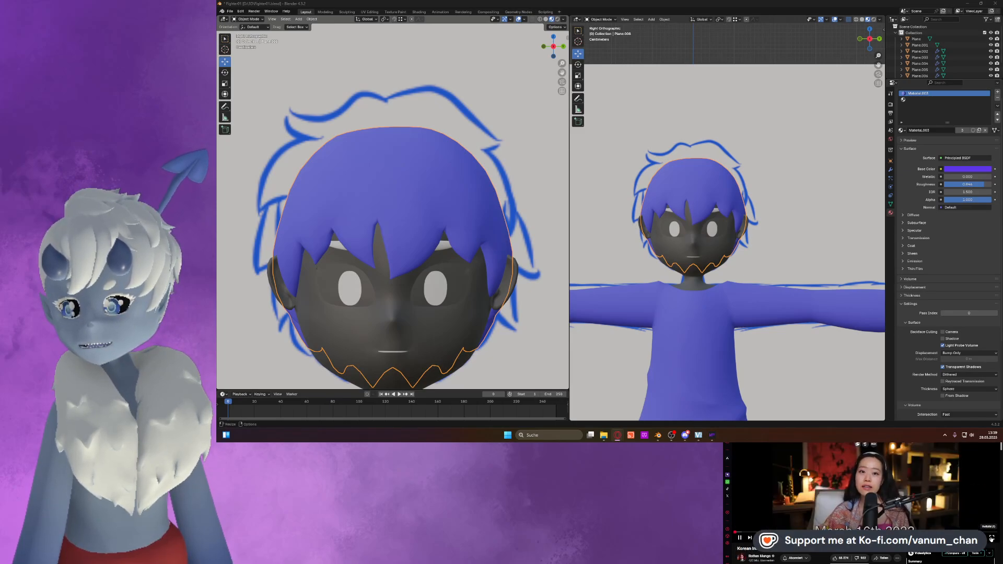
# Subdivide the visible upper part of the hair mesh with one cut.
pyautogui.click(992, 538)
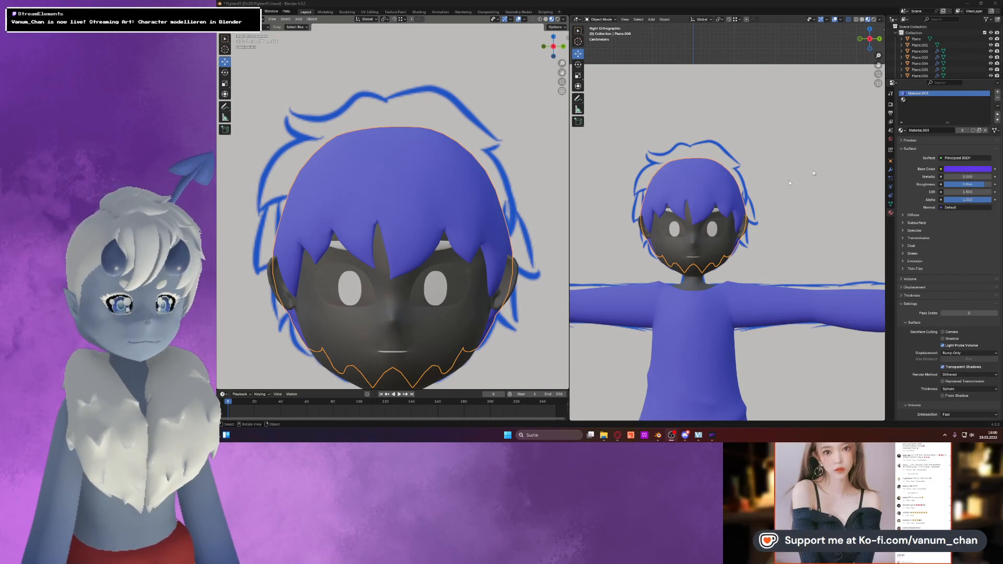
pyautogui.moveTo(789, 183); pyautogui.dragTo(730, 166, button='middle')
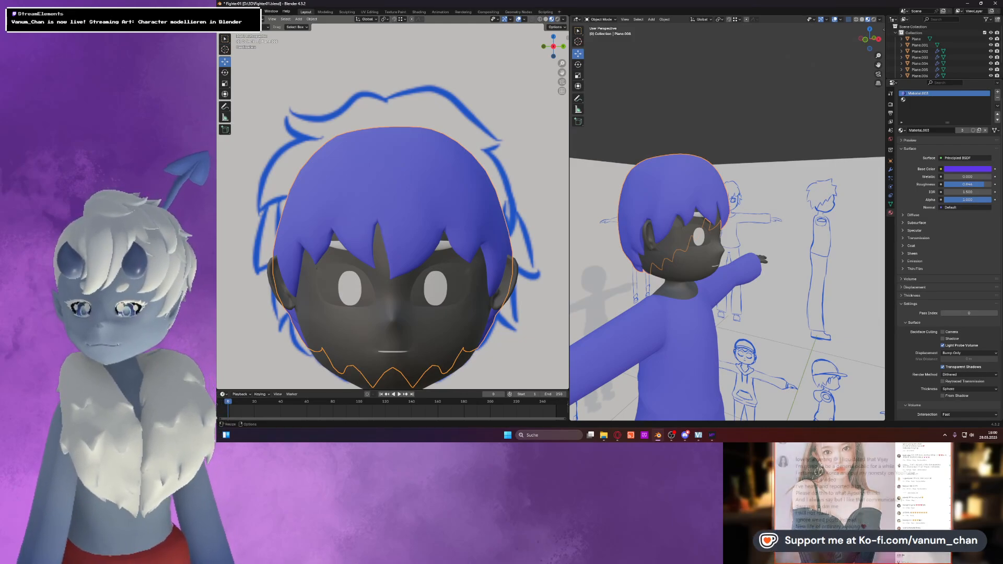
pyautogui.moveTo(659, 162); pyautogui.dragTo(659, 194, button='middle')
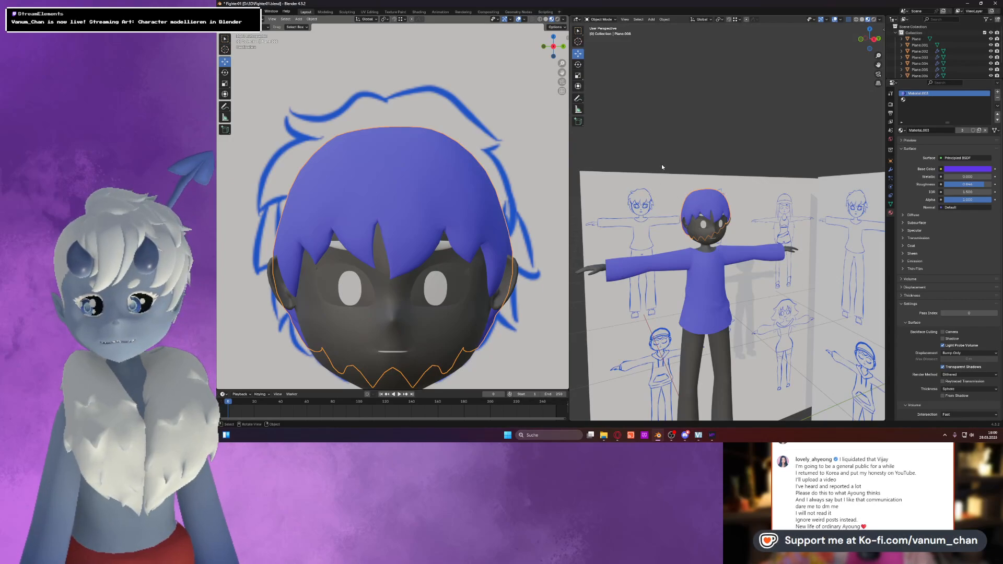
pyautogui.scroll(3, 661, 165)
pyautogui.moveTo(662, 164); pyautogui.dragTo(705, 173, button='middle')
pyautogui.press('Tab')
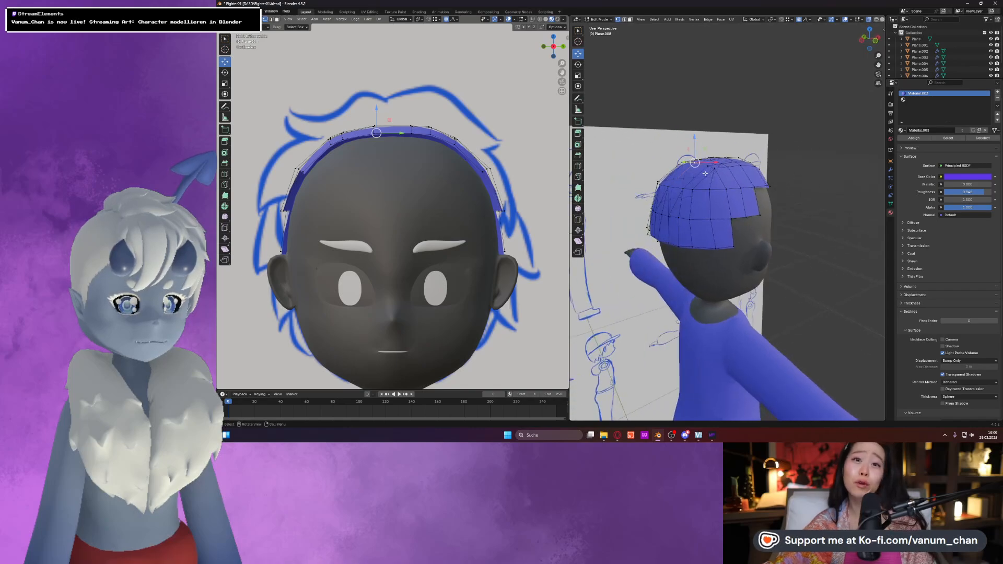
pyautogui.press('a')
pyautogui.press('m')
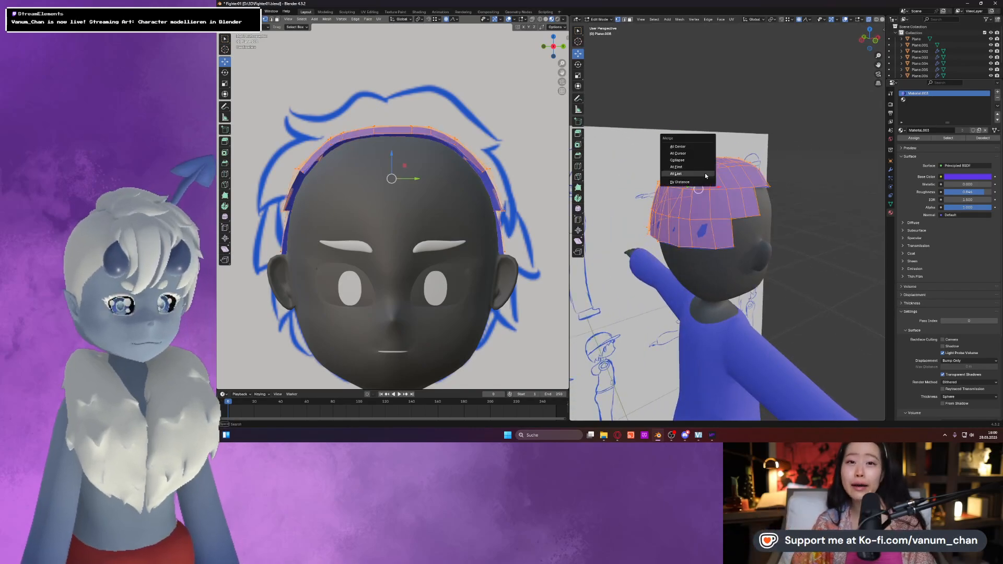
pyautogui.rightClick(765, 124)
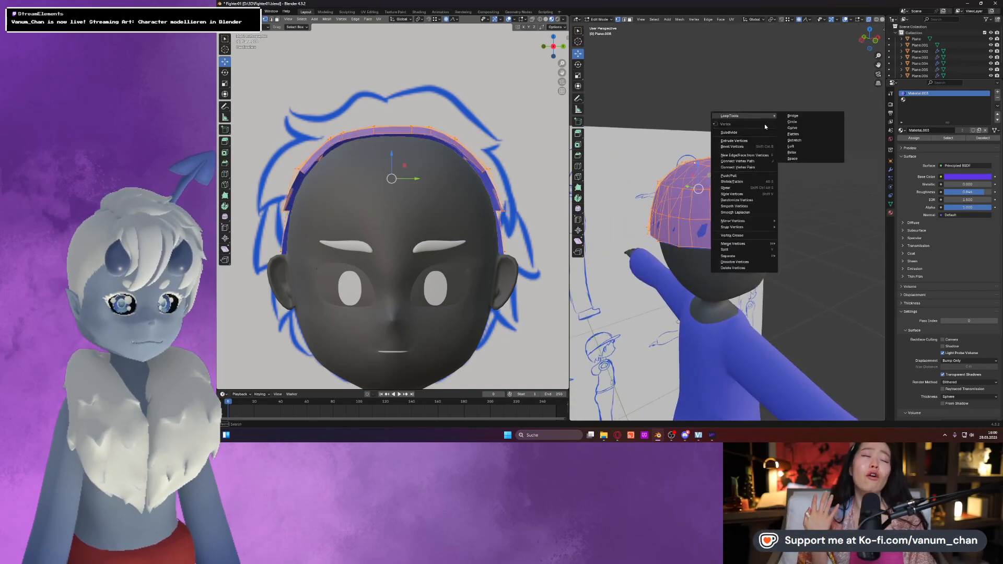
pyautogui.click(736, 132)
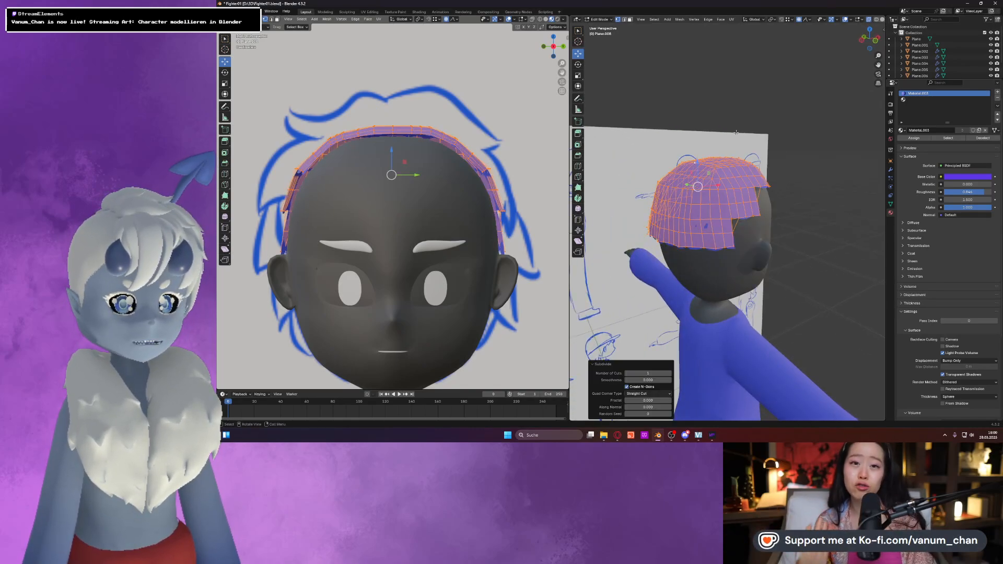
# Try to raise a vertex on the hair's crown along Z with random proportional editing, and undo it.
pyautogui.click(713, 164)
pyautogui.moveTo(713, 164); pyautogui.dragTo(690, 143, button='middle')
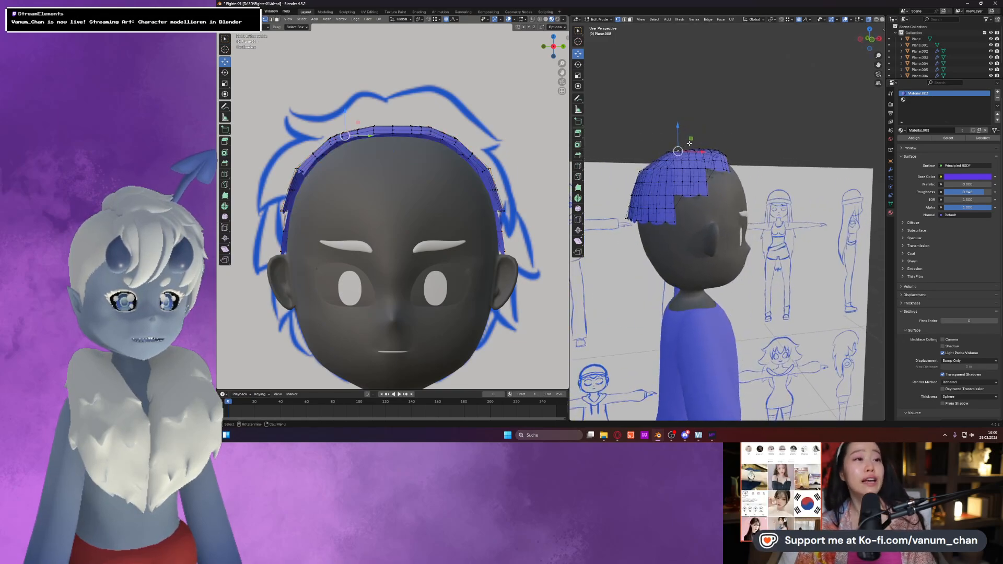
pyautogui.press('g')
pyautogui.press('z')
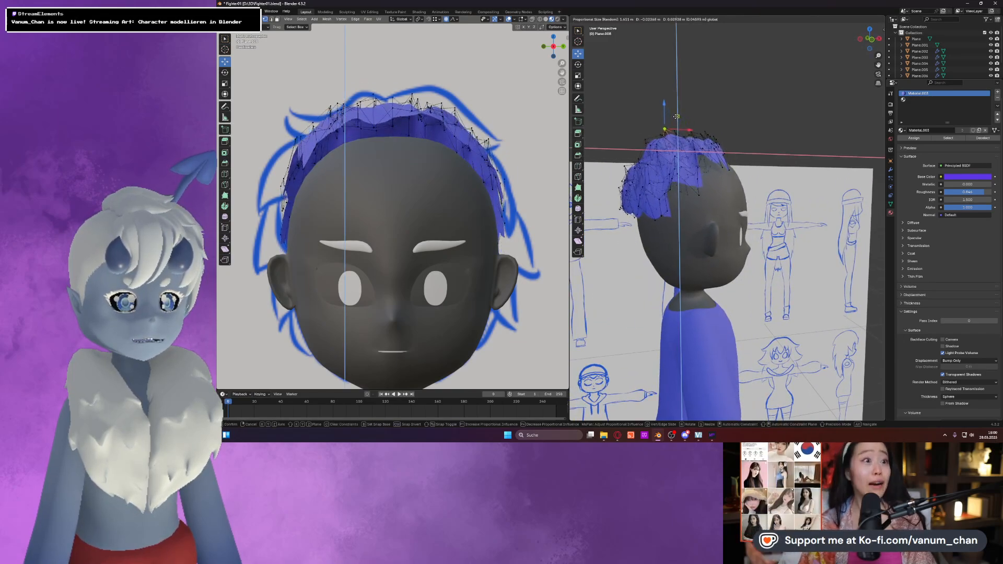
pyautogui.click(683, 120)
pyautogui.press('Tab')
pyautogui.moveTo(684, 120); pyautogui.dragTo(751, 134, button='middle')
pyautogui.press('Tab')
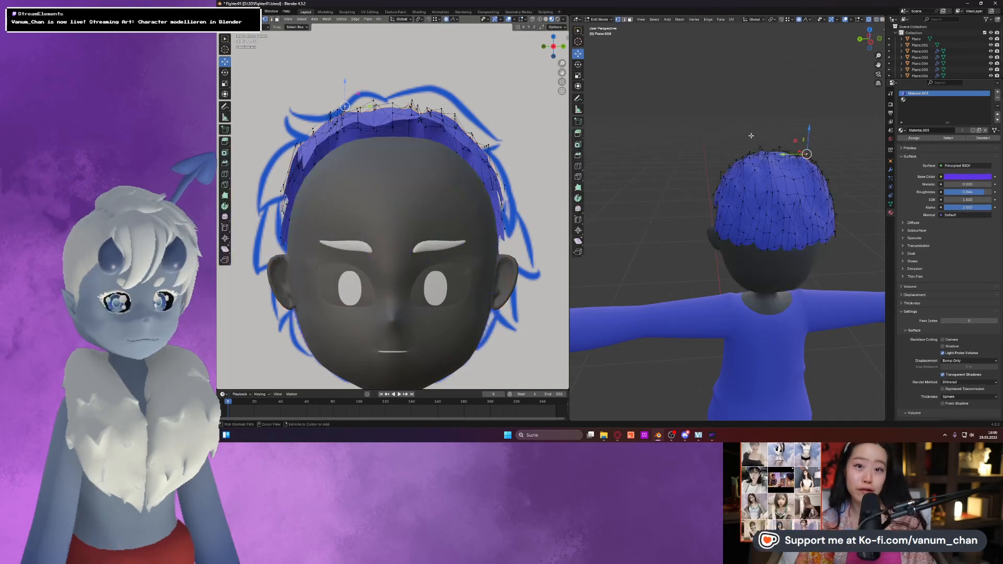
pyautogui.hotkey('ctrl', 'z')
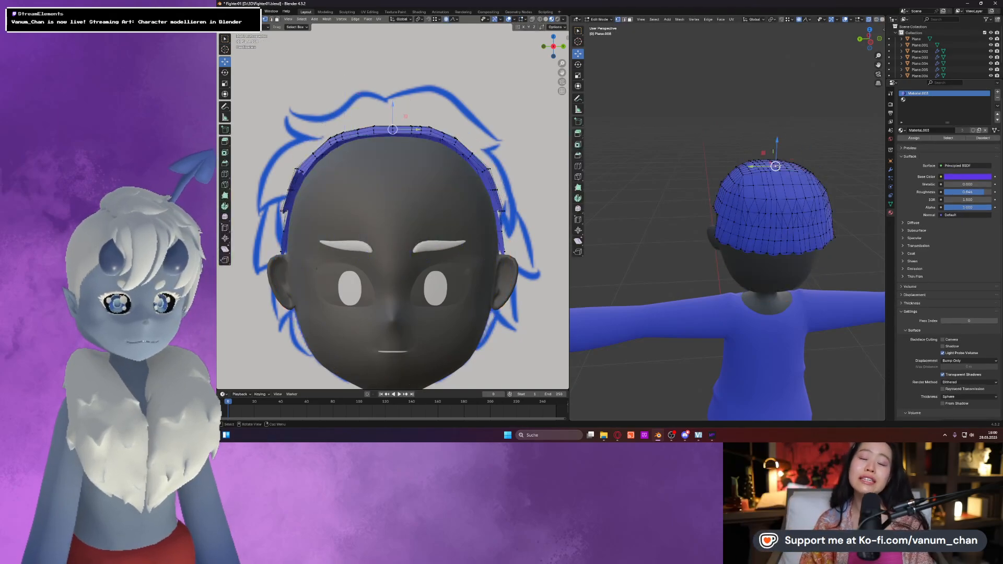
# Try to scale and raise the hair cap from its top vertex with random proportional editing, and undo the changes.
pyautogui.press('s')
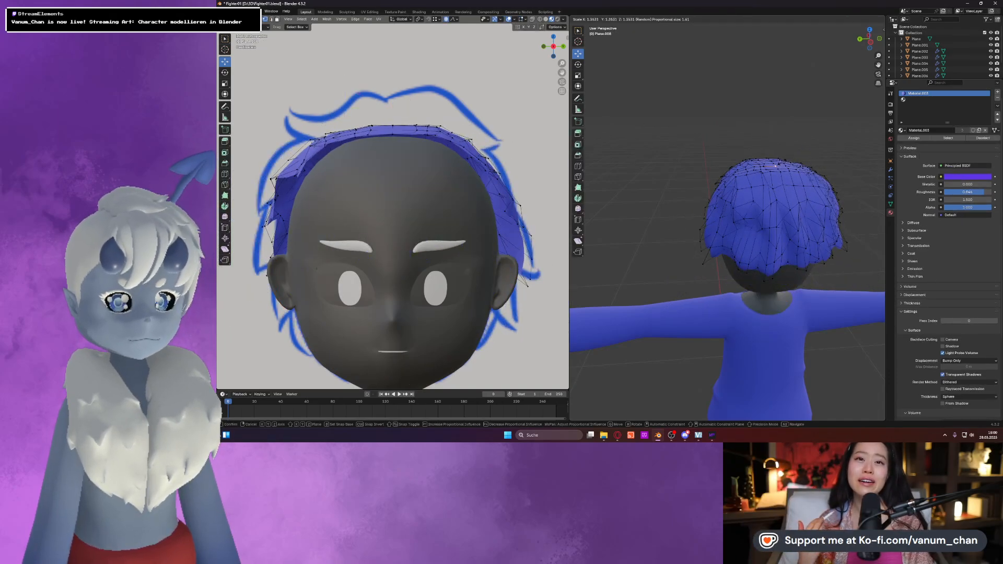
pyautogui.click(776, 165)
pyautogui.press('g')
pyautogui.press('z')
pyautogui.moveTo(779, 137); pyautogui.dragTo(781, 140)
pyautogui.press('Tab')
pyautogui.moveTo(781, 141); pyautogui.dragTo(702, 155, button='middle')
pyautogui.press('Tab')
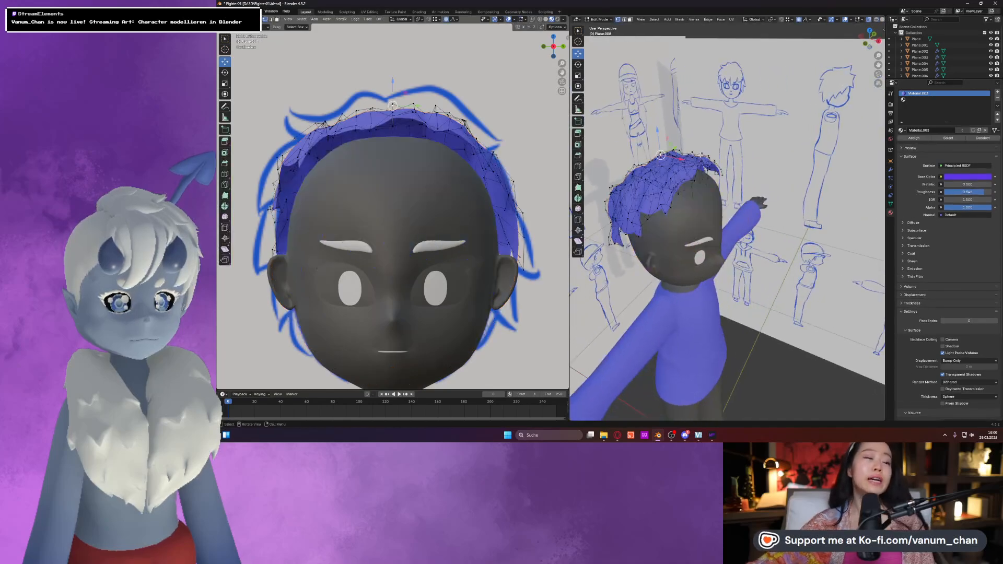
pyautogui.press('Tab')
pyautogui.press('Tab')
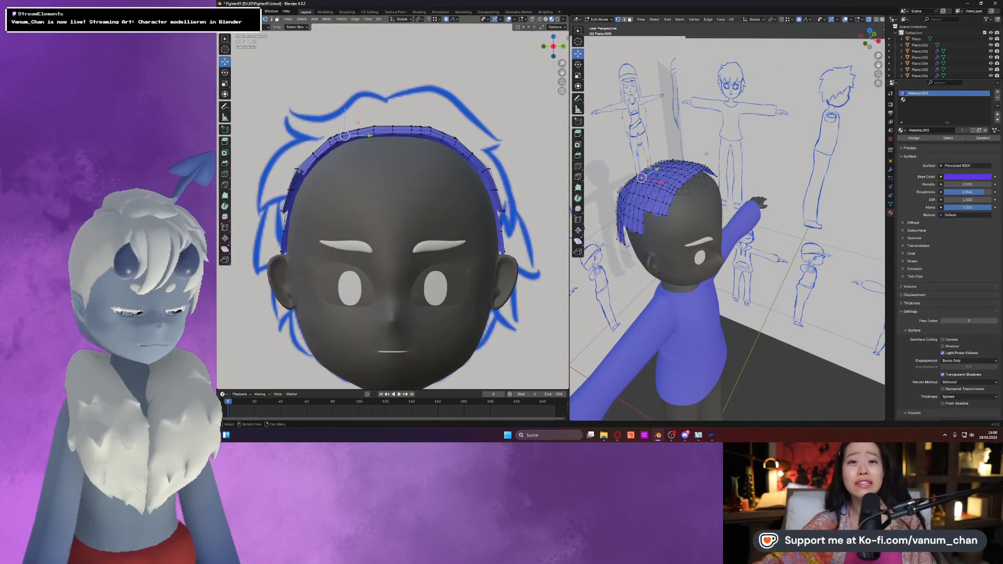
# Reveal all hidden parts of the hair mesh.
pyautogui.press('a')
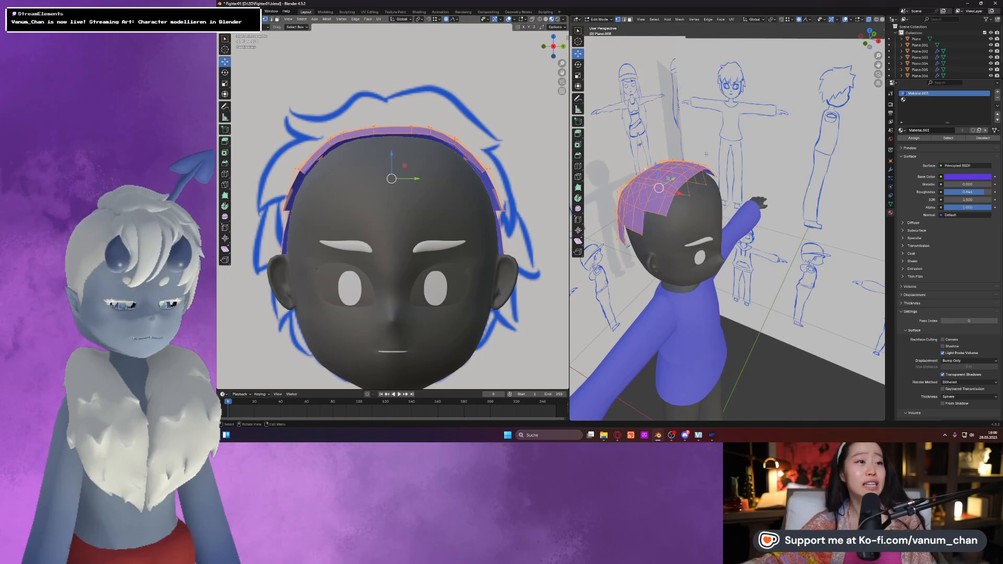
pyautogui.press('space')
pyautogui.hotkey('alt', 'h')
pyautogui.moveTo(706, 153); pyautogui.dragTo(754, 76, button='middle')
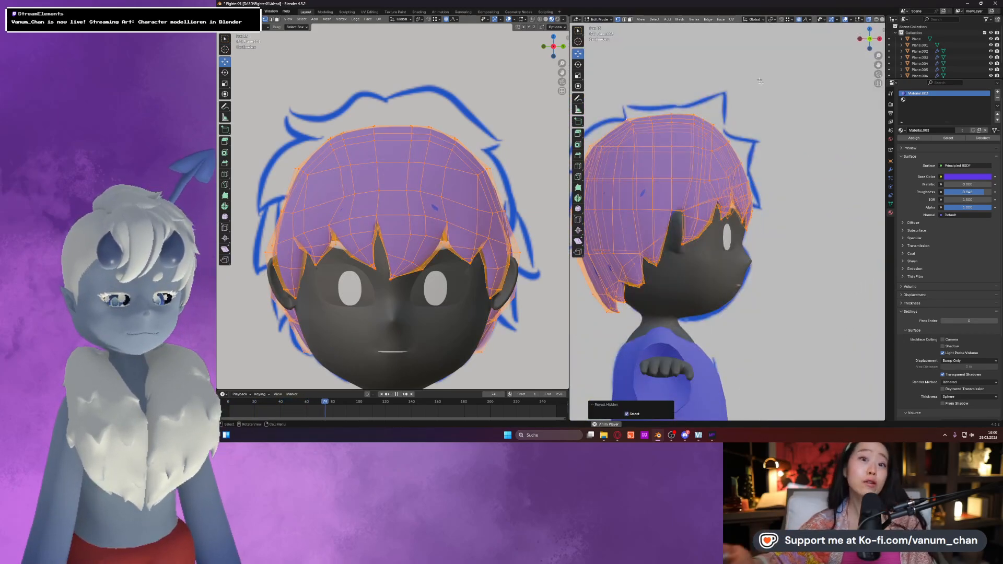
pyautogui.press('space')
pyautogui.press('Escape')
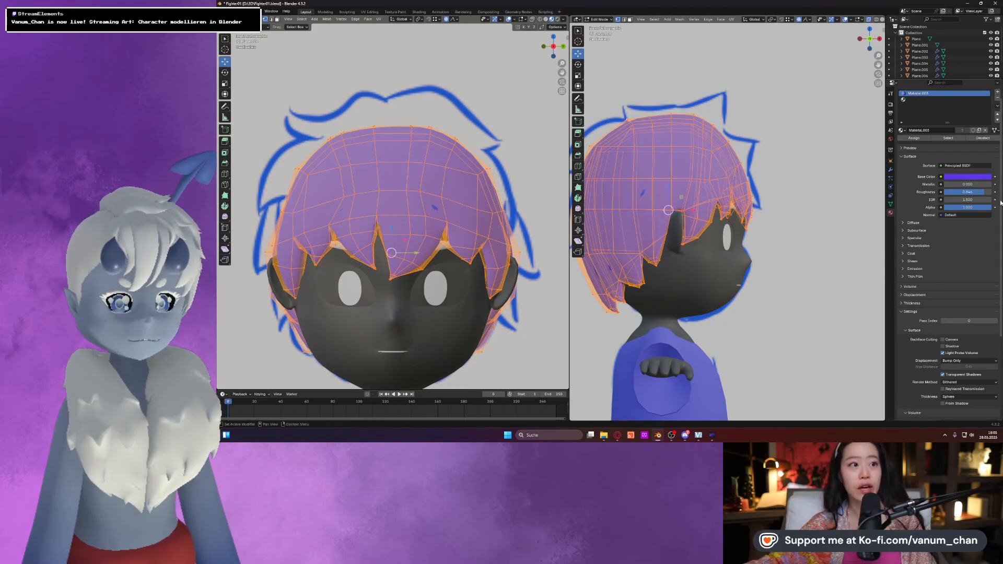
# Hide the lower strands, the front fringe and the linked inner piece so only the upper hair cap stays displayed.
pyautogui.scroll(-3, 945, 217)
pyautogui.scroll(-1, 612, 290)
pyautogui.moveTo(646, 220); pyautogui.dragTo(695, 224)
pyautogui.press('h')
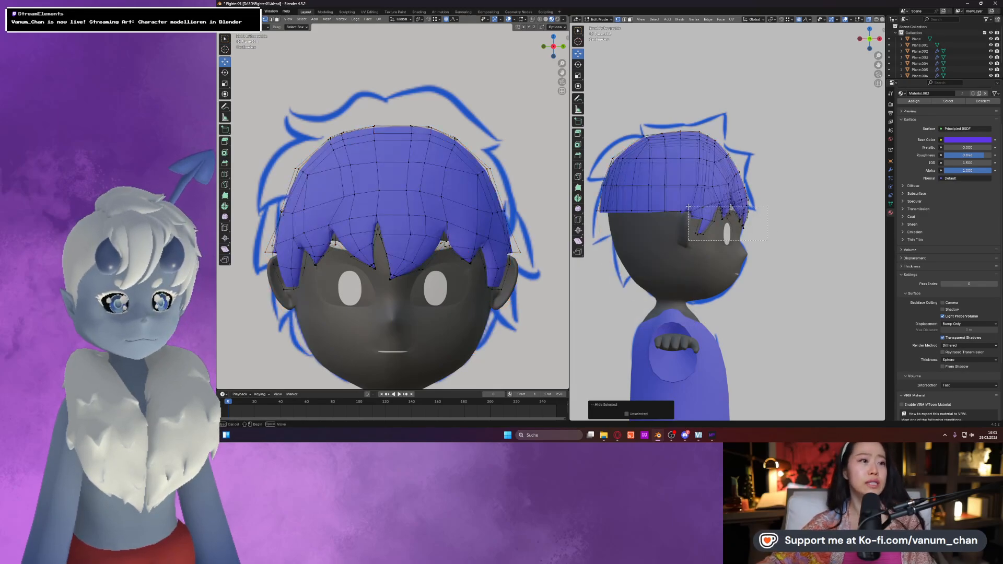
pyautogui.press('h')
pyautogui.moveTo(676, 200); pyautogui.dragTo(727, 180)
pyautogui.press('h')
pyautogui.press('h')
pyautogui.press('h')
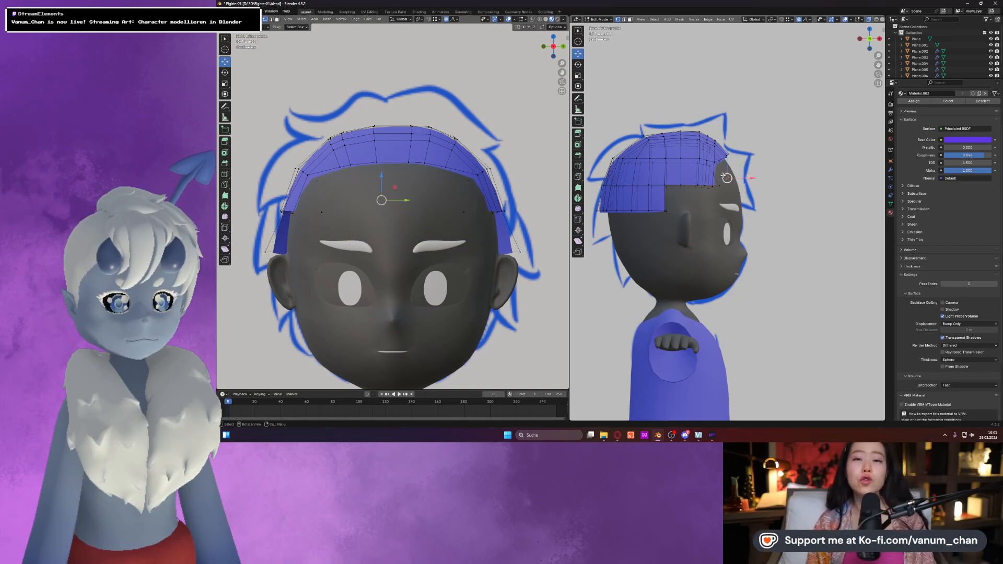
pyautogui.press('l')
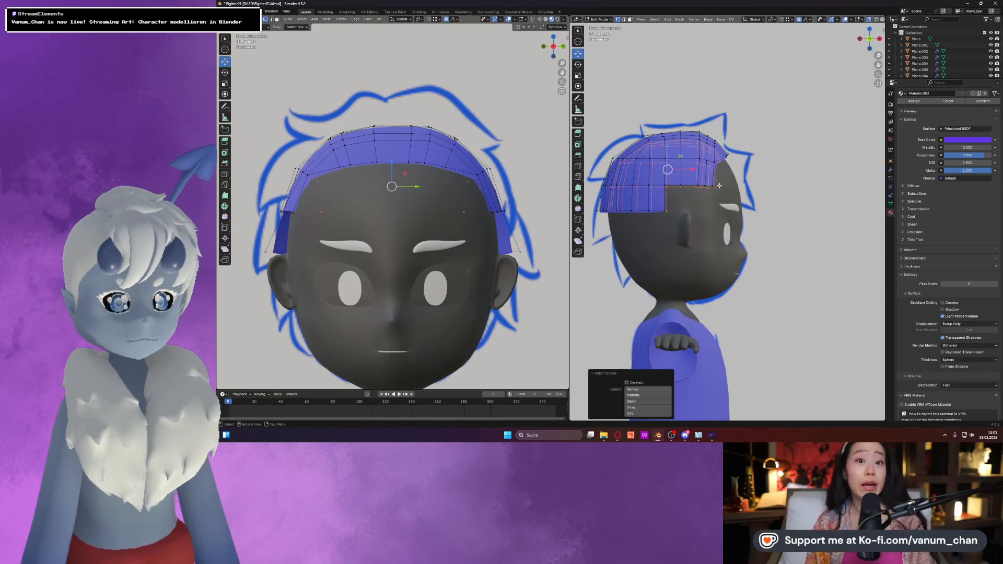
pyautogui.press('h')
# Subdivide the whole displayed hair cap with one cut.
pyautogui.moveTo(699, 149); pyautogui.dragTo(679, 153, button='middle')
pyautogui.click(672, 152)
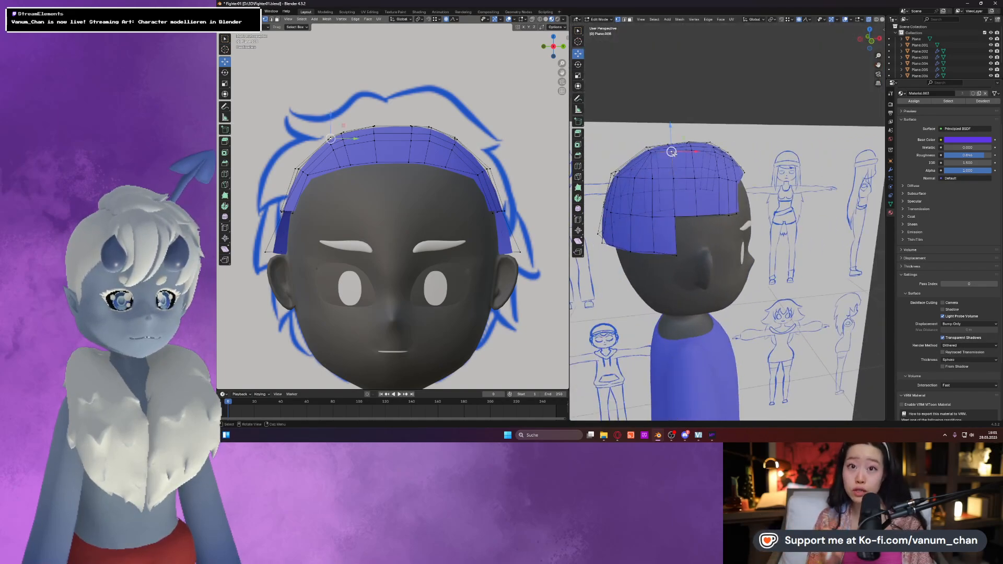
pyautogui.rightClick(672, 152)
pyautogui.press('Escape')
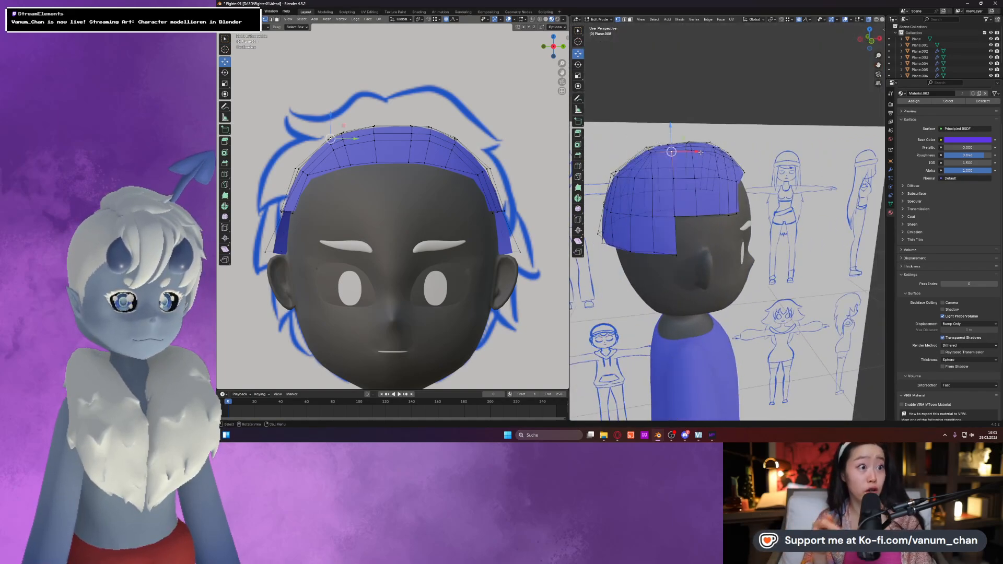
pyautogui.press('a')
pyautogui.rightClick(700, 153)
pyautogui.click(700, 153)
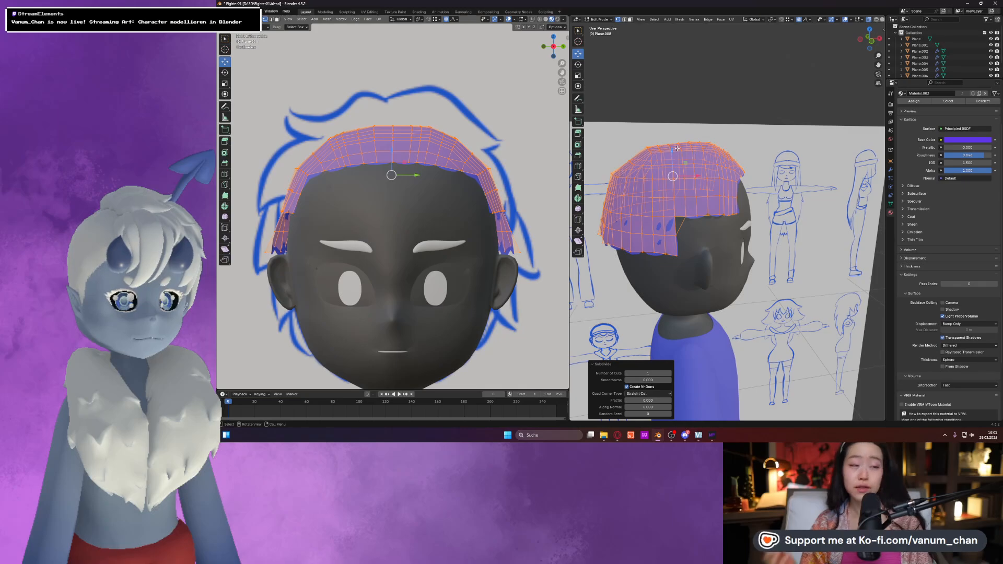
# Raise a vertex at the top of the hair cap and scale the cap with random proportional falloff.
pyautogui.click(677, 147)
pyautogui.moveTo(677, 131); pyautogui.dragTo(675, 124)
pyautogui.press('s')
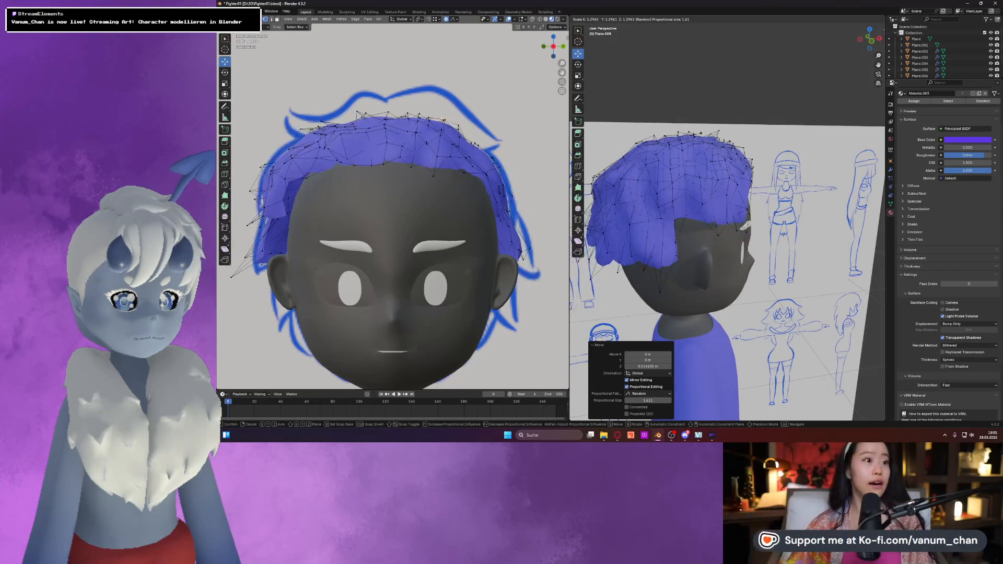
pyautogui.rightClick(710, 139)
pyautogui.press('s')
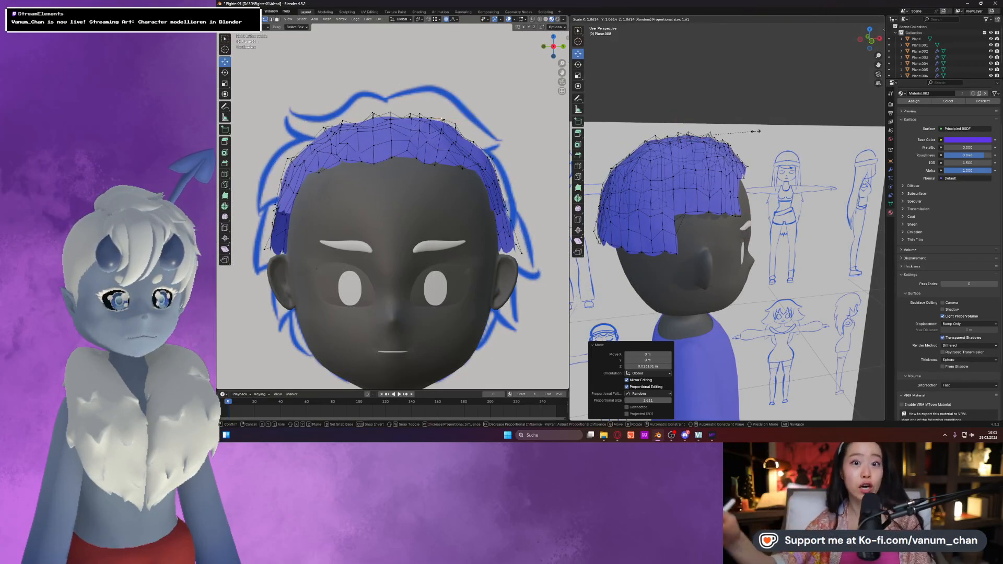
pyautogui.click(756, 129)
# Reveal the hidden fringe and lower strands, and check the complete hair in Object Mode.
pyautogui.moveTo(756, 129); pyautogui.dragTo(737, 169, button='middle')
pyautogui.hotkey('alt', 'h')
pyautogui.press('Tab')
pyautogui.press('Tab')
# Shift a vertex at the front of the hair along X using a much smaller random proportional editing radius.
pyautogui.press('h')
pyautogui.press('g')
pyautogui.press('x')
pyautogui.scroll(20, 739, 168)
pyautogui.scroll(9, 740, 169)
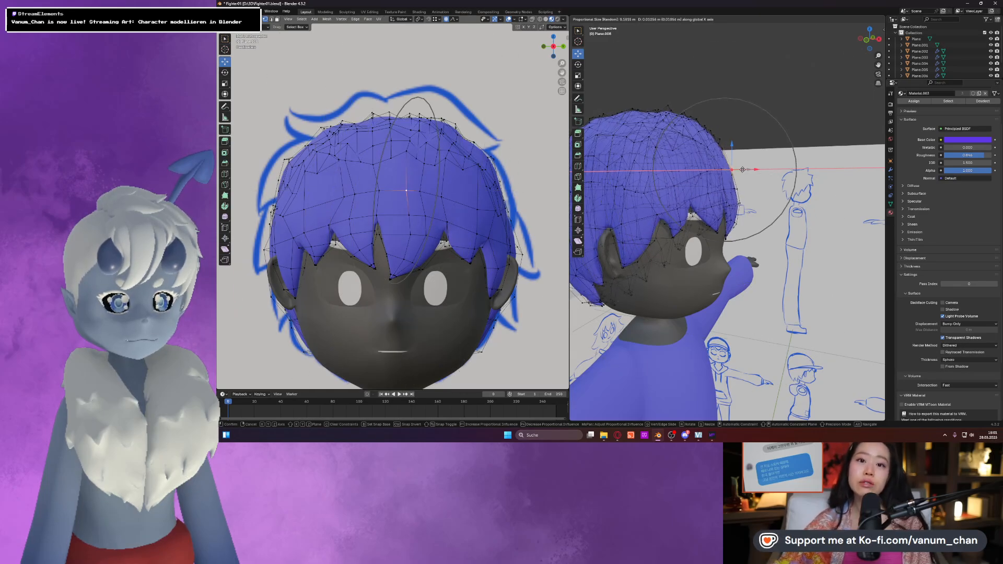
pyautogui.scroll(2, 748, 168)
pyautogui.moveTo(749, 169); pyautogui.dragTo(749, 168)
pyautogui.press('Tab')
pyautogui.moveTo(752, 161); pyautogui.dragTo(679, 148, button='middle')
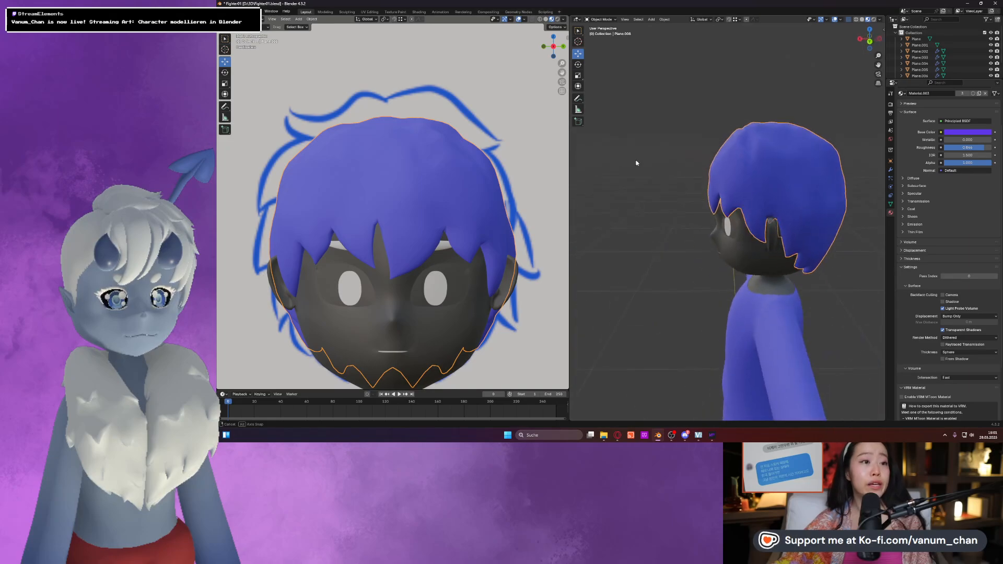
pyautogui.press('Tab')
pyautogui.moveTo(686, 167); pyautogui.dragTo(694, 167)
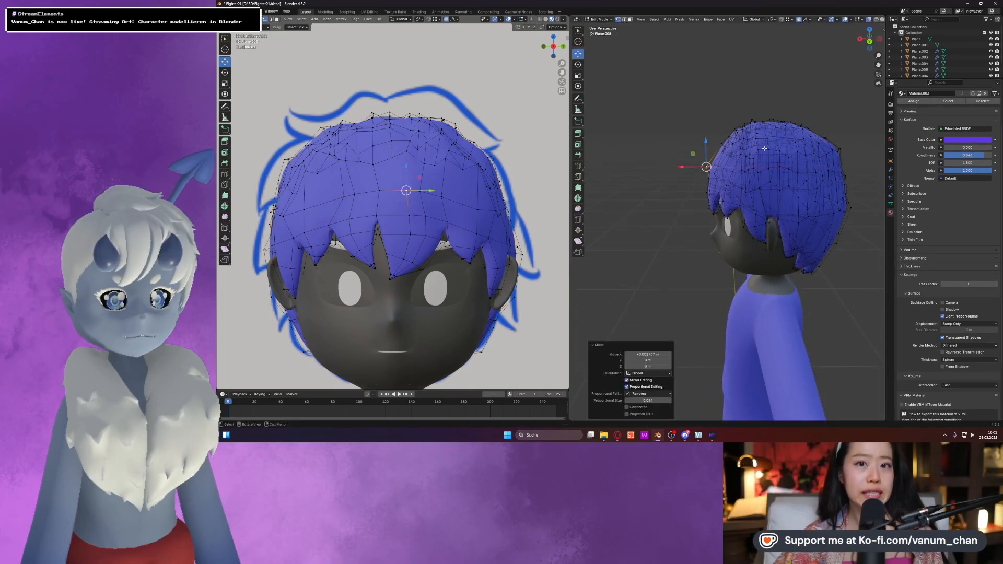
# Shift another vertex at the front of the hair sideways along Y with random proportional editing.
pyautogui.press('Tab')
pyautogui.moveTo(762, 148); pyautogui.dragTo(811, 140, button='middle')
pyautogui.scroll(-3, 811, 140)
pyautogui.press('Tab')
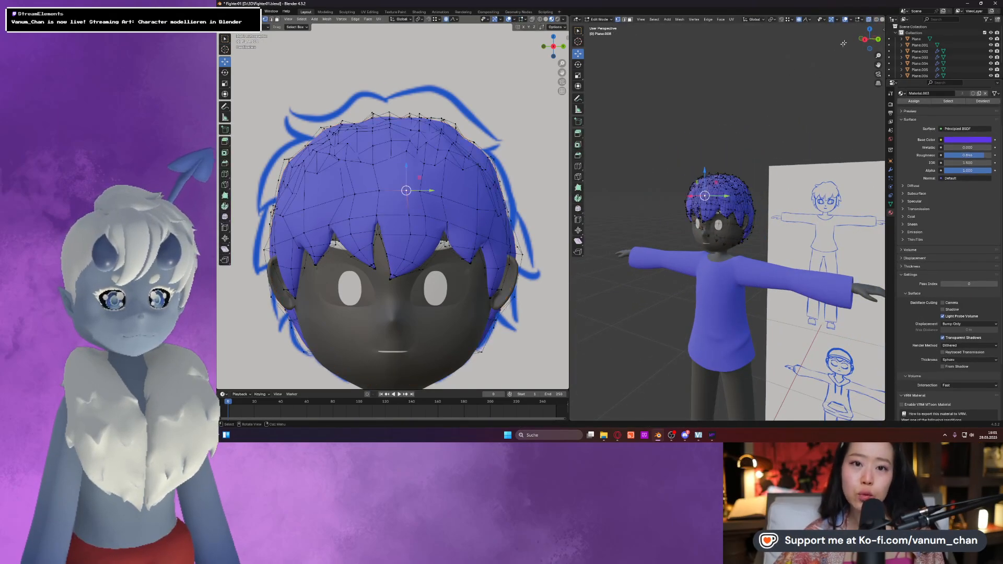
pyautogui.press('Tab')
pyautogui.moveTo(693, 121)
pyautogui.mouseDown(button='middle')
pyautogui.moveTo(863, 121)
pyautogui.moveTo(579, 126)
pyautogui.moveTo(688, 142)
pyautogui.mouseUp(button='middle')
pyautogui.scroll(6, 688, 142)
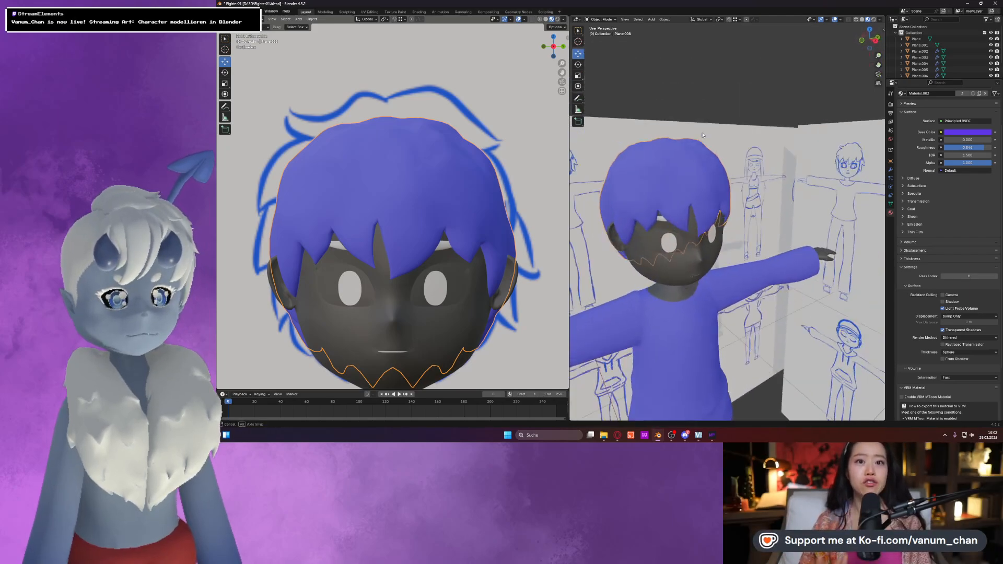
pyautogui.press('Tab')
pyautogui.moveTo(696, 156); pyautogui.dragTo(684, 189, button='middle')
pyautogui.press('g')
pyautogui.press('y')
pyautogui.scroll(-3, 680, 195)
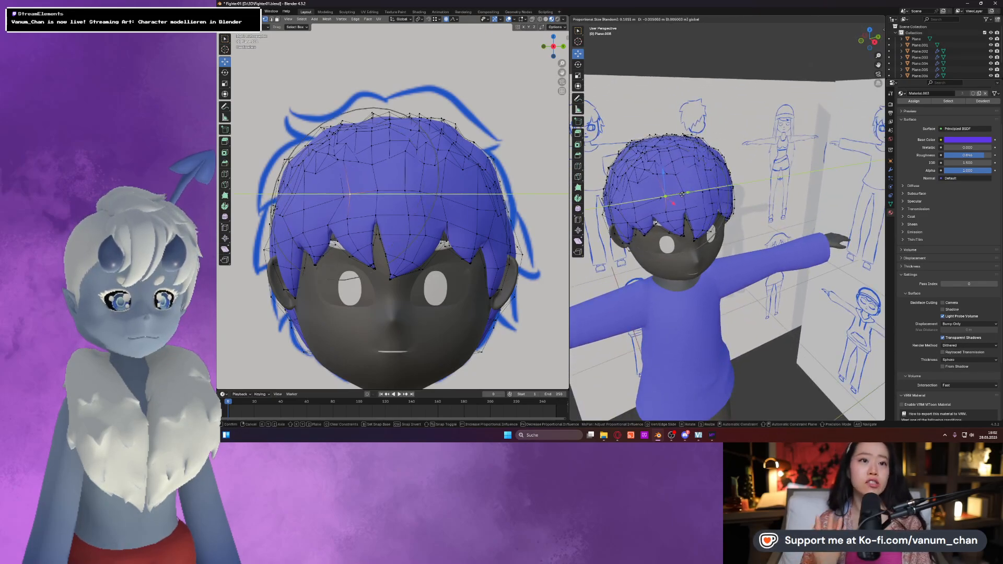
pyautogui.click(677, 194)
# Turn off the hair's Subdivision modifier display in Edit Mode.
pyautogui.press('Tab')
pyautogui.moveTo(666, 192); pyautogui.dragTo(720, 180, button='middle')
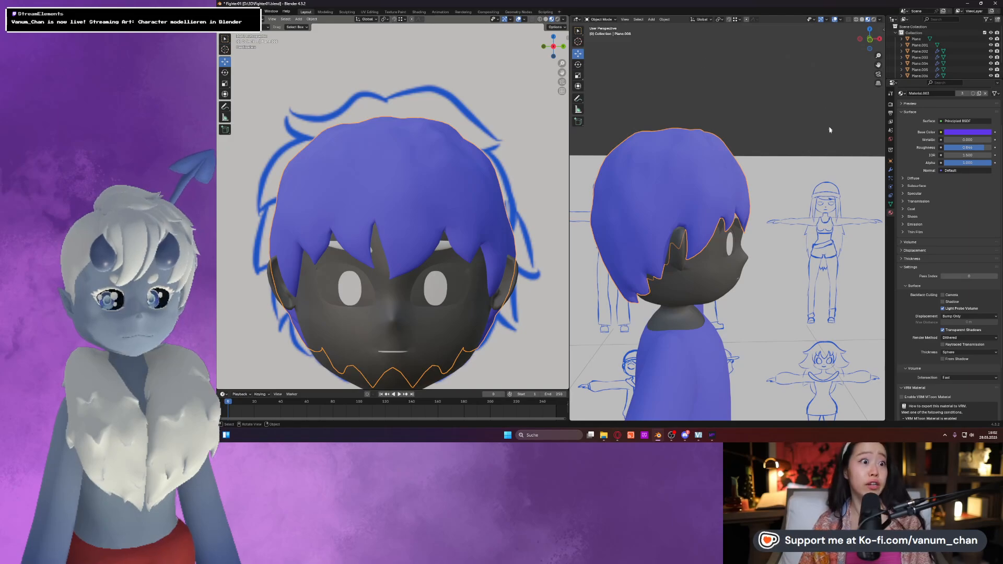
pyautogui.press('Tab')
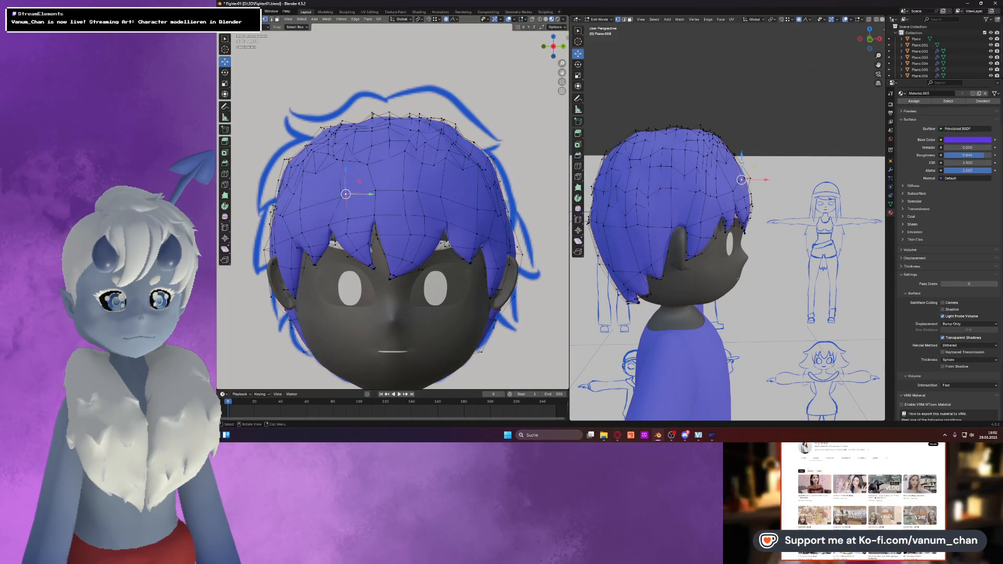
pyautogui.click(891, 170)
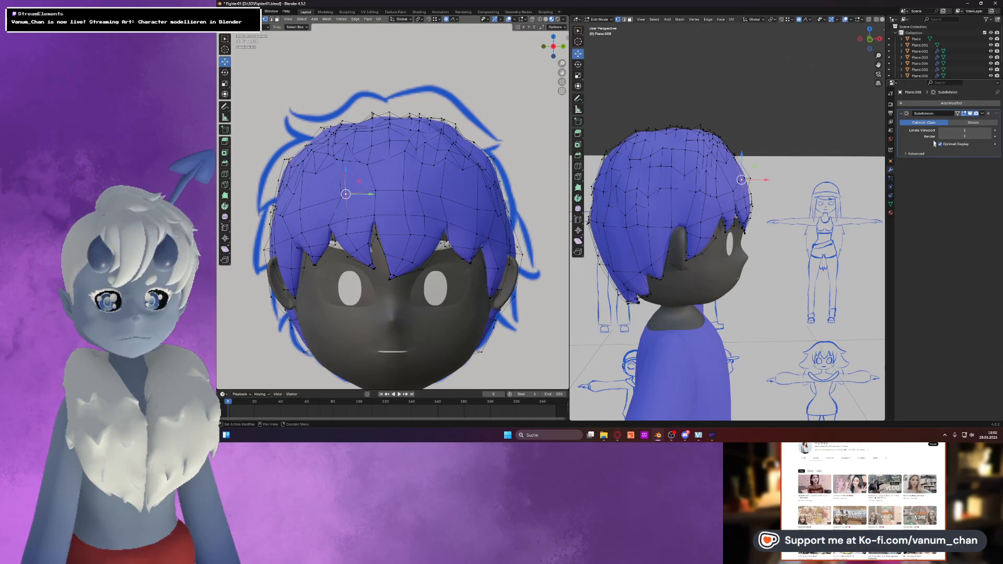
pyautogui.click(964, 114)
pyautogui.scroll(3, 724, 197)
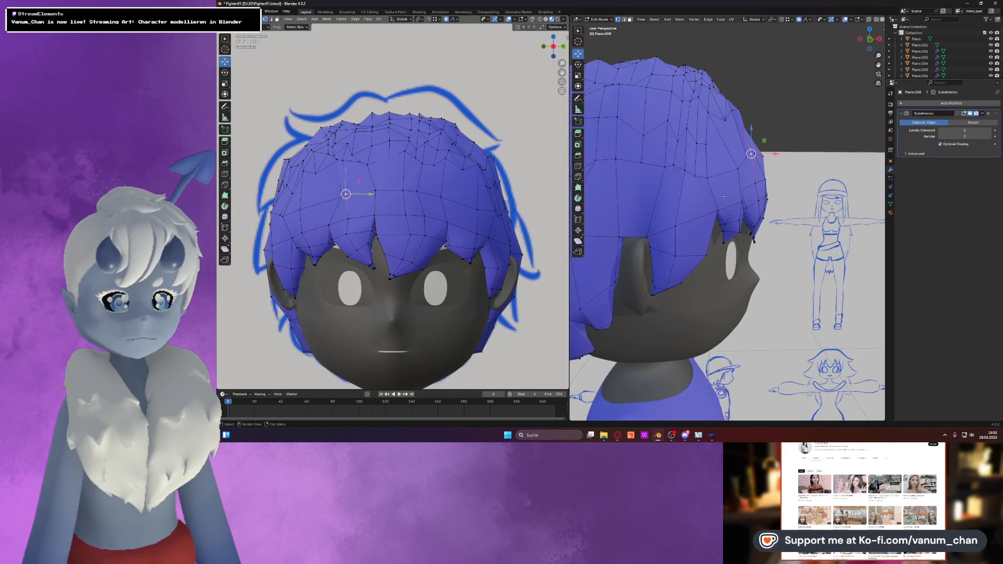
# Connect three vertices on the hair at the character's right temple with diagonal edges.
pyautogui.moveTo(688, 176); pyautogui.dragTo(679, 184, button='middle')
pyautogui.click(689, 186)
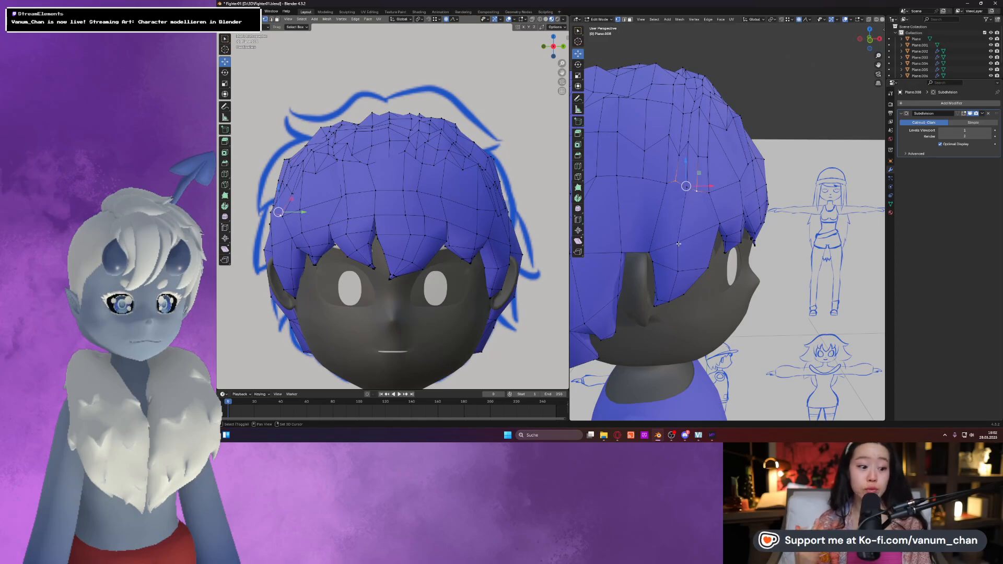
pyautogui.moveTo(679, 243); pyautogui.dragTo(668, 229, button='middle')
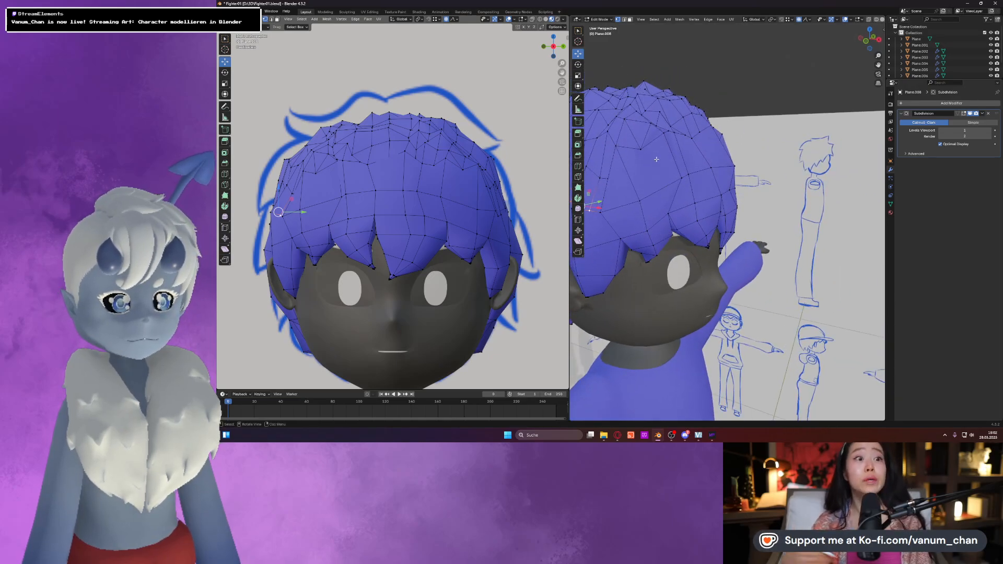
pyautogui.click(639, 200)
pyautogui.keyDown('shift'); pyautogui.click(642, 152); pyautogui.keyUp('shift')
pyautogui.keyDown('shift'); pyautogui.click(679, 179); pyautogui.keyUp('shift')
pyautogui.press('f')
pyautogui.moveTo(705, 187); pyautogui.dragTo(667, 201, button='middle')
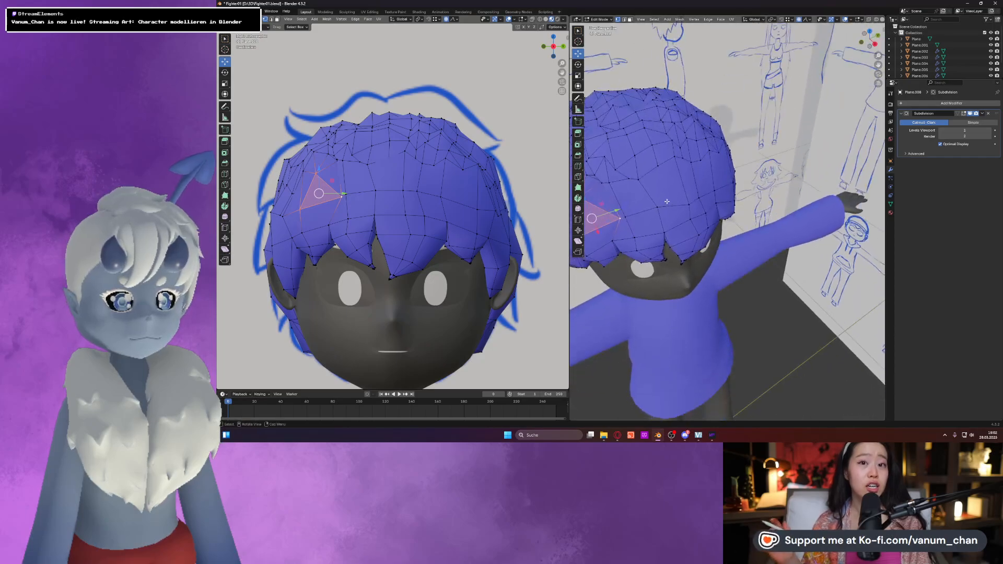
# Connect alternating upper and lower vertices in a zigzag across the front of the hair above the fringe.
pyautogui.click(626, 211)
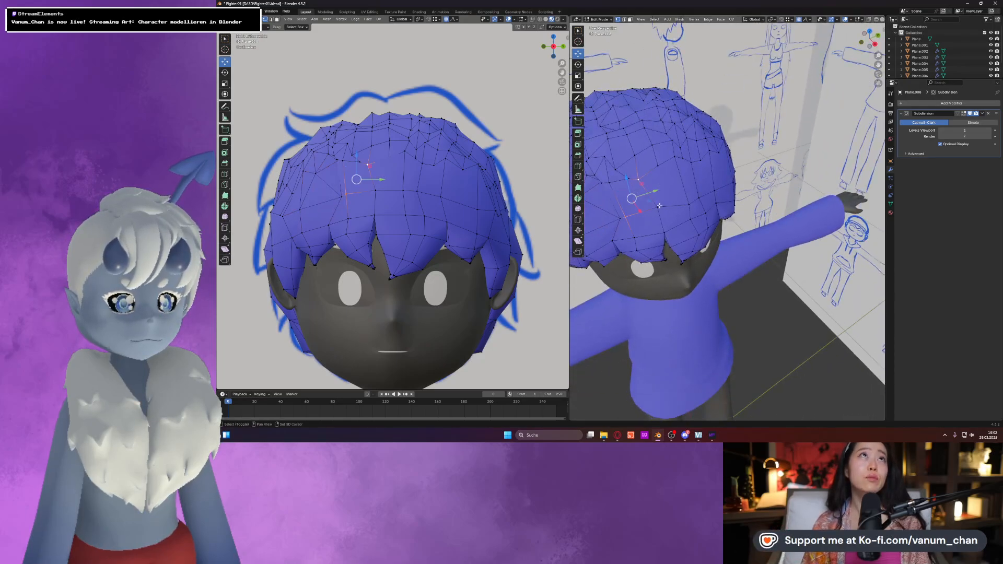
pyautogui.keyDown('shift'); pyautogui.click(689, 202); pyautogui.keyUp('shift')
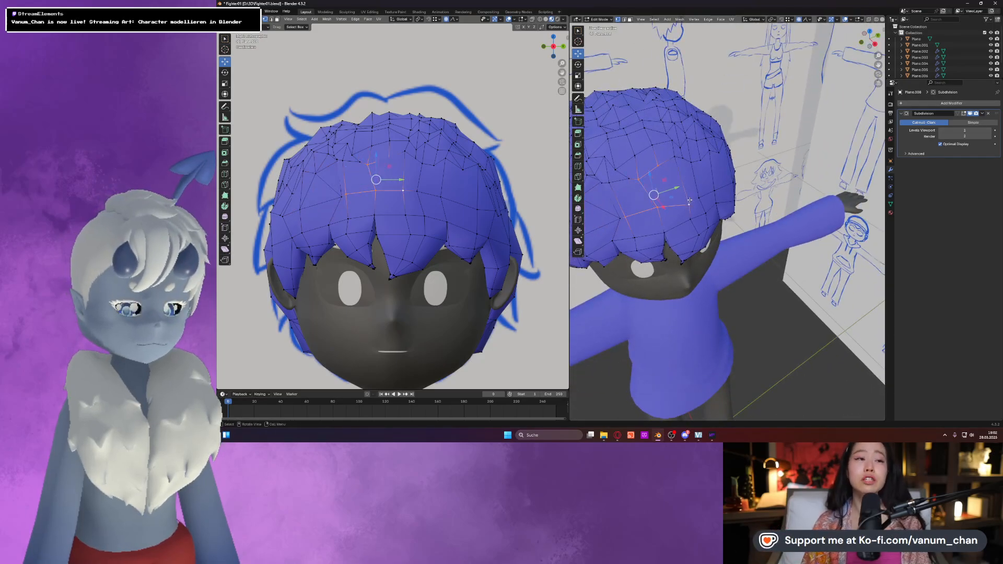
pyautogui.press('f')
pyautogui.click(688, 203)
pyautogui.keyDown('shift'); pyautogui.click(683, 162); pyautogui.keyUp('shift')
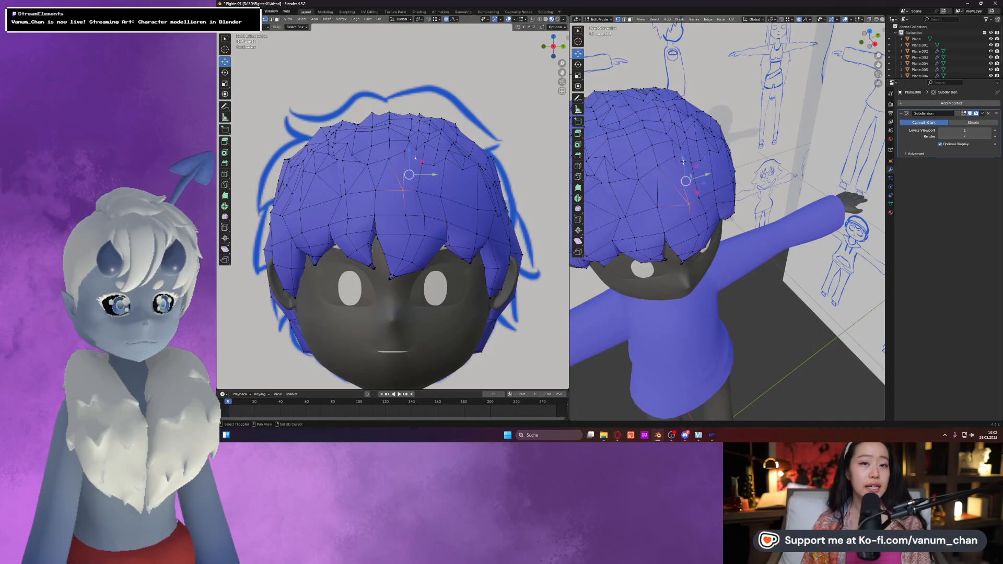
pyautogui.keyDown('shift'); pyautogui.click(697, 189); pyautogui.keyUp('shift')
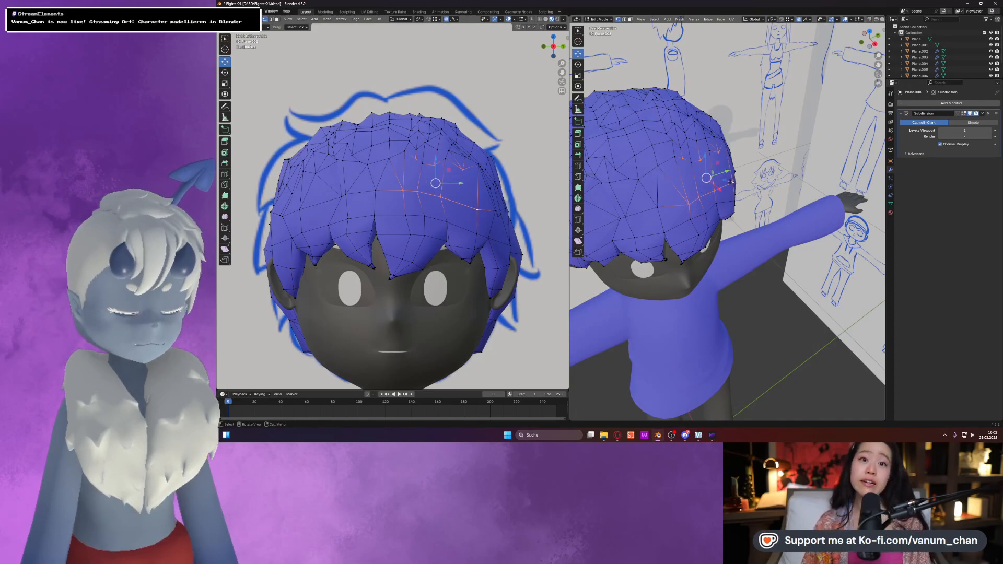
pyautogui.press('f')
# Continue the zigzag by connecting two vertices on the hair at the character's left temple.
pyautogui.moveTo(730, 182); pyautogui.dragTo(659, 167, button='middle')
pyautogui.scroll(3, 738, 176)
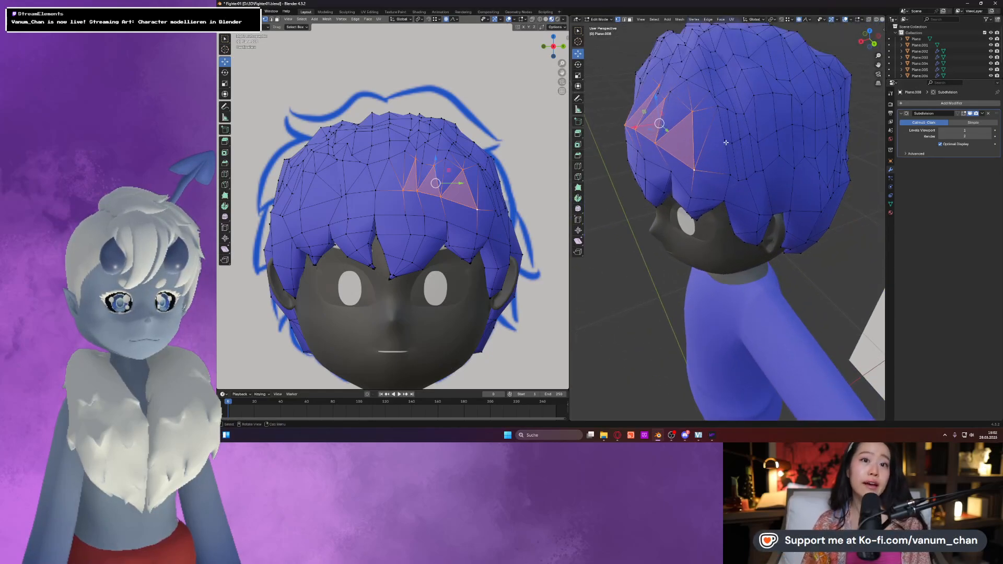
pyautogui.click(724, 141)
pyautogui.keyDown('shift'); pyautogui.click(695, 168); pyautogui.keyUp('shift')
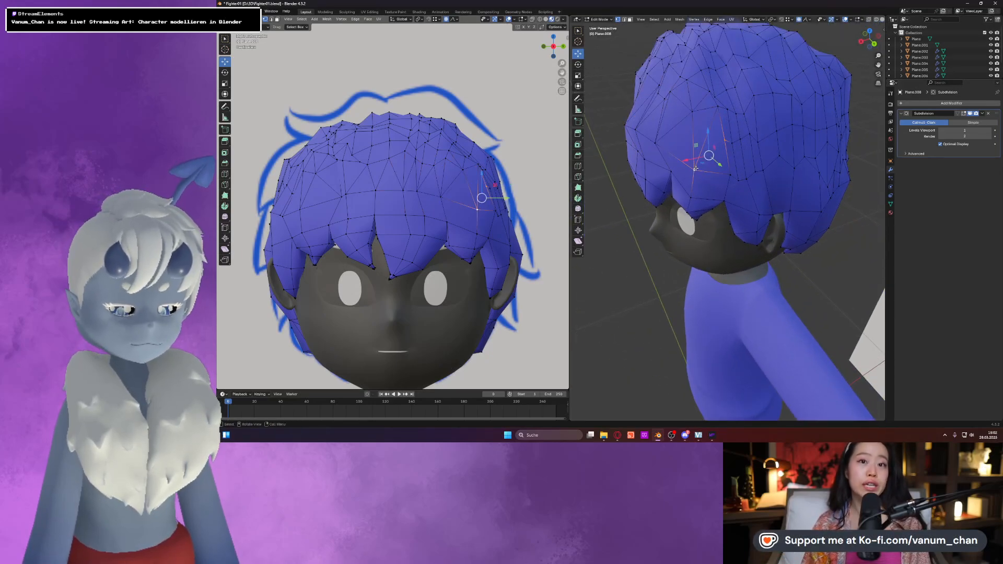
pyautogui.moveTo(766, 154); pyautogui.dragTo(765, 143, button='middle')
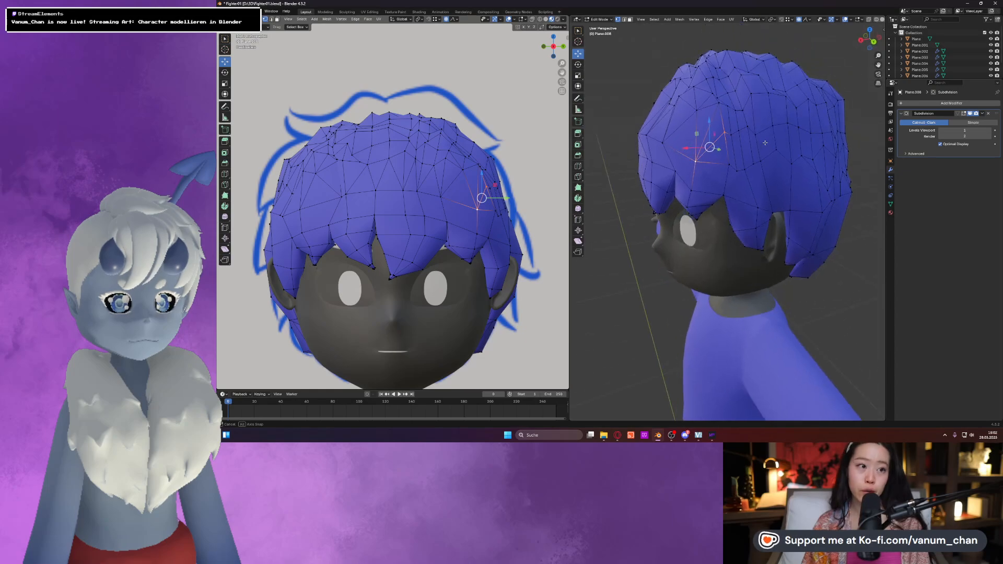
# Connect alternating upper and lower vertices in a zigzag along the hair above the character's left ear.
pyautogui.click(724, 194)
pyautogui.keyDown('shift'); pyautogui.click(737, 177); pyautogui.keyUp('shift')
pyautogui.keyDown('shift'); pyautogui.click(758, 208); pyautogui.keyUp('shift')
pyautogui.keyDown('shift'); pyautogui.click(774, 213); pyautogui.keyUp('shift')
pyautogui.keyDown('shift'); pyautogui.click(777, 152); pyautogui.keyUp('shift')
pyautogui.keyDown('shift'); pyautogui.click(790, 210); pyautogui.keyUp('shift')
pyautogui.keyDown('shift'); pyautogui.click(802, 160); pyautogui.keyUp('shift')
pyautogui.moveTo(802, 162); pyautogui.dragTo(779, 174, button='middle')
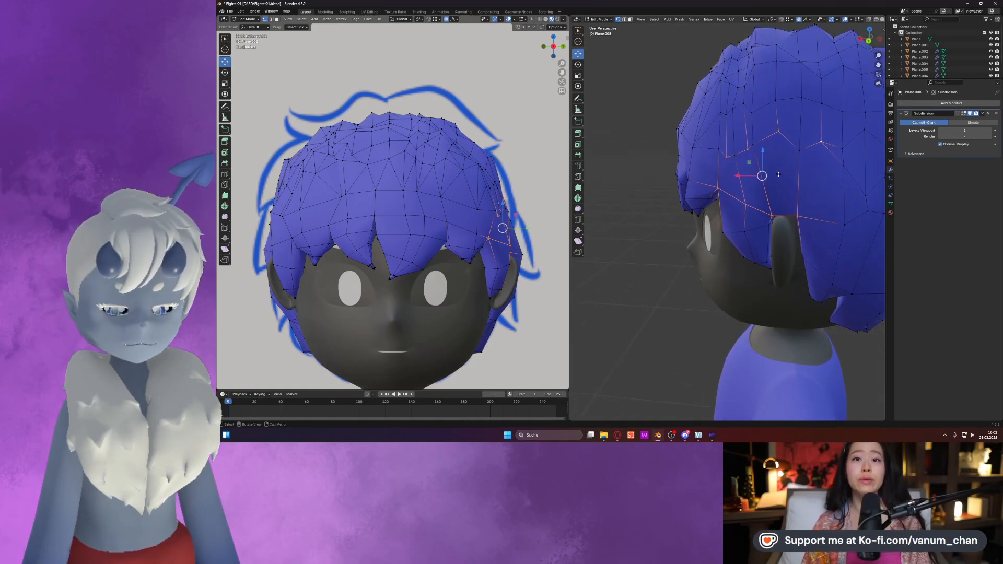
pyautogui.press('f')
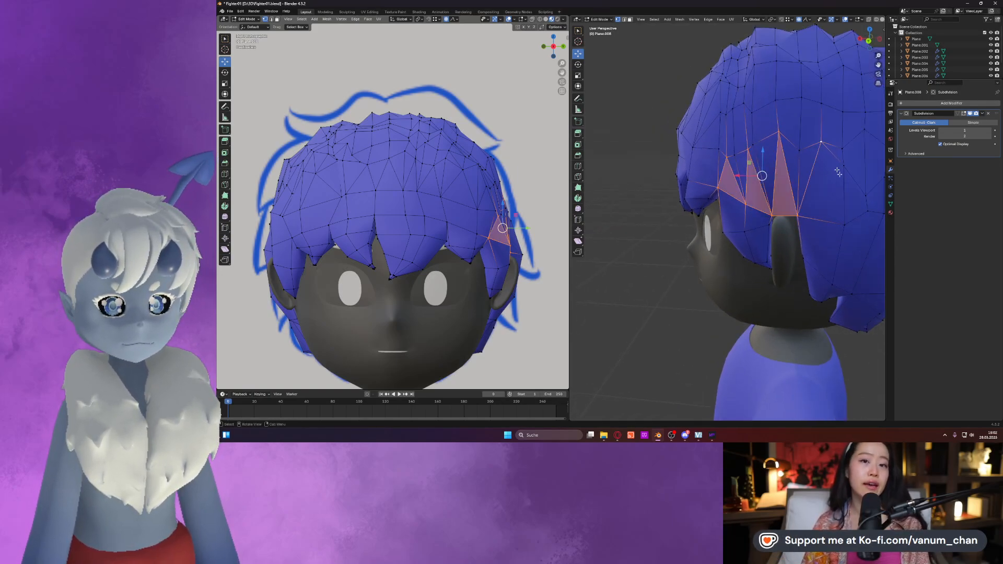
# Connect alternating upper and lower vertices in a zigzag around the back of the hair, from the left ear to the right ear.
pyautogui.moveTo(832, 177); pyautogui.dragTo(724, 172, button='middle')
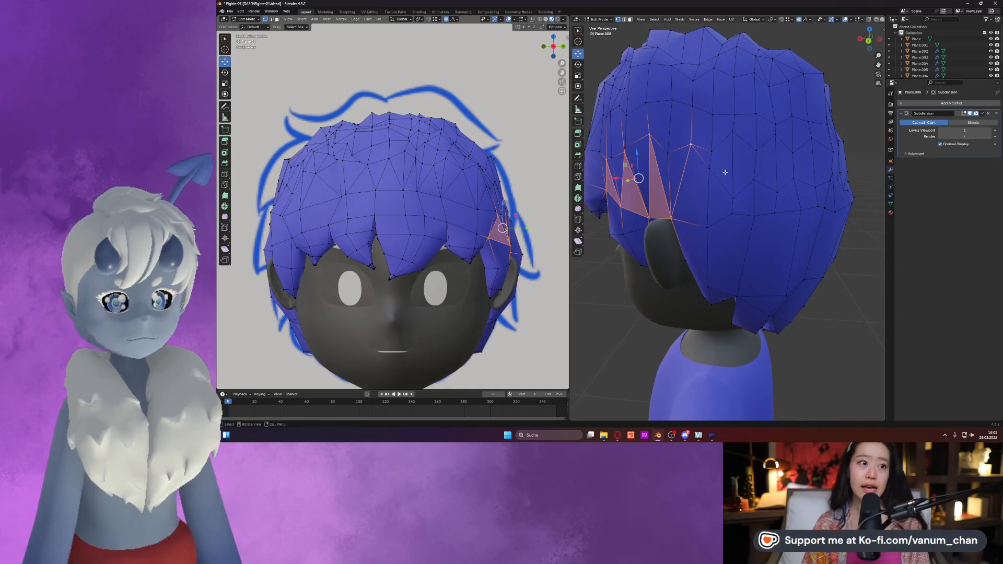
pyautogui.moveTo(724, 220); pyautogui.dragTo(732, 207, button='middle')
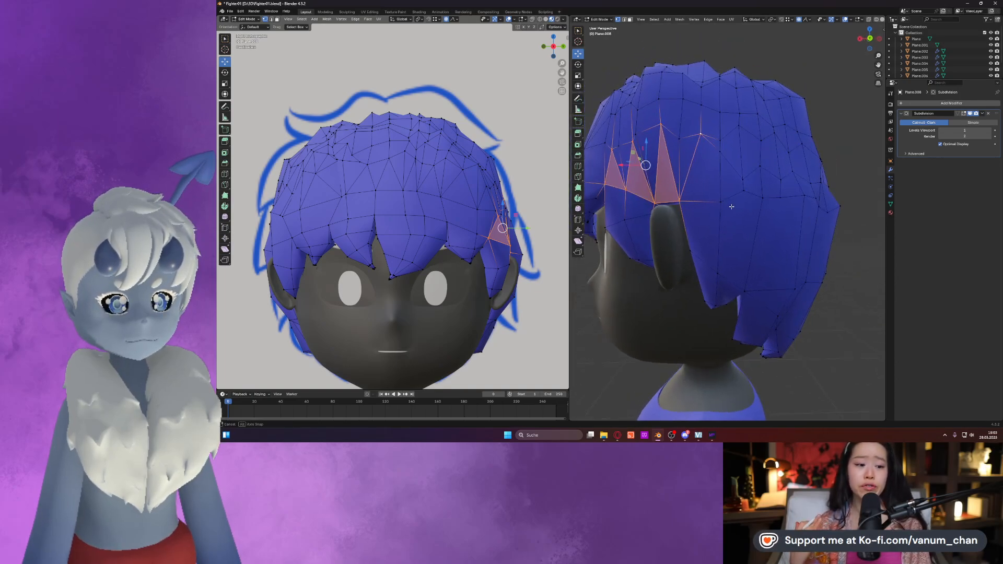
pyautogui.click(718, 273)
pyautogui.keyDown('shift'); pyautogui.click(745, 292); pyautogui.keyUp('shift')
pyautogui.keyDown('shift'); pyautogui.click(791, 288); pyautogui.keyUp('shift')
pyautogui.moveTo(794, 278); pyautogui.dragTo(756, 233, button='middle')
pyautogui.keyDown('shift'); pyautogui.click(758, 183); pyautogui.keyUp('shift')
pyautogui.keyDown('shift'); pyautogui.click(784, 290); pyautogui.keyUp('shift')
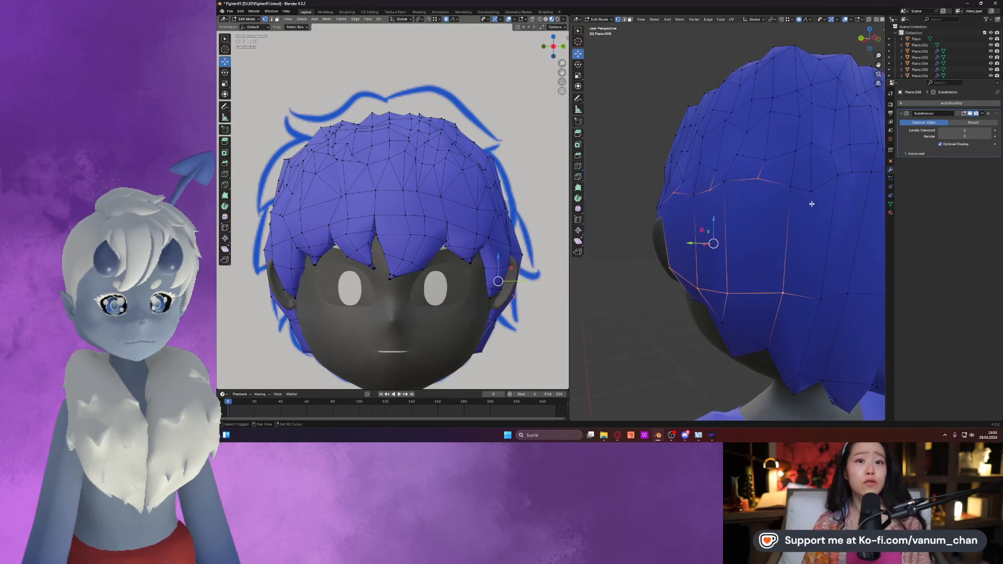
pyautogui.scroll(-3, 816, 240)
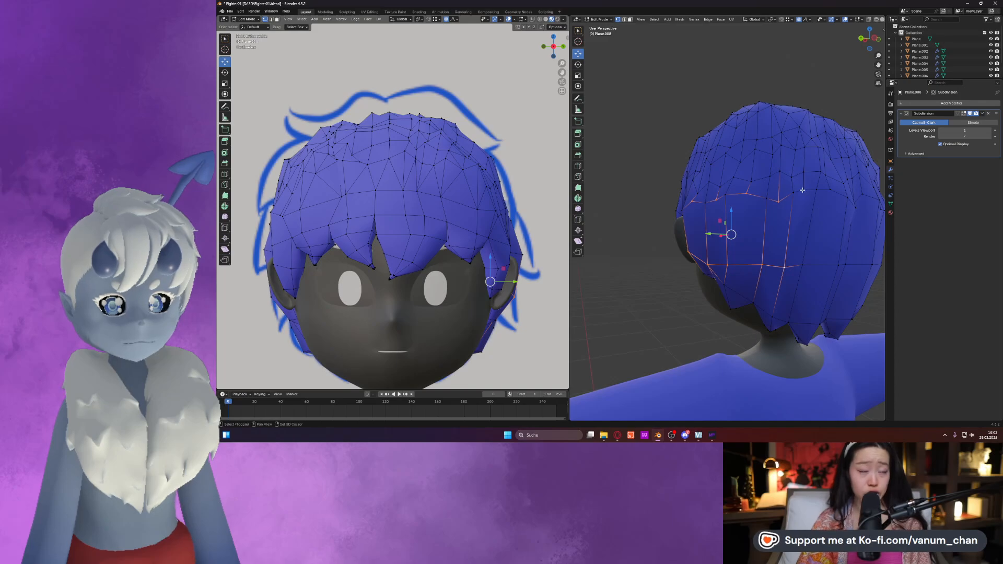
pyautogui.keyDown('shift'); pyautogui.click(802, 256); pyautogui.keyUp('shift')
pyautogui.keyDown('shift'); pyautogui.click(837, 261); pyautogui.keyUp('shift')
pyautogui.moveTo(838, 261); pyautogui.dragTo(819, 244, button='middle')
pyautogui.keyDown('shift'); pyautogui.click(807, 193); pyautogui.keyUp('shift')
pyautogui.keyDown('shift'); pyautogui.click(819, 259); pyautogui.keyUp('shift')
pyautogui.keyDown('shift'); pyautogui.click(835, 176); pyautogui.keyUp('shift')
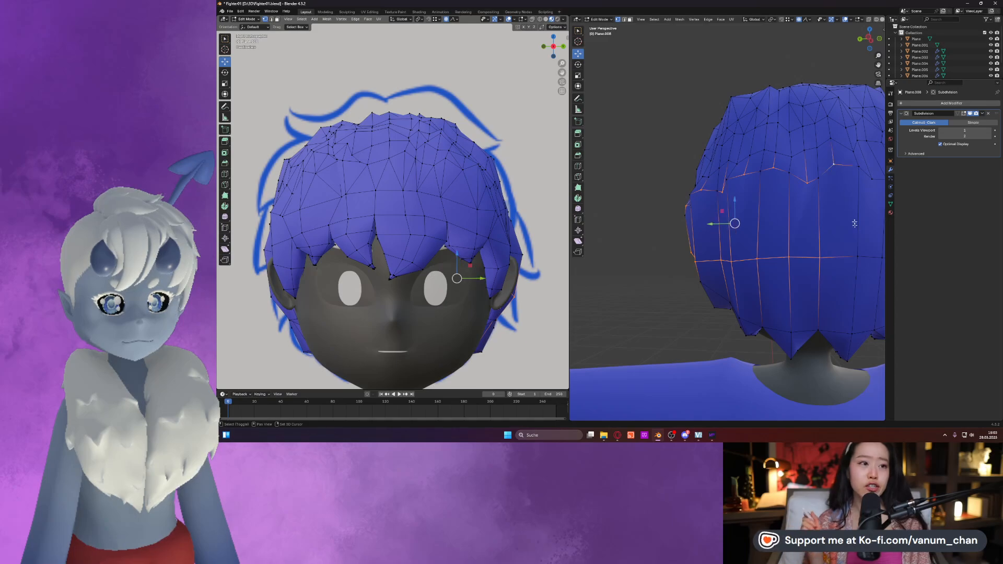
pyautogui.keyDown('shift'); pyautogui.click(857, 255); pyautogui.keyUp('shift')
pyautogui.keyDown('shift'); pyautogui.click(872, 180); pyautogui.keyUp('shift')
pyautogui.moveTo(870, 182); pyautogui.dragTo(837, 172, button='middle')
pyautogui.keyDown('shift'); pyautogui.click(820, 241); pyautogui.keyUp('shift')
pyautogui.keyDown('shift'); pyautogui.click(859, 242); pyautogui.keyUp('shift')
pyautogui.scroll(-3, 859, 241)
pyautogui.moveTo(859, 241); pyautogui.dragTo(815, 225, button='middle')
pyautogui.keyDown('shift'); pyautogui.click(777, 172); pyautogui.keyUp('shift')
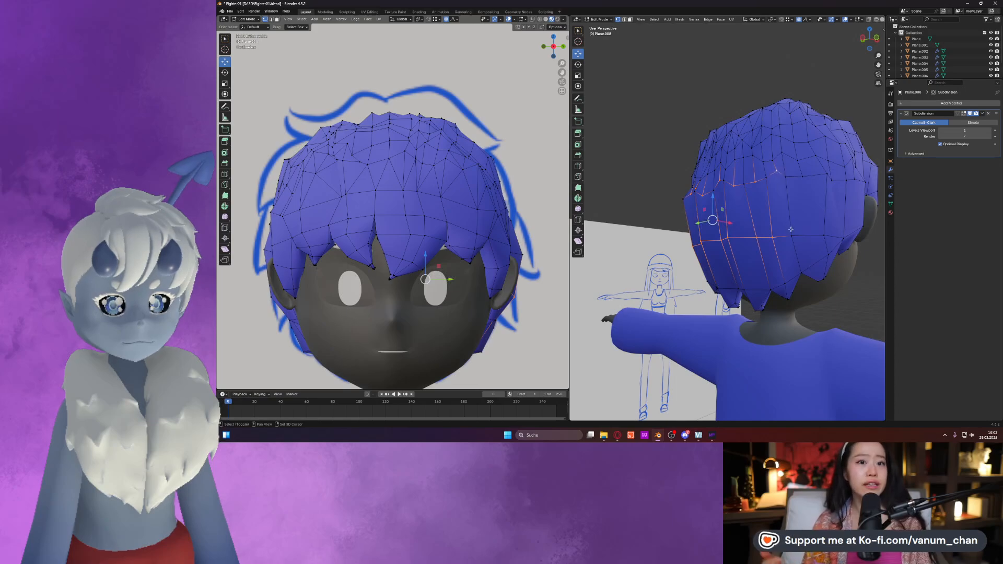
pyautogui.keyDown('shift'); pyautogui.click(806, 177); pyautogui.keyUp('shift')
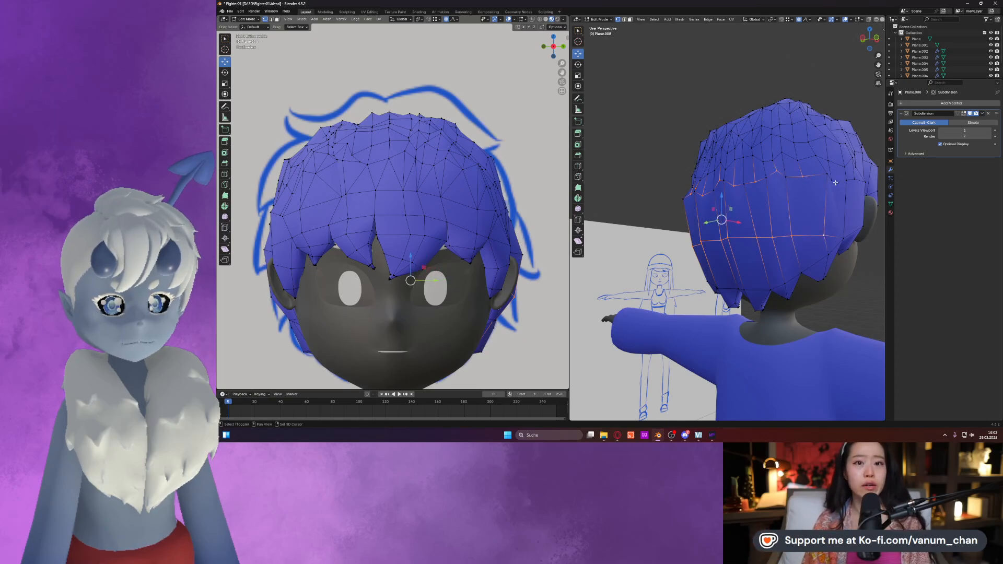
pyautogui.keyDown('shift'); pyautogui.click(842, 237); pyautogui.keyUp('shift')
pyautogui.moveTo(844, 215); pyautogui.dragTo(767, 178, button='middle')
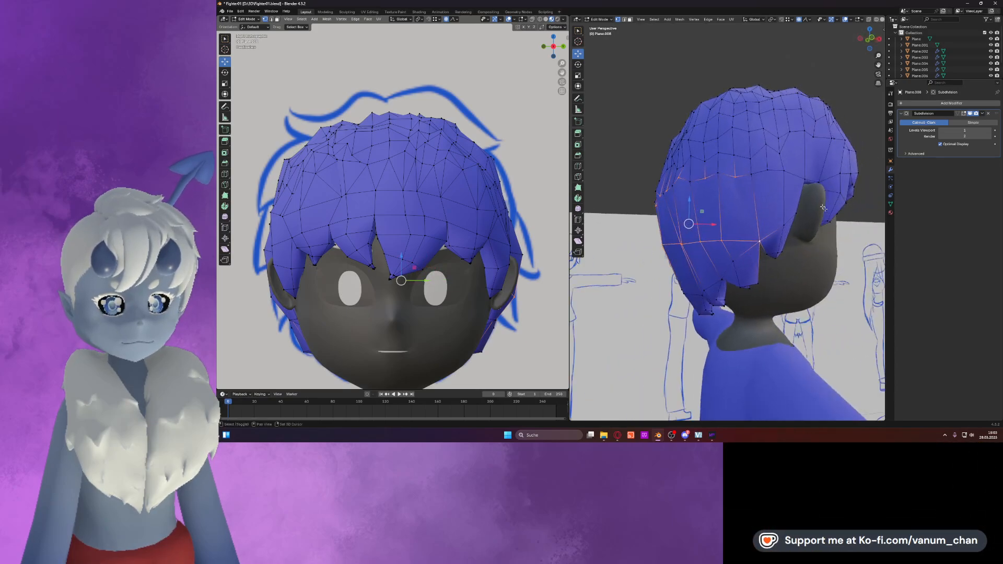
pyautogui.keyDown('shift'); pyautogui.click(767, 178); pyautogui.keyUp('shift')
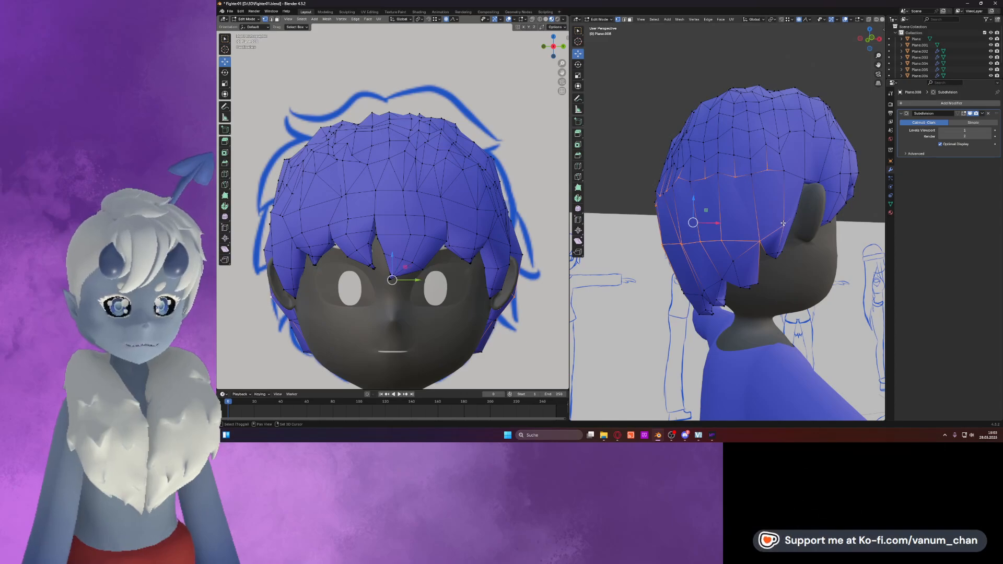
pyautogui.keyDown('shift'); pyautogui.click(783, 223); pyautogui.keyUp('shift')
pyautogui.moveTo(783, 224); pyautogui.dragTo(730, 186, button='middle')
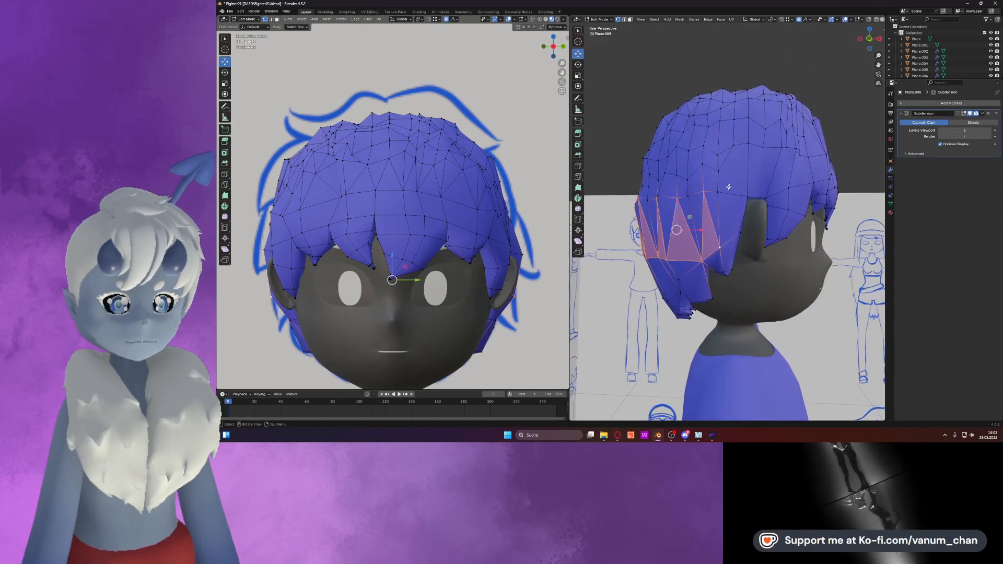
# Connect alternating vertices above the character's right ear to continue the zigzag up to the temple.
pyautogui.click(718, 190)
pyautogui.keyDown('shift'); pyautogui.click(748, 194); pyautogui.keyUp('shift')
pyautogui.keyDown('shift'); pyautogui.click(765, 196); pyautogui.keyUp('shift')
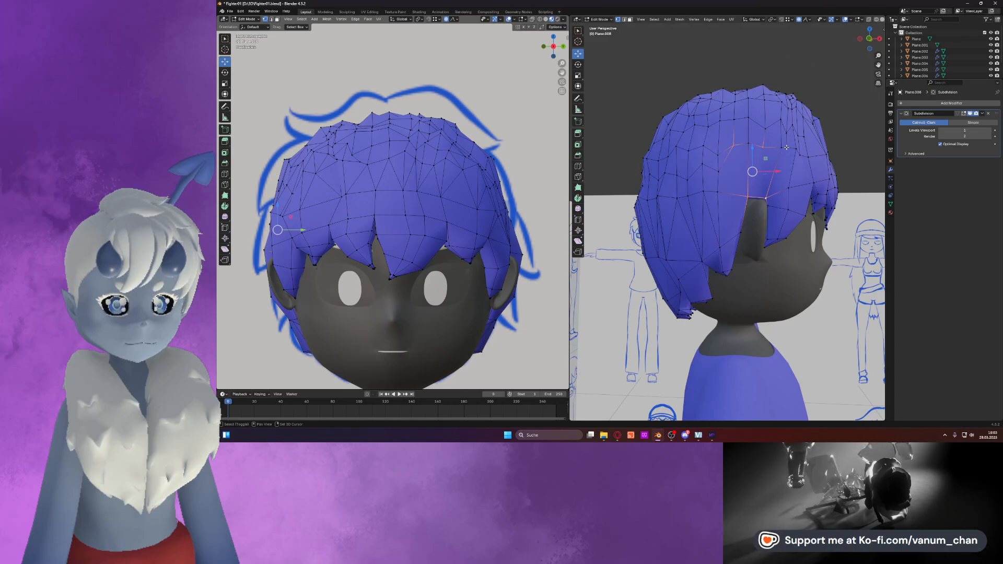
pyautogui.moveTo(786, 147); pyautogui.dragTo(783, 185, button='middle')
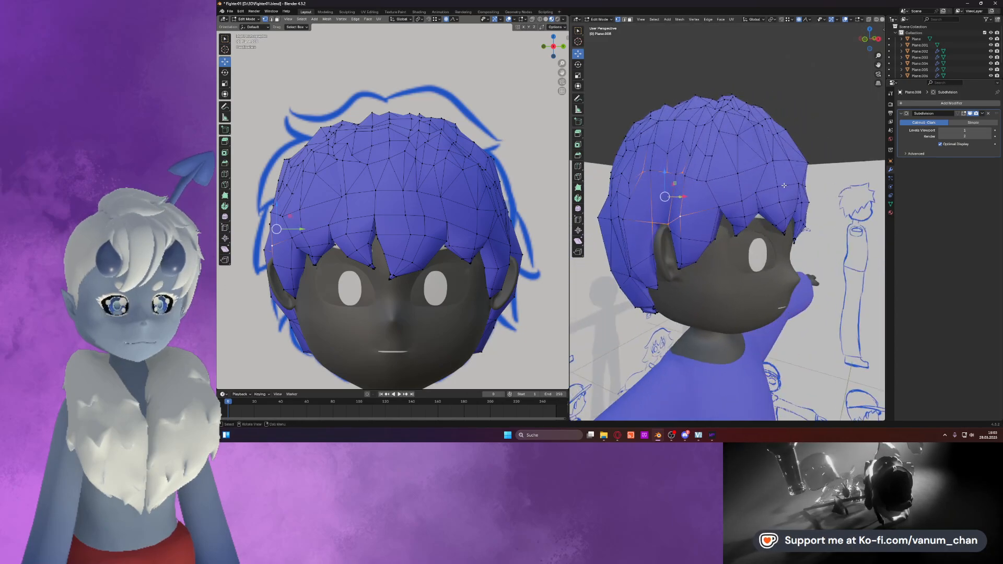
pyautogui.keyDown('shift'); pyautogui.click(698, 180); pyautogui.keyUp('shift')
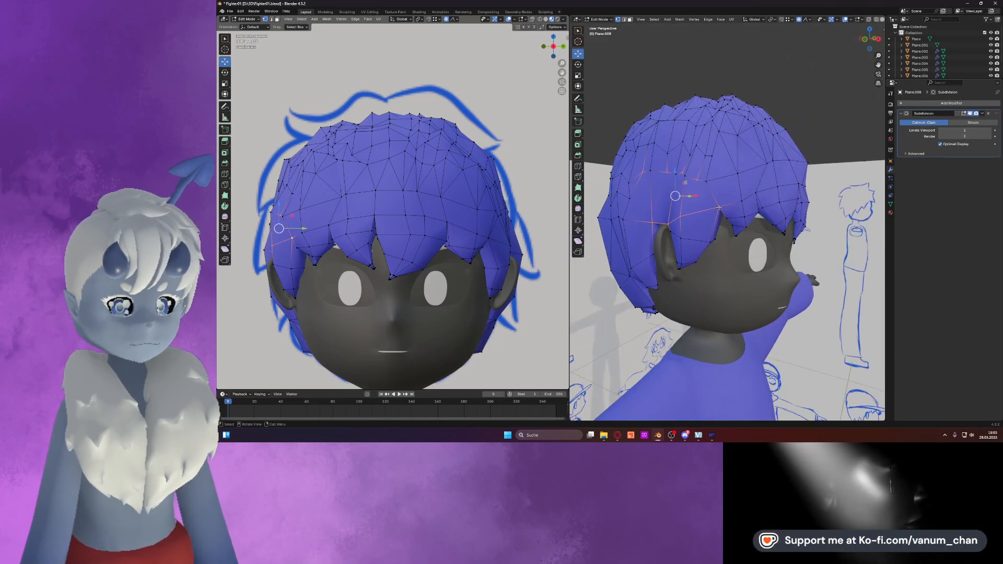
pyautogui.keyDown('shift'); pyautogui.click(718, 208); pyautogui.keyUp('shift')
pyautogui.click(721, 204)
# Merge neighbouring vertices on the upper front of the hair at the last selected vertex.
pyautogui.moveTo(721, 204)
pyautogui.mouseDown(button='middle')
pyautogui.moveTo(693, 209)
pyautogui.moveTo(715, 219)
pyautogui.mouseUp(button='middle')
pyautogui.scroll(3, 718, 157)
pyautogui.scroll(-2, 717, 151)
pyautogui.moveTo(717, 151); pyautogui.dragTo(703, 153, button='middle')
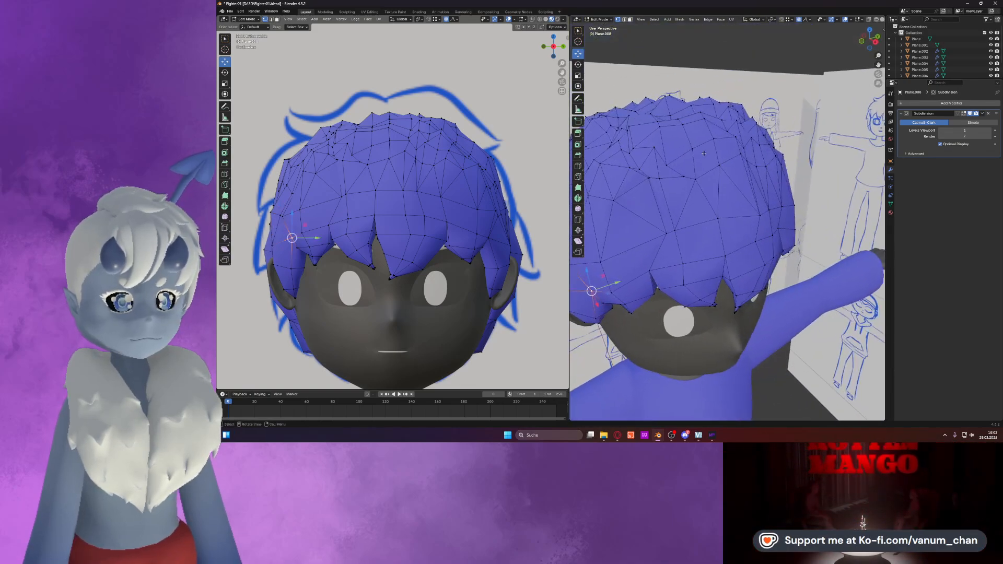
pyautogui.click(662, 177)
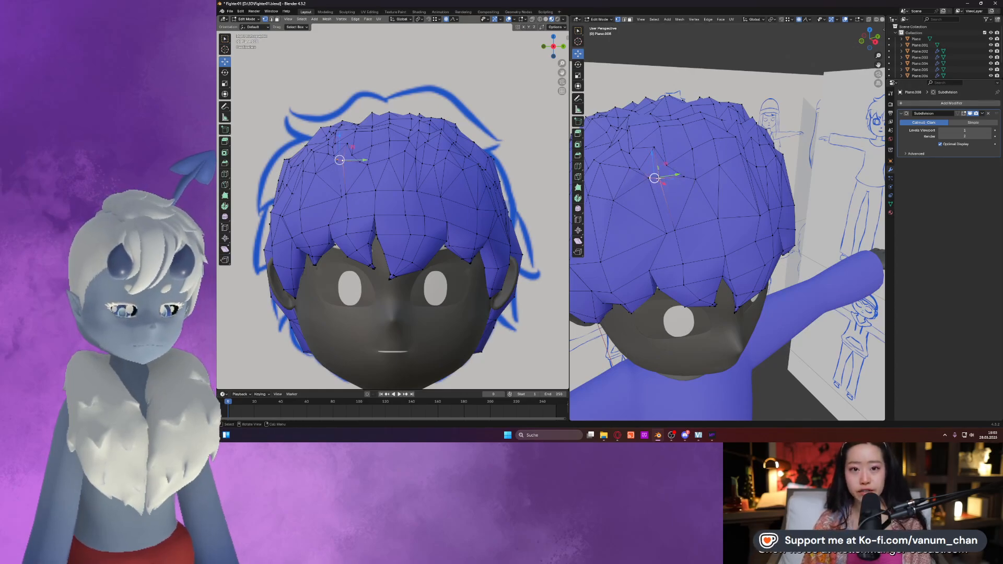
pyautogui.press('m')
pyautogui.click(659, 180)
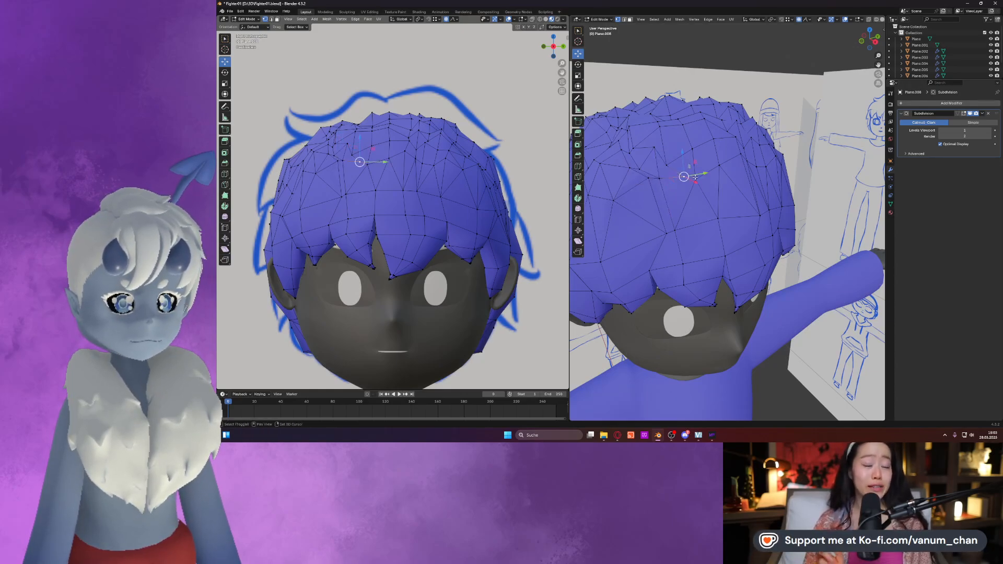
pyautogui.moveTo(695, 179); pyautogui.dragTo(716, 194, button='middle')
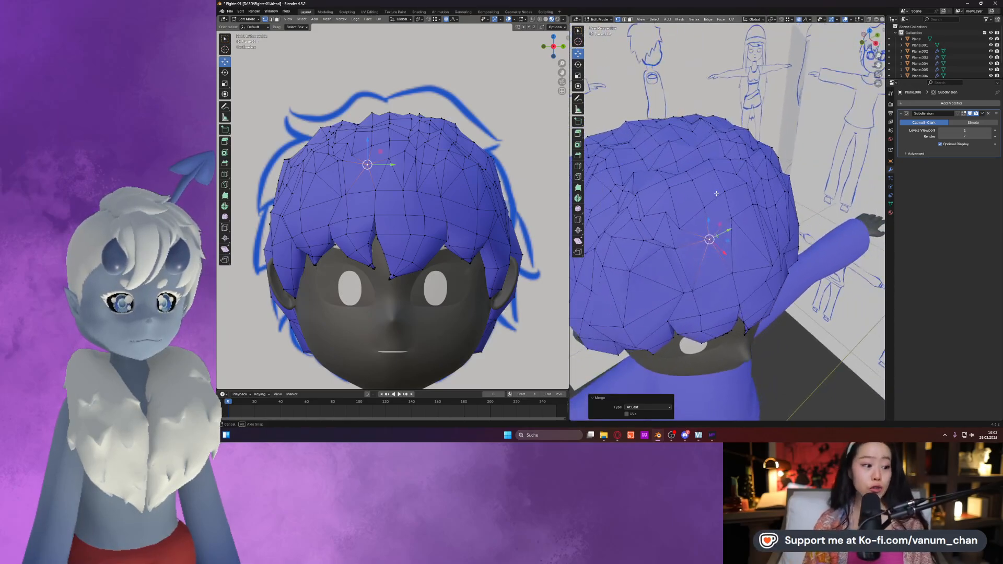
pyautogui.click(681, 230)
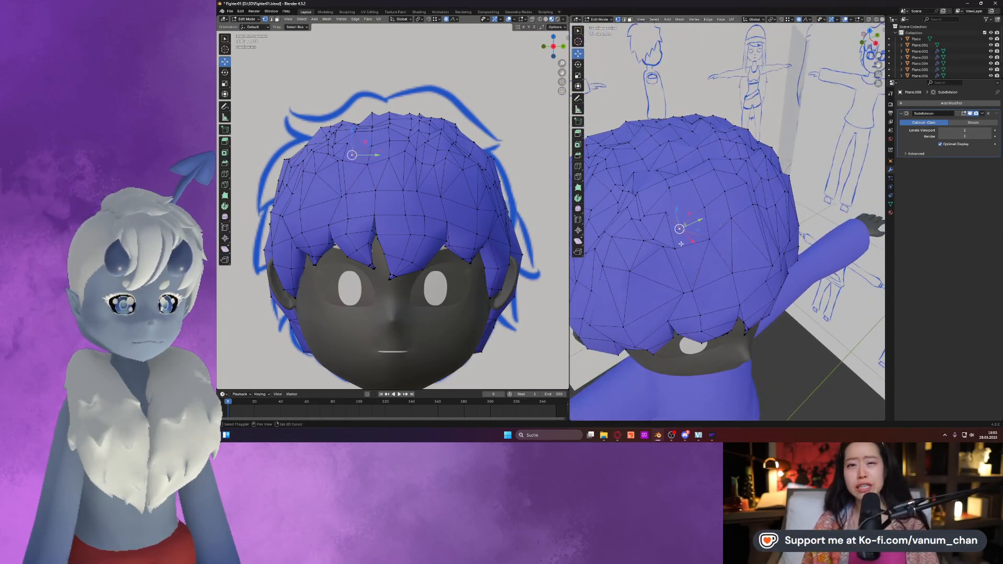
# Leave Edit Mode to check the smoothed hair from the front, and switch the hair to Sculpt Mode.
pyautogui.moveTo(681, 243); pyautogui.dragTo(603, 215, button='middle')
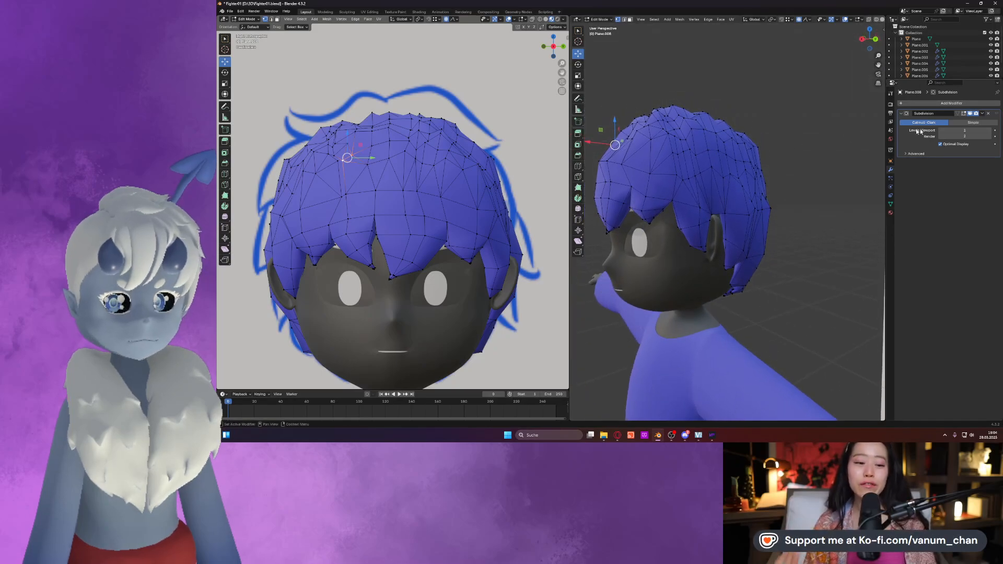
pyautogui.press('Tab')
pyautogui.moveTo(742, 190)
pyautogui.mouseDown(button='middle')
pyautogui.moveTo(726, 189)
pyautogui.moveTo(776, 177)
pyautogui.moveTo(810, 189)
pyautogui.moveTo(716, 189)
pyautogui.mouseUp(button='middle')
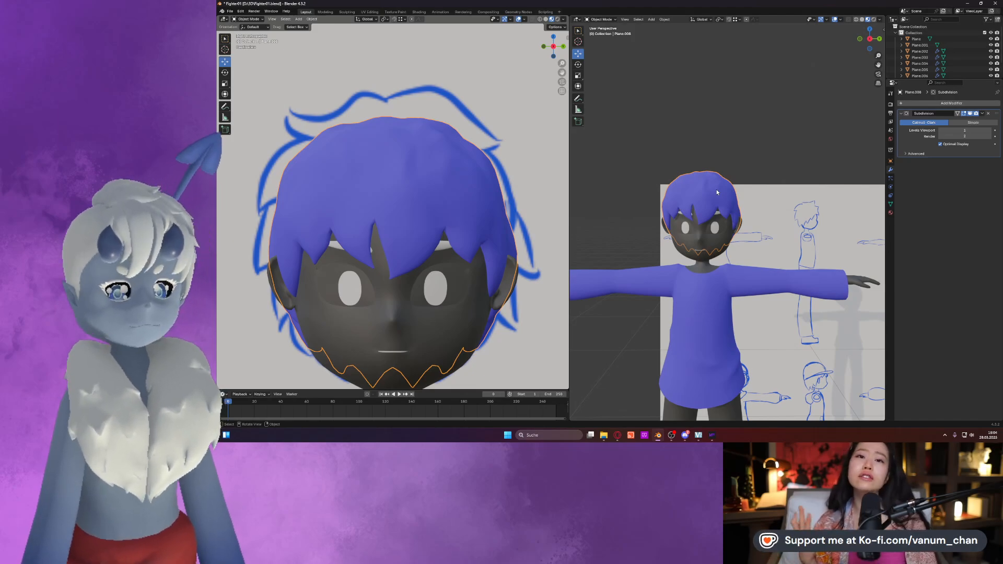
pyautogui.scroll(2, 717, 192)
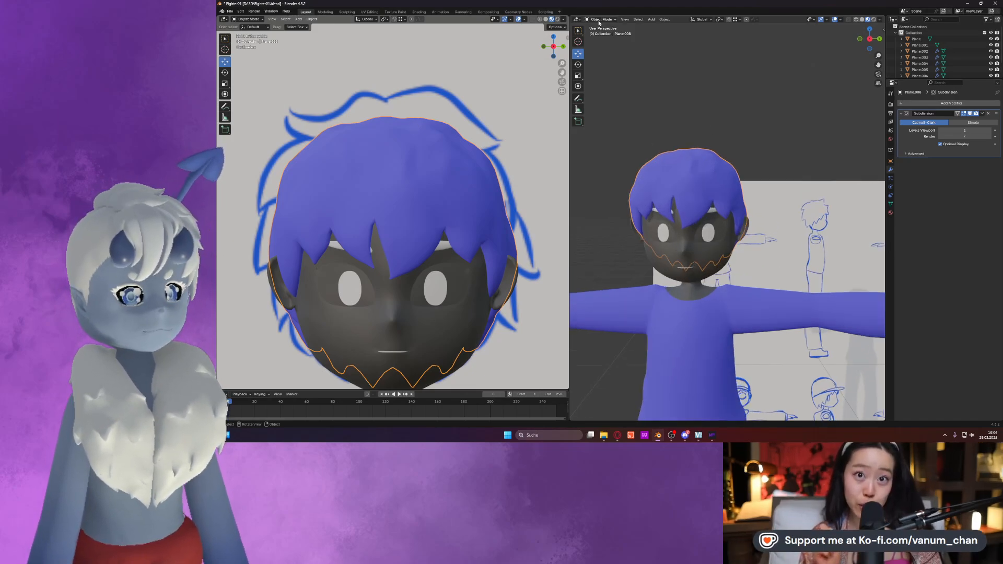
pyautogui.click(600, 19)
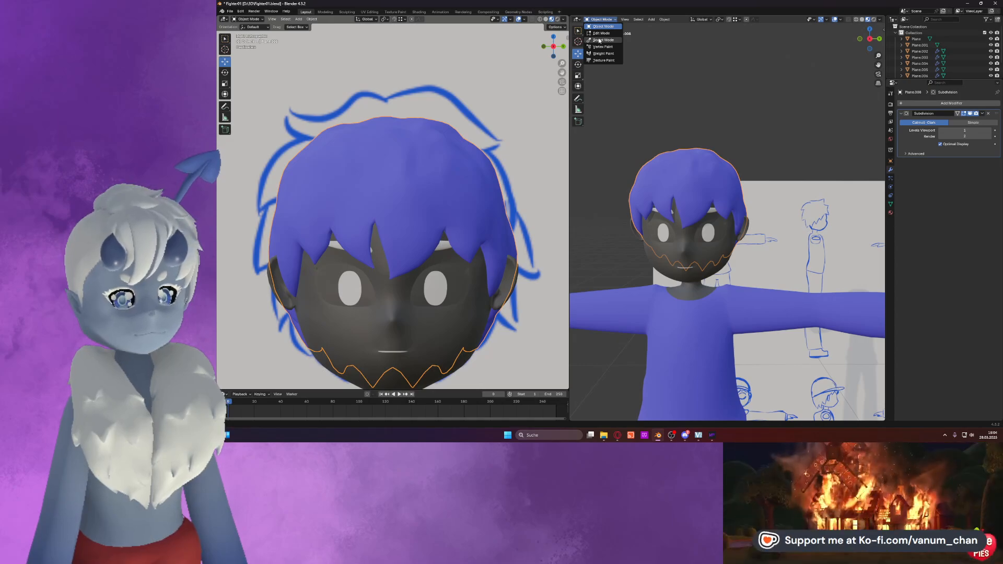
pyautogui.click(601, 39)
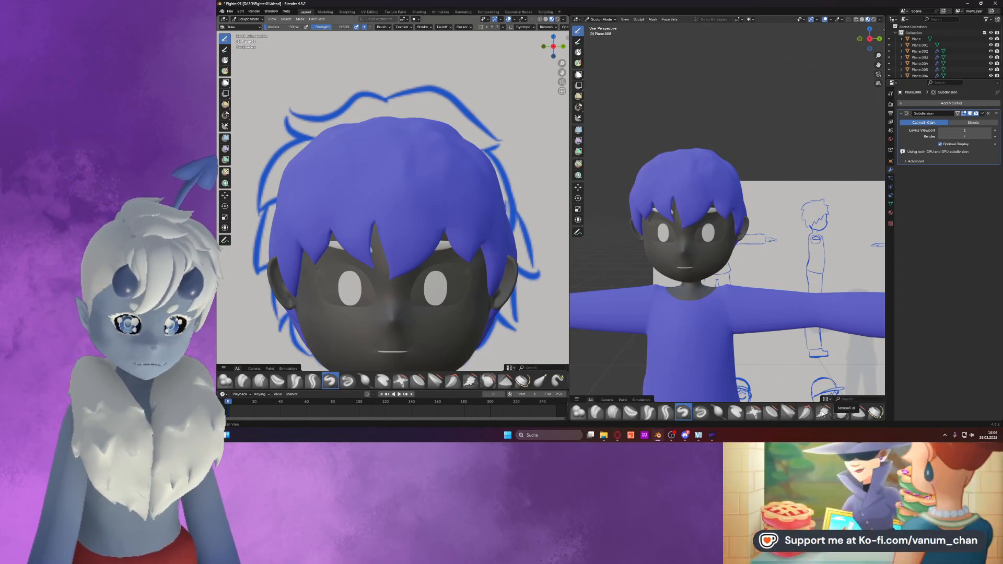
# Choose the Smooth sculpting brush for the hair and show its brush settings.
pyautogui.click(840, 412)
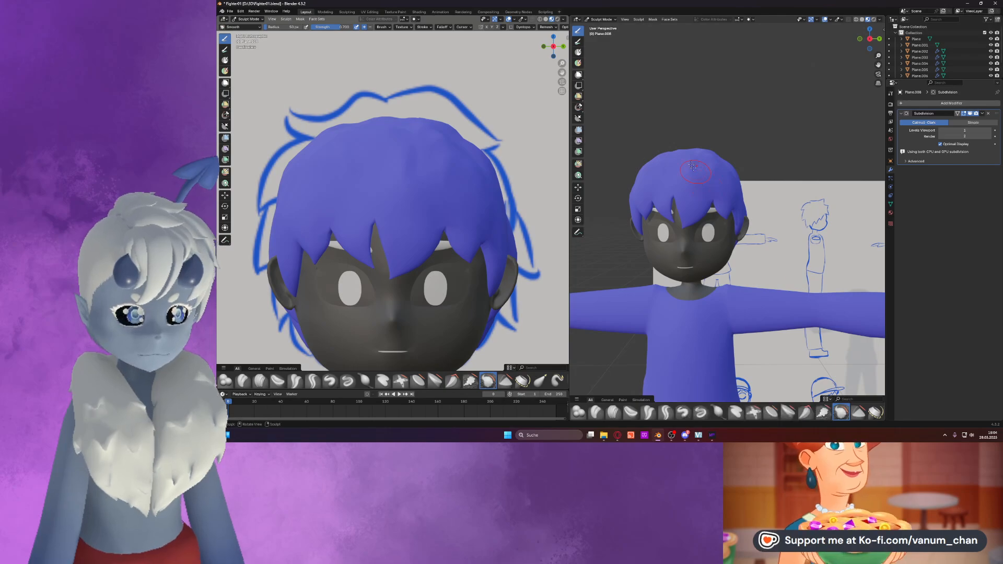
pyautogui.moveTo(695, 170); pyautogui.dragTo(685, 168, button='middle')
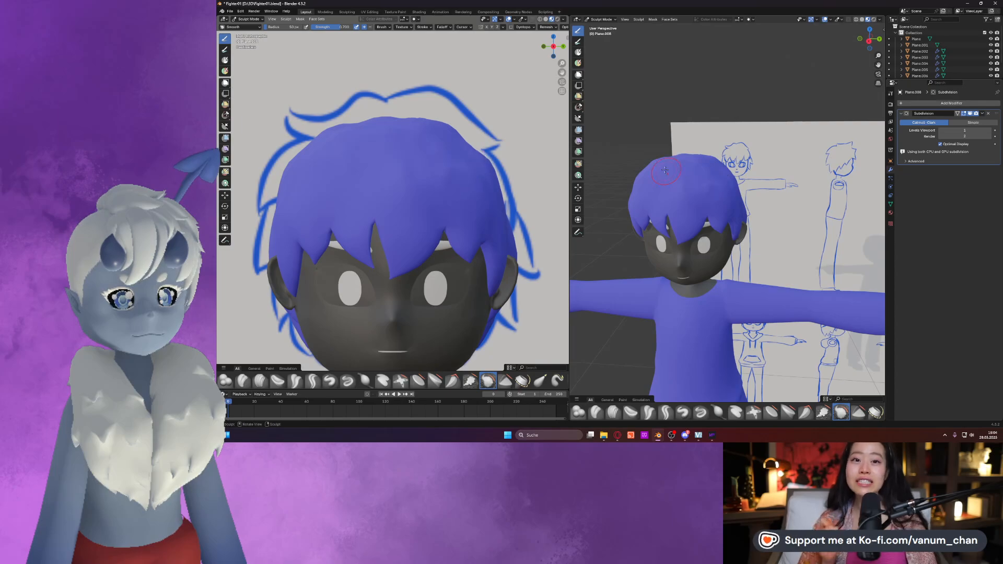
pyautogui.moveTo(665, 170); pyautogui.dragTo(798, 201, button='middle')
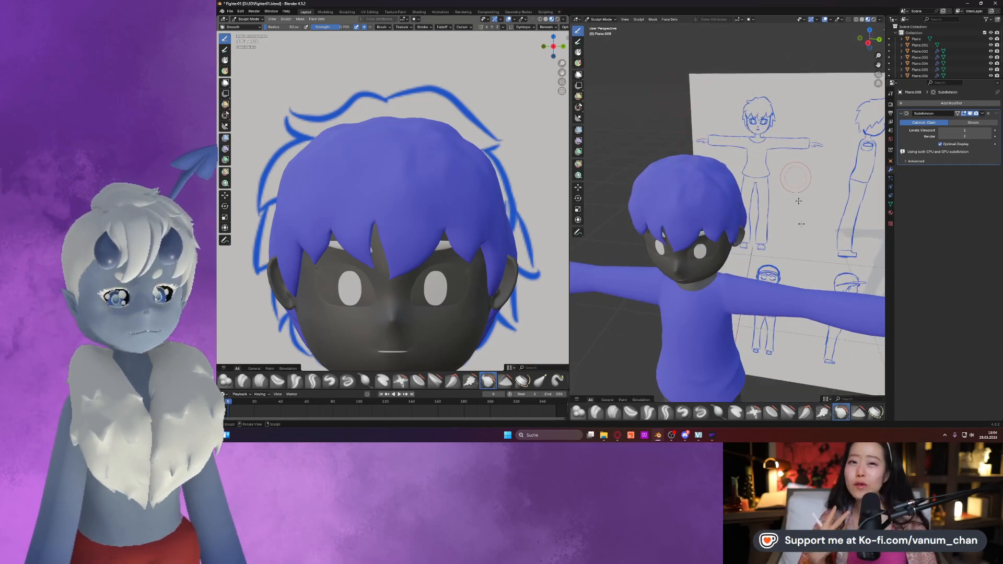
pyautogui.click(883, 29)
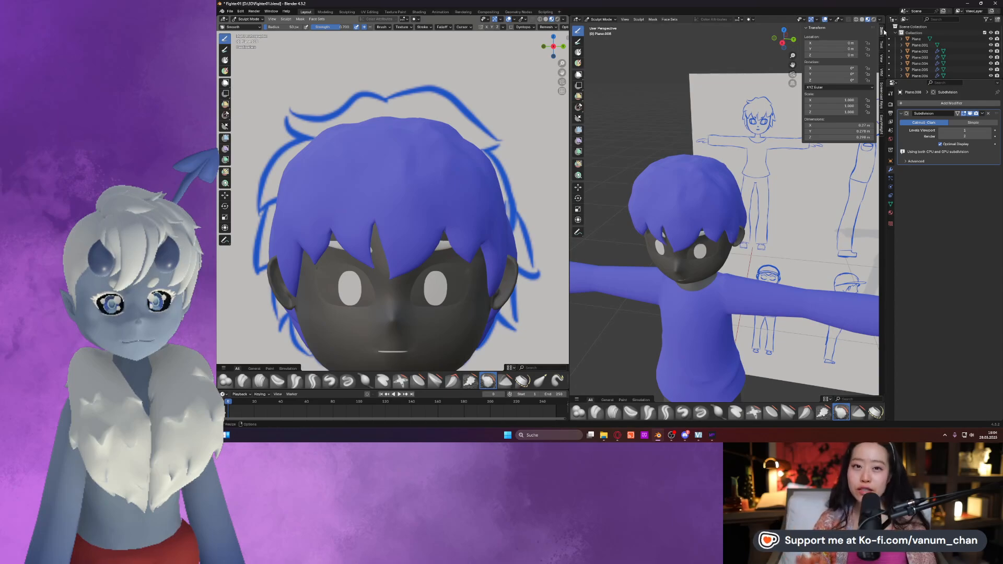
pyautogui.click(881, 45)
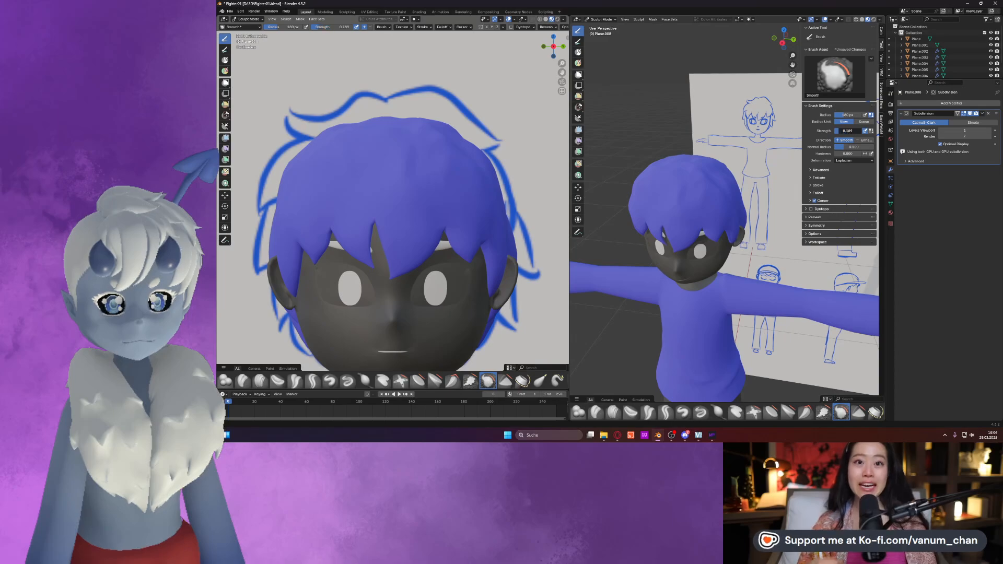
# Set the Smooth brush's strength to about 0.27 and smooth out the bumps across the hair's surface.
pyautogui.moveTo(713, 180)
pyautogui.mouseDown(button='middle')
pyautogui.moveTo(741, 183)
pyautogui.moveTo(802, 150)
pyautogui.mouseUp(button='middle')
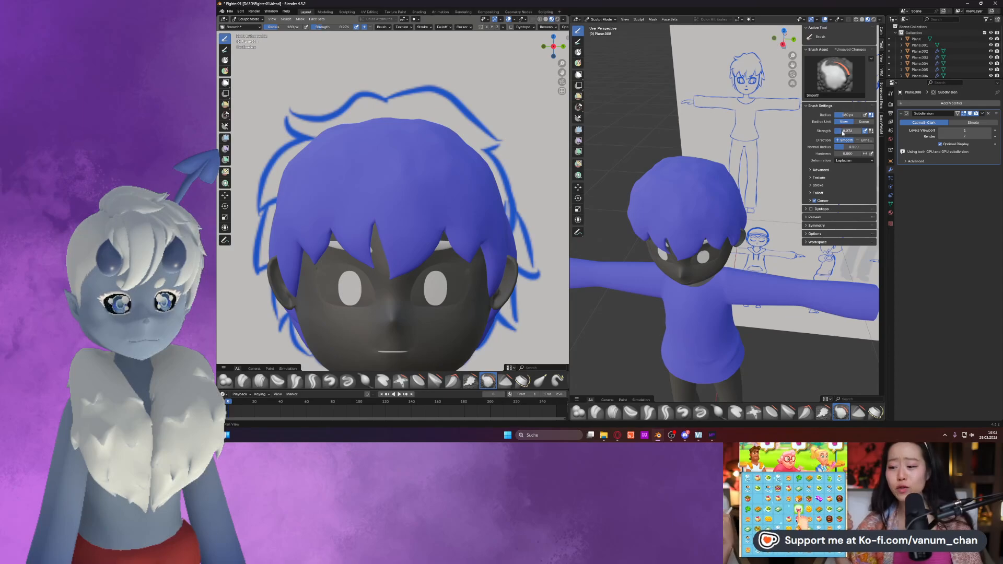
pyautogui.moveTo(715, 179); pyautogui.dragTo(714, 196, button='middle')
pyautogui.moveTo(714, 198); pyautogui.dragTo(716, 203)
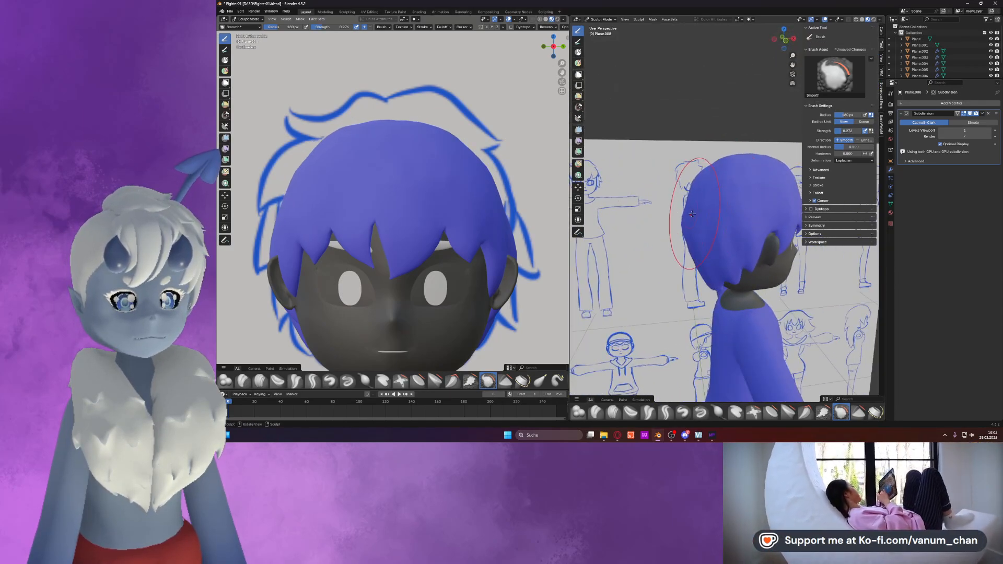
pyautogui.moveTo(696, 208); pyautogui.dragTo(896, 168, button='middle')
pyautogui.moveTo(737, 162)
pyautogui.mouseDown(button='middle')
pyautogui.moveTo(708, 145)
pyautogui.moveTo(815, 130)
pyautogui.moveTo(888, 42)
pyautogui.mouseUp(button='middle')
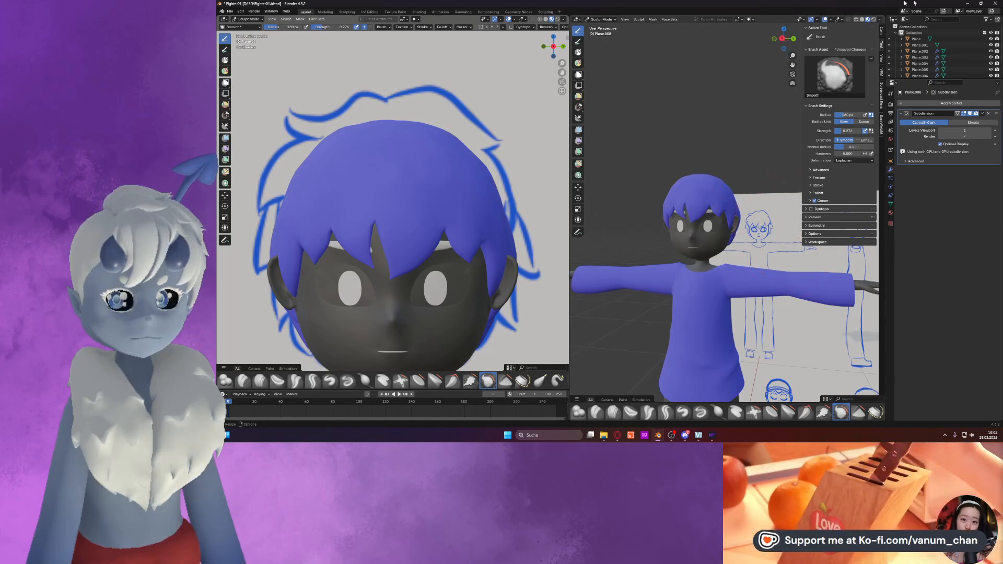
# Return the hair to Object Mode and save the file.
pyautogui.click(601, 20)
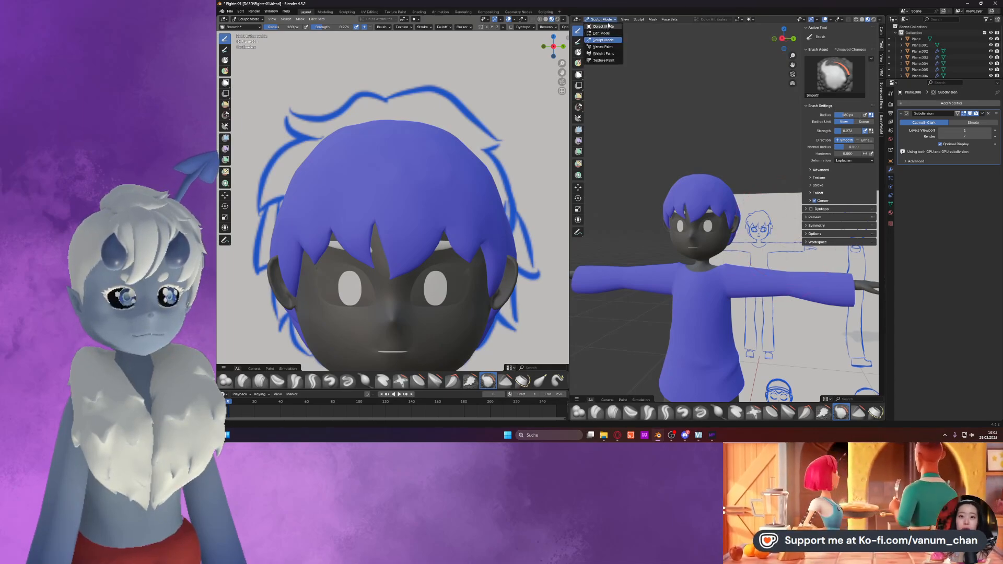
pyautogui.click(606, 27)
pyautogui.hotkey('ctrl', 's')
# Try nudging single vertices on the back of the hair with random proportional editing in Edit Mode.
pyautogui.moveTo(681, 92)
pyautogui.mouseDown(button='middle')
pyautogui.moveTo(757, 98)
pyautogui.moveTo(789, 117)
pyautogui.moveTo(736, 190)
pyautogui.mouseUp(button='middle')
pyautogui.press('Tab')
pyautogui.click(704, 222)
pyautogui.moveTo(725, 216); pyautogui.dragTo(723, 218)
pyautogui.moveTo(723, 218); pyautogui.dragTo(721, 178, button='middle')
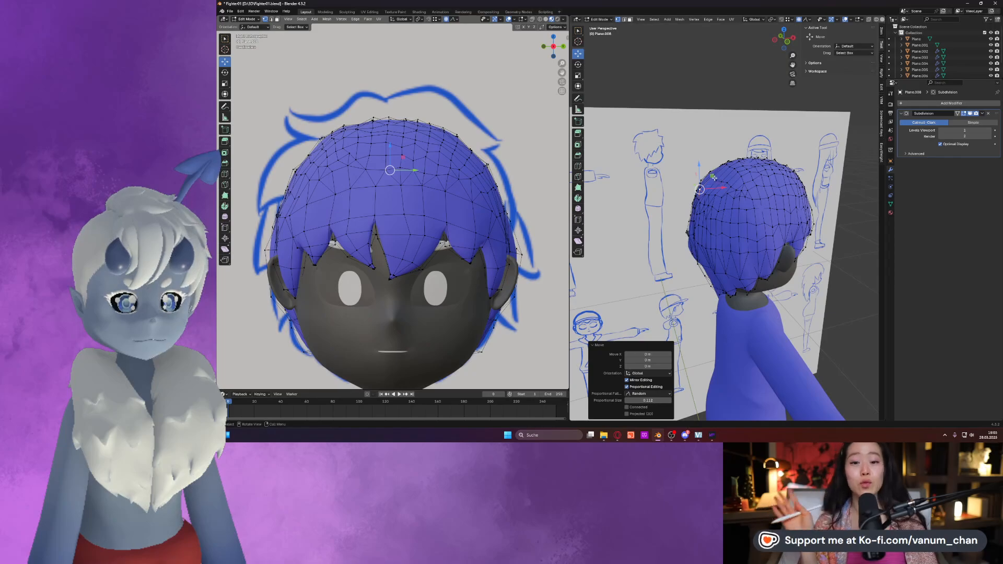
pyautogui.click(715, 174)
pyautogui.moveTo(714, 166); pyautogui.dragTo(713, 165)
# Leave Edit Mode, check the hair on the whole character from the front, and save the file.
pyautogui.press('Tab')
pyautogui.moveTo(713, 165)
pyautogui.mouseDown(button='middle')
pyautogui.moveTo(603, 144)
pyautogui.moveTo(777, 155)
pyautogui.moveTo(728, 167)
pyautogui.moveTo(724, 152)
pyautogui.moveTo(653, 157)
pyautogui.moveTo(710, 155)
pyautogui.mouseUp(button='middle')
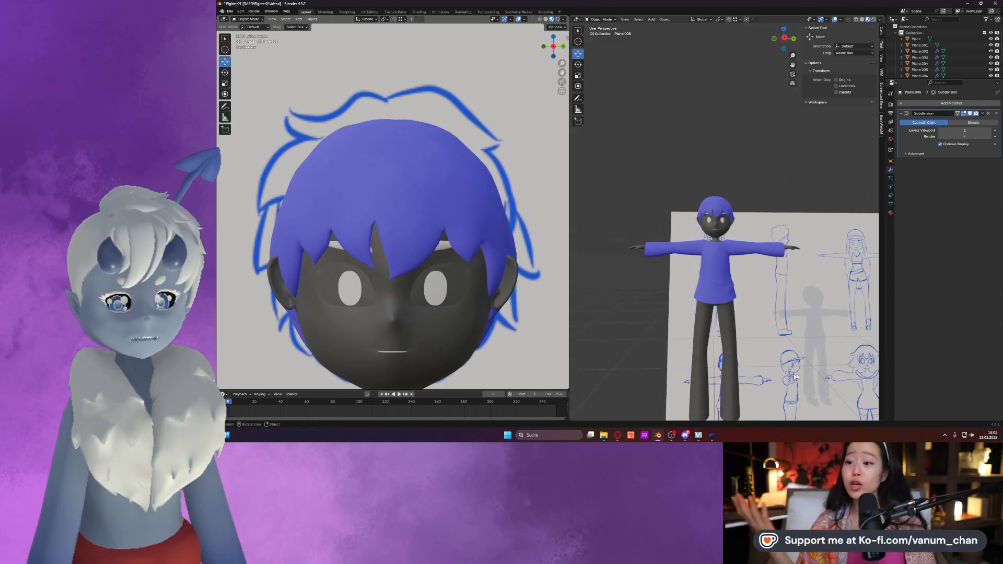
pyautogui.moveTo(778, 251)
pyautogui.mouseDown(button='middle')
pyautogui.moveTo(769, 249)
pyautogui.moveTo(835, 256)
pyautogui.moveTo(719, 252)
pyautogui.mouseUp(button='middle')
pyautogui.hotkey('ctrl', 's')
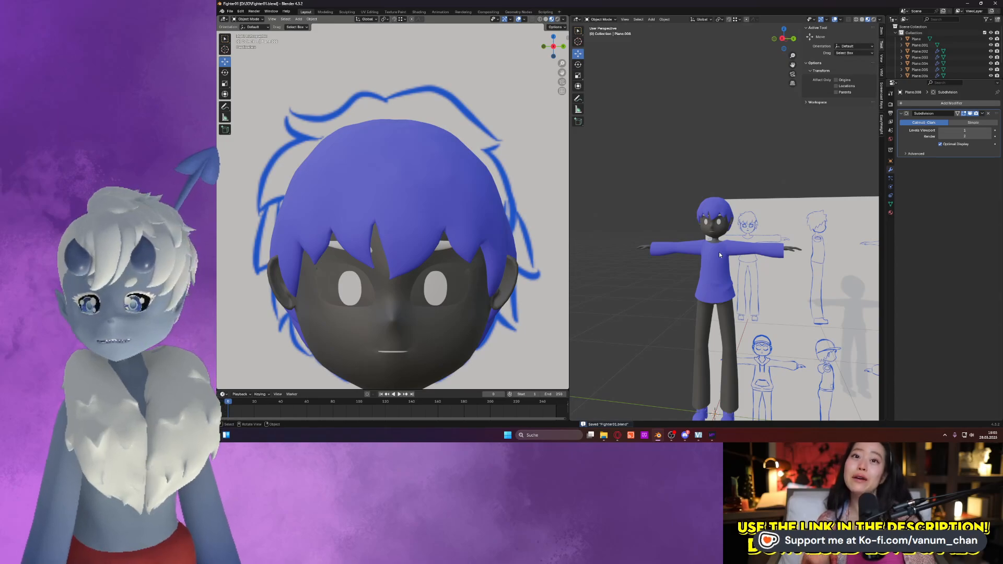
pyautogui.moveTo(719, 252); pyautogui.dragTo(711, 251, button='middle')
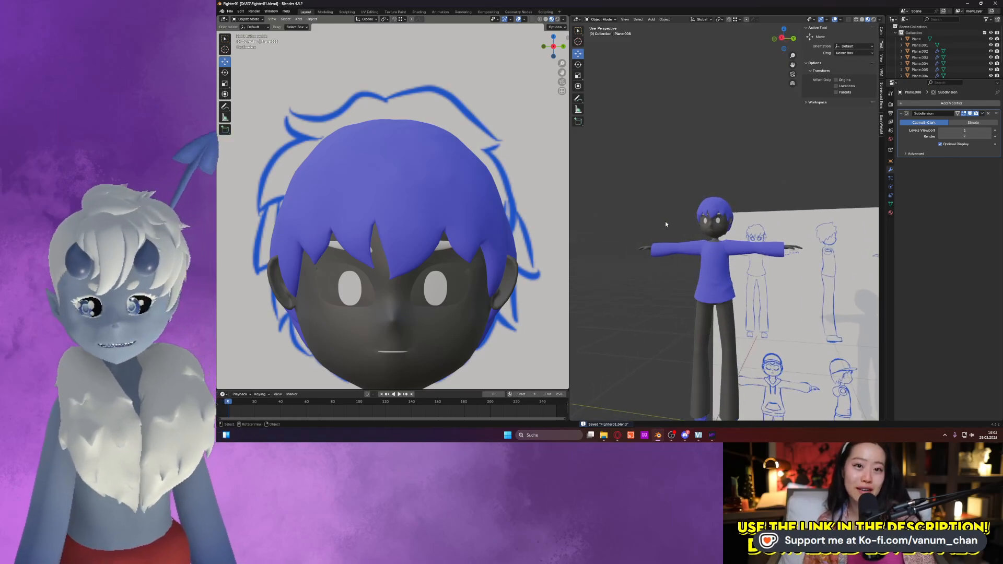
pyautogui.scroll(8, 672, 221)
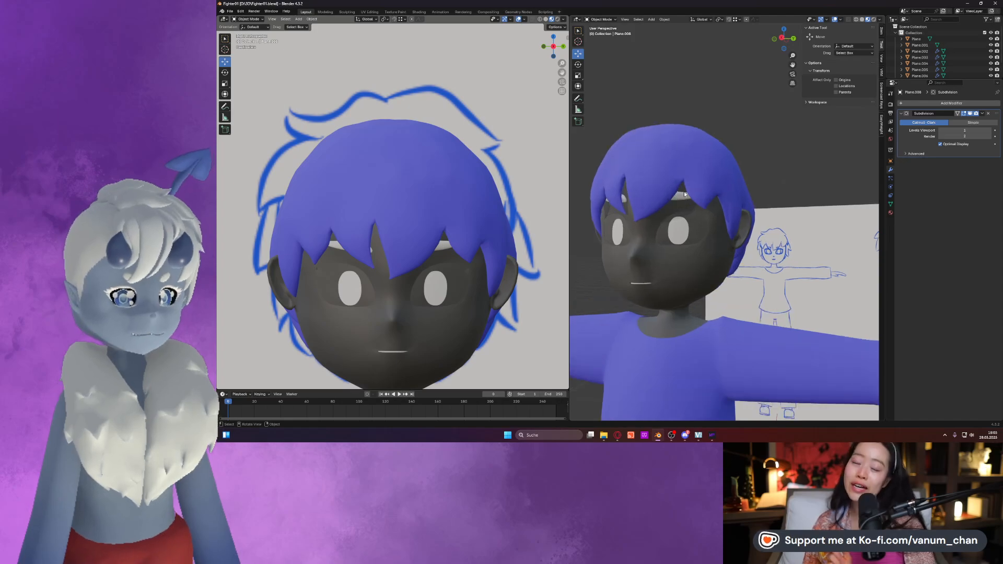
# Isolate the hair in local view and open it for face editing, seen from its hollow underside.
pyautogui.press('Tab')
pyautogui.press('KP_Decimal')
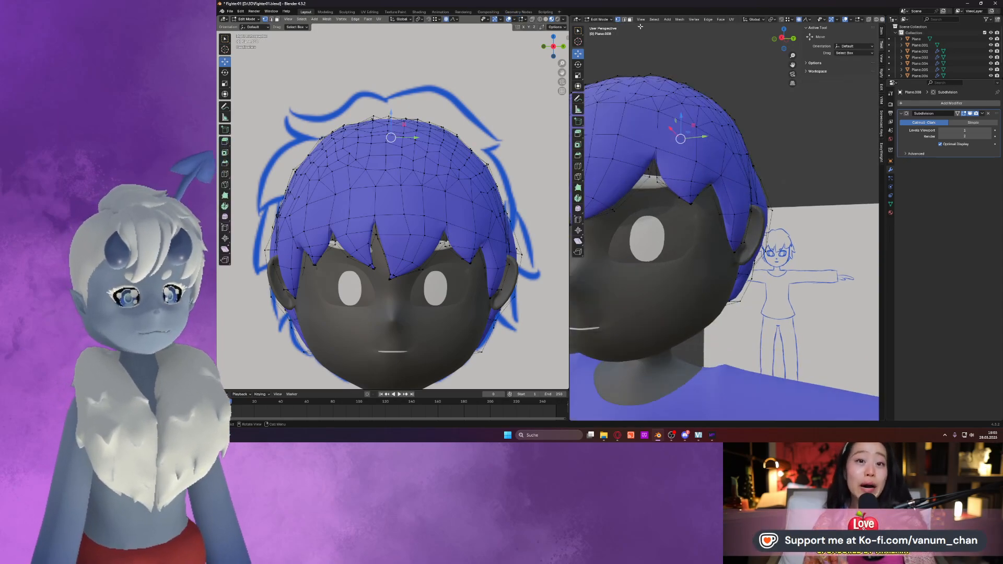
pyautogui.click(624, 20)
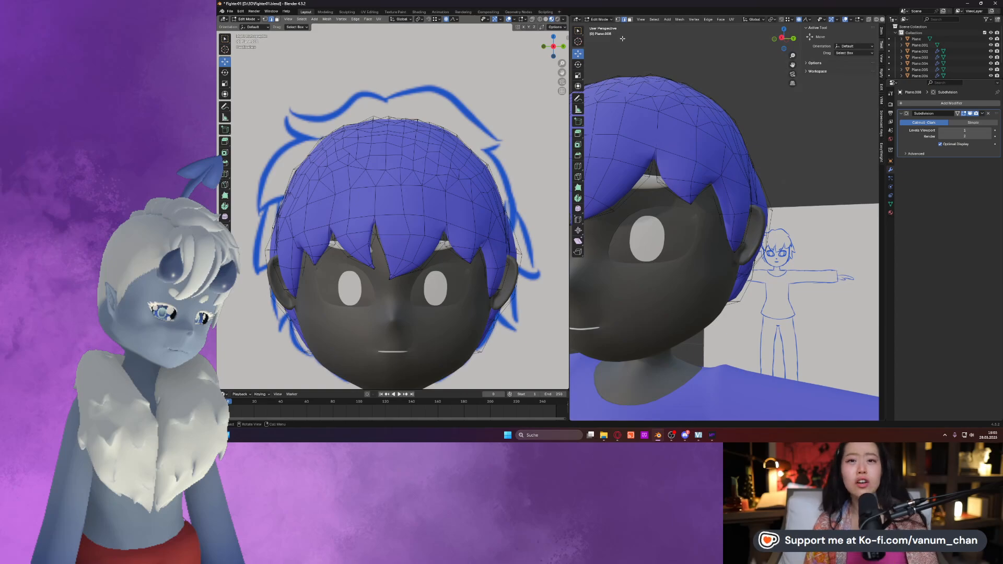
pyautogui.moveTo(658, 139); pyautogui.dragTo(677, 148, button='middle')
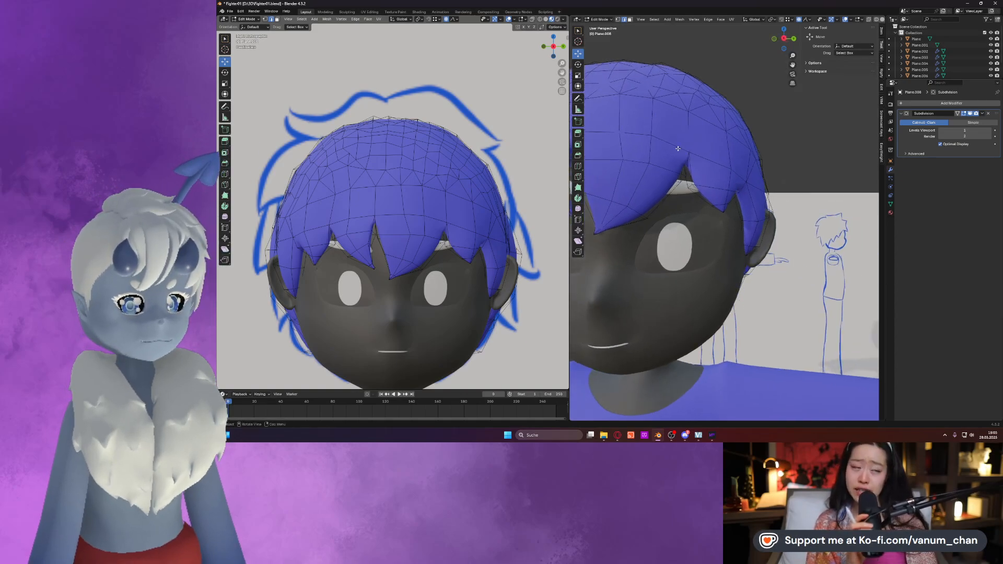
pyautogui.moveTo(745, 112)
pyautogui.mouseDown(button='middle')
pyautogui.moveTo(727, 161)
pyautogui.moveTo(726, 152)
pyautogui.mouseUp(button='middle')
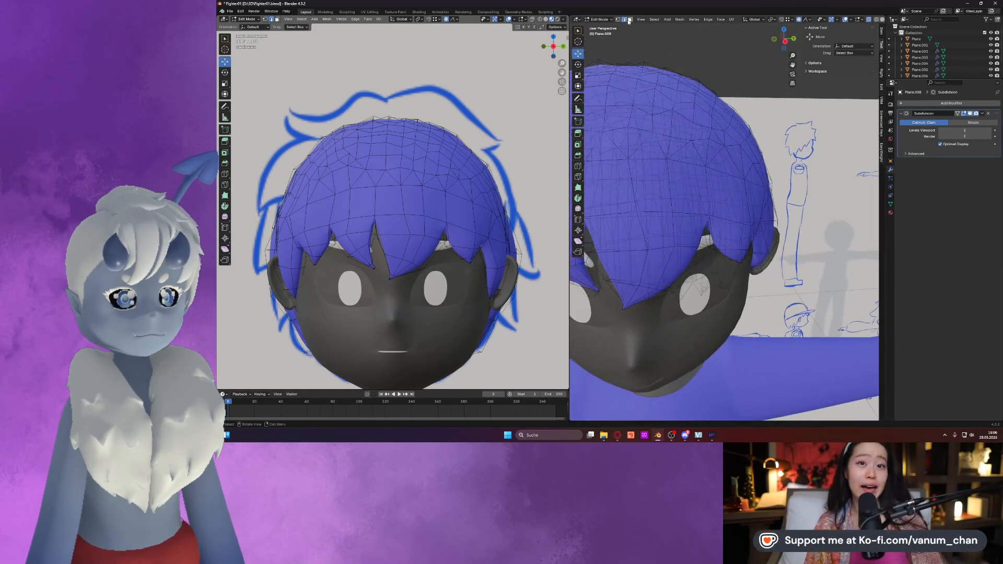
pyautogui.press('Tab')
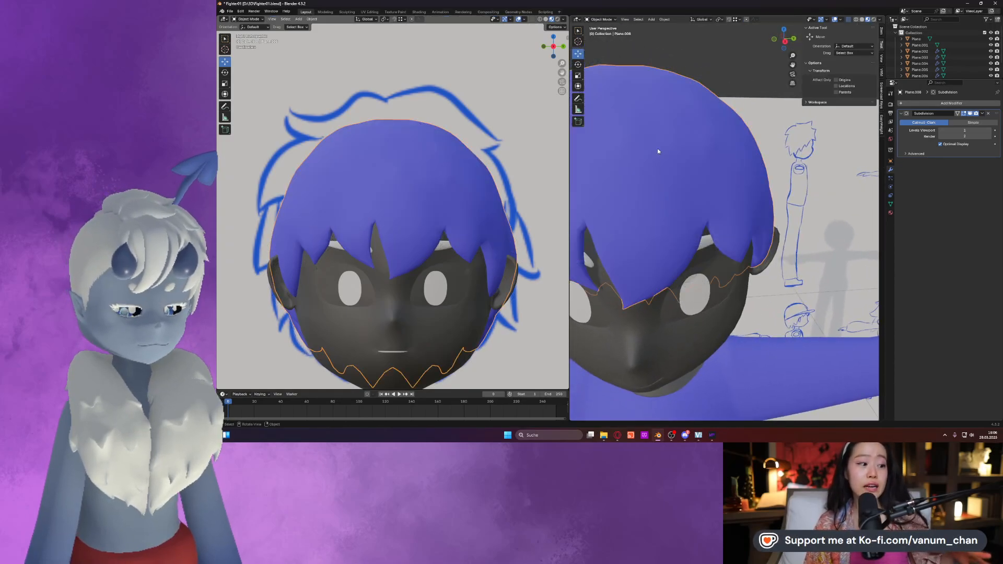
pyautogui.press('KP_Divide')
pyautogui.moveTo(680, 157); pyautogui.dragTo(838, 33, button='middle')
pyautogui.press('Tab')
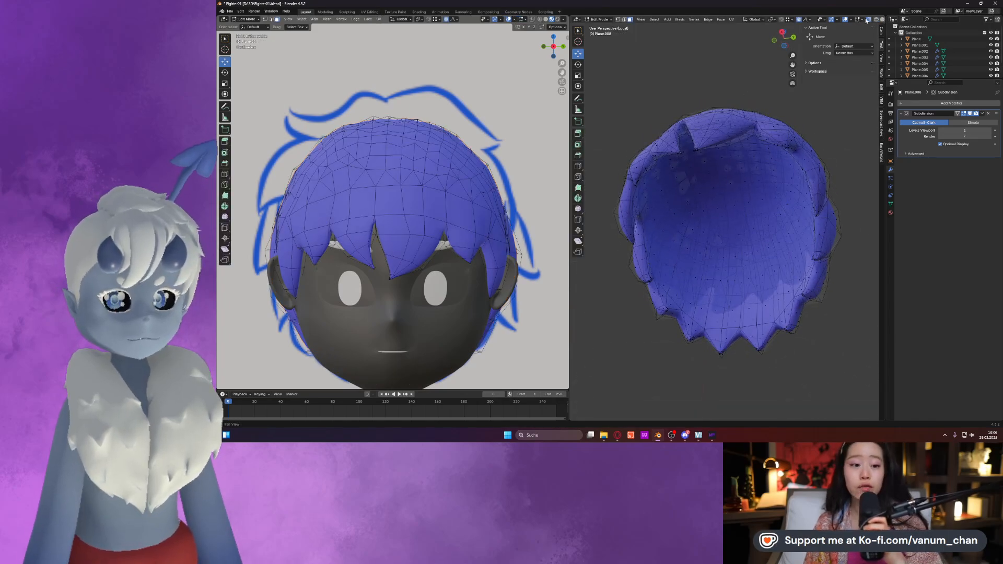
# Delete part of a face loop on the inner layer of the hair.
pyautogui.scroll(2, 736, 224)
pyautogui.moveTo(696, 256)
pyautogui.mouseDown(button='middle')
pyautogui.moveTo(683, 262)
pyautogui.moveTo(683, 246)
pyautogui.mouseUp(button='middle')
pyautogui.keyDown('alt'); pyautogui.click(697, 244); pyautogui.keyUp('alt')
pyautogui.press('x')
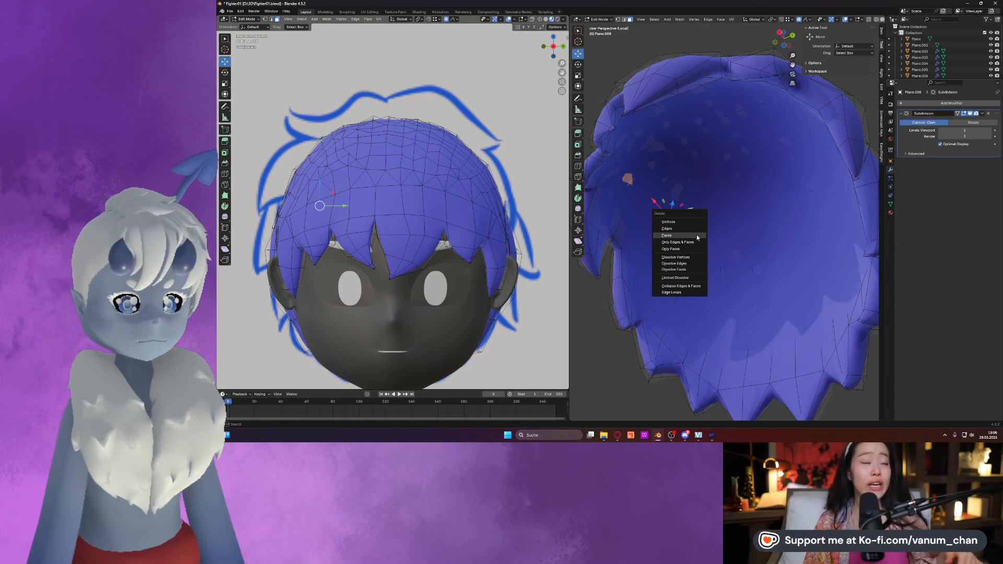
pyautogui.click(697, 234)
# Try selecting the linked inner faces, and turn off the Subdivision modifier's display in Edit Mode.
pyautogui.press('l')
pyautogui.click(692, 221)
pyautogui.moveTo(690, 220); pyautogui.dragTo(686, 193, button='middle')
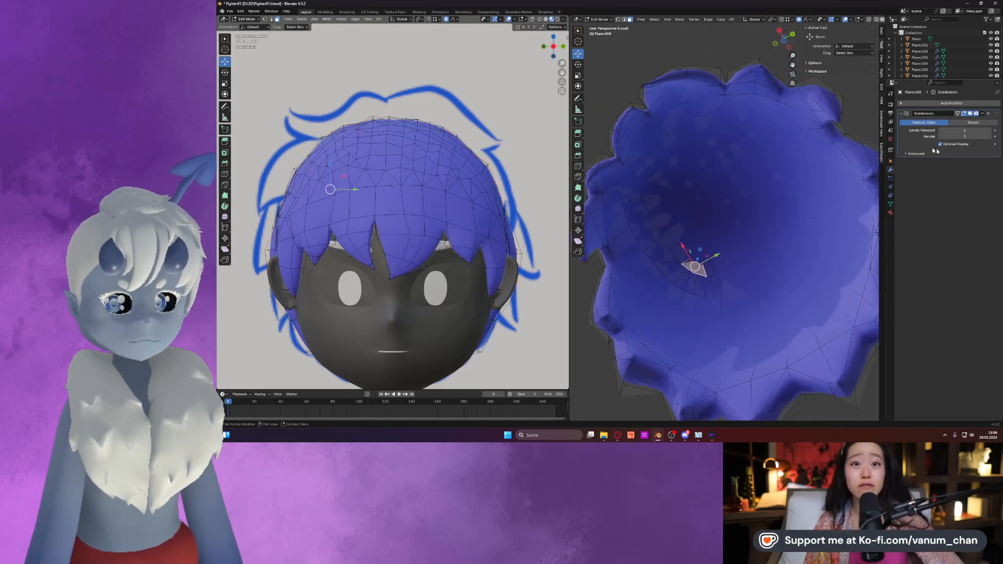
pyautogui.click(964, 113)
pyautogui.moveTo(686, 179); pyautogui.dragTo(738, 255, button='middle')
# Select the remaining faces of the ring around the hair's inner layer and delete them to detach the inner cap.
pyautogui.keyDown('alt'); pyautogui.click(730, 281); pyautogui.keyUp('alt')
pyautogui.keyDown('alt'); pyautogui.click(772, 285); pyautogui.keyUp('alt')
pyautogui.keyDown('alt'); pyautogui.click(782, 276); pyautogui.keyUp('alt')
pyautogui.keyDown('alt'); pyautogui.click(804, 254); pyautogui.keyUp('alt')
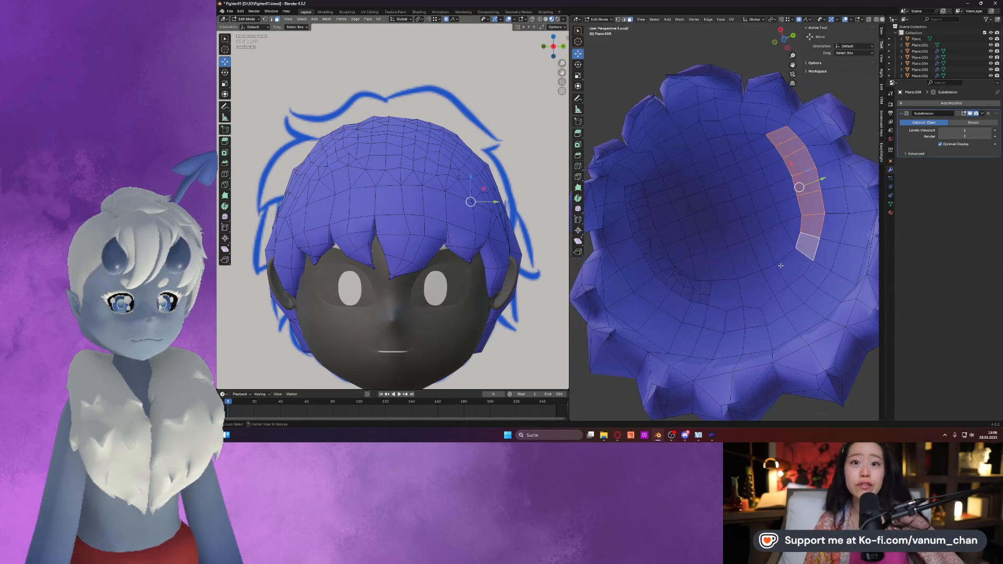
pyautogui.keyDown('alt'); pyautogui.keyDown('shift'); pyautogui.click(801, 259); pyautogui.keyUp('shift'); pyautogui.keyUp('alt')
pyautogui.keyDown('alt'); pyautogui.click(805, 253); pyautogui.keyUp('alt')
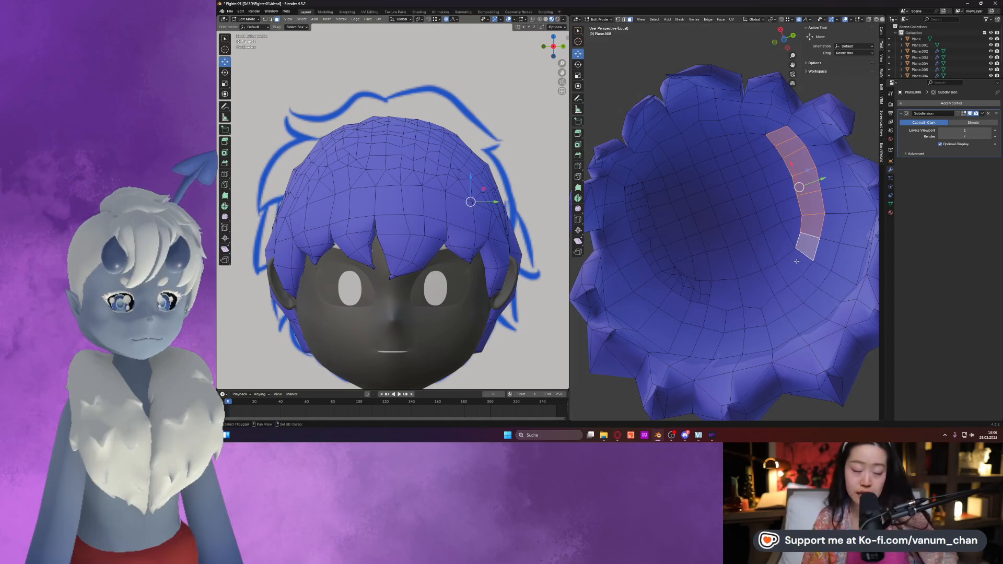
pyautogui.keyDown('shift'); pyautogui.click(794, 264); pyautogui.keyUp('shift')
pyautogui.keyDown('shift'); pyautogui.click(755, 287); pyautogui.keyUp('shift')
pyautogui.keyDown('shift'); pyautogui.click(773, 280); pyautogui.keyUp('shift')
pyautogui.keyDown('shift'); pyautogui.click(731, 289); pyautogui.keyUp('shift')
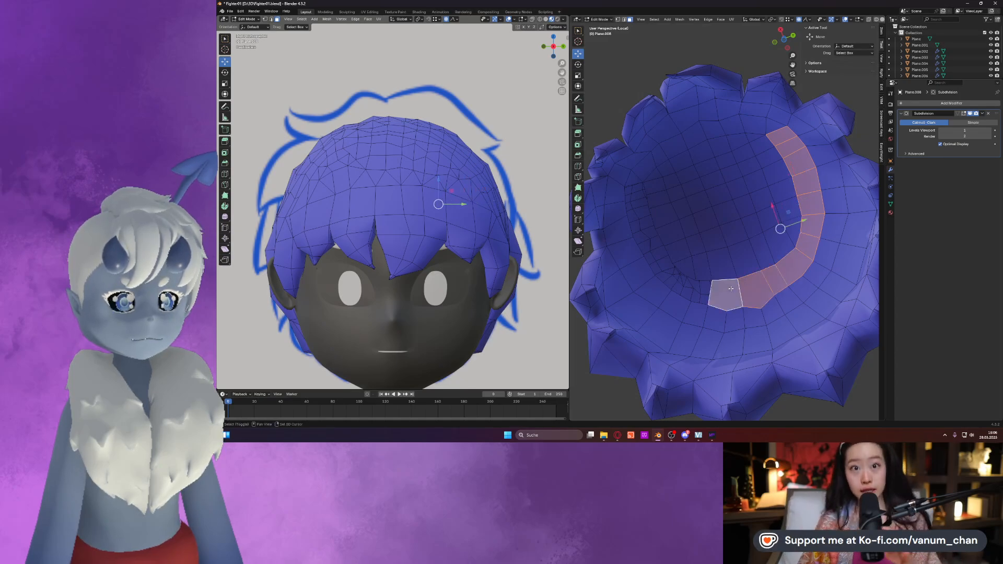
pyautogui.keyDown('shift'); pyautogui.click(646, 166); pyautogui.keyUp('shift')
pyautogui.keyDown('shift'); pyautogui.click(664, 158); pyautogui.keyUp('shift')
pyautogui.keyDown('shift'); pyautogui.click(679, 144); pyautogui.keyUp('shift')
pyautogui.keyDown('shift'); pyautogui.click(696, 135); pyautogui.keyUp('shift')
pyautogui.keyDown('shift'); pyautogui.click(712, 130); pyautogui.keyUp('shift')
pyautogui.keyDown('shift'); pyautogui.click(734, 128); pyautogui.keyUp('shift')
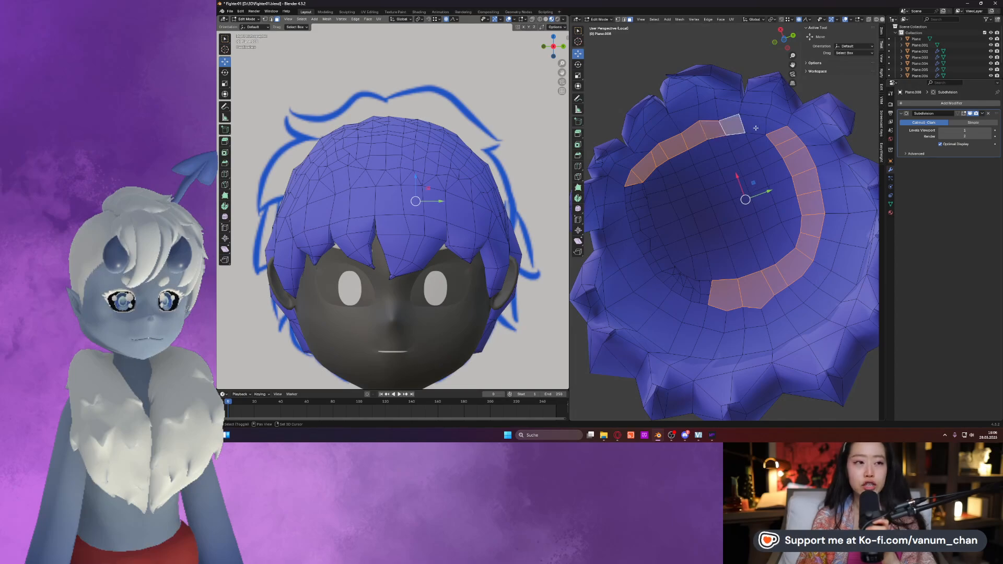
pyautogui.keyDown('shift'); pyautogui.click(753, 125); pyautogui.keyUp('shift')
pyautogui.keyDown('shift'); pyautogui.click(772, 128); pyautogui.keyUp('shift')
pyautogui.press('x')
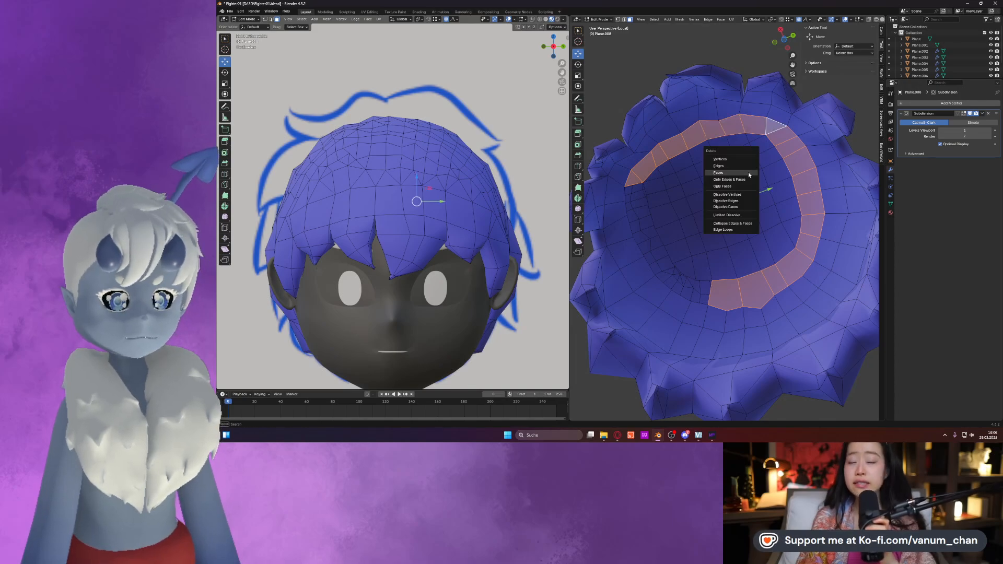
pyautogui.click(748, 172)
# Select the detached inner cap as linked geometry and delete its faces.
pyautogui.press('l')
pyautogui.press('x')
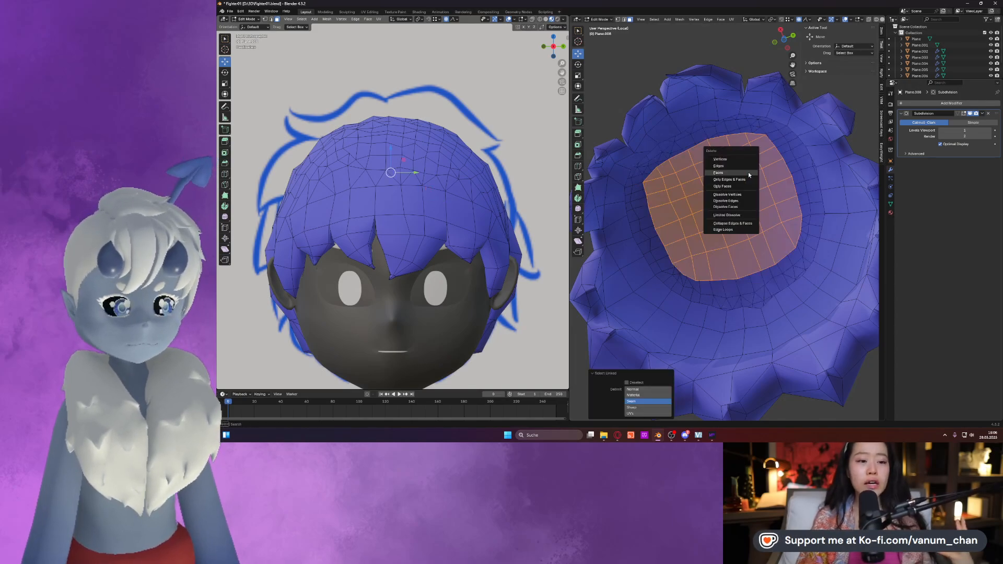
pyautogui.click(748, 171)
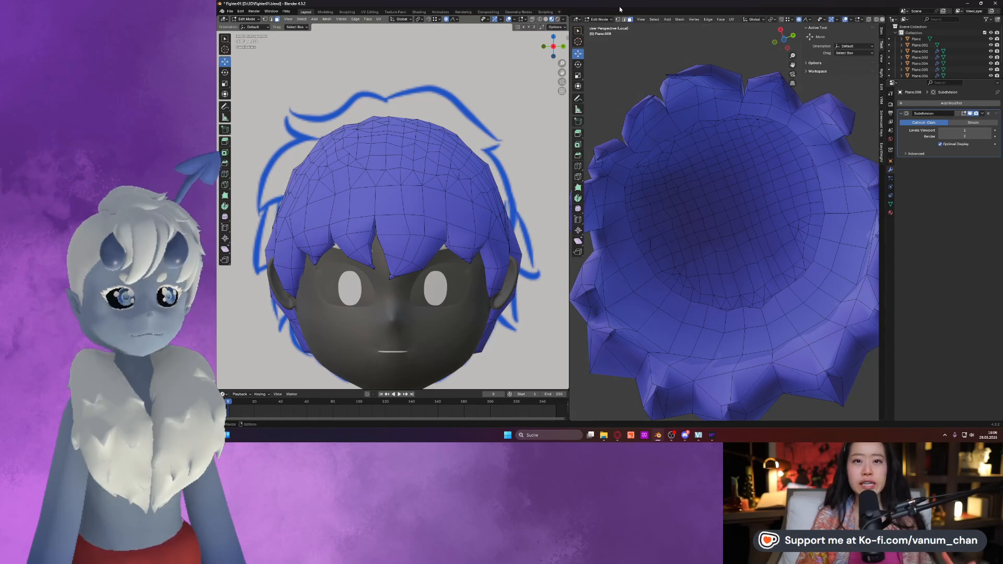
# In edge selection, select the rim edges in the gaps between strands from the character's right ear to the back of the hair.
pyautogui.moveTo(633, 62); pyautogui.dragTo(620, 255, button='middle')
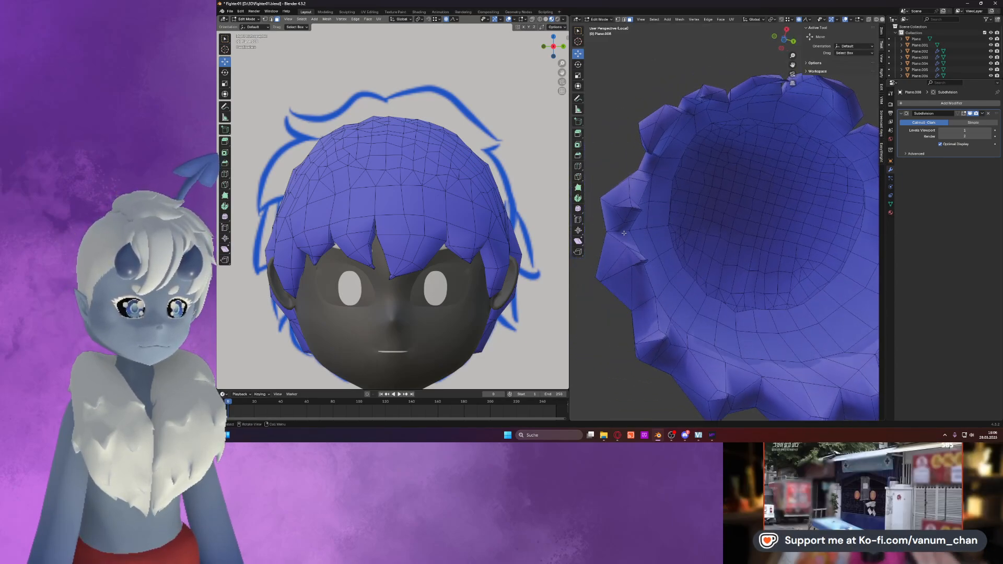
pyautogui.click(624, 233)
pyautogui.click(625, 18)
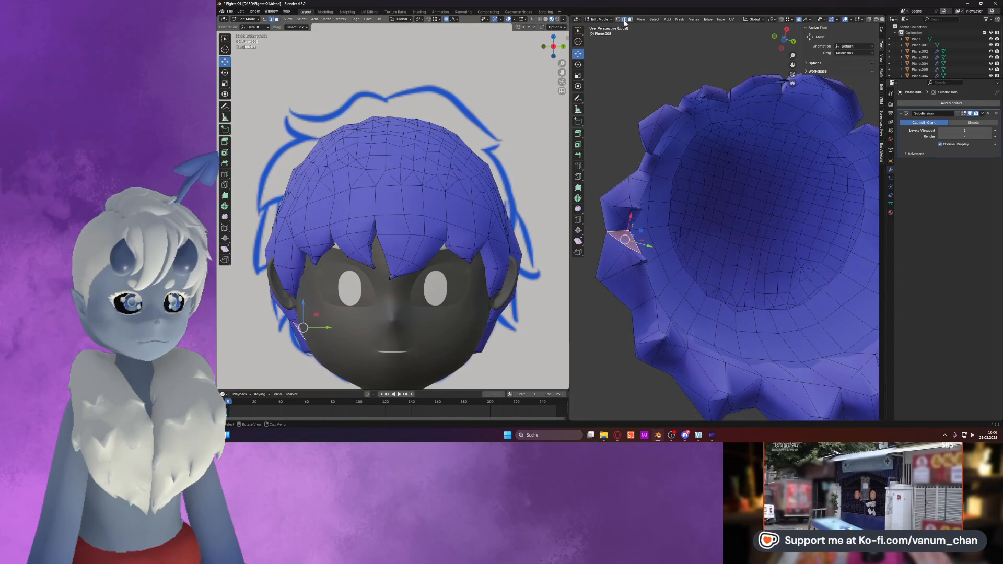
pyautogui.click(620, 231)
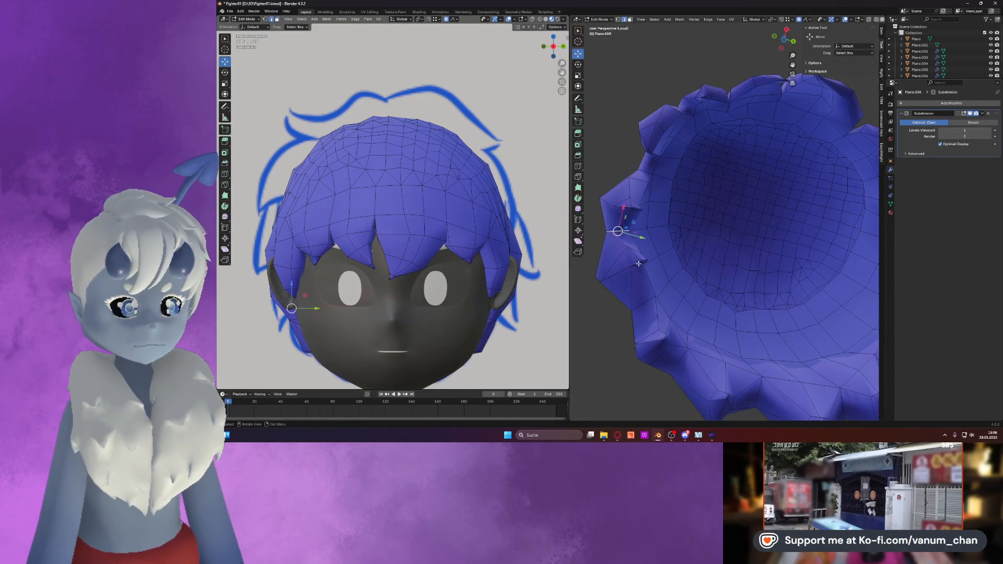
pyautogui.moveTo(637, 264); pyautogui.dragTo(636, 293, button='middle')
pyautogui.keyDown('shift'); pyautogui.click(659, 323); pyautogui.keyUp('shift')
pyautogui.keyDown('shift'); pyautogui.click(697, 377); pyautogui.keyUp('shift')
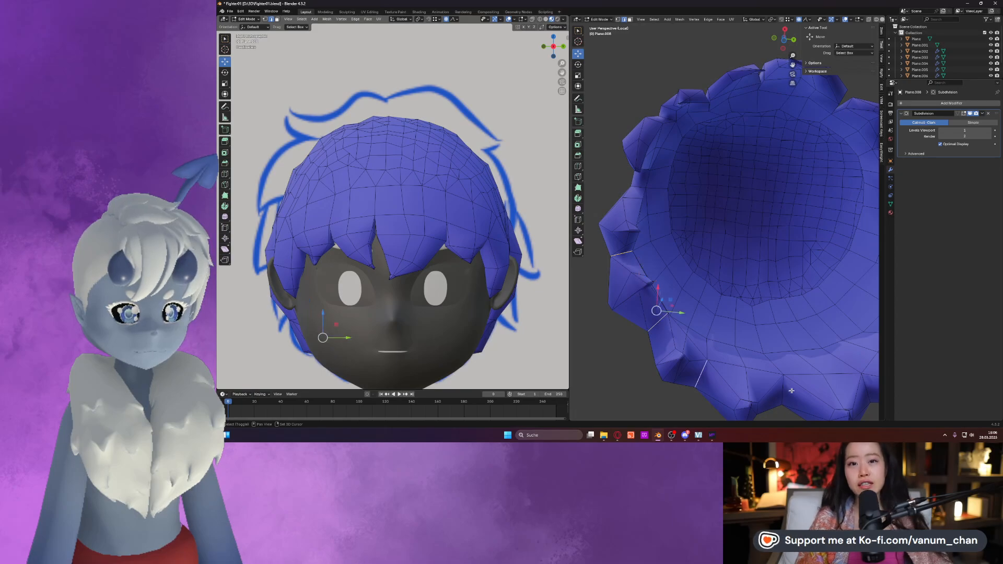
pyautogui.keyDown('shift'); pyautogui.click(785, 391); pyautogui.keyUp('shift')
# Add the rim edges between the strands from the back of the hair around the character's left side to the selection.
pyautogui.keyDown('shift'); pyautogui.moveTo(821, 352); pyautogui.dragTo(703, 322, button='middle'); pyautogui.keyUp('shift')
pyautogui.keyDown('shift'); pyautogui.click(660, 332); pyautogui.keyUp('shift')
pyautogui.keyDown('shift'); pyautogui.click(715, 294); pyautogui.keyUp('shift')
pyautogui.keyDown('shift'); pyautogui.click(773, 240); pyautogui.keyUp('shift')
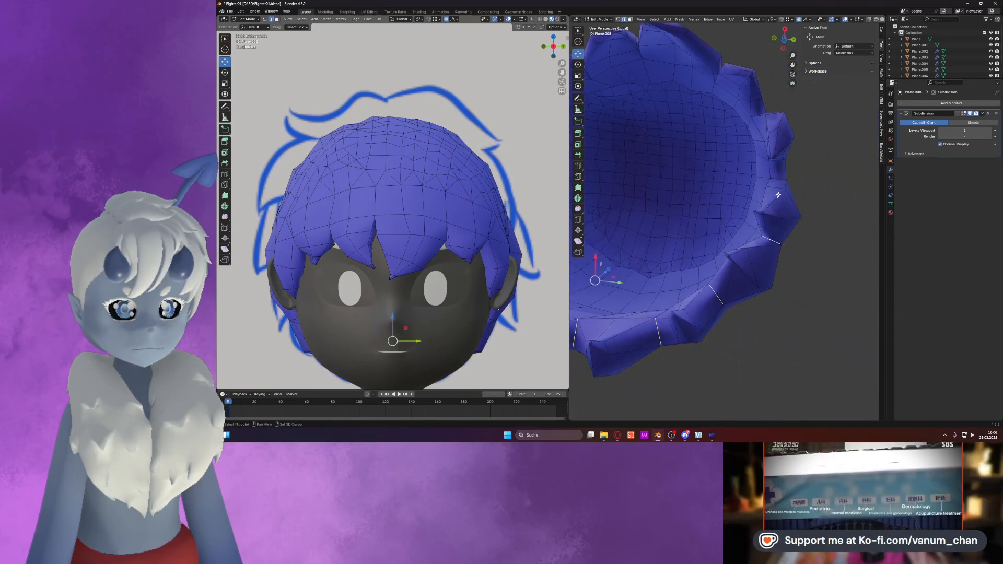
pyautogui.moveTo(782, 175); pyautogui.dragTo(771, 206, button='middle')
pyautogui.keyDown('shift'); pyautogui.click(728, 95); pyautogui.keyUp('shift')
# Extend the selection with the rim edges in the gaps between the front fringe strands.
pyautogui.keyDown('shift'); pyautogui.moveTo(623, 96); pyautogui.dragTo(686, 165, button='middle'); pyautogui.keyUp('shift')
pyautogui.keyDown('shift'); pyautogui.click(693, 160); pyautogui.keyUp('shift')
pyautogui.keyDown('shift'); pyautogui.click(676, 90); pyautogui.keyUp('shift')
pyautogui.moveTo(627, 111); pyautogui.dragTo(752, 120, button='middle')
pyautogui.keyDown('shift'); pyautogui.click(713, 102); pyautogui.keyUp('shift')
pyautogui.keyDown('shift'); pyautogui.click(724, 107); pyautogui.keyUp('shift')
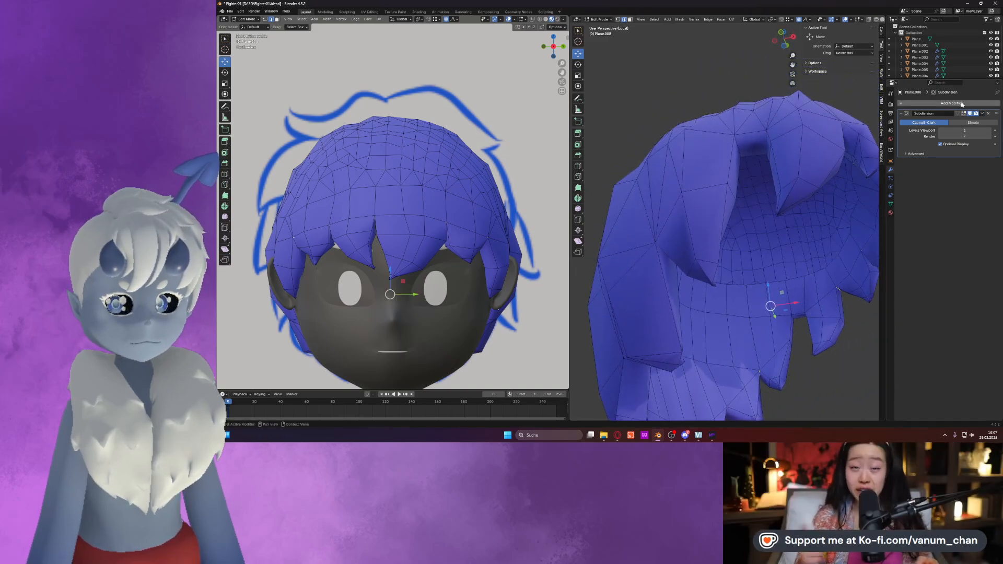
# Show the hair's Subdivision result in Edit Mode and set the edge crease of the selected rim edges to 1.
pyautogui.click(964, 113)
pyautogui.rightClick(751, 187)
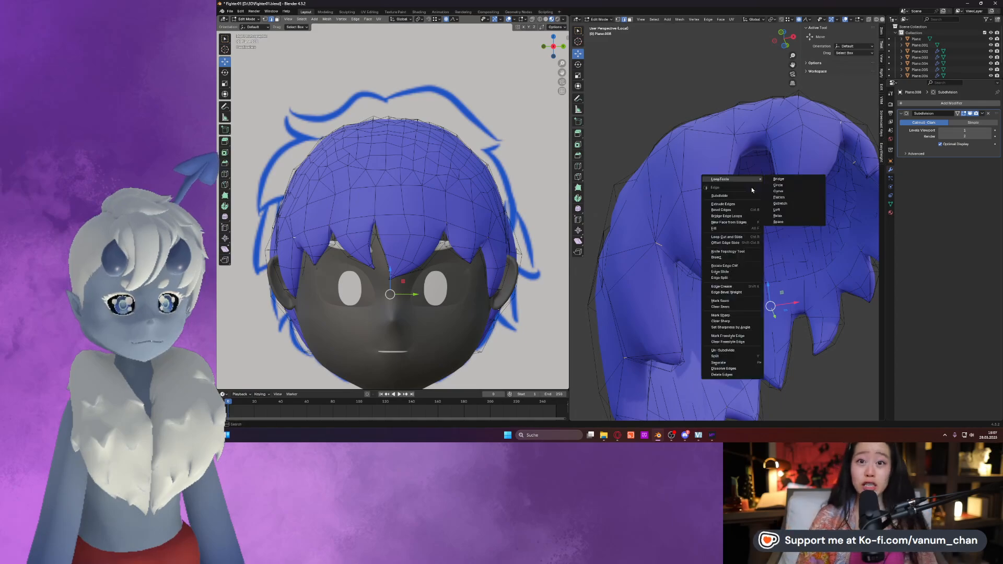
pyautogui.click(729, 286)
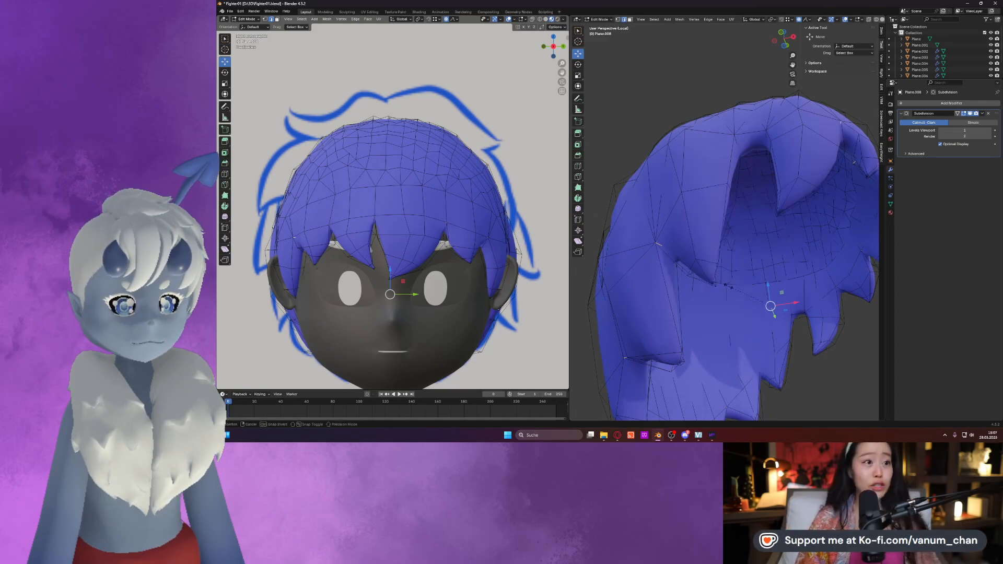
pyautogui.press('1')
pyautogui.press('Return')
pyautogui.scroll(-5, 724, 237)
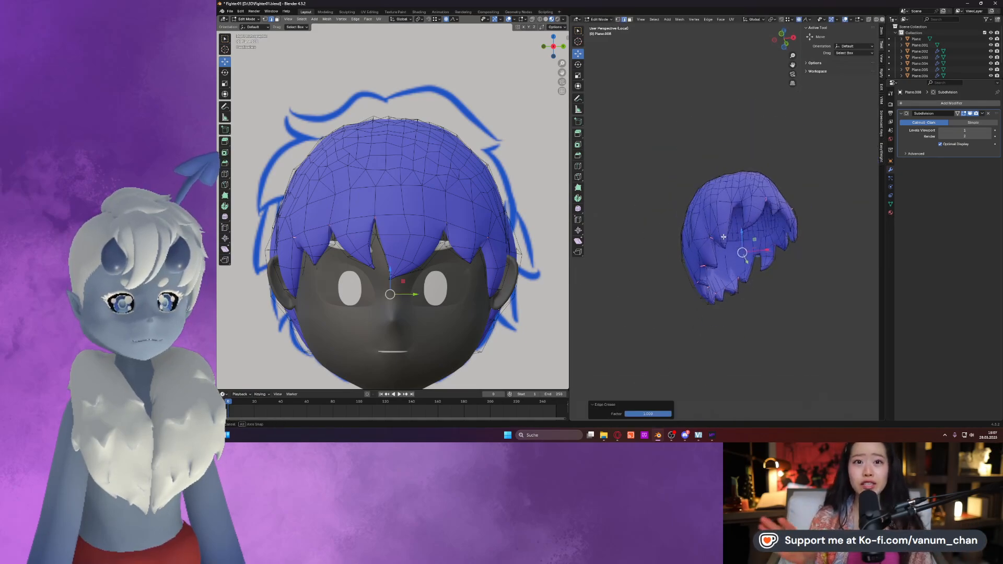
# Leave Edit Mode and local view to bring back the full character, and save the file.
pyautogui.press('Tab')
pyautogui.moveTo(724, 236); pyautogui.dragTo(705, 259, button='middle')
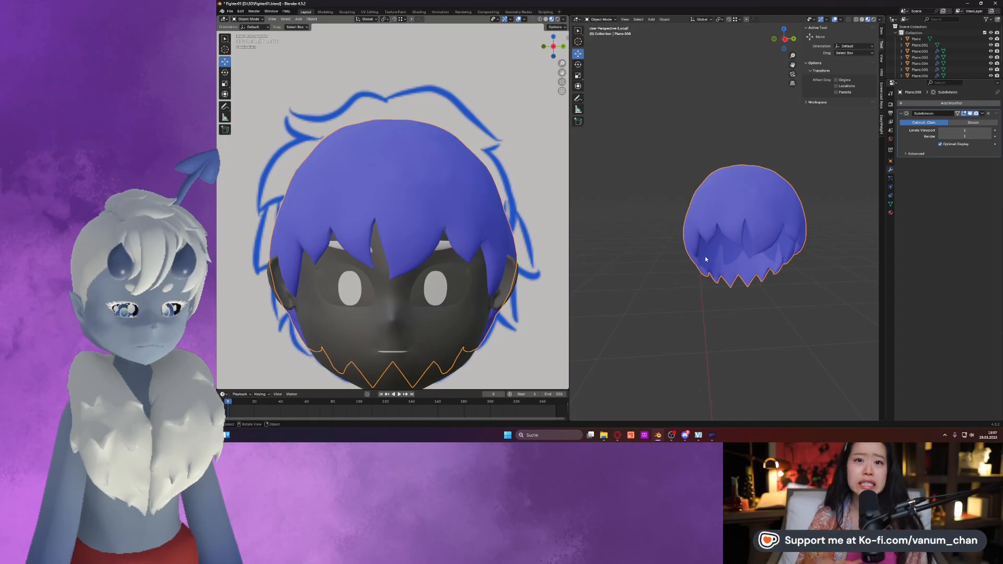
pyautogui.press('KP_Divide')
pyautogui.hotkey('alt', 'a')
pyautogui.hotkey('ctrl', 's')
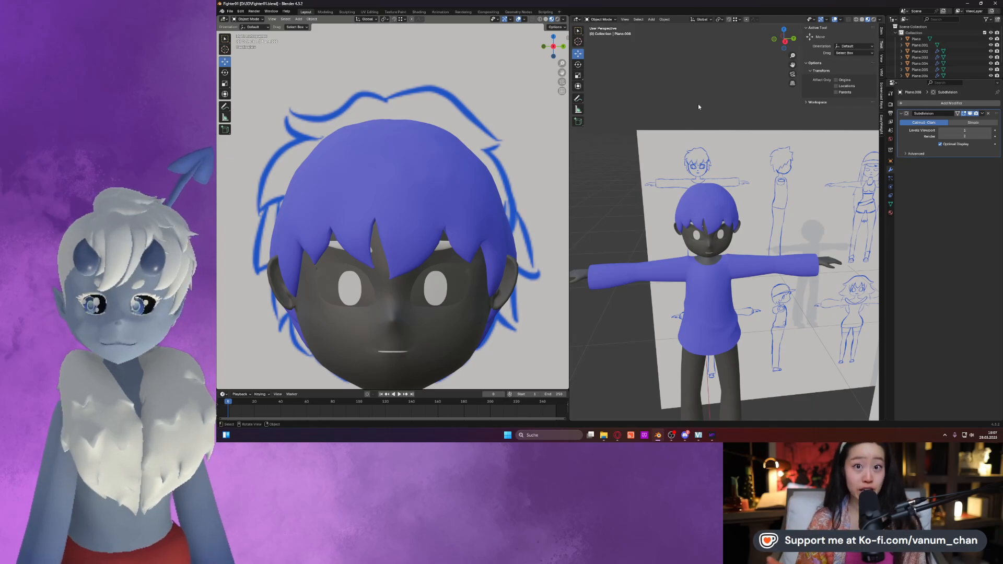
pyautogui.click(685, 438)
pyautogui.click(686, 438)
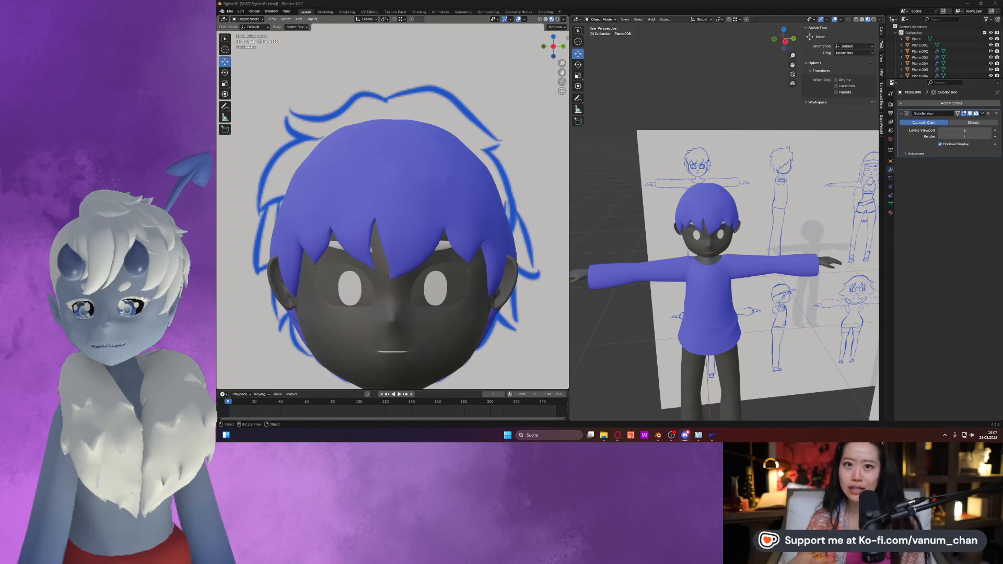
pyautogui.hotkey('alt', 'Tab')
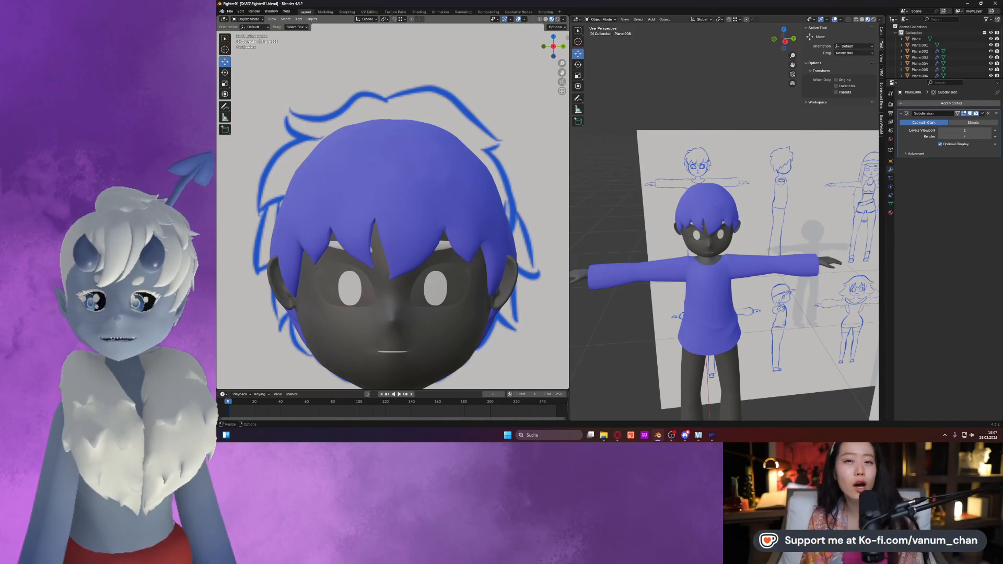
# Hide the two reference sketch planes, Plane and Plane.001, so only the character remains in the scene.
pyautogui.moveTo(644, 192); pyautogui.dragTo(775, 245, button='middle')
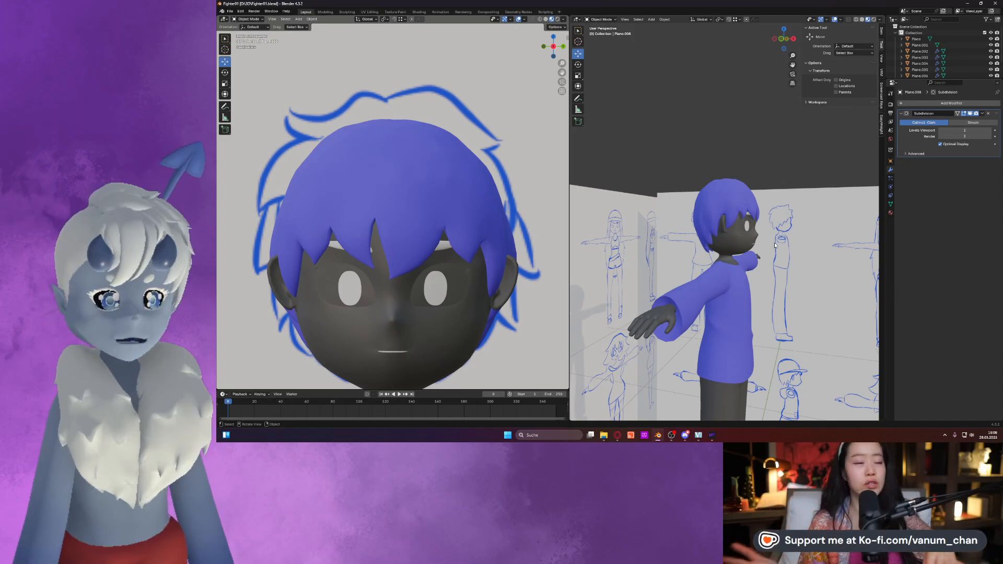
pyautogui.scroll(-4, 775, 245)
pyautogui.moveTo(776, 245); pyautogui.dragTo(753, 250, button='middle')
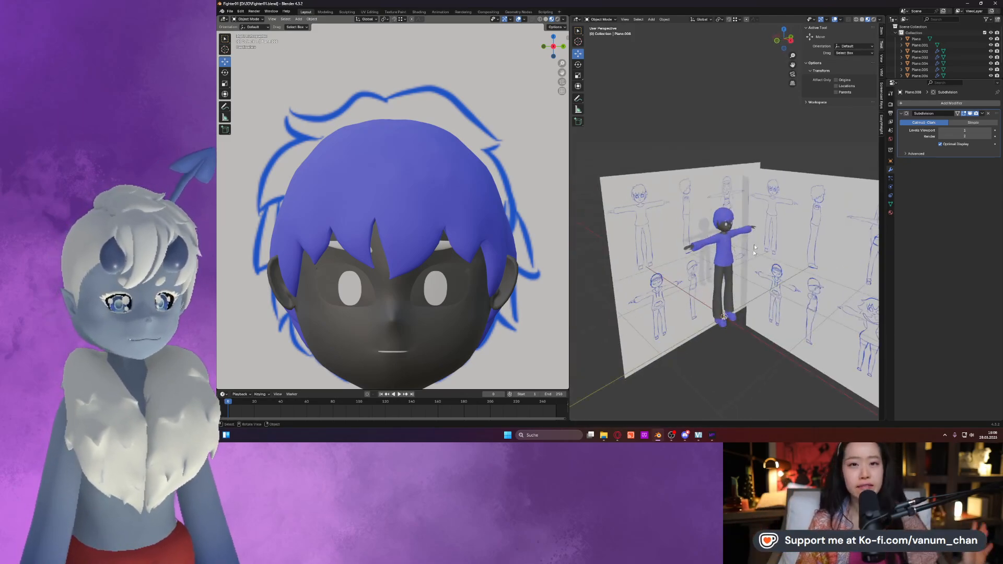
pyautogui.click(991, 39)
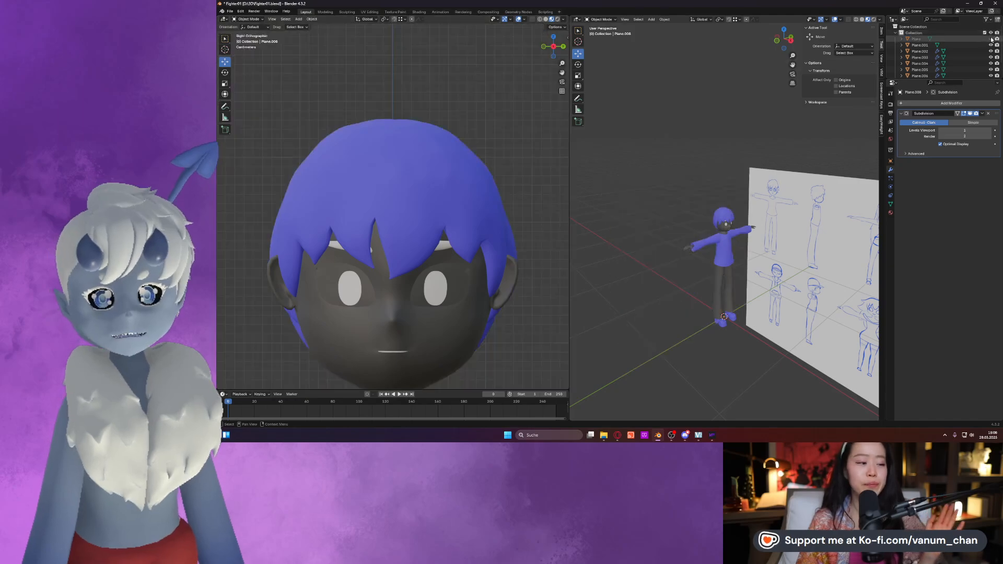
pyautogui.click(991, 33)
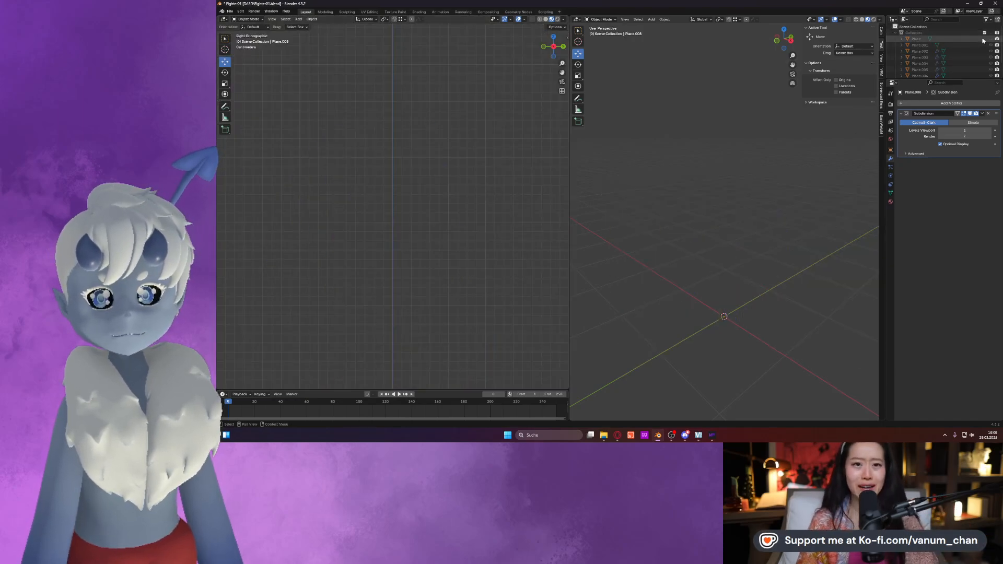
pyautogui.click(991, 39)
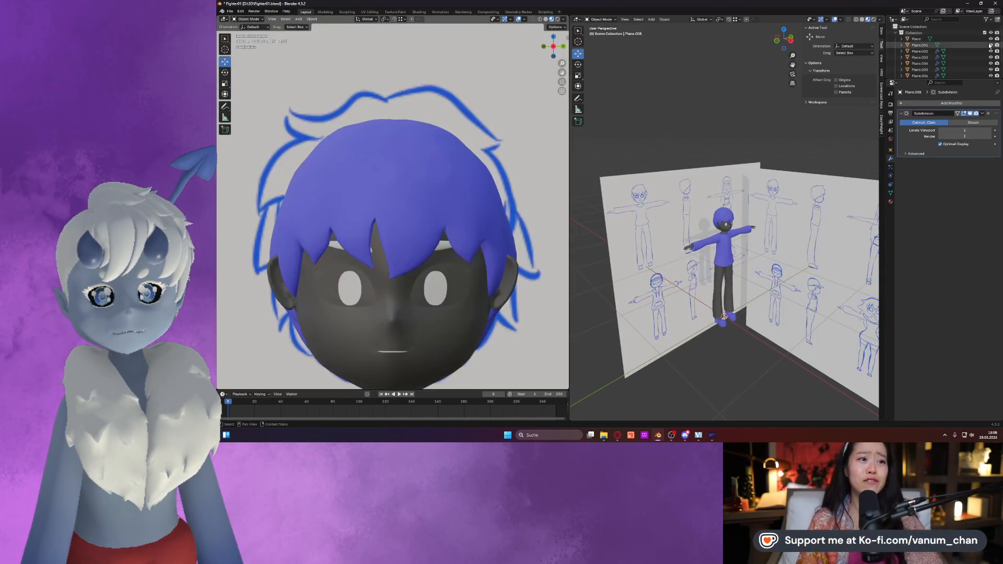
pyautogui.click(991, 39)
pyautogui.click(991, 45)
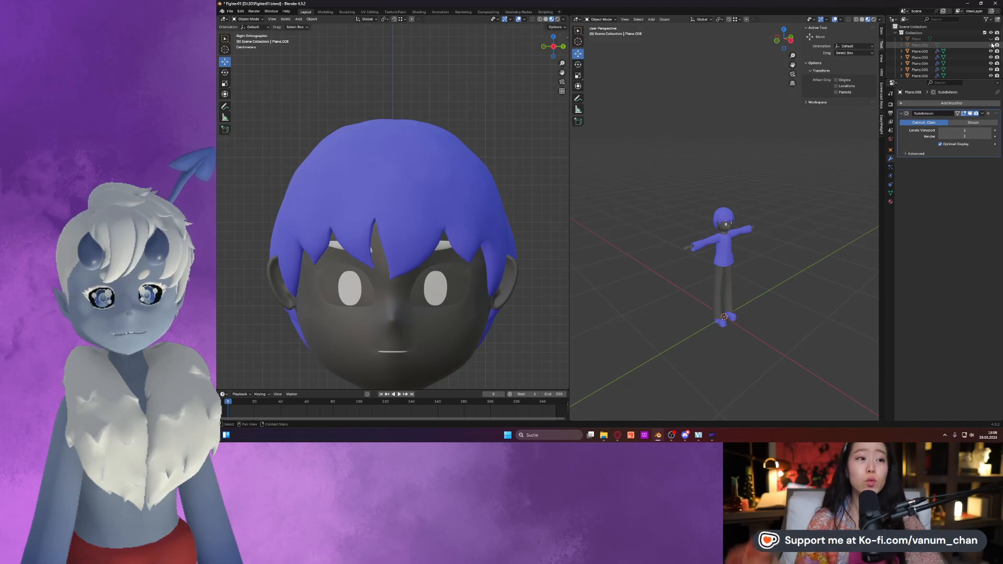
pyautogui.moveTo(701, 172); pyautogui.dragTo(732, 167, button='middle')
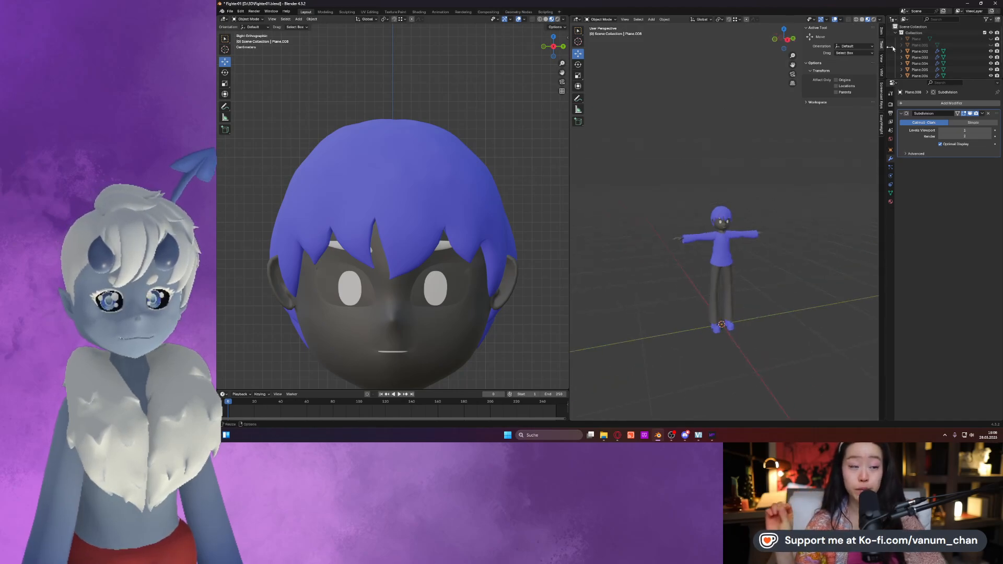
# Save the file and apply the Subdivision modifier on the hair object.
pyautogui.click(920, 51)
pyautogui.scroll(6, 703, 236)
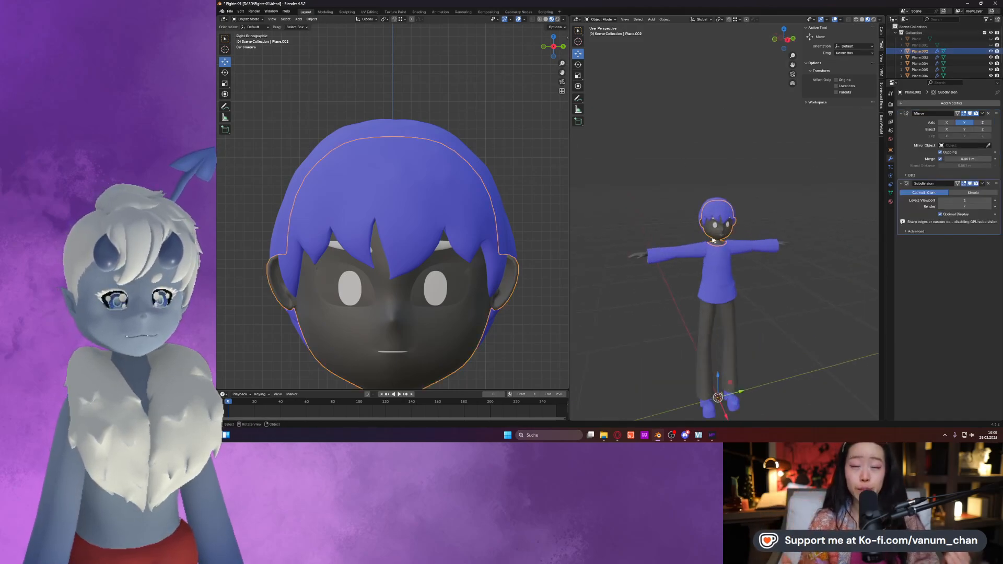
pyautogui.scroll(-3, 703, 234)
pyautogui.hotkey('ctrl', 's')
pyautogui.scroll(2, 705, 233)
pyautogui.click(724, 195)
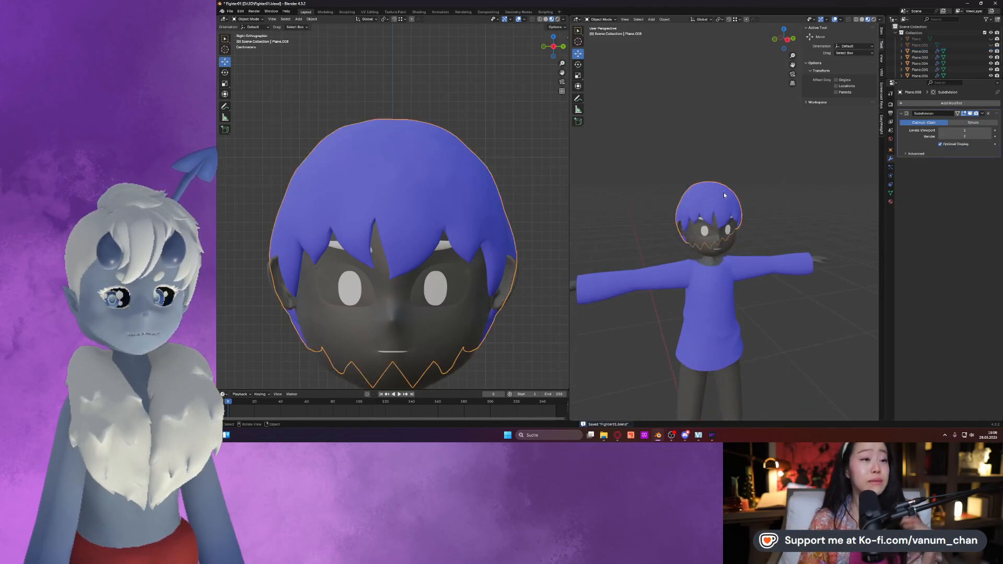
pyautogui.click(981, 113)
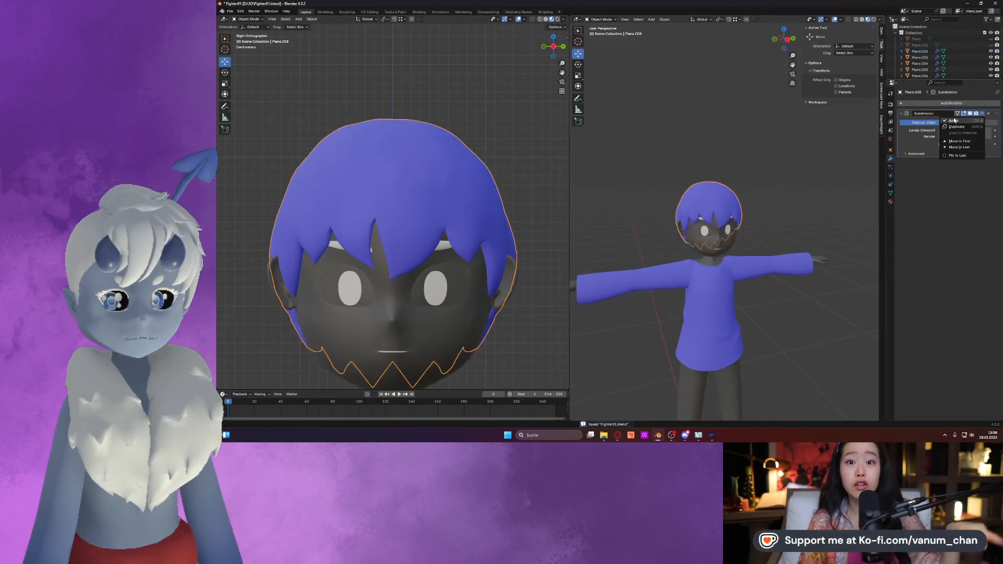
pyautogui.click(961, 119)
# Try to apply the head's Subdivision modifier ahead of its Mirror modifier, and undo it.
pyautogui.click(713, 231)
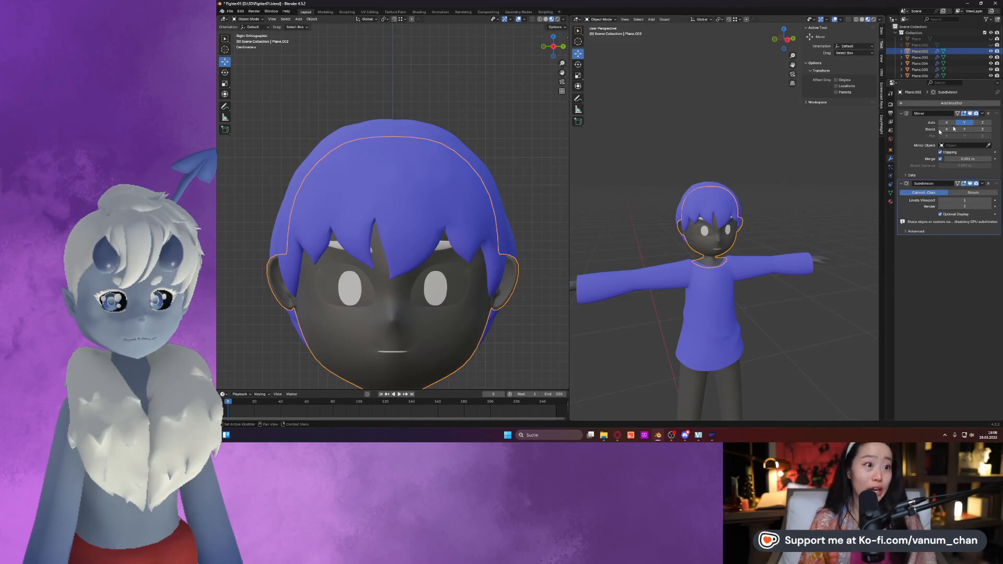
pyautogui.click(983, 184)
pyautogui.click(953, 192)
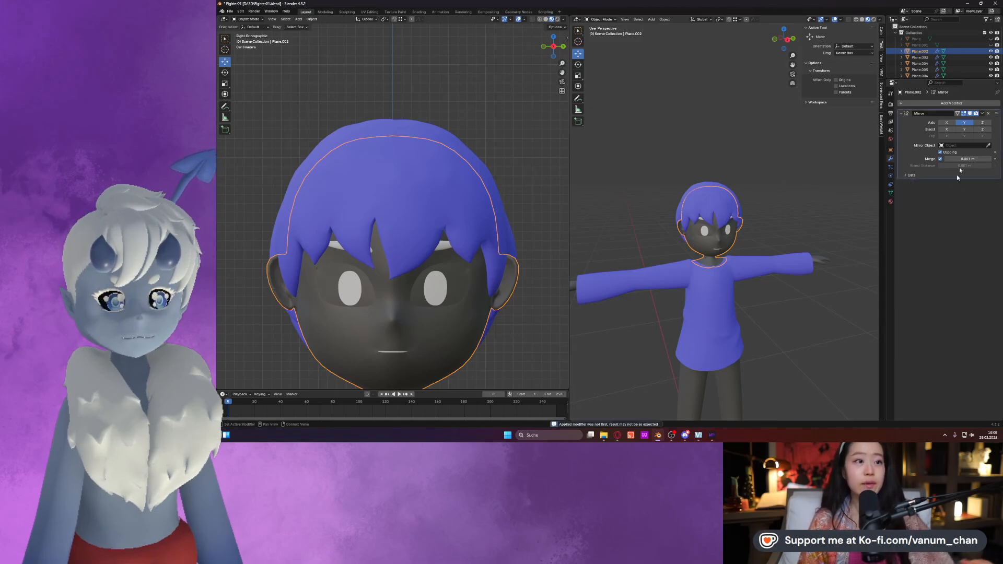
pyautogui.hotkey('ctrl', 'z')
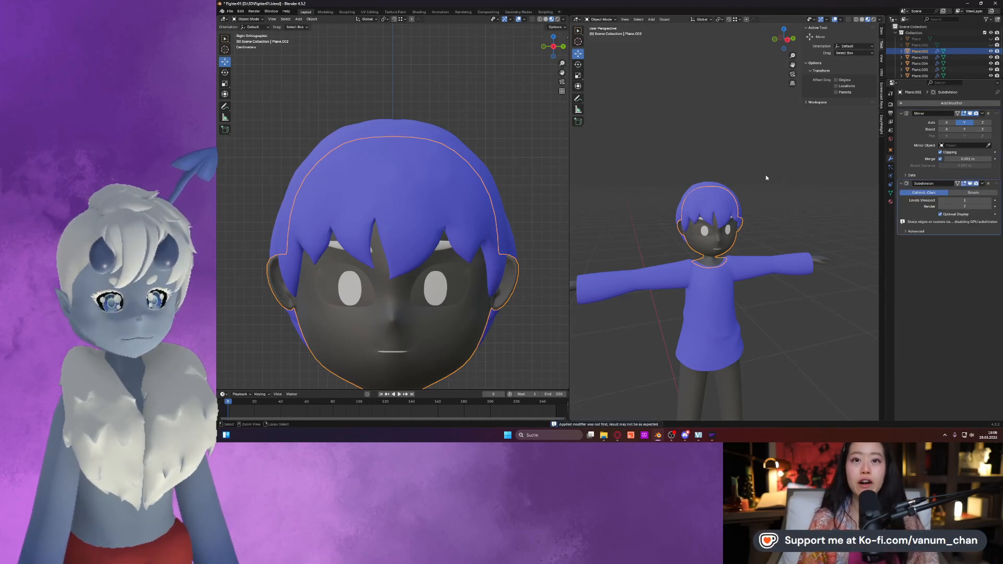
# Apply the Mirror modifier on the head.
pyautogui.click(982, 114)
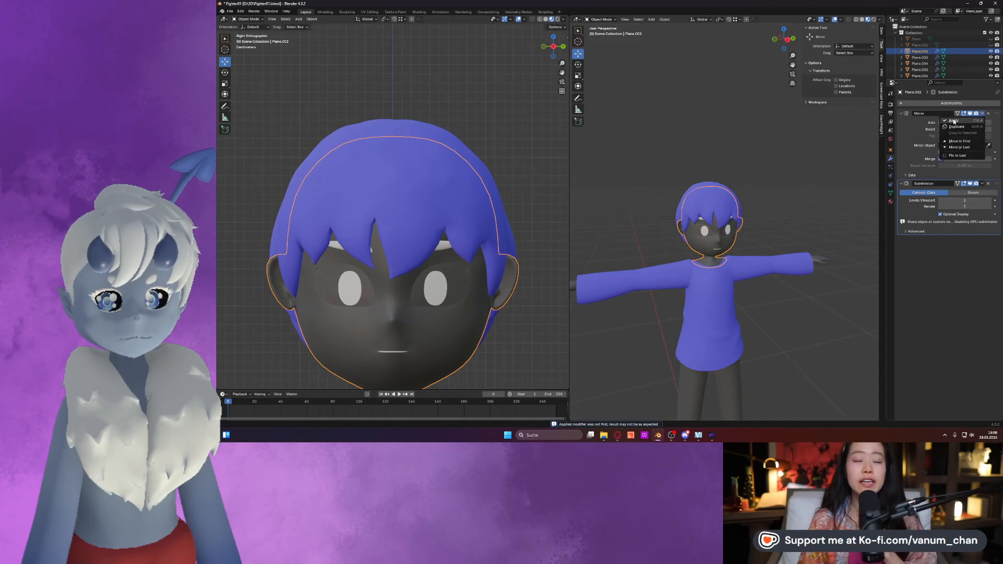
pyautogui.click(962, 121)
# Apply the Subdivision modifiers of the head and the shirt, and the Mirror modifier of the hands and legs mesh.
pyautogui.click(982, 113)
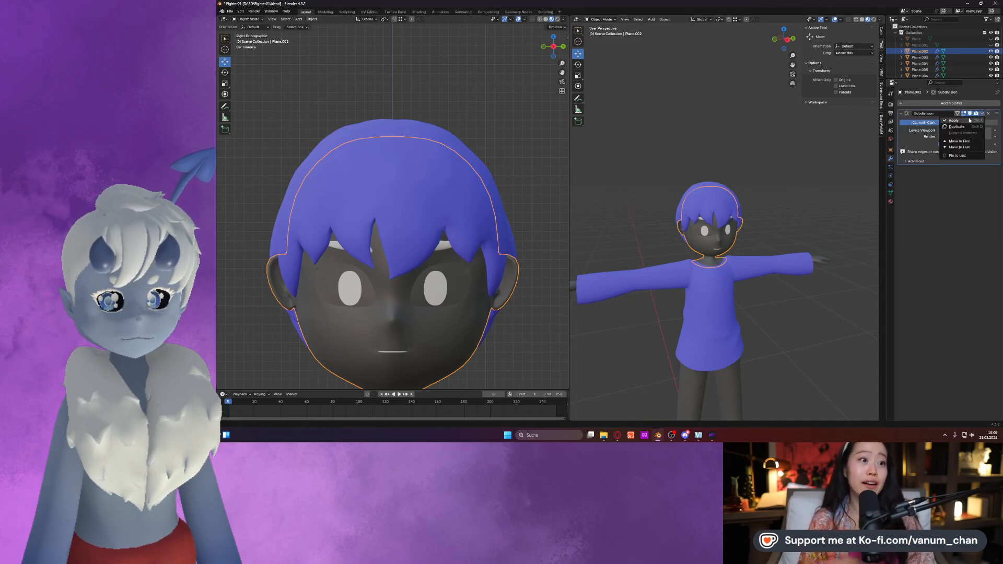
pyautogui.click(954, 120)
pyautogui.click(739, 271)
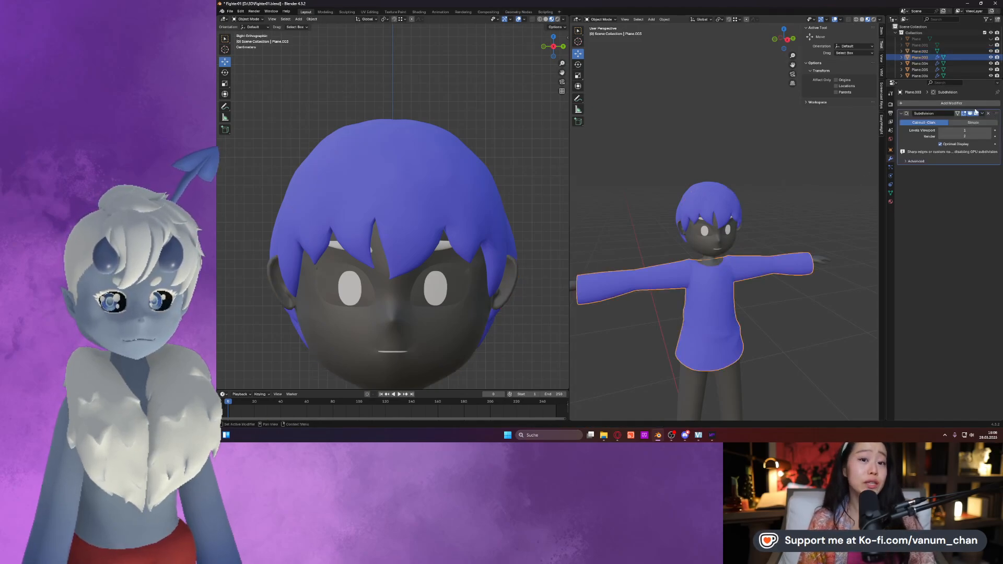
pyautogui.click(982, 113)
pyautogui.click(966, 121)
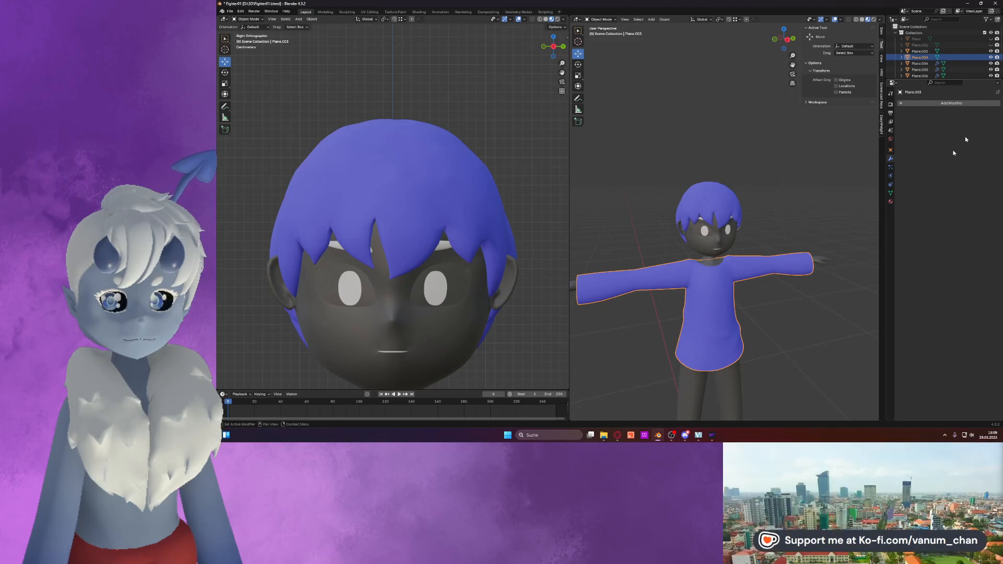
pyautogui.click(818, 260)
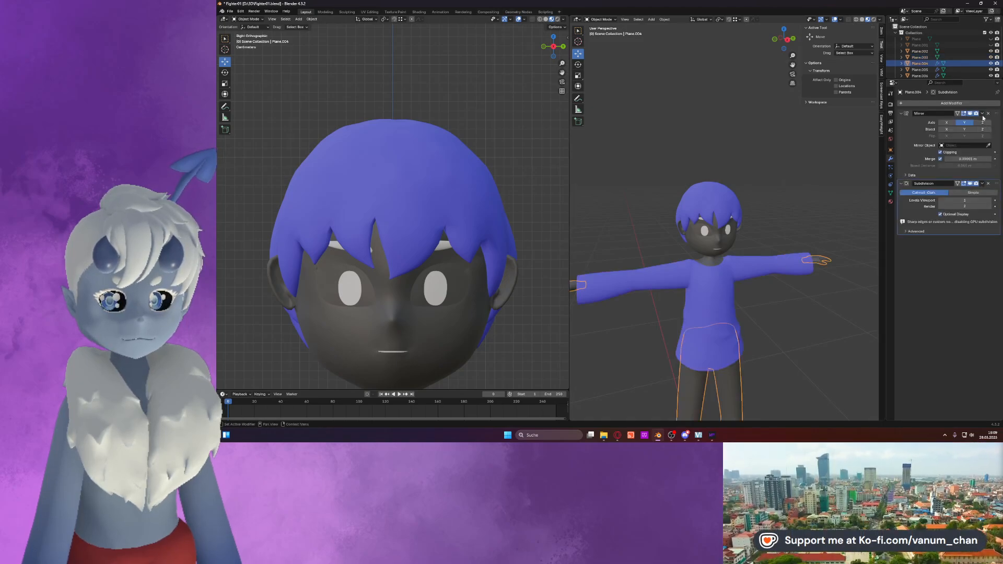
pyautogui.click(982, 114)
pyautogui.click(954, 121)
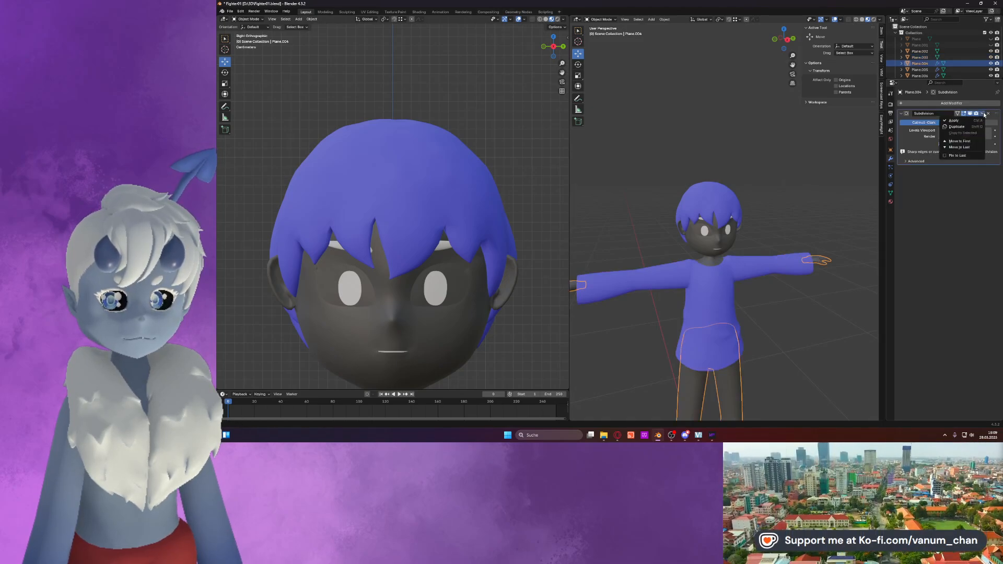
# Undo the modifier applications on the hands and legs mesh, the shirt, and the head's Subdivision.
pyautogui.click(788, 144)
pyautogui.hotkey('ctrl', 'z')
pyautogui.hotkey('ctrl', 'z')
pyautogui.hotkey('ctrl', 'z')
pyautogui.hotkey('ctrl', 'z')
pyautogui.hotkey('ctrl', 'z')
pyautogui.hotkey('ctrl', 'z')
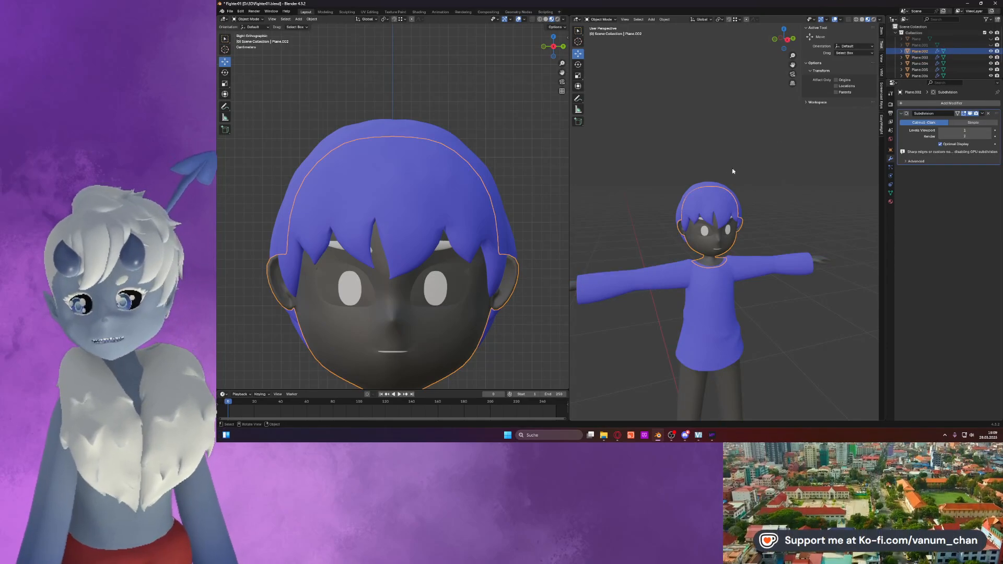
# In Edit Mode on the hair, select the boundary edge loop along the strand tips and mark it as a seam.
pyautogui.click(712, 196)
pyautogui.press('Tab')
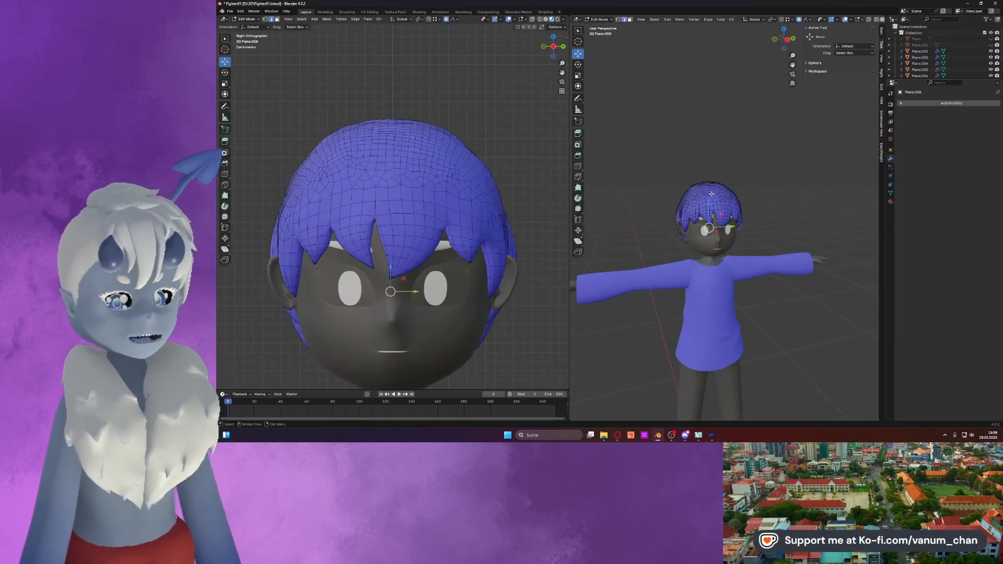
pyautogui.scroll(4, 703, 199)
pyautogui.moveTo(698, 199); pyautogui.dragTo(712, 156, button='middle')
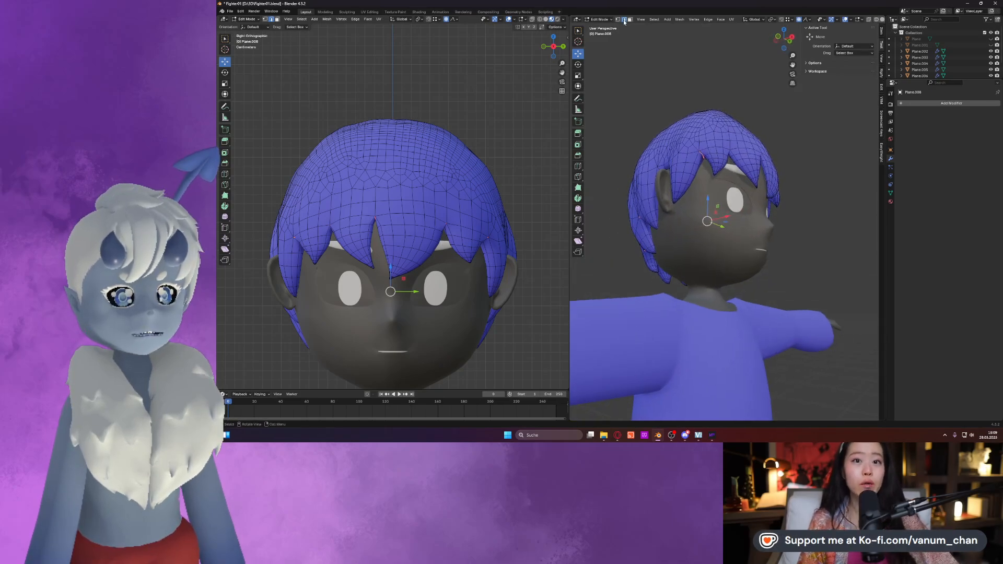
pyautogui.scroll(5, 650, 67)
pyautogui.moveTo(649, 67); pyautogui.dragTo(649, 144, button='middle')
pyautogui.scroll(-3, 658, 72)
pyautogui.keyDown('alt'); pyautogui.click(659, 125); pyautogui.keyUp('alt')
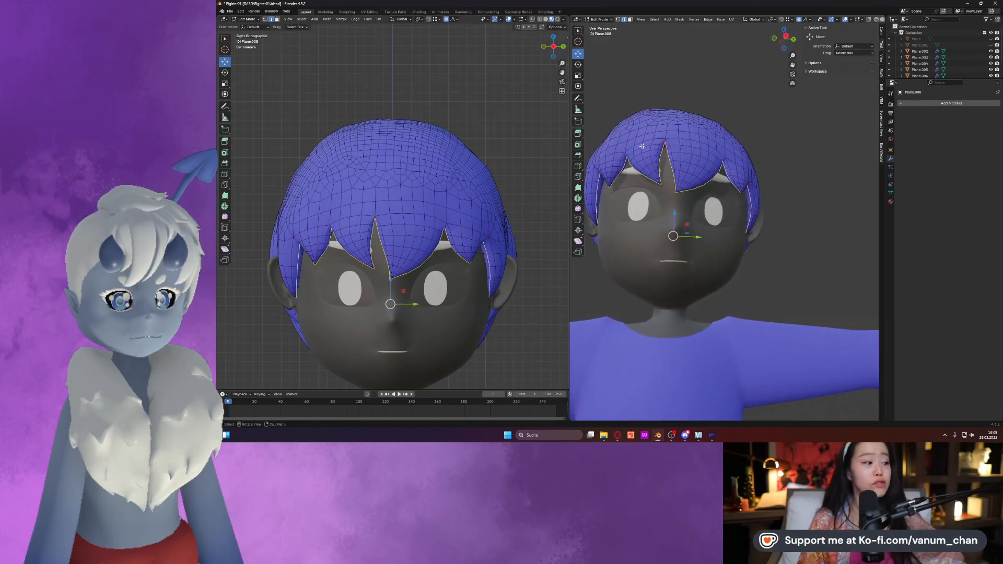
pyautogui.rightClick(647, 147)
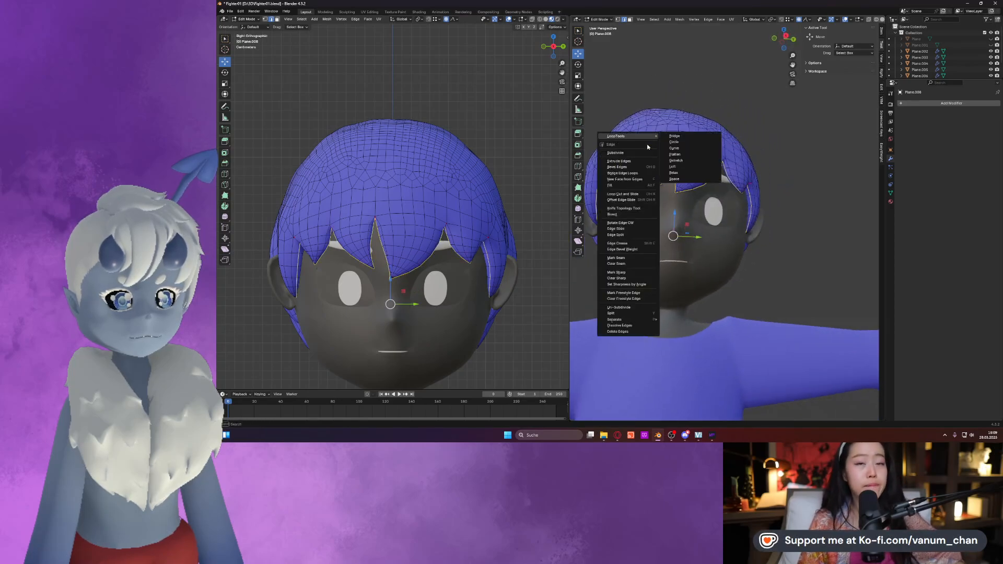
pyautogui.click(626, 259)
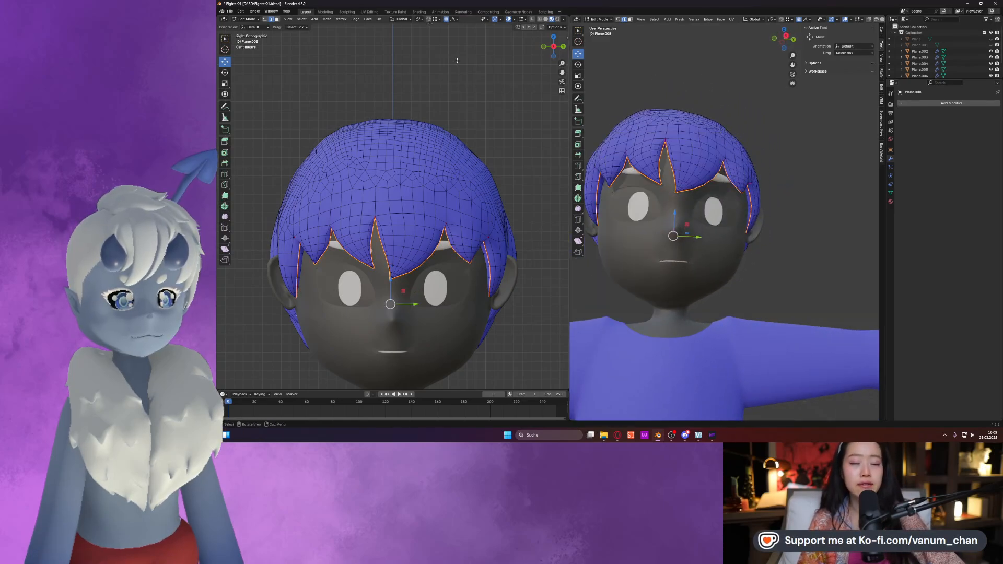
# Switch to the UV Editing workspace, focus on the hair and select its entire mesh.
pyautogui.click(369, 11)
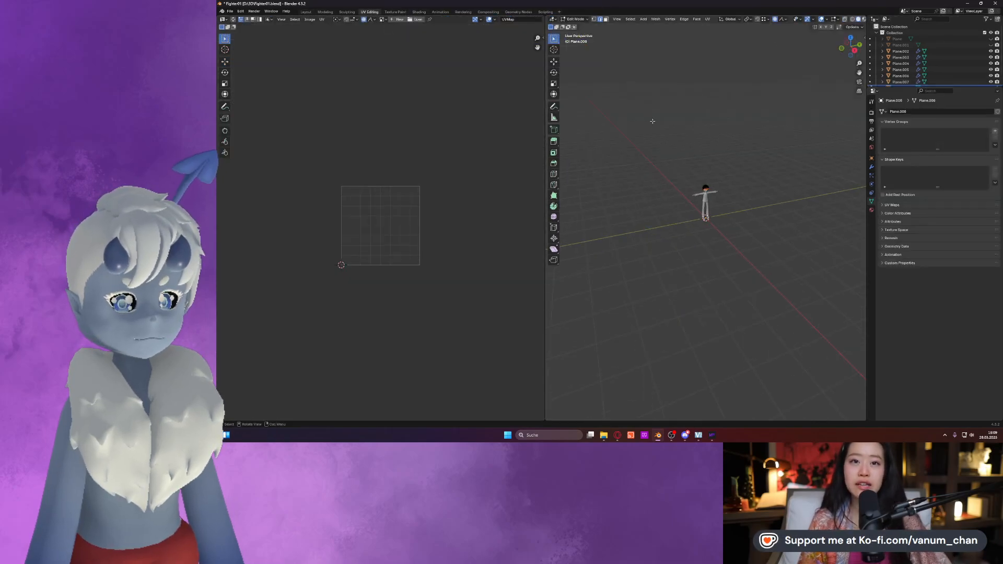
pyautogui.press('KP_Decimal')
pyautogui.scroll(-2, 725, 136)
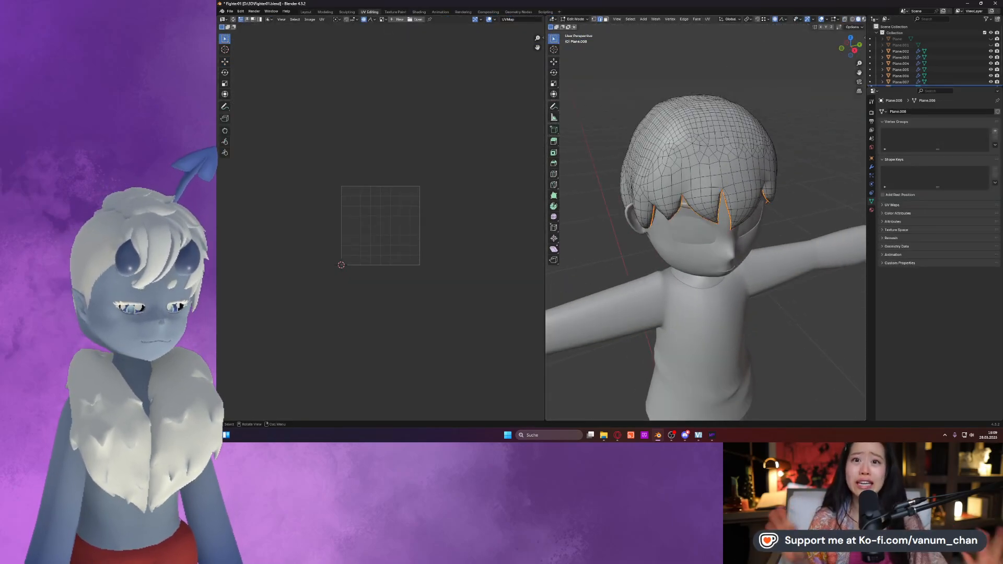
pyautogui.press('a')
# Unwrap the selected hair mesh into UV islands along its marked seams.
pyautogui.rightClick(377, 212)
pyautogui.click(377, 213)
pyautogui.scroll(2, 371, 221)
pyautogui.rightClick(361, 236)
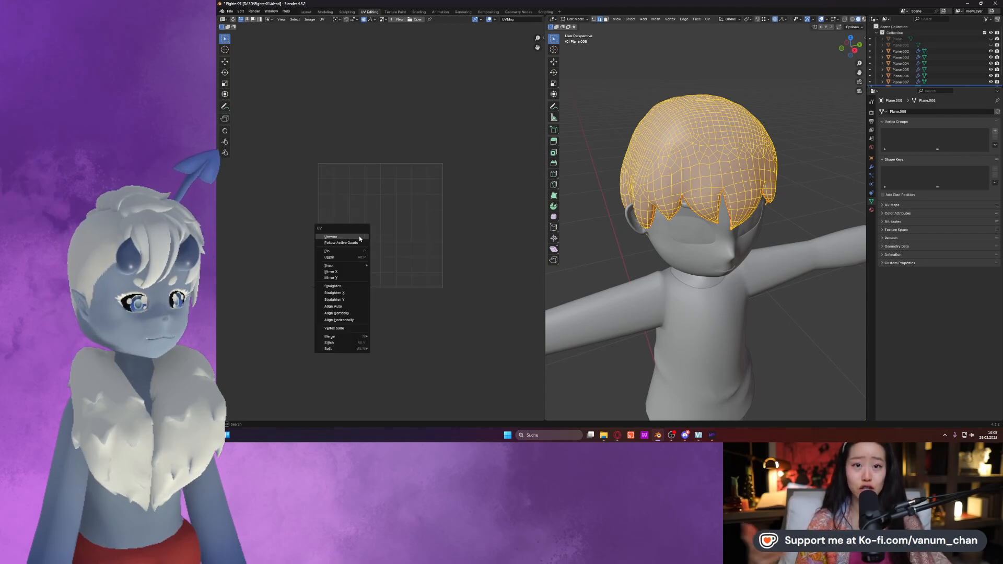
pyautogui.click(359, 237)
pyautogui.click(401, 215)
pyautogui.scroll(4, 395, 216)
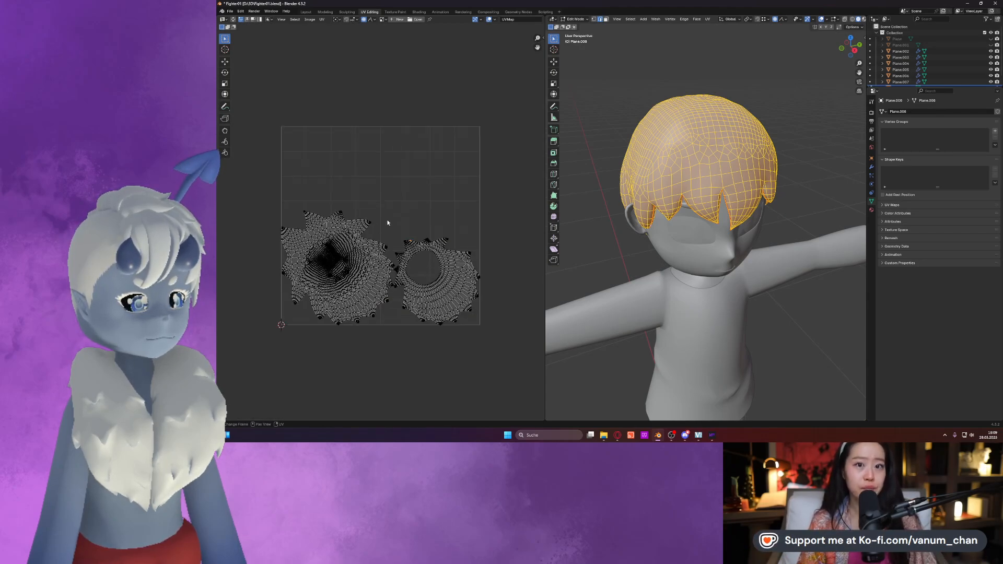
pyautogui.moveTo(388, 218); pyautogui.dragTo(381, 192, button='middle')
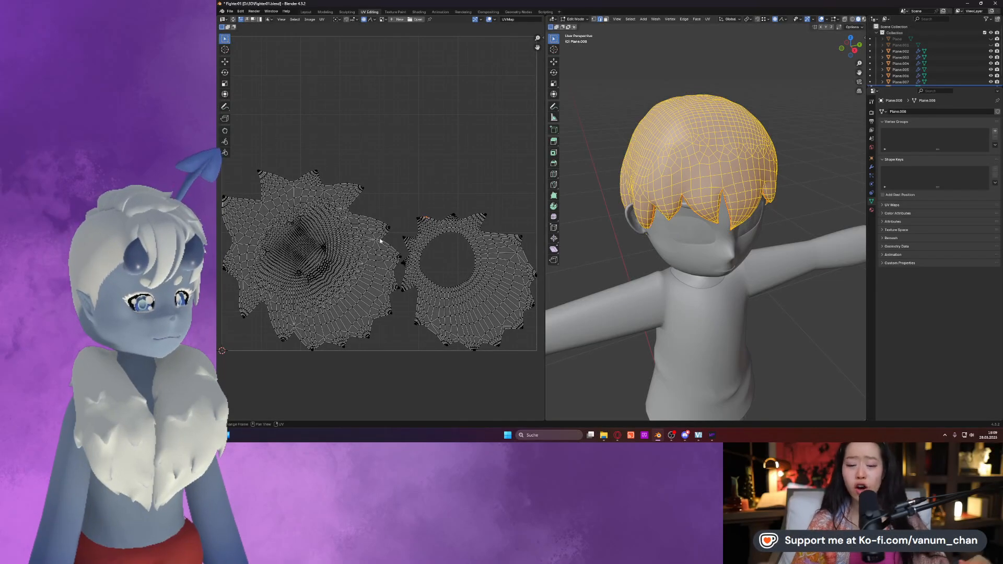
pyautogui.scroll(-1, 379, 238)
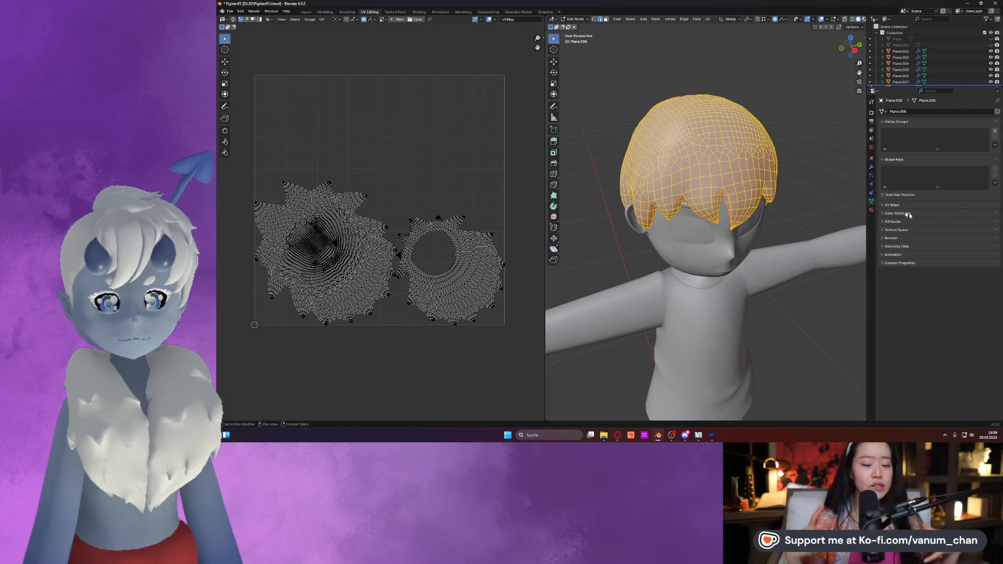
# Switch to material preview and set the hair material's base color to an image texture using the checkerboard image from Downloads.
pyautogui.click(863, 20)
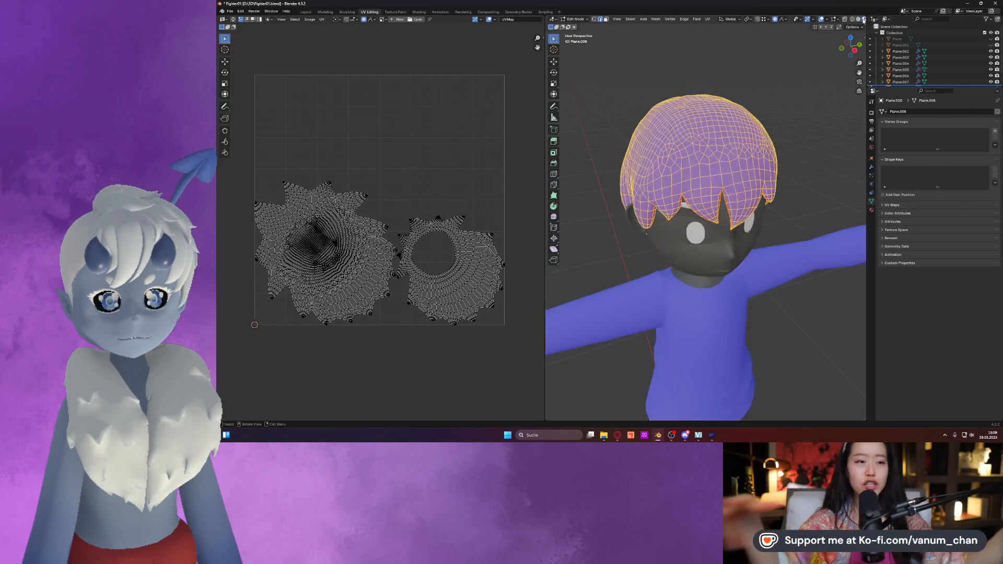
pyautogui.click(872, 210)
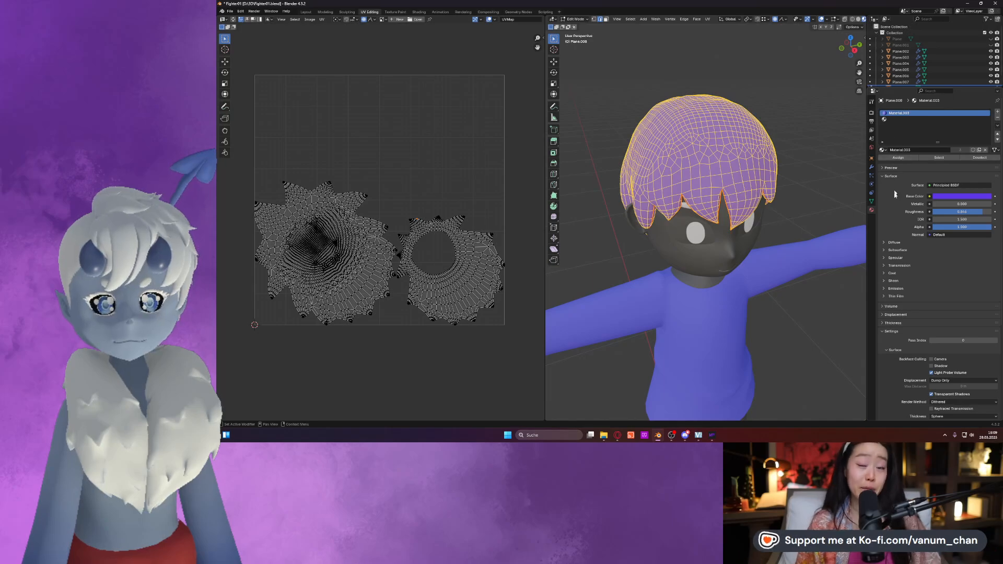
pyautogui.click(930, 197)
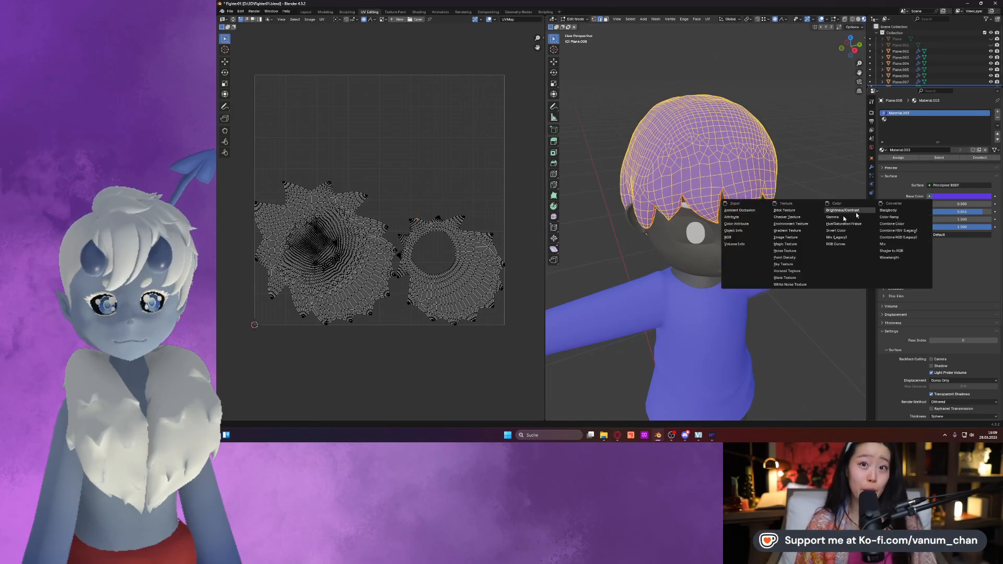
pyautogui.click(786, 239)
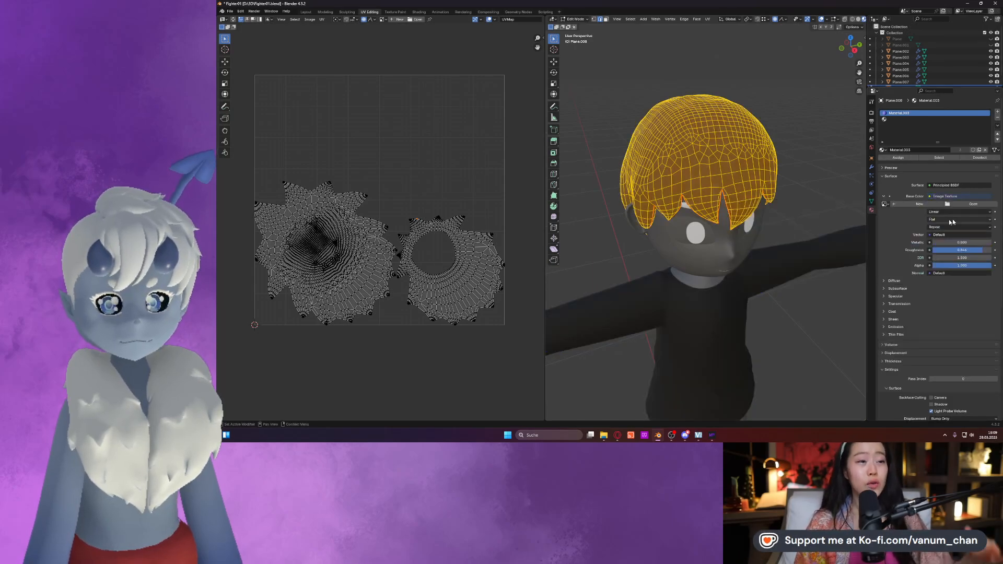
pyautogui.click(972, 203)
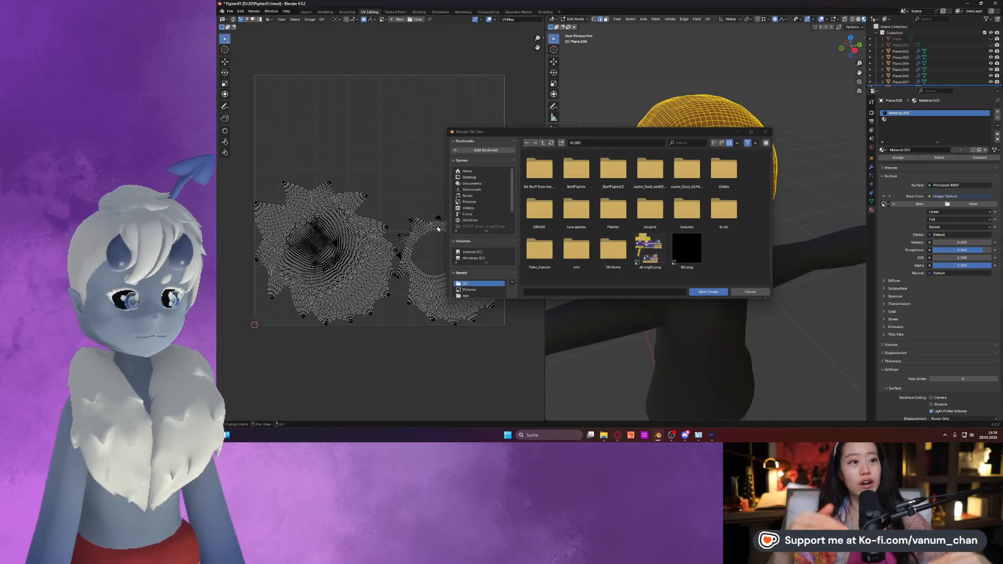
pyautogui.click(473, 190)
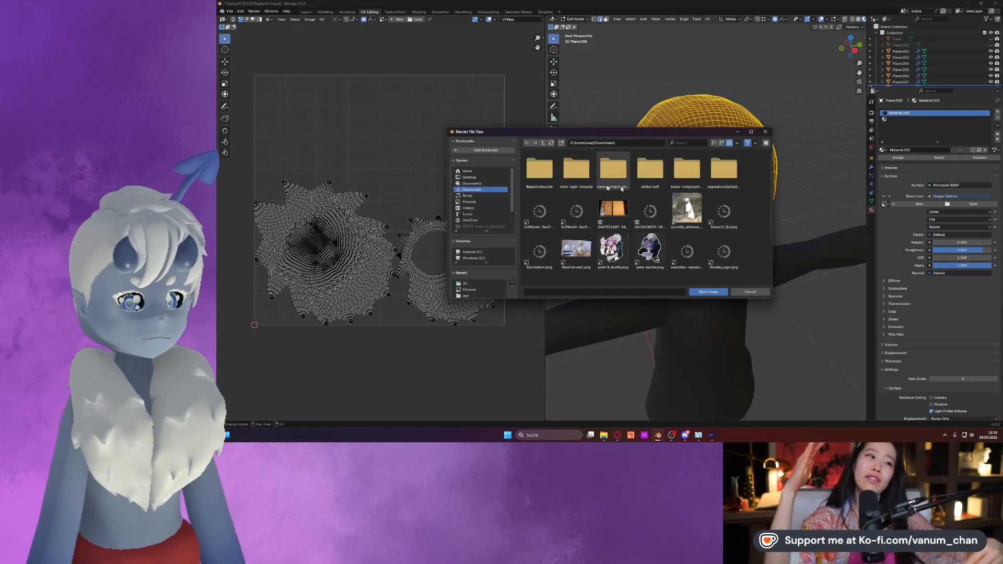
pyautogui.doubleClick(683, 246)
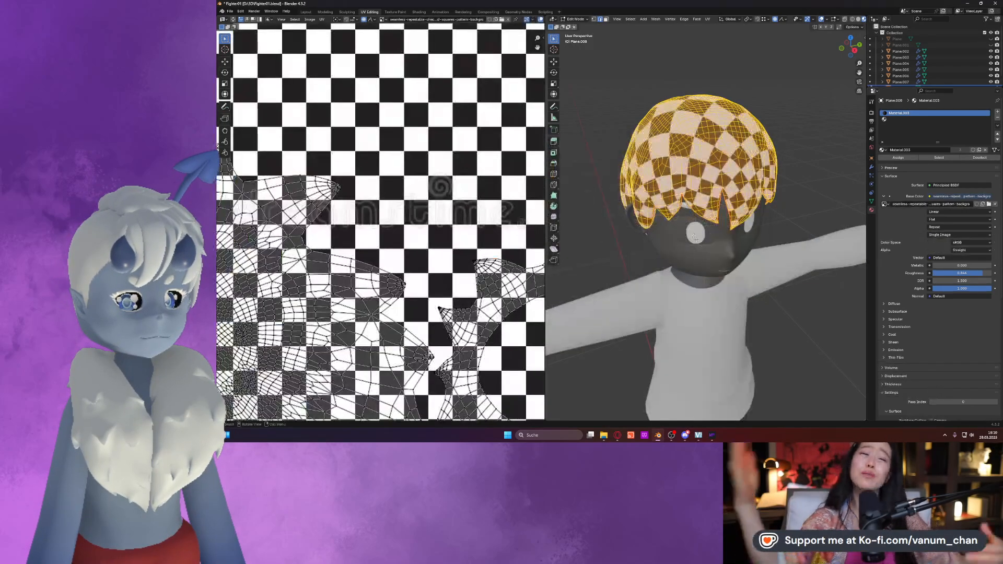
pyautogui.moveTo(660, 171)
pyautogui.mouseDown(button='middle')
pyautogui.moveTo(698, 151)
pyautogui.moveTo(664, 168)
pyautogui.mouseUp(button='middle')
pyautogui.scroll(-1, 396, 205)
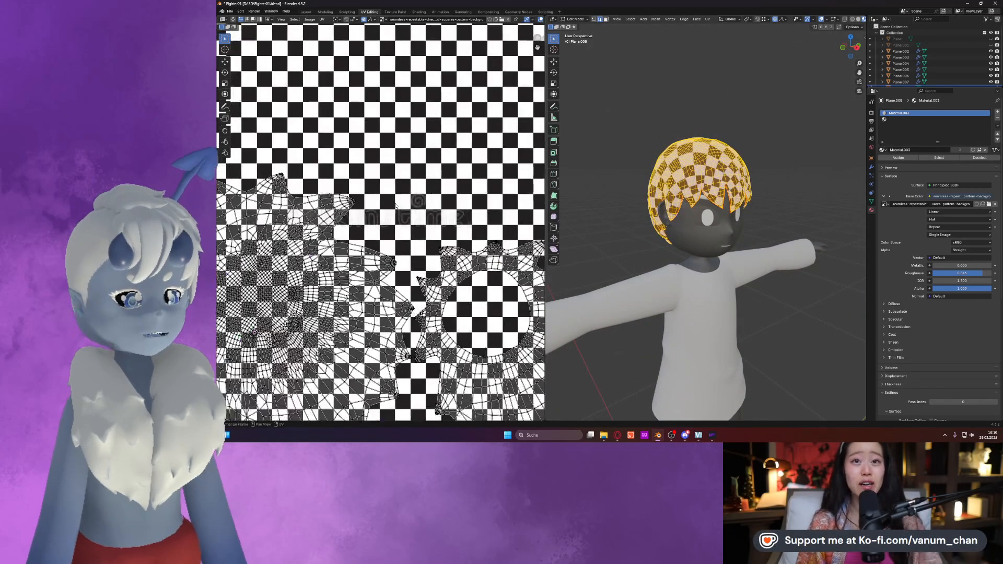
pyautogui.scroll(-1, 396, 205)
pyautogui.scroll(2, 653, 195)
pyautogui.moveTo(730, 196); pyautogui.dragTo(669, 216, button='middle')
pyautogui.scroll(-1, 440, 221)
# Leave the hair's Edit Mode, select the head mesh and enter Edit Mode on it.
pyautogui.press('Tab')
pyautogui.scroll(-2, 623, 180)
pyautogui.click(668, 216)
pyautogui.scroll(3, 669, 219)
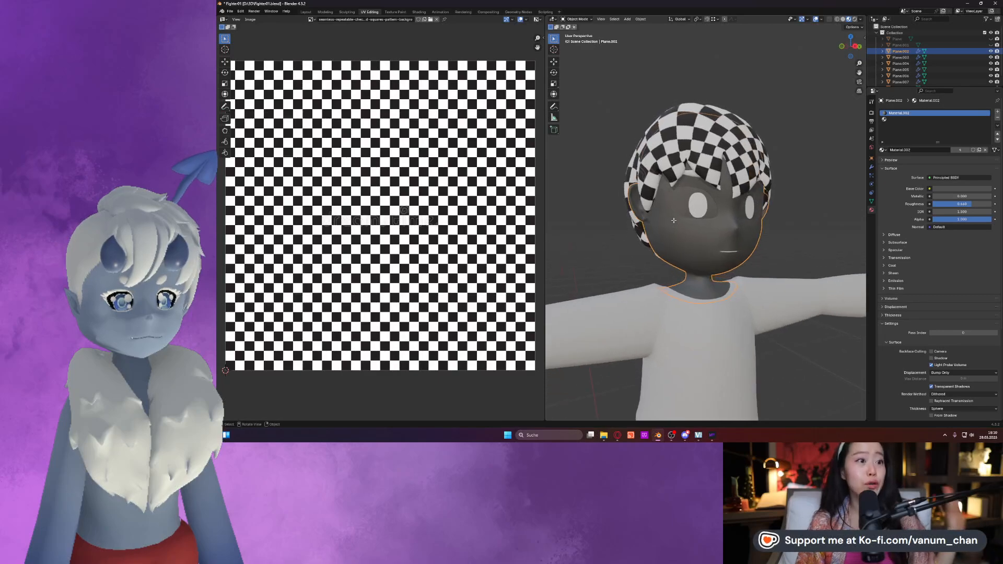
pyautogui.press('Tab')
pyautogui.moveTo(670, 221)
pyautogui.mouseDown(button='middle')
pyautogui.moveTo(689, 227)
pyautogui.moveTo(679, 222)
pyautogui.mouseUp(button='middle')
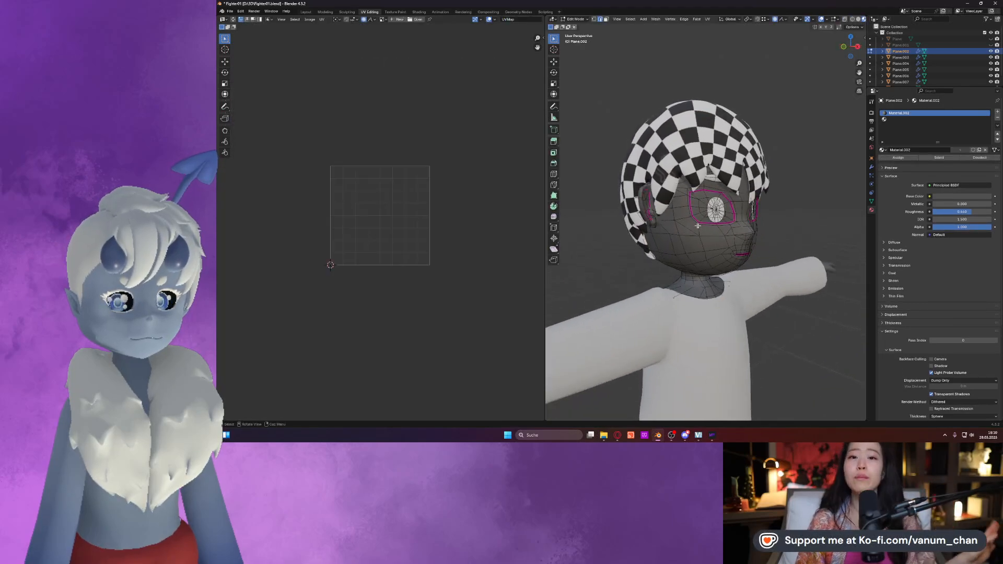
pyautogui.scroll(3, 679, 222)
# Apply the head's Subdivision modifier in Object Mode and return to Edit Mode on the head.
pyautogui.click(872, 201)
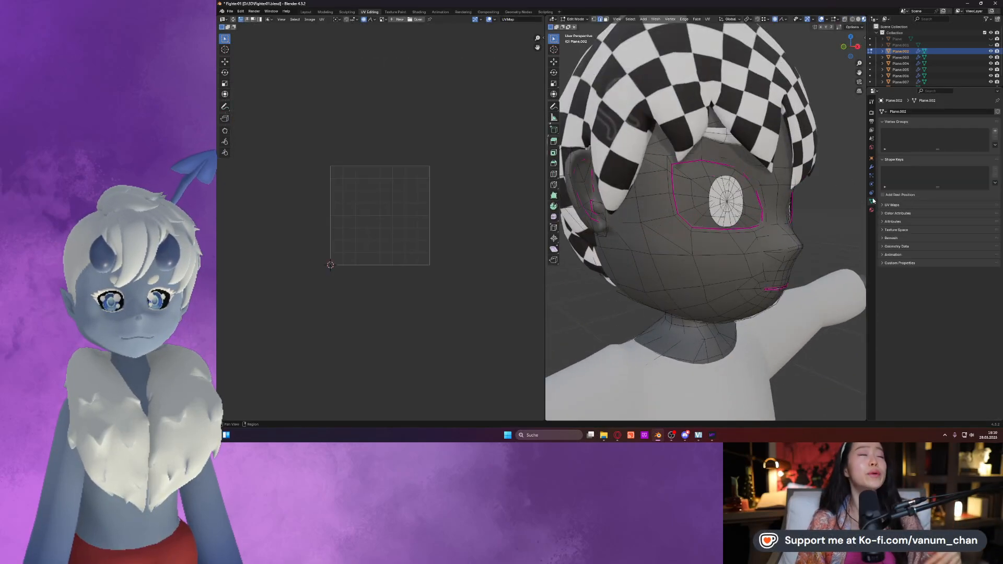
pyautogui.click(872, 170)
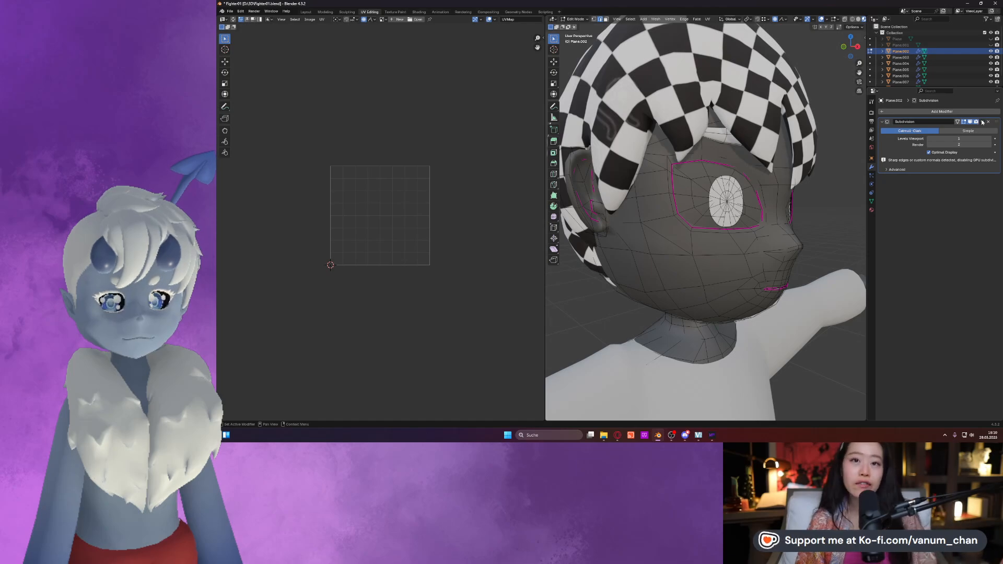
pyautogui.scroll(-3, 764, 293)
pyautogui.moveTo(764, 309); pyautogui.dragTo(734, 307, button='middle')
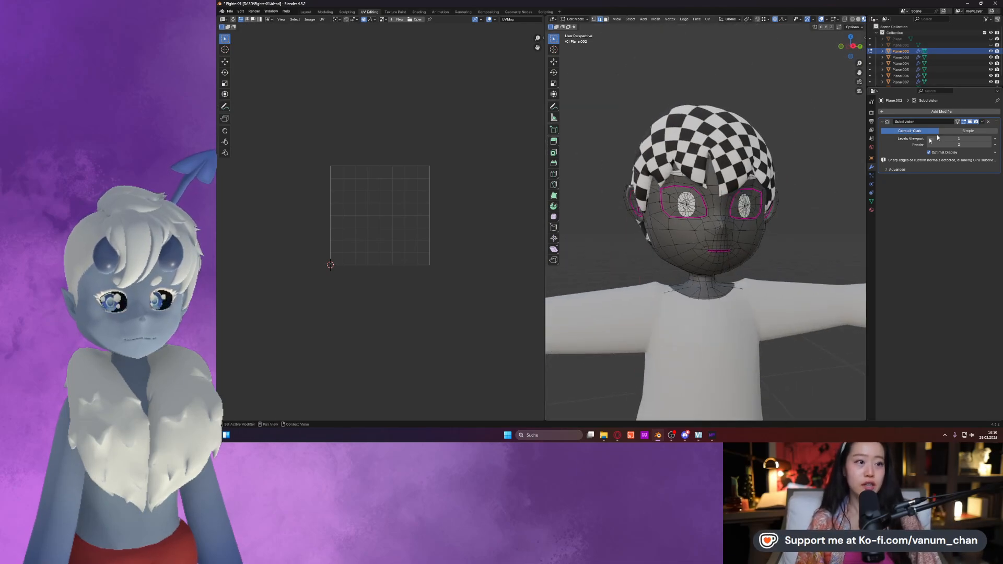
pyautogui.click(983, 121)
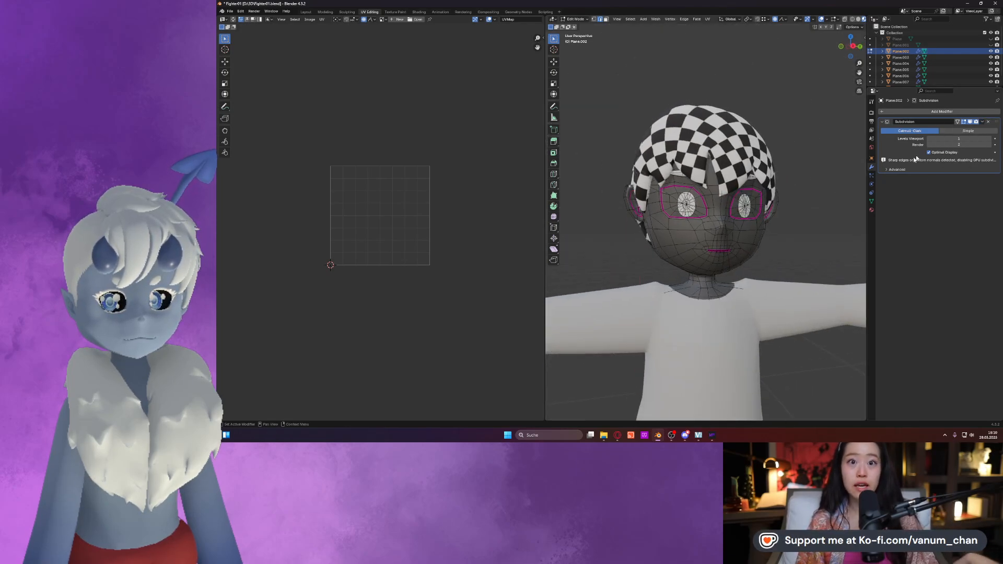
pyautogui.press('Tab')
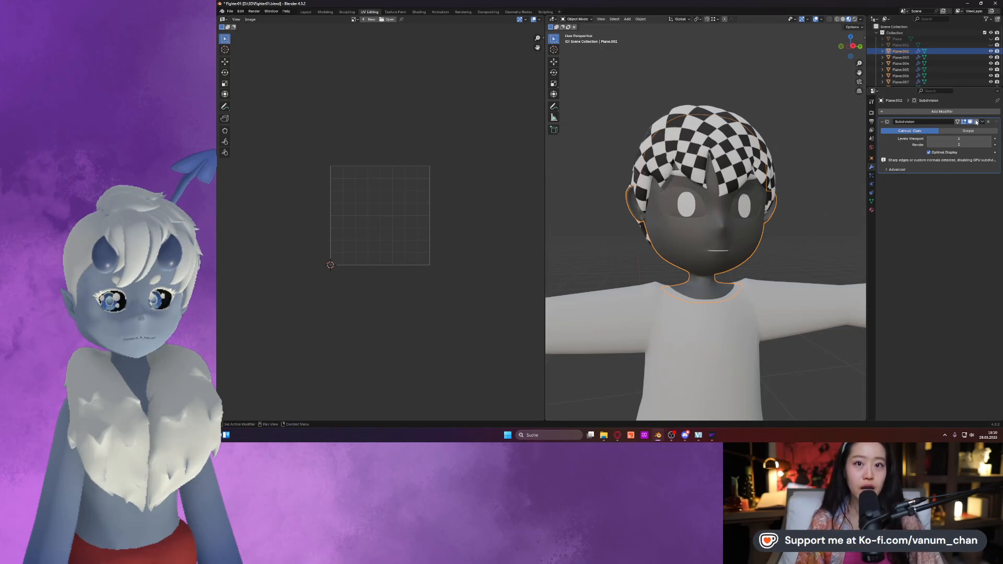
pyautogui.click(982, 121)
pyautogui.click(954, 130)
pyautogui.press('Tab')
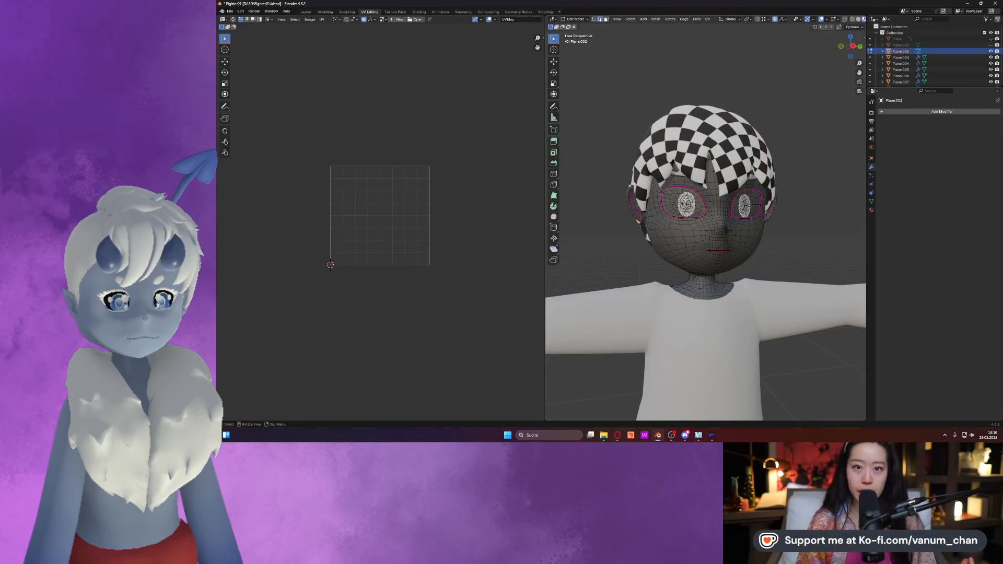
# Select the edge loop along the rim of the character's right eye and mark it as a seam.
pyautogui.scroll(5, 690, 195)
pyautogui.moveTo(795, 188); pyautogui.dragTo(708, 214, button='middle')
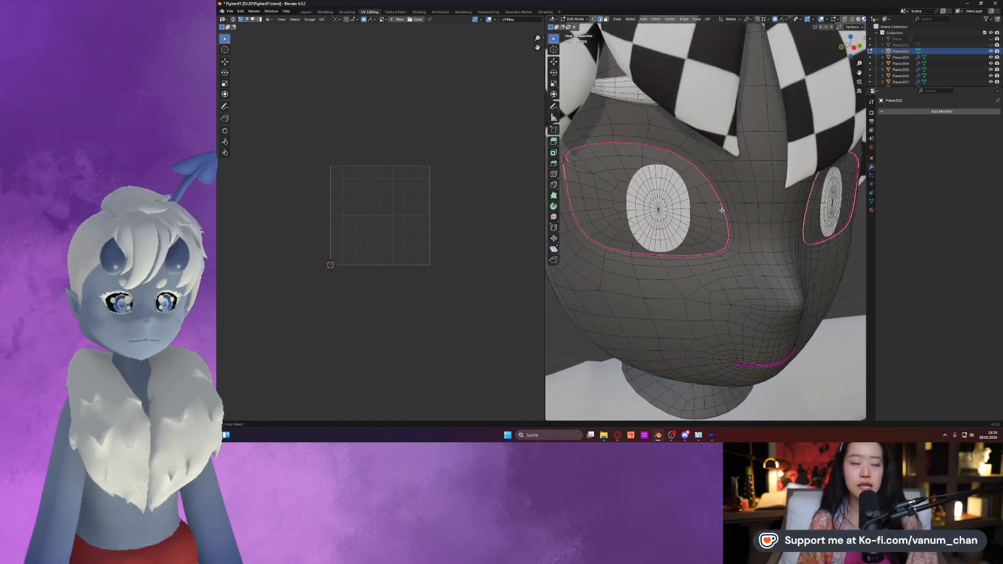
pyautogui.scroll(5, 718, 212)
pyautogui.moveTo(782, 217); pyautogui.dragTo(786, 212, button='middle')
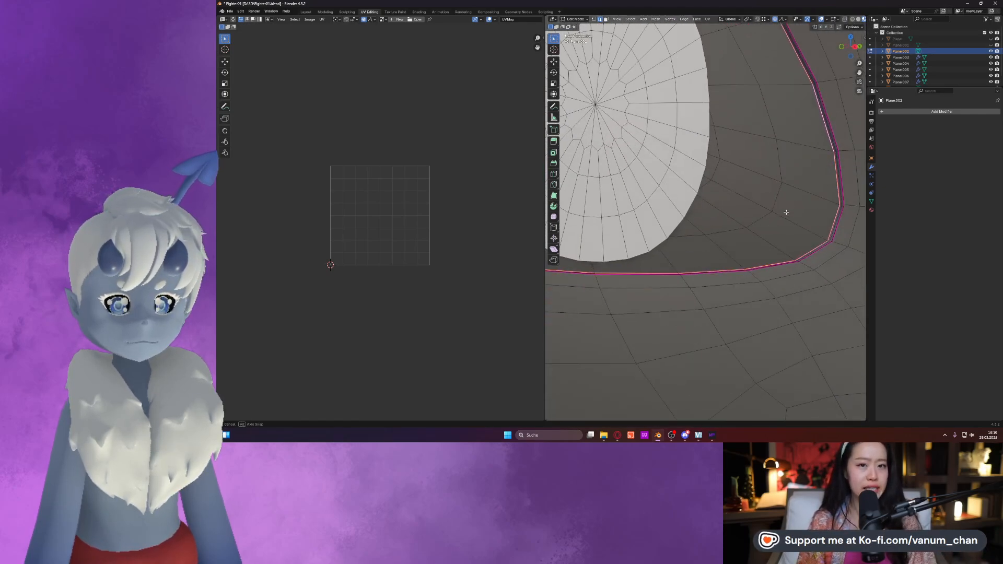
pyautogui.keyDown('alt'); pyautogui.click(837, 232); pyautogui.keyUp('alt')
pyautogui.scroll(-3, 833, 228)
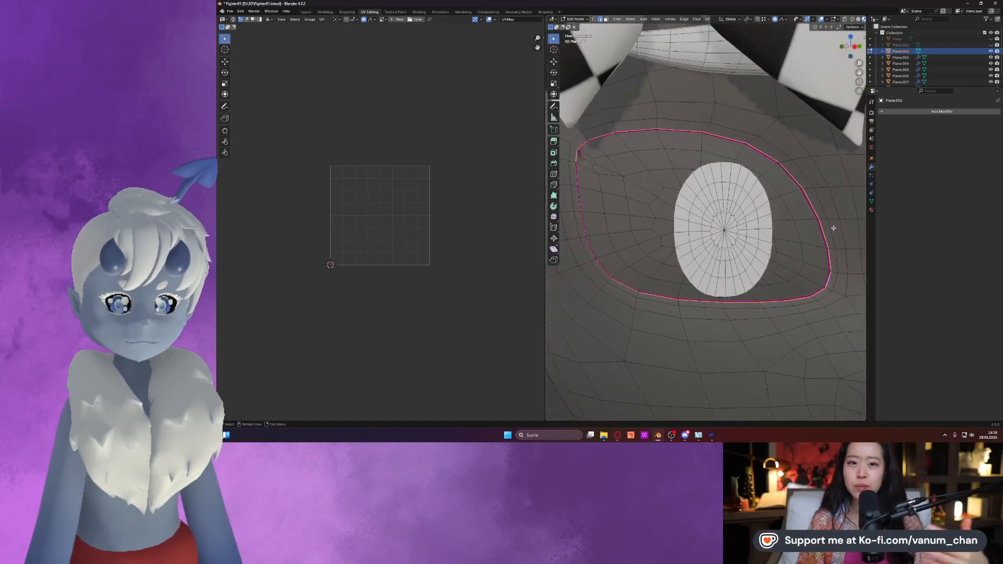
pyautogui.scroll(4, 636, 211)
pyautogui.moveTo(637, 211); pyautogui.dragTo(792, 303, button='middle')
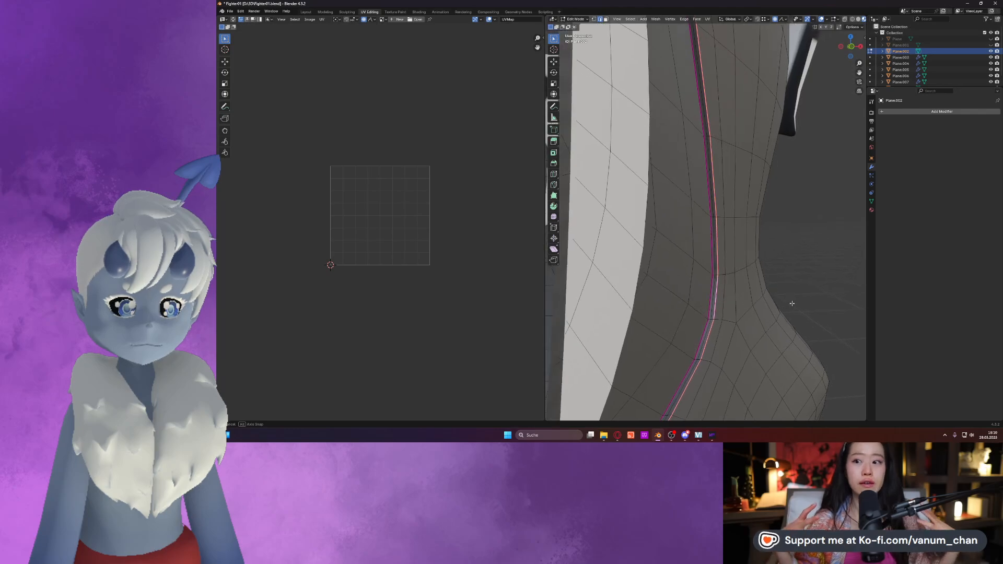
pyautogui.keyDown('alt'); pyautogui.click(706, 334); pyautogui.keyUp('alt')
pyautogui.keyDown('alt'); pyautogui.click(711, 334); pyautogui.keyUp('alt')
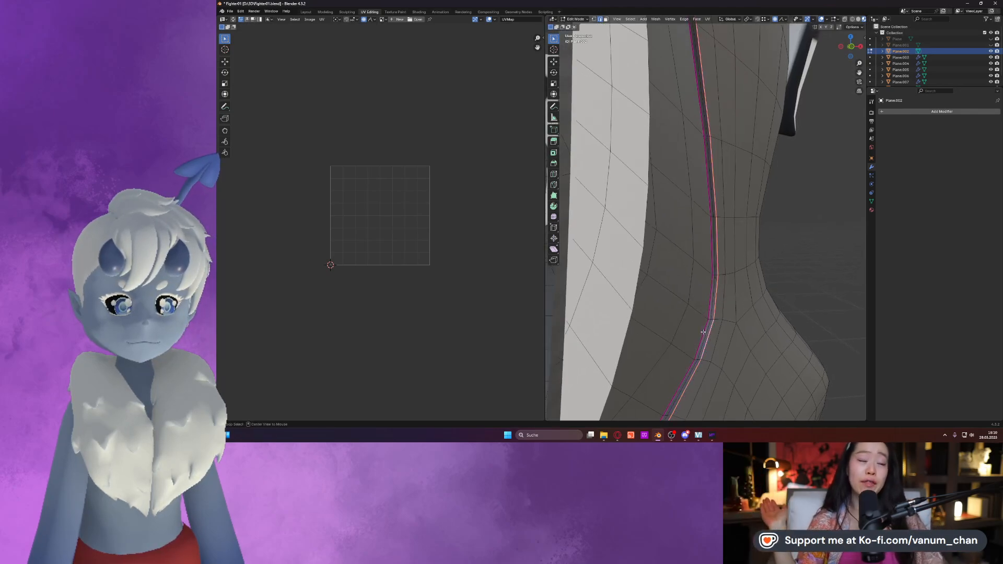
pyautogui.rightClick(703, 333)
pyautogui.click(684, 346)
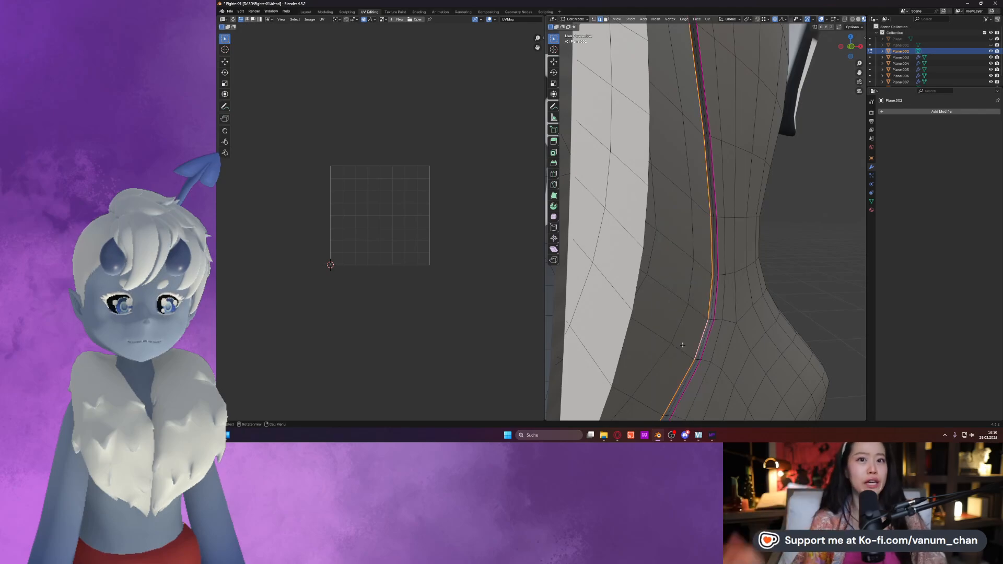
# Mark the matching edge loop around the character's left eye as a seam.
pyautogui.moveTo(715, 334); pyautogui.dragTo(728, 286, button='middle')
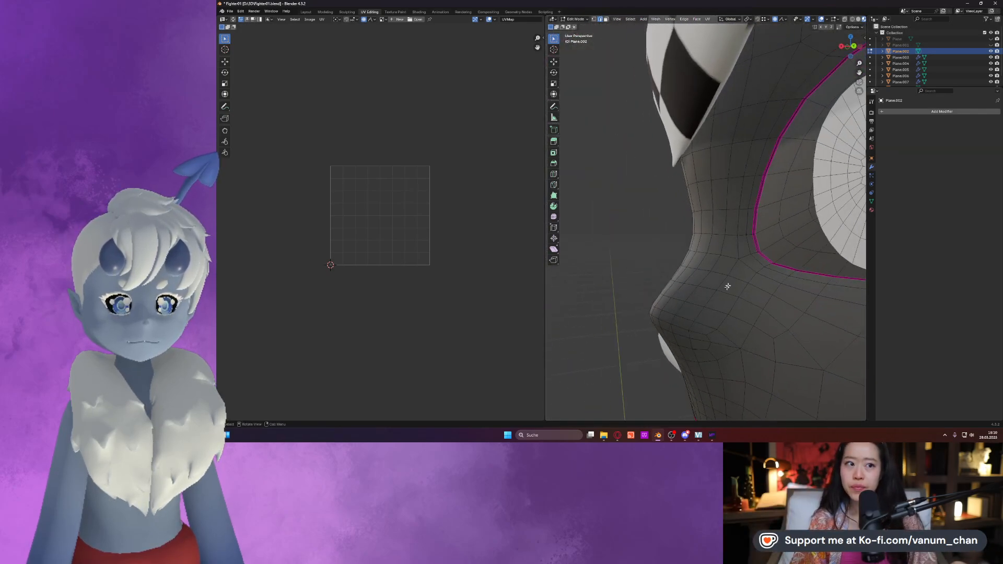
pyautogui.rightClick(758, 238)
pyautogui.click(758, 237)
# Isolate the head in local view, select the edges encircling the base of both ears and mark them as seams.
pyautogui.moveTo(757, 237); pyautogui.dragTo(622, 220, button='middle')
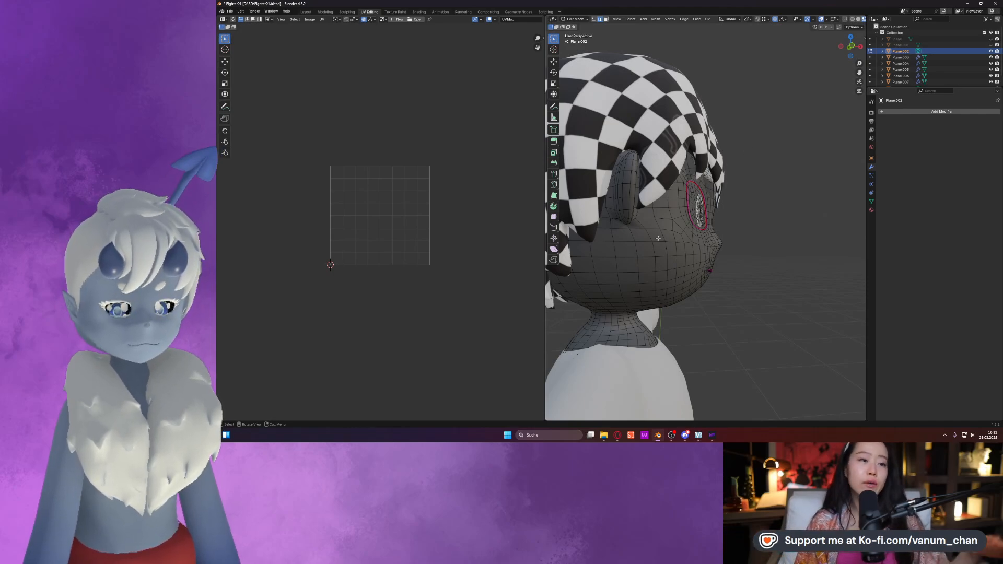
pyautogui.press('KP_Divide')
pyautogui.scroll(2, 674, 224)
pyautogui.moveTo(687, 211); pyautogui.dragTo(659, 214, button='middle')
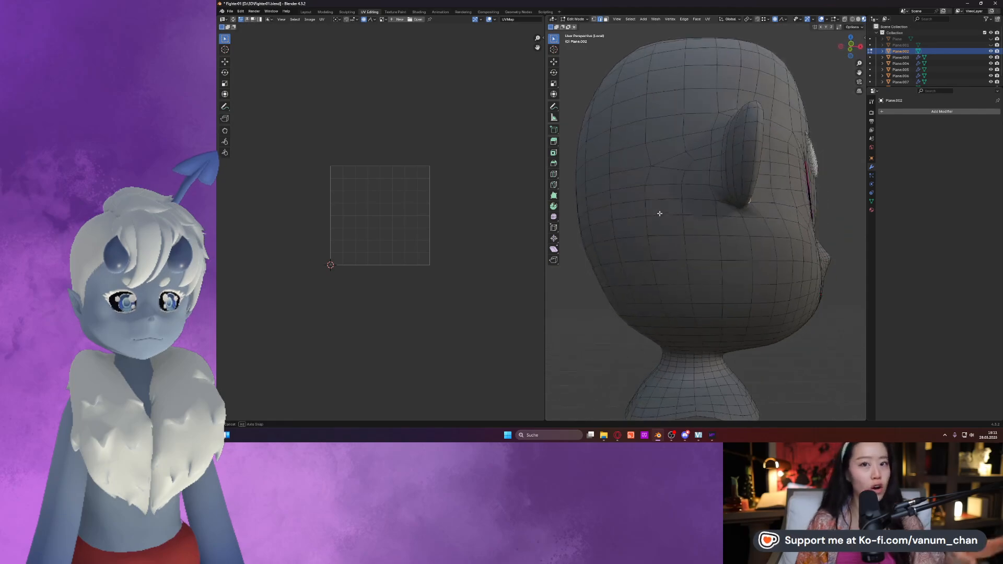
pyautogui.moveTo(714, 180); pyautogui.dragTo(706, 202, button='middle')
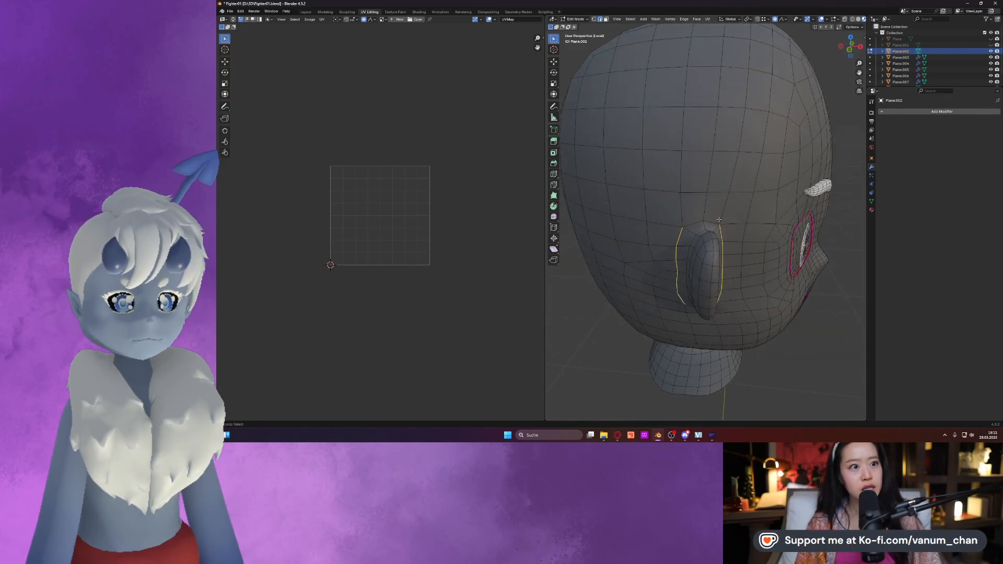
pyautogui.moveTo(716, 222); pyautogui.dragTo(701, 164, button='middle')
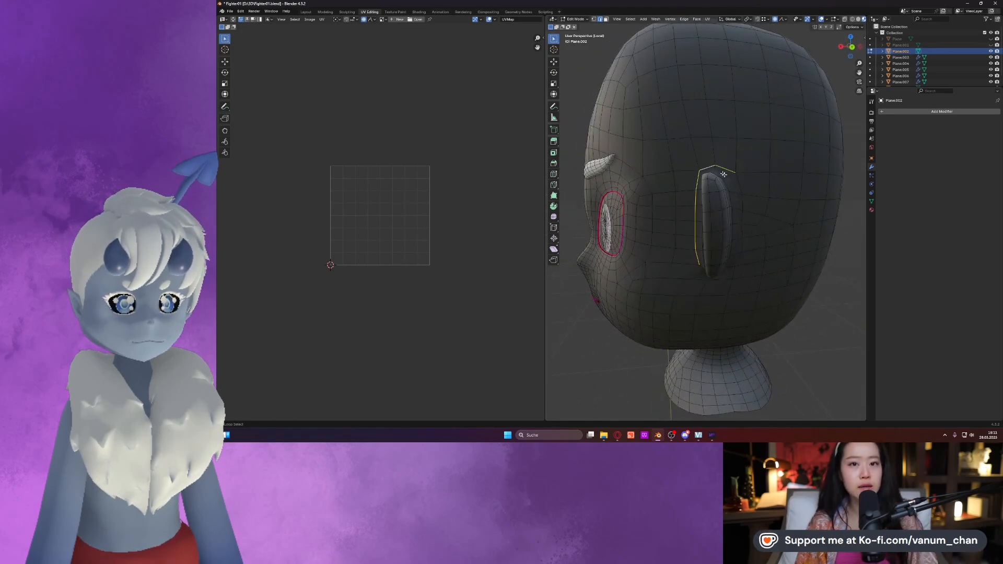
pyautogui.moveTo(740, 204); pyautogui.dragTo(730, 233, button='middle')
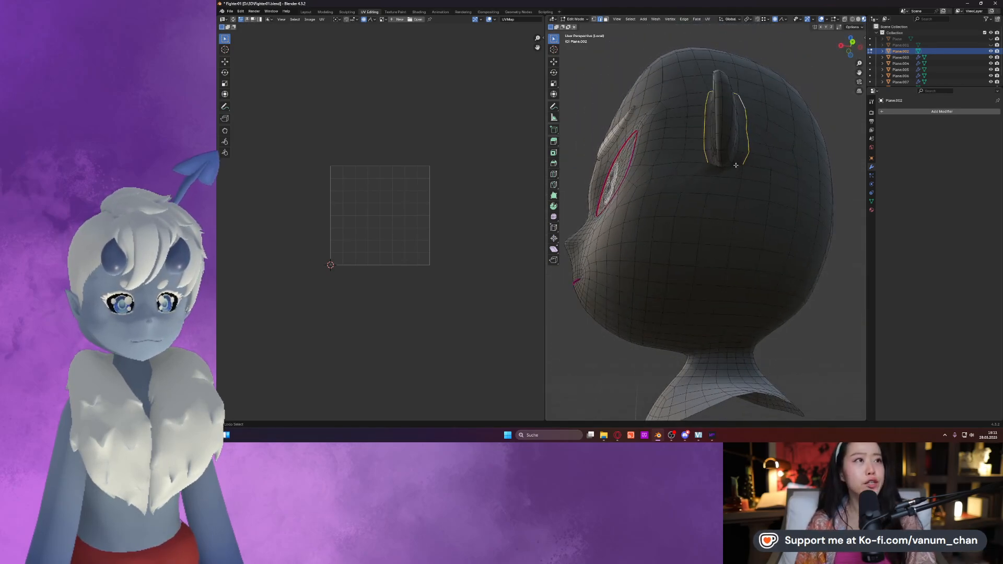
pyautogui.moveTo(711, 171); pyautogui.dragTo(702, 223, button='middle')
pyautogui.rightClick(722, 190)
pyautogui.click(715, 190)
# Select the head's edge loops running over the crown between the ears and from each ear down to the neck, and mark them as seams.
pyautogui.keyDown('alt'); pyautogui.click(739, 189); pyautogui.keyUp('alt')
pyautogui.scroll(-4, 739, 190)
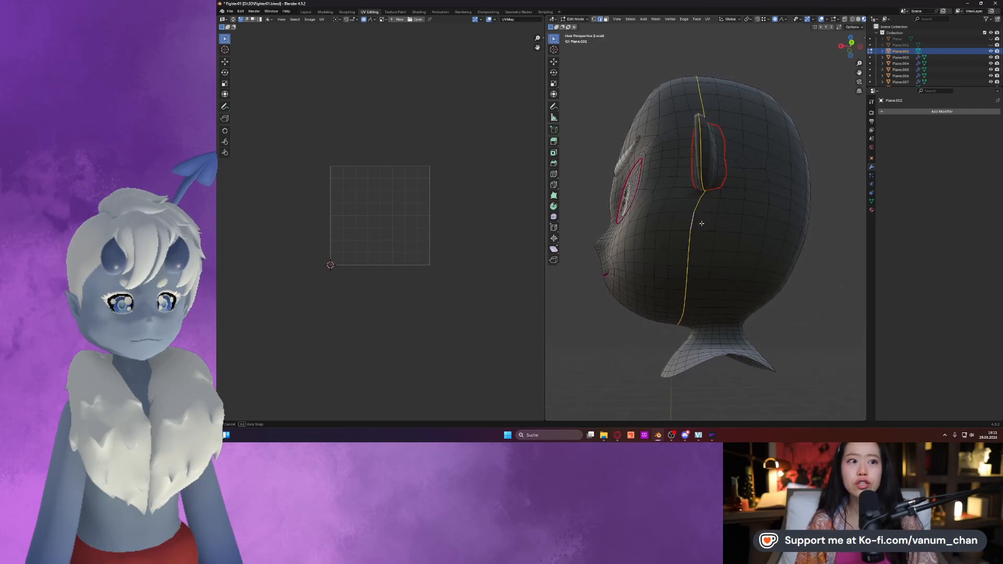
pyautogui.moveTo(706, 238); pyautogui.dragTo(706, 264, button='middle')
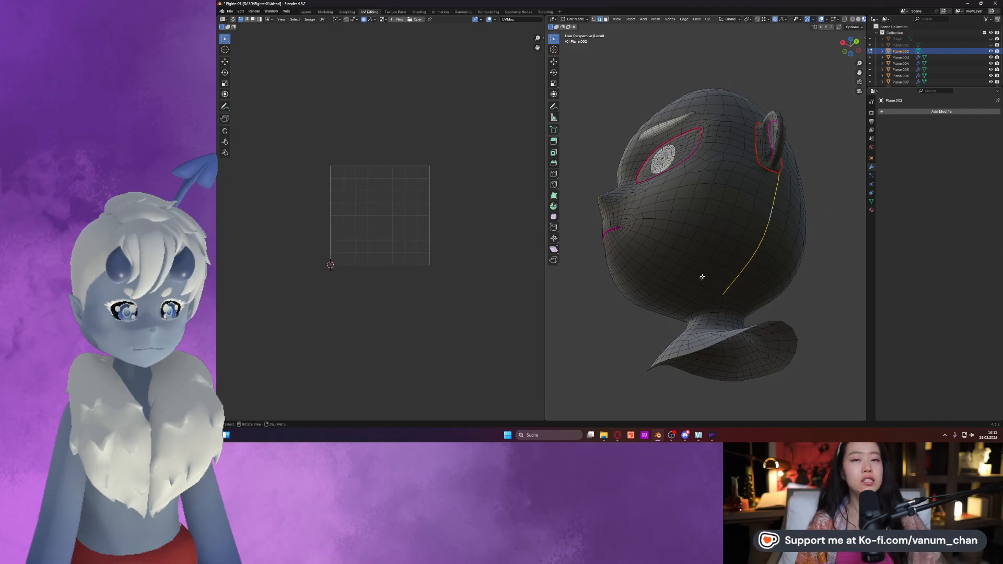
pyautogui.moveTo(689, 313); pyautogui.dragTo(709, 297, button='middle')
pyautogui.moveTo(661, 259)
pyautogui.mouseDown(button='middle')
pyautogui.moveTo(656, 235)
pyautogui.moveTo(653, 259)
pyautogui.mouseUp(button='middle')
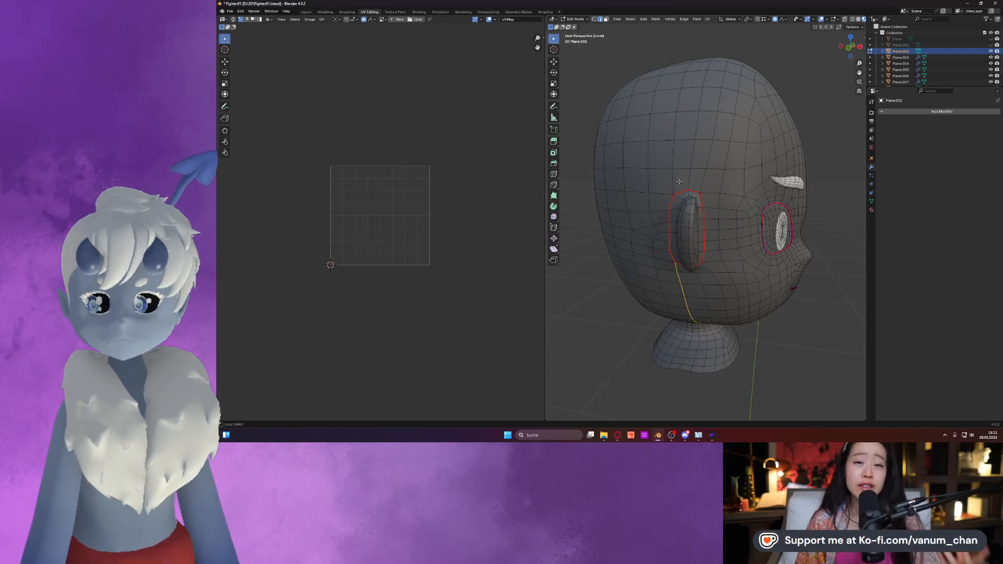
pyautogui.moveTo(702, 179); pyautogui.dragTo(688, 255, button='middle')
pyautogui.rightClick(642, 179)
pyautogui.click(639, 180)
# Select the edge loop around the mouth opening and mark it as a seam.
pyautogui.scroll(5, 687, 256)
pyautogui.scroll(7, 688, 256)
pyautogui.scroll(-4, 660, 304)
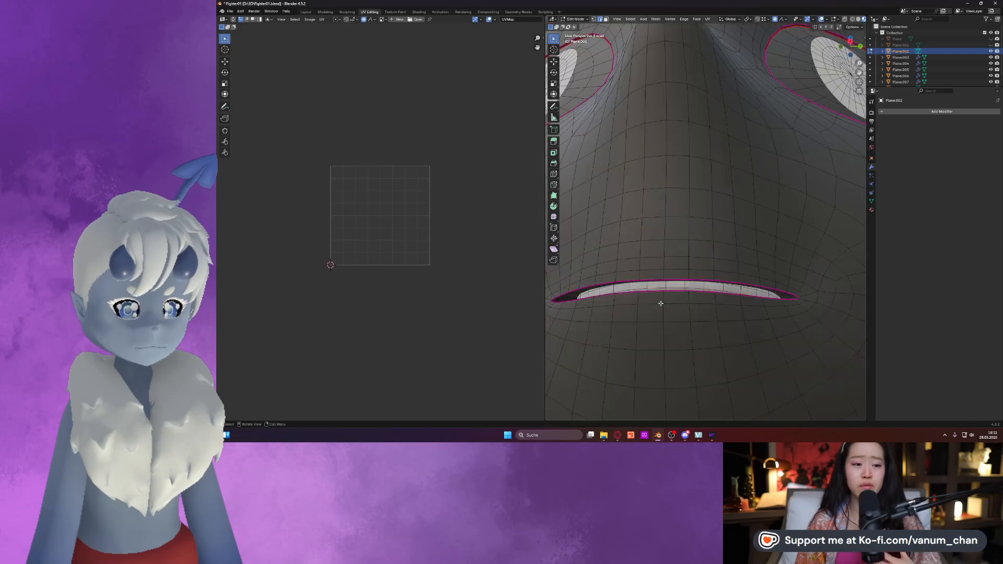
pyautogui.keyDown('alt'); pyautogui.click(668, 278); pyautogui.keyUp('alt')
pyautogui.rightClick(668, 278)
pyautogui.click(667, 278)
# Select the edge loop along the side of the inner mouth cavity, reaching the mouth corner, and mark it as a seam.
pyautogui.moveTo(635, 288); pyautogui.dragTo(704, 287, button='middle')
pyautogui.scroll(-4, 753, 289)
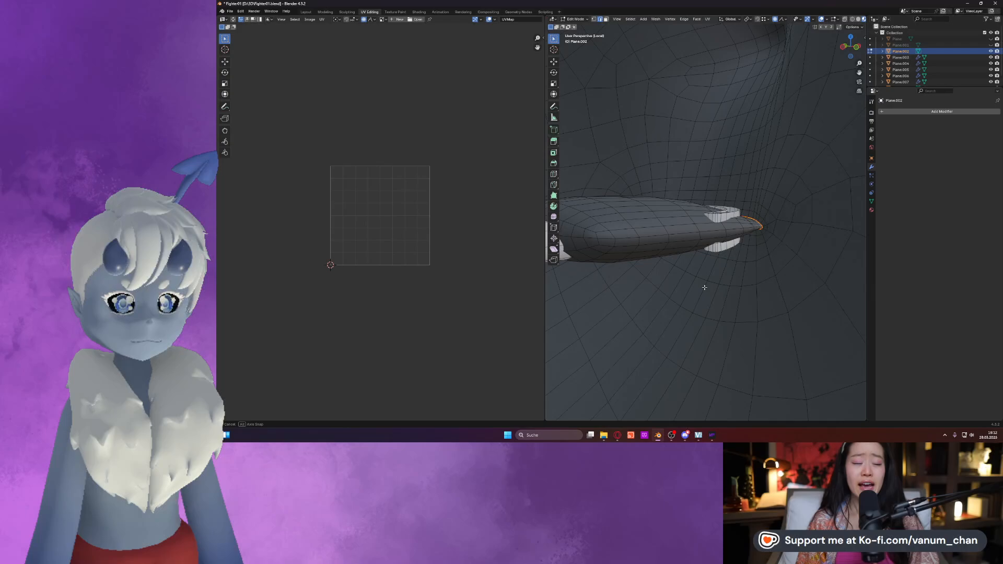
pyautogui.keyDown('alt'); pyautogui.click(744, 231); pyautogui.keyUp('alt')
pyautogui.moveTo(744, 232); pyautogui.dragTo(737, 247, button='middle')
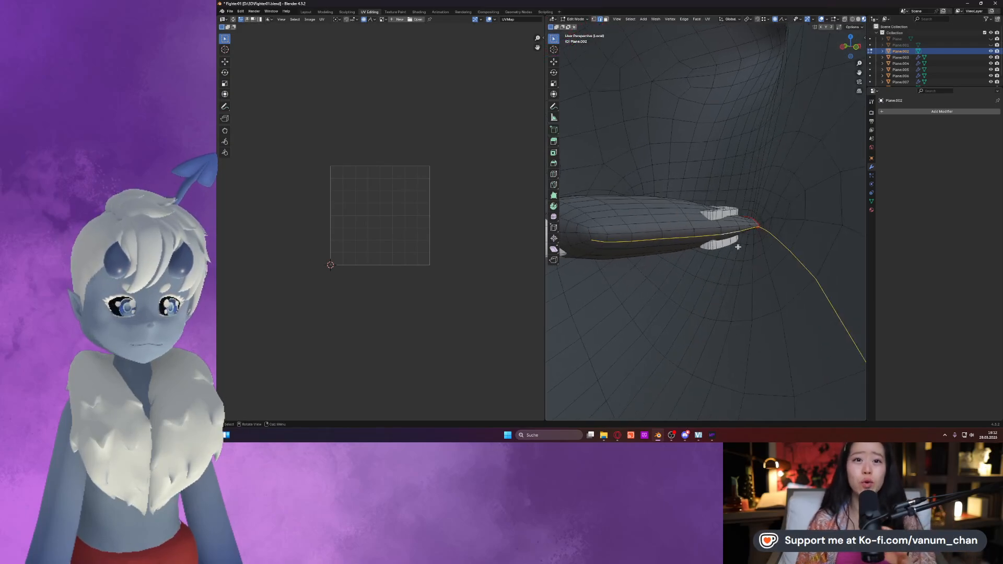
pyautogui.keyDown('alt'); pyautogui.click(634, 234); pyautogui.keyUp('alt')
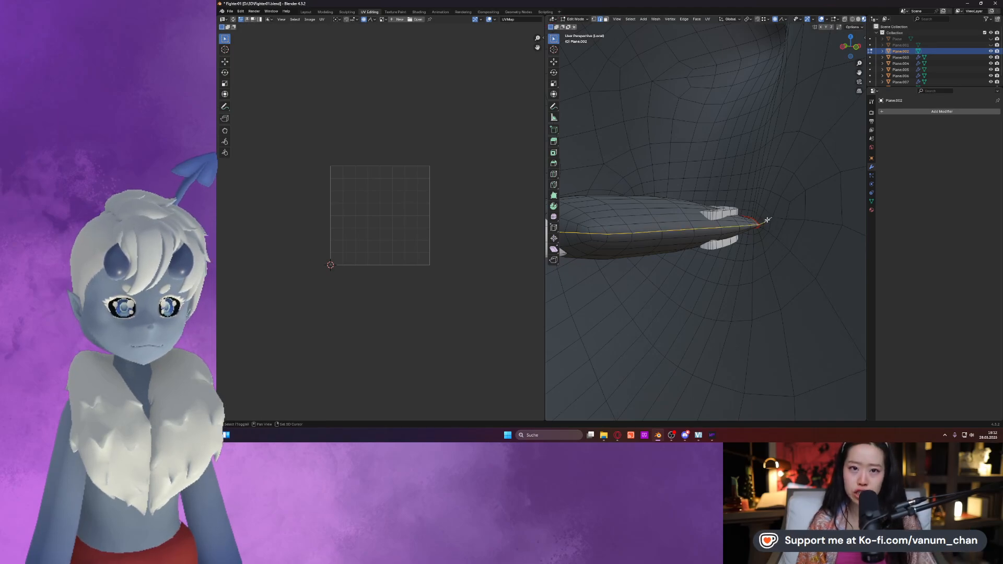
pyautogui.moveTo(770, 234); pyautogui.dragTo(678, 240, button='middle')
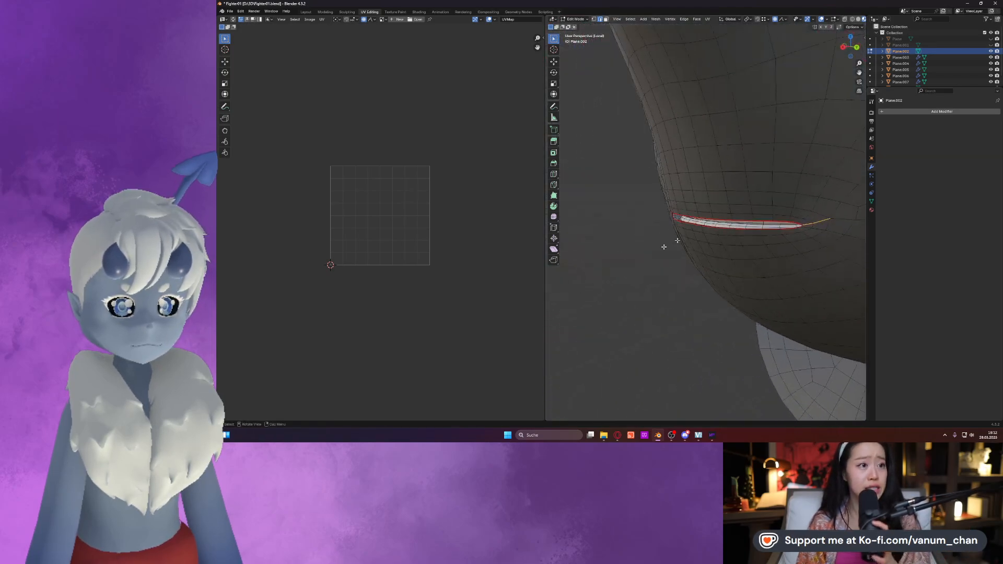
pyautogui.hotkey('ctrl', 'e')
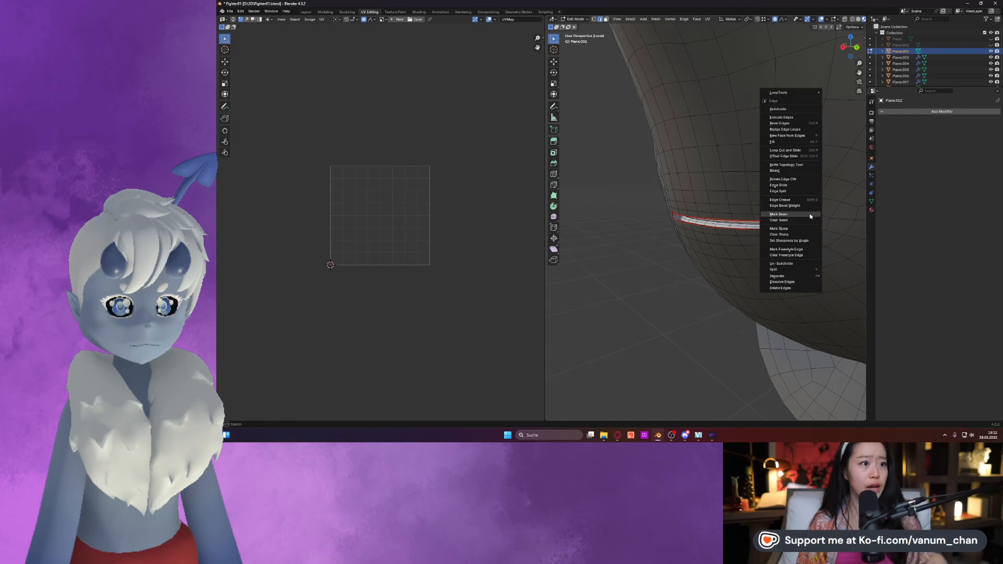
pyautogui.click(810, 217)
# Select the edge loop around the top of the neck, just below the jaw, and mark it as a seam.
pyautogui.moveTo(811, 216); pyautogui.dragTo(609, 291, button='middle')
pyautogui.keyDown('alt'); pyautogui.keyDown('shift'); pyautogui.click(703, 289); pyautogui.keyUp('shift'); pyautogui.keyUp('alt')
pyautogui.moveTo(701, 292); pyautogui.dragTo(707, 209, button='middle')
pyautogui.keyDown('alt'); pyautogui.keyDown('shift'); pyautogui.click(707, 215); pyautogui.keyUp('shift'); pyautogui.keyUp('alt')
pyautogui.rightClick(704, 222)
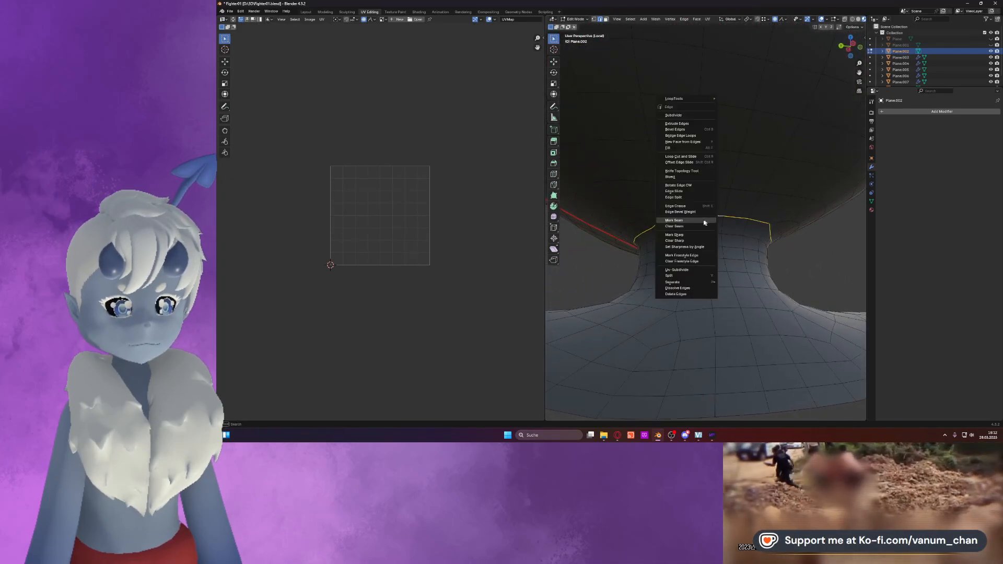
pyautogui.click(704, 223)
# Mark the vertical edge path down the left side of the character's neck, from the jaw loop to the lower border, as a seam.
pyautogui.scroll(-5, 679, 256)
pyautogui.moveTo(665, 262); pyautogui.dragTo(746, 289, button='middle')
pyautogui.keyDown('alt'); pyautogui.click(757, 272); pyautogui.keyUp('alt')
pyautogui.scroll(1, 757, 259)
pyautogui.click(757, 247)
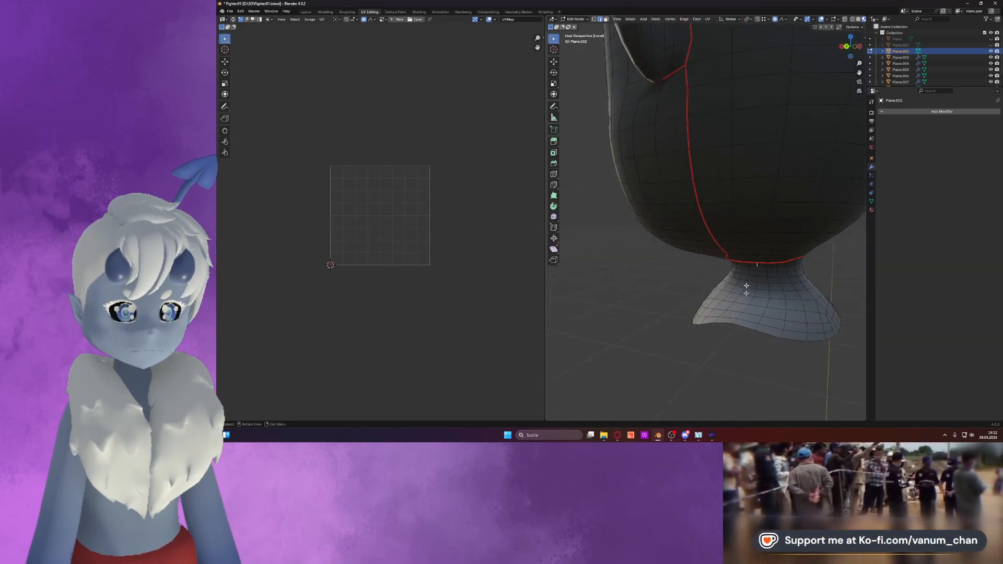
pyautogui.rightClick(761, 312)
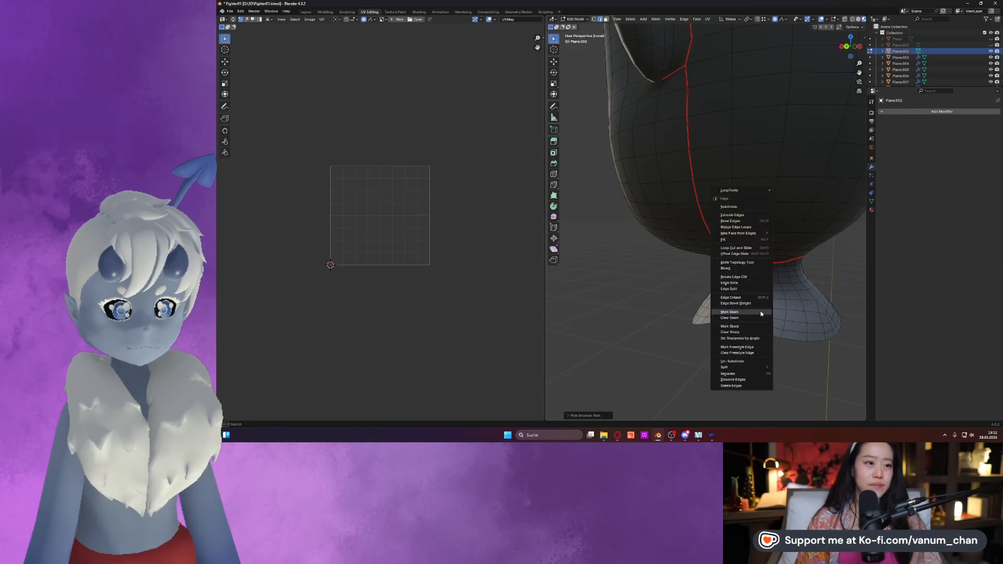
pyautogui.click(761, 312)
# Mark the matching vertical edge path down the right side of the character's neck as a seam.
pyautogui.moveTo(752, 308); pyautogui.dragTo(619, 312, button='middle')
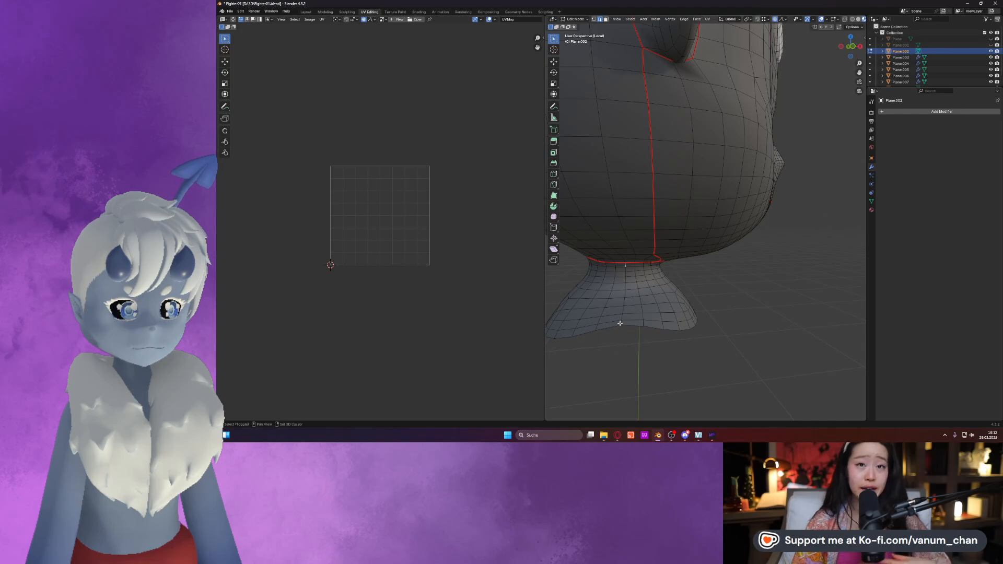
pyautogui.keyDown('ctrl'); pyautogui.click(625, 268); pyautogui.keyUp('ctrl')
pyautogui.rightClick(625, 268)
pyautogui.click(625, 267)
pyautogui.scroll(-4, 667, 286)
pyautogui.moveTo(727, 281); pyautogui.dragTo(679, 257, button='middle')
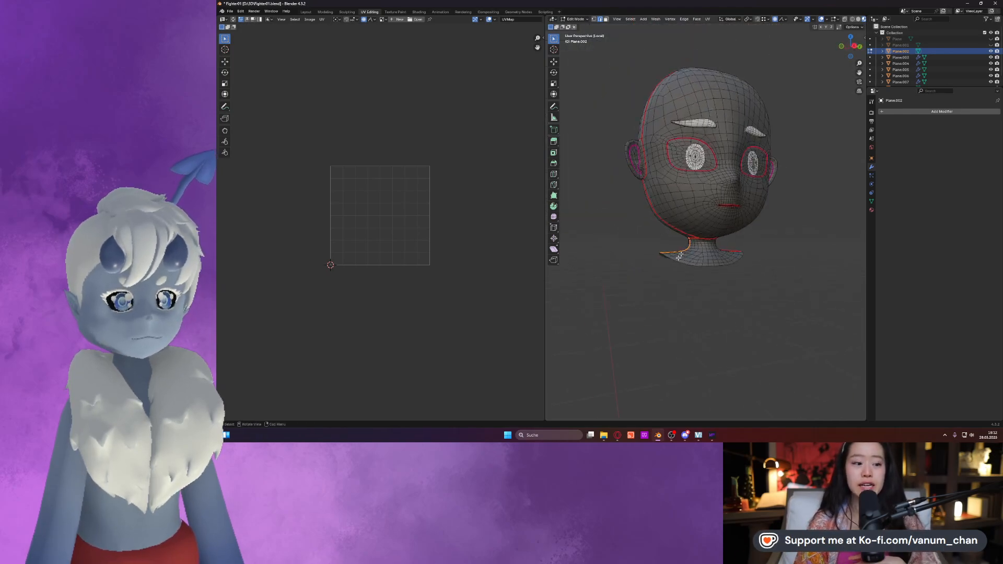
# Select an edge path along the outer edge of the character's right ear, between its lower and upper base, and mark it as a seam.
pyautogui.scroll(3, 628, 161)
pyautogui.moveTo(627, 161); pyautogui.dragTo(667, 205, button='middle')
pyautogui.scroll(3, 670, 260)
pyautogui.moveTo(653, 259); pyautogui.dragTo(674, 211, button='middle')
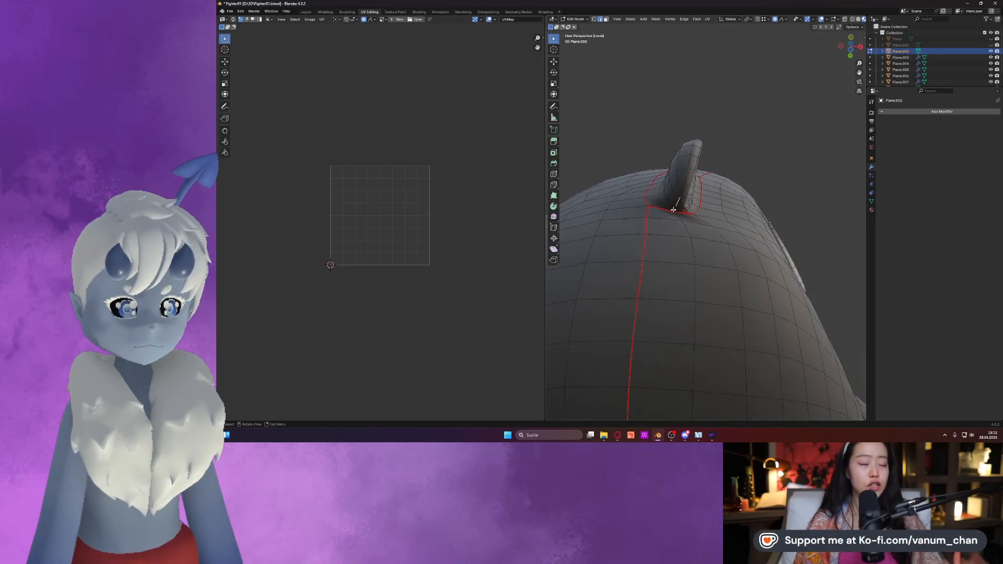
pyautogui.scroll(4, 672, 211)
pyautogui.moveTo(653, 210); pyautogui.dragTo(678, 227, button='middle')
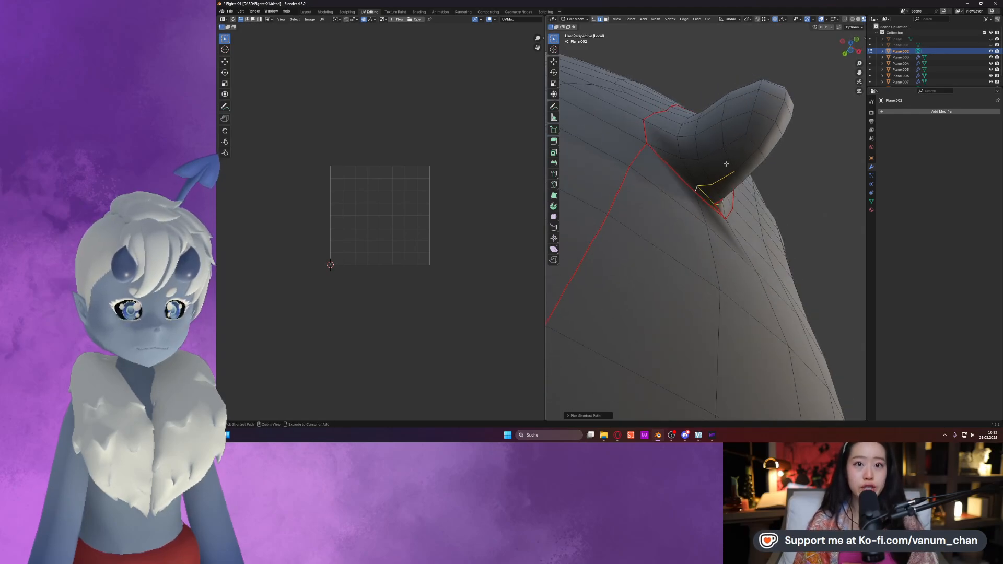
pyautogui.moveTo(702, 209); pyautogui.dragTo(654, 202, button='middle')
pyautogui.hotkey('ctrl', 'z')
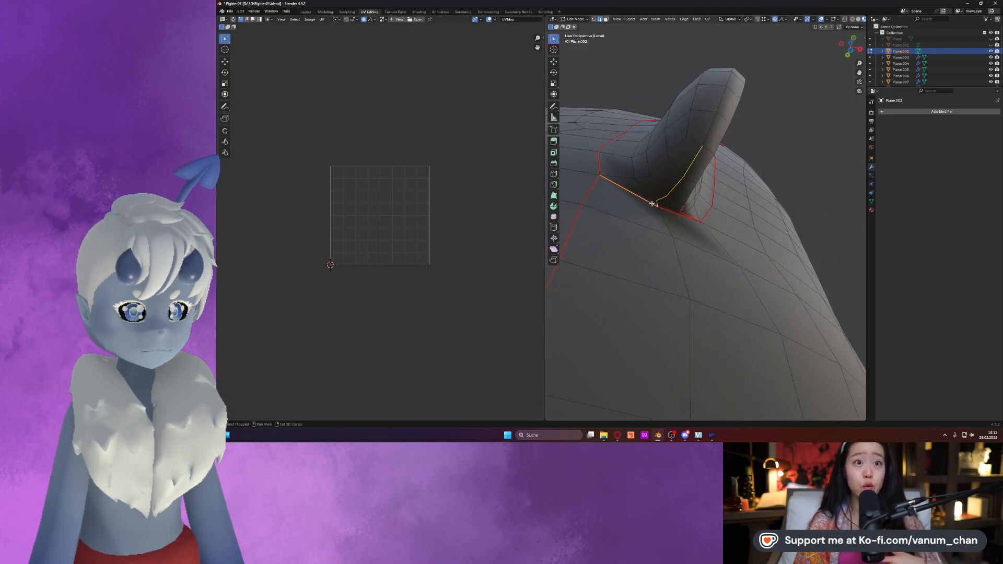
pyautogui.moveTo(659, 192); pyautogui.dragTo(676, 165, button='middle')
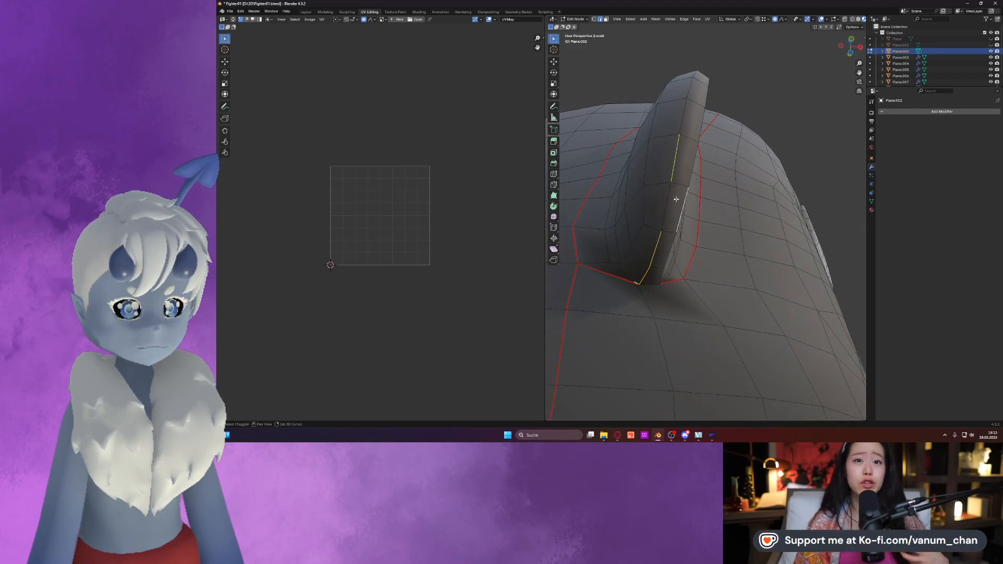
pyautogui.moveTo(674, 199); pyautogui.dragTo(662, 220, button='middle')
pyautogui.rightClick(653, 223)
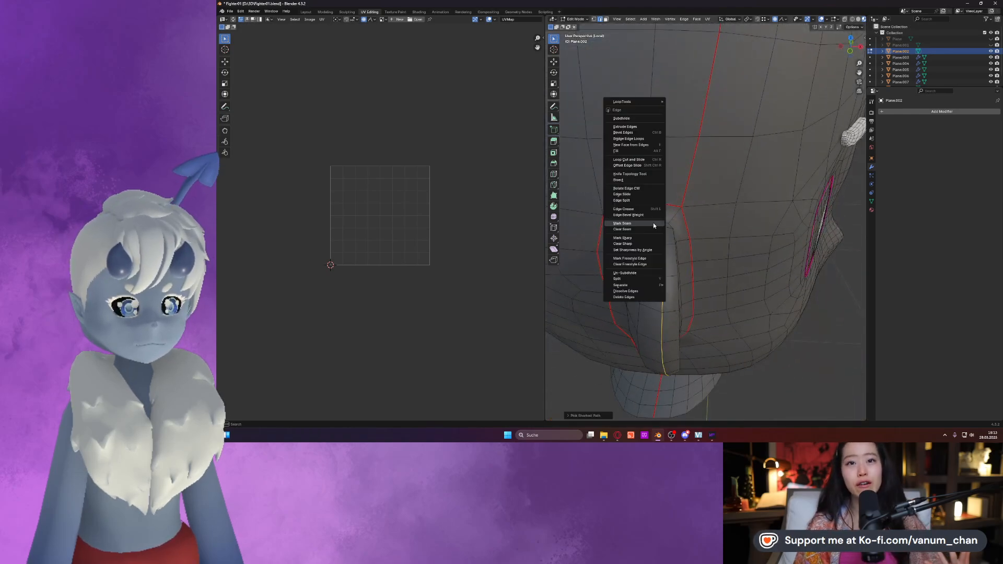
pyautogui.click(653, 223)
# Try marking the edge path along the outer edge of the character's left ear, down to the base loop, as a seam.
pyautogui.scroll(-5, 748, 247)
pyautogui.scroll(4, 749, 247)
pyautogui.moveTo(749, 246); pyautogui.dragTo(727, 215, button='middle')
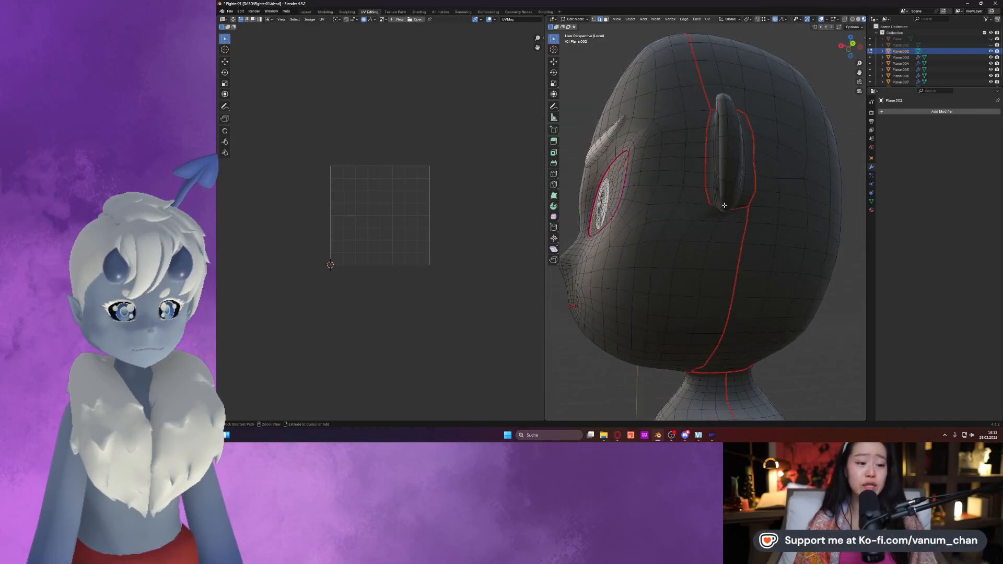
pyautogui.keyDown('ctrl'); pyautogui.click(727, 109); pyautogui.keyUp('ctrl')
pyautogui.moveTo(727, 109); pyautogui.dragTo(737, 170, button='middle')
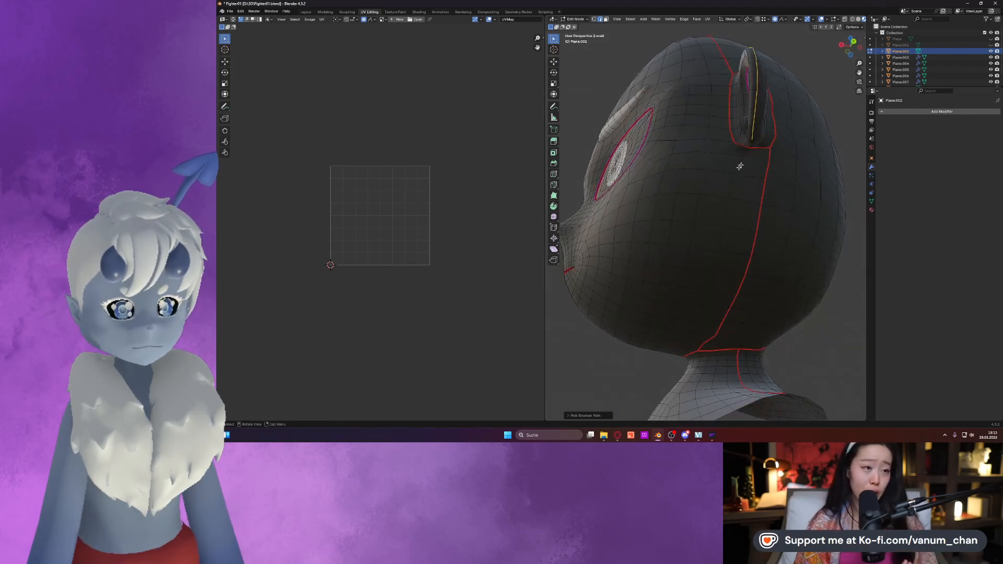
pyautogui.keyDown('shift'); pyautogui.click(753, 144); pyautogui.keyUp('shift')
pyautogui.press('KP_Decimal')
pyautogui.moveTo(723, 218); pyautogui.dragTo(715, 242, button='middle')
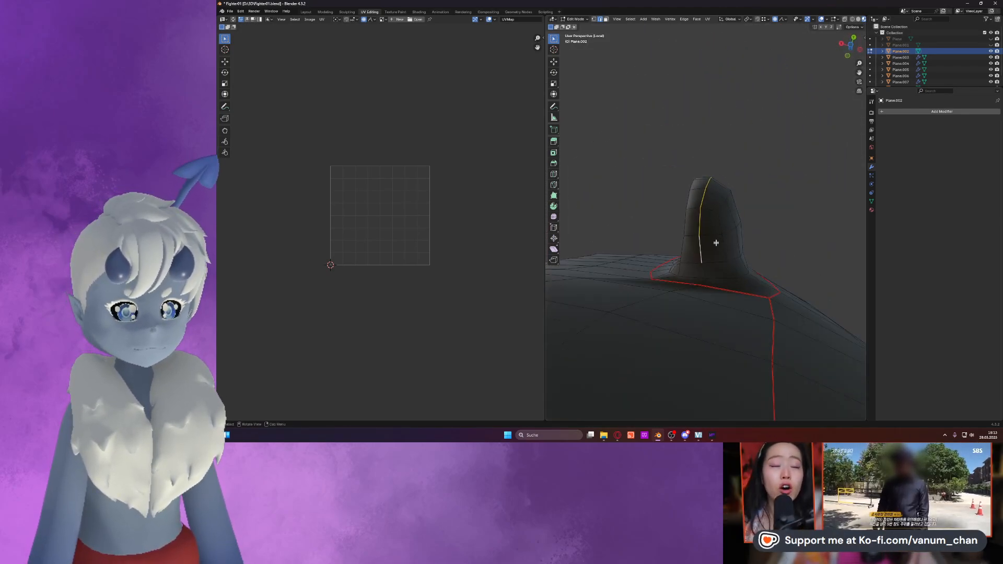
pyautogui.rightClick(703, 282)
pyautogui.click(703, 265)
# Clear the seam along the outer edge of the character's left ear.
pyautogui.moveTo(703, 267); pyautogui.dragTo(668, 349, button='middle')
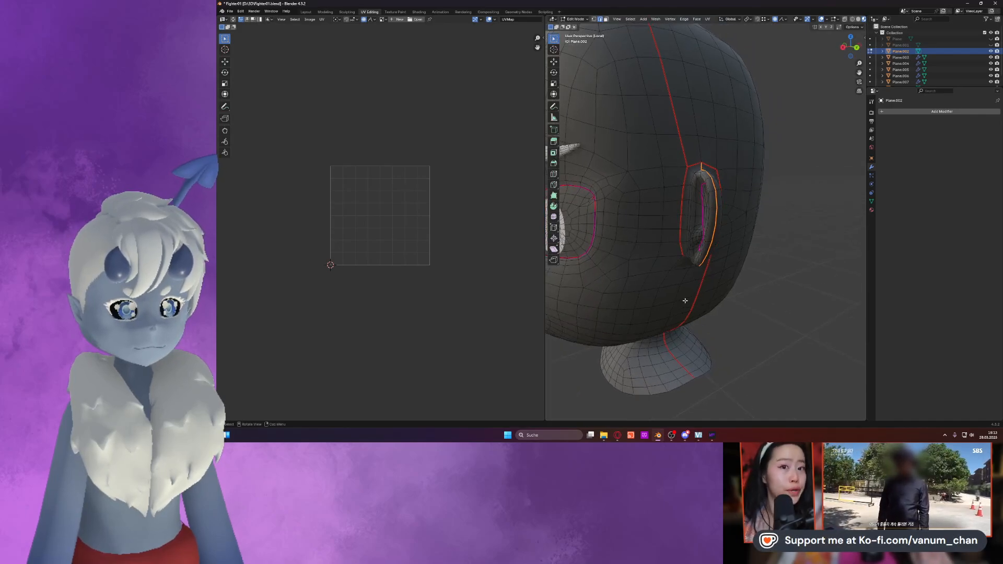
pyautogui.keyDown('alt'); pyautogui.keyDown('shift'); pyautogui.click(707, 176); pyautogui.keyUp('shift'); pyautogui.keyUp('alt')
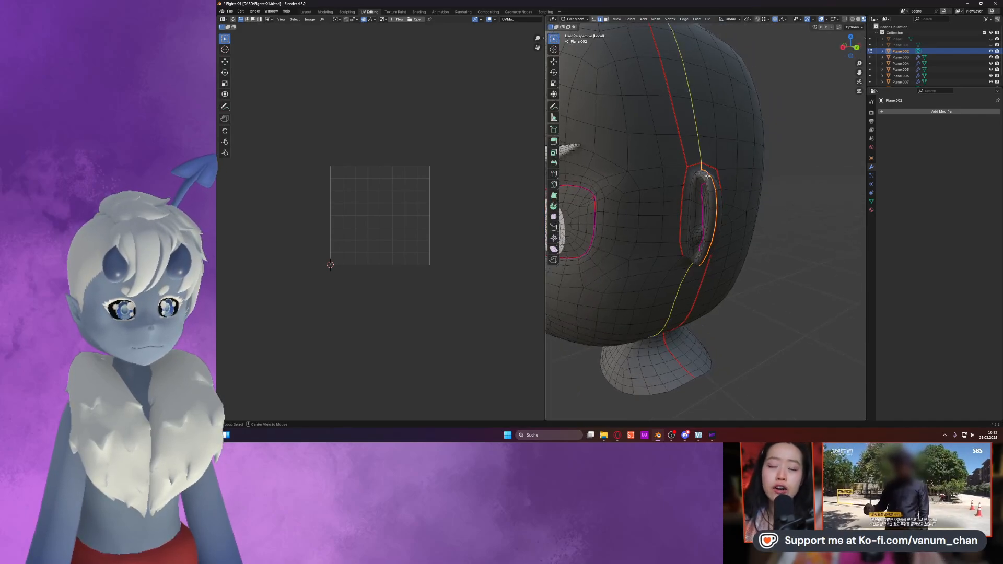
pyautogui.hotkey('ctrl', 'e')
pyautogui.click(690, 177)
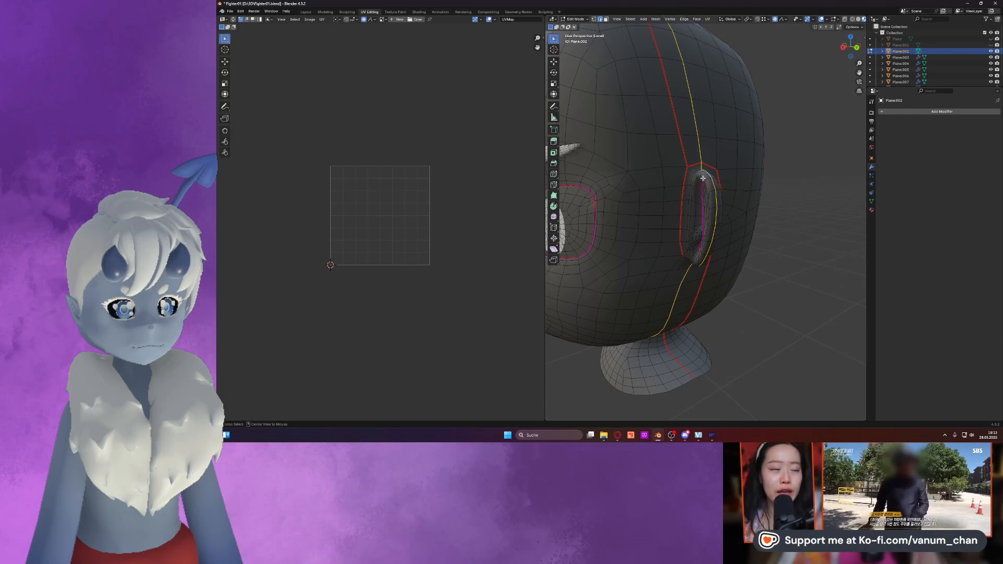
# Select the front rim edges of the character's left ear, connect them to the ear-base seam and mark them as a seam.
pyautogui.moveTo(703, 178); pyautogui.dragTo(708, 218, button='middle')
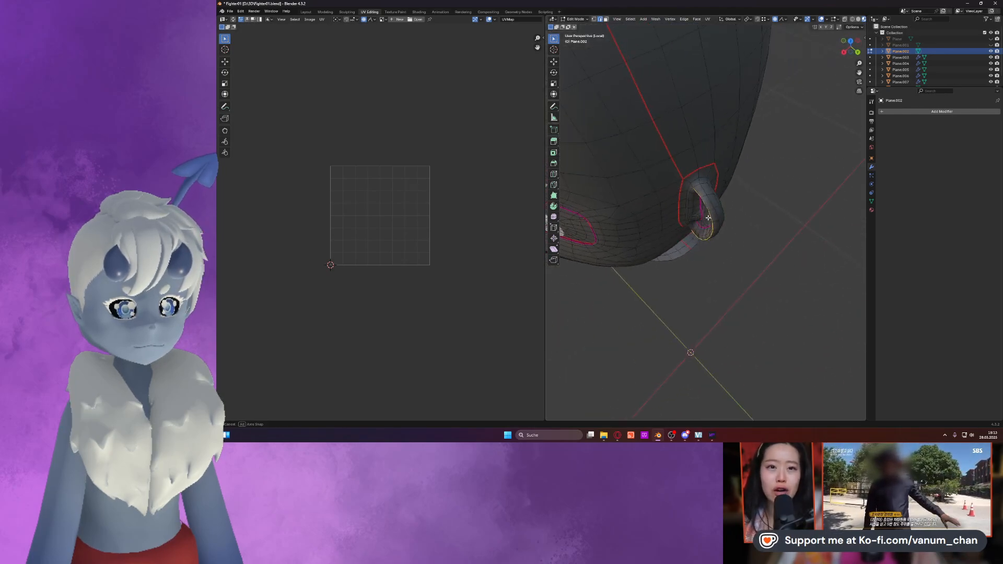
pyautogui.moveTo(691, 184); pyautogui.dragTo(689, 244, button='middle')
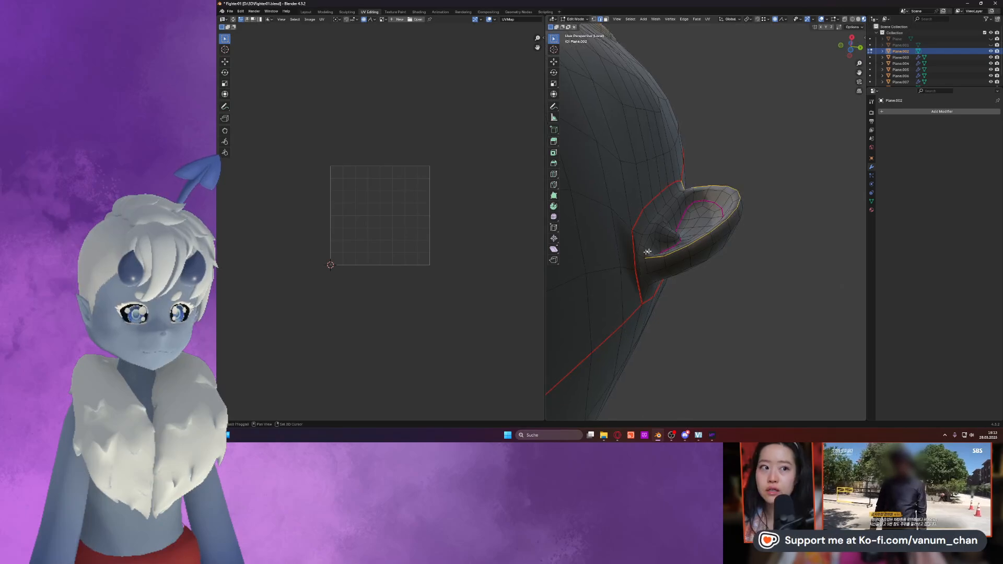
pyautogui.keyDown('shift'); pyautogui.click(641, 256); pyautogui.keyUp('shift')
pyautogui.keyDown('shift'); pyautogui.click(635, 247); pyautogui.keyUp('shift')
pyautogui.rightClick(634, 247)
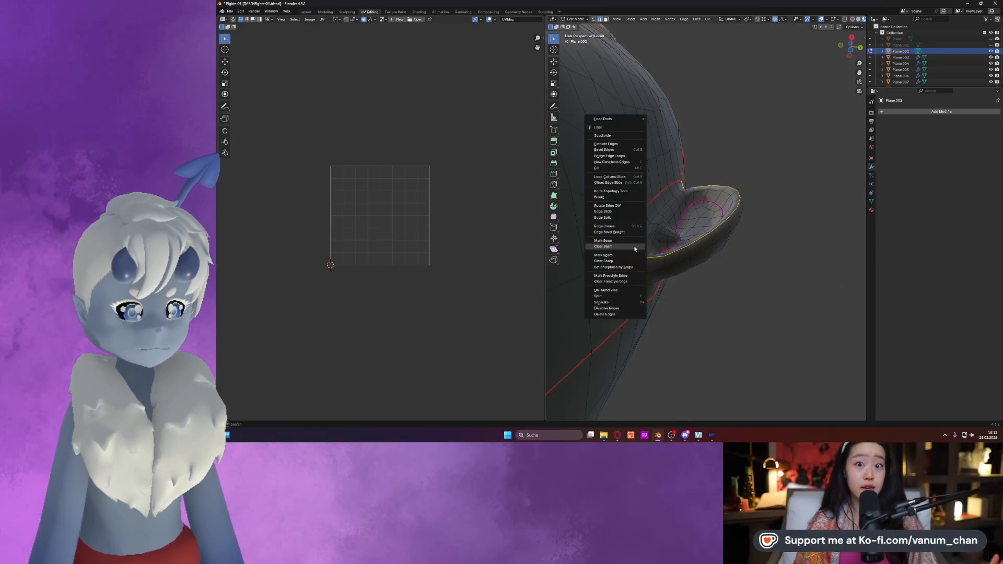
pyautogui.click(631, 241)
# Select the matching front rim edges of the character's right ear down to the ear-base seam and mark them as a seam.
pyautogui.moveTo(631, 241); pyautogui.dragTo(689, 231, button='middle')
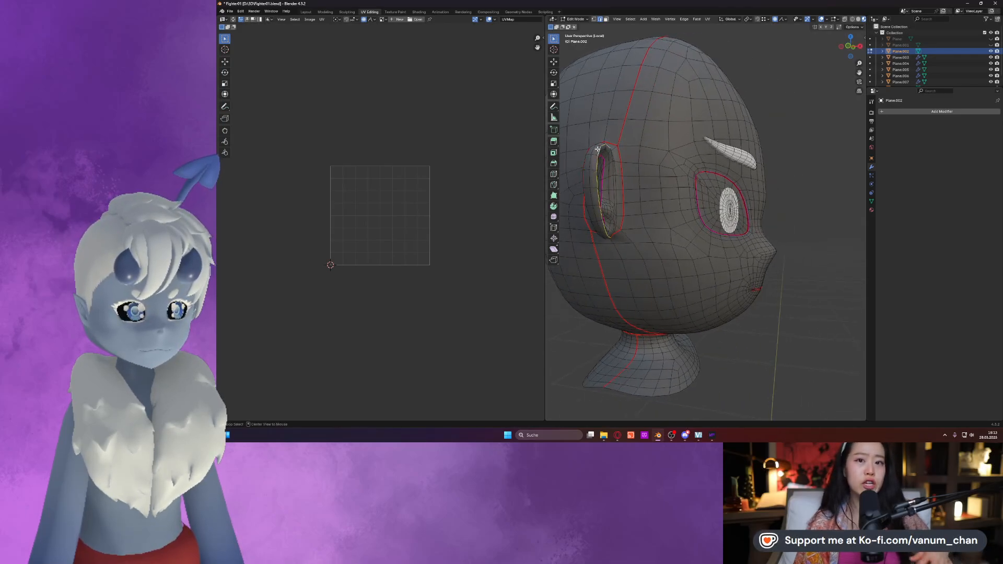
pyautogui.moveTo(598, 150); pyautogui.dragTo(612, 253, button='middle')
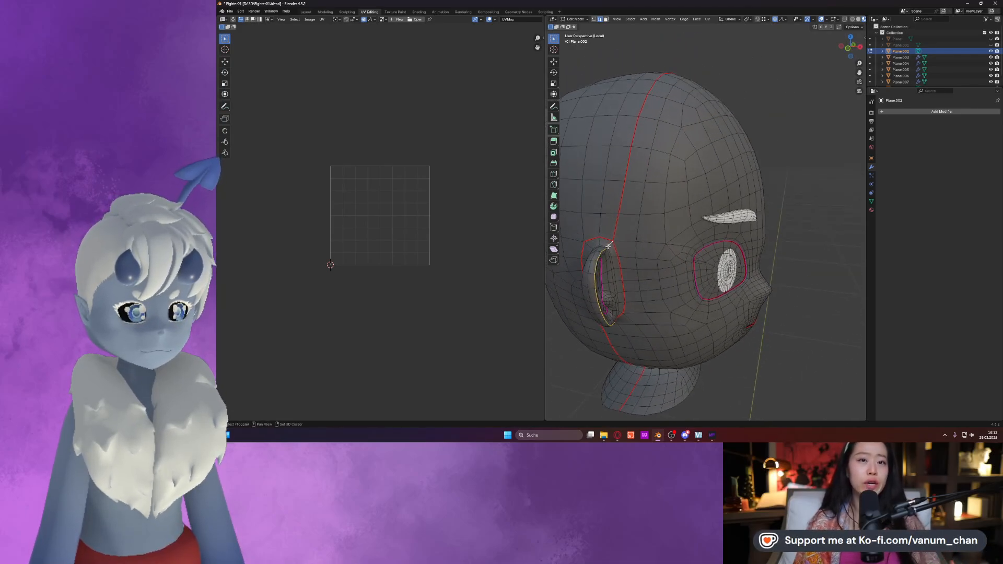
pyautogui.scroll(5, 607, 258)
pyautogui.keyDown('shift'); pyautogui.moveTo(606, 259); pyautogui.dragTo(766, 131, button='middle'); pyautogui.keyUp('shift')
pyautogui.moveTo(733, 90); pyautogui.dragTo(732, 287, button='middle')
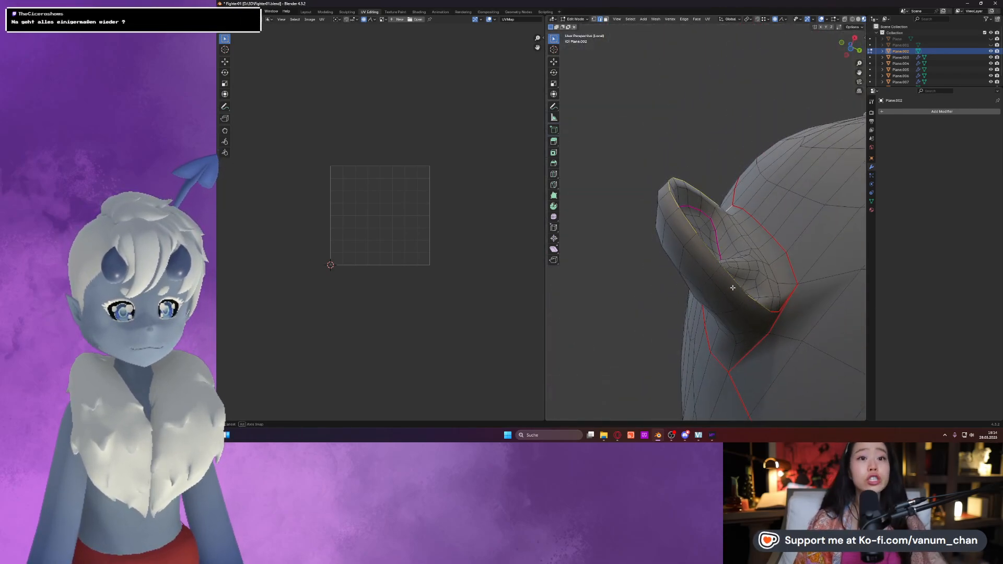
pyautogui.rightClick(777, 313)
pyautogui.click(774, 311)
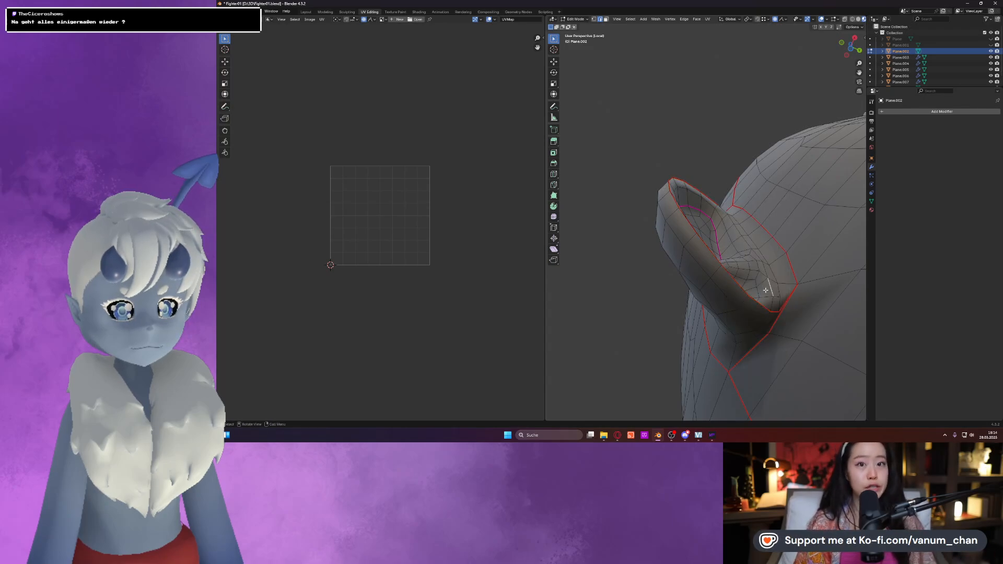
# Select the entire head mesh and return to Object Mode.
pyautogui.moveTo(769, 281); pyautogui.dragTo(757, 314, button='middle')
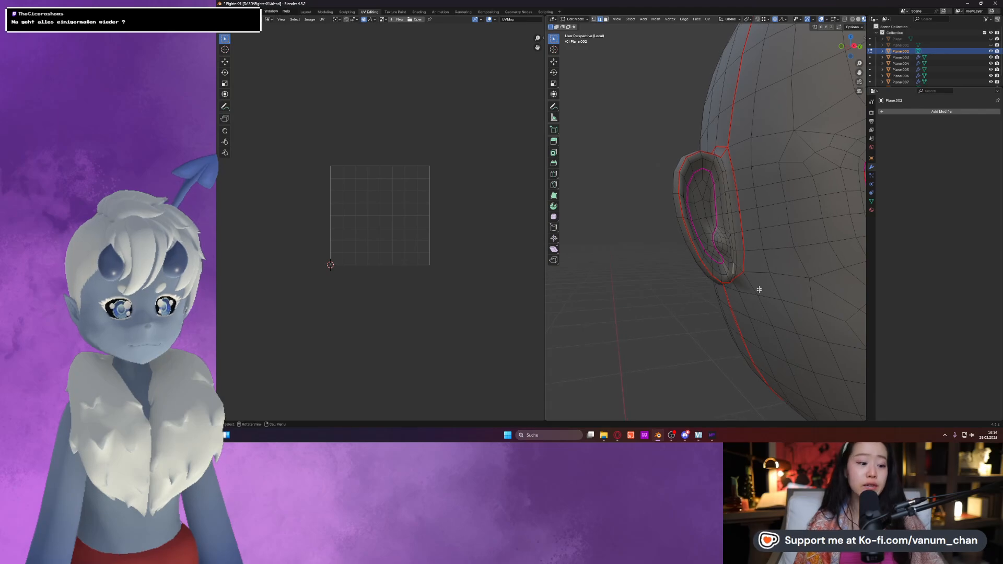
pyautogui.press('a')
pyautogui.rightClick(759, 284)
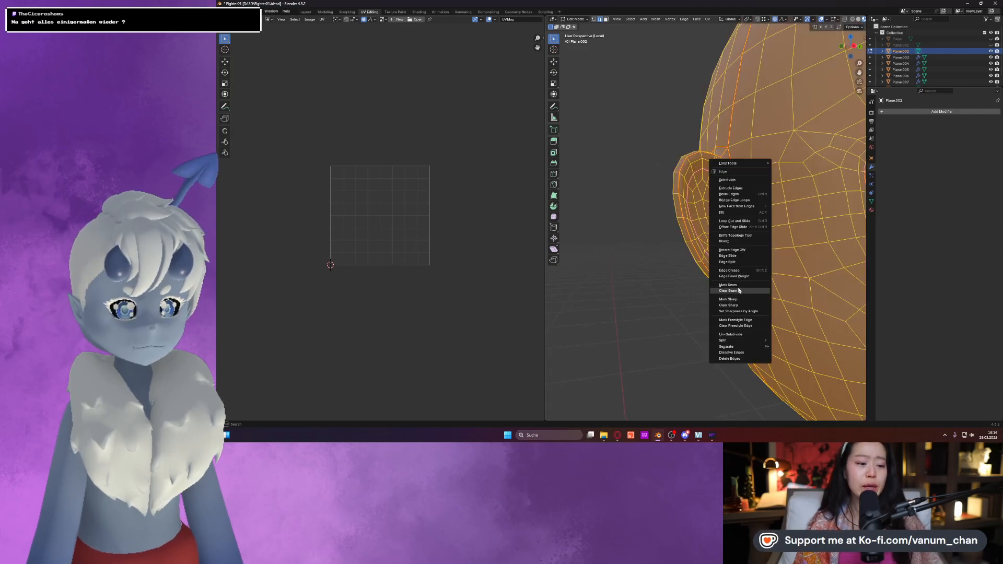
pyautogui.press('Tab')
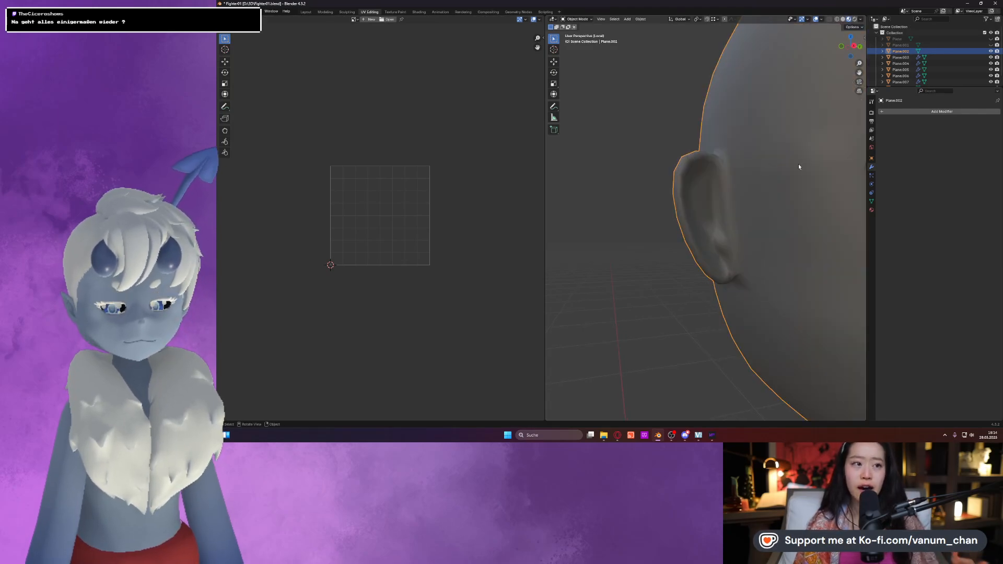
# Apply an edge crease factor of -1 to all edges of the head mesh and return to Object Mode.
pyautogui.press('Tab')
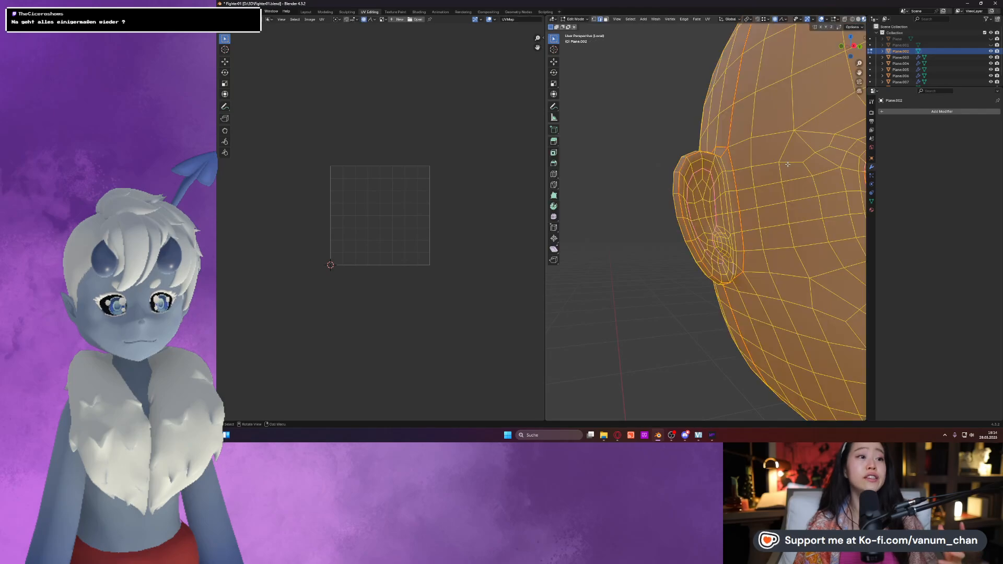
pyautogui.rightClick(741, 197)
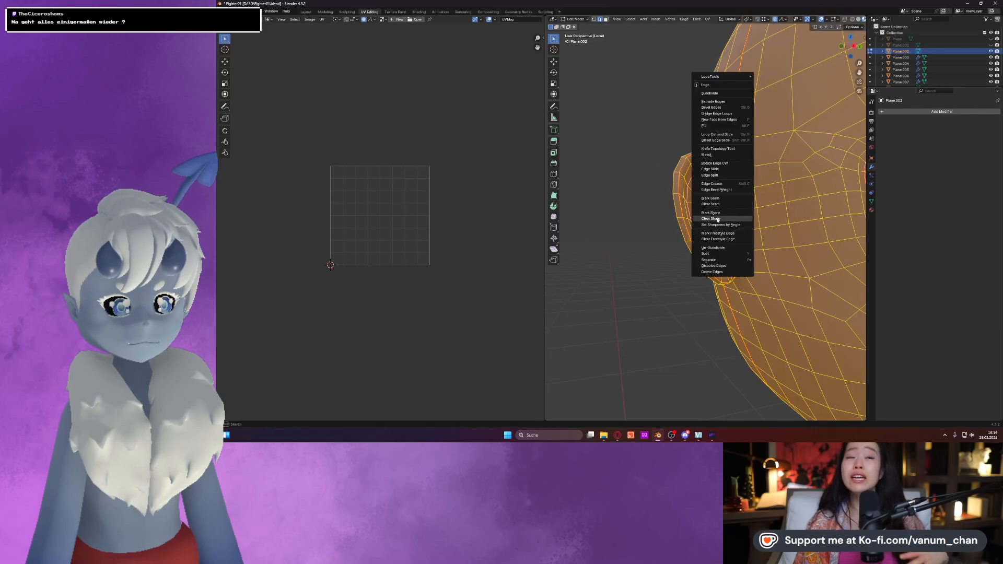
pyautogui.click(712, 183)
pyautogui.click(810, 186)
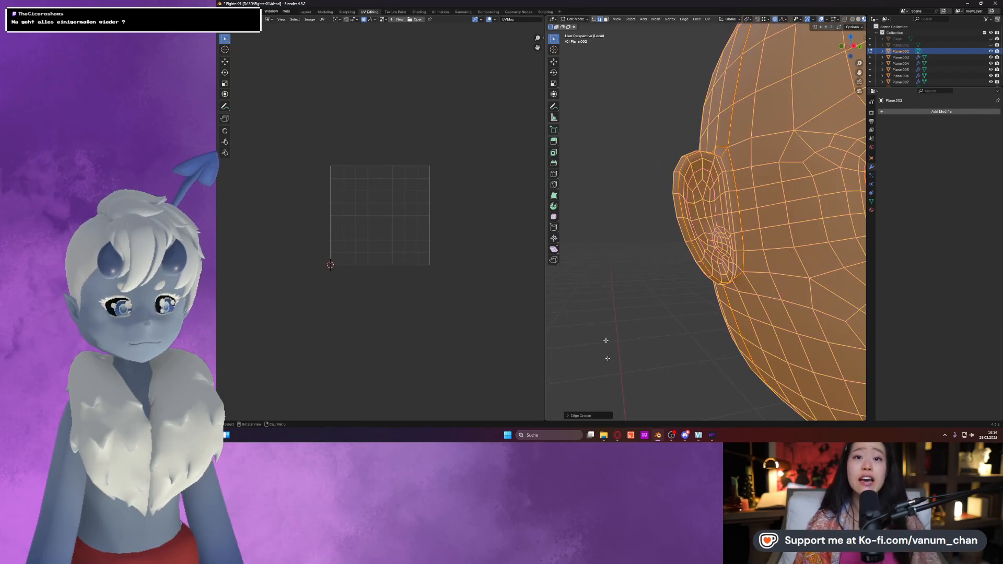
pyautogui.click(573, 415)
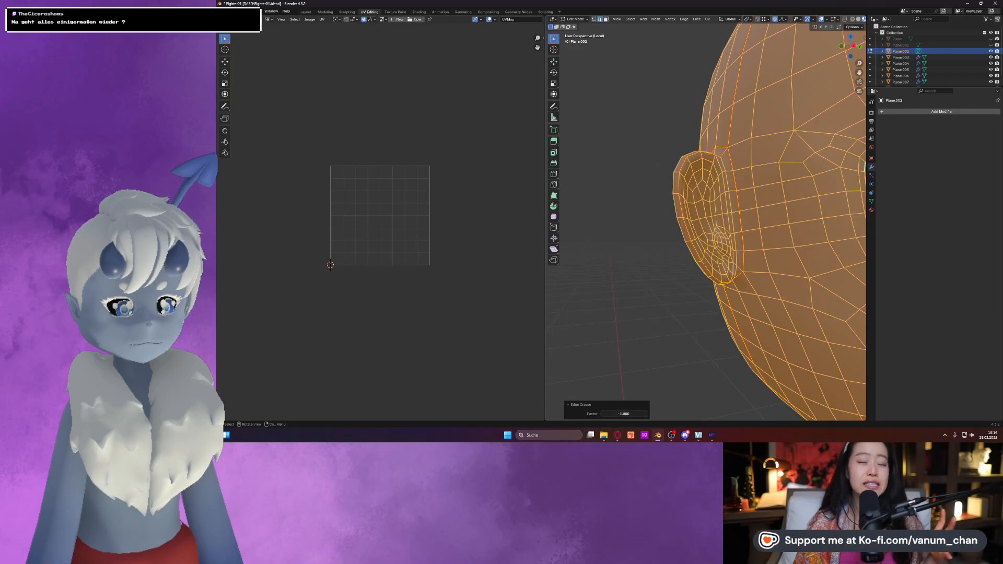
pyautogui.press('Tab')
# Select the edges along the small inner fold of the character's right ear, mark them as sharp and return to Object Mode.
pyautogui.moveTo(659, 263); pyautogui.dragTo(668, 263, button='middle')
pyautogui.scroll(-3, 685, 263)
pyautogui.scroll(6, 717, 215)
pyautogui.press('Tab')
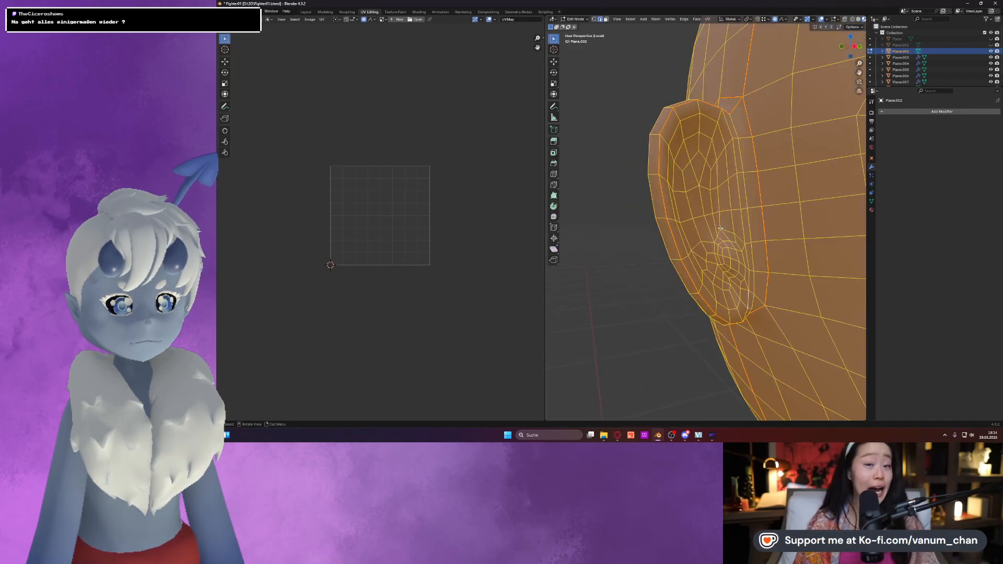
pyautogui.click(719, 231)
pyautogui.scroll(4, 720, 233)
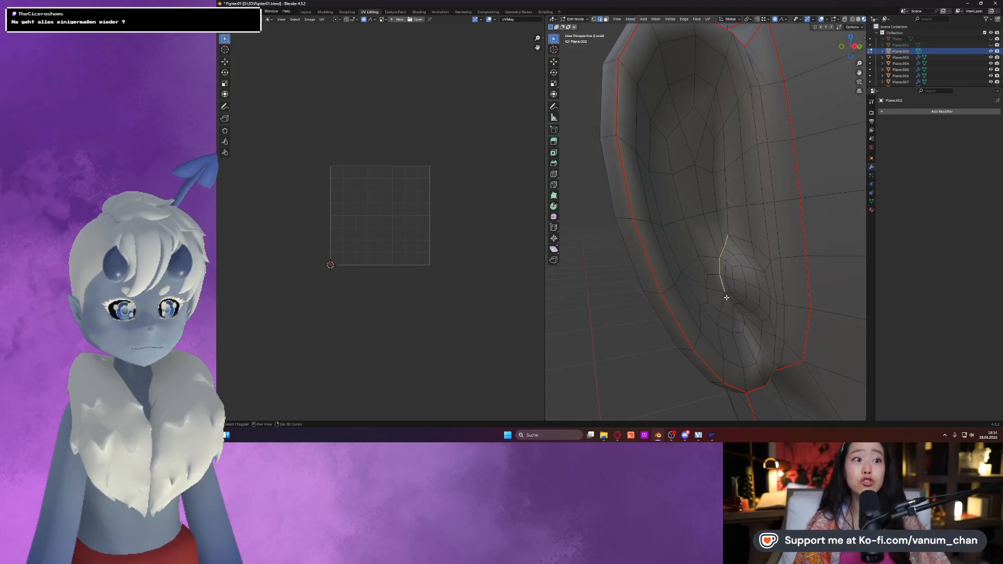
pyautogui.moveTo(741, 235); pyautogui.dragTo(710, 233, button='middle')
pyautogui.rightClick(717, 232)
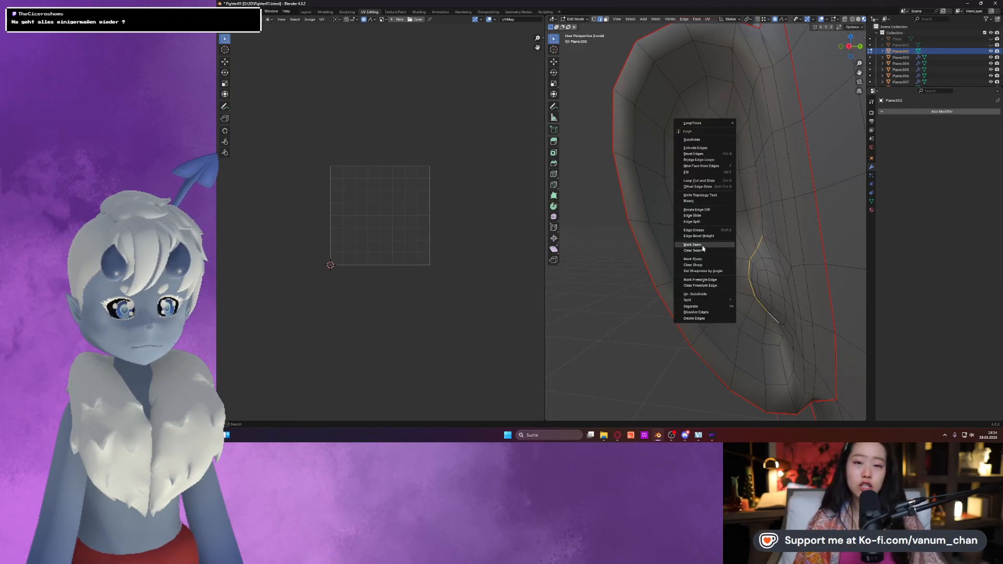
pyautogui.click(705, 244)
pyautogui.press('Tab')
# Select the matching inner fold edges of the character's left ear, mark them as sharp and return to Object Mode.
pyautogui.moveTo(710, 243); pyautogui.dragTo(801, 220, button='middle')
pyautogui.scroll(-5, 802, 220)
pyautogui.press('Tab')
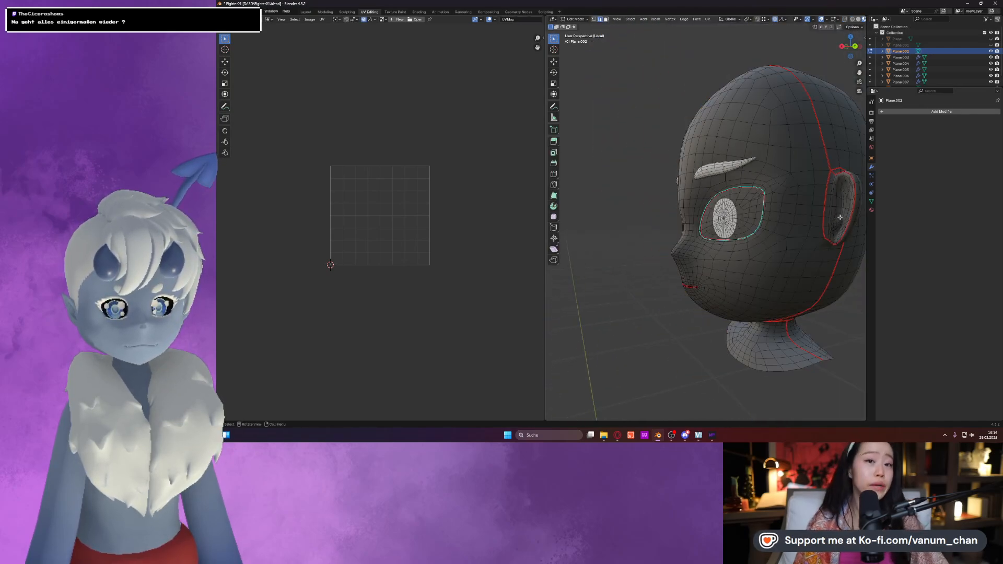
pyautogui.scroll(9, 841, 216)
pyautogui.keyDown('shift'); pyautogui.moveTo(840, 217); pyautogui.dragTo(767, 235, button='middle'); pyautogui.keyUp('shift')
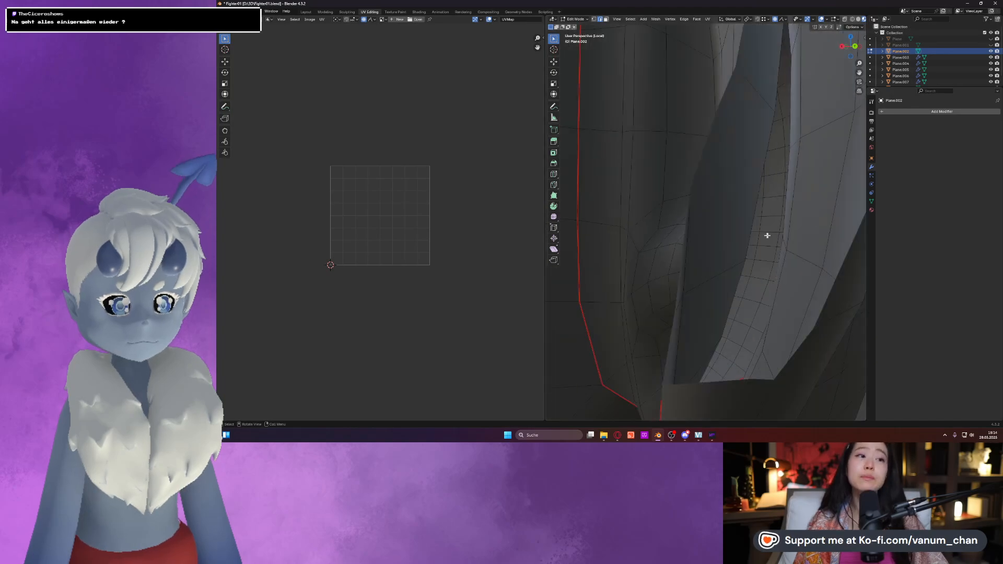
pyautogui.moveTo(617, 211); pyautogui.dragTo(636, 210, button='middle')
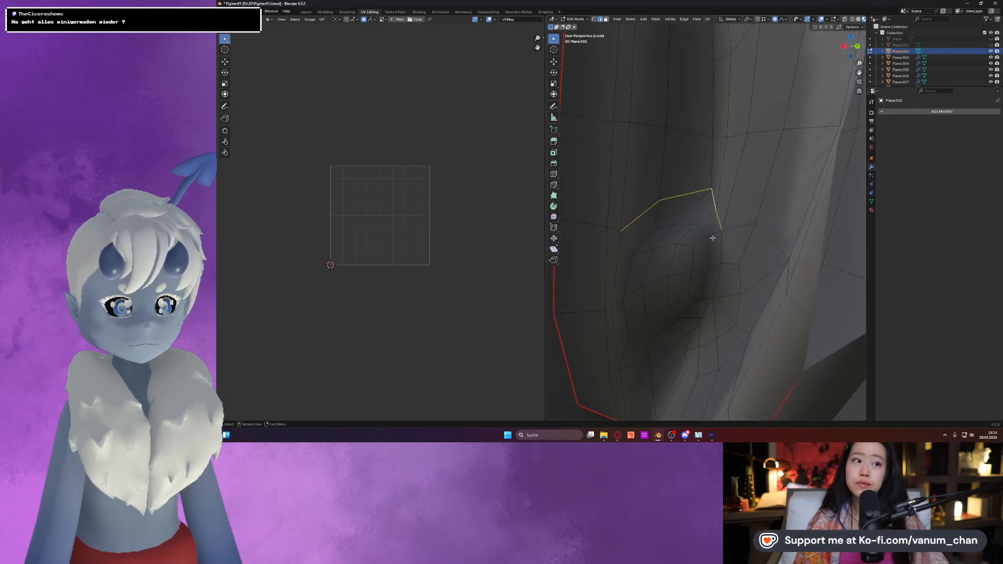
pyautogui.moveTo(713, 206); pyautogui.dragTo(699, 313, button='middle')
pyautogui.keyDown('shift'); pyautogui.click(672, 363); pyautogui.keyUp('shift')
pyautogui.scroll(-8, 673, 357)
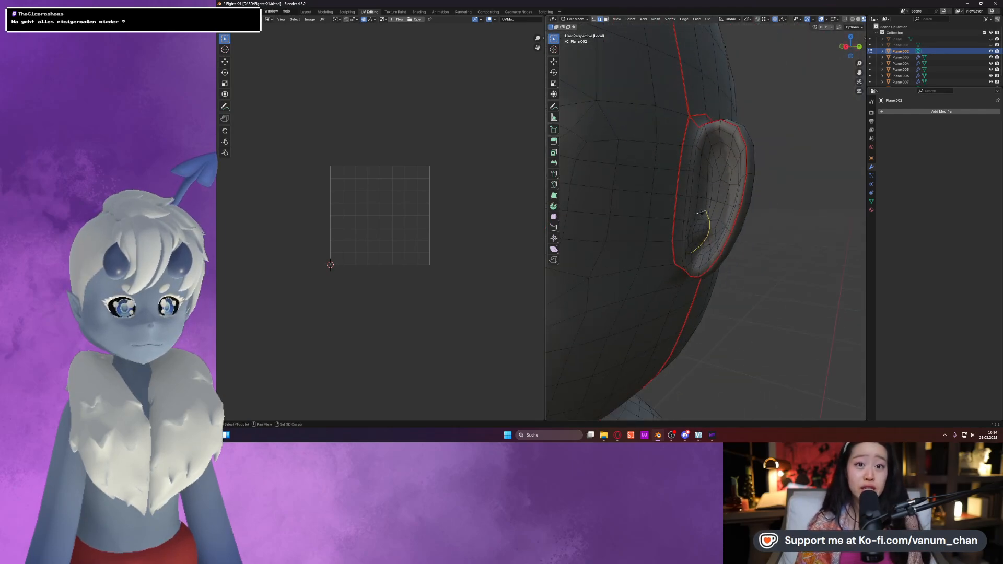
pyautogui.scroll(-6, 702, 212)
pyautogui.moveTo(640, 249); pyautogui.dragTo(714, 214, button='middle')
pyautogui.scroll(-4, 689, 244)
pyautogui.scroll(6, 714, 212)
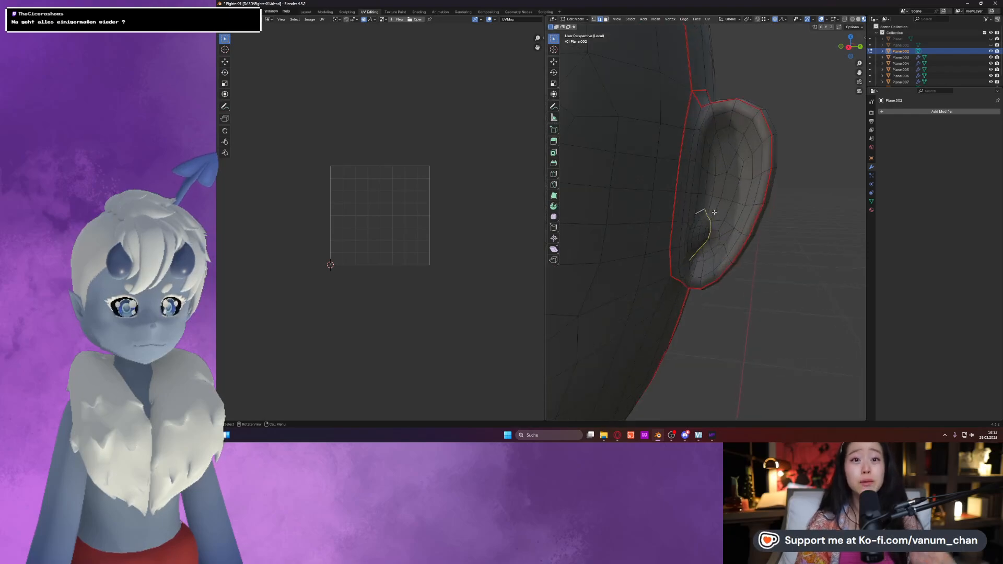
pyautogui.scroll(4, 714, 212)
pyautogui.rightClick(696, 203)
pyautogui.click(696, 203)
pyautogui.press('Tab')
# Select the distorted faces behind the outer corner of the left eye's rim and delete them.
pyautogui.scroll(-8, 695, 243)
pyautogui.scroll(-4, 694, 242)
pyautogui.moveTo(679, 246); pyautogui.dragTo(719, 241, button='middle')
pyautogui.scroll(4, 718, 241)
pyautogui.press('Tab')
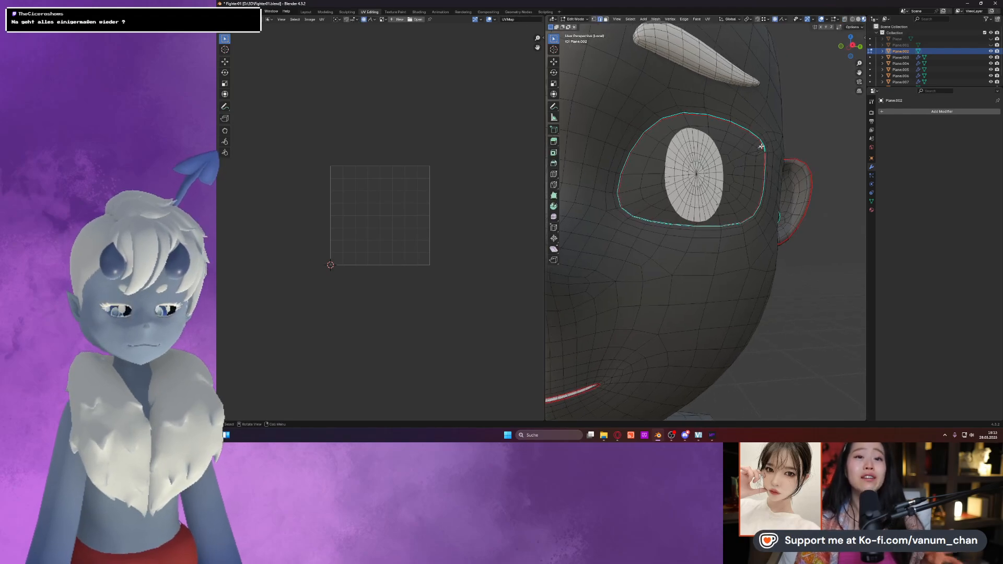
pyautogui.scroll(6, 761, 146)
pyautogui.moveTo(700, 210); pyautogui.dragTo(691, 244, button='middle')
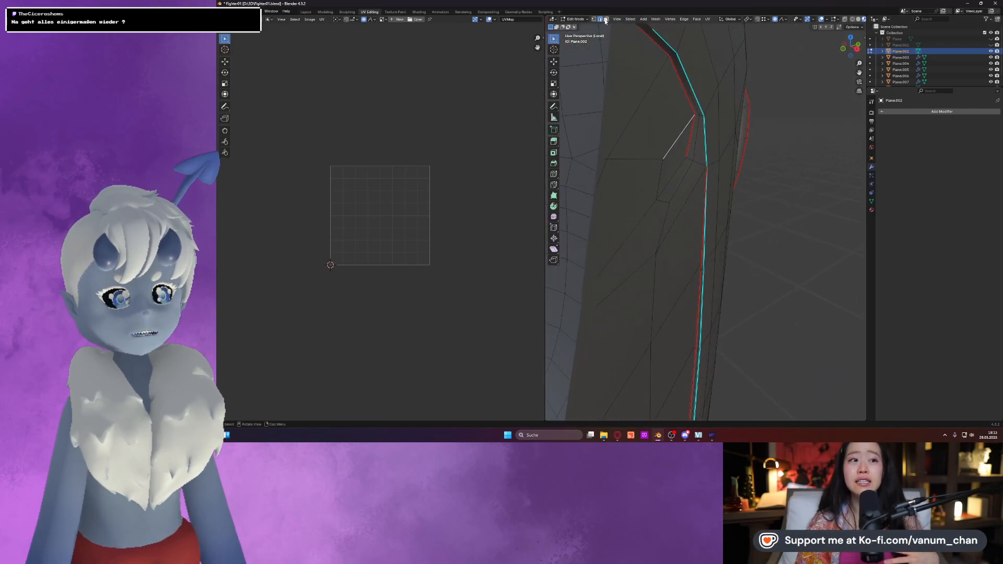
pyautogui.click(684, 189)
pyautogui.keyDown('shift'); pyautogui.click(684, 192); pyautogui.keyUp('shift')
pyautogui.click(693, 204)
pyautogui.keyDown('shift'); pyautogui.click(682, 187); pyautogui.keyUp('shift')
pyautogui.keyDown('shift'); pyautogui.click(681, 181); pyautogui.keyUp('shift')
pyautogui.press('x')
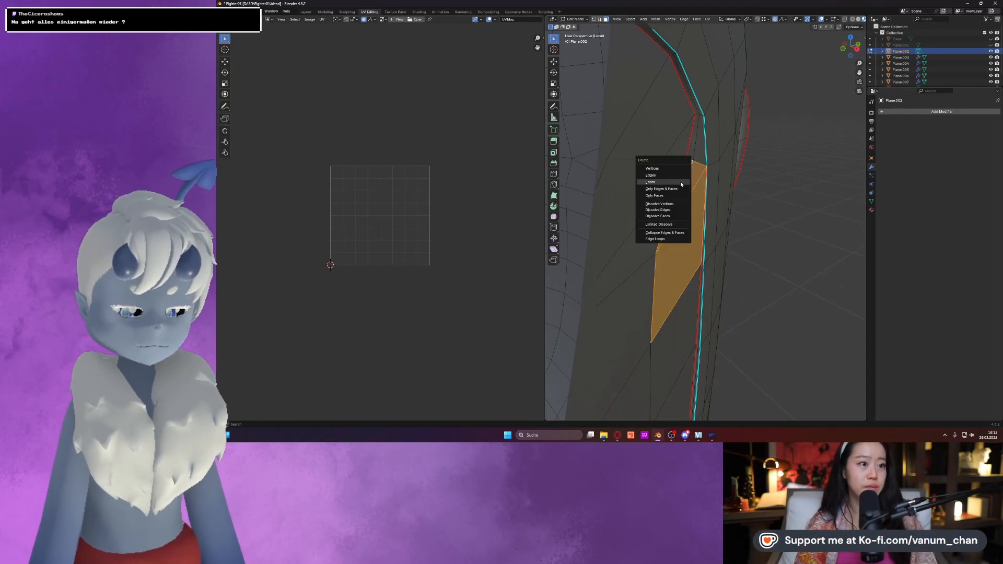
pyautogui.click(680, 181)
pyautogui.moveTo(685, 245); pyautogui.dragTo(694, 197, button='middle')
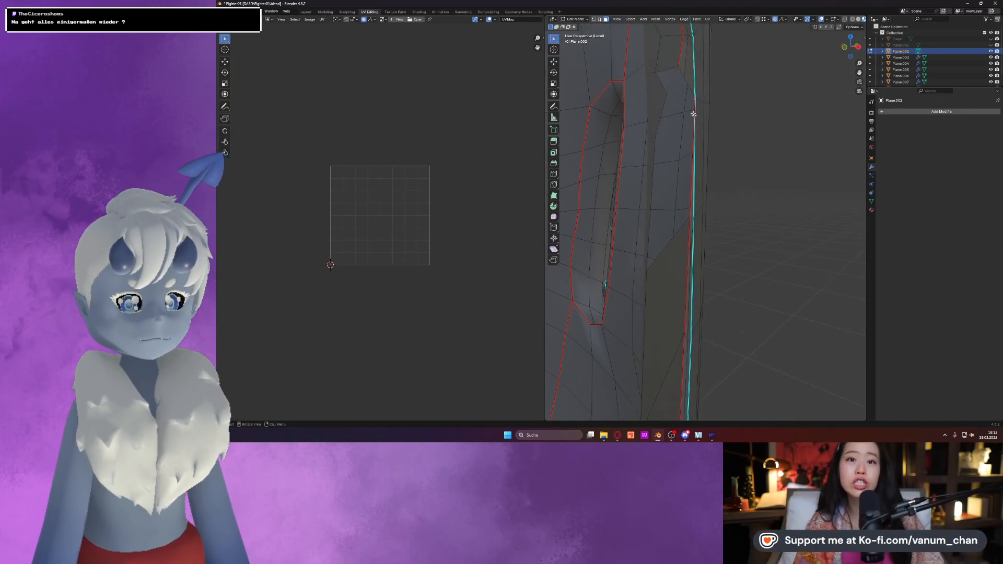
pyautogui.moveTo(687, 240); pyautogui.dragTo(669, 48, button='middle')
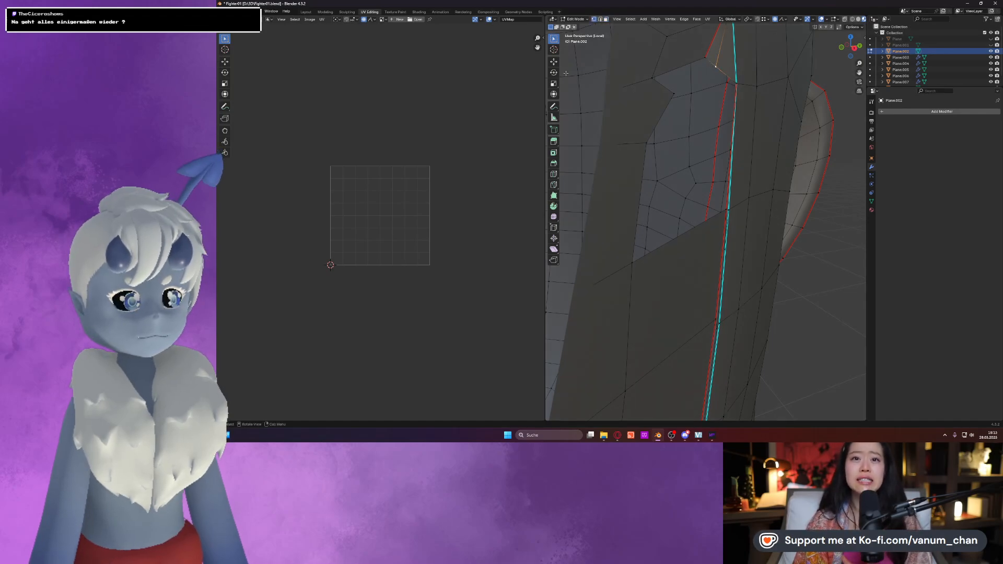
# Try the Vertex Slide tool at the left eye's outer corner and undo the face deletion there.
pyautogui.click(555, 227)
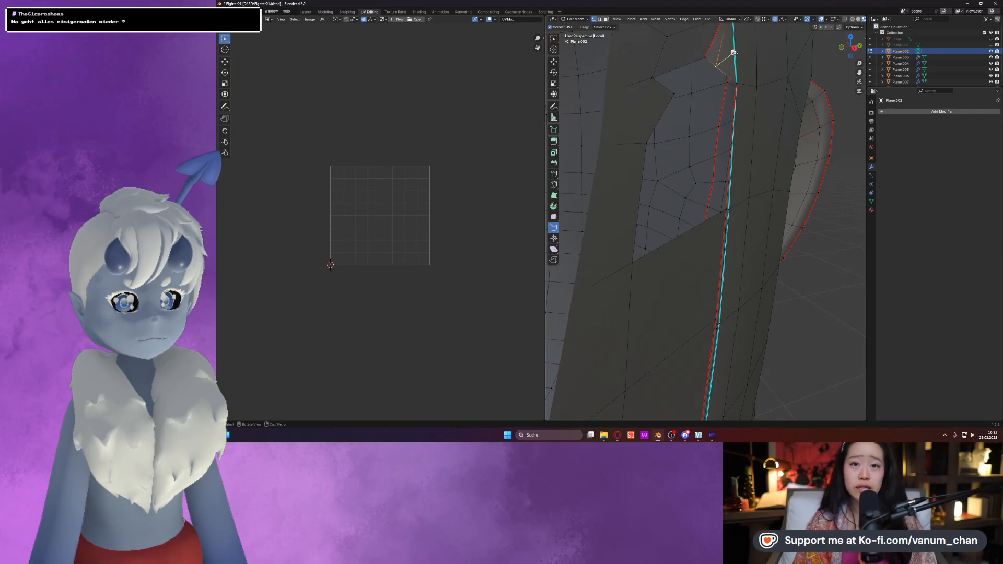
pyautogui.moveTo(557, 225); pyautogui.dragTo(562, 242)
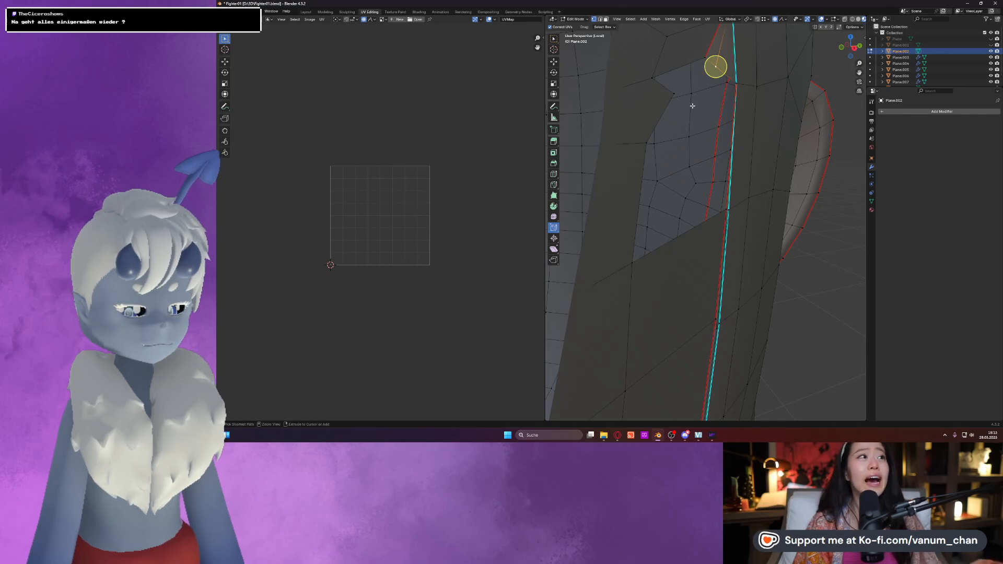
pyautogui.hotkey('ctrl', 'z')
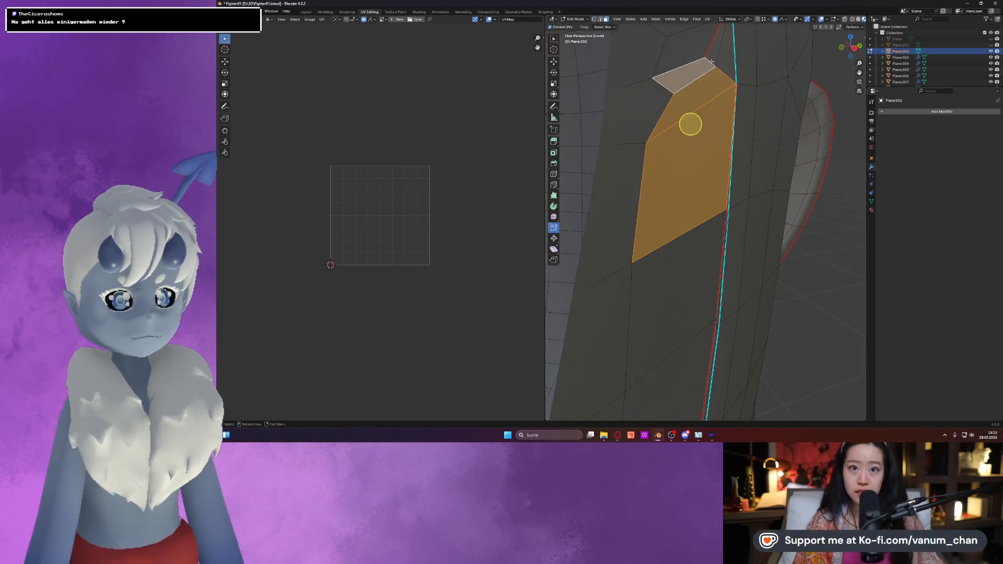
# Slide the inner vertex at the left eye's outer corner along its edge up to the eye rim.
pyautogui.moveTo(740, 170); pyautogui.dragTo(712, 163, button='middle')
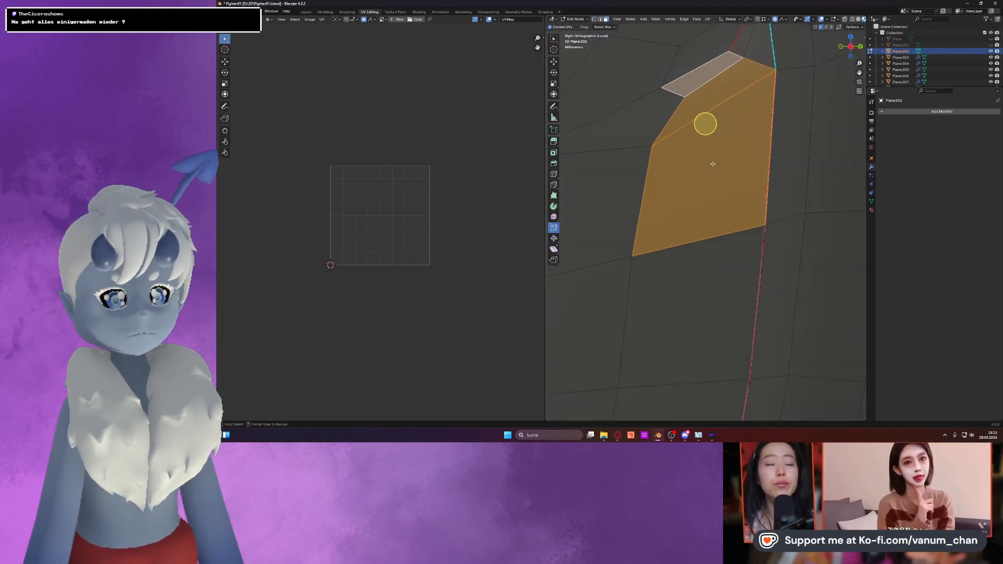
pyautogui.scroll(-7, 711, 163)
pyautogui.click(594, 20)
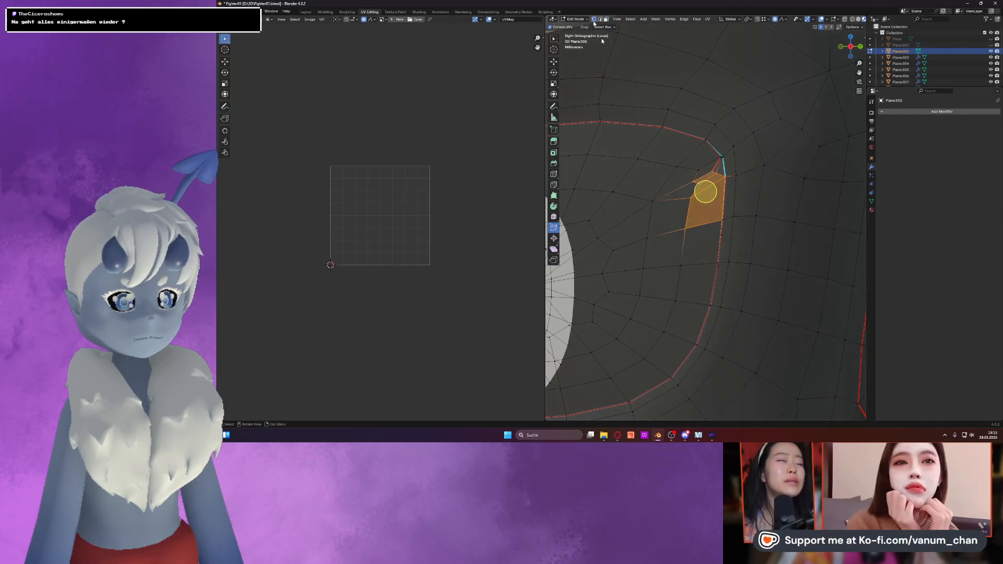
pyautogui.scroll(2, 687, 158)
pyautogui.click(720, 153)
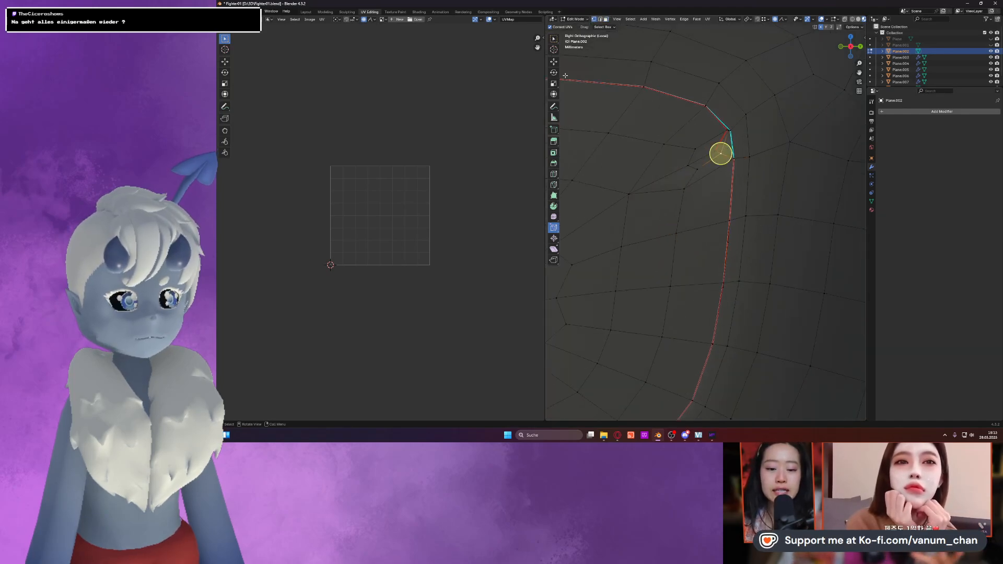
pyautogui.hotkey('shift', 'v')
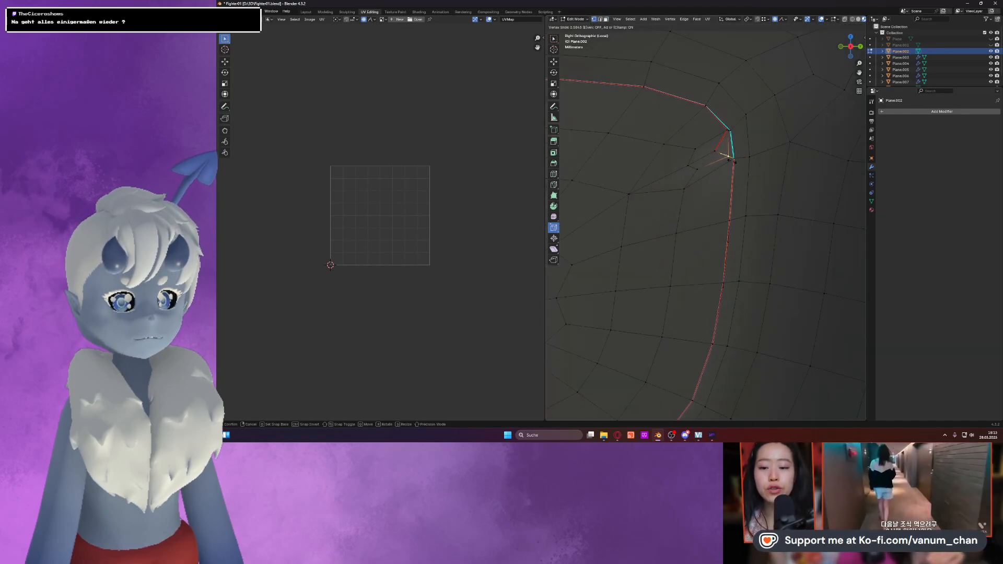
pyautogui.click(736, 162)
pyautogui.scroll(4, 732, 125)
pyautogui.keyDown('shift'); pyautogui.moveTo(731, 100); pyautogui.dragTo(750, 181, button='middle'); pyautogui.keyUp('shift')
pyautogui.scroll(-2, 750, 181)
pyautogui.hotkey('shift', 'v')
pyautogui.click(766, 171)
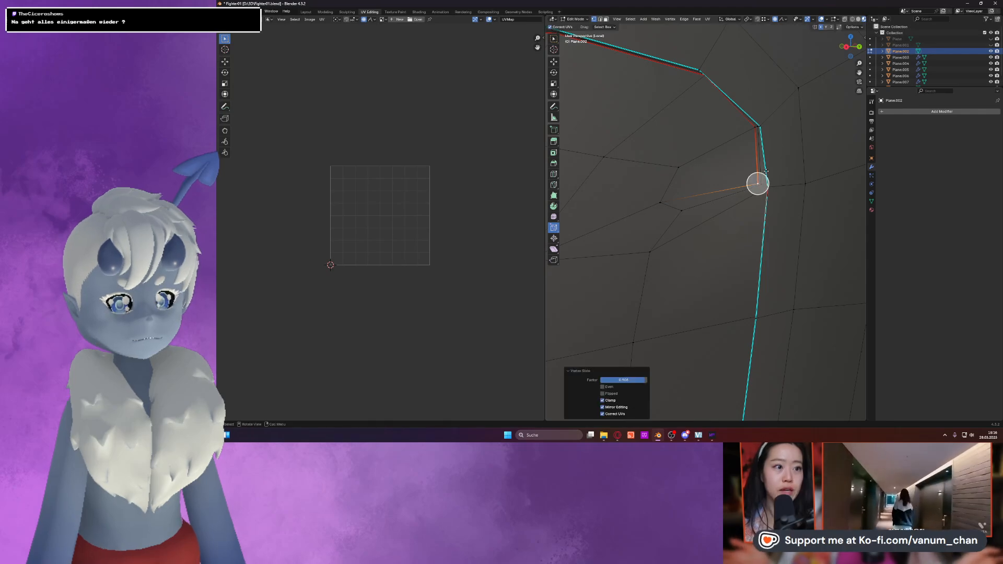
# Move the inner vertex at the left eye's outer corner slightly outward, close to the rim edge.
pyautogui.click(557, 61)
pyautogui.scroll(1, 791, 177)
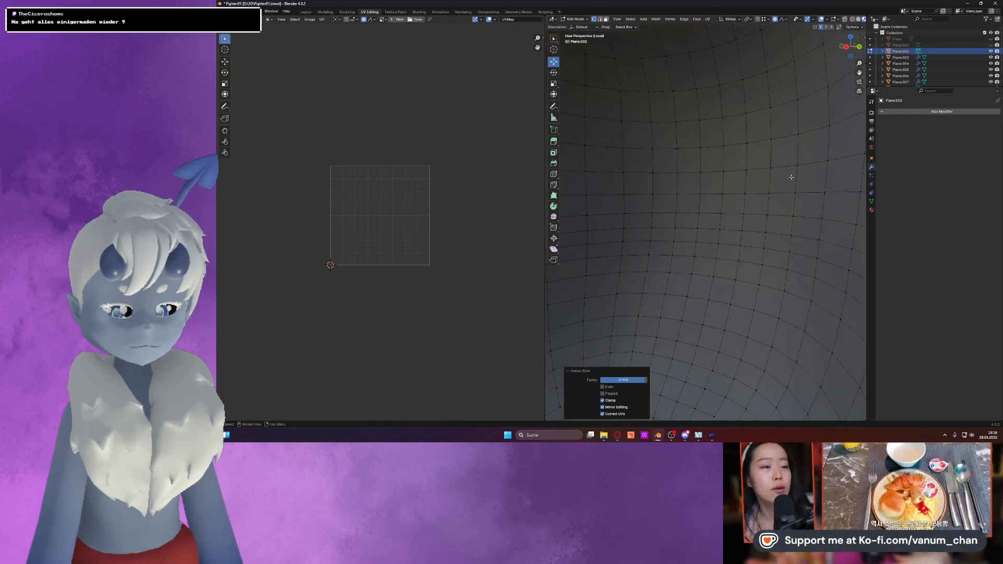
pyautogui.scroll(-2, 792, 177)
pyautogui.scroll(2, 754, 229)
pyautogui.moveTo(754, 228); pyautogui.dragTo(775, 163, button='middle')
pyautogui.moveTo(713, 227); pyautogui.dragTo(719, 228)
pyautogui.hotkey('ctrl', 'z')
pyautogui.click(709, 220)
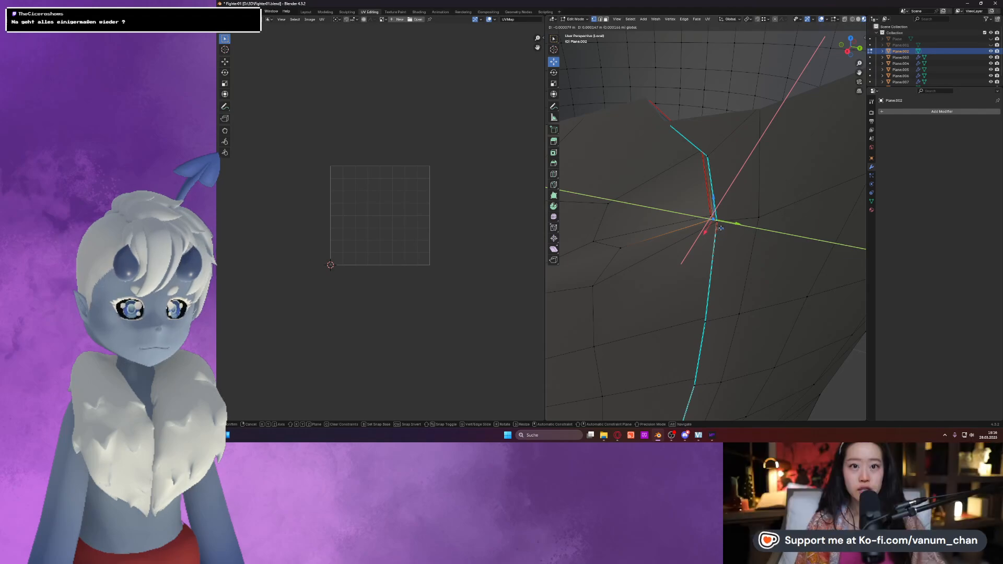
pyautogui.moveTo(721, 226); pyautogui.dragTo(721, 226)
pyautogui.moveTo(721, 227); pyautogui.dragTo(743, 212, button='middle')
# Select the two inner faces directly below the left eye's outer corner and delete them.
pyautogui.keyDown('shift'); pyautogui.moveTo(717, 265); pyautogui.dragTo(710, 253, button='middle'); pyautogui.keyUp('shift')
pyautogui.click(605, 20)
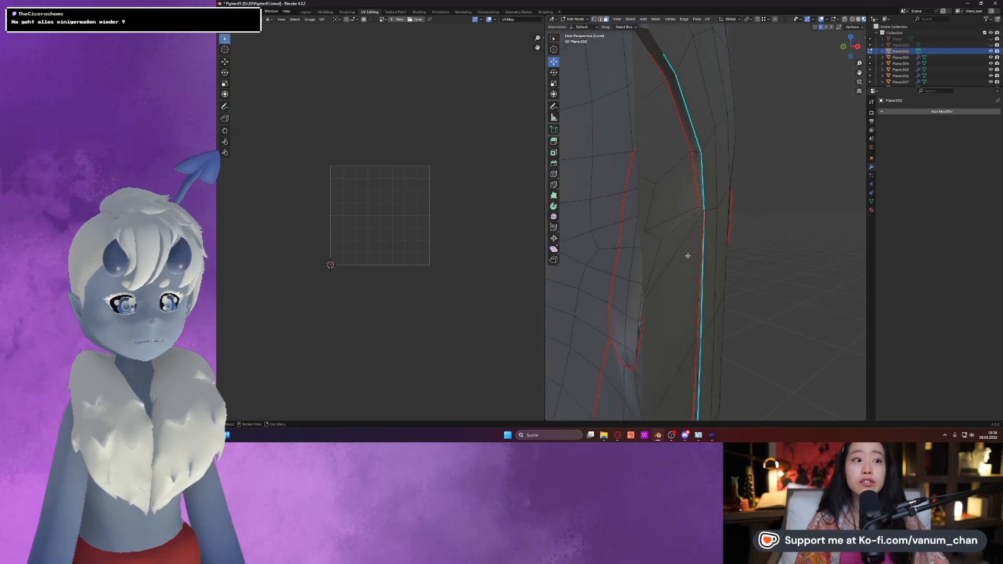
pyautogui.click(693, 230)
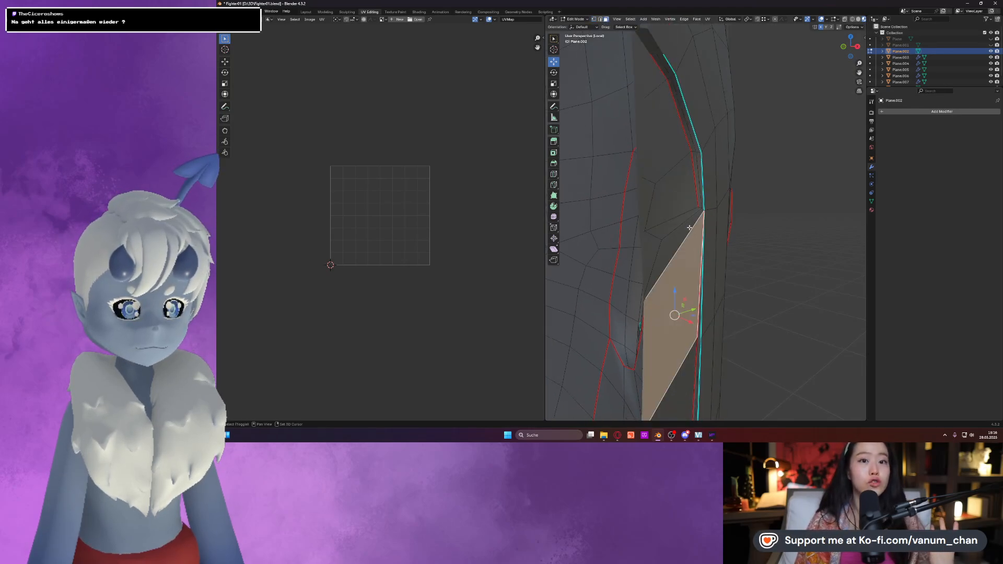
pyautogui.keyDown('shift'); pyautogui.click(689, 227); pyautogui.keyUp('shift')
pyautogui.press('x')
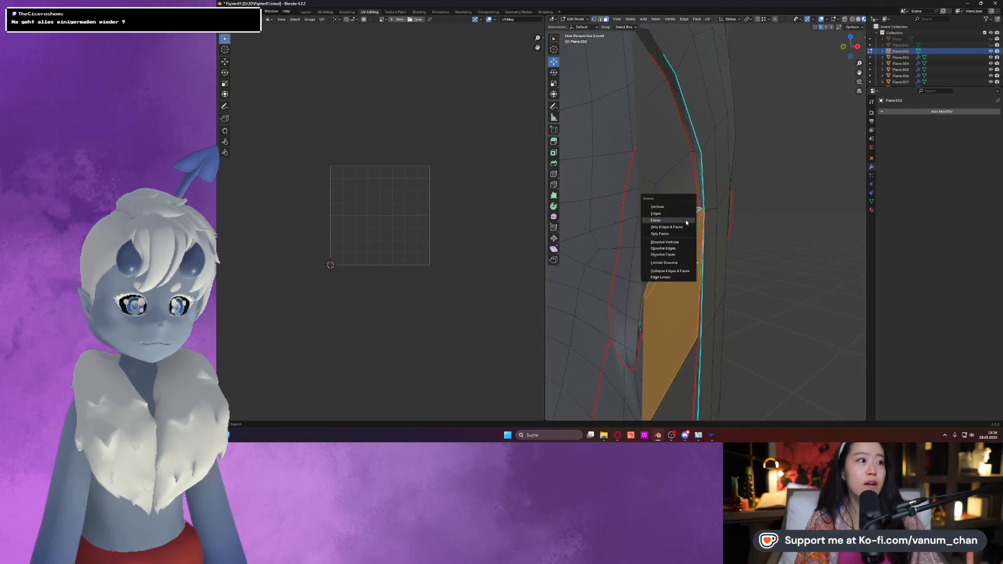
pyautogui.click(686, 220)
pyautogui.moveTo(676, 330); pyautogui.dragTo(699, 254, button='middle')
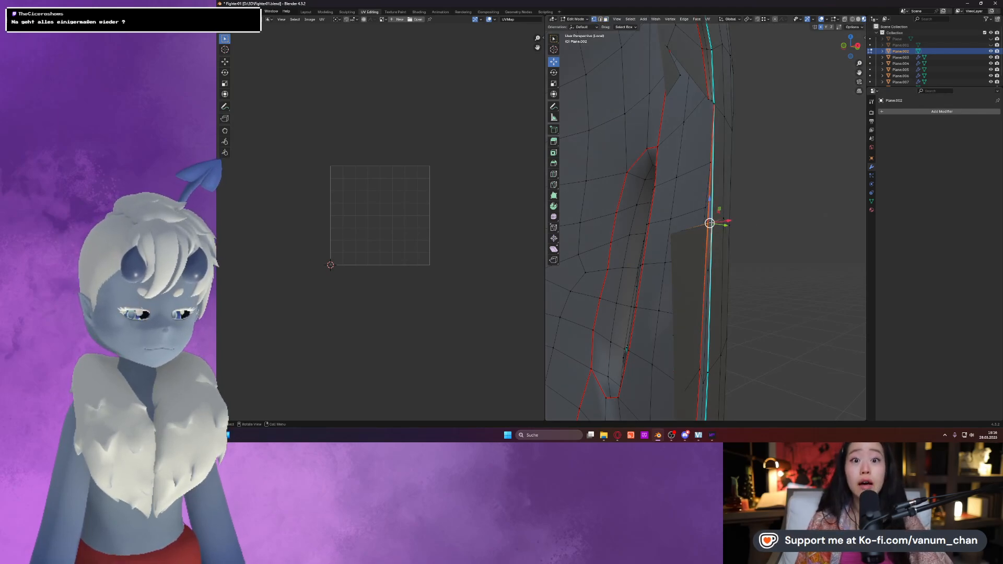
# Try to add a loop cut along the left eye's rim beside the deleted faces, and return to the Move tool.
pyautogui.moveTo(656, 215); pyautogui.dragTo(659, 211, button='middle')
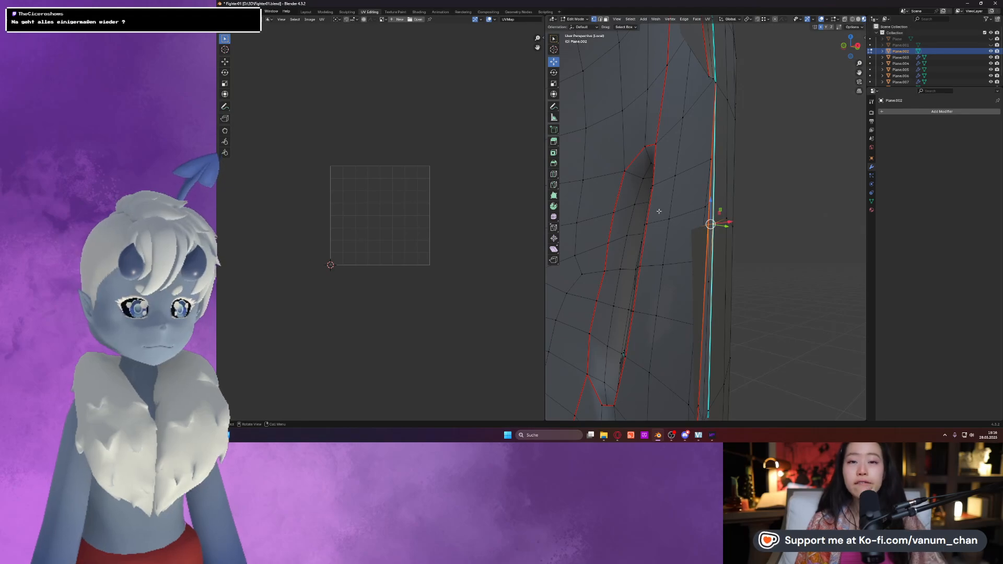
pyautogui.click(554, 174)
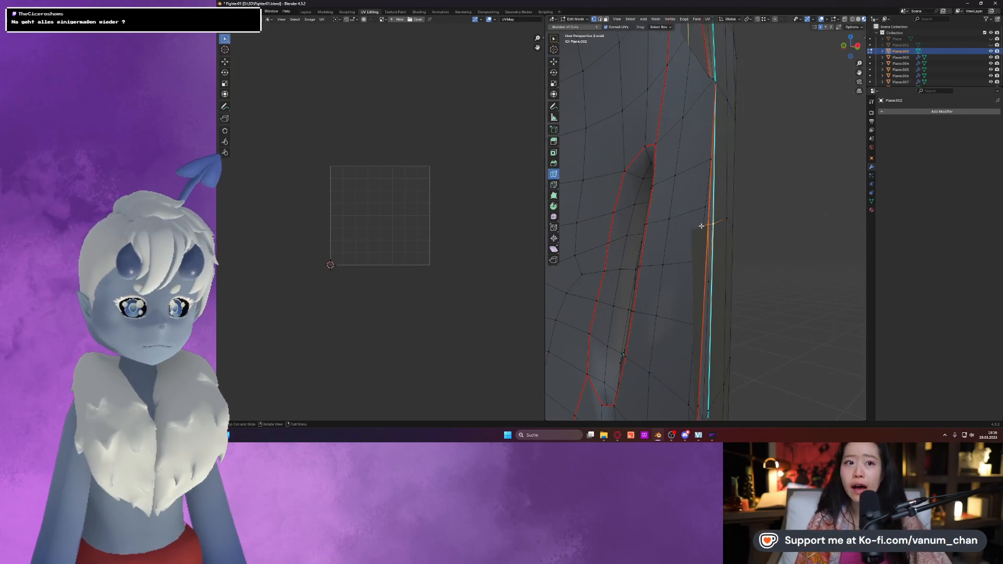
pyautogui.click(710, 225)
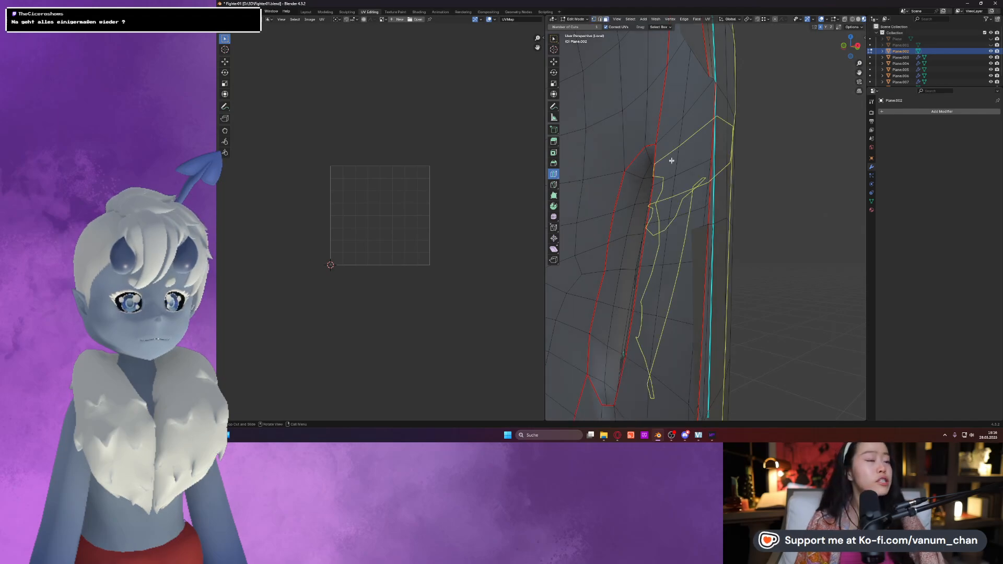
pyautogui.click(554, 62)
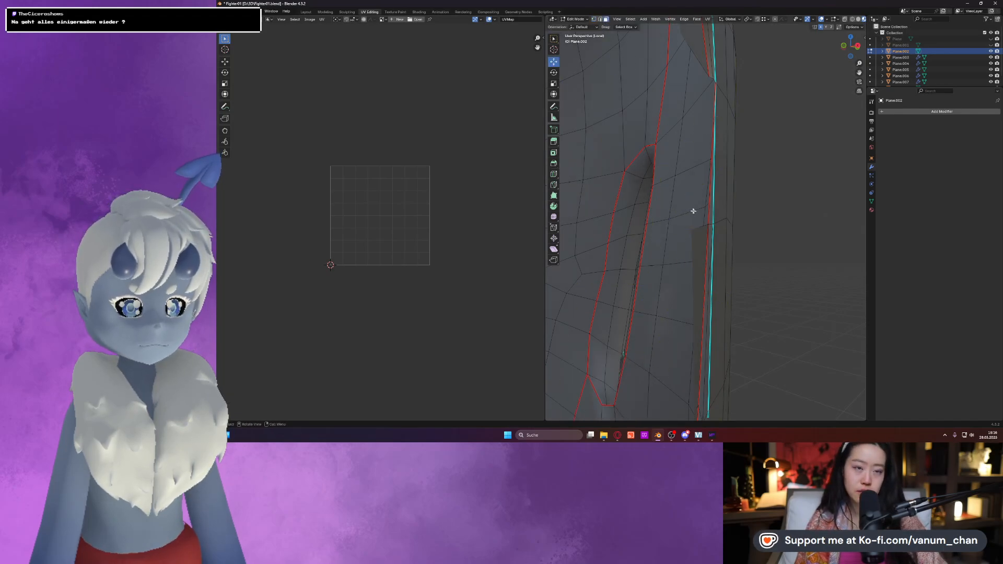
# Select the narrow face along the left eye's outer rim and delete it.
pyautogui.click(712, 212)
pyautogui.press('x')
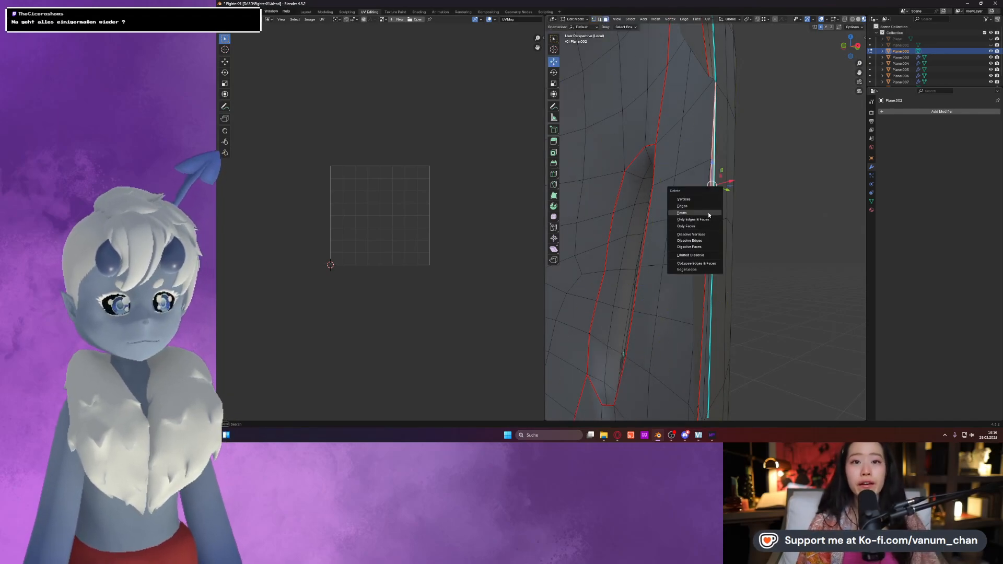
pyautogui.click(701, 213)
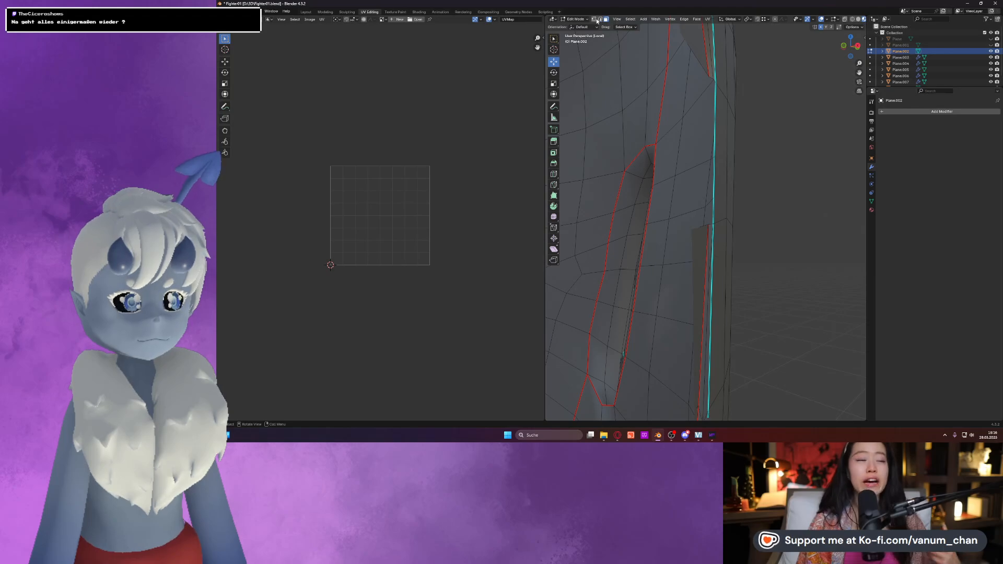
# Merge the two neighbouring vertices at the lower end of the left eye's rim gap at the last selected one.
pyautogui.click(707, 277)
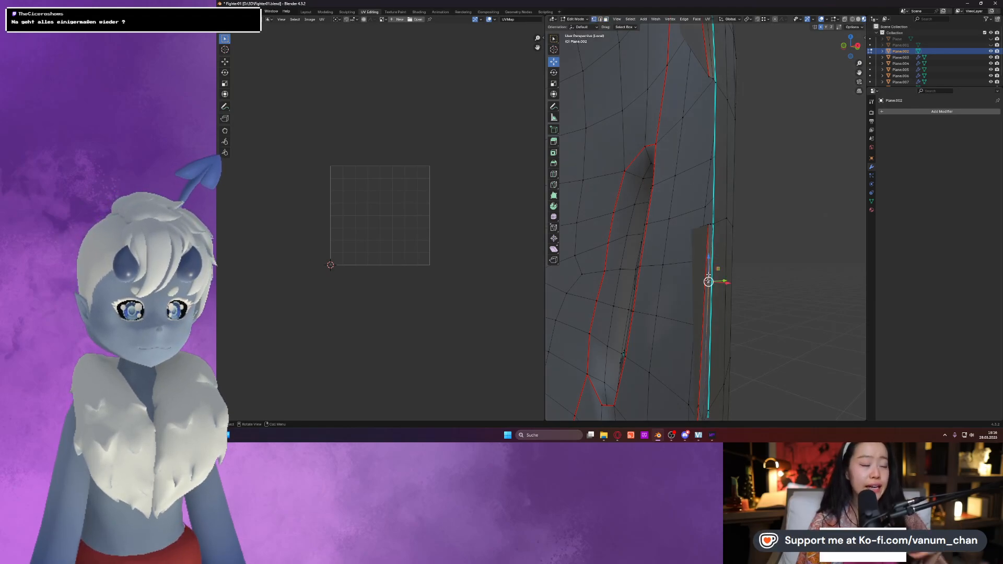
pyautogui.keyDown('shift'); pyautogui.click(709, 225); pyautogui.keyUp('shift')
pyautogui.press('m')
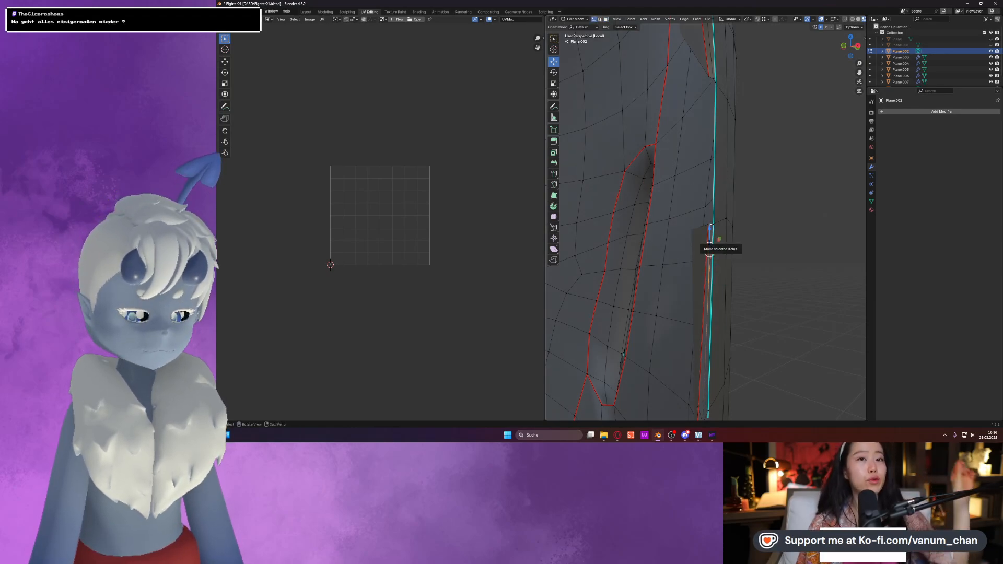
pyautogui.click(709, 242)
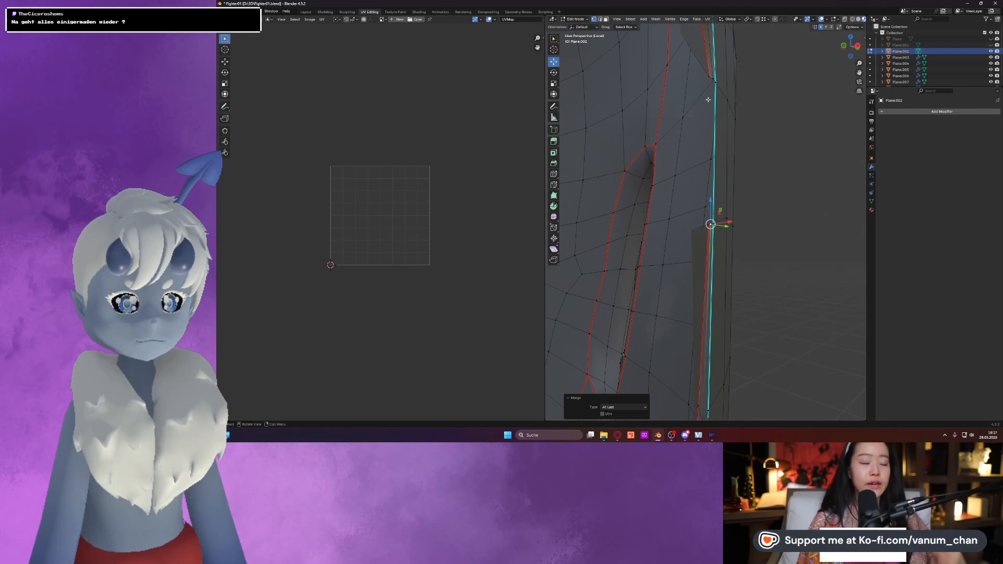
# Fill the gap between the left eye's outer rim edge and the opposite inner edge with a face.
pyautogui.click(600, 19)
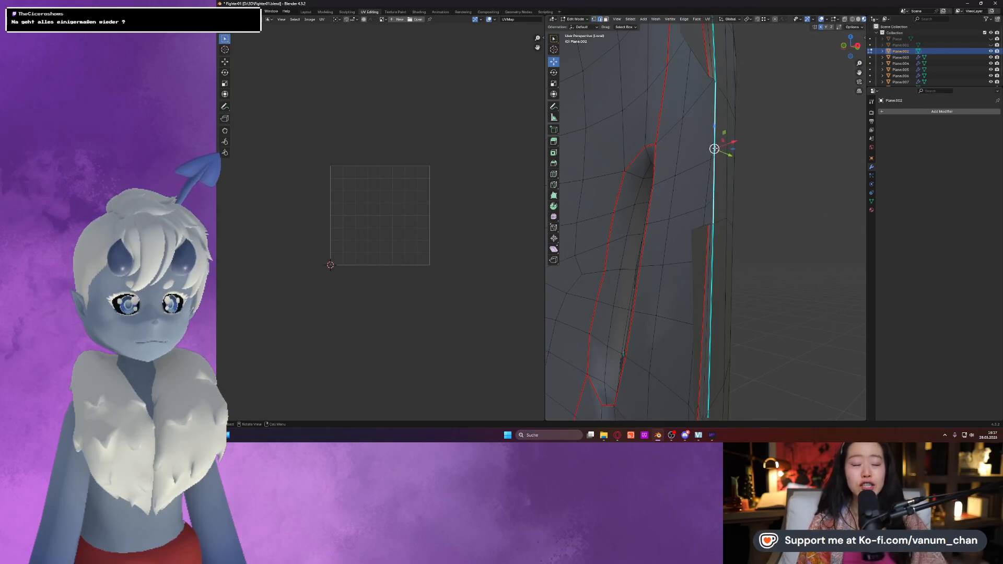
pyautogui.moveTo(712, 148); pyautogui.dragTo(683, 154, button='middle')
pyautogui.press('f')
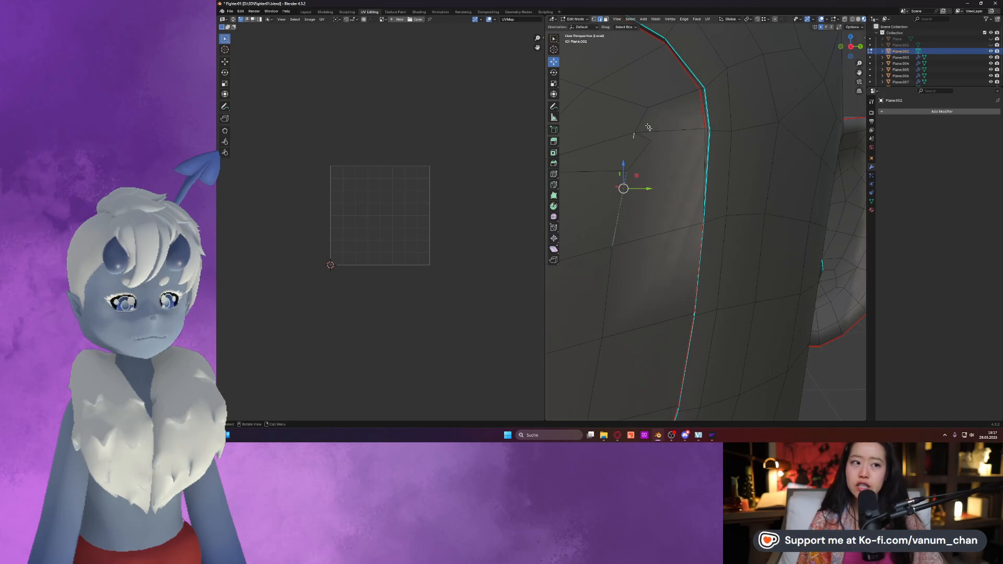
# Merge the stray inner vertices beside the left eye's outer corner at the last selected vertex.
pyautogui.click(593, 20)
pyautogui.moveTo(647, 128); pyautogui.dragTo(634, 162, button='middle')
pyautogui.press('m')
pyautogui.click(659, 149)
pyautogui.moveTo(659, 149); pyautogui.dragTo(675, 86, button='middle')
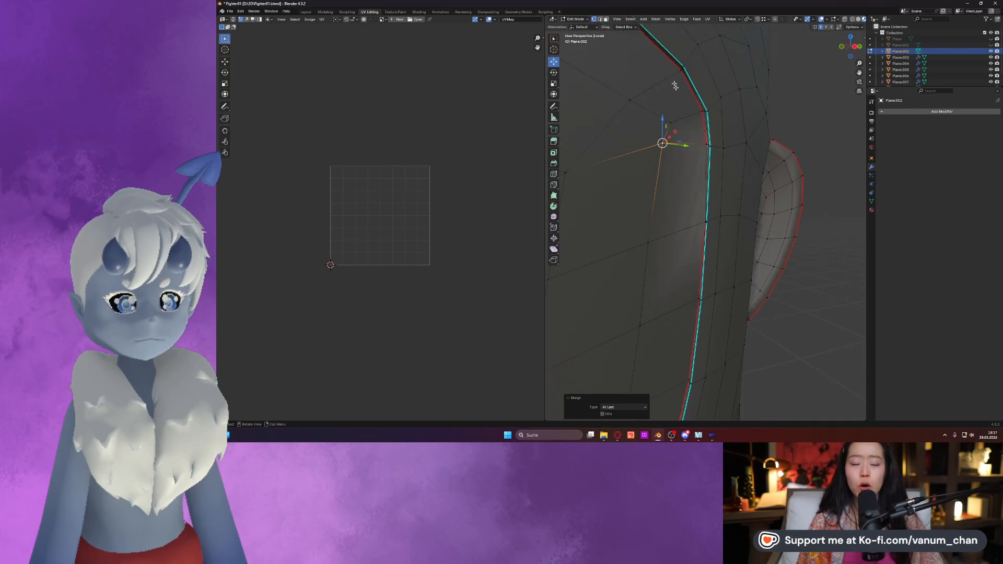
# Mark the rebuilt rim edge at the left eye's outer corner as sharp and as a seam.
pyautogui.click(601, 19)
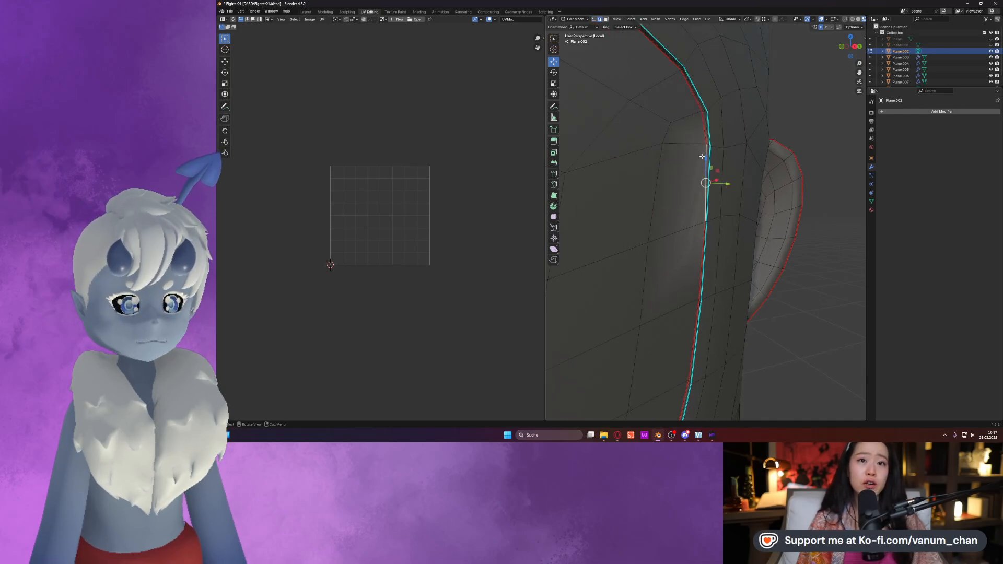
pyautogui.rightClick(702, 156)
pyautogui.click(687, 272)
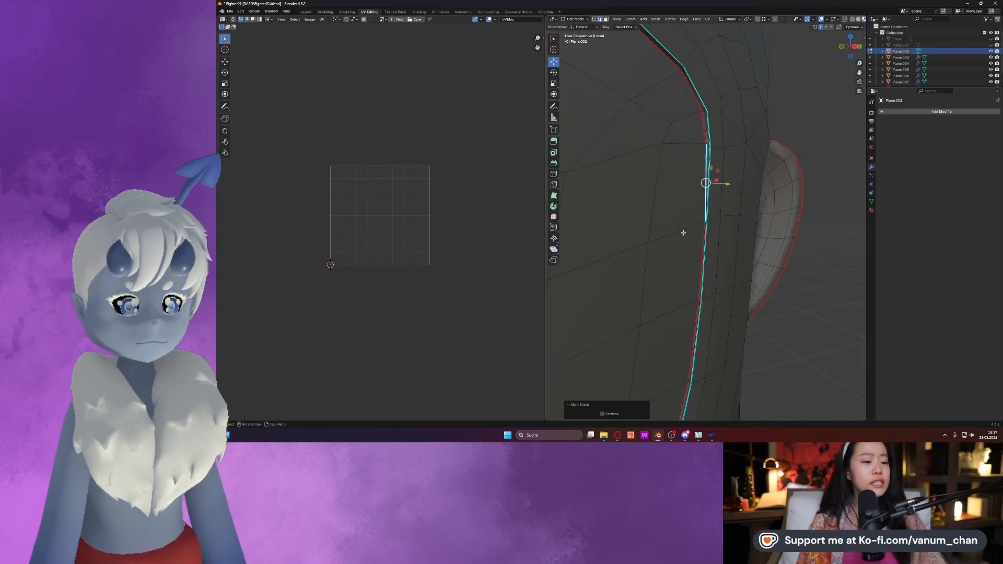
pyautogui.rightClick(662, 232)
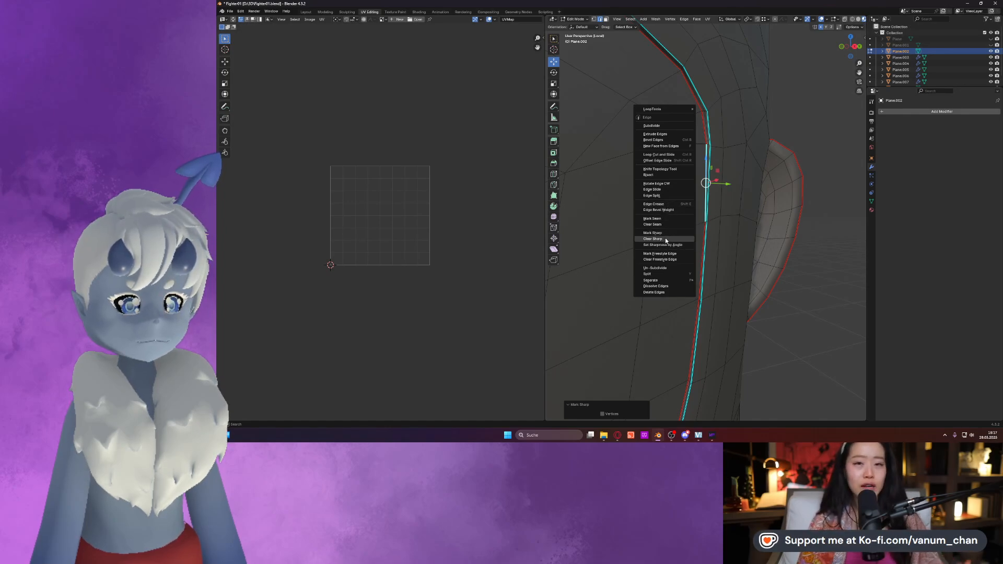
pyautogui.click(661, 219)
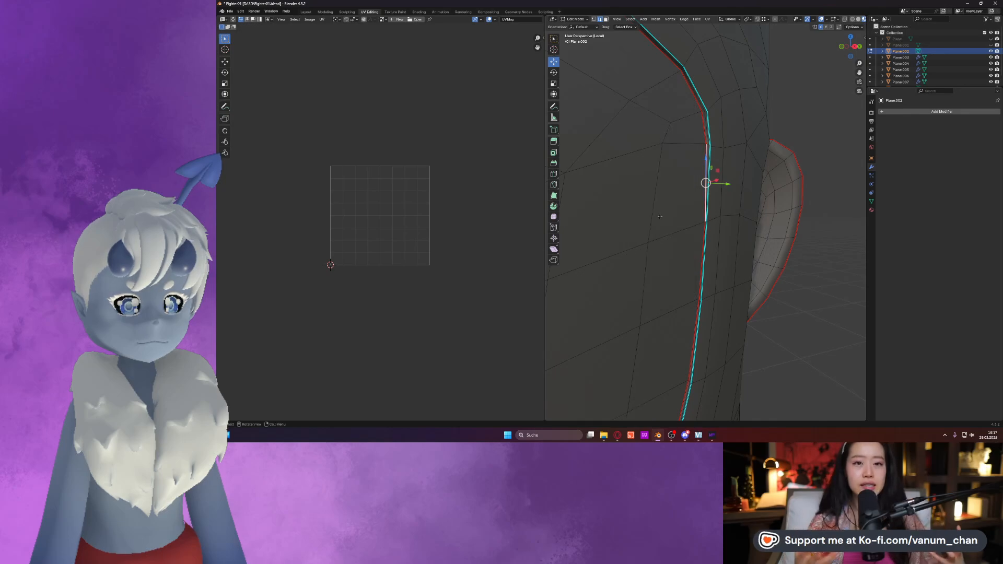
# Check the repaired left eye rim in Object Mode from the front of the face, and return to Edit Mode.
pyautogui.press('Tab')
pyautogui.moveTo(719, 151); pyautogui.dragTo(593, 246, button='middle')
pyautogui.press('Tab')
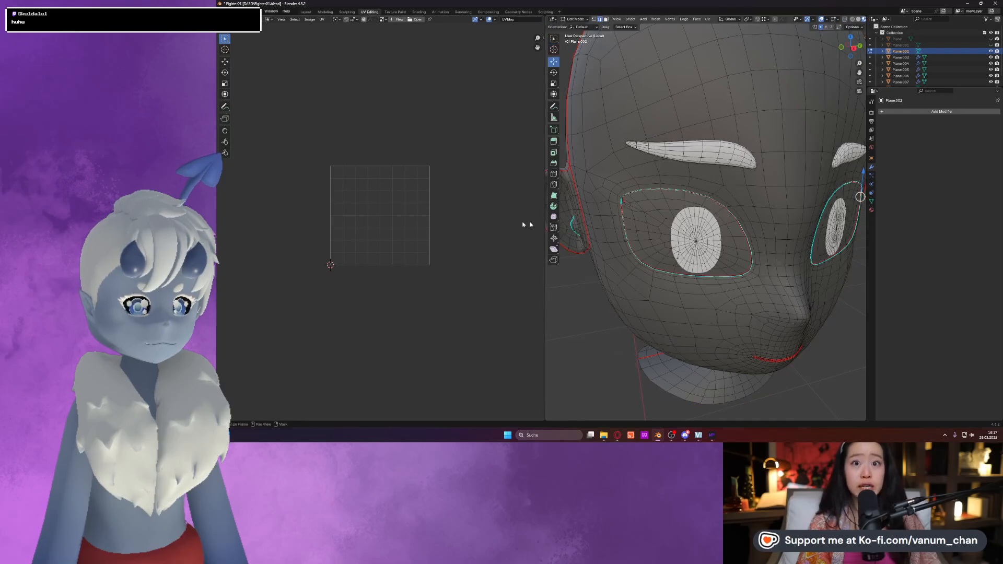
# Focus on the right eye's outer corner and reduce the viewport's clip start distance so close geometry displays fully.
pyautogui.press('KP_Decimal')
pyautogui.moveTo(626, 205); pyautogui.dragTo(564, 42, button='middle')
pyautogui.press('1')
pyautogui.click(865, 36)
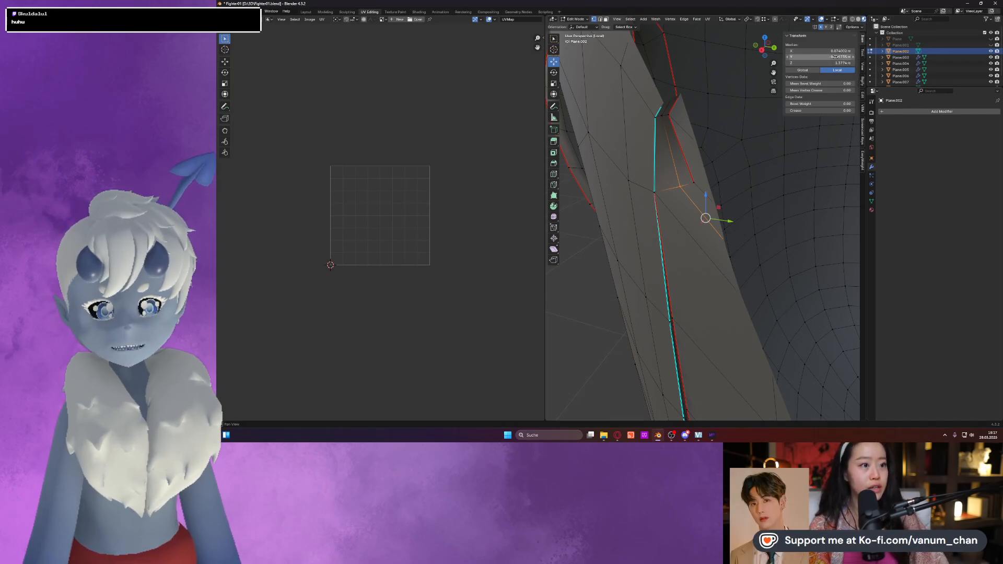
pyautogui.click(863, 54)
pyautogui.click(863, 65)
pyautogui.click(828, 51)
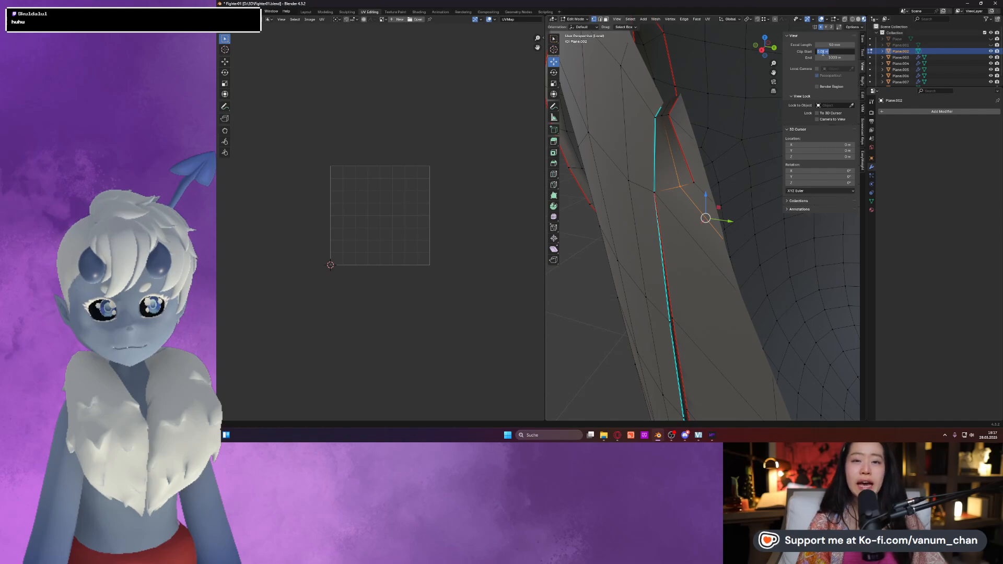
pyautogui.click(846, 68)
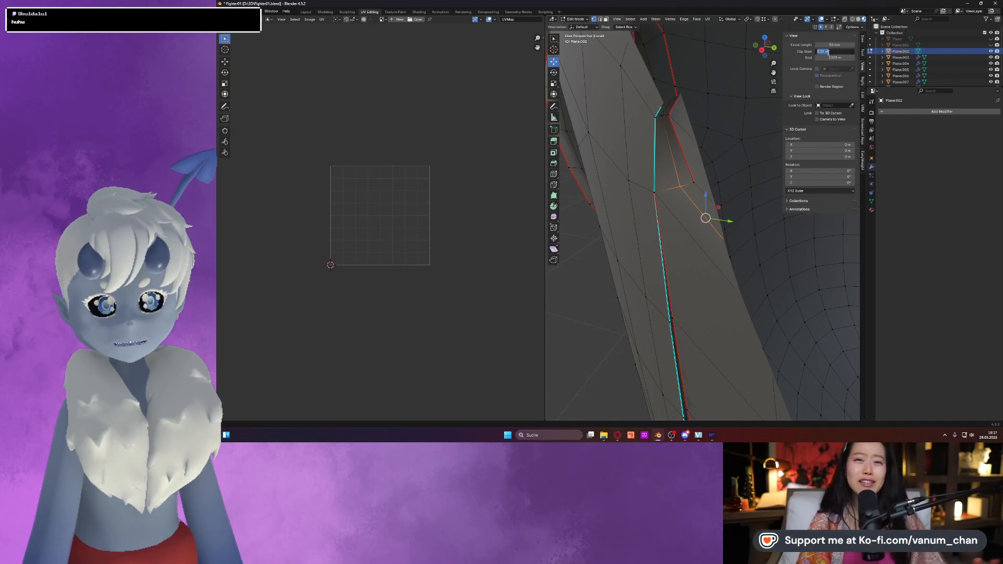
pyautogui.press('Return')
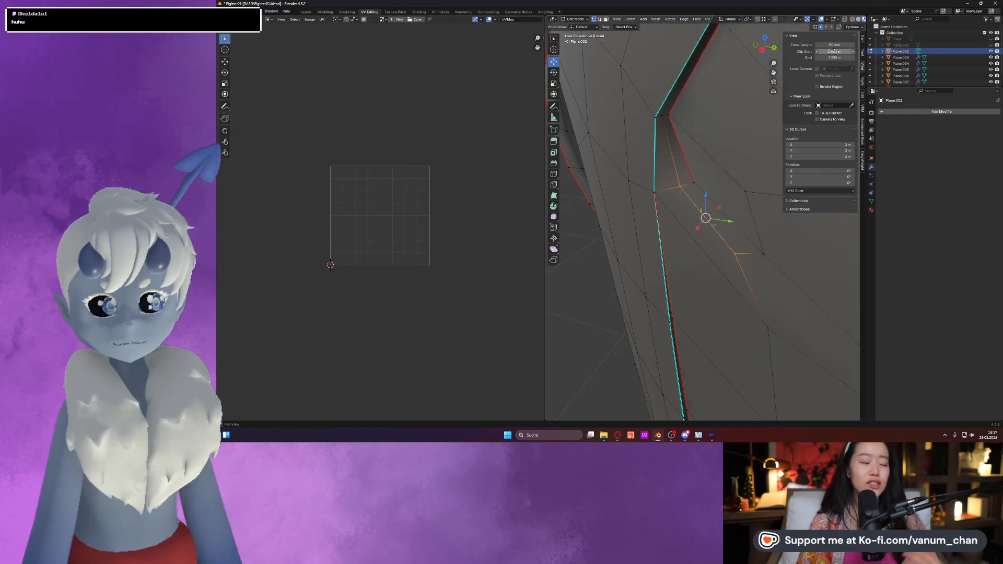
# Try to move the rim vertex at the right eye's outer corner slightly, and undo the move.
pyautogui.click(703, 231)
pyautogui.click(660, 194)
pyautogui.moveTo(650, 194); pyautogui.dragTo(658, 195)
pyautogui.hotkey('ctrl', 'z')
# Select the large inner face beside the rim below the right eye's outer corner and delete it.
pyautogui.keyDown('shift'); pyautogui.moveTo(683, 337); pyautogui.dragTo(683, 211, button='middle'); pyautogui.keyUp('shift')
pyautogui.click(671, 234)
pyautogui.moveTo(663, 246)
pyautogui.mouseDown()
pyautogui.moveTo(674, 245)
pyautogui.moveTo(663, 246)
pyautogui.mouseUp()
pyautogui.keyDown('shift'); pyautogui.click(671, 241); pyautogui.keyUp('shift')
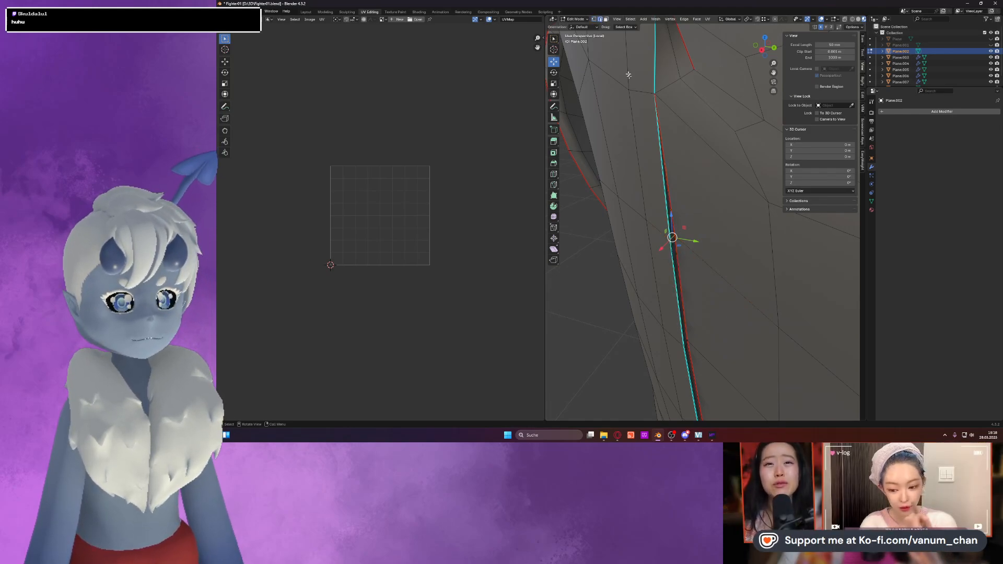
pyautogui.click(666, 171)
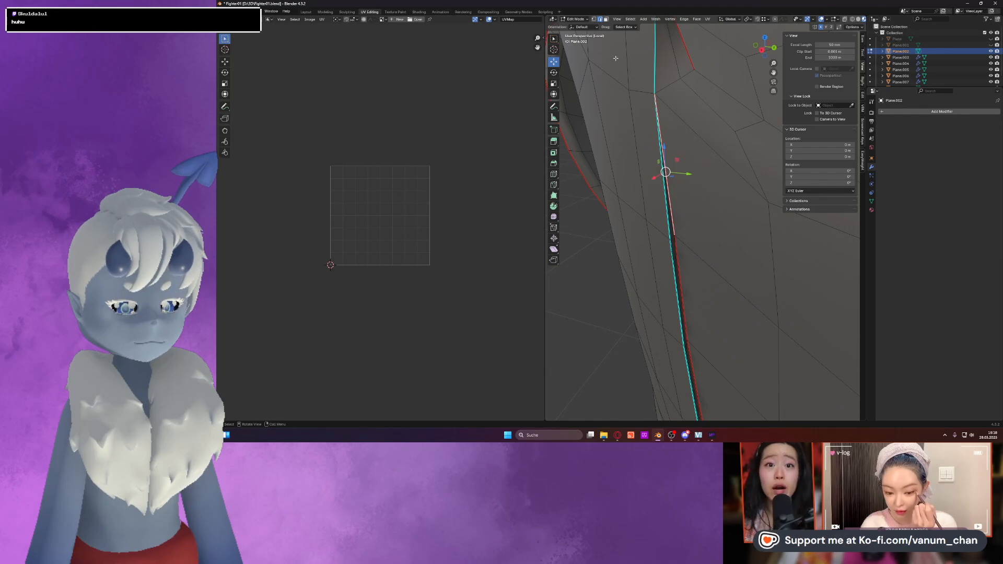
pyautogui.click(606, 19)
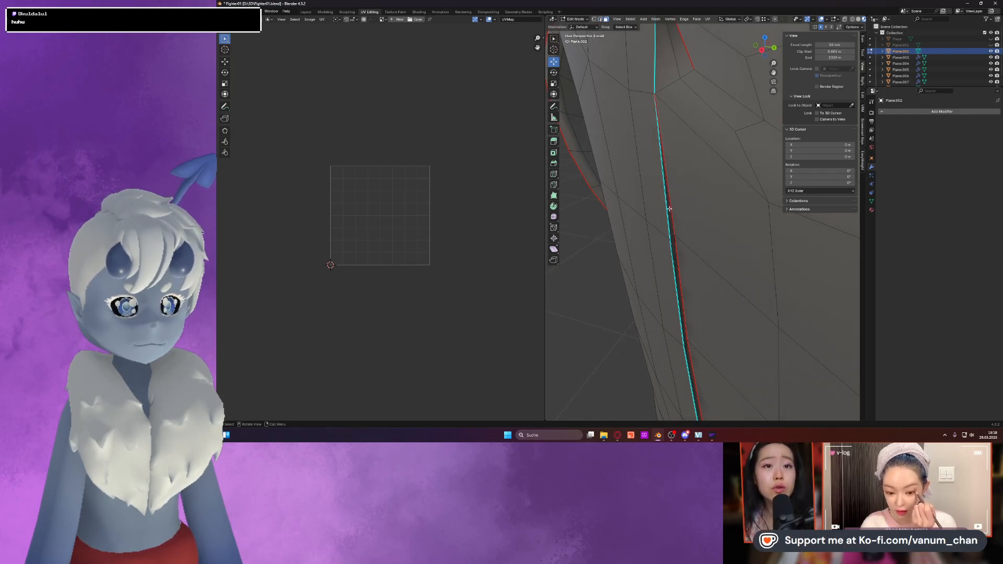
pyautogui.click(701, 218)
pyautogui.press('x')
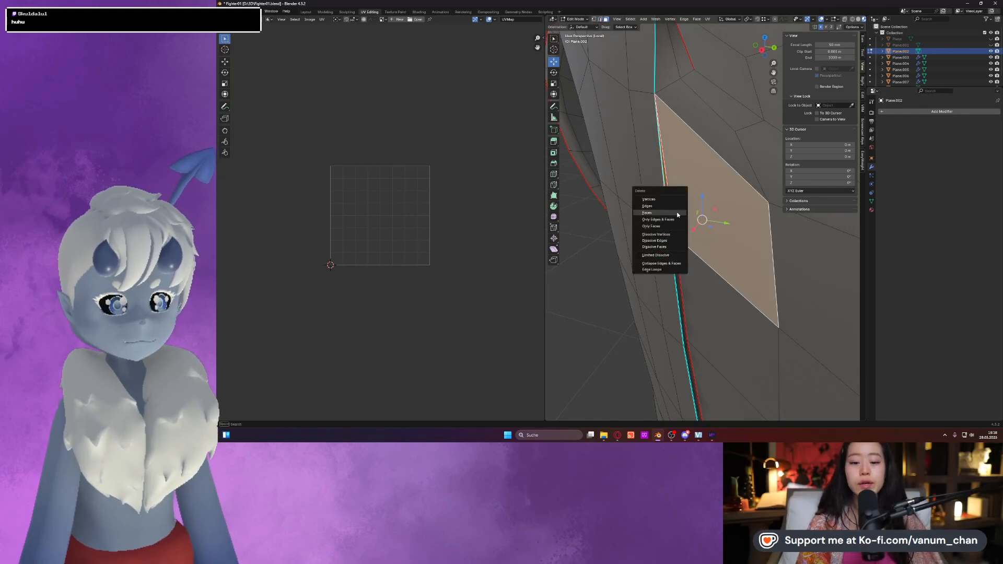
pyautogui.click(646, 213)
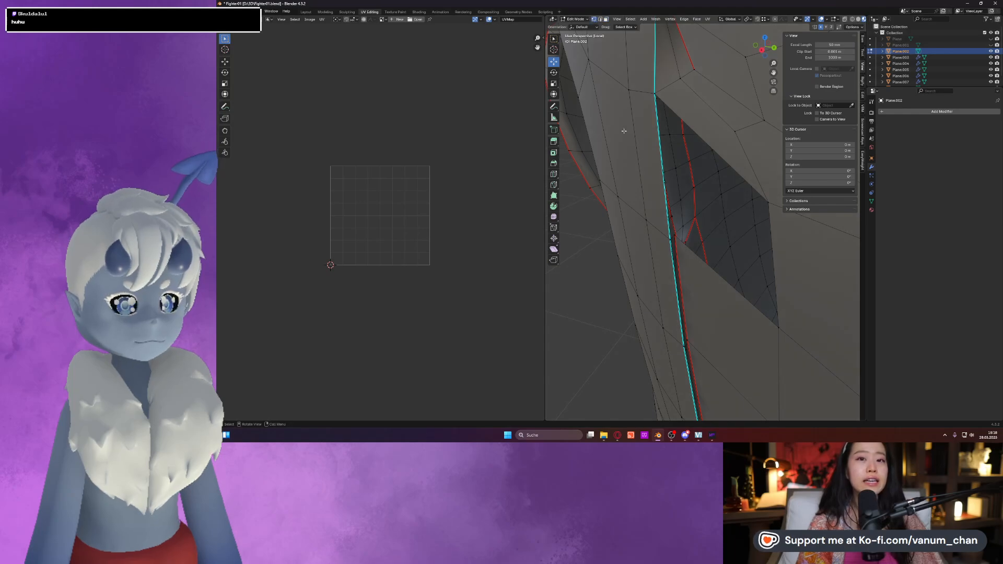
# Try to add a loop cut across the right eye's rim beside the deleted face, and return to the Move tool.
pyautogui.click(555, 174)
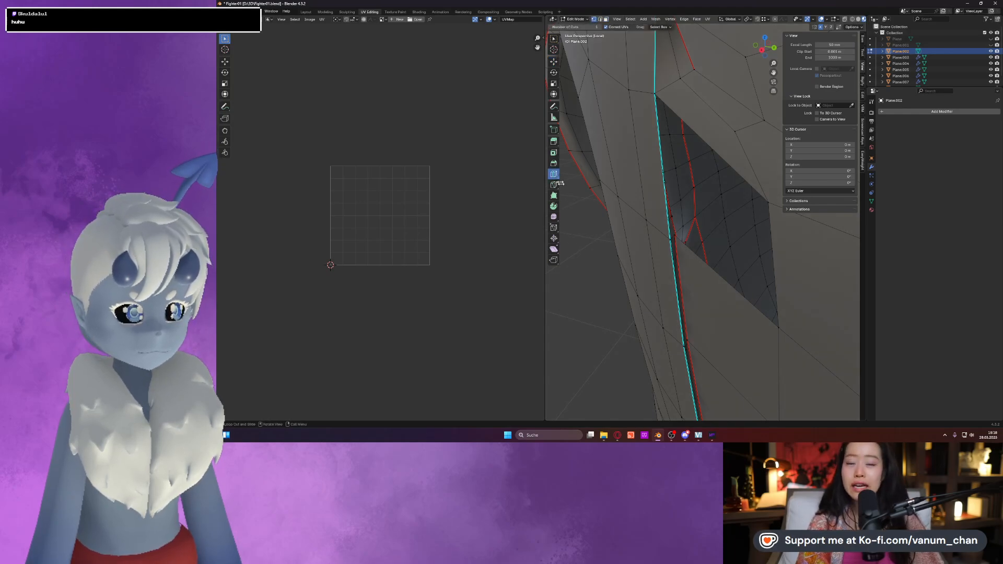
pyautogui.click(673, 237)
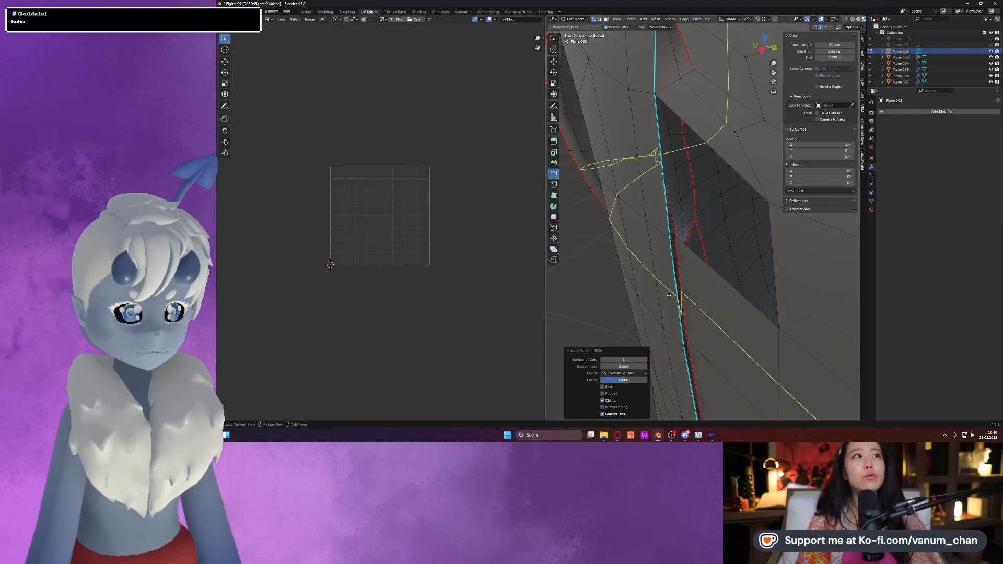
pyautogui.click(606, 19)
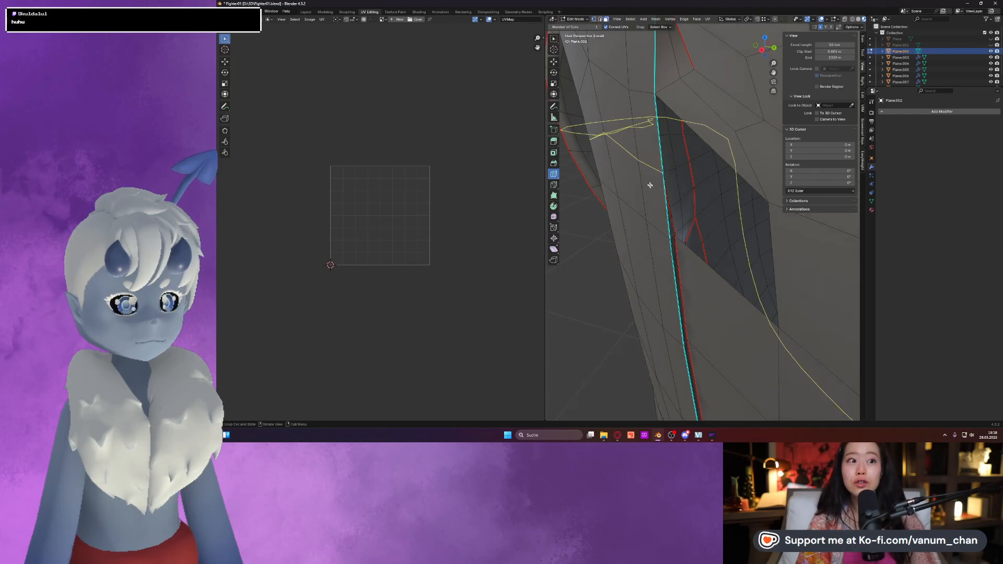
pyautogui.click(554, 62)
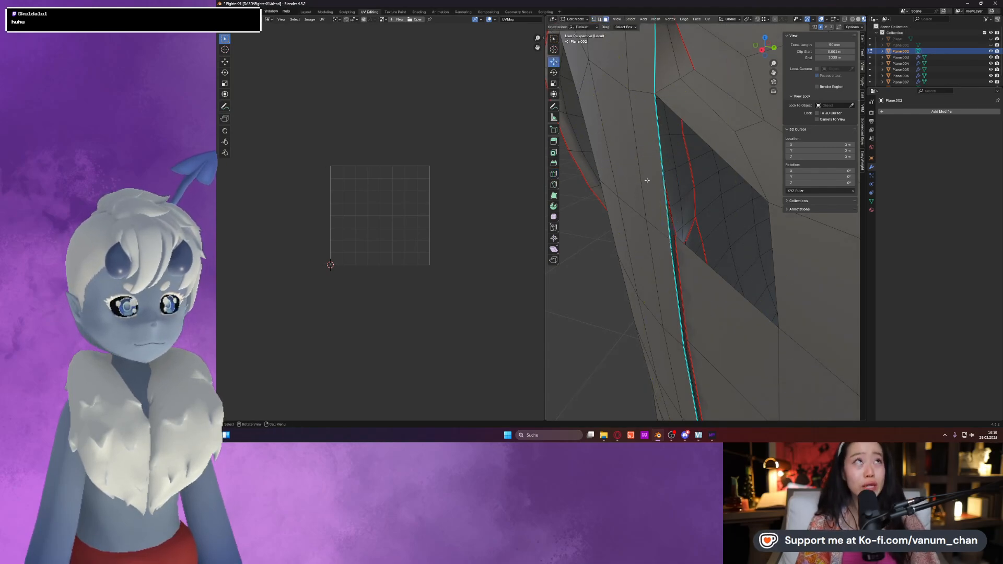
# Delete the narrow rim face bordering the opening below the right eye's outer corner.
pyautogui.press('x')
pyautogui.click(672, 233)
pyautogui.scroll(1, 671, 259)
pyautogui.scroll(2, 671, 260)
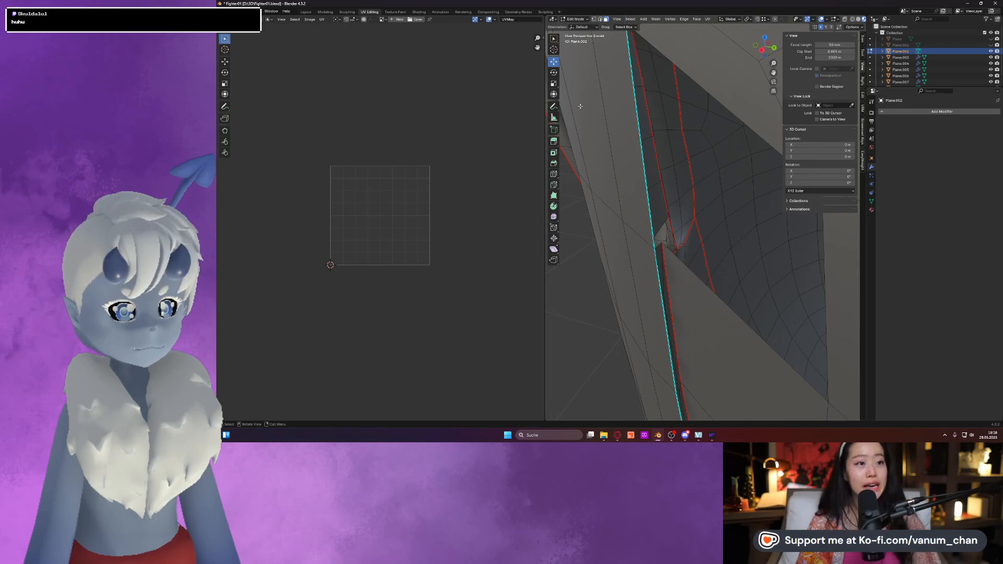
# Merge the two adjacent rim vertices at the opening's lower end on the right eye at the last selected one.
pyautogui.click(593, 20)
pyautogui.click(665, 299)
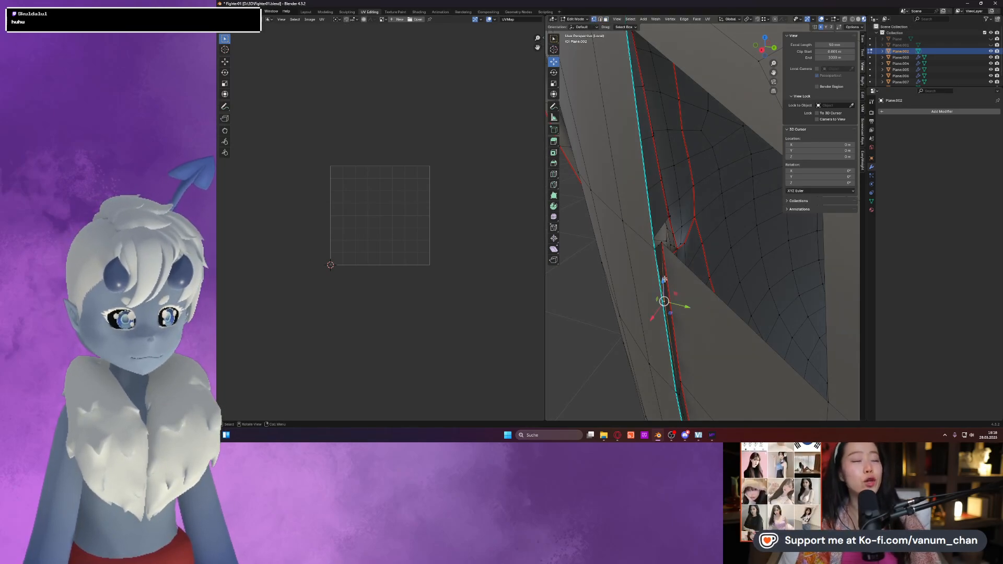
pyautogui.keyDown('shift'); pyautogui.click(659, 249); pyautogui.keyUp('shift')
pyautogui.press('m')
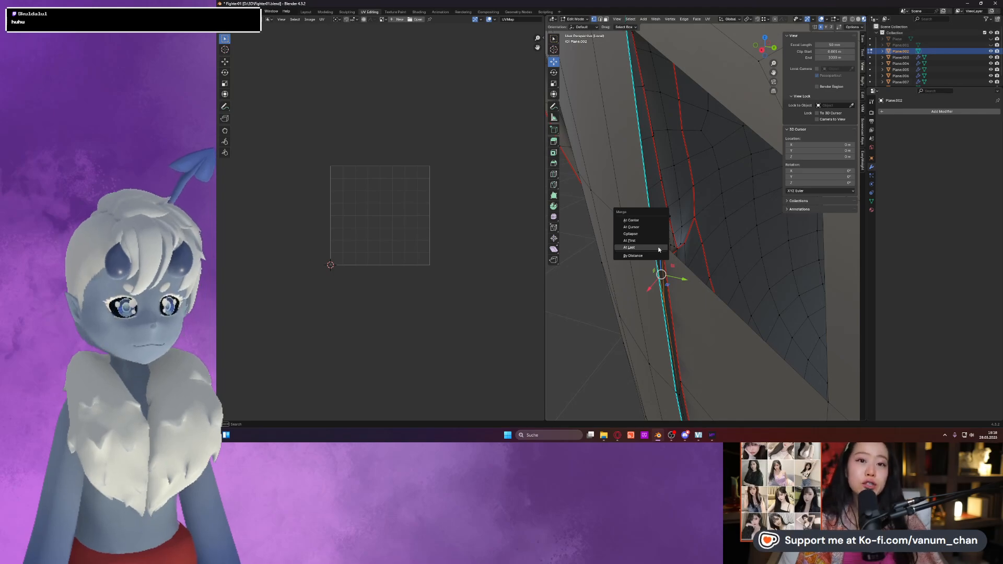
pyautogui.click(659, 250)
# Move the inner vertex at the right eye's outer corner toward the rim, keeping its height fixed.
pyautogui.scroll(-2, 659, 247)
pyautogui.keyDown('shift'); pyautogui.moveTo(654, 170); pyautogui.dragTo(652, 226, button='middle'); pyautogui.keyUp('shift')
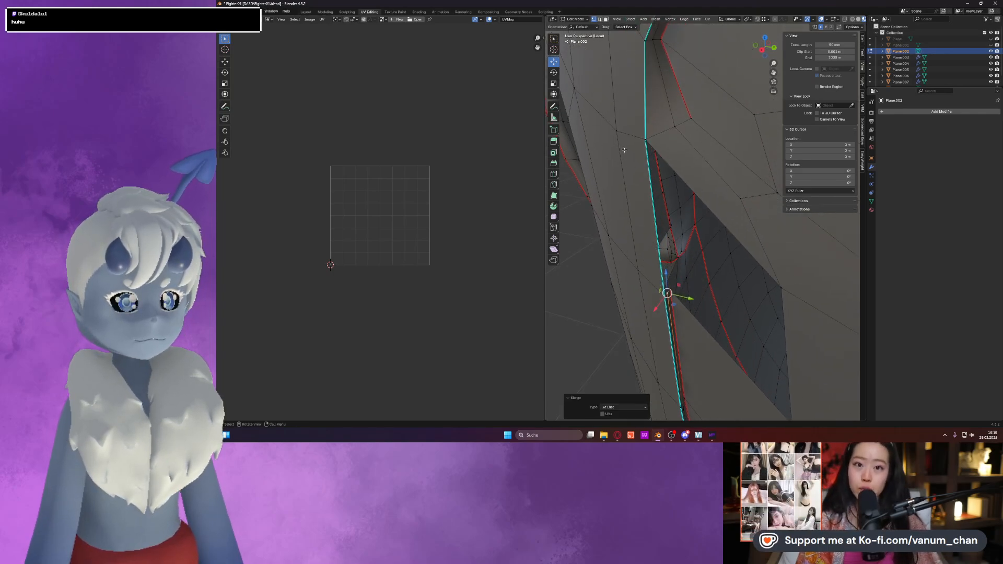
pyautogui.moveTo(650, 144); pyautogui.dragTo(695, 155, button='middle')
pyautogui.press('g')
pyautogui.hotkey('shift', 'z')
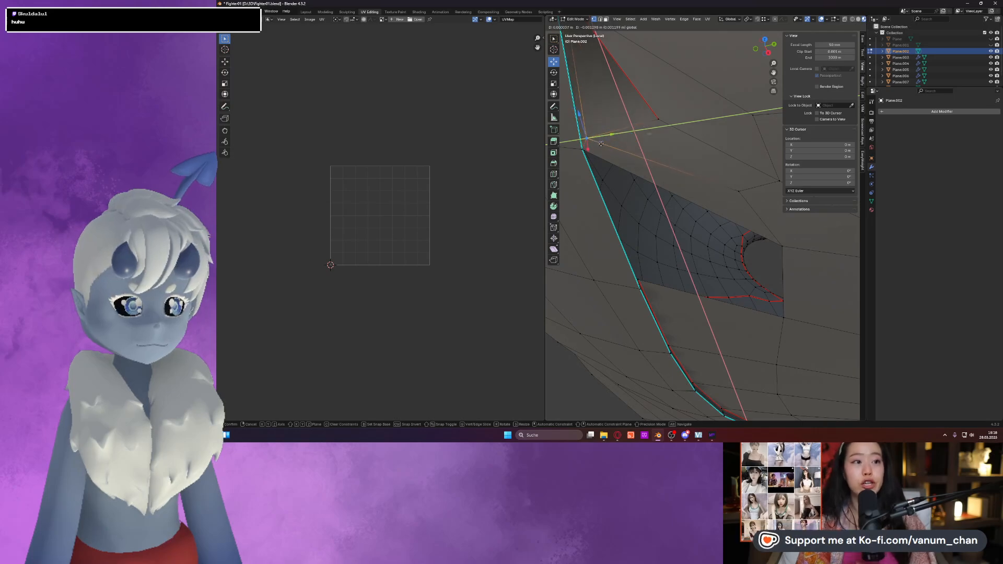
pyautogui.click(599, 147)
# Try to move the seam's corner vertex beside the right eye's rim horizontally and along Y, and undo the moves.
pyautogui.click(660, 119)
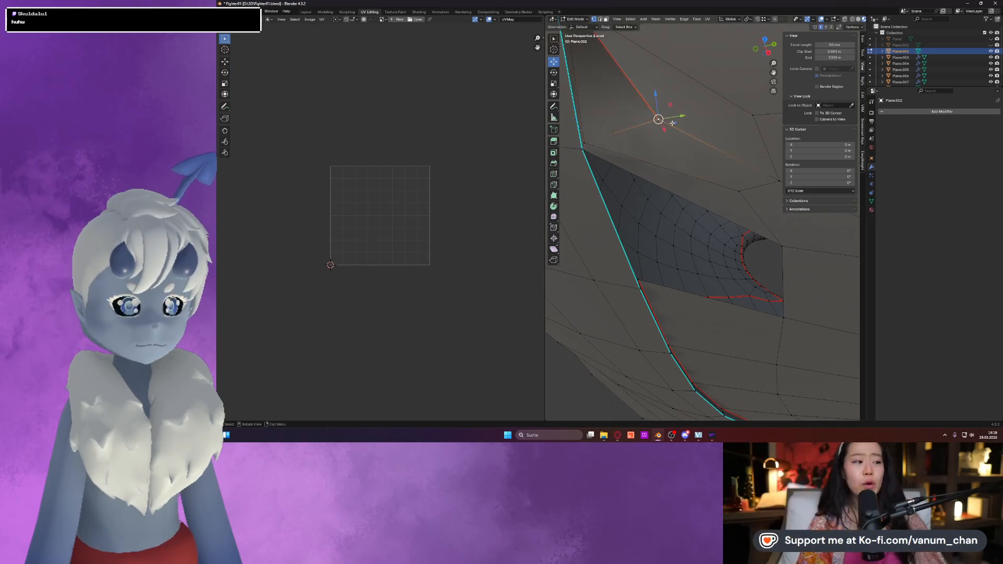
pyautogui.press('g')
pyautogui.hotkey('shift', 'z')
pyautogui.click(599, 141)
pyautogui.moveTo(600, 141); pyautogui.dragTo(653, 178, button='middle')
pyautogui.moveTo(668, 182); pyautogui.dragTo(705, 190)
pyautogui.moveTo(675, 182); pyautogui.dragTo(694, 182, button='middle')
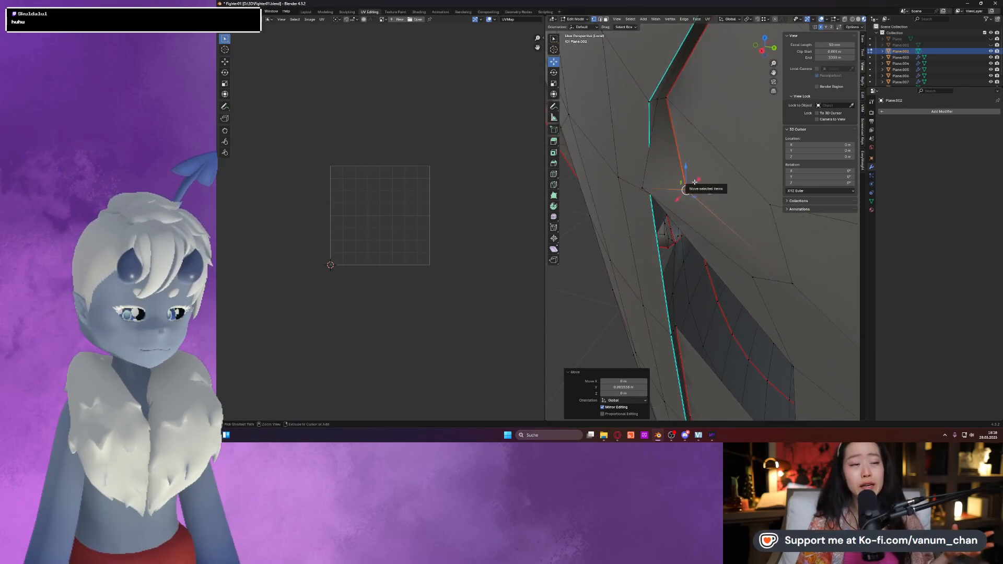
pyautogui.hotkey('ctrl', 'z')
pyautogui.hotkey('ctrl', 'z')
# Move the inner vertex beside the right eye's rim slightly along the X axis.
pyautogui.moveTo(668, 183); pyautogui.dragTo(660, 180, button='middle')
pyautogui.press('g')
pyautogui.press('x')
pyautogui.moveTo(658, 180); pyautogui.dragTo(659, 180)
# Lower the inner vertex slightly along the Z axis to sit beside the rim corner above the opening.
pyautogui.moveTo(661, 180); pyautogui.dragTo(701, 133, button='middle')
pyautogui.press('g')
pyautogui.press('z')
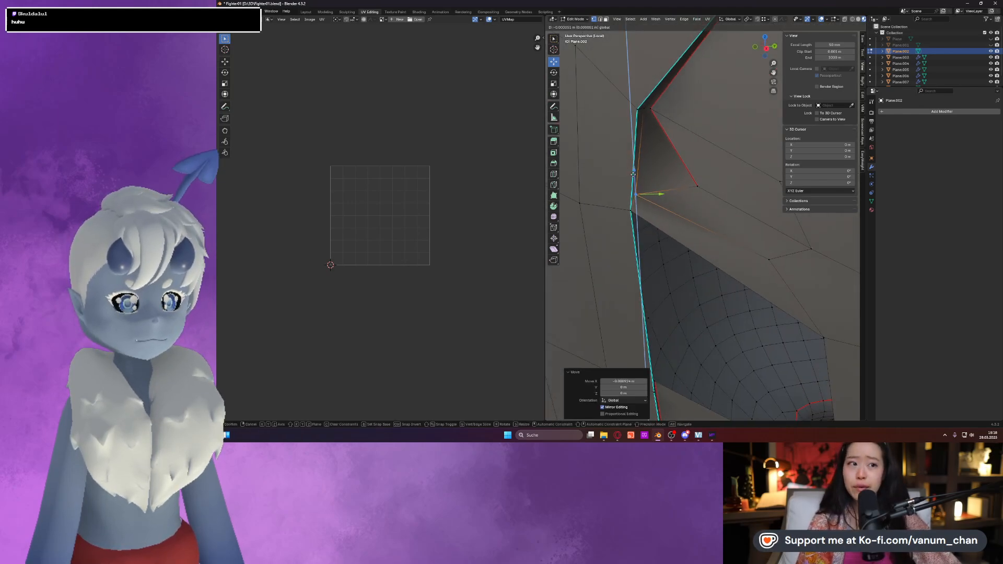
pyautogui.click(637, 204)
pyautogui.moveTo(638, 204); pyautogui.dragTo(647, 207, button='middle')
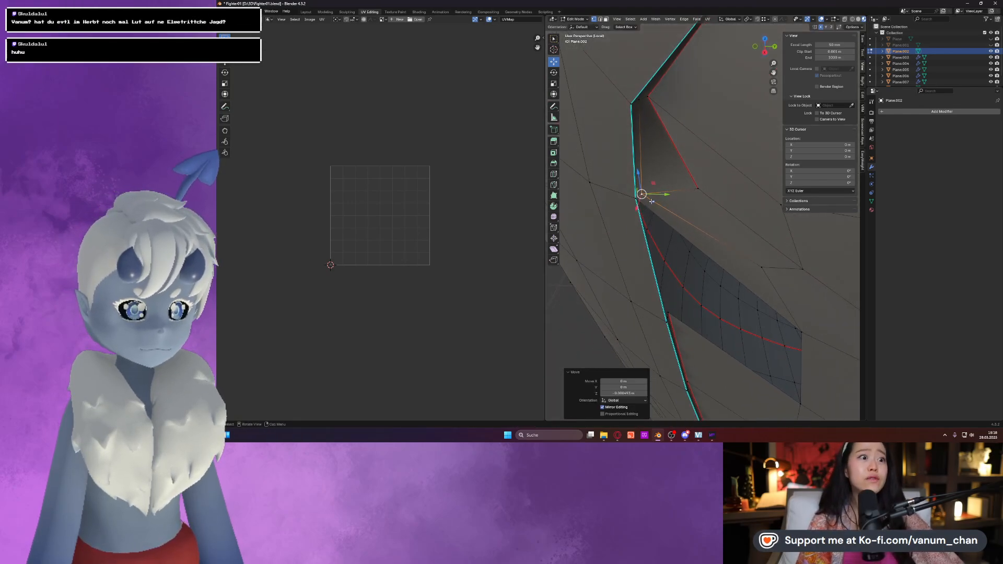
# Nudge the inner vertex horizontally and along X toward the right eye's rim corner, and select the seam's end vertex above it.
pyautogui.press('g')
pyautogui.hotkey('shift', 'z')
pyautogui.click(648, 202)
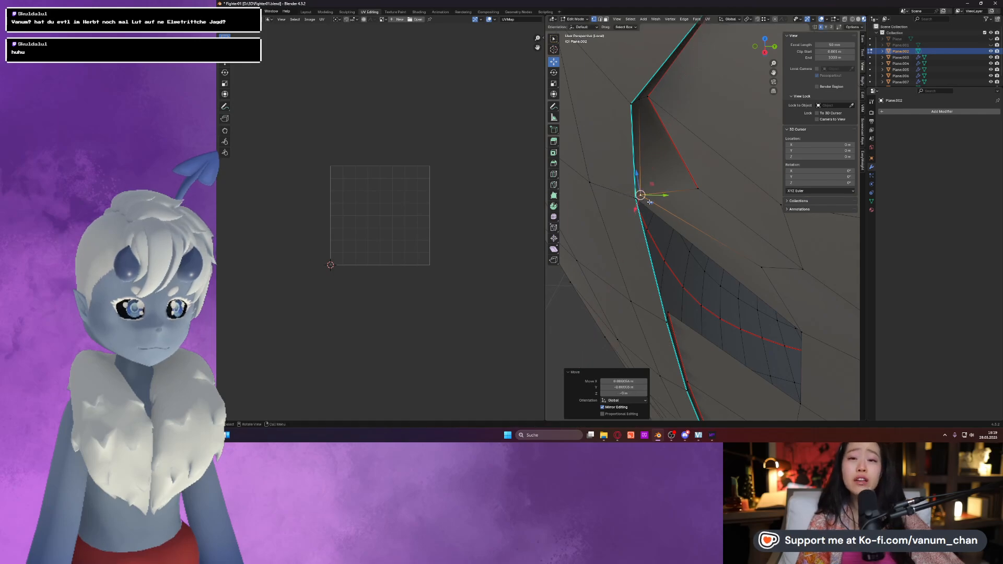
pyautogui.moveTo(650, 198); pyautogui.dragTo(652, 193, button='middle')
pyautogui.press('g')
pyautogui.press('x')
pyautogui.click(693, 192)
pyautogui.moveTo(701, 188); pyautogui.dragTo(734, 191, button='middle')
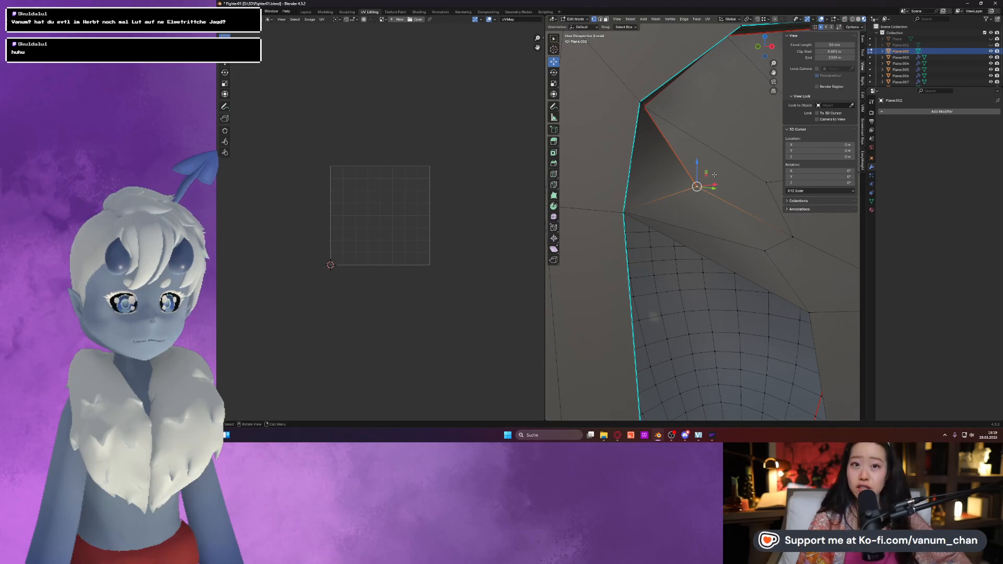
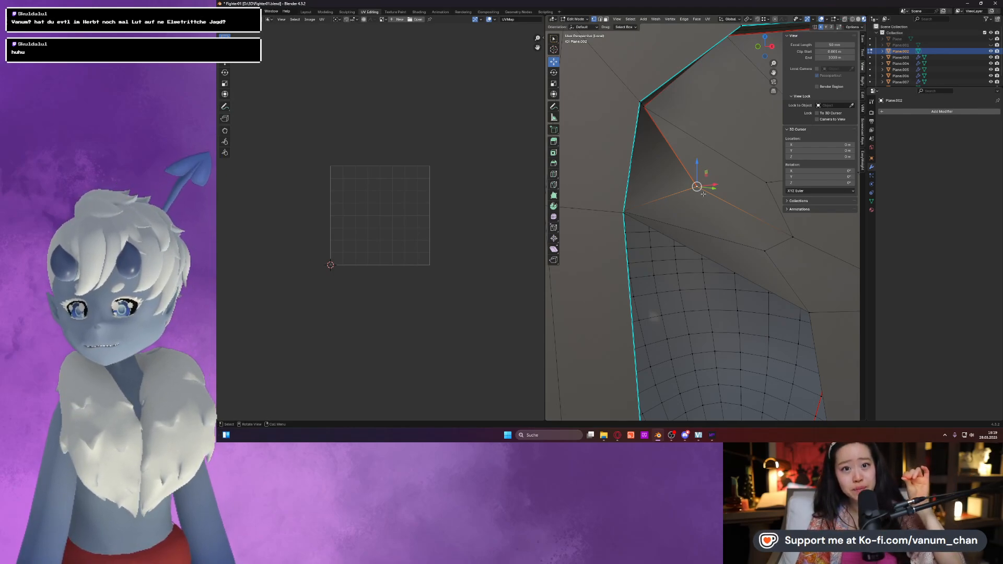
# Move the seam's end vertex in toward the right eye's rim and down to the corner above the opening.
pyautogui.moveTo(703, 194); pyautogui.dragTo(708, 196, button='middle')
pyautogui.moveTo(707, 176); pyautogui.dragTo(640, 208)
pyautogui.moveTo(640, 208); pyautogui.dragTo(591, 202, button='middle')
pyautogui.moveTo(636, 175); pyautogui.dragTo(668, 162)
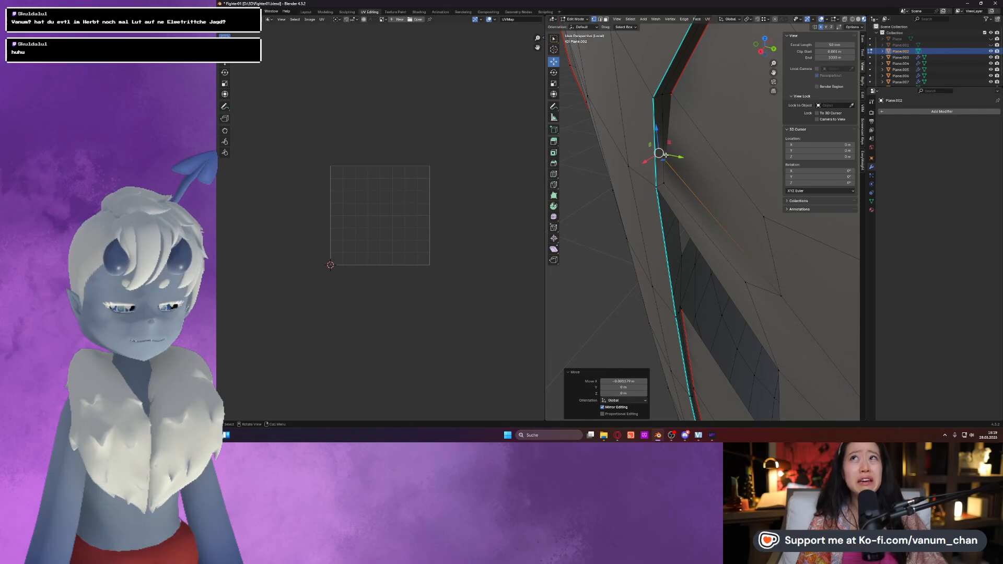
pyautogui.moveTo(665, 155); pyautogui.dragTo(709, 150, button='middle')
pyautogui.moveTo(631, 177); pyautogui.dragTo(643, 175)
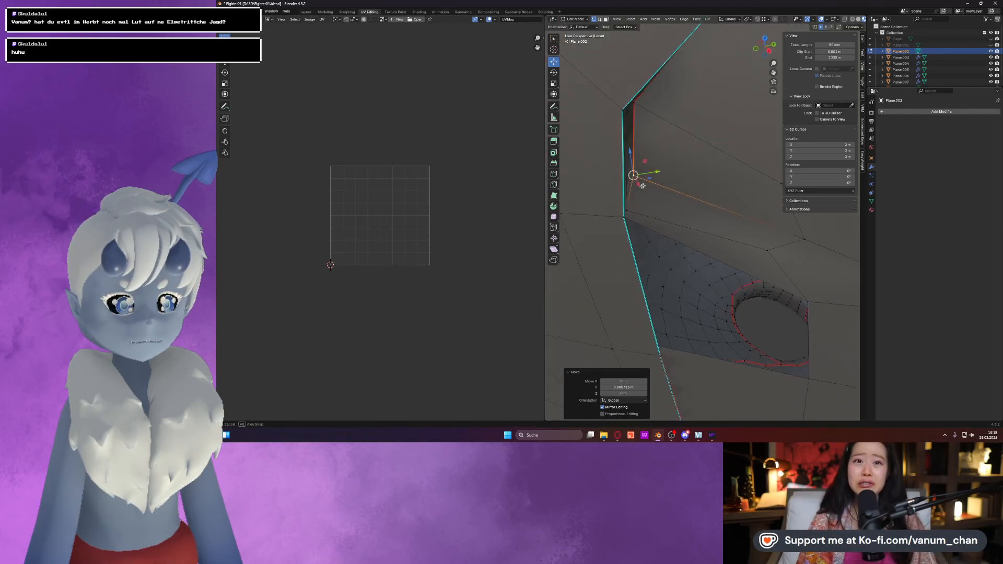
pyautogui.moveTo(642, 174); pyautogui.dragTo(614, 184, button='middle')
pyautogui.moveTo(672, 145); pyautogui.dragTo(672, 180)
pyautogui.moveTo(671, 180); pyautogui.dragTo(662, 142, button='middle')
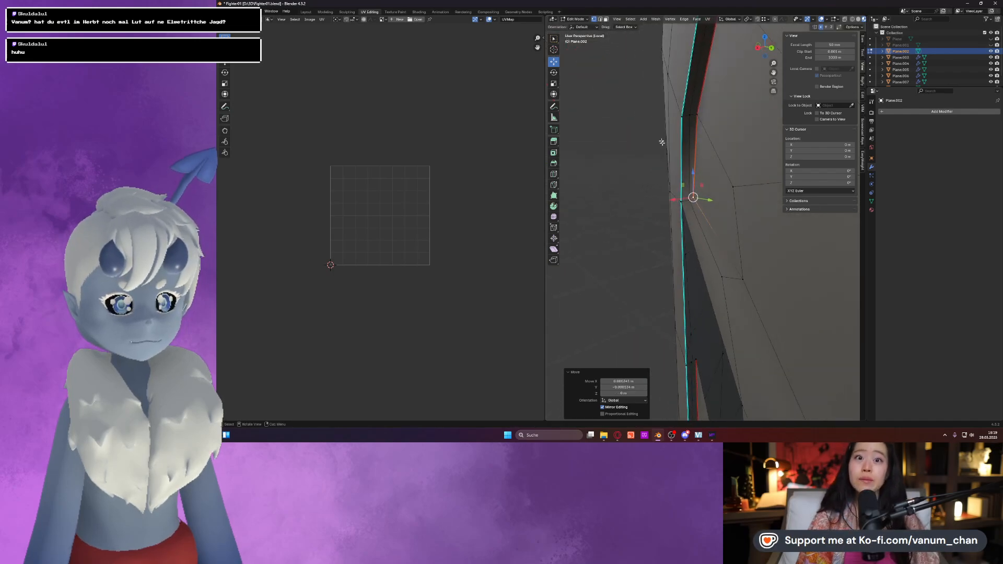
# Fine-tune the seam end vertex from several angles so it sits right beside the rim corner above the opening.
pyautogui.moveTo(675, 199); pyautogui.dragTo(673, 199)
pyautogui.moveTo(673, 199)
pyautogui.mouseDown(button='middle')
pyautogui.moveTo(653, 201)
pyautogui.moveTo(670, 205)
pyautogui.mouseUp(button='middle')
pyautogui.moveTo(652, 206); pyautogui.dragTo(646, 208)
pyautogui.moveTo(645, 208); pyautogui.dragTo(607, 224, button='middle')
pyautogui.moveTo(678, 191); pyautogui.dragTo(685, 190)
pyautogui.moveTo(686, 191); pyautogui.dragTo(684, 247, button='middle')
pyautogui.moveTo(654, 203); pyautogui.dragTo(645, 202)
pyautogui.moveTo(644, 201); pyautogui.dragTo(624, 194, button='middle')
pyautogui.moveTo(653, 166); pyautogui.dragTo(652, 156, button='middle')
pyautogui.moveTo(631, 183); pyautogui.dragTo(627, 187)
# Try to delete the two narrow faces above the opening and merge the vertices at its inner corner.
pyautogui.click(607, 19)
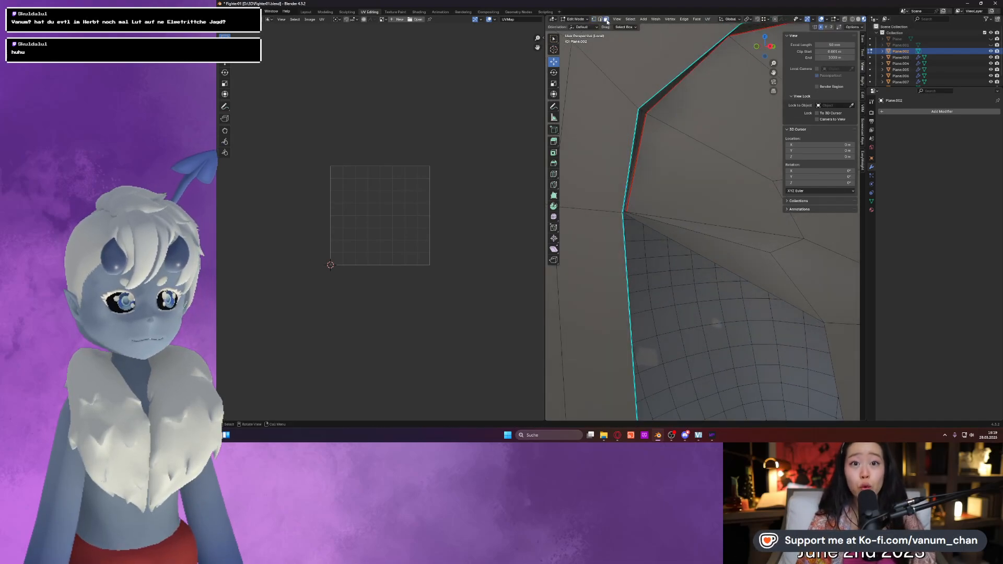
pyautogui.click(706, 246)
pyautogui.keyDown('shift'); pyautogui.click(711, 233); pyautogui.keyUp('shift')
pyautogui.press('x')
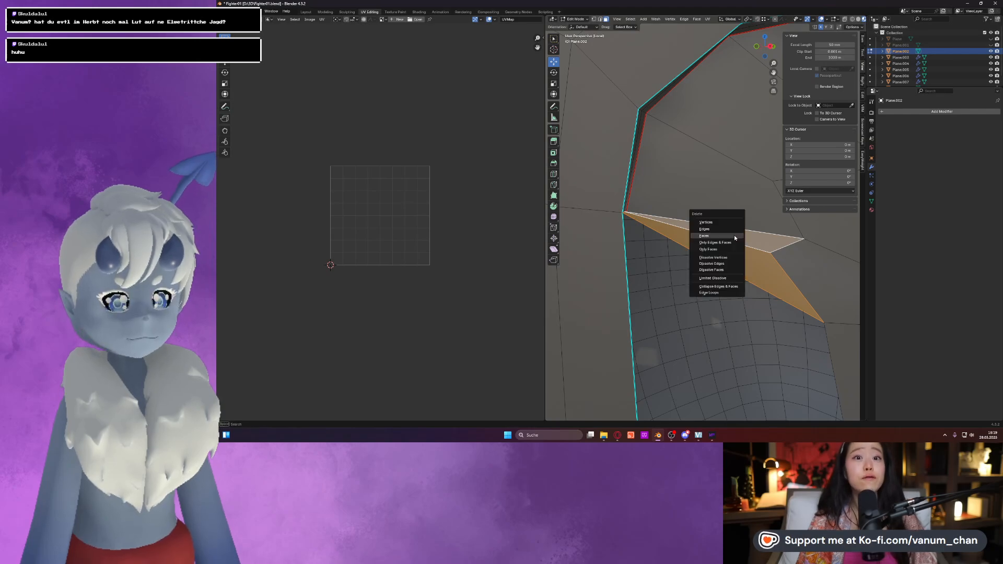
pyautogui.click(735, 235)
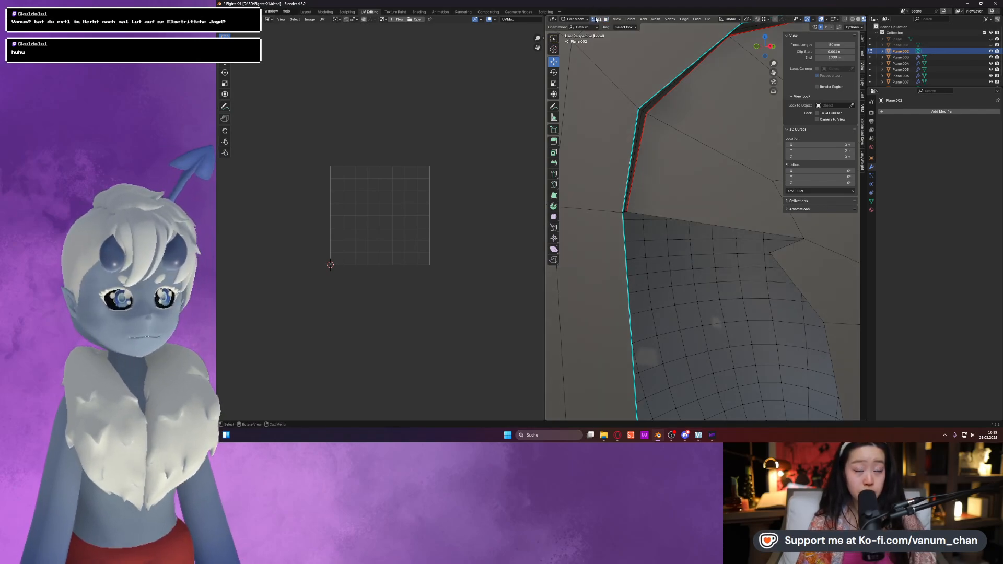
pyautogui.keyDown('shift'); pyautogui.click(803, 239); pyautogui.keyUp('shift')
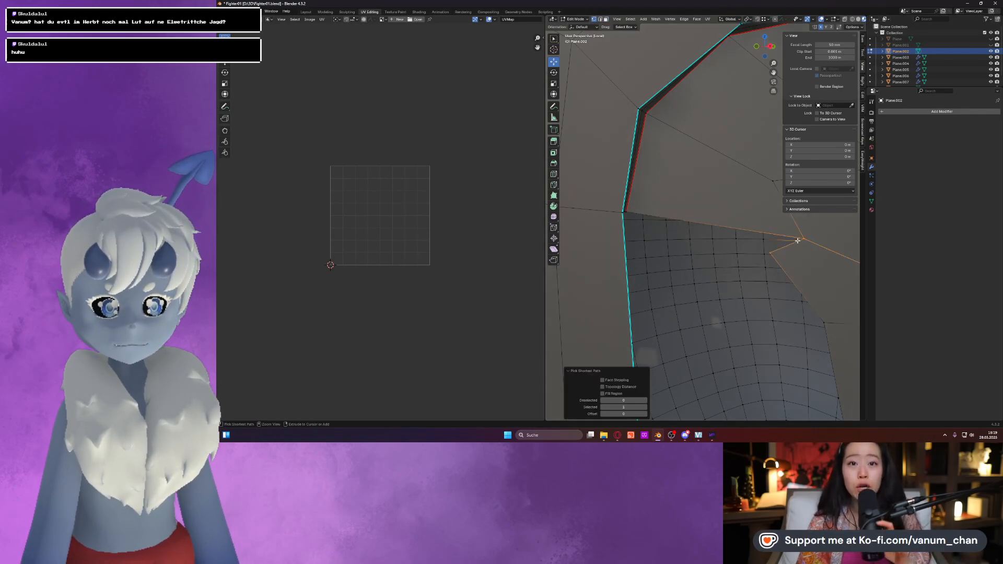
pyautogui.press('m')
pyautogui.click(797, 240)
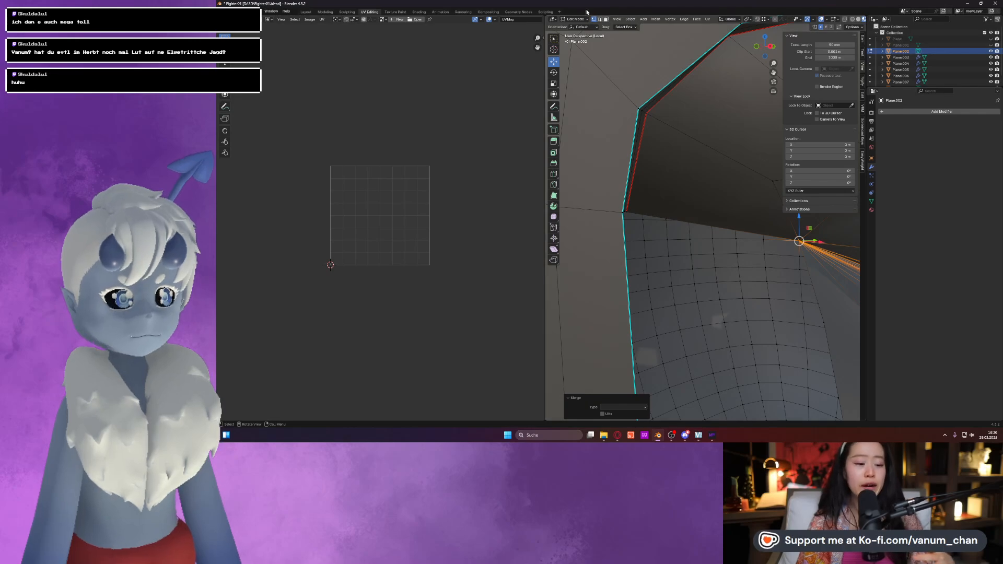
# Check the rim edges beside the opening, and undo the vertex merge and the deletion of the two narrow faces.
pyautogui.click(601, 20)
pyautogui.moveTo(649, 224); pyautogui.dragTo(605, 231, button='middle')
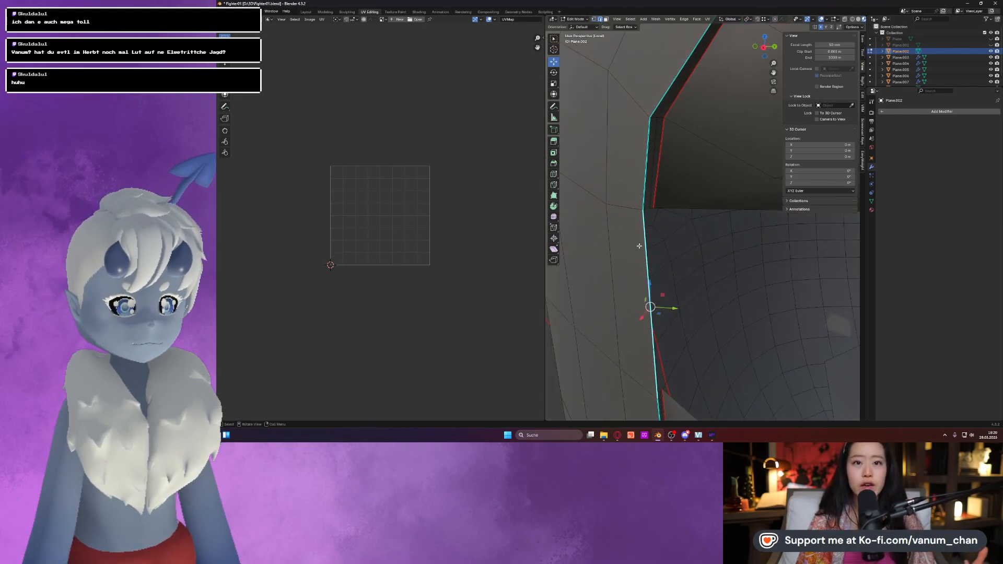
pyautogui.moveTo(642, 260); pyautogui.dragTo(625, 261, button='middle')
pyautogui.keyDown('shift'); pyautogui.moveTo(666, 334); pyautogui.dragTo(702, 172, button='middle'); pyautogui.keyUp('shift')
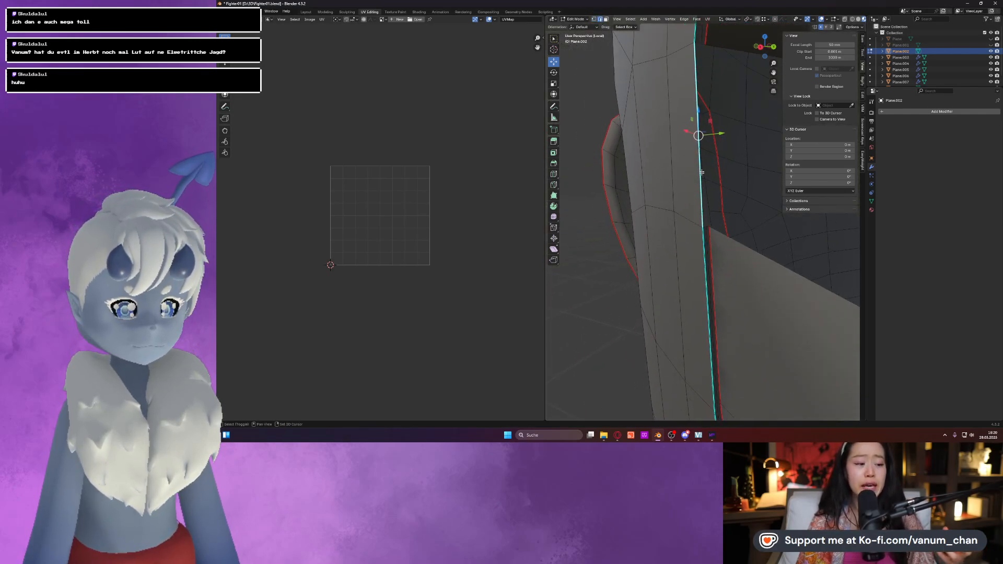
pyautogui.click(705, 241)
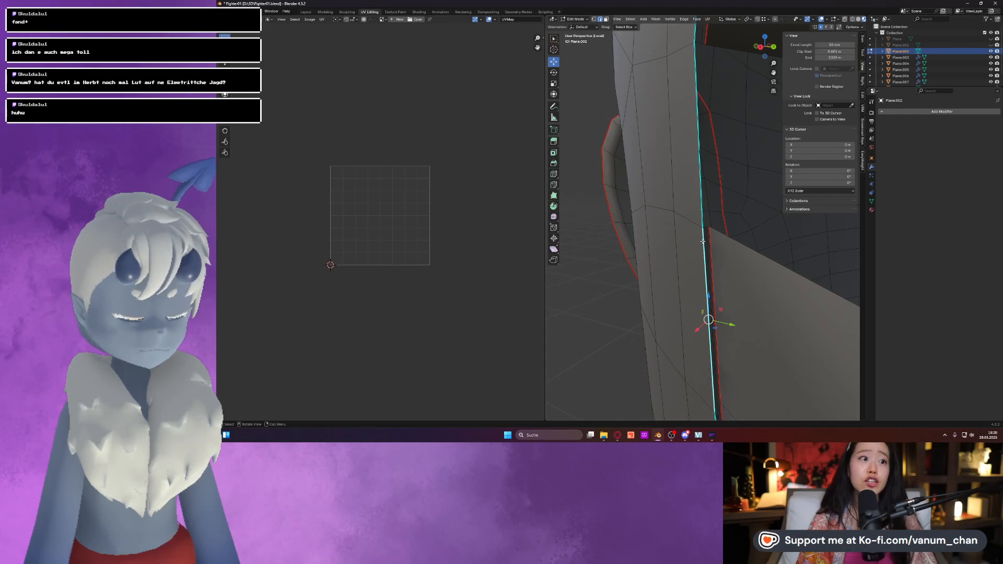
pyautogui.click(701, 216)
pyautogui.click(700, 217)
pyautogui.click(700, 217)
pyautogui.moveTo(701, 217); pyautogui.dragTo(732, 181, button='middle')
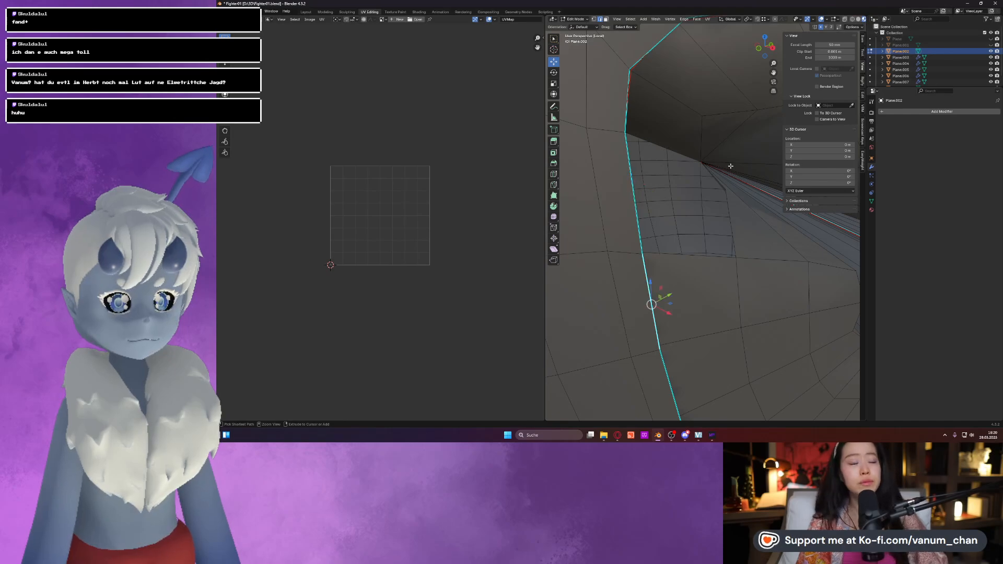
pyautogui.moveTo(731, 166); pyautogui.dragTo(662, 159, button='middle')
pyautogui.hotkey('ctrl', 'z')
pyautogui.hotkey('ctrl', 'z')
pyautogui.hotkey('ctrl', 'z')
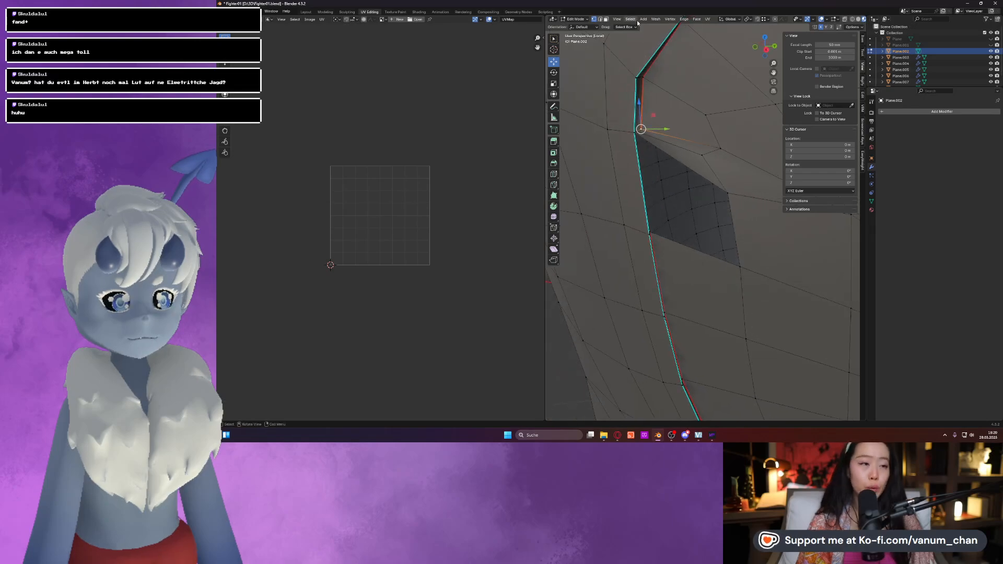
# Delete the two narrow triangular faces along the upper edge of the opening beside the right eye's rim.
pyautogui.click(670, 139)
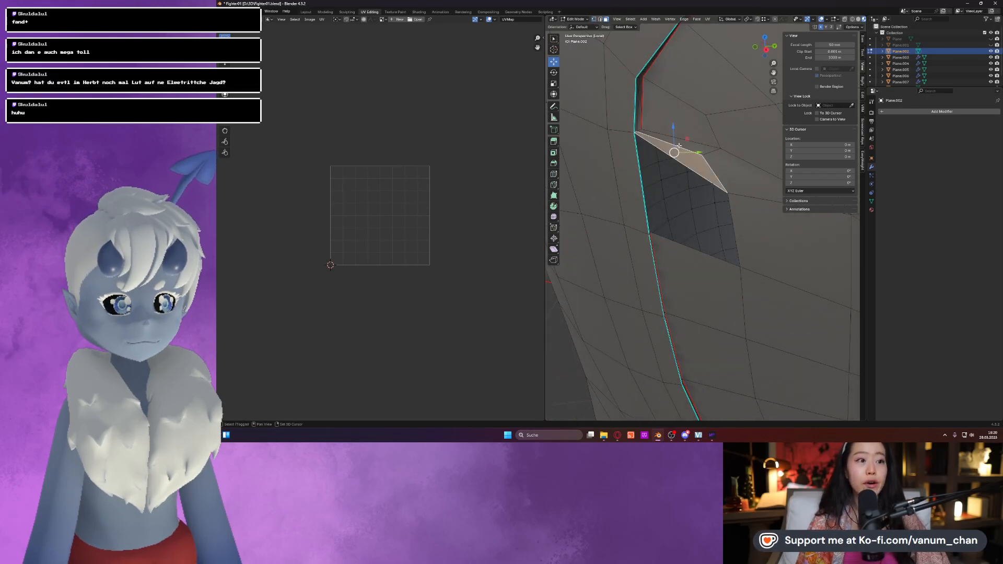
pyautogui.press('x')
pyautogui.click(678, 144)
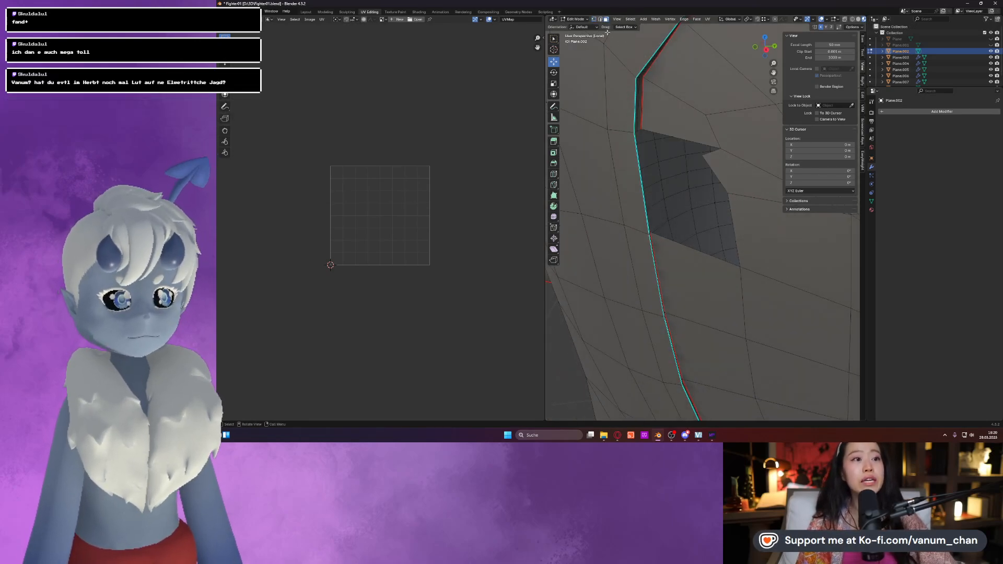
# Merge the two extra vertices along the opening's inner edge into its upper corner vertex, using At Last.
pyautogui.keyDown('shift'); pyautogui.click(708, 153); pyautogui.keyUp('shift')
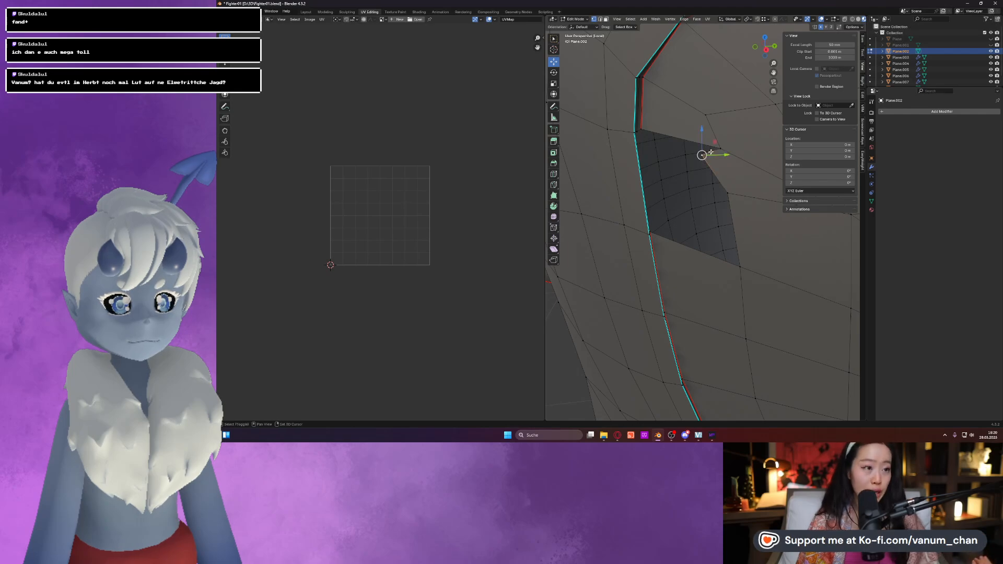
pyautogui.press('m')
pyautogui.click(718, 150)
pyautogui.moveTo(720, 149); pyautogui.dragTo(720, 189, button='middle')
pyautogui.click(722, 190)
pyautogui.keyDown('shift'); pyautogui.click(719, 149); pyautogui.keyUp('shift')
pyautogui.press('m')
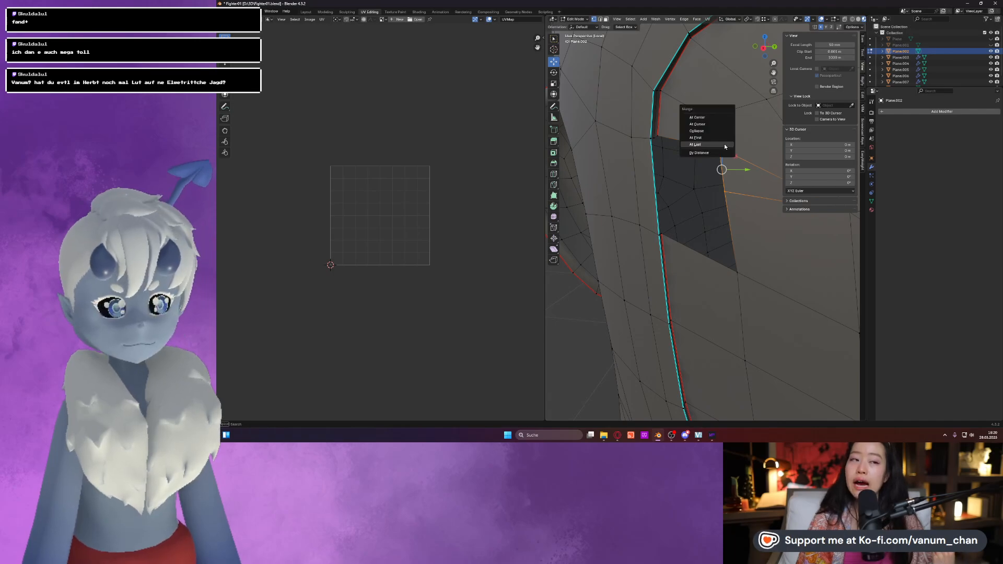
pyautogui.click(722, 147)
# Fill the remaining opening with a face from its rim-side edge, and mark the adjacent rim edge as sharp.
pyautogui.click(600, 18)
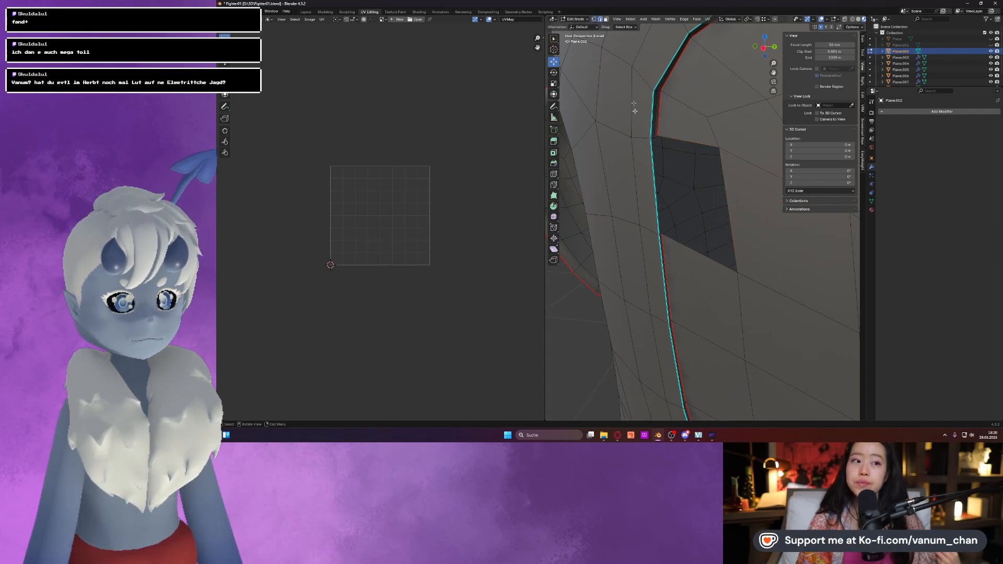
pyautogui.click(653, 163)
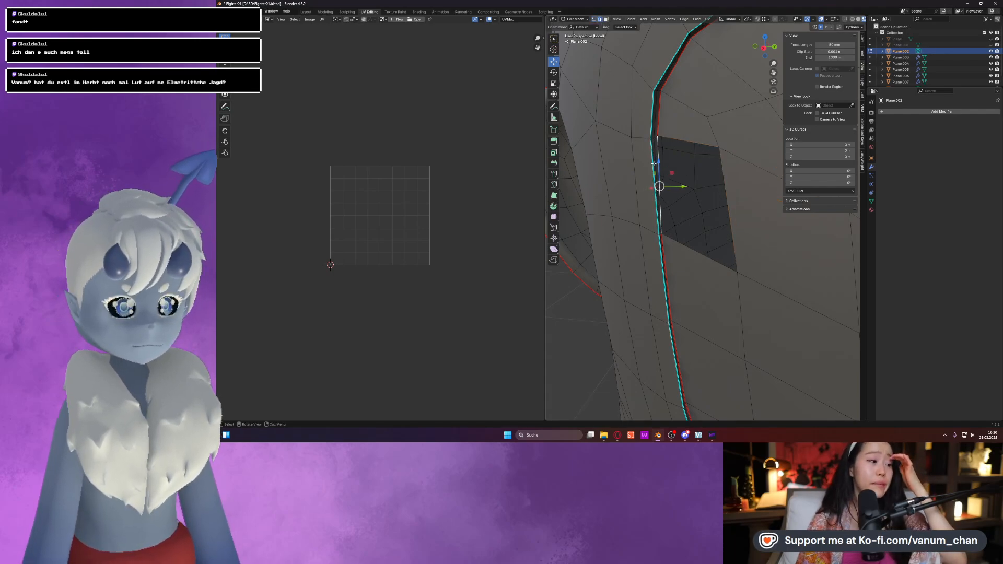
pyautogui.press('f')
pyautogui.click(654, 163)
pyautogui.rightClick(654, 162)
pyautogui.click(654, 161)
pyautogui.rightClick(653, 159)
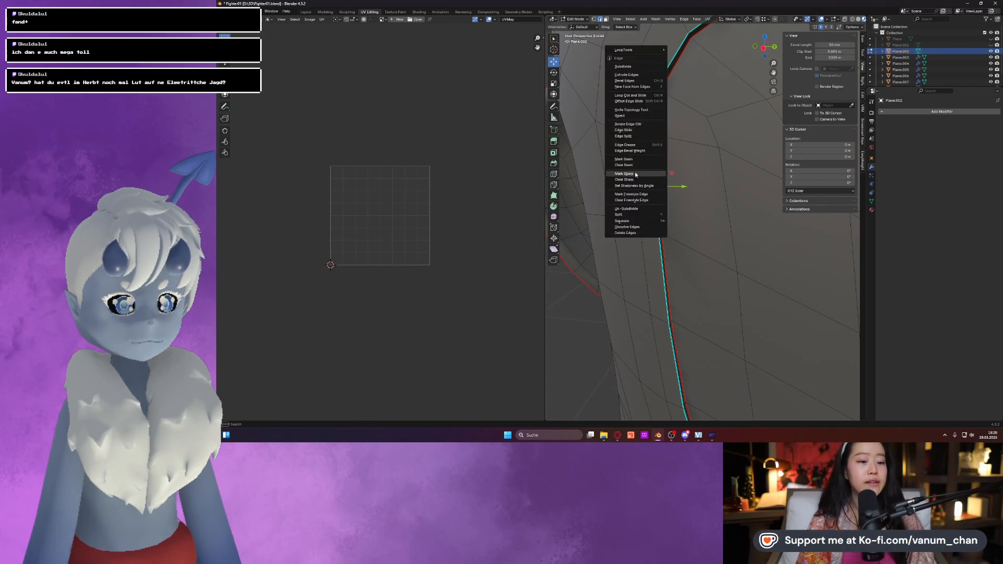
pyautogui.click(635, 174)
# Examine the repaired head's surface from the side and front in Object Mode, undoing the last stray change.
pyautogui.press('Tab')
pyautogui.scroll(-5, 674, 173)
pyautogui.moveTo(694, 194); pyautogui.dragTo(683, 210, button='middle')
pyautogui.press('Tab')
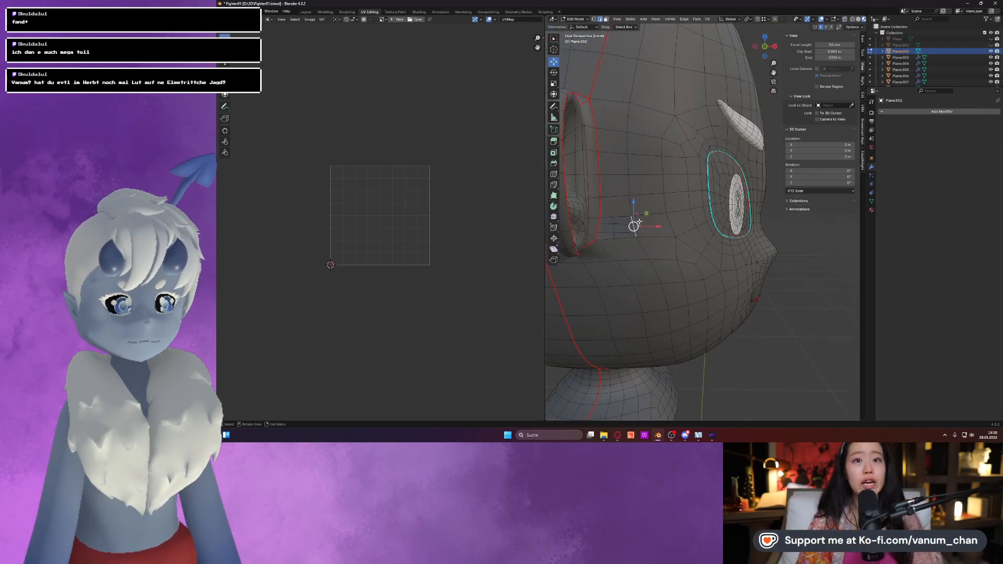
pyautogui.hotkey('ctrl', 'z')
pyautogui.scroll(-6, 678, 223)
pyautogui.press('Tab')
pyautogui.moveTo(750, 238); pyautogui.dragTo(716, 244, button='middle')
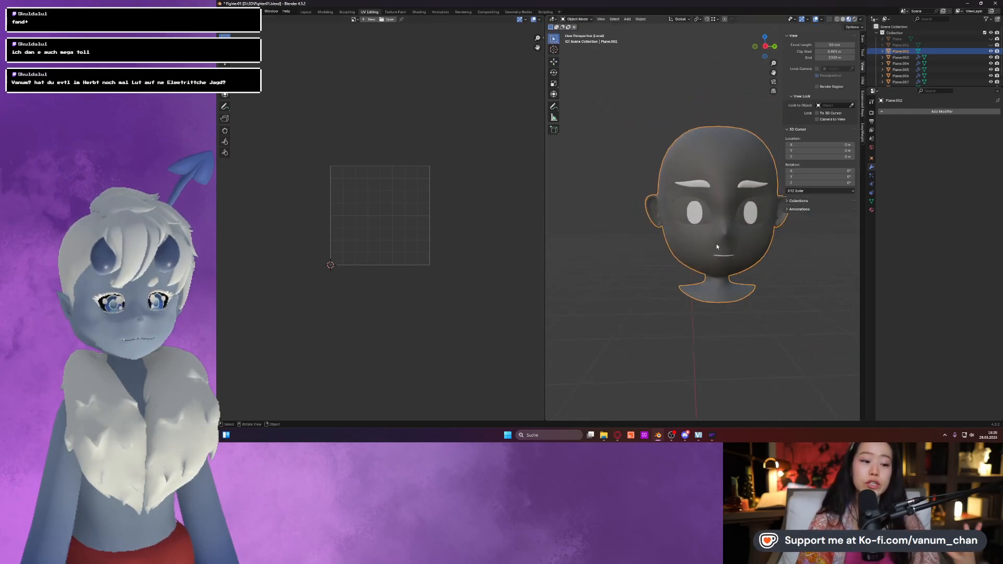
# Apply the head object's transform and unwrap its entire mesh in the UV editor.
pyautogui.press('Tab')
pyautogui.press('Tab')
pyautogui.hotkey('ctrl', 'a')
pyautogui.click(638, 232)
pyautogui.press('Tab')
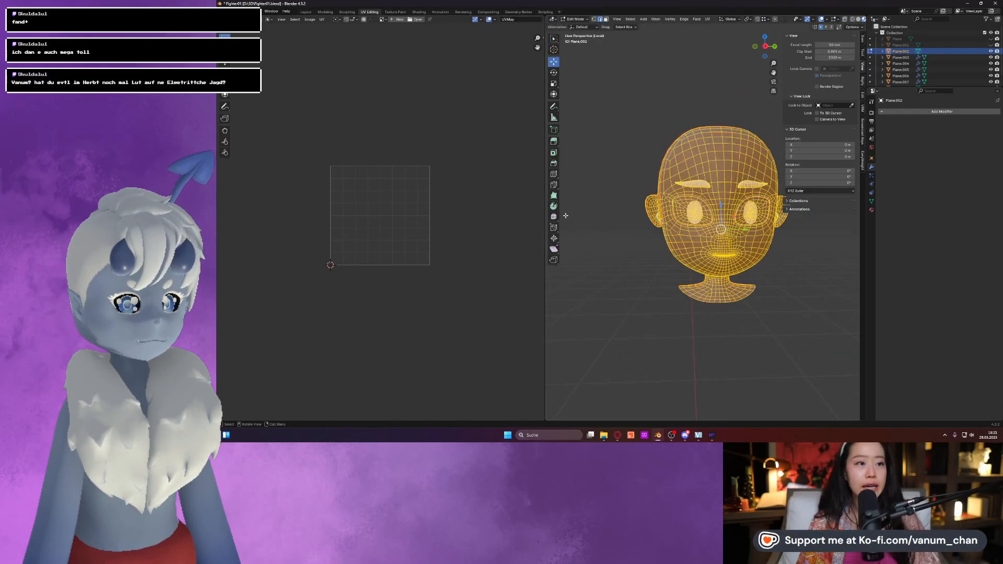
pyautogui.rightClick(362, 229)
pyautogui.click(362, 230)
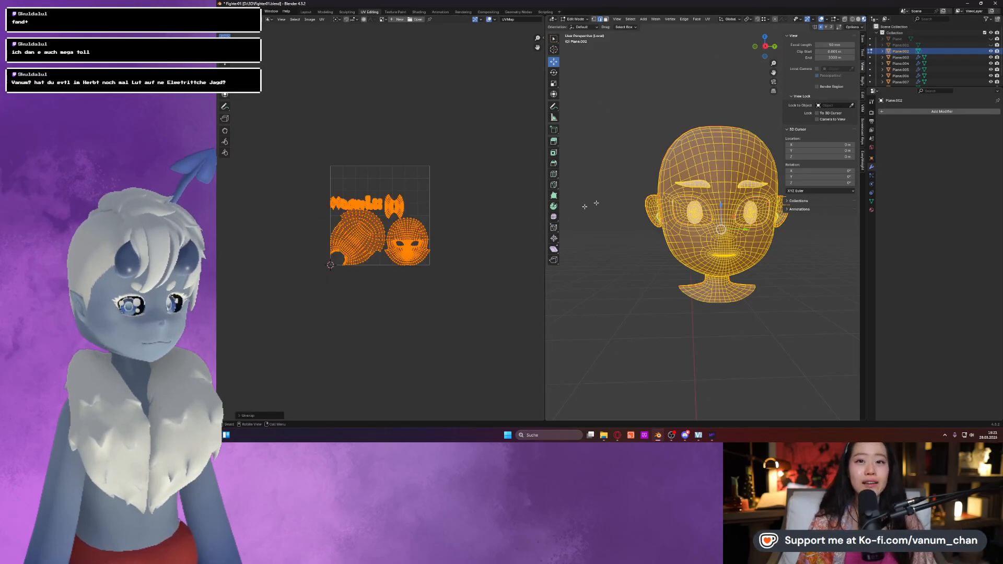
# Replace the head's material with Material.003, the black-and-white checker pattern.
pyautogui.press('Tab')
pyautogui.click(871, 210)
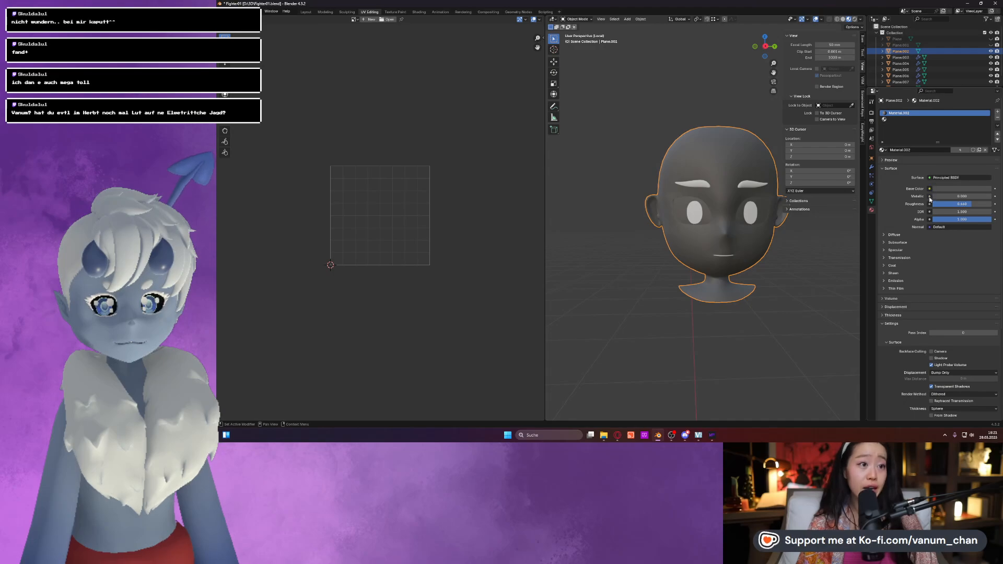
pyautogui.click(883, 150)
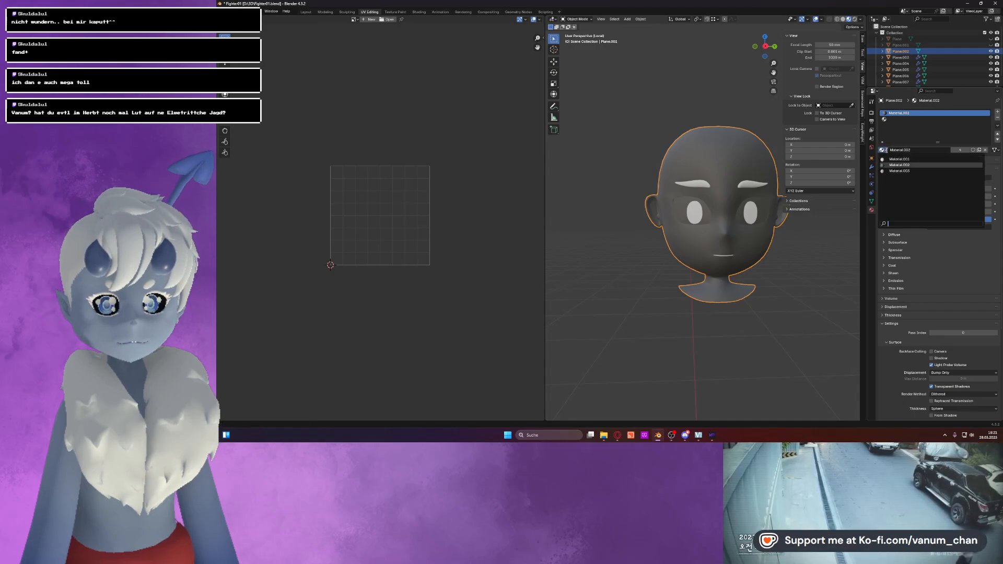
pyautogui.click(897, 163)
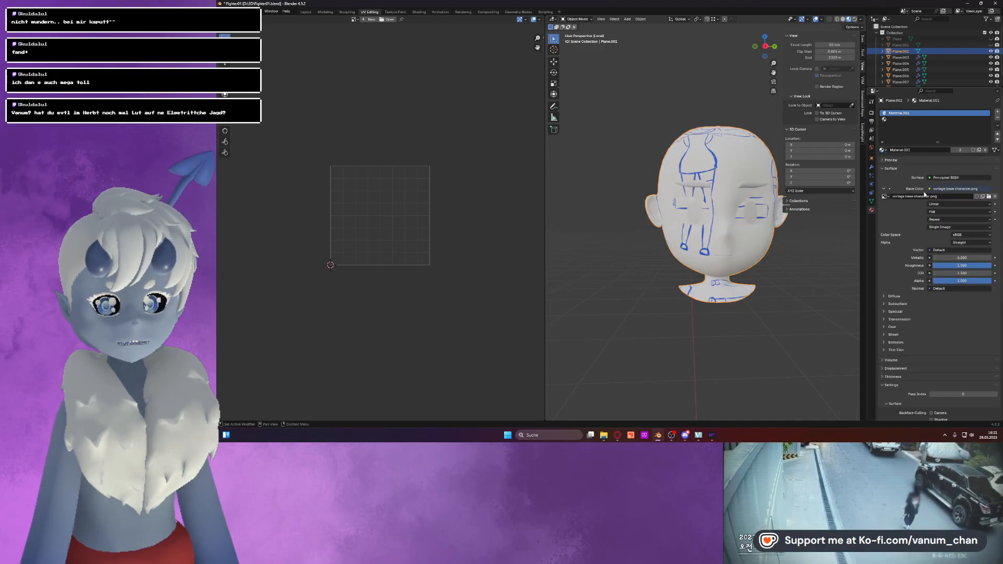
pyautogui.click(887, 150)
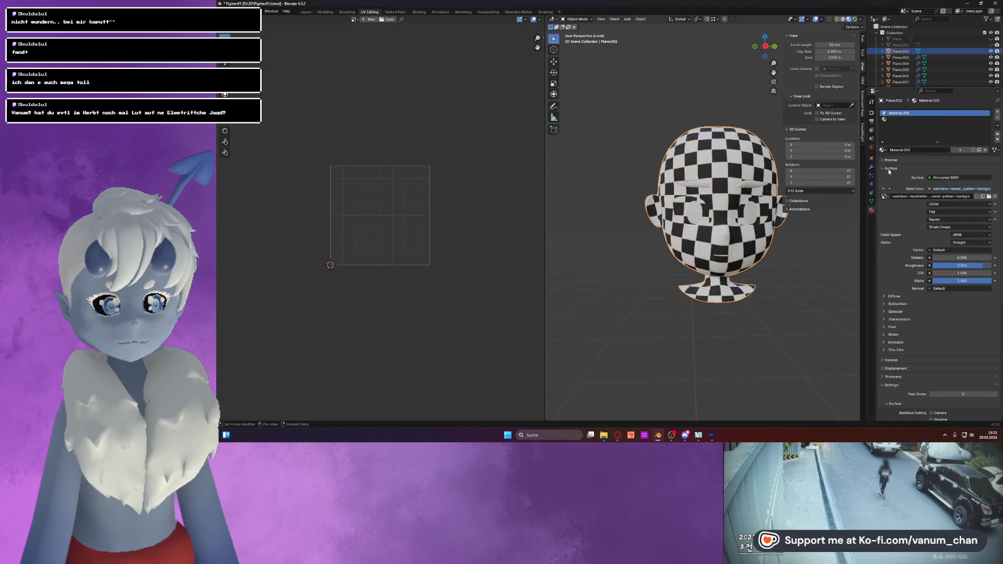
pyautogui.click(890, 171)
# Remove the empty second material slot from the head, keeping only Material.003.
pyautogui.moveTo(641, 246)
pyautogui.mouseDown(button='middle')
pyautogui.moveTo(732, 240)
pyautogui.moveTo(631, 273)
pyautogui.moveTo(642, 236)
pyautogui.mouseUp(button='middle')
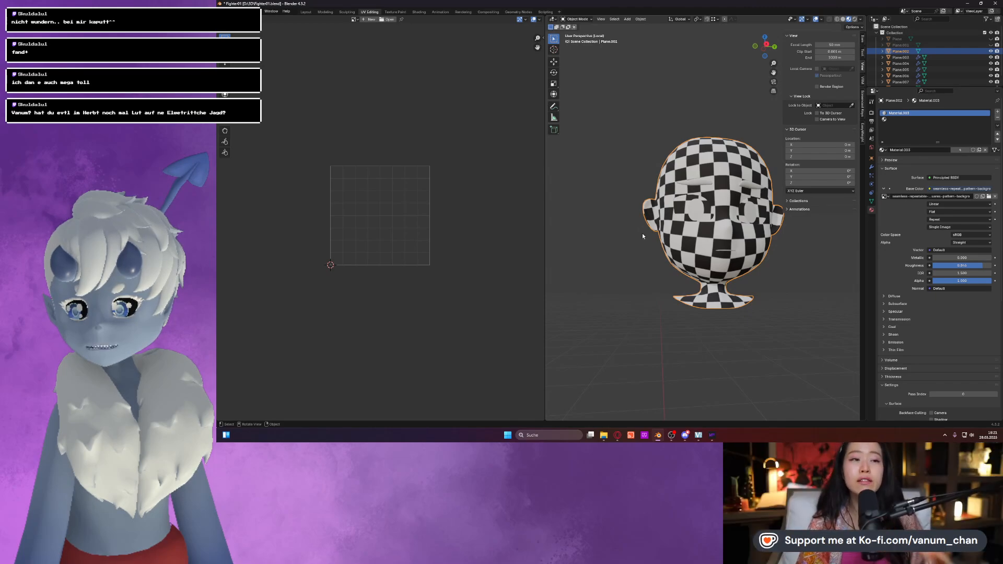
pyautogui.scroll(2, 673, 223)
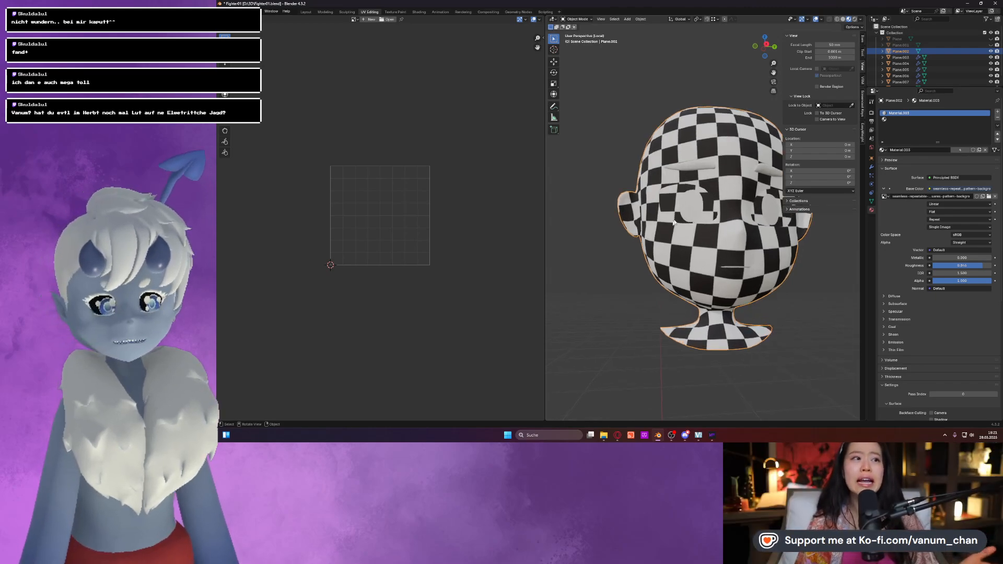
pyautogui.press('Tab')
pyautogui.press('Tab')
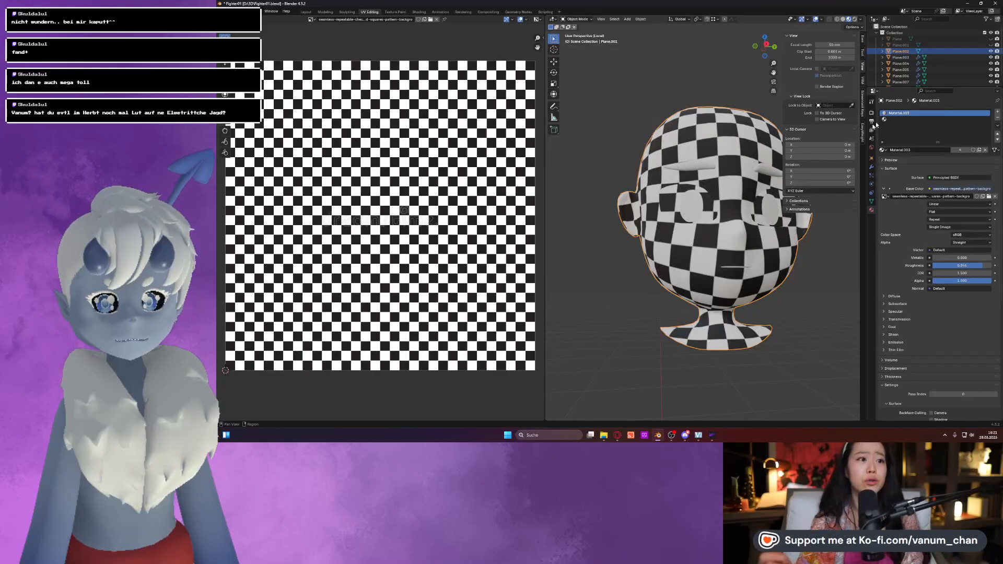
pyautogui.click(890, 120)
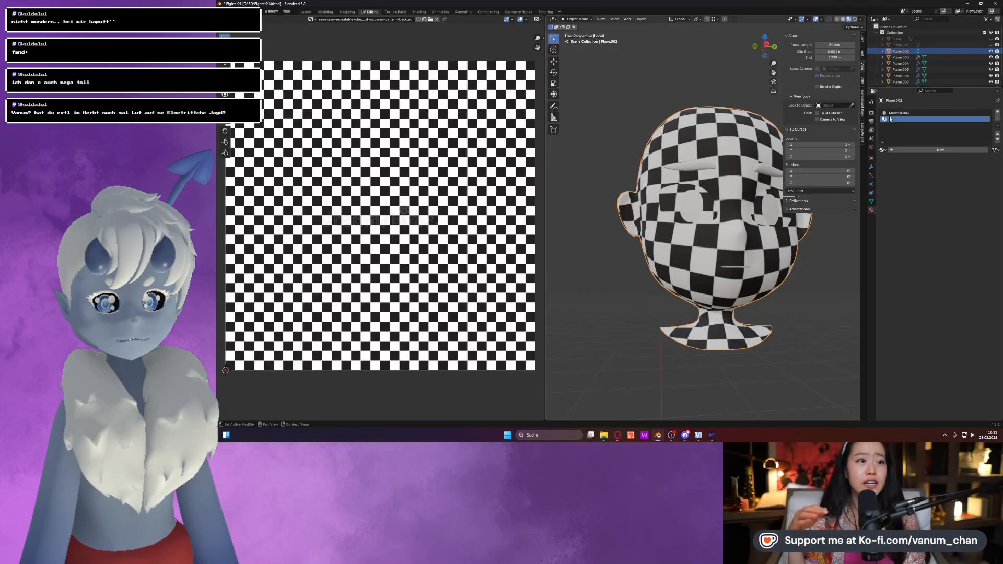
pyautogui.click(997, 119)
# Move in to the mouth in Edit Mode and select the entire mesh to inspect its UV layout.
pyautogui.press('Tab')
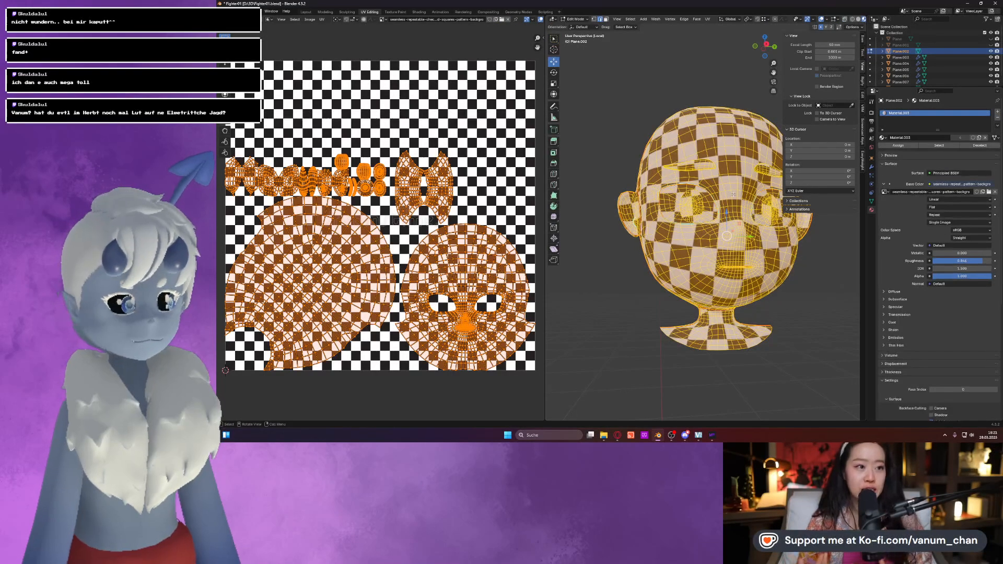
pyautogui.press('Tab')
pyautogui.press('Tab')
pyautogui.scroll(1, 732, 204)
pyautogui.click(728, 270)
pyautogui.press('KP_Decimal')
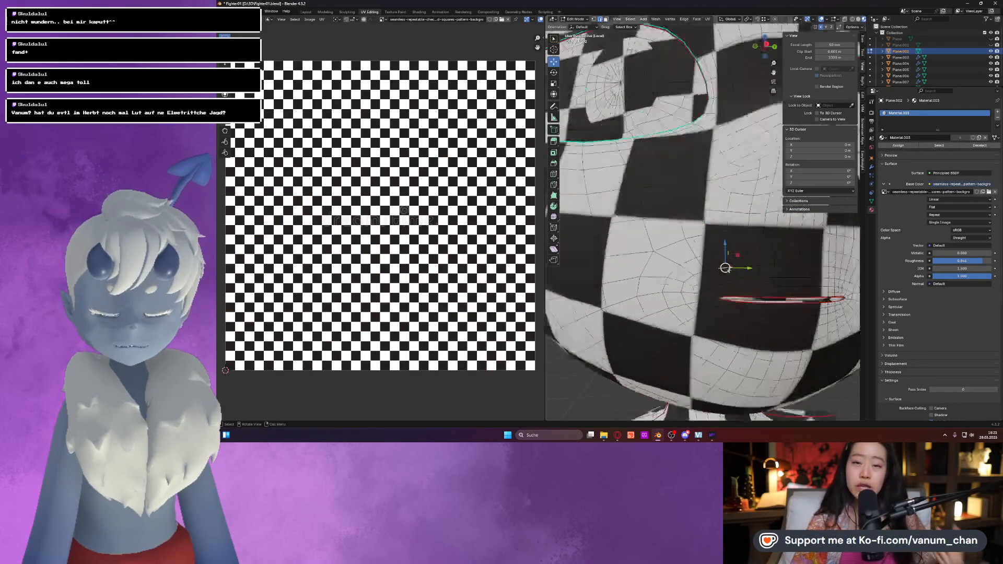
pyautogui.moveTo(684, 243); pyautogui.dragTo(724, 271, button='middle')
pyautogui.press('a')
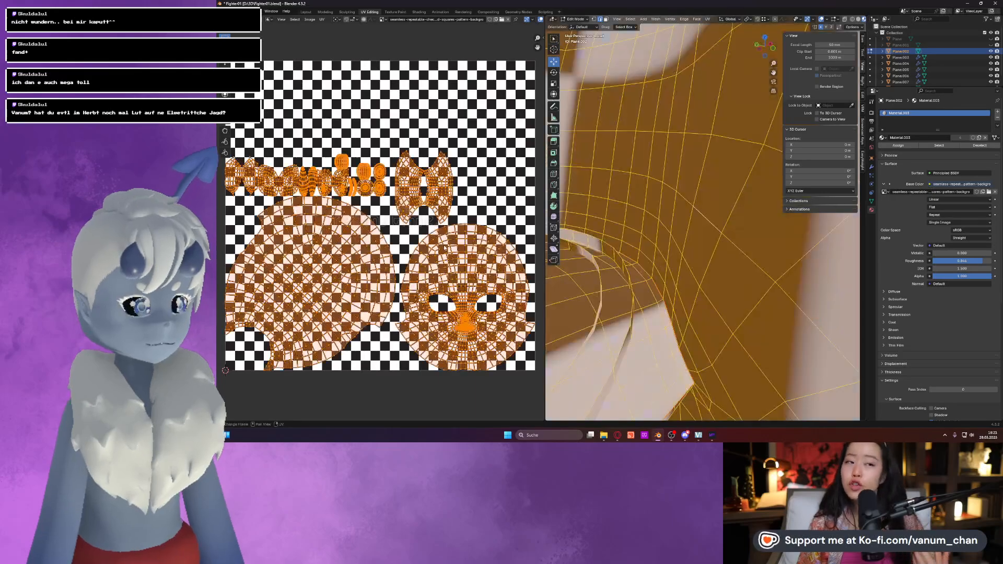
# Deselect the UVs and select the right-hand jagged island above the face island to examine it against the mouth interior.
pyautogui.moveTo(395, 205); pyautogui.dragTo(430, 179, button='middle')
pyautogui.hotkey('alt', 'a')
pyautogui.moveTo(679, 250)
pyautogui.mouseDown(button='middle')
pyautogui.moveTo(689, 261)
pyautogui.moveTo(678, 238)
pyautogui.mouseUp(button='middle')
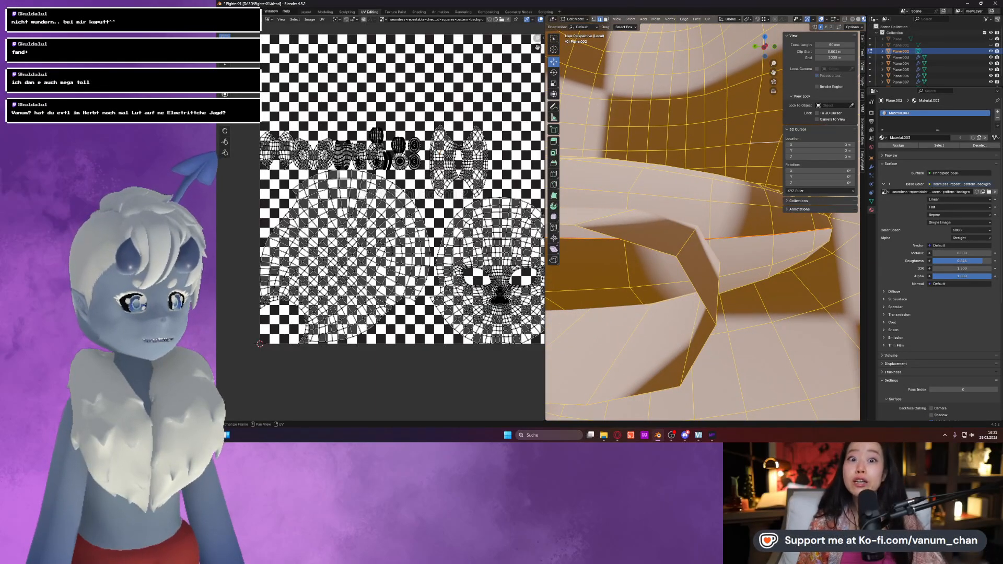
pyautogui.moveTo(567, 223); pyautogui.dragTo(555, 228, button='middle')
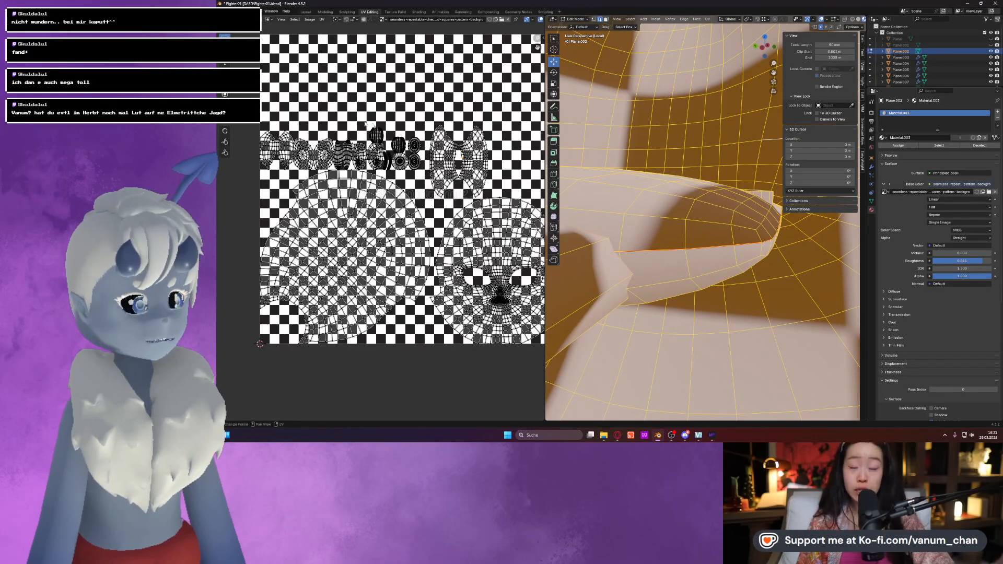
pyautogui.press('l')
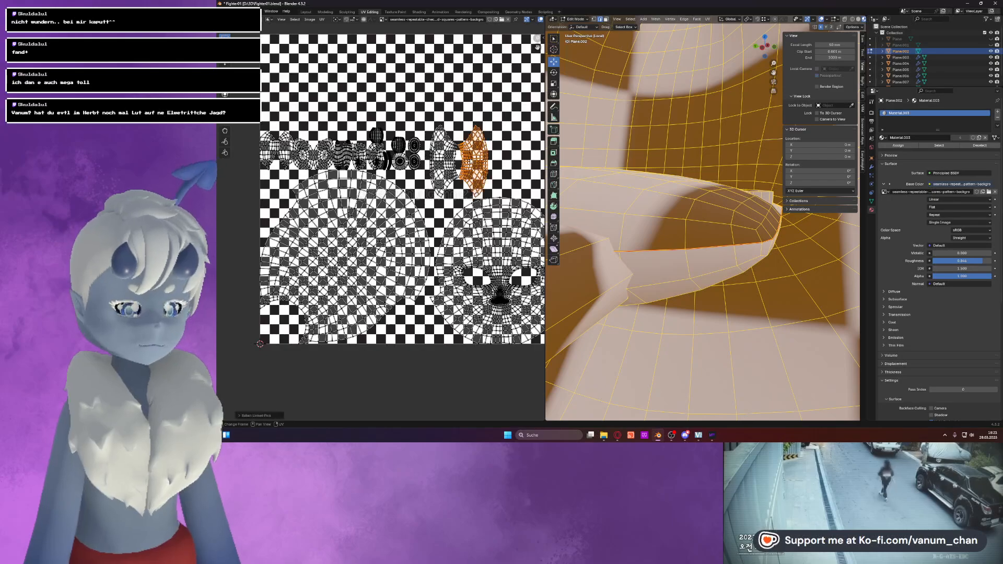
pyautogui.scroll(3, 470, 161)
pyautogui.scroll(-4, 470, 161)
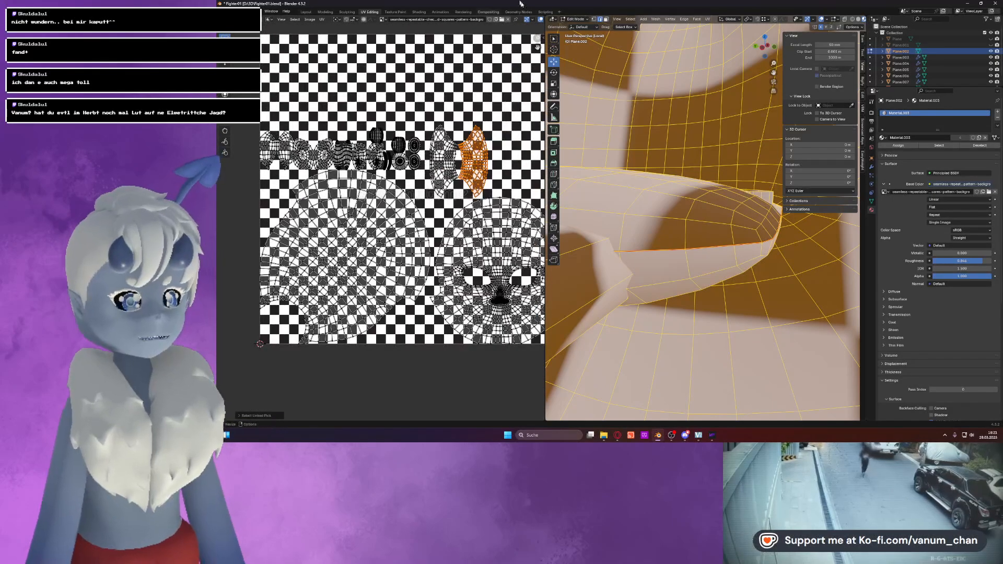
# Mark the selected edge in the mouth interior as a UV seam.
pyautogui.click(591, 299)
pyautogui.scroll(-2, 599, 288)
pyautogui.rightClick(609, 266)
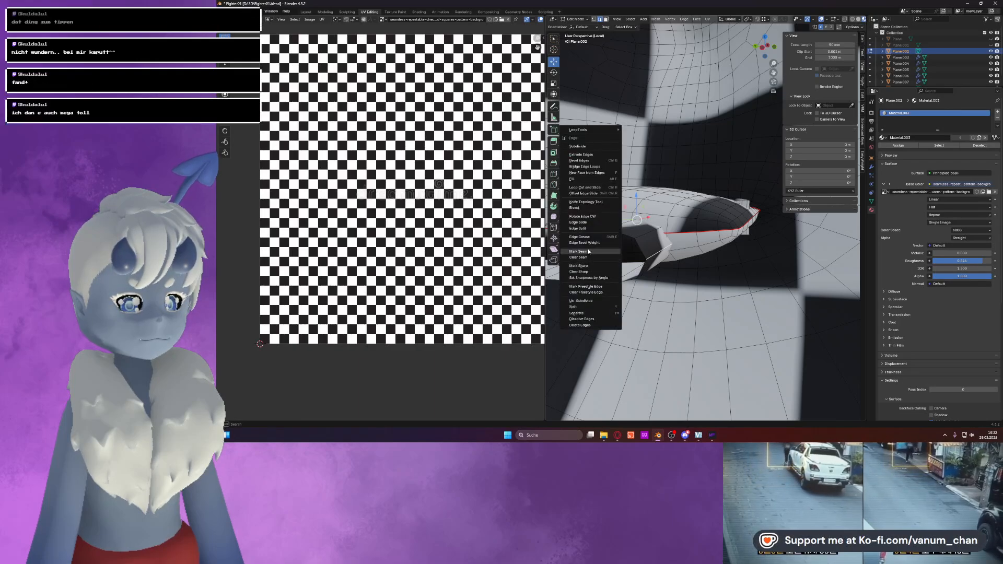
pyautogui.click(598, 252)
pyautogui.moveTo(600, 251); pyautogui.dragTo(773, 259, button='middle')
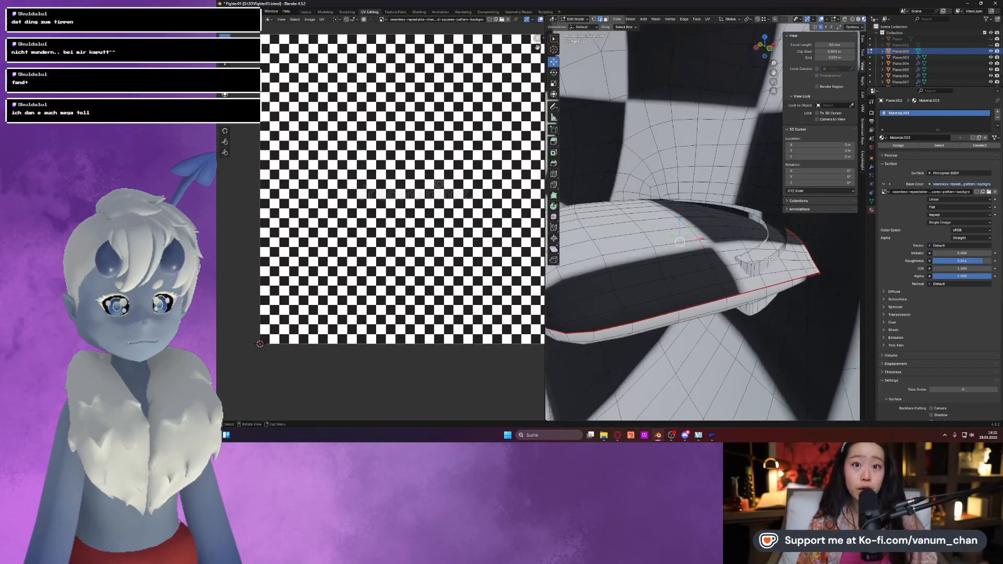
# Hide the linked head surface and the linked mouth interior piece, leaving only the curved teeth strips.
pyautogui.press('Tab')
pyautogui.press('Tab')
pyautogui.click(657, 279)
pyautogui.hotkey('ctrl', 'l')
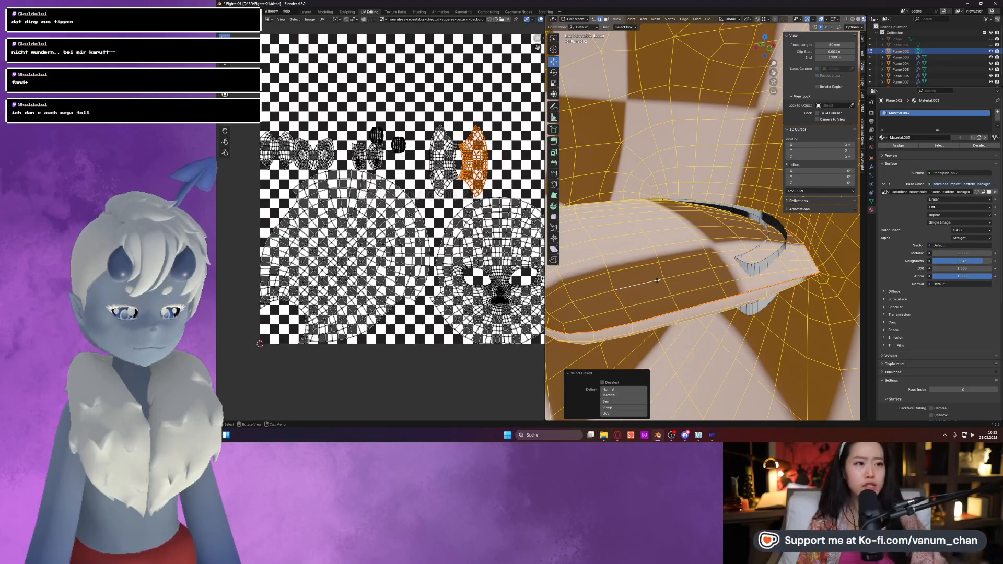
pyautogui.press('h')
pyautogui.click(657, 281)
pyautogui.hotkey('ctrl', 'l')
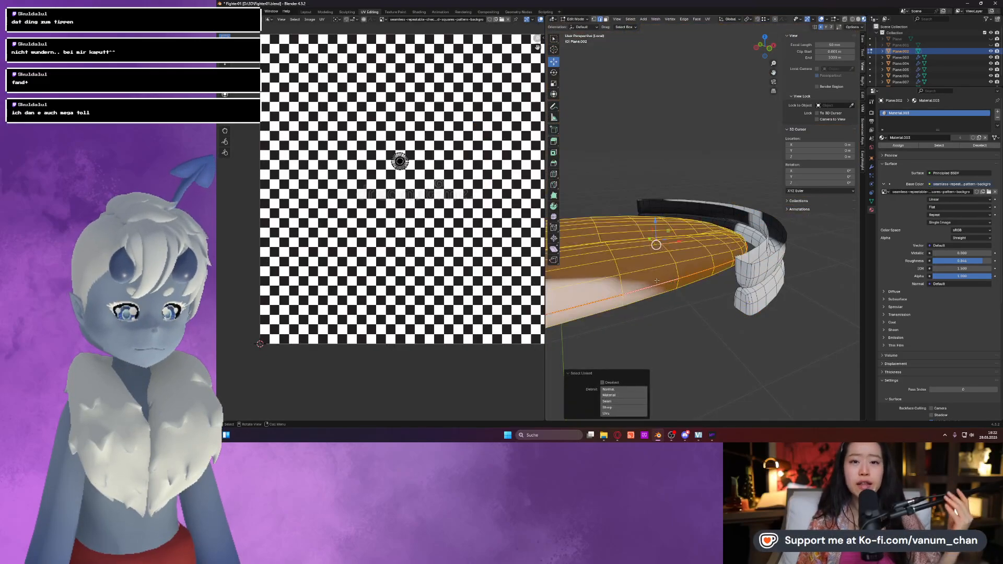
pyautogui.press('h')
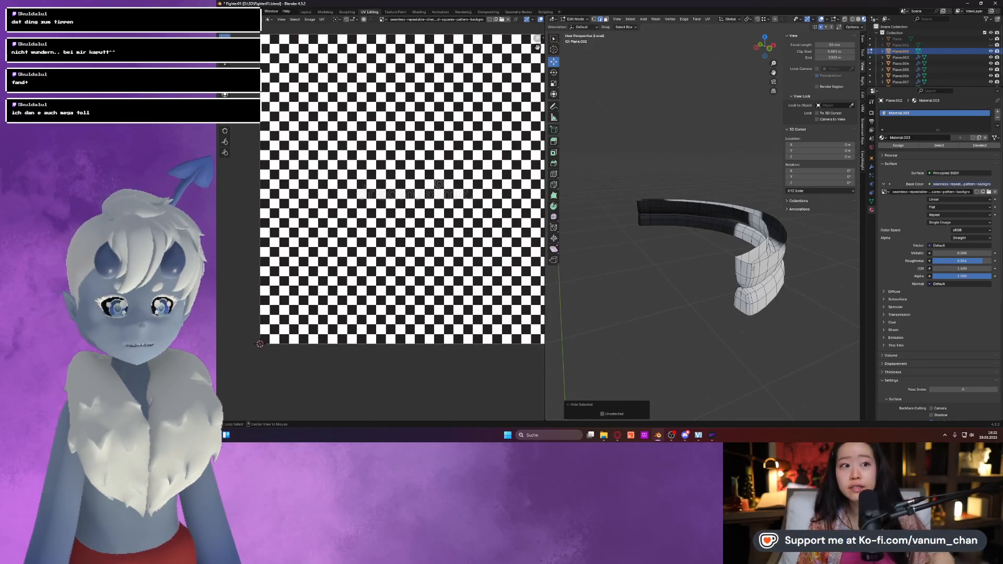
# Mark seams along the end edge loops of the isolated curved double strip on the head mesh.
pyautogui.moveTo(762, 280); pyautogui.dragTo(736, 263, button='middle')
pyautogui.scroll(2, 649, 234)
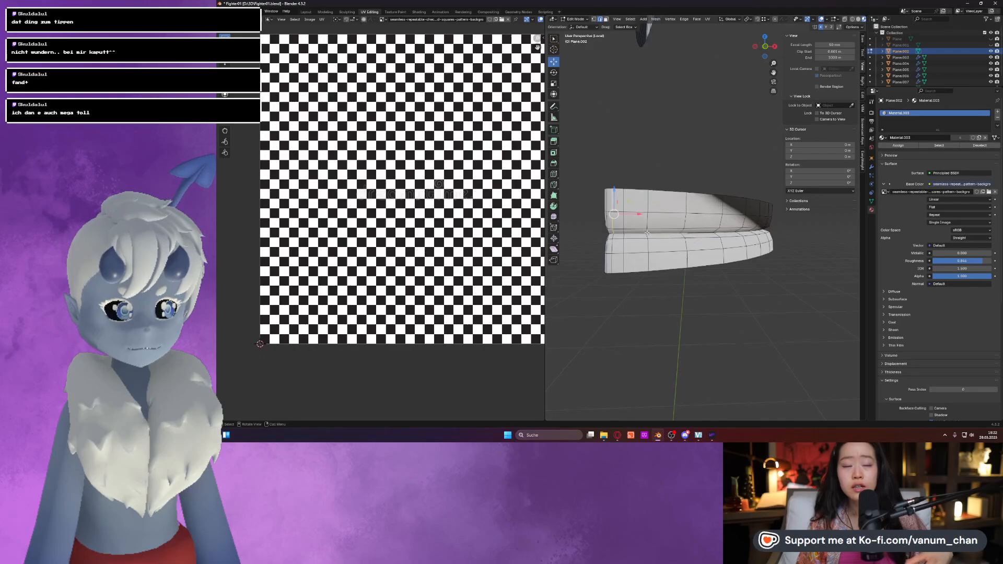
pyautogui.keyDown('shift'); pyautogui.moveTo(623, 228); pyautogui.dragTo(693, 244, button='middle'); pyautogui.keyUp('shift')
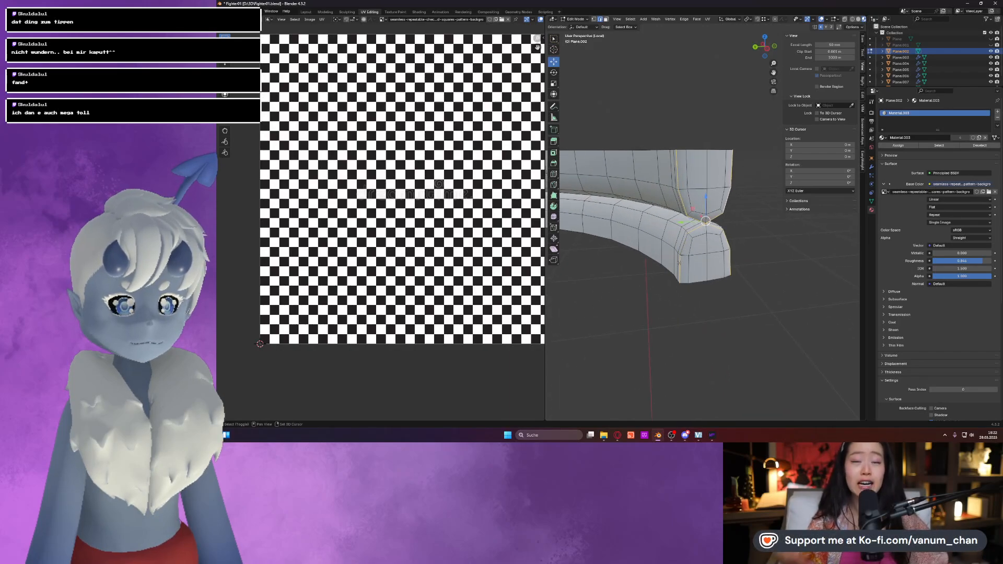
pyautogui.rightClick(680, 189)
pyautogui.click(681, 189)
pyautogui.moveTo(690, 206); pyautogui.dragTo(217, 241, button='middle')
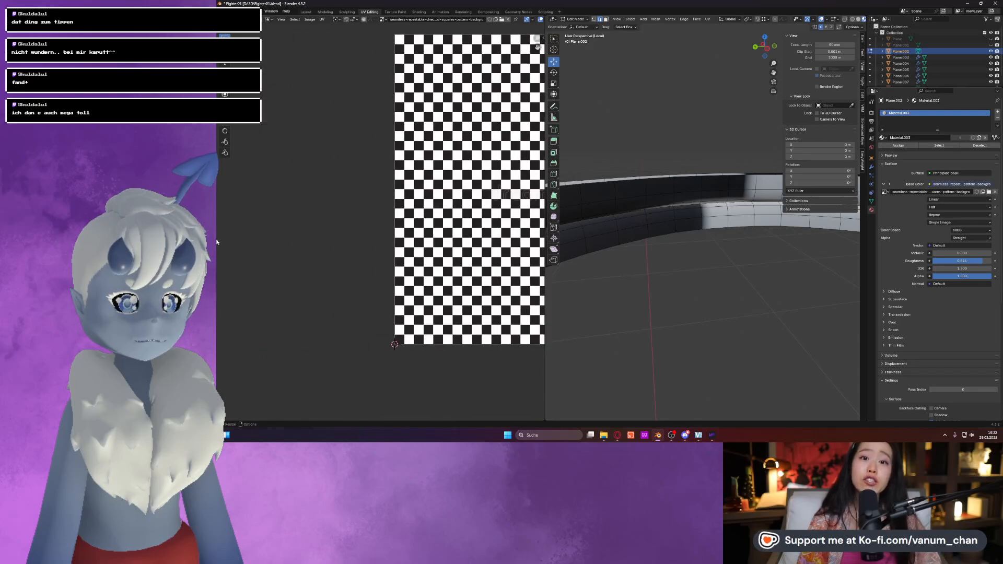
pyautogui.moveTo(596, 281); pyautogui.dragTo(745, 279, button='middle')
pyautogui.moveTo(656, 237); pyautogui.dragTo(584, 220, button='middle')
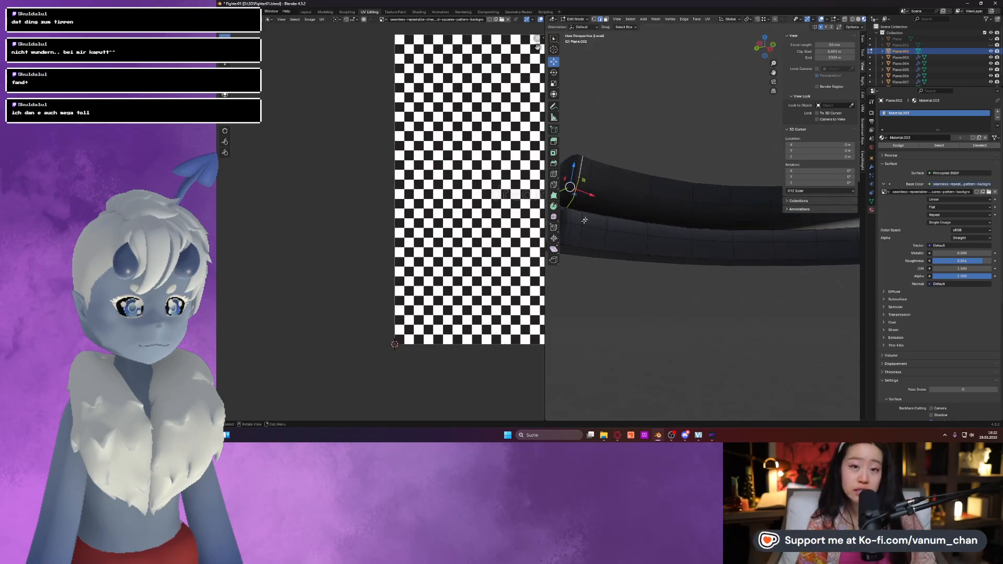
pyautogui.keyDown('alt'); pyautogui.click(571, 188); pyautogui.keyUp('alt')
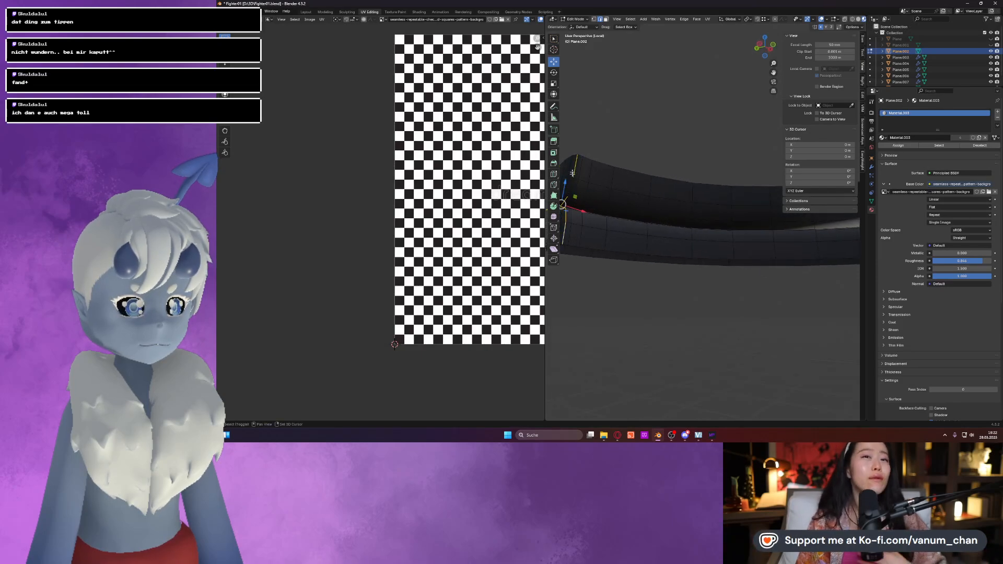
pyautogui.hotkey('ctrl', 'e')
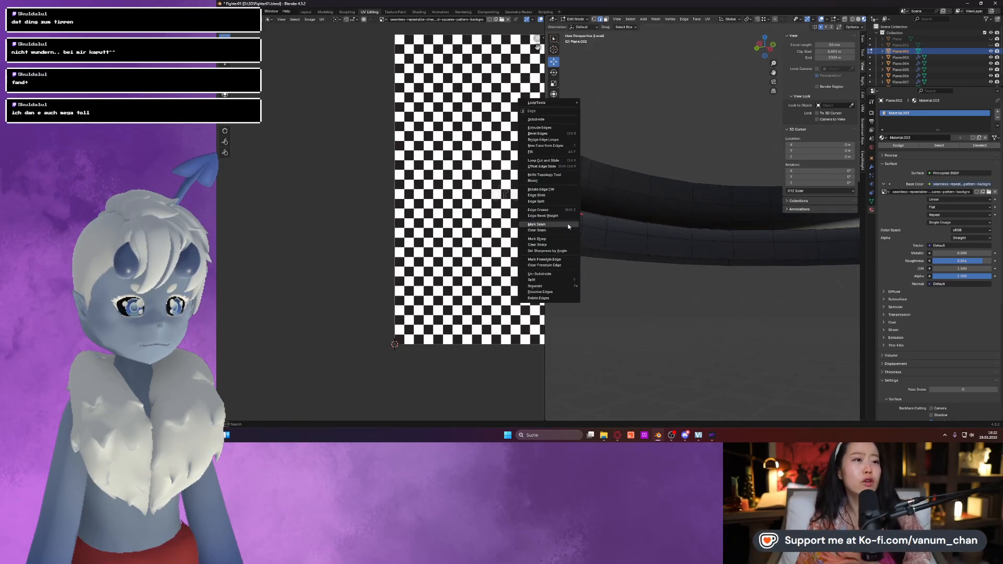
pyautogui.click(568, 226)
# Select all geometry of the isolated curved strip and unwrap its UVs.
pyautogui.press('a')
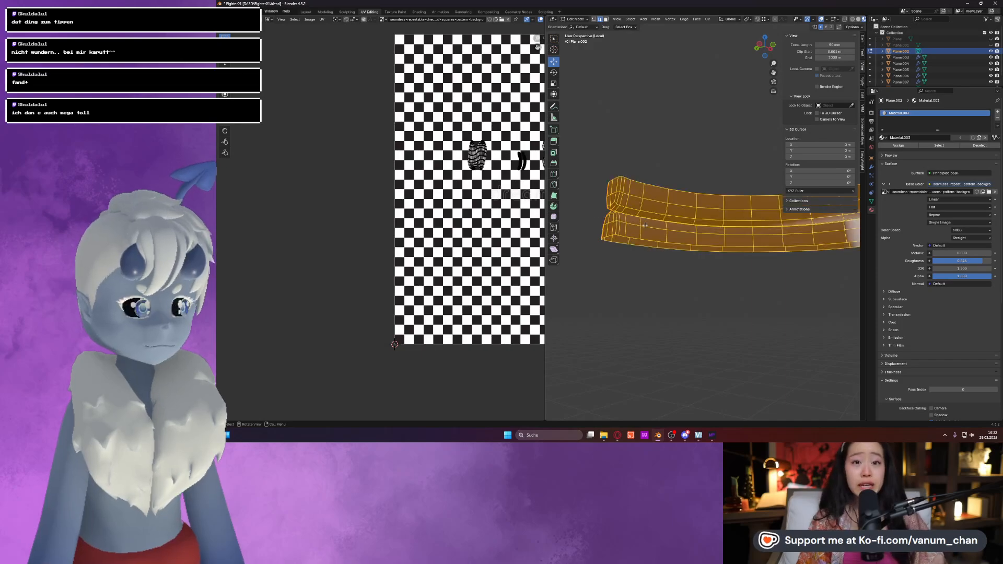
pyautogui.press('u')
pyautogui.click(442, 173)
pyautogui.scroll(-1, 440, 204)
pyautogui.moveTo(440, 203); pyautogui.dragTo(382, 206, button='middle')
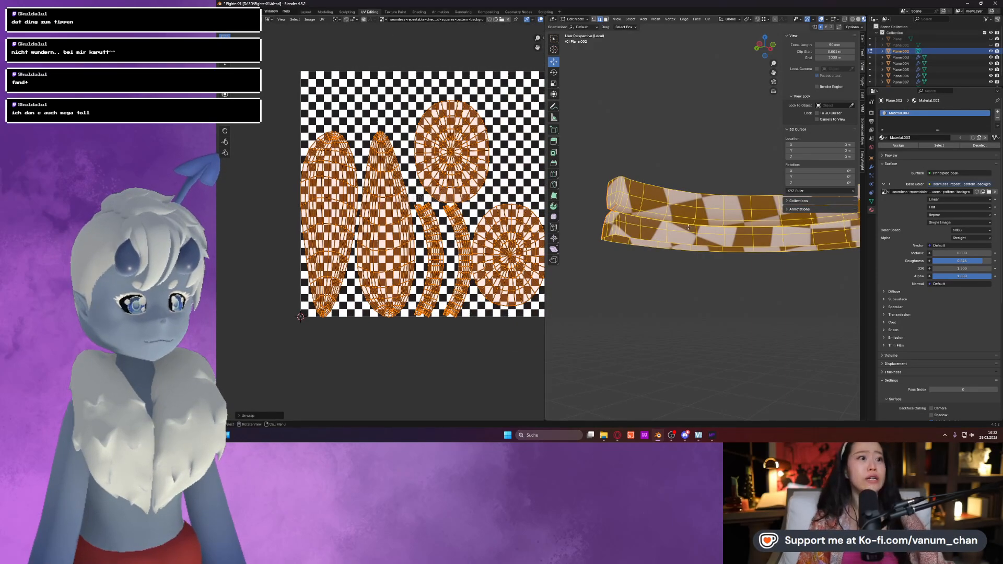
# Reveal the hidden geometry of the head mesh around the curved strip.
pyautogui.scroll(-6, 688, 226)
pyautogui.press('Tab')
pyautogui.press('KP_Divide')
pyautogui.moveTo(687, 220); pyautogui.dragTo(700, 249, button='middle')
pyautogui.press('Tab')
pyautogui.hotkey('alt', 'h')
pyautogui.press('Tab')
pyautogui.scroll(-7, 700, 250)
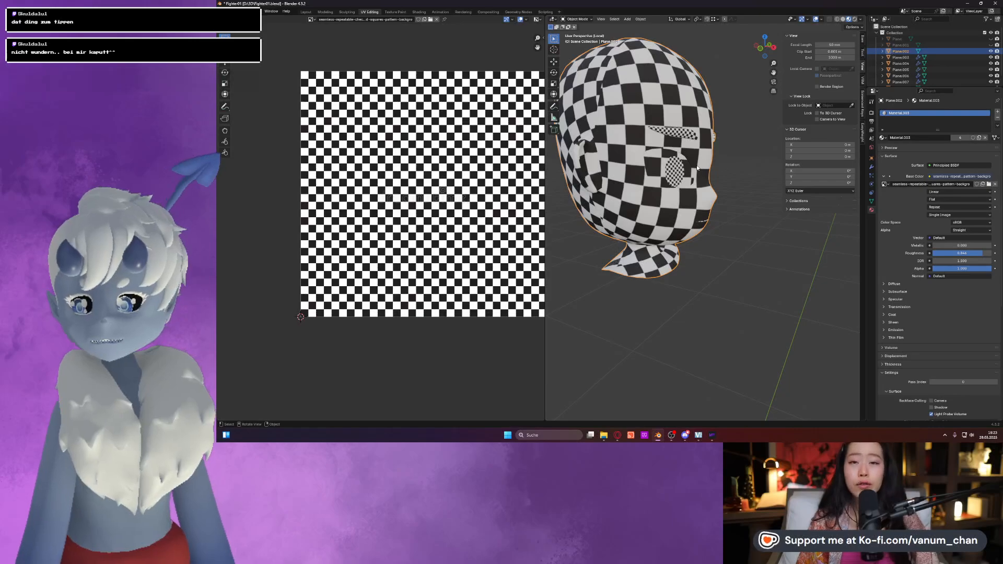
# Unwrap the UVs of the complete head mesh with all its geometry selected.
pyautogui.press('Tab')
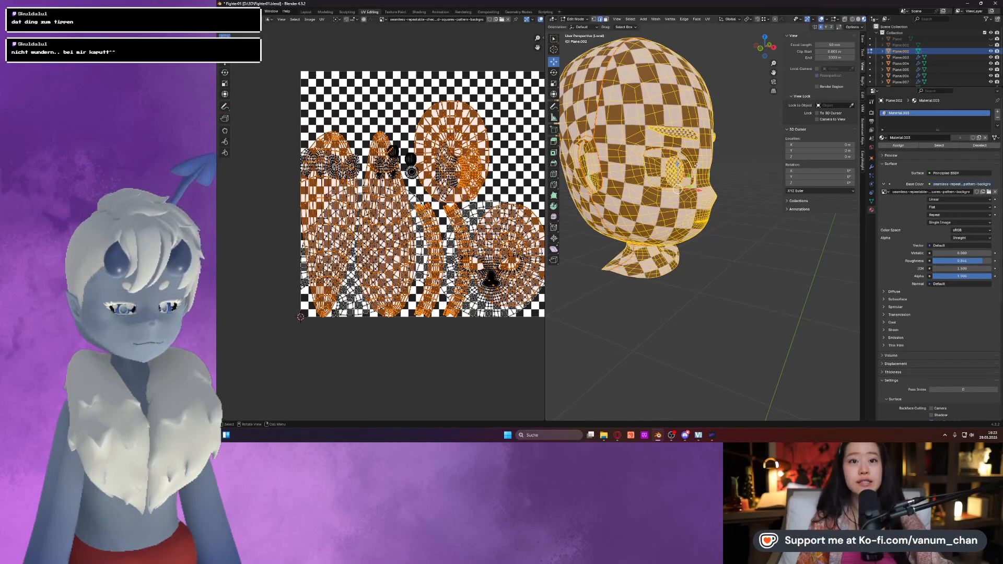
pyautogui.press('u')
pyautogui.click(446, 168)
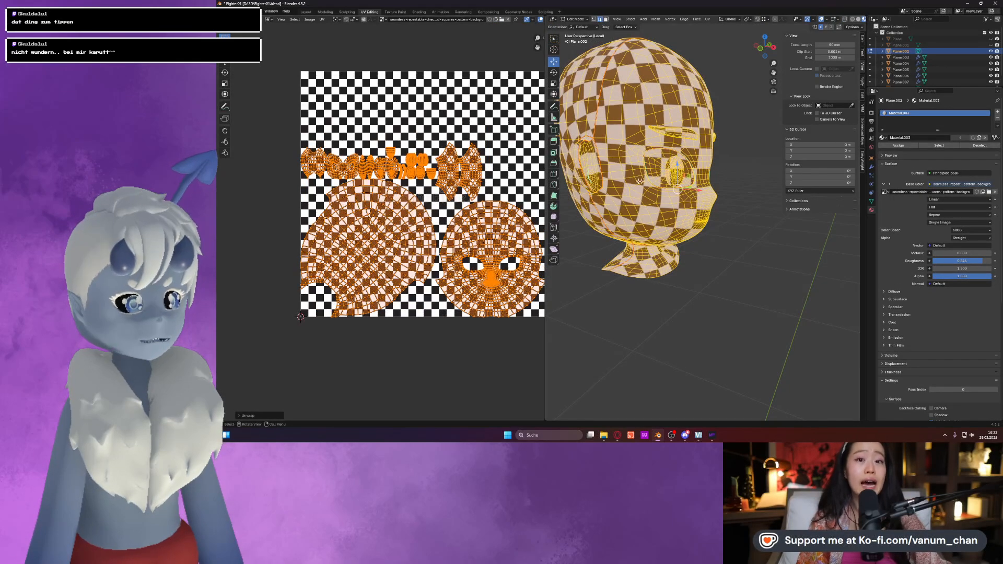
pyautogui.press('Tab')
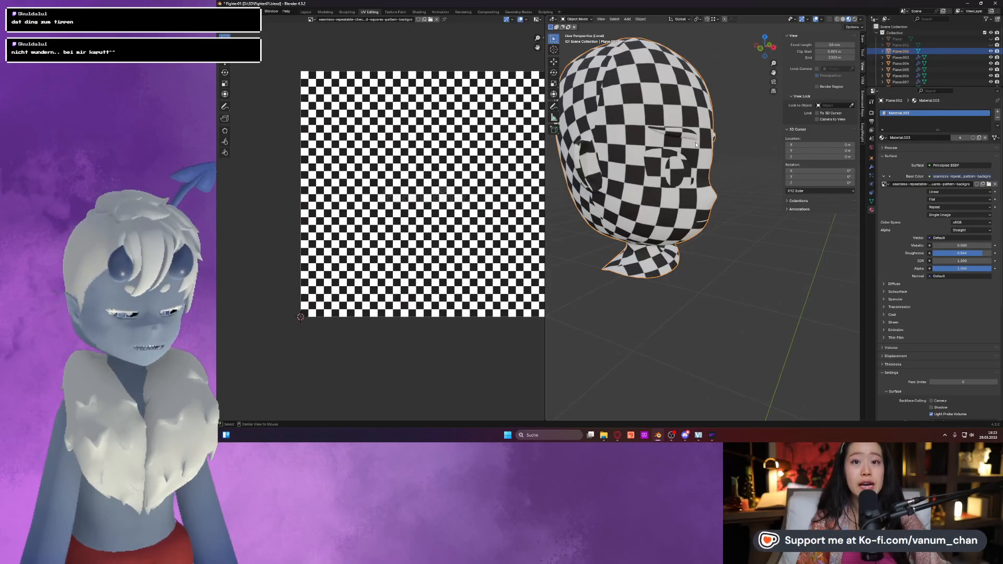
# Unhide the hidden scene objects and leave local view to bring back the full character.
pyautogui.hotkey('alt', 'h')
pyautogui.click(694, 284)
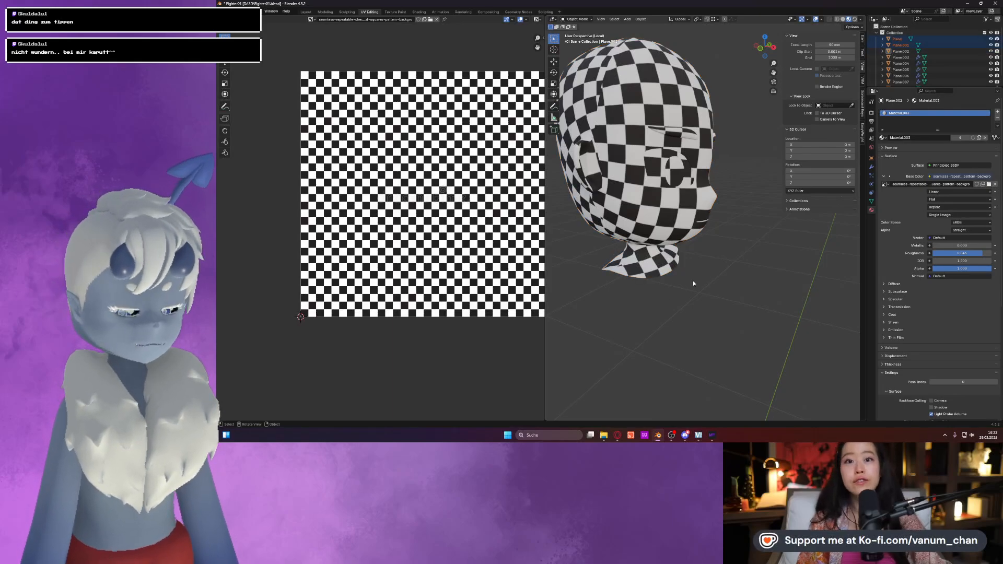
pyautogui.press('KP_Divide')
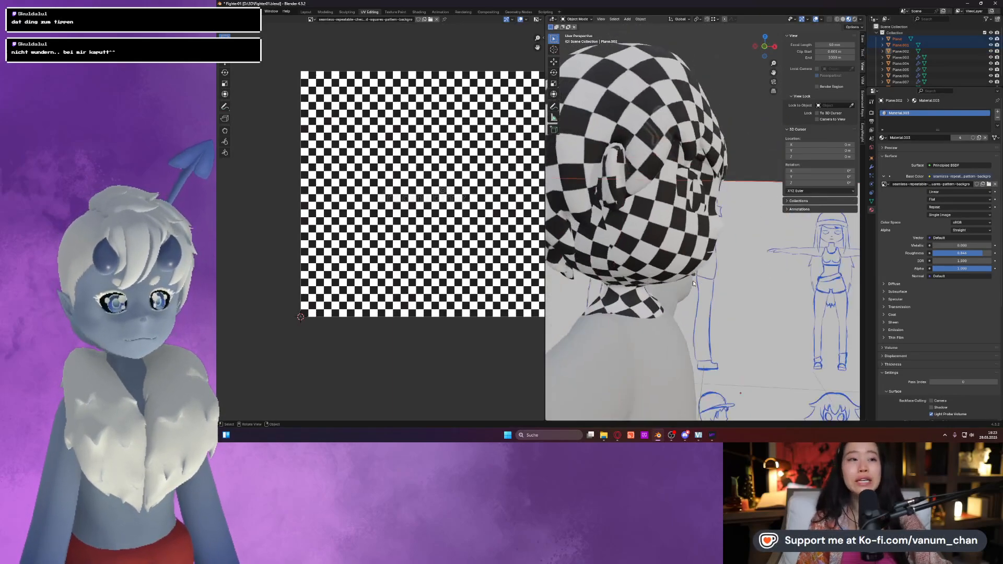
# Select both checkered head meshes, edit them together and unwrap all their UVs into one shared layout.
pyautogui.click(667, 224)
pyautogui.click(666, 223)
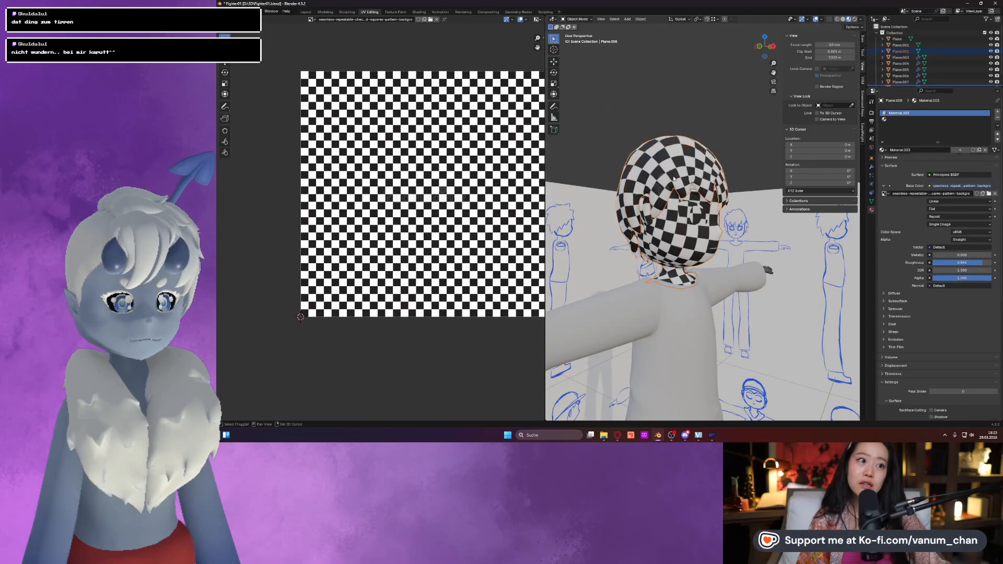
pyautogui.press('Tab')
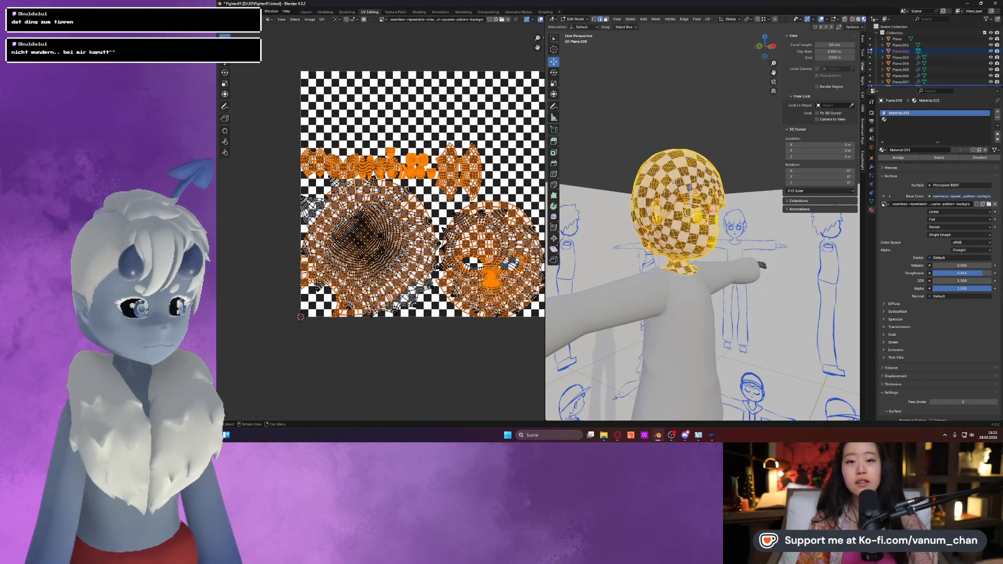
pyautogui.press('a')
pyautogui.press('u')
pyautogui.click(437, 198)
pyautogui.scroll(-1, 453, 210)
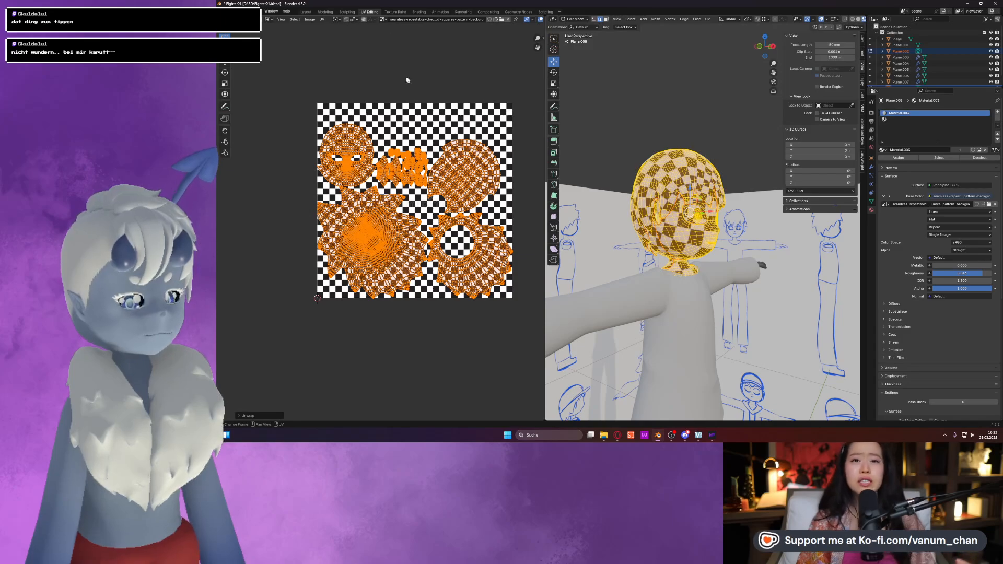
# Bring up the TexTools UV Layout tools for the head's UVs in the UV editor.
pyautogui.moveTo(674, 225); pyautogui.dragTo(841, 247, button='middle')
pyautogui.press('Tab')
pyautogui.press('Tab')
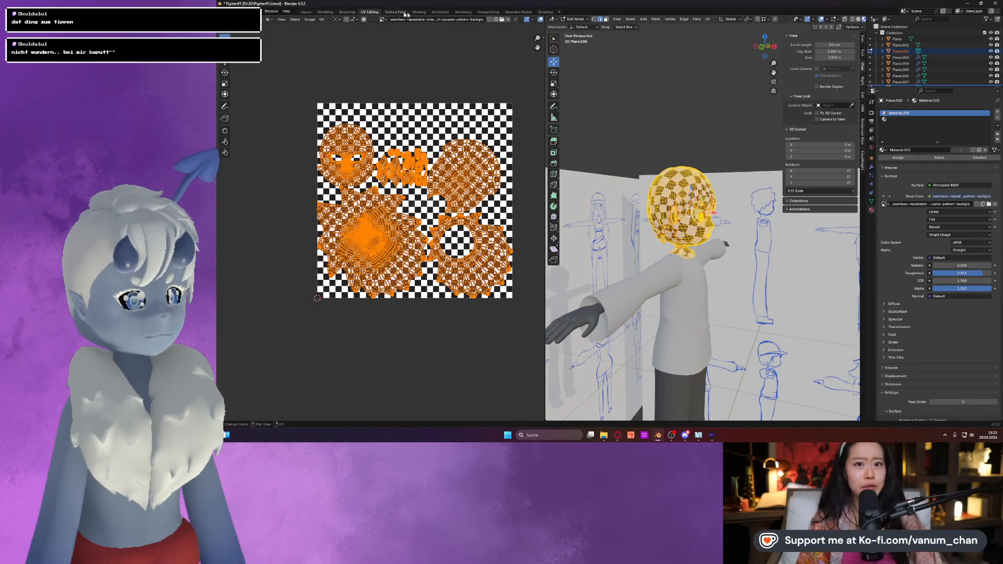
pyautogui.click(543, 37)
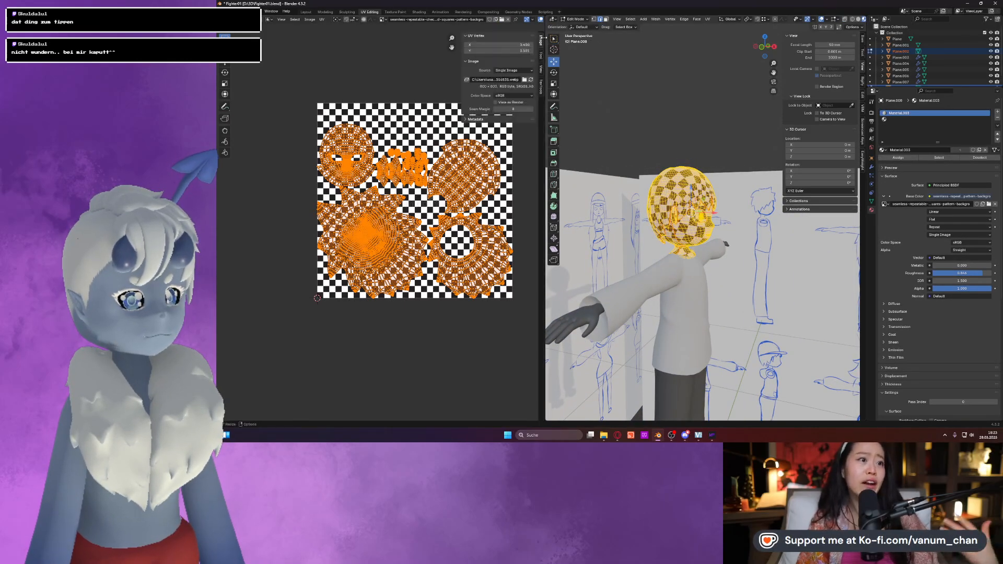
pyautogui.click(541, 87)
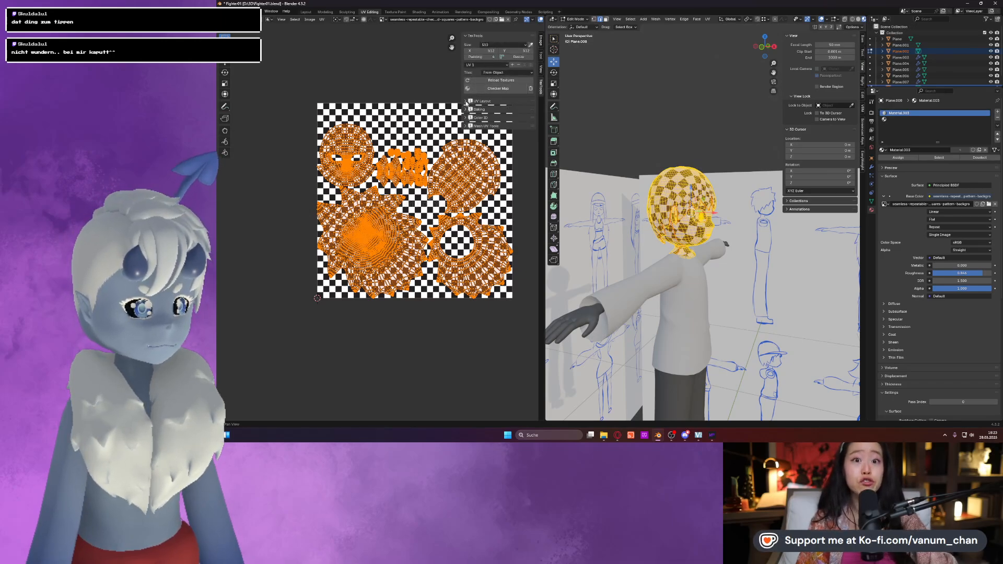
pyautogui.click(467, 102)
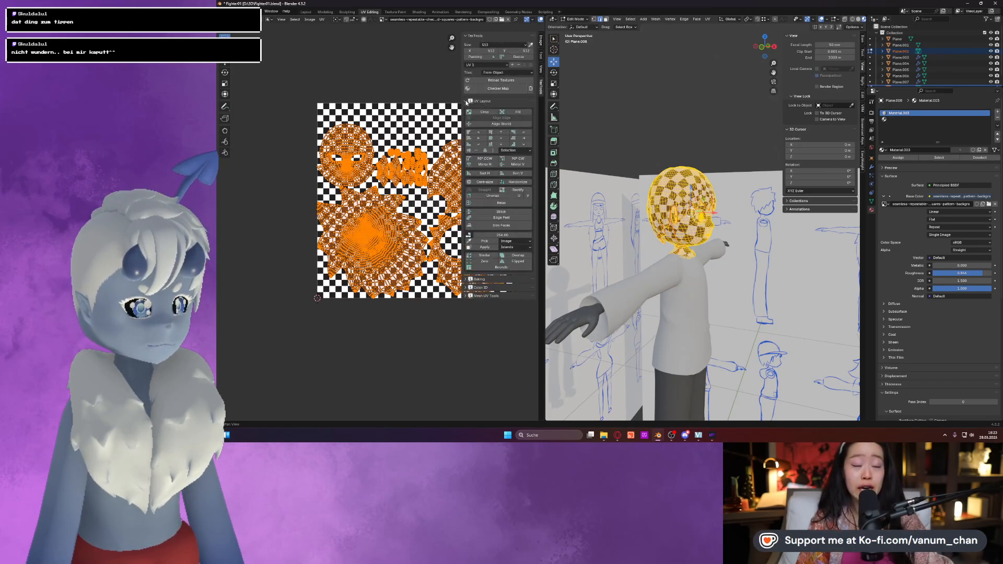
# Pick the texel density of the head's UVs and set the TexTools texture size to 1024.
pyautogui.click(485, 242)
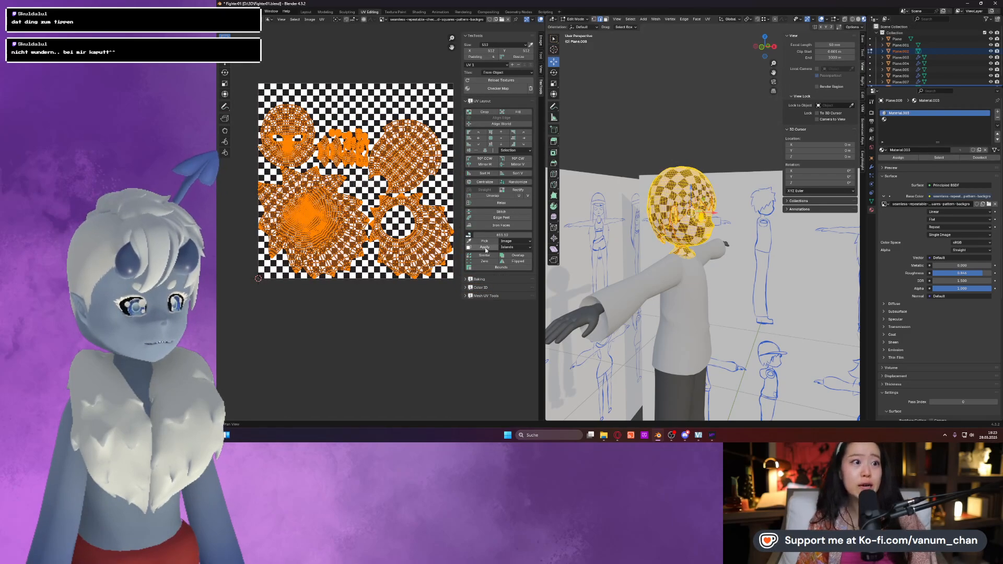
pyautogui.click(498, 45)
pyautogui.click(496, 89)
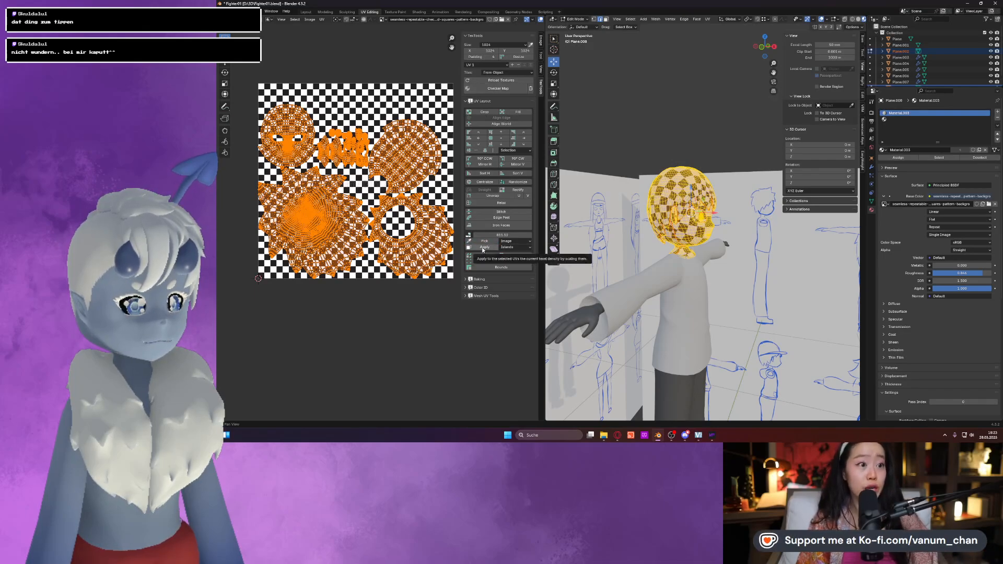
pyautogui.hotkey('alt', 'a')
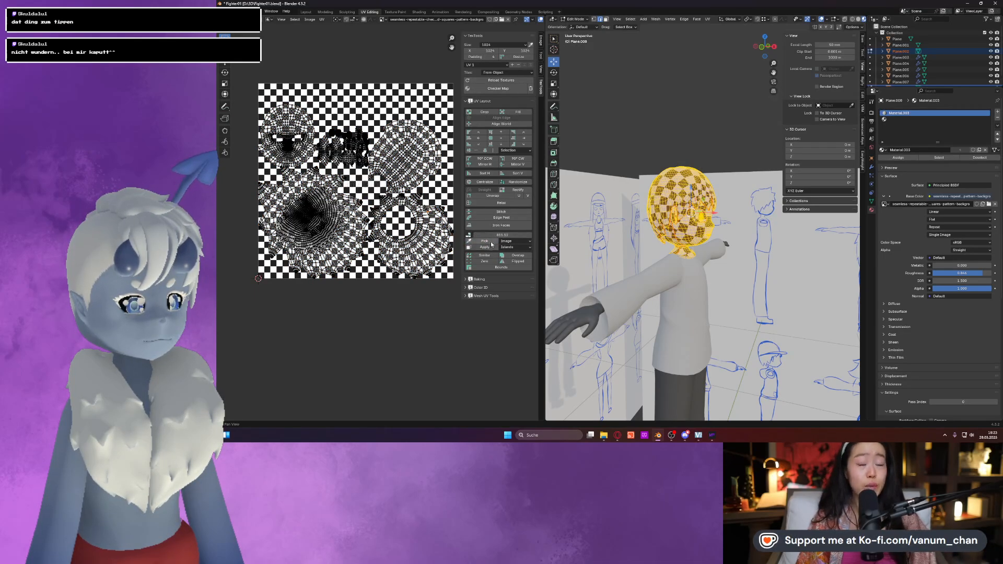
pyautogui.press('a')
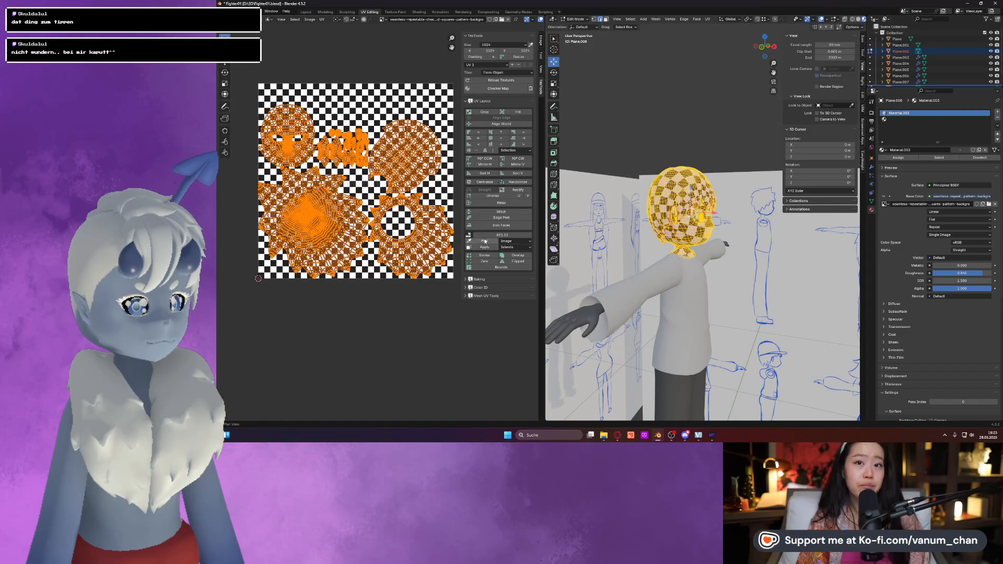
# Set the texel density reference to 1024 and pick the density of the head's UVs again.
pyautogui.click(514, 241)
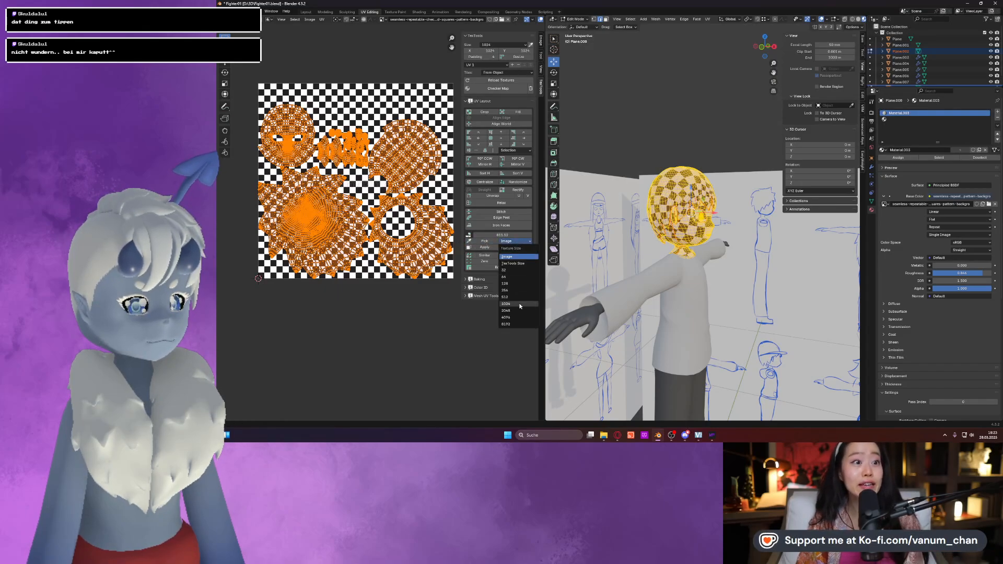
pyautogui.click(506, 304)
pyautogui.click(487, 241)
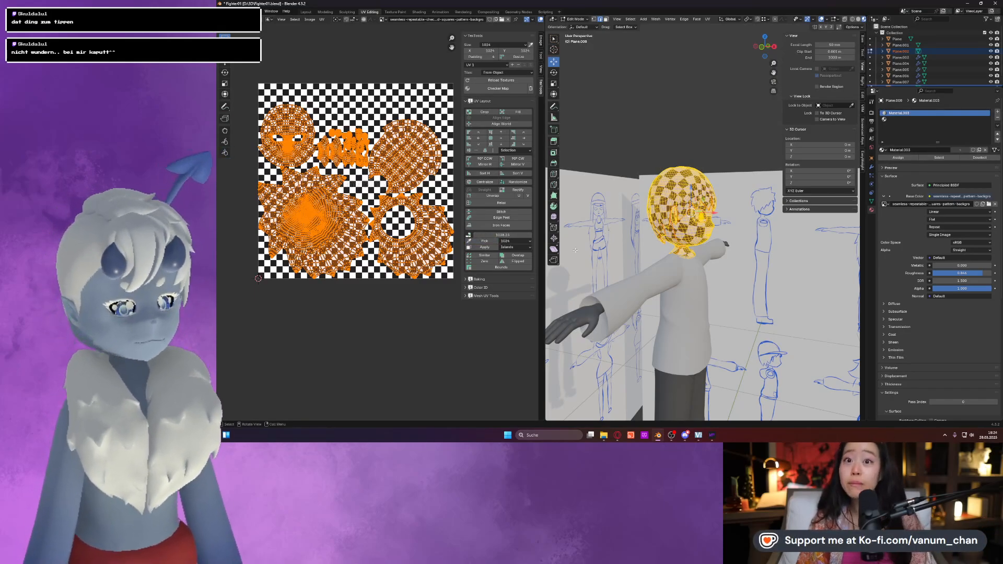
# Change the texel density reference to Texture Size, trying Image first.
pyautogui.click(515, 241)
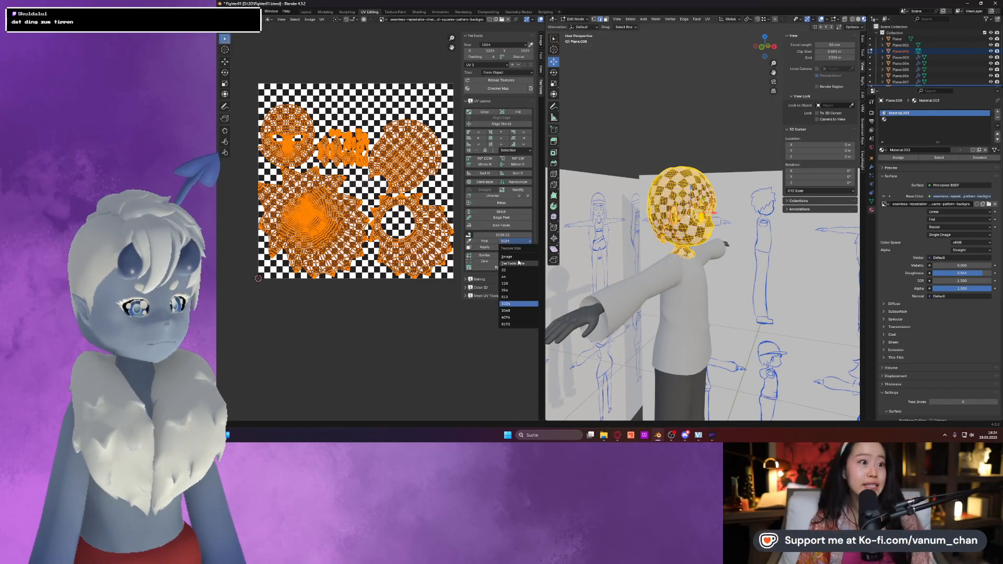
pyautogui.click(518, 257)
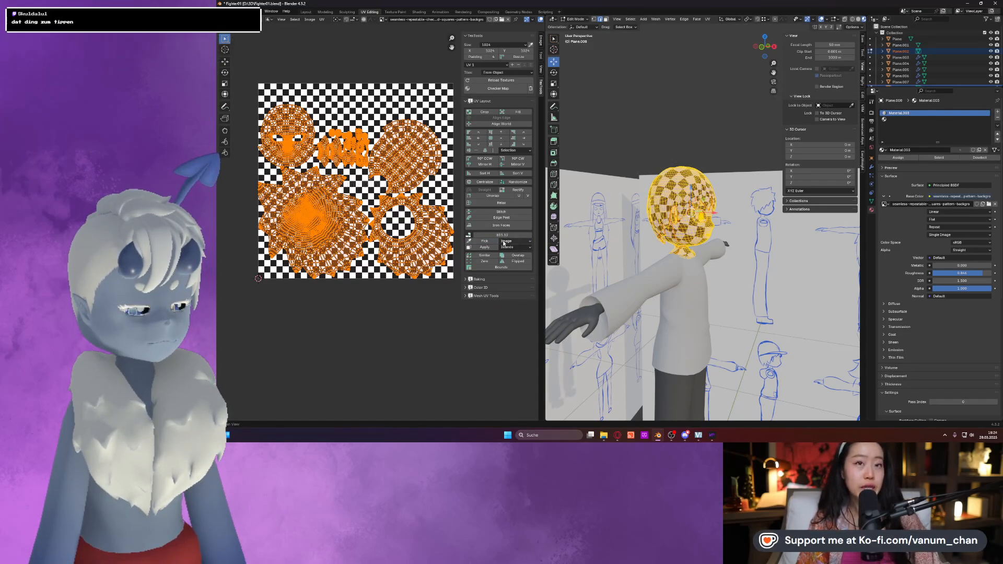
pyautogui.click(504, 242)
pyautogui.click(522, 263)
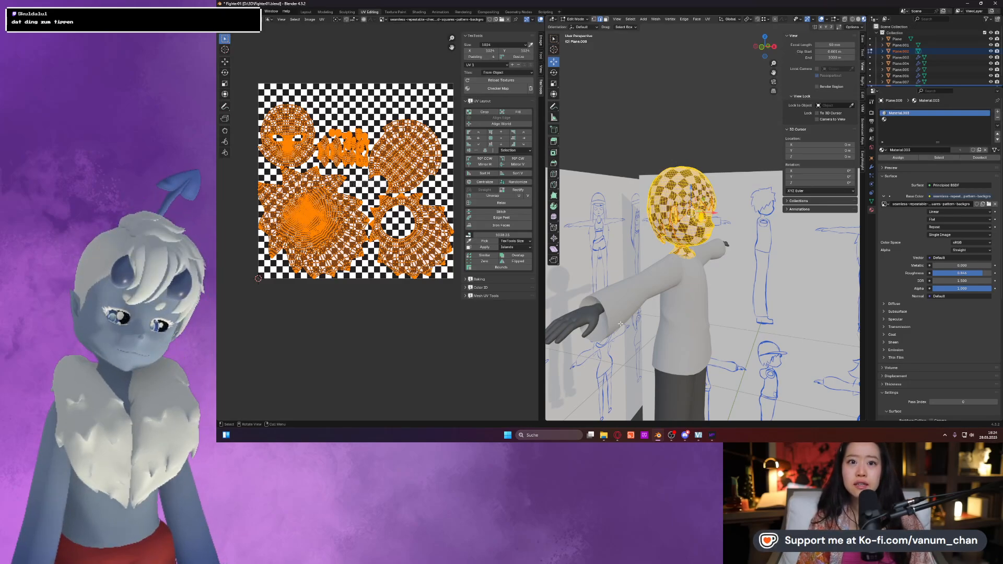
# Switch mesh editing from the head to the character's hand and bring up the hand's modifiers.
pyautogui.click(595, 312)
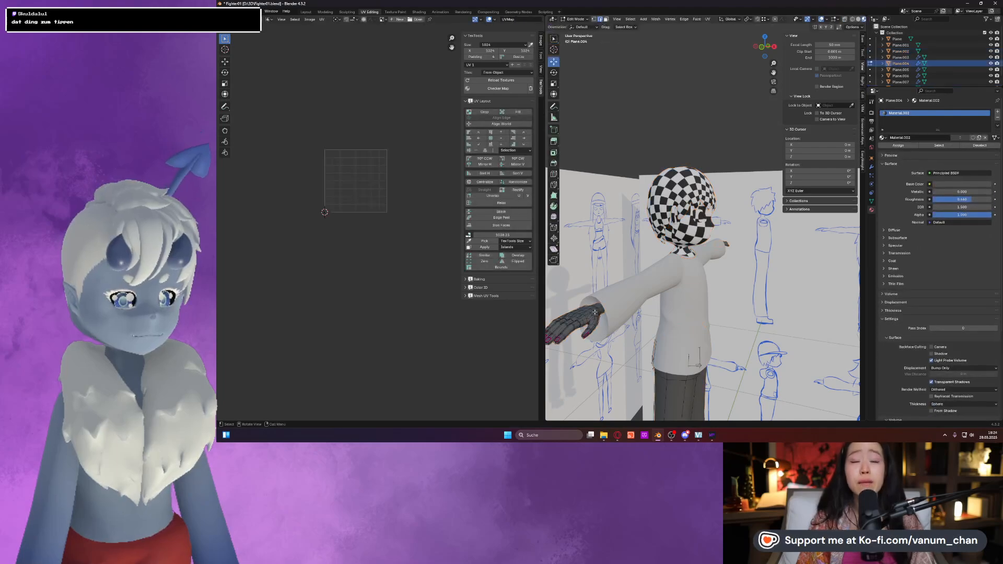
pyautogui.moveTo(594, 313); pyautogui.dragTo(615, 311, button='middle')
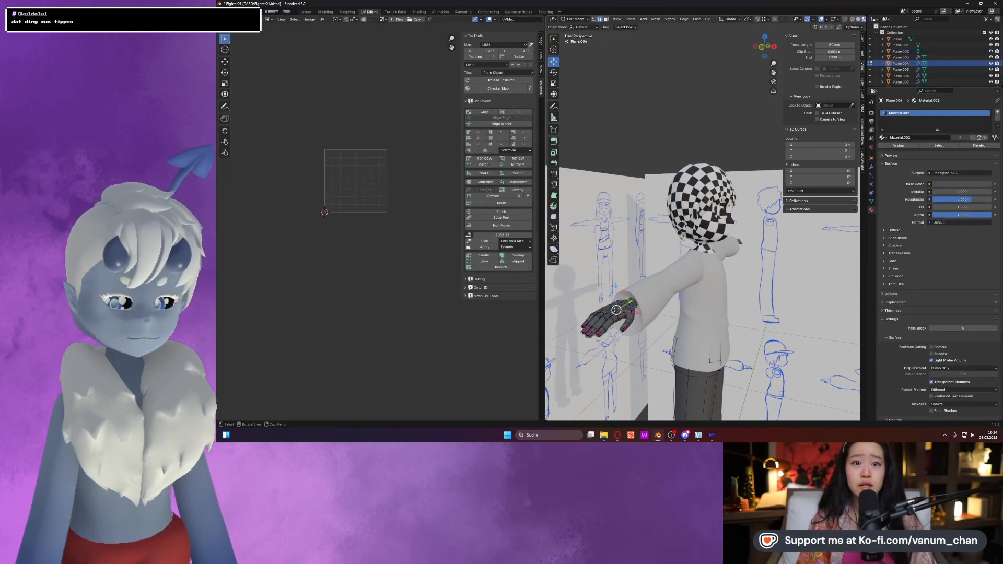
pyautogui.press('KP_Decimal')
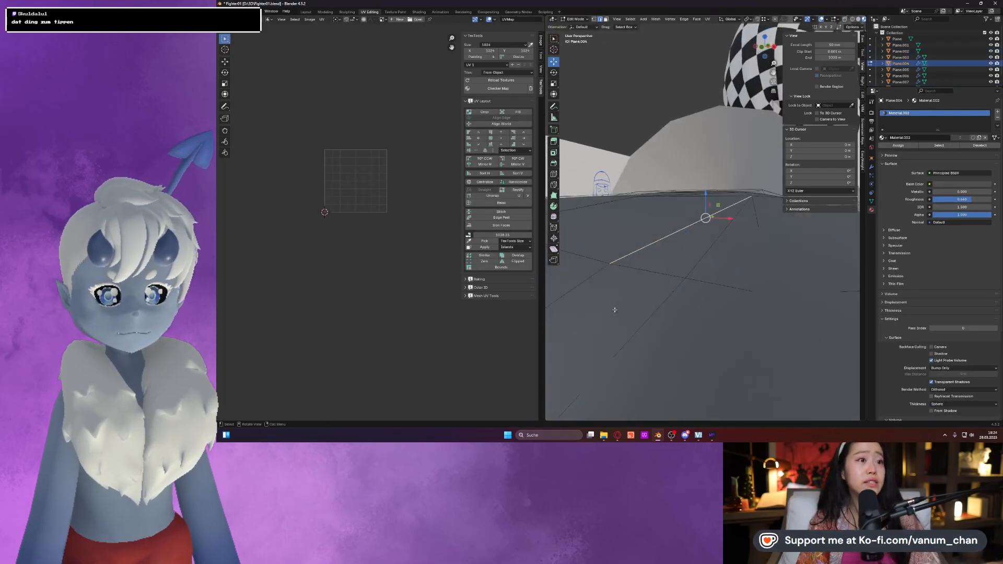
pyautogui.click(872, 167)
pyautogui.scroll(-6, 734, 236)
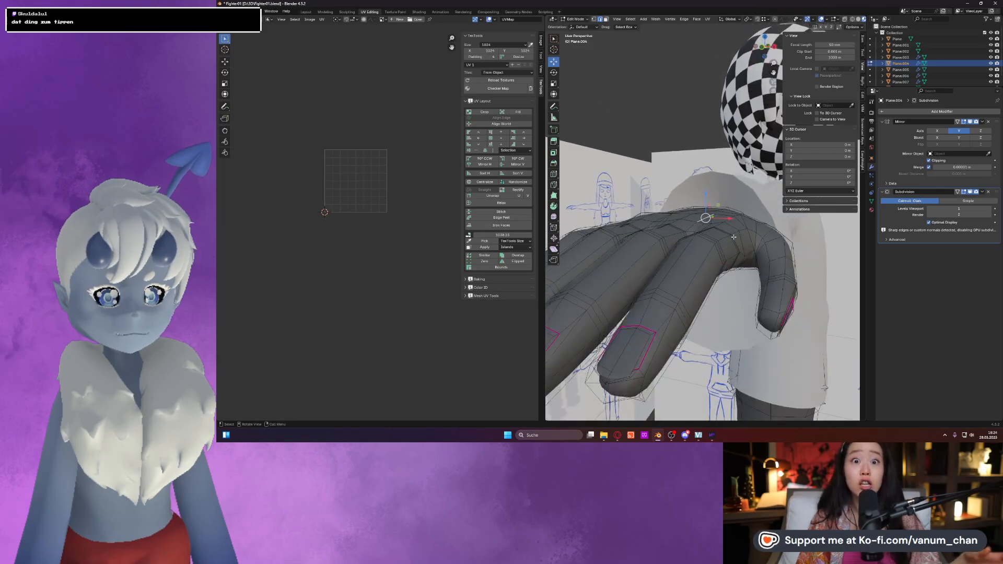
# Apply the hand's Subdivision modifier in Object Mode and return to editing its mesh.
pyautogui.click(982, 193)
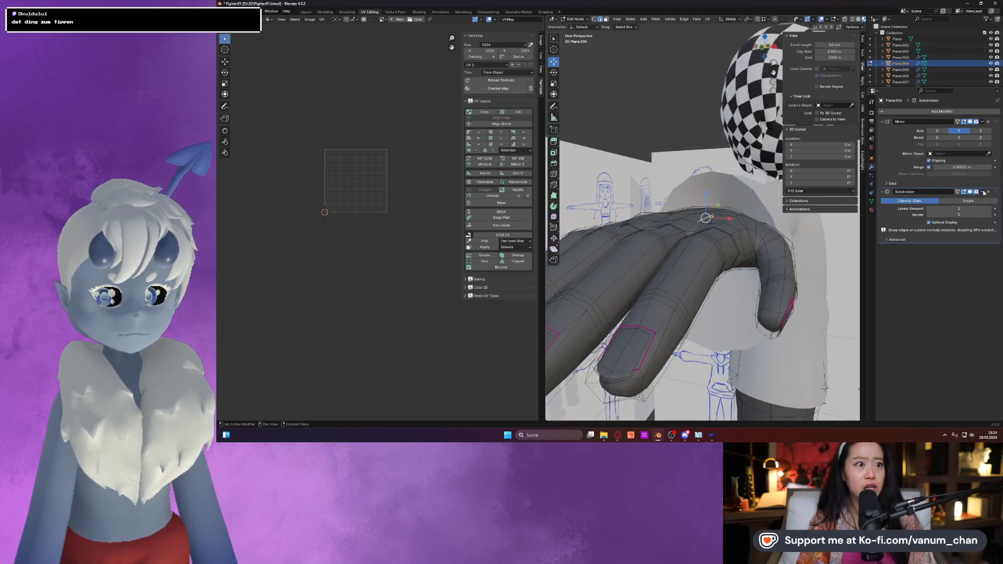
pyautogui.press('Tab')
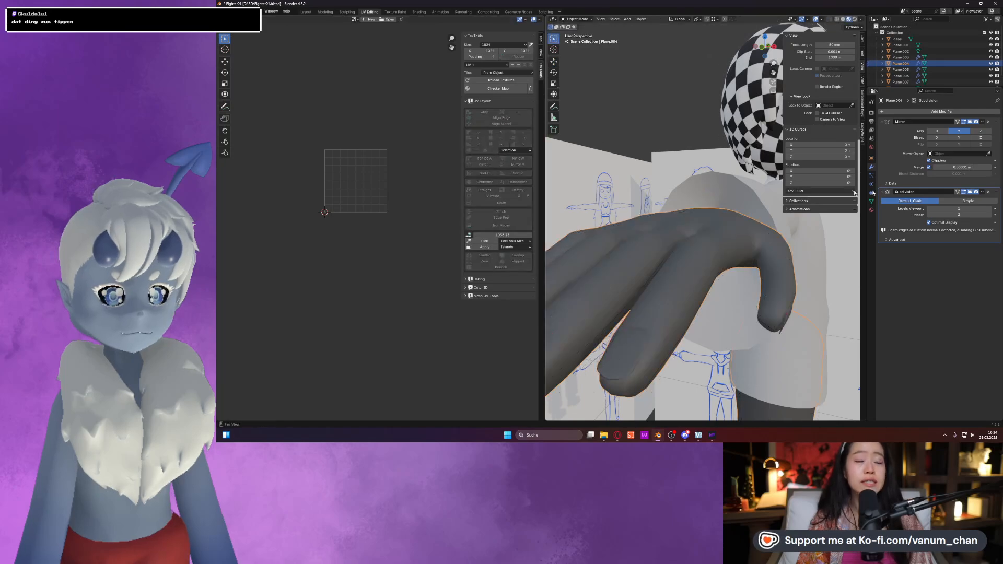
pyautogui.click(982, 192)
pyautogui.click(962, 199)
pyautogui.press('Tab')
# Mark the edge loop around the base of the first fingernail as a seam.
pyautogui.moveTo(714, 259)
pyautogui.mouseDown(button='middle')
pyautogui.moveTo(669, 269)
pyautogui.moveTo(681, 293)
pyautogui.moveTo(713, 283)
pyautogui.mouseUp(button='middle')
pyautogui.keyDown('alt'); pyautogui.click(664, 299); pyautogui.keyUp('alt')
pyautogui.moveTo(810, 293)
pyautogui.keyDown('shift'); pyautogui.mouseDown(button='middle')
pyautogui.moveTo(792, 286)
pyautogui.moveTo(806, 309)
pyautogui.moveTo(815, 305)
pyautogui.moveTo(809, 311)
pyautogui.moveTo(817, 308)
pyautogui.moveTo(765, 320)
pyautogui.moveTo(695, 316)
pyautogui.moveTo(667, 291)
pyautogui.moveTo(685, 286)
pyautogui.moveTo(665, 287)
pyautogui.moveTo(720, 302)
pyautogui.moveTo(699, 242)
pyautogui.mouseUp(button='middle'); pyautogui.keyUp('shift')
pyautogui.scroll(4, 794, 298)
pyautogui.keyDown('alt'); pyautogui.click(814, 302); pyautogui.keyUp('alt')
pyautogui.rightClick(699, 242)
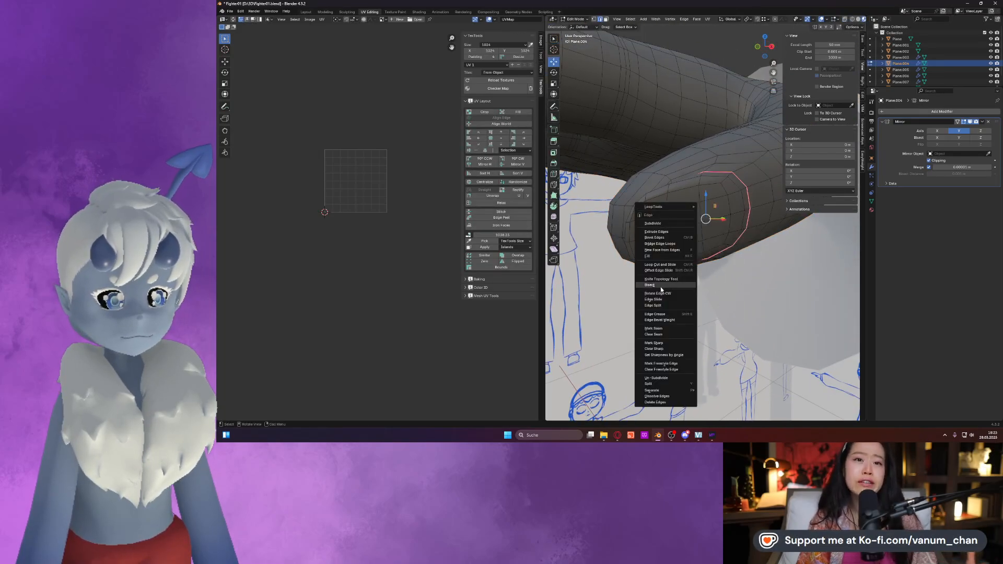
pyautogui.click(665, 327)
# Select the remaining edges around the first fingernail's rim and mark them as a seam.
pyautogui.moveTo(664, 328)
pyautogui.mouseDown(button='middle')
pyautogui.moveTo(715, 255)
pyautogui.moveTo(713, 265)
pyautogui.moveTo(712, 217)
pyautogui.moveTo(679, 226)
pyautogui.moveTo(710, 227)
pyautogui.mouseUp(button='middle')
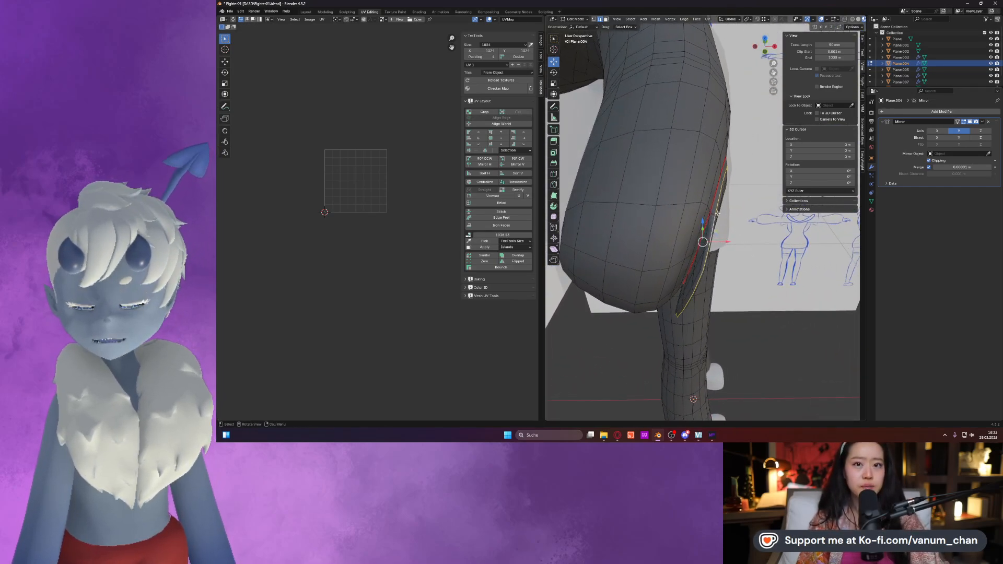
pyautogui.moveTo(717, 213); pyautogui.dragTo(714, 227, button='middle')
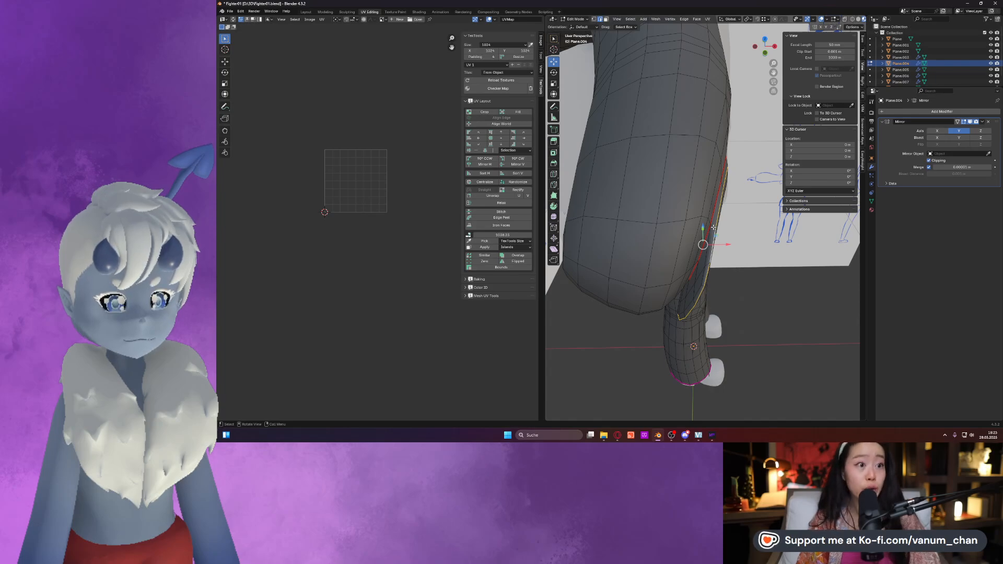
pyautogui.moveTo(715, 224)
pyautogui.mouseDown(button='middle')
pyautogui.moveTo(739, 143)
pyautogui.moveTo(703, 211)
pyautogui.moveTo(683, 207)
pyautogui.mouseUp(button='middle')
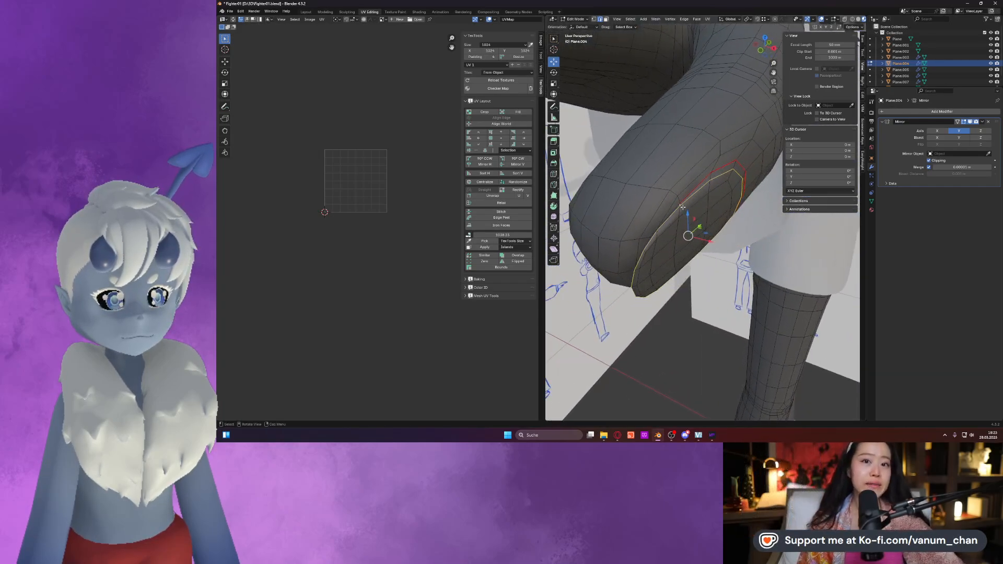
pyautogui.keyDown('shift'); pyautogui.click(670, 216); pyautogui.keyUp('shift')
pyautogui.keyDown('shift'); pyautogui.click(722, 175); pyautogui.keyUp('shift')
pyautogui.moveTo(723, 180); pyautogui.dragTo(715, 145, button='middle')
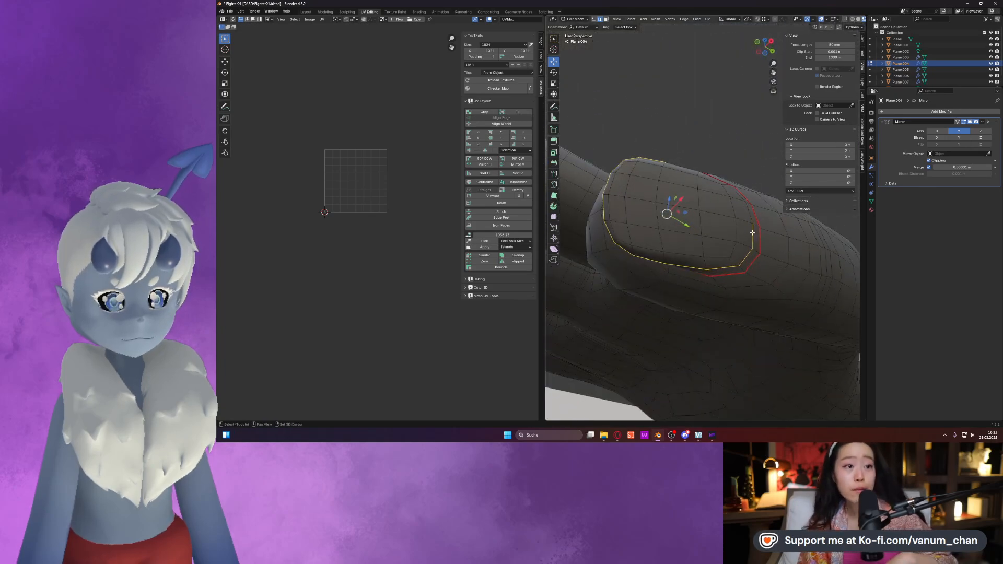
pyautogui.keyDown('shift'); pyautogui.click(747, 254); pyautogui.keyUp('shift')
pyautogui.keyDown('shift'); pyautogui.click(724, 263); pyautogui.keyUp('shift')
pyautogui.moveTo(697, 268); pyautogui.dragTo(774, 260, button='middle')
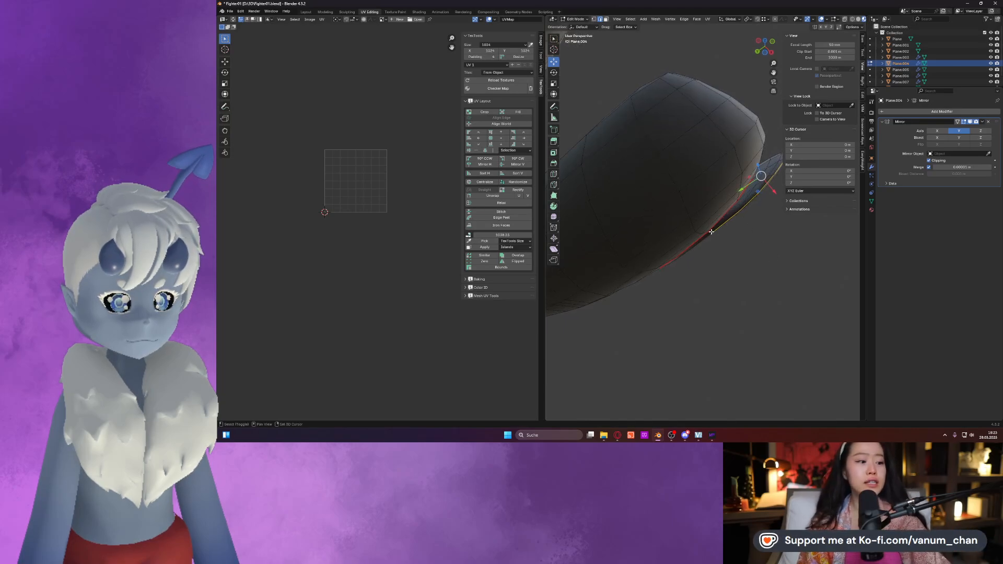
pyautogui.rightClick(726, 219)
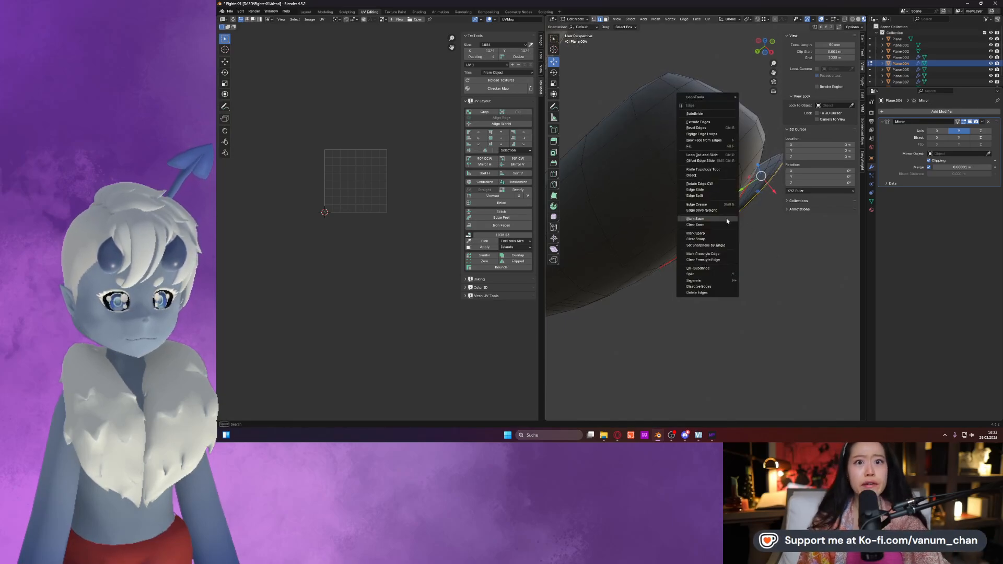
pyautogui.press('Escape')
# Select the entire hand mesh and unwrap its UVs.
pyautogui.press('a')
pyautogui.moveTo(736, 213)
pyautogui.mouseDown(button='middle')
pyautogui.moveTo(712, 213)
pyautogui.moveTo(729, 250)
pyautogui.moveTo(662, 245)
pyautogui.mouseUp(button='middle')
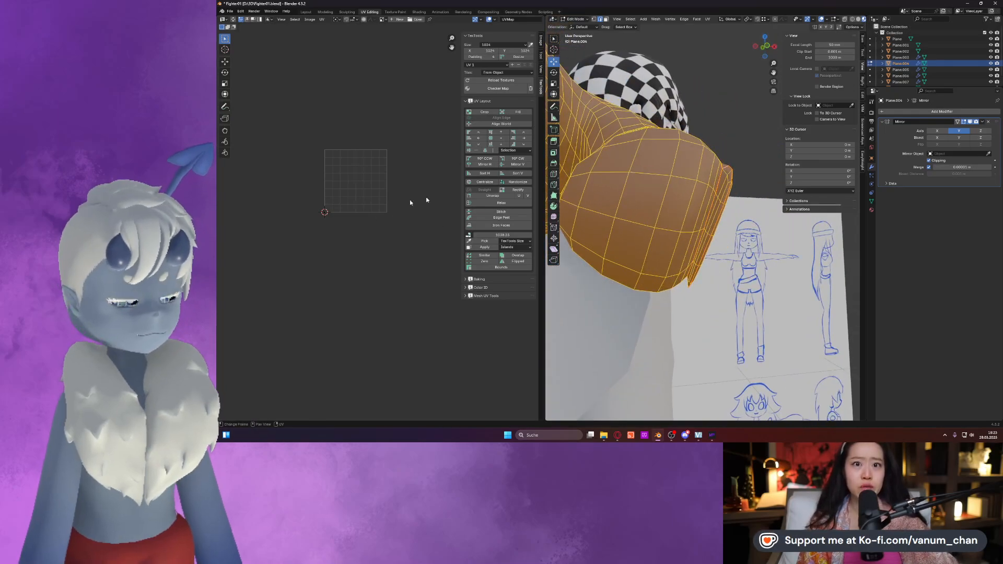
pyautogui.press('u')
pyautogui.click(323, 193)
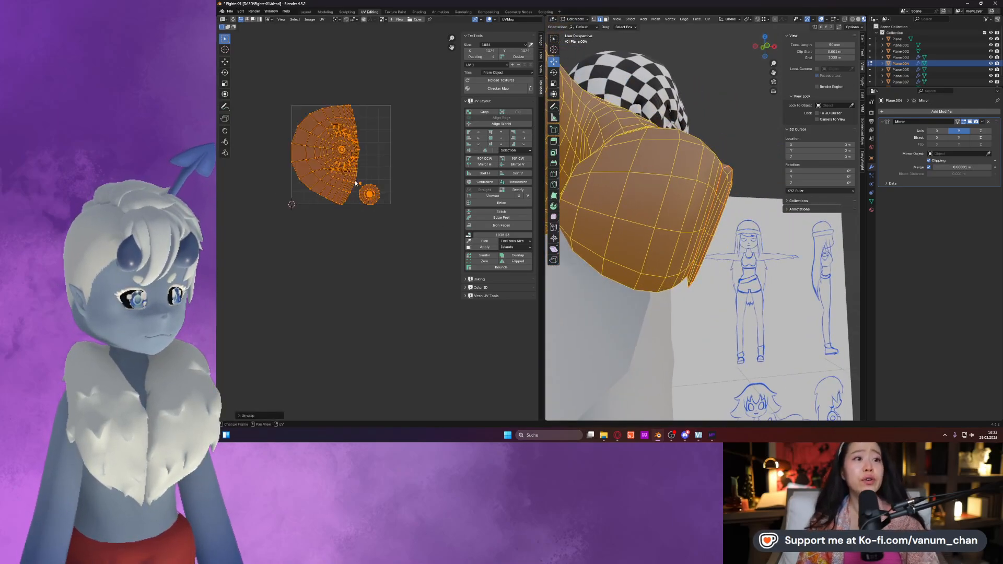
# Examine the small separate island between the larger islands of the hand's UV layout.
pyautogui.scroll(5, 360, 183)
pyautogui.moveTo(339, 152); pyautogui.dragTo(386, 261, button='middle')
pyautogui.scroll(4, 338, 118)
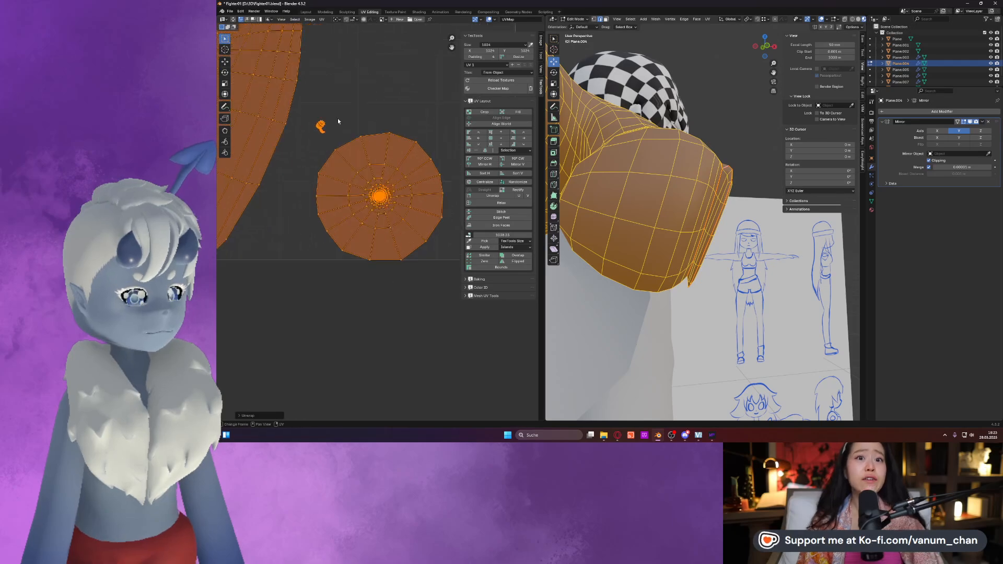
pyautogui.moveTo(293, 94); pyautogui.dragTo(349, 225, button='middle')
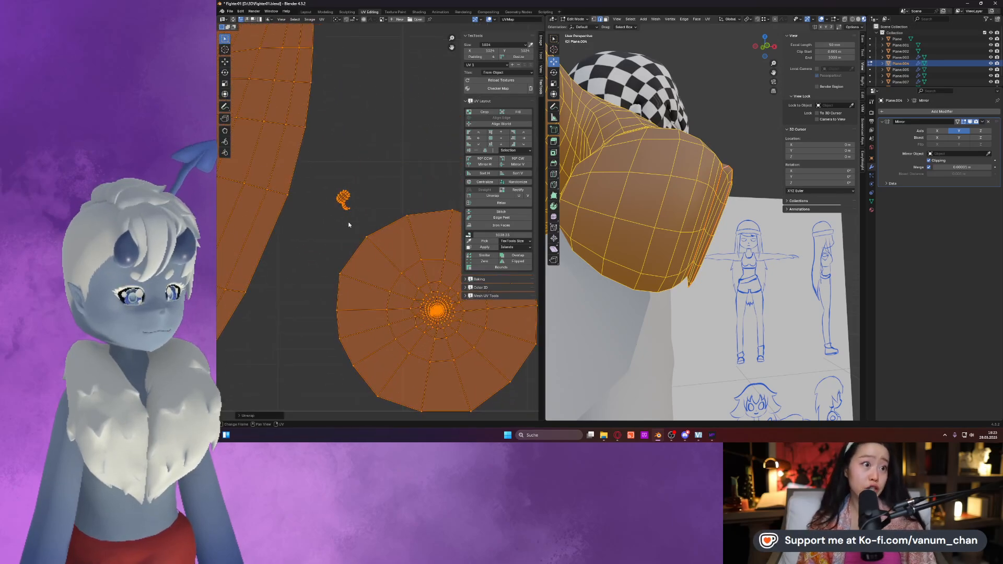
pyautogui.click(340, 189)
pyautogui.scroll(3, 340, 188)
pyautogui.scroll(-4, 342, 189)
pyautogui.scroll(-4, 648, 230)
# Mark the edge loop around the base of the second fingernail as a seam.
pyautogui.moveTo(680, 230)
pyautogui.mouseDown(button='middle')
pyautogui.moveTo(585, 209)
pyautogui.moveTo(629, 282)
pyautogui.moveTo(669, 245)
pyautogui.moveTo(681, 260)
pyautogui.moveTo(685, 226)
pyautogui.mouseUp(button='middle')
pyautogui.keyDown('alt'); pyautogui.click(680, 261); pyautogui.keyUp('alt')
pyautogui.scroll(2, 669, 184)
pyautogui.keyDown('alt'); pyautogui.click(668, 178); pyautogui.keyUp('alt')
pyautogui.scroll(2, 668, 179)
pyautogui.rightClick(667, 178)
pyautogui.click(665, 178)
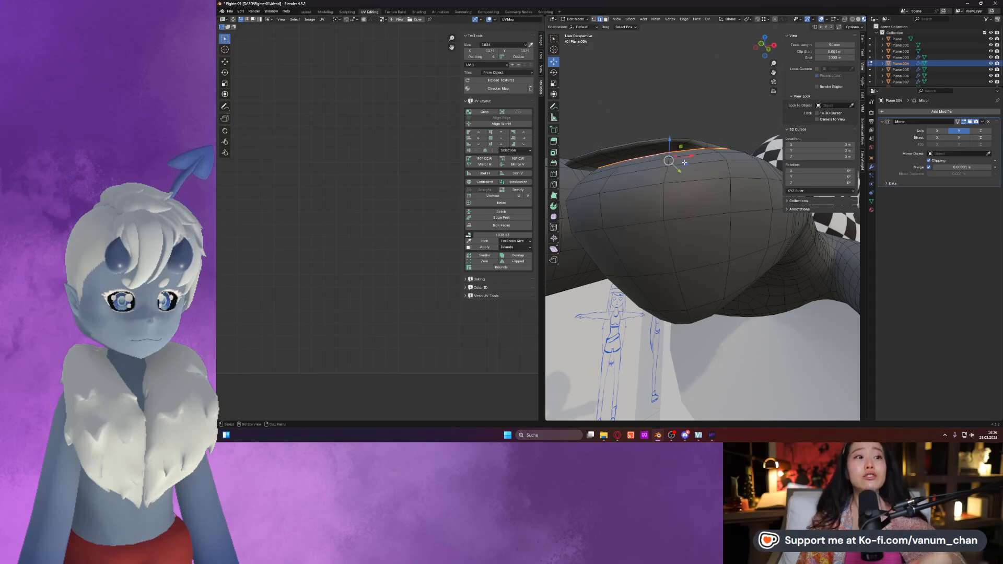
# Select the remaining edges around the second fingernail's rim and mark them as a seam to close its outline.
pyautogui.moveTo(684, 162); pyautogui.dragTo(683, 169, button='middle')
pyautogui.keyDown('alt'); pyautogui.click(690, 212); pyautogui.keyUp('alt')
pyautogui.moveTo(695, 210); pyautogui.dragTo(766, 269, button='middle')
pyautogui.keyDown('ctrl'); pyautogui.click(714, 214); pyautogui.keyUp('ctrl')
pyautogui.keyDown('ctrl'); pyautogui.click(754, 235); pyautogui.keyUp('ctrl')
pyautogui.keyDown('ctrl'); pyautogui.click(751, 232); pyautogui.keyUp('ctrl')
pyautogui.keyDown('ctrl'); pyautogui.click(744, 229); pyautogui.keyUp('ctrl')
pyautogui.keyDown('ctrl'); pyautogui.click(749, 233); pyautogui.keyUp('ctrl')
pyautogui.keyDown('ctrl'); pyautogui.click(734, 230); pyautogui.keyUp('ctrl')
pyautogui.keyDown('shift'); pyautogui.click(744, 231); pyautogui.keyUp('shift')
pyautogui.keyDown('shift'); pyautogui.click(736, 228); pyautogui.keyUp('shift')
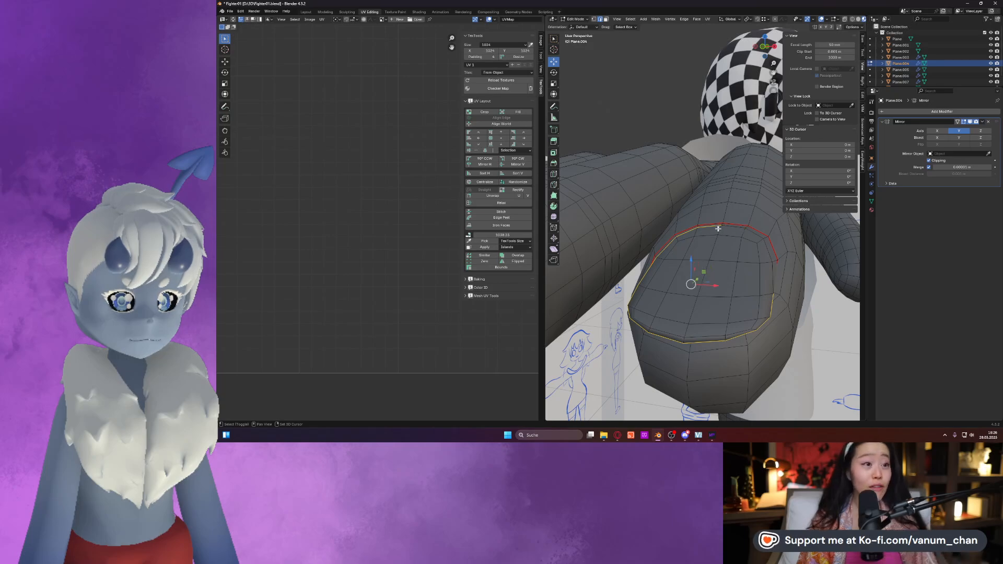
pyautogui.hotkey('ctrl', 'e')
pyautogui.click(661, 260)
pyautogui.moveTo(660, 260); pyautogui.dragTo(689, 167, button='middle')
pyautogui.scroll(4, 680, 183)
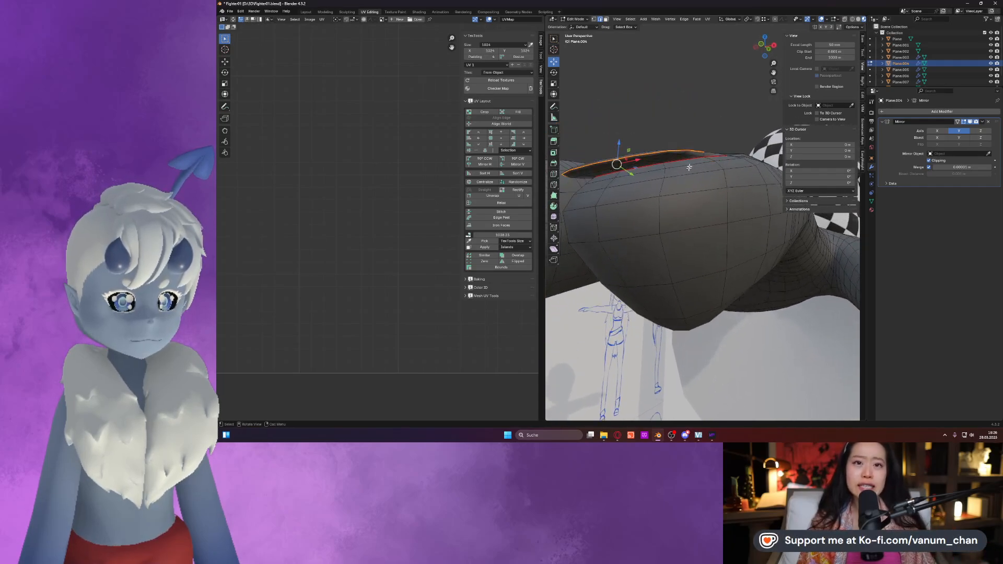
pyautogui.click(703, 155)
pyautogui.click(703, 153)
# Mark the creased edges around the base of the third fingernail as a seam.
pyautogui.moveTo(703, 154)
pyautogui.mouseDown(button='middle')
pyautogui.moveTo(704, 170)
pyautogui.moveTo(738, 130)
pyautogui.moveTo(755, 148)
pyautogui.moveTo(637, 218)
pyautogui.mouseUp(button='middle')
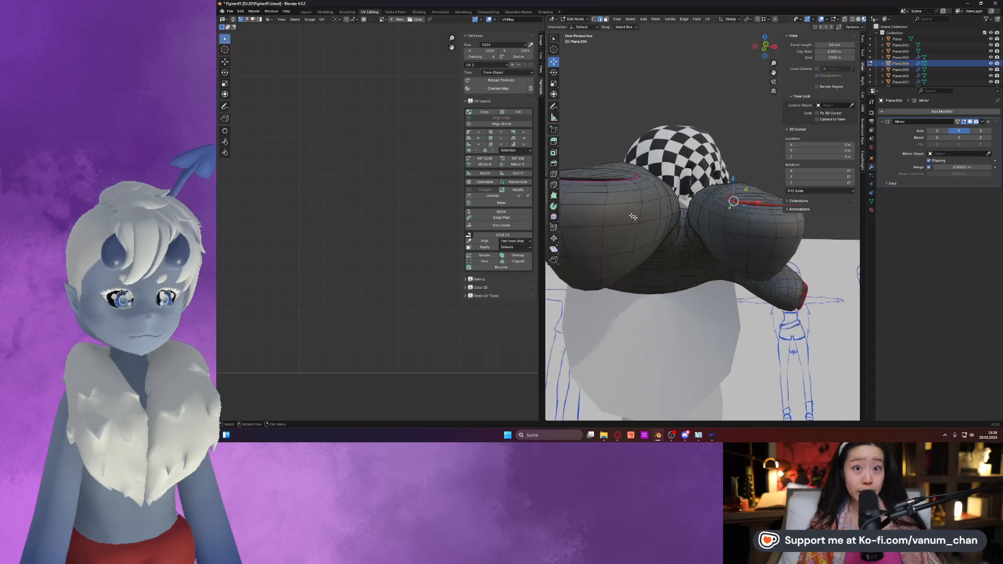
pyautogui.moveTo(632, 178)
pyautogui.mouseDown(button='middle')
pyautogui.moveTo(655, 228)
pyautogui.moveTo(651, 208)
pyautogui.moveTo(653, 216)
pyautogui.mouseUp(button='middle')
pyautogui.hotkey('ctrl', 'e')
pyautogui.click(622, 214)
# Select the edge loop running around the third fingernail's rim.
pyautogui.click(654, 288)
pyautogui.moveTo(655, 288); pyautogui.dragTo(692, 296, button='middle')
pyautogui.keyDown('ctrl'); pyautogui.click(624, 302); pyautogui.keyUp('ctrl')
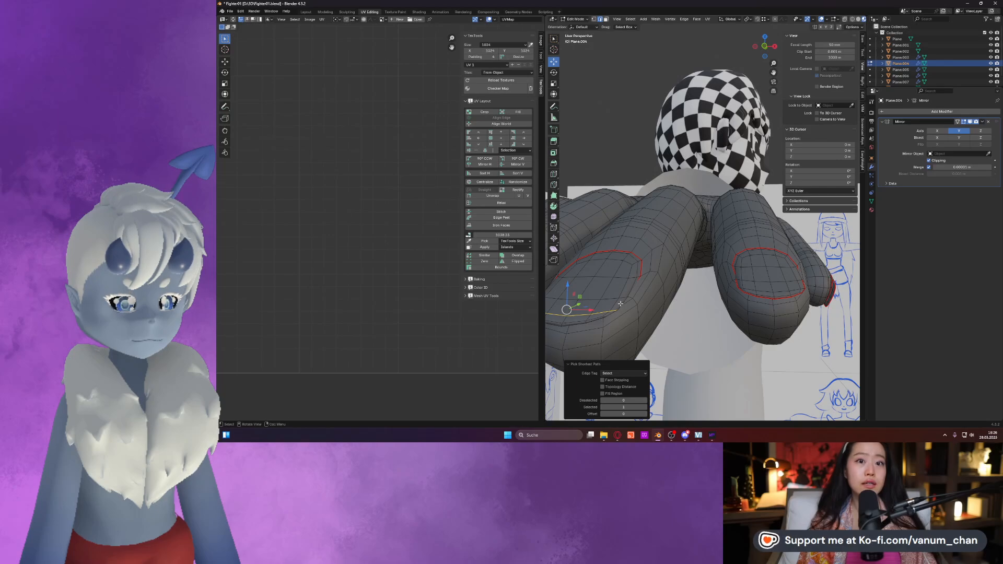
pyautogui.click(620, 303)
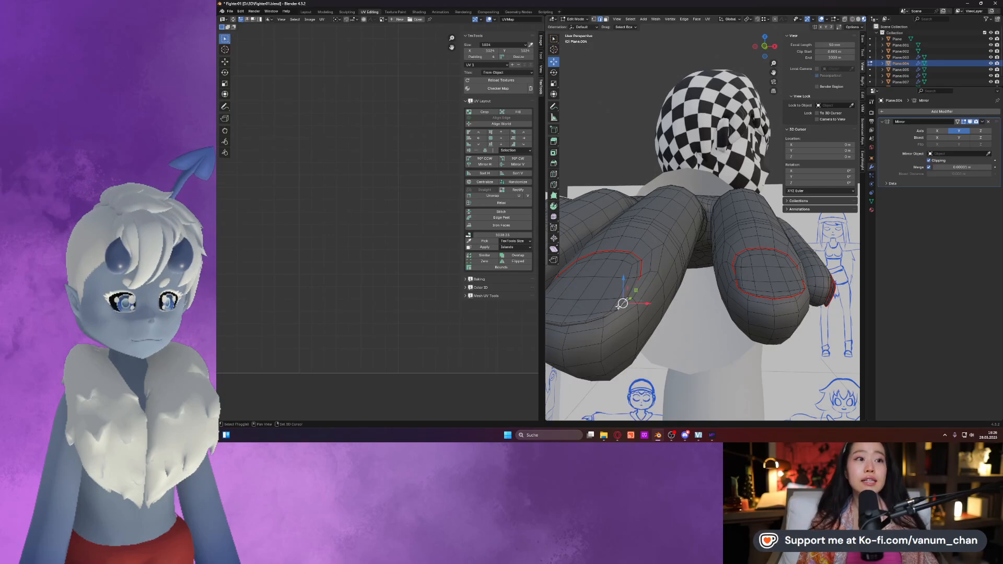
pyautogui.keyDown('ctrl'); pyautogui.click(595, 320); pyautogui.keyUp('ctrl')
pyautogui.moveTo(594, 320); pyautogui.dragTo(636, 319, button='middle')
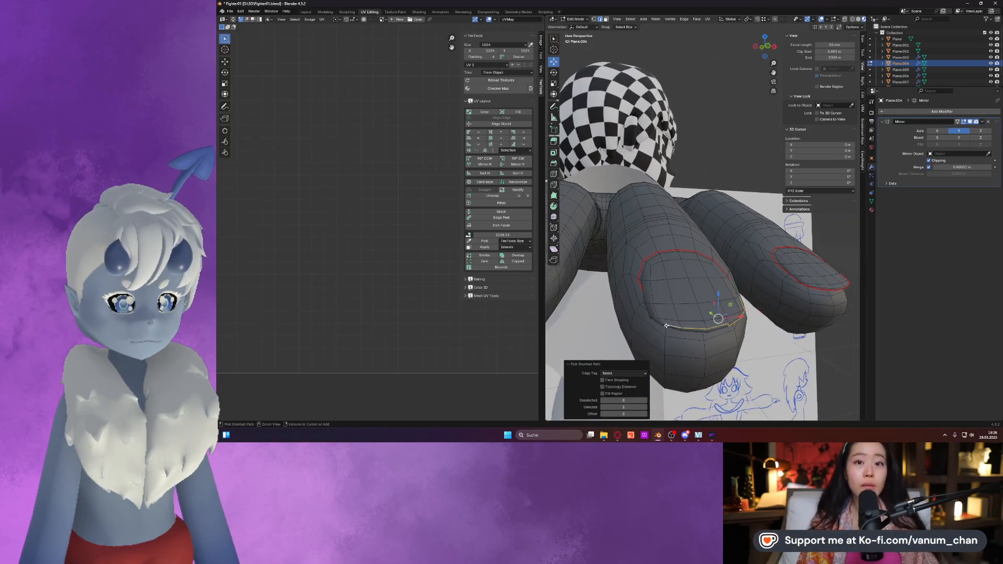
pyautogui.keyDown('ctrl'); pyautogui.click(693, 325); pyautogui.keyUp('ctrl')
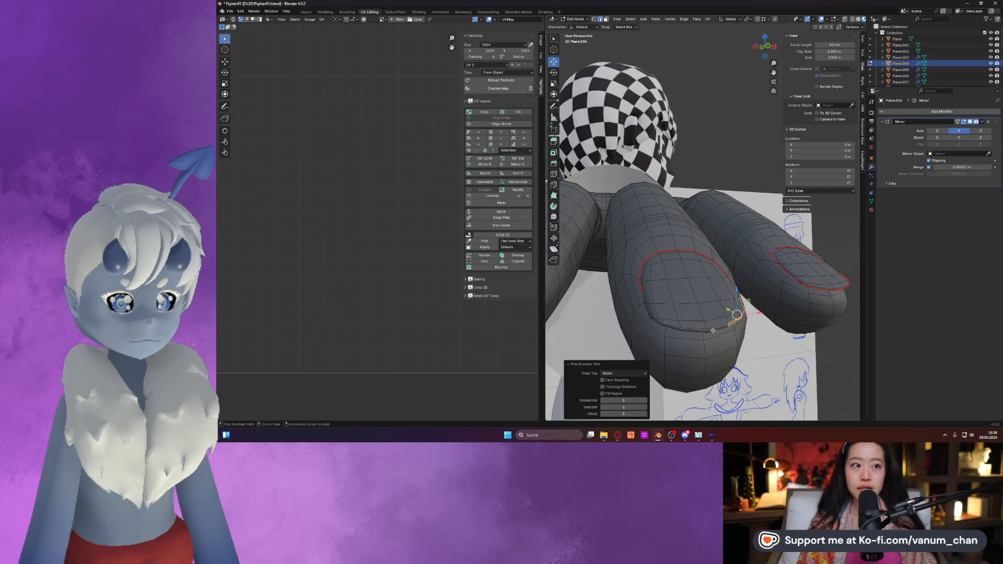
pyautogui.keyDown('ctrl'); pyautogui.click(706, 333); pyautogui.keyUp('ctrl')
pyautogui.keyDown('alt'); pyautogui.click(716, 328); pyautogui.keyUp('alt')
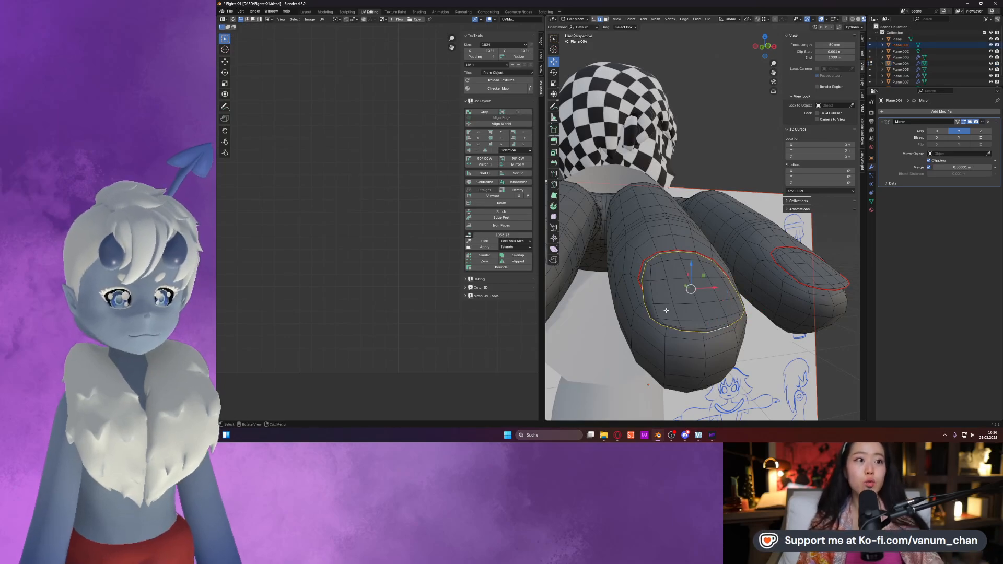
# Refine the third fingernail's rim selection with Circle Select, dropping the edges at its base, and mark it as a seam.
pyautogui.click(553, 38)
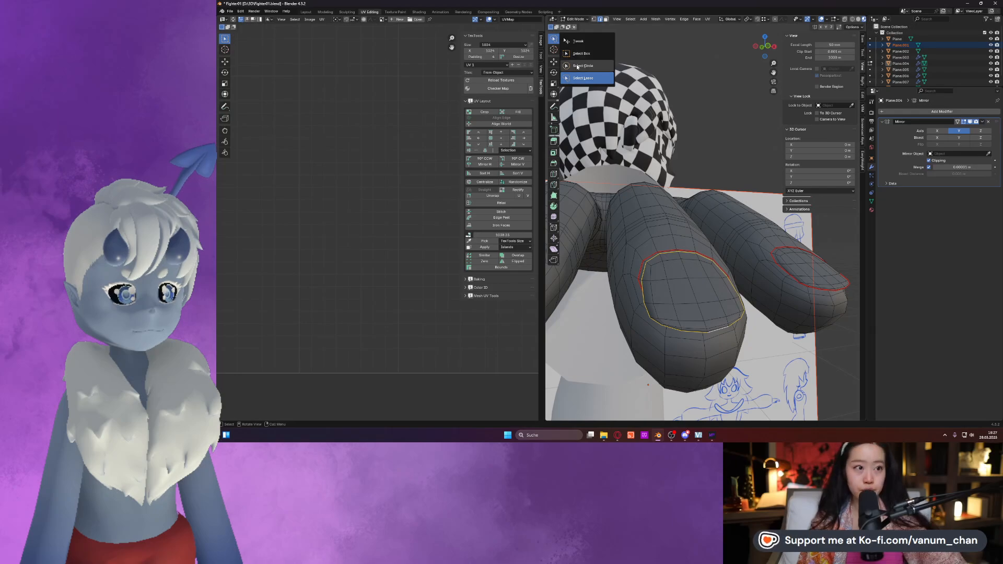
pyautogui.press('c')
pyautogui.moveTo(654, 260)
pyautogui.mouseDown()
pyautogui.moveTo(681, 247)
pyautogui.moveTo(654, 264)
pyautogui.mouseUp()
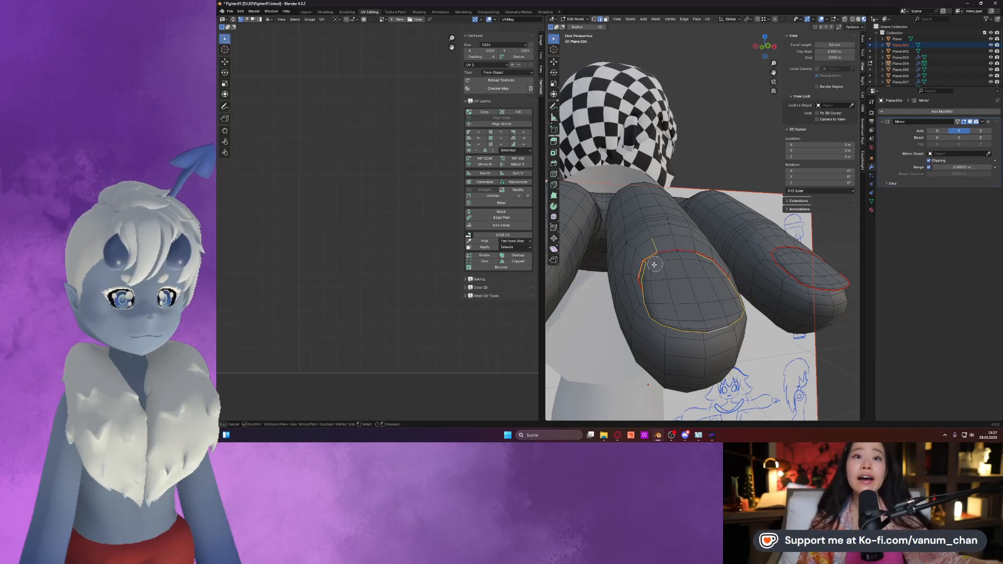
pyautogui.moveTo(707, 262); pyautogui.dragTo(703, 266, button='middle')
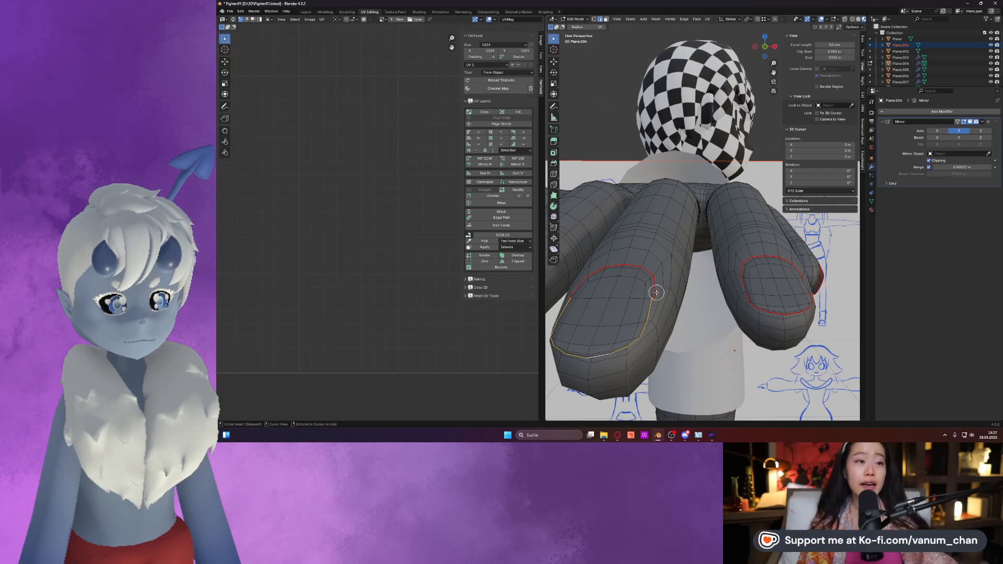
pyautogui.moveTo(649, 296); pyautogui.dragTo(753, 159, button='middle')
pyautogui.keyDown('shift'); pyautogui.click(734, 153); pyautogui.keyUp('shift')
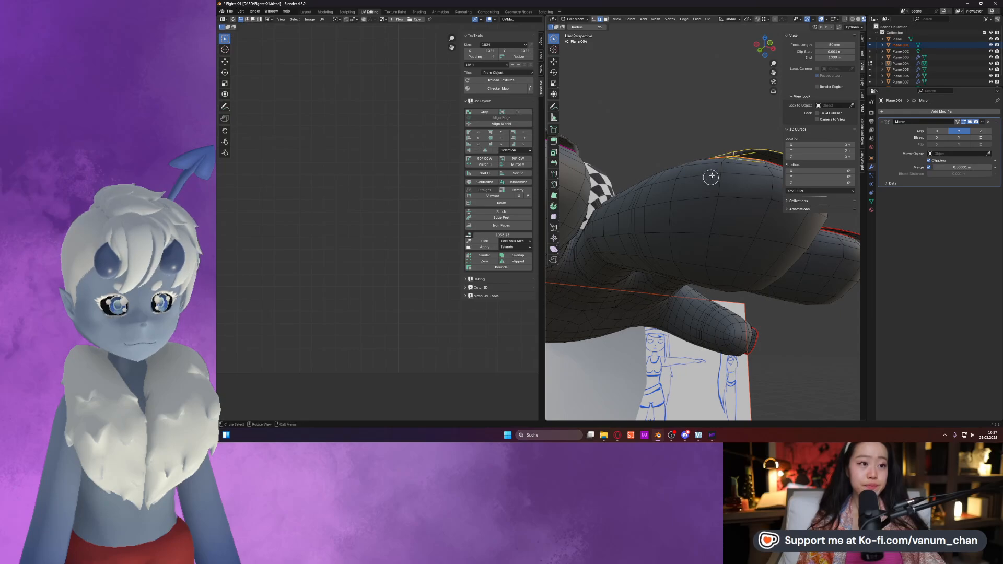
pyautogui.moveTo(745, 162); pyautogui.dragTo(725, 229, button='middle')
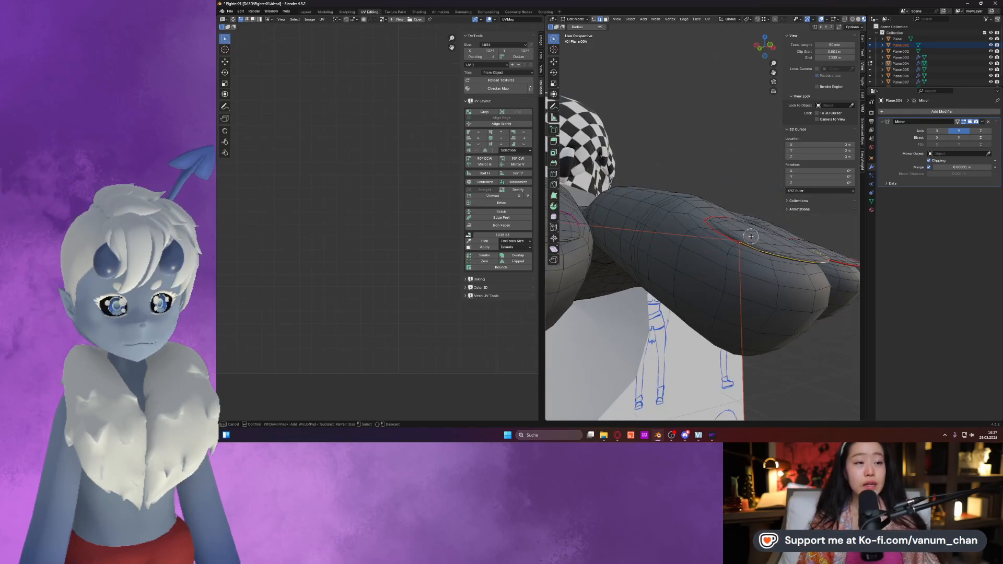
pyautogui.rightClick(751, 235)
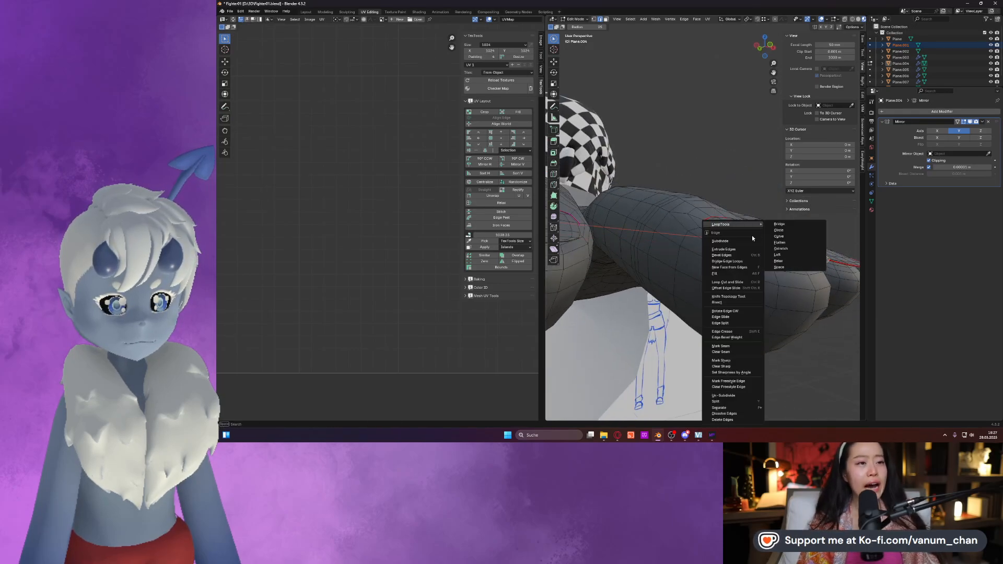
pyautogui.click(721, 346)
# Switch the selection tool back to Select Lasso.
pyautogui.moveTo(707, 321); pyautogui.dragTo(594, 204, button='middle')
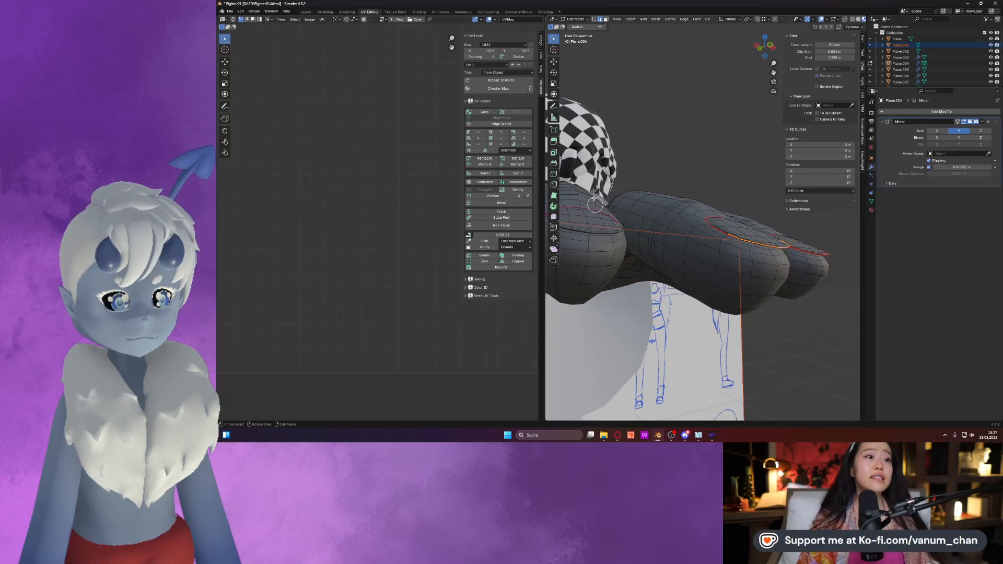
pyautogui.rightClick(555, 37)
pyautogui.click(556, 35)
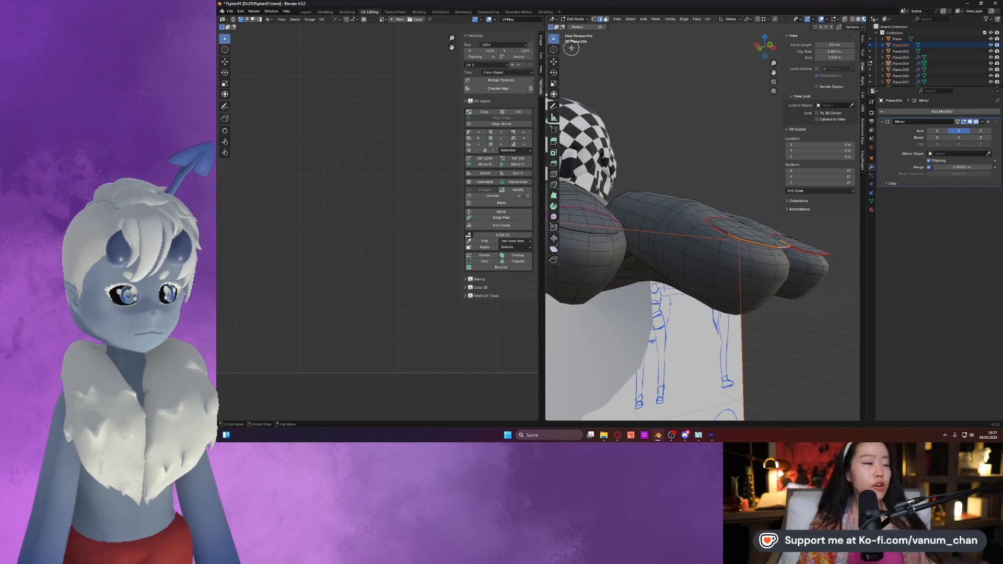
pyautogui.moveTo(596, 225); pyautogui.dragTo(672, 302, button='middle')
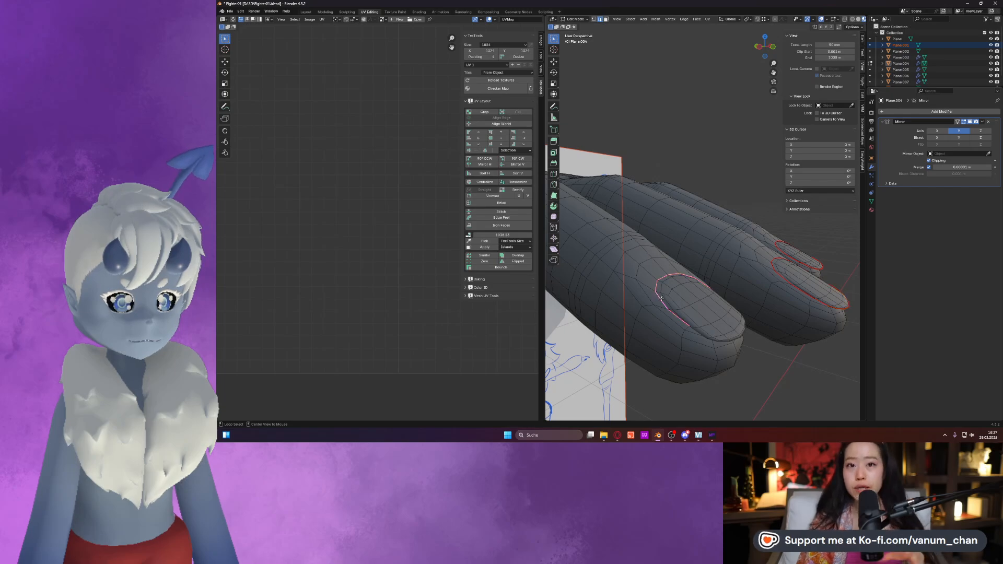
# Mark the creased edges around the base of the last fingernail as a seam.
pyautogui.keyDown('alt'); pyautogui.middleClick(662, 299); pyautogui.keyUp('alt')
pyautogui.moveTo(570, 258); pyautogui.dragTo(642, 227, button='middle')
pyautogui.rightClick(673, 225)
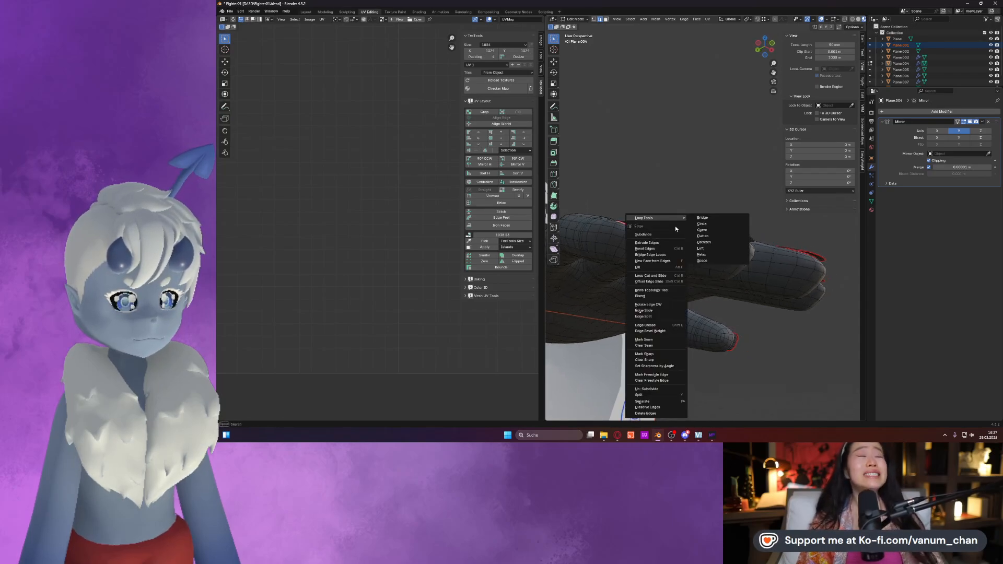
pyautogui.click(646, 339)
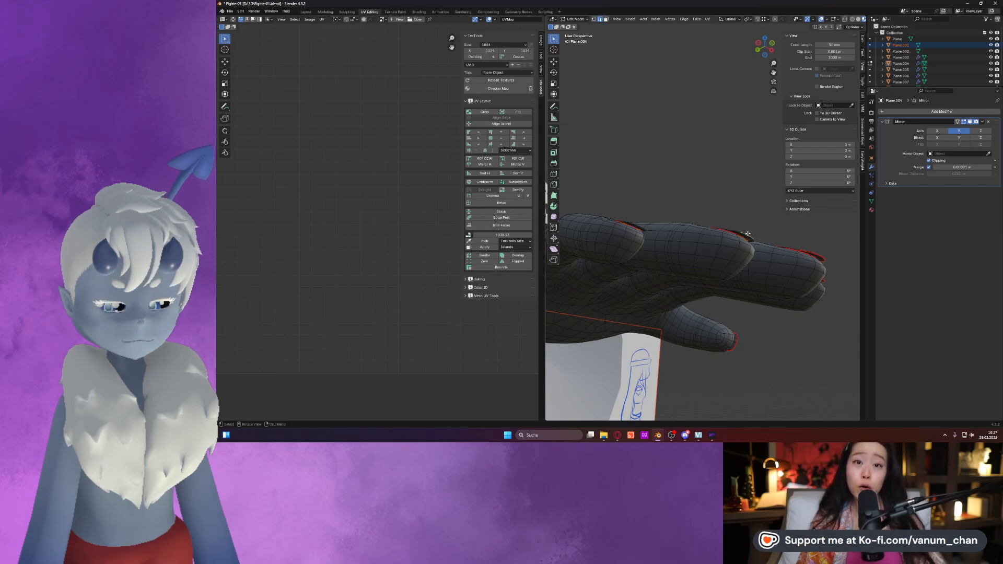
# Select the rim edge loop of the neighbouring finger's nail, drop the edges at its base, and mark it as a seam.
pyautogui.scroll(6, 748, 233)
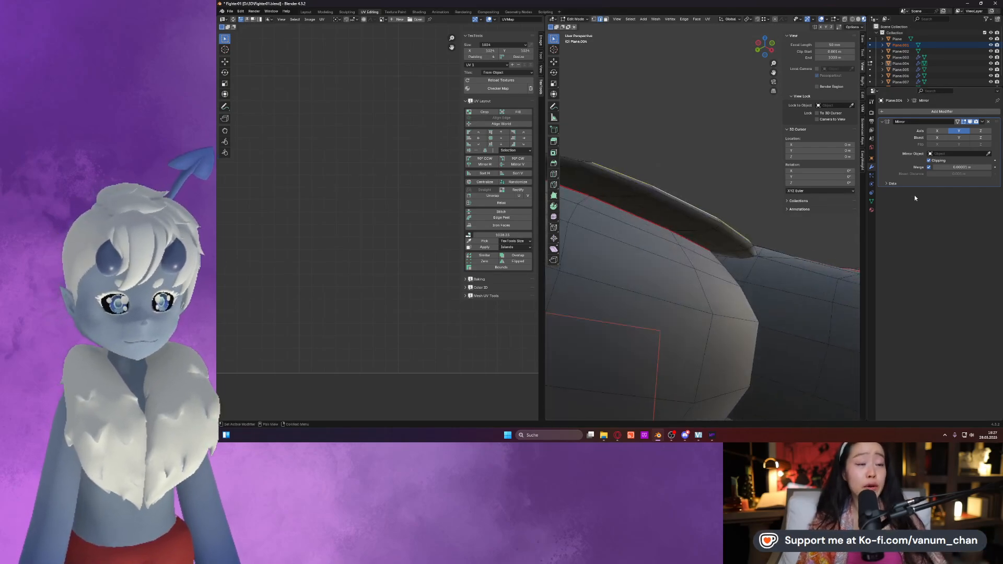
pyautogui.scroll(-5, 698, 244)
pyautogui.keyDown('alt'); pyautogui.click(691, 230); pyautogui.keyUp('alt')
pyautogui.moveTo(689, 231); pyautogui.dragTo(629, 170, button='middle')
pyautogui.keyDown('alt'); pyautogui.click(585, 130); pyautogui.keyUp('alt')
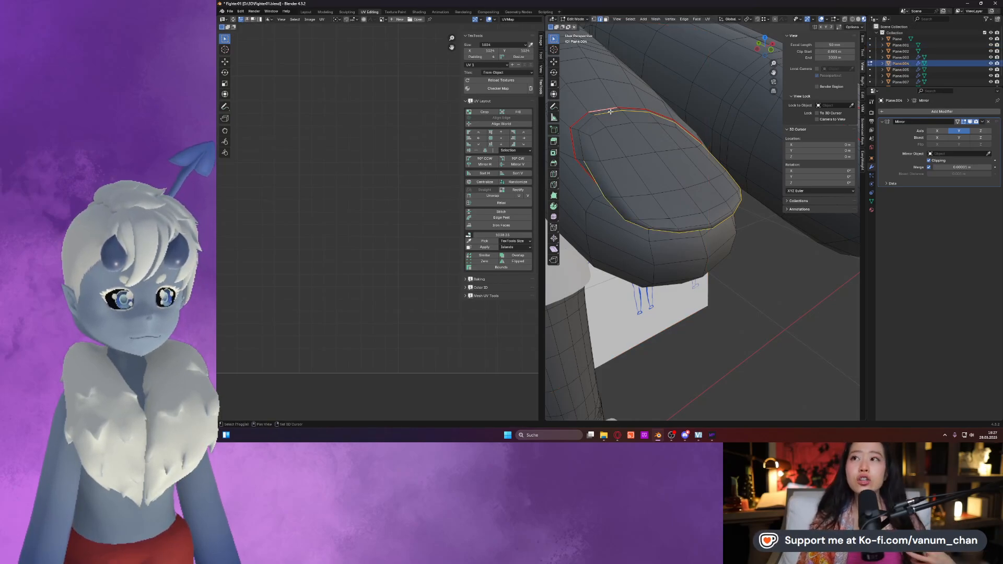
pyautogui.moveTo(610, 111); pyautogui.dragTo(707, 157, button='middle')
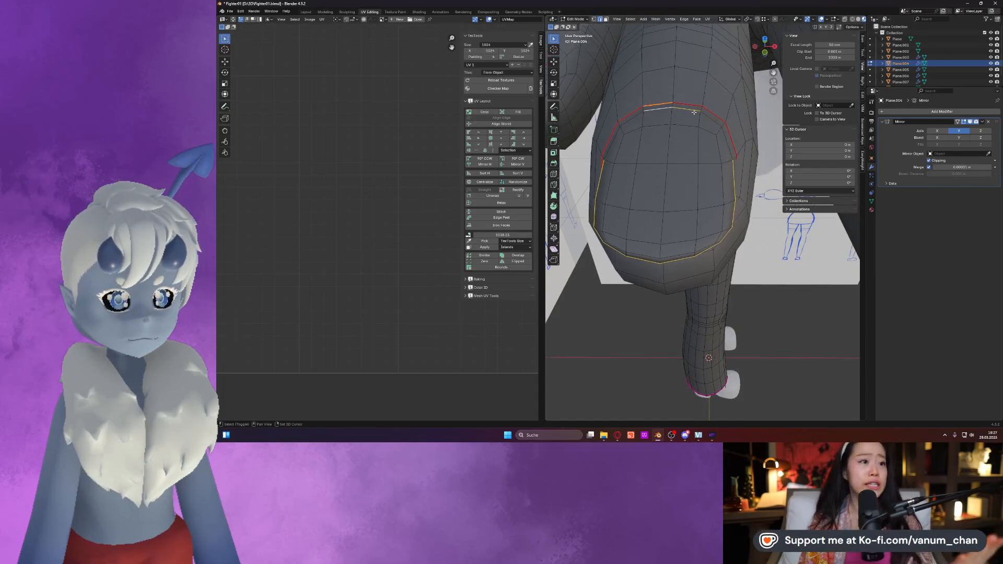
pyautogui.scroll(-6, 642, 136)
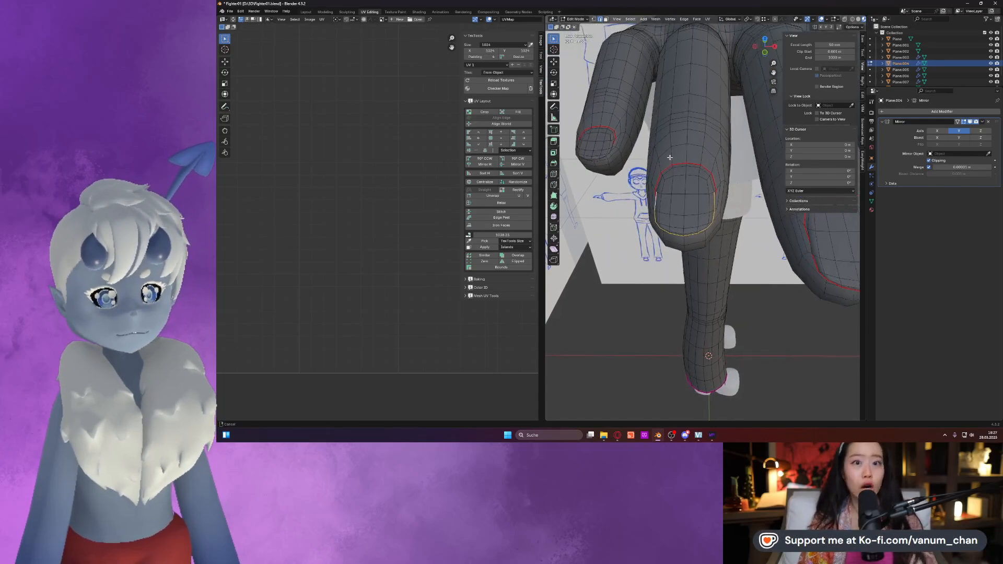
pyautogui.moveTo(614, 172)
pyautogui.mouseDown(button='middle')
pyautogui.moveTo(595, 157)
pyautogui.moveTo(650, 243)
pyautogui.moveTo(649, 226)
pyautogui.moveTo(712, 219)
pyautogui.moveTo(689, 240)
pyautogui.moveTo(738, 270)
pyautogui.moveTo(692, 258)
pyautogui.mouseUp(button='middle')
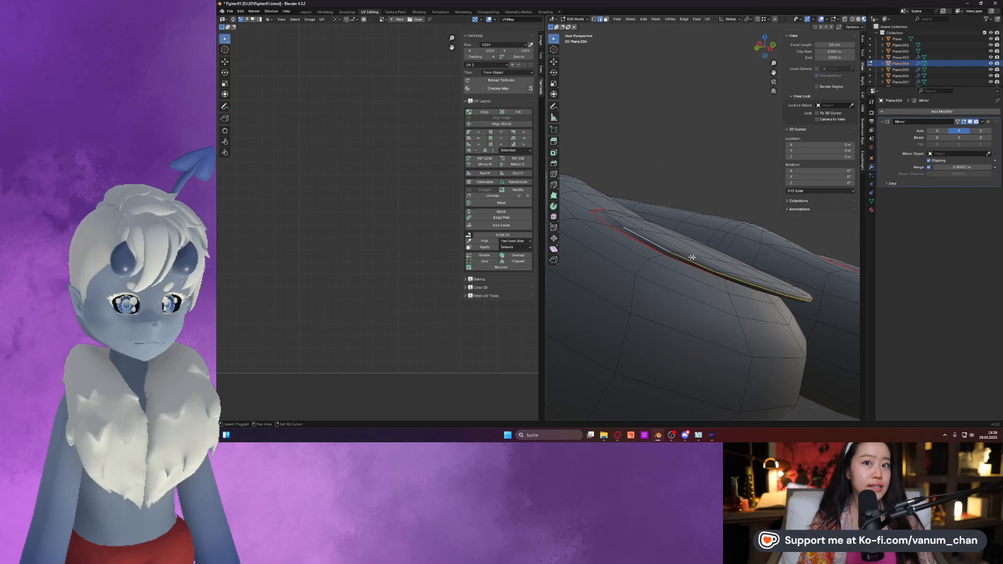
pyautogui.rightClick(660, 247)
pyautogui.click(661, 246)
pyautogui.scroll(-7, 660, 247)
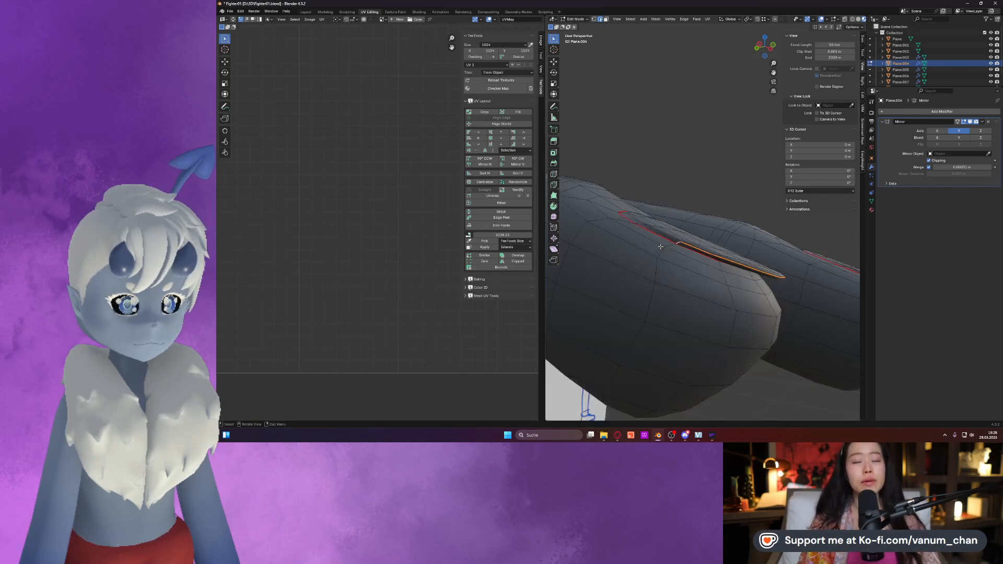
# Select the last fingernail's rim loop, deselect the edges at its base on both sides, and mark the rest as a seam.
pyautogui.moveTo(600, 217); pyautogui.dragTo(663, 255, button='middle')
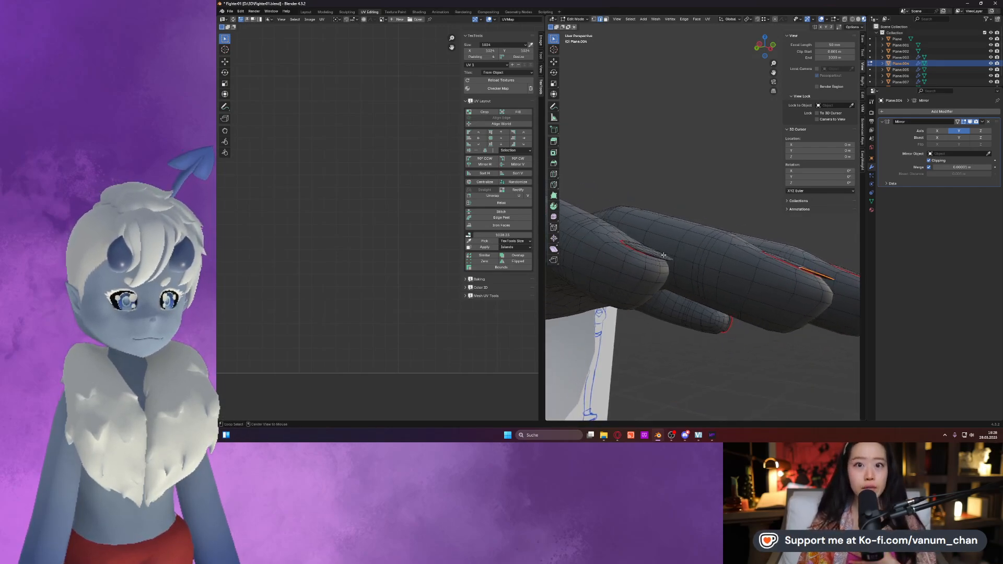
pyautogui.press('KP_Decimal')
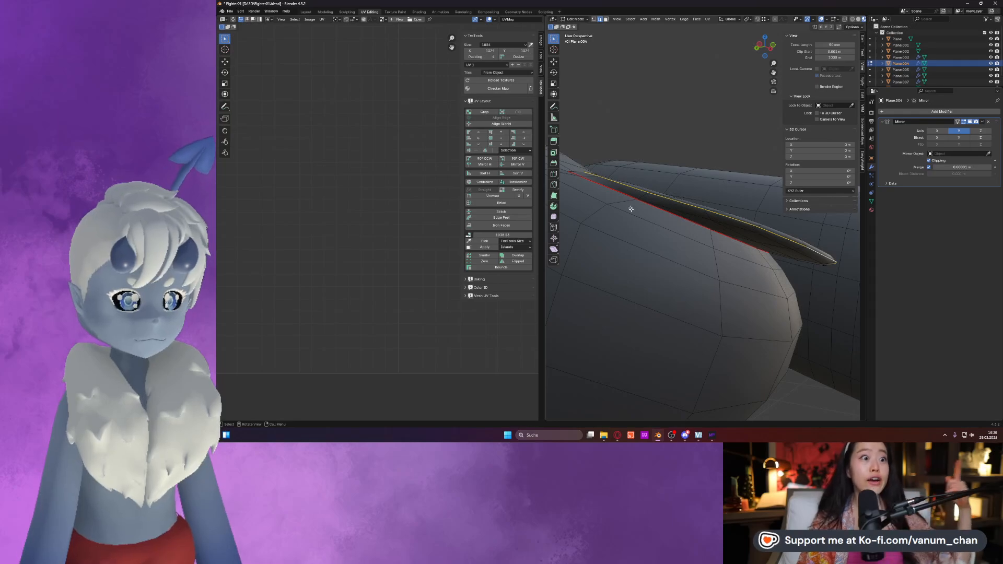
pyautogui.keyDown('ctrl'); pyautogui.click(638, 193); pyautogui.keyUp('ctrl')
pyautogui.keyDown('ctrl'); pyautogui.click(638, 192); pyautogui.keyUp('ctrl')
pyautogui.moveTo(658, 186)
pyautogui.mouseDown(button='middle')
pyautogui.moveTo(674, 197)
pyautogui.moveTo(662, 189)
pyautogui.mouseUp(button='middle')
pyautogui.keyDown('shift'); pyautogui.click(649, 223); pyautogui.keyUp('shift')
pyautogui.moveTo(649, 223); pyautogui.dragTo(604, 195, button='middle')
pyautogui.keyDown('ctrl'); pyautogui.click(599, 166); pyautogui.keyUp('ctrl')
pyautogui.keyDown('shift'); pyautogui.click(595, 222); pyautogui.keyUp('shift')
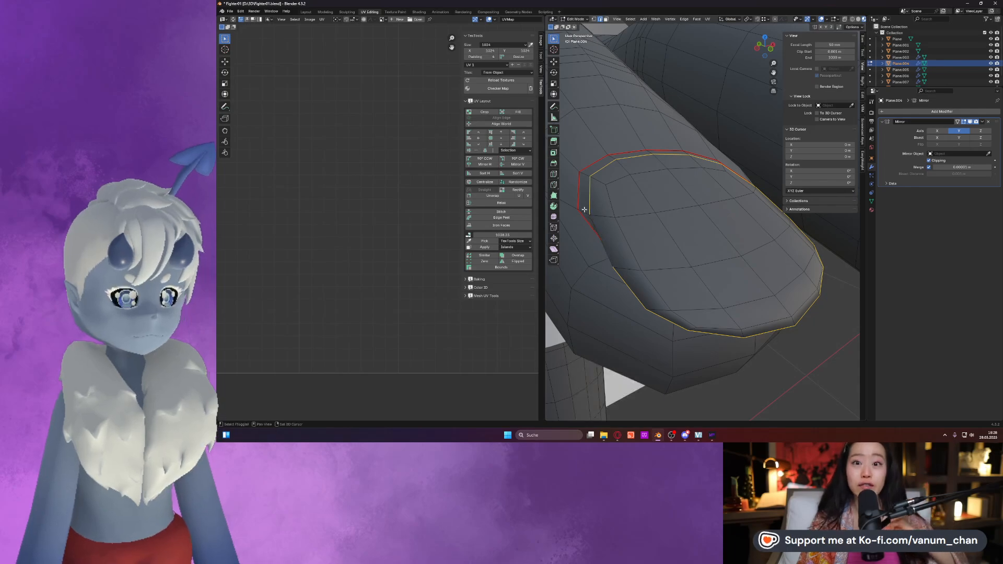
pyautogui.moveTo(649, 156)
pyautogui.mouseDown(button='middle')
pyautogui.moveTo(665, 202)
pyautogui.moveTo(637, 213)
pyautogui.moveTo(794, 215)
pyautogui.mouseUp(button='middle')
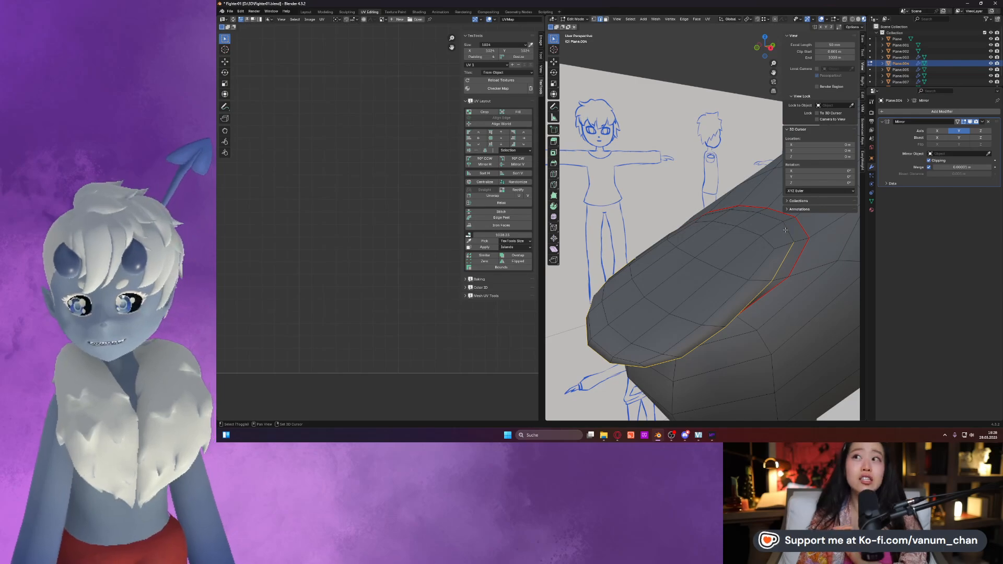
pyautogui.moveTo(768, 282); pyautogui.dragTo(722, 234, button='middle')
pyautogui.rightClick(716, 243)
pyautogui.click(716, 244)
# Select the lengthwise edge loop running along the side of the hand and fingers and mark it as a seam.
pyautogui.scroll(-6, 719, 250)
pyautogui.keyDown('alt'); pyautogui.click(728, 234); pyautogui.keyUp('alt')
pyautogui.keyDown('alt'); pyautogui.click(731, 232); pyautogui.keyUp('alt')
pyautogui.keyDown('alt'); pyautogui.click(730, 235); pyautogui.keyUp('alt')
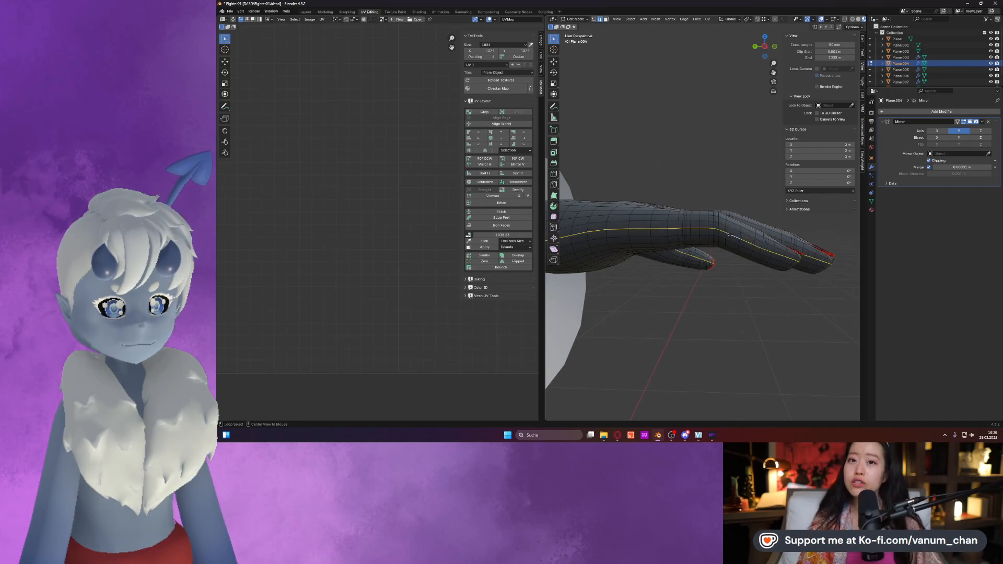
pyautogui.moveTo(730, 235)
pyautogui.mouseDown(button='middle')
pyautogui.moveTo(737, 258)
pyautogui.moveTo(642, 251)
pyautogui.moveTo(689, 245)
pyautogui.moveTo(755, 259)
pyautogui.moveTo(824, 247)
pyautogui.moveTo(634, 252)
pyautogui.moveTo(665, 236)
pyautogui.moveTo(717, 268)
pyautogui.moveTo(731, 246)
pyautogui.moveTo(745, 259)
pyautogui.moveTo(712, 218)
pyautogui.mouseUp(button='middle')
pyautogui.hotkey('ctrl', 'e')
pyautogui.click(661, 235)
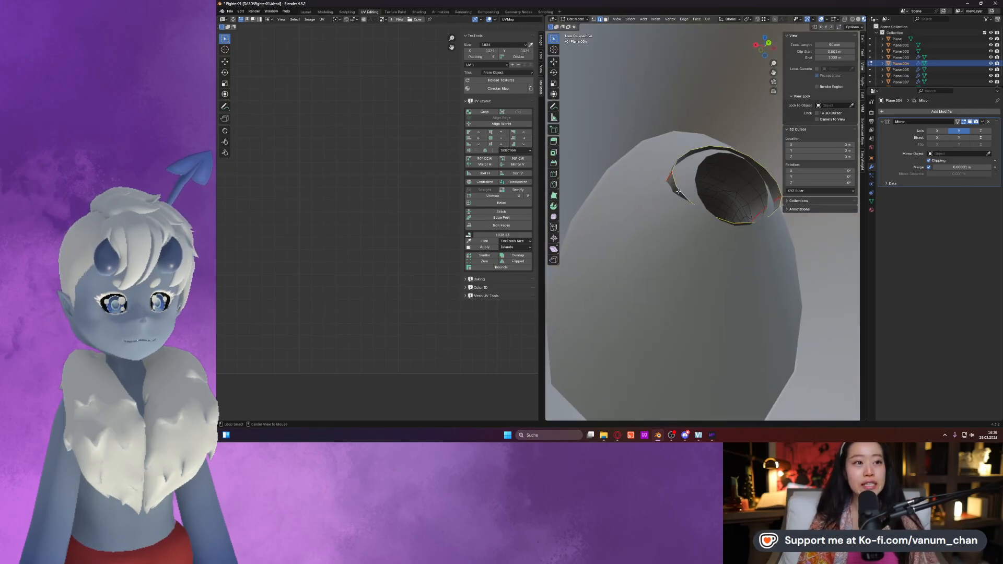
# Move the open edge loop at the hand's wrist slightly along the Y axis inside the sleeve.
pyautogui.moveTo(678, 165); pyautogui.dragTo(611, 139, button='middle')
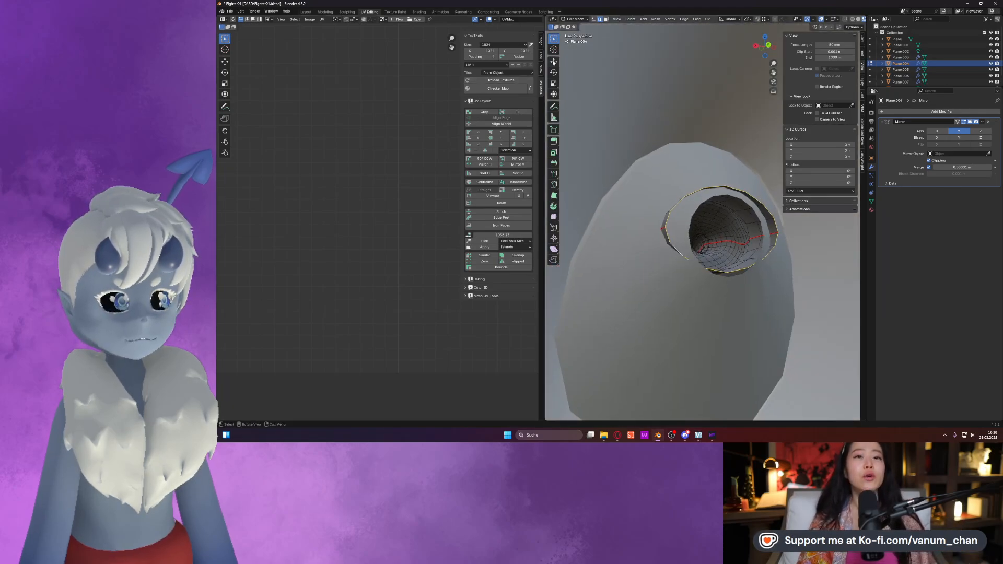
pyautogui.click(554, 61)
pyautogui.moveTo(734, 225); pyautogui.dragTo(740, 236)
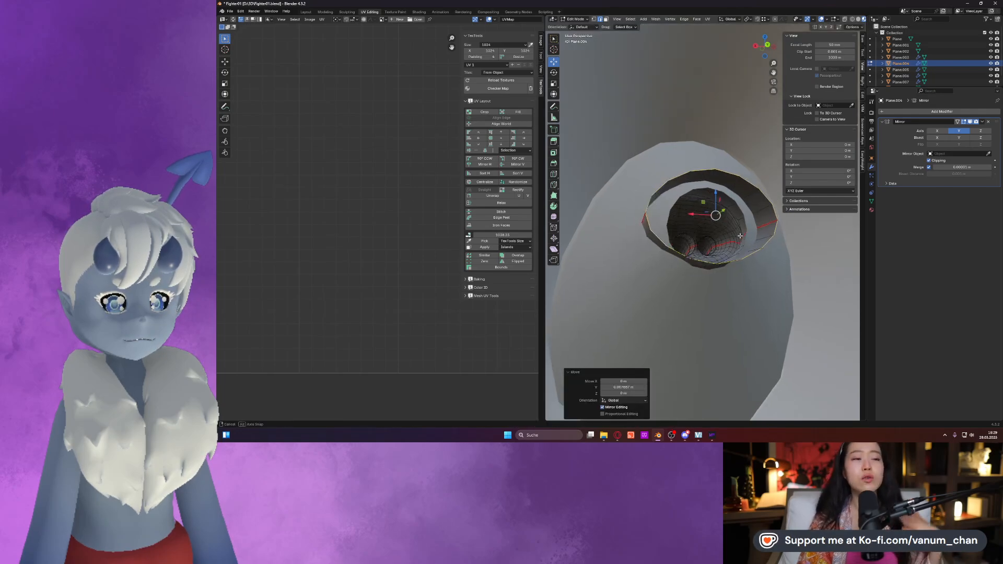
# Edit the sleeve mesh and move its opening edge loop slightly upward along the Z axis around the wrist.
pyautogui.press('Tab')
pyautogui.click(727, 271)
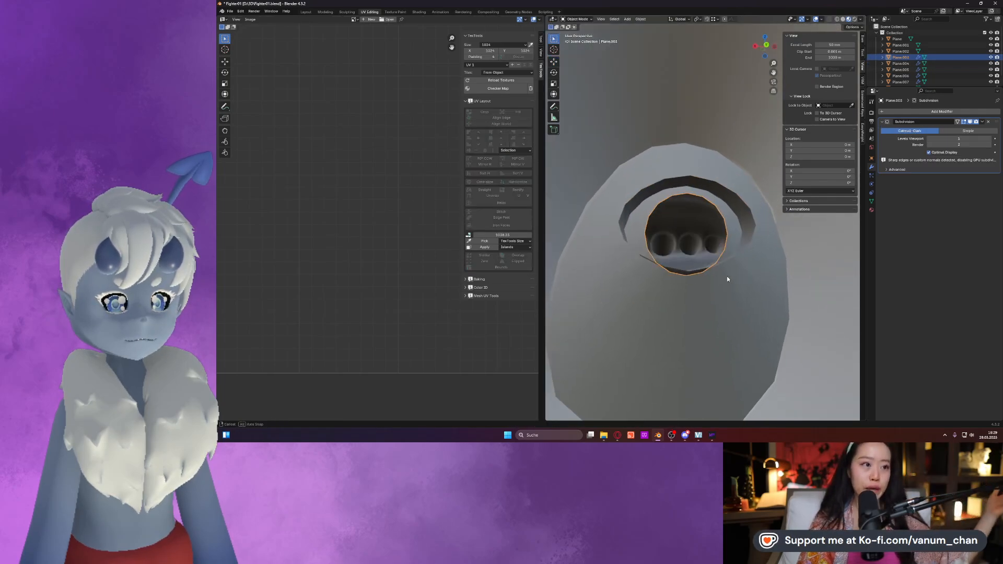
pyautogui.press('Tab')
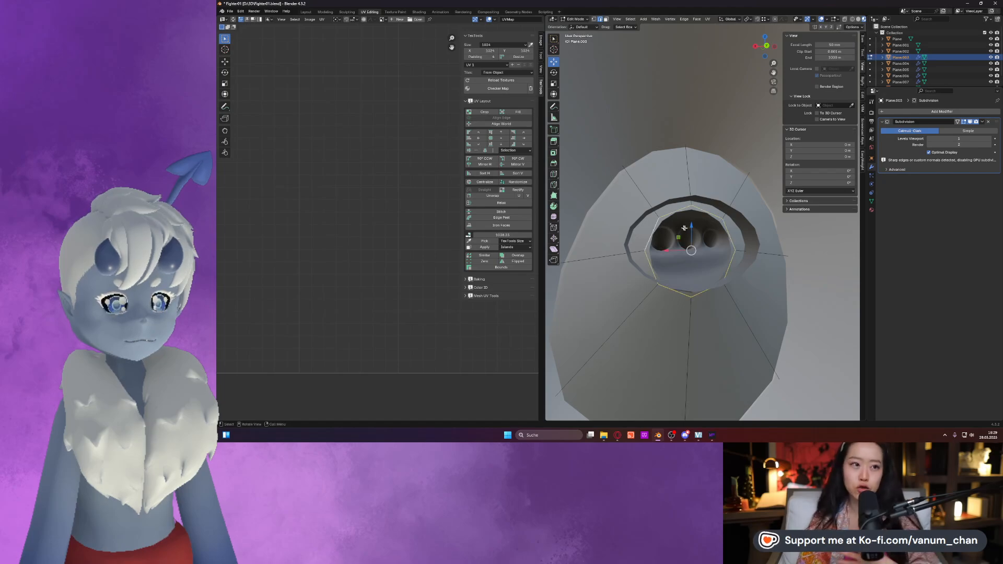
pyautogui.moveTo(693, 228); pyautogui.dragTo(693, 226)
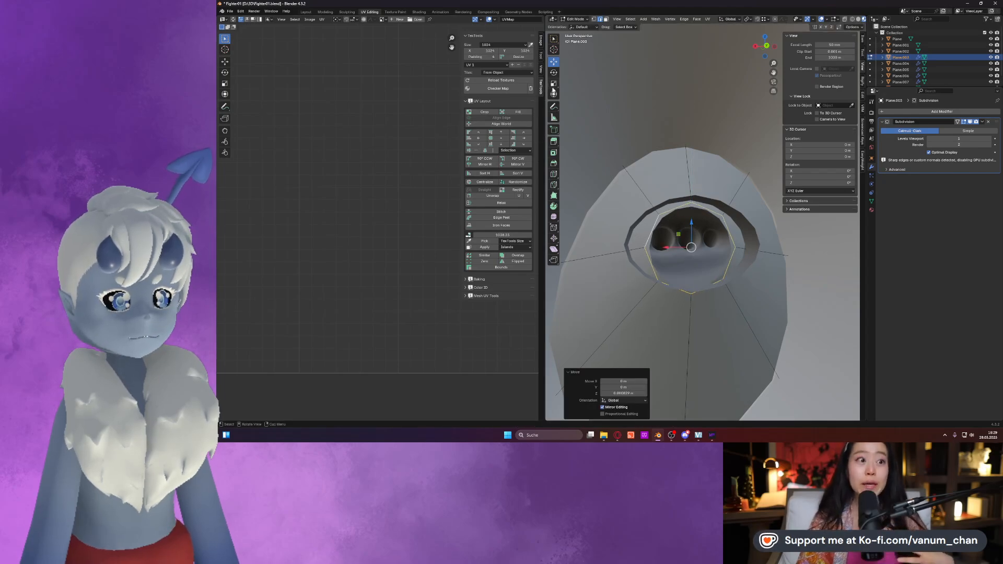
# Try to scale the sleeve's opening edge loop, undo the change and return to the Move tool.
pyautogui.click(554, 83)
pyautogui.moveTo(693, 224); pyautogui.dragTo(692, 221)
pyautogui.hotkey('ctrl', 'z')
pyautogui.click(553, 61)
# Switch to editing the mesh containing the hand and trousers, select all of it and unwrap it.
pyautogui.press('Tab')
pyautogui.scroll(-8, 691, 229)
pyautogui.moveTo(669, 240)
pyautogui.mouseDown(button='middle')
pyautogui.moveTo(715, 242)
pyautogui.moveTo(702, 268)
pyautogui.moveTo(668, 245)
pyautogui.mouseUp(button='middle')
pyautogui.click(699, 248)
pyautogui.click(706, 246)
pyautogui.press('Tab')
pyautogui.scroll(2, 706, 247)
pyautogui.press('a')
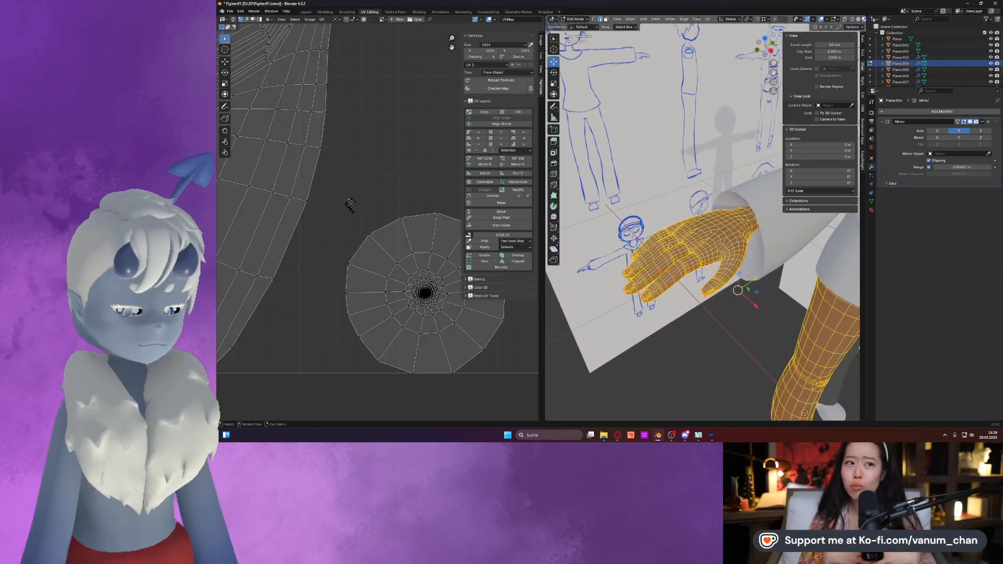
pyautogui.press('a')
pyautogui.press('u')
pyautogui.click(296, 193)
pyautogui.scroll(-3, 296, 193)
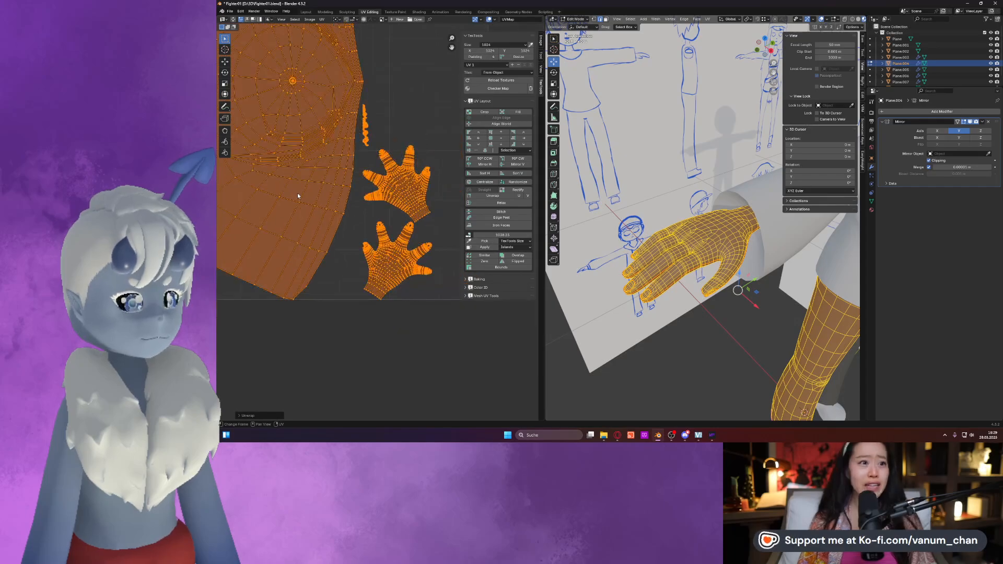
# Select the whole hand with X-ray enabled and separate it from the trousers into its own object.
pyautogui.scroll(-2, 302, 184)
pyautogui.scroll(-8, 770, 286)
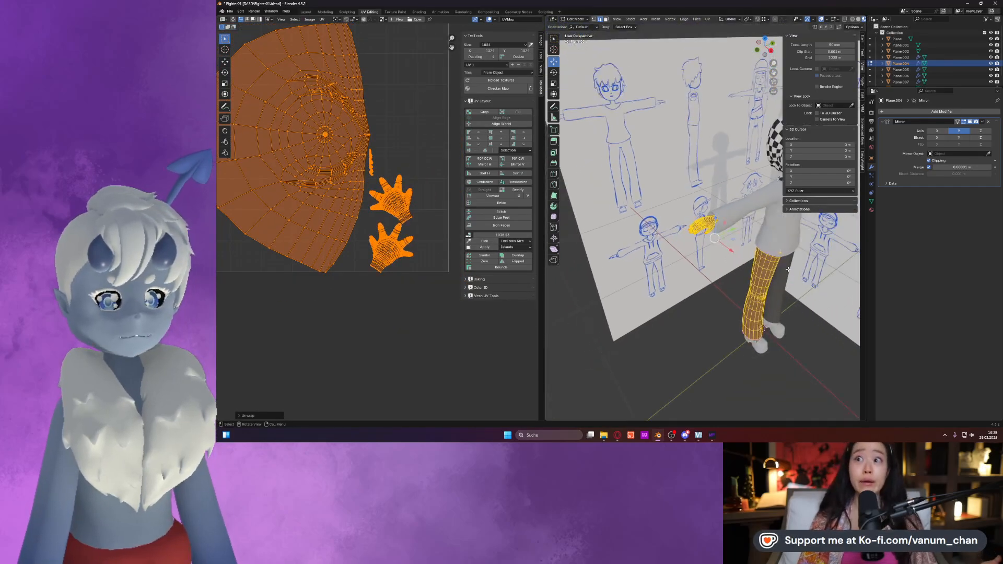
pyautogui.keyDown('shift'); pyautogui.moveTo(770, 287); pyautogui.dragTo(708, 298, button='middle'); pyautogui.keyUp('shift')
pyautogui.press('Tab')
pyautogui.press('Tab')
pyautogui.press('Tab')
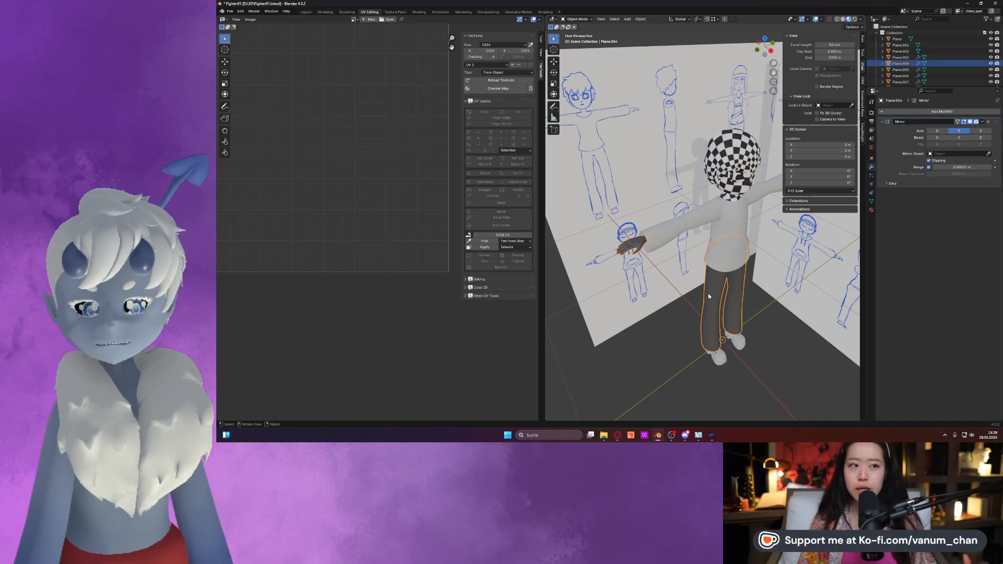
pyautogui.press('Tab')
pyautogui.moveTo(630, 255); pyautogui.dragTo(601, 271)
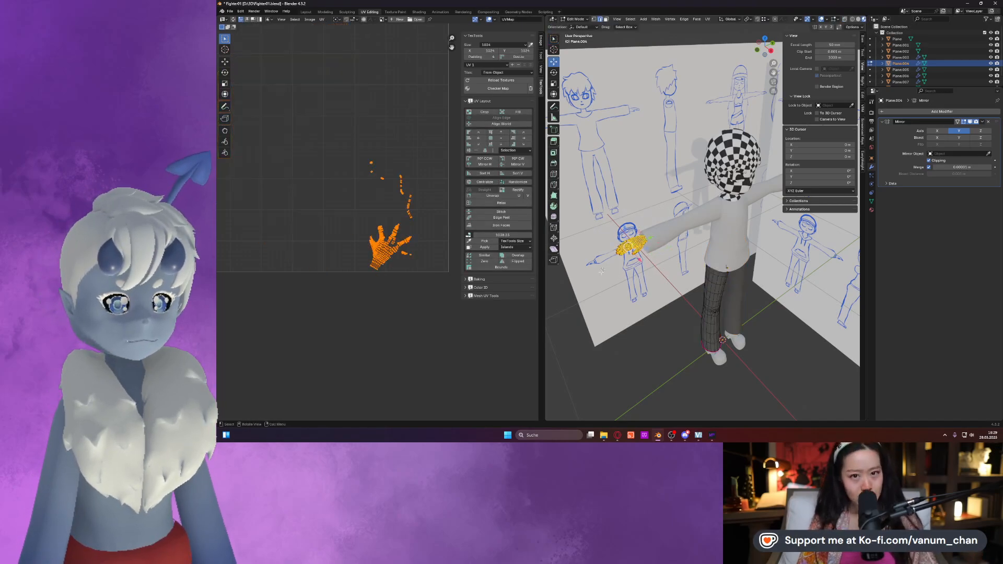
pyautogui.click(845, 19)
pyautogui.moveTo(606, 264); pyautogui.dragTo(588, 269)
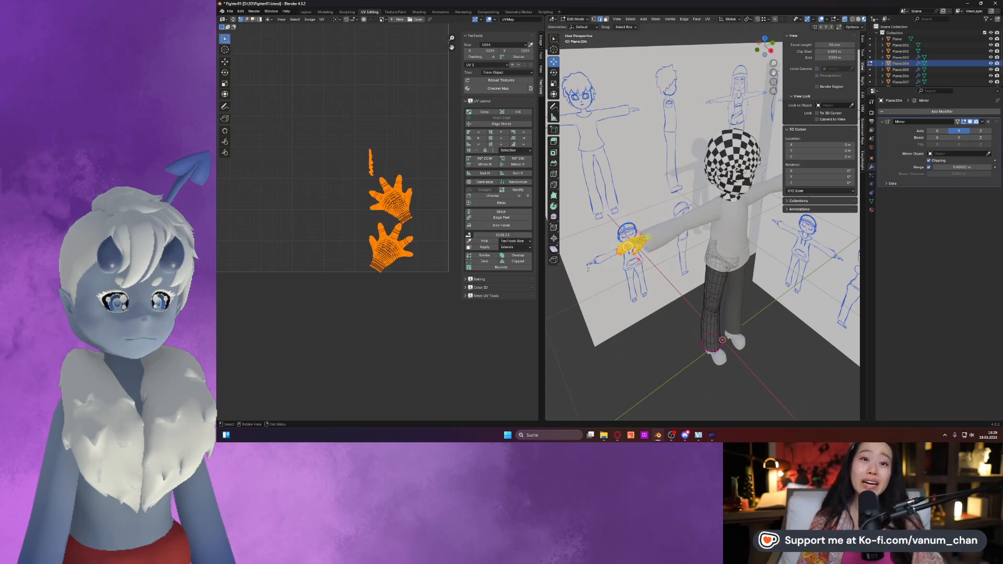
pyautogui.rightClick(617, 244)
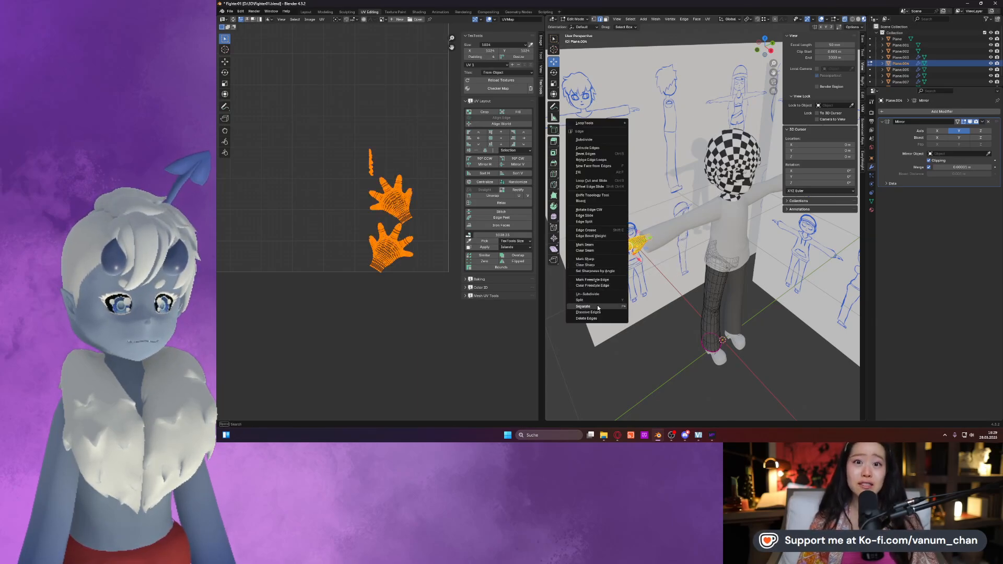
pyautogui.click(643, 309)
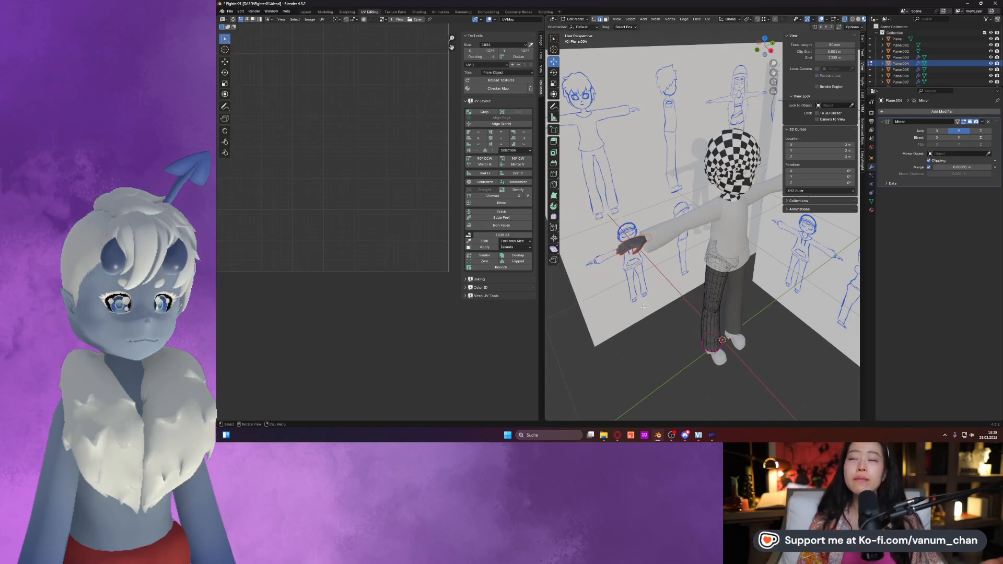
# Select the separated hand object and assign it the checker material Material.003.
pyautogui.press('Tab')
pyautogui.click(633, 251)
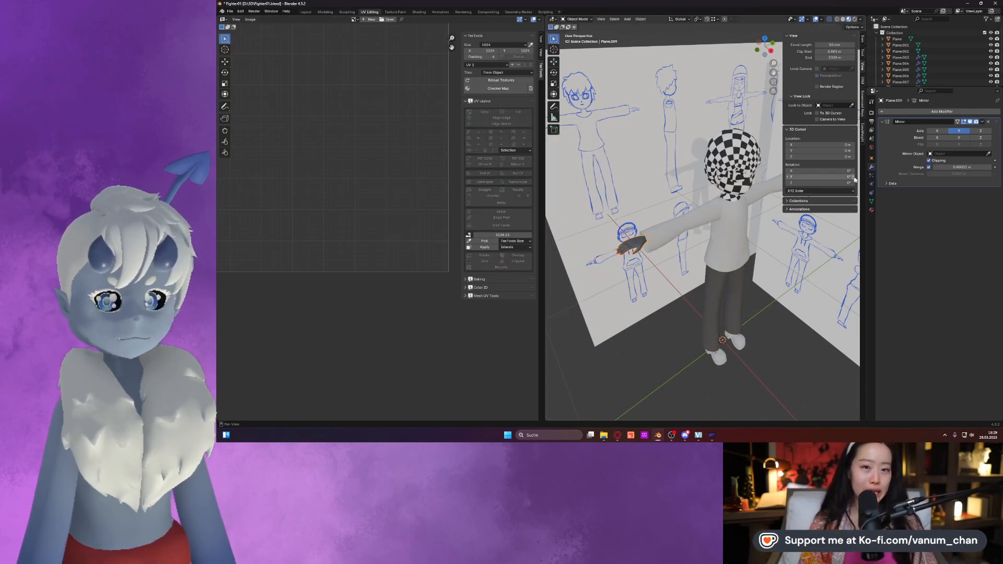
pyautogui.click(871, 209)
pyautogui.click(884, 137)
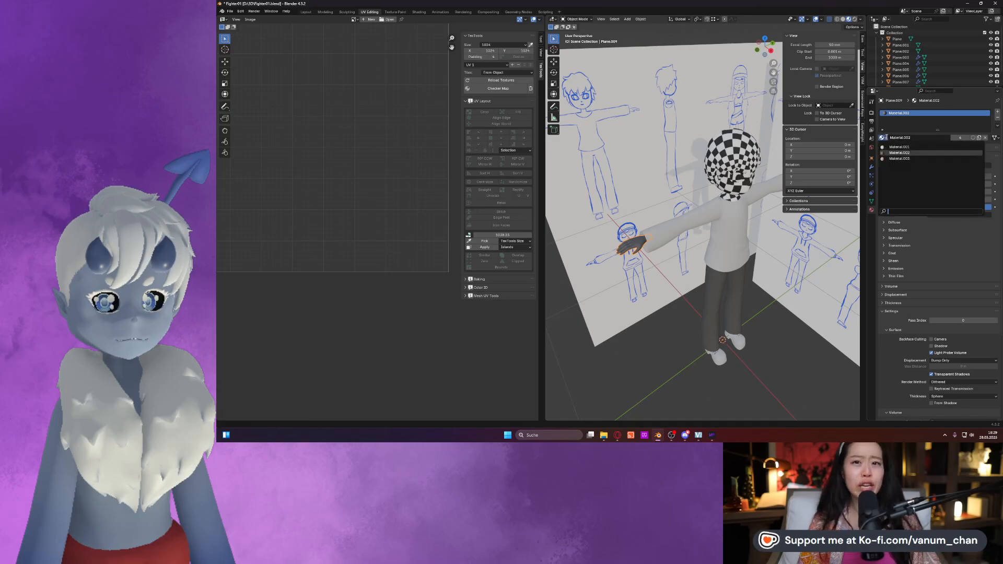
pyautogui.click(899, 158)
# Select all of the hand's geometry and unwrap it over the checker texture.
pyautogui.press('Tab')
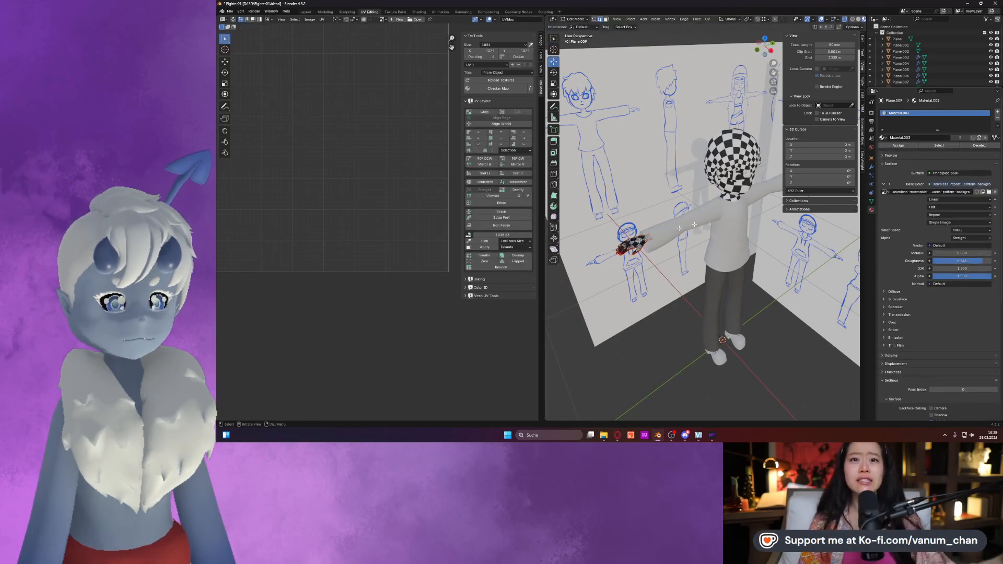
pyautogui.press('a')
pyautogui.press('u')
pyautogui.click(277, 175)
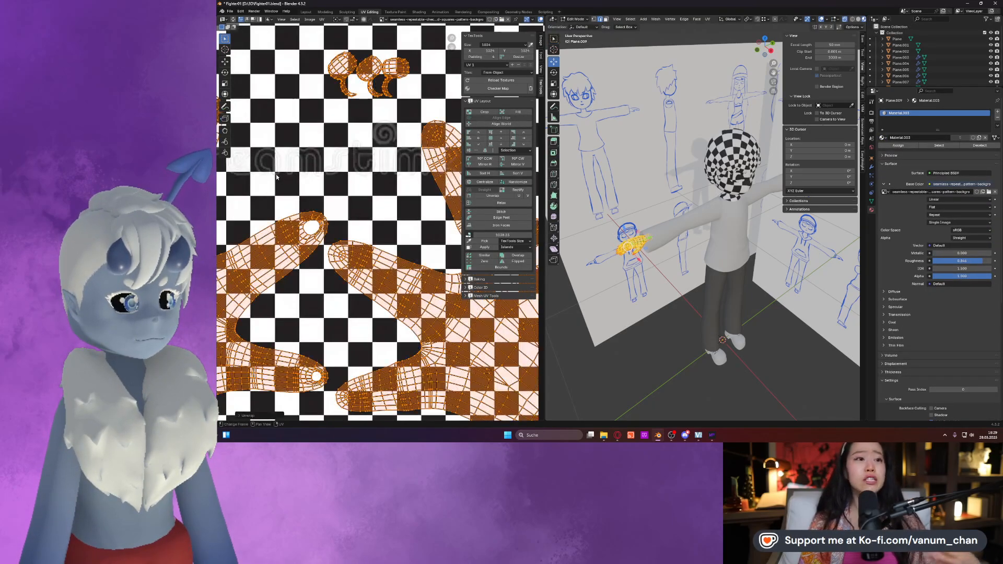
pyautogui.scroll(-3, 277, 178)
pyautogui.scroll(2, 632, 245)
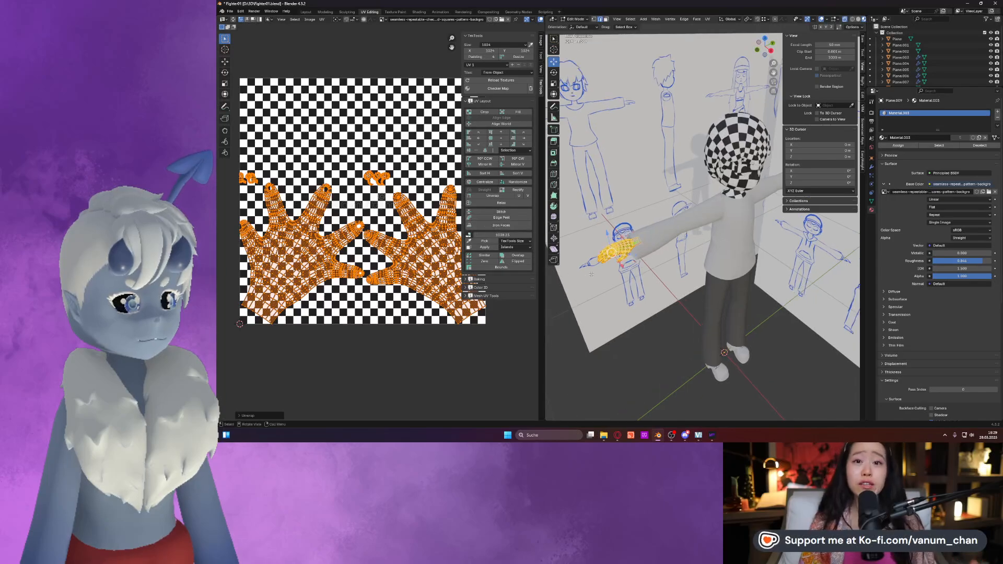
pyautogui.scroll(2, 383, 241)
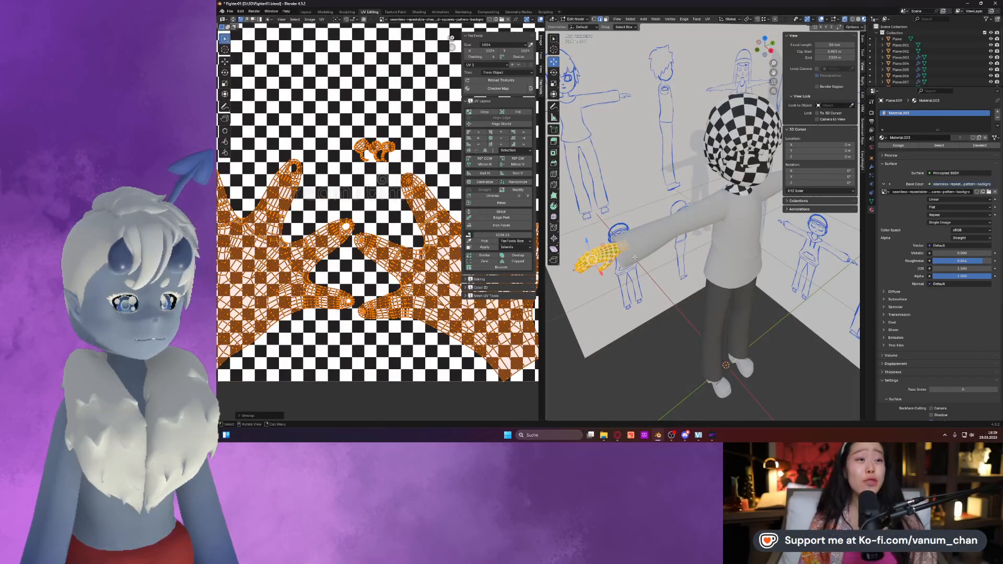
# Leave Edit Mode and apply all transforms to the separated hand object.
pyautogui.press('Tab')
pyautogui.moveTo(633, 259); pyautogui.dragTo(676, 280, button='middle')
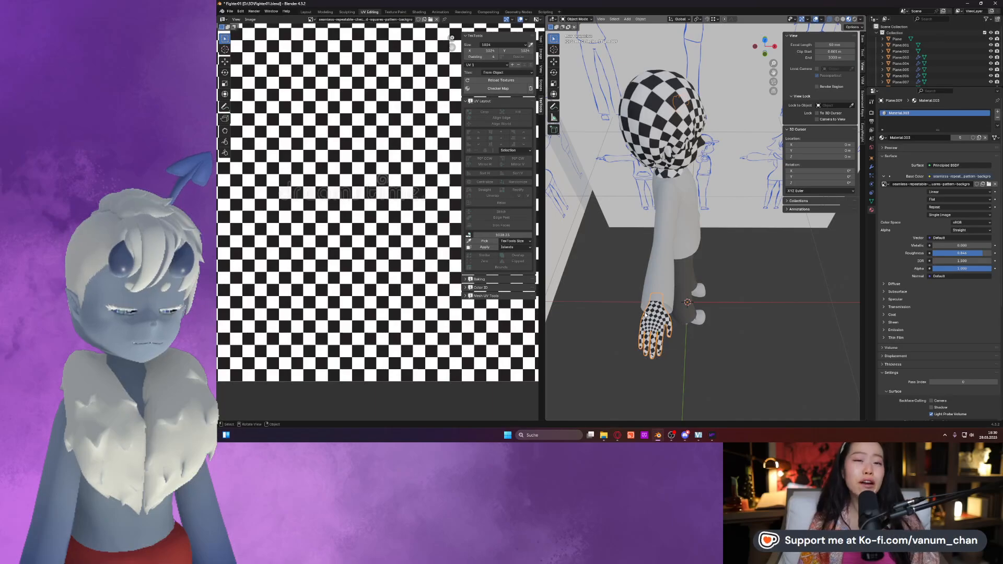
pyautogui.press('Tab')
pyautogui.press('Tab')
pyautogui.hotkey('ctrl', 'a')
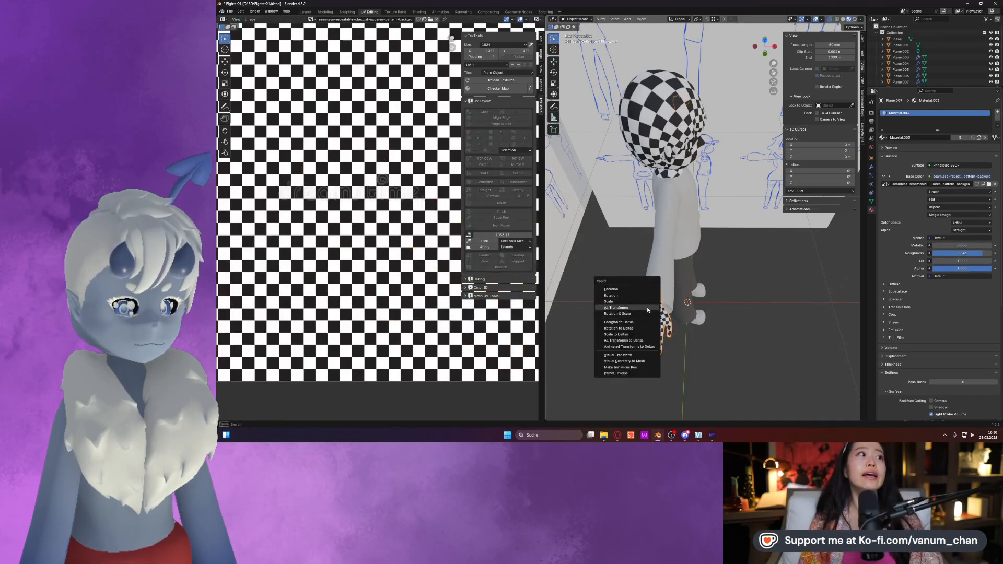
pyautogui.click(647, 306)
# Add the head to the selection, unwrap head and hand together in Edit Mode and pick their texel density.
pyautogui.scroll(-3, 647, 306)
pyautogui.moveTo(647, 306); pyautogui.dragTo(601, 284, button='middle')
pyautogui.keyDown('shift'); pyautogui.click(718, 188); pyautogui.keyUp('shift')
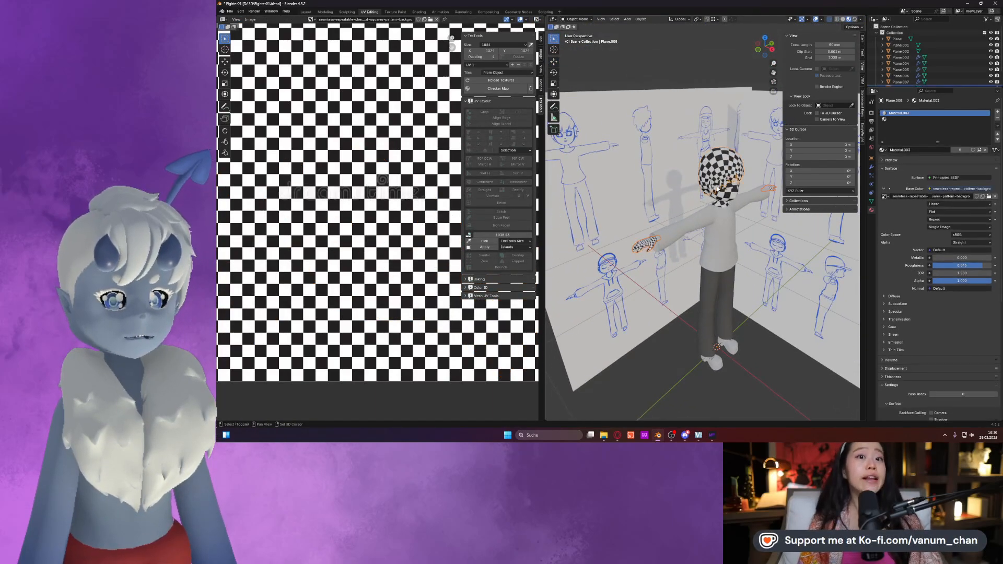
pyautogui.press('Tab')
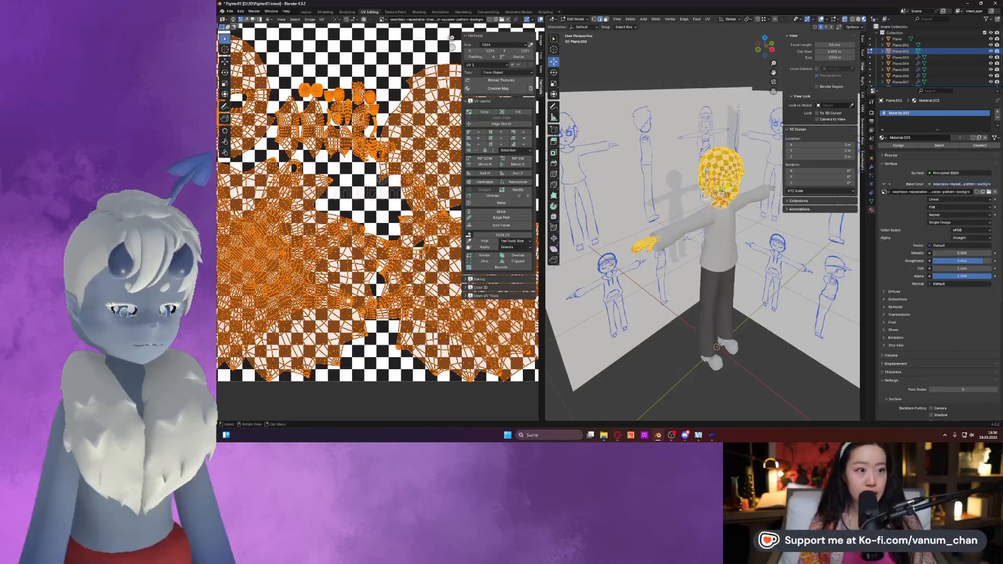
pyautogui.press('u')
pyautogui.click(264, 166)
pyautogui.scroll(-5, 361, 145)
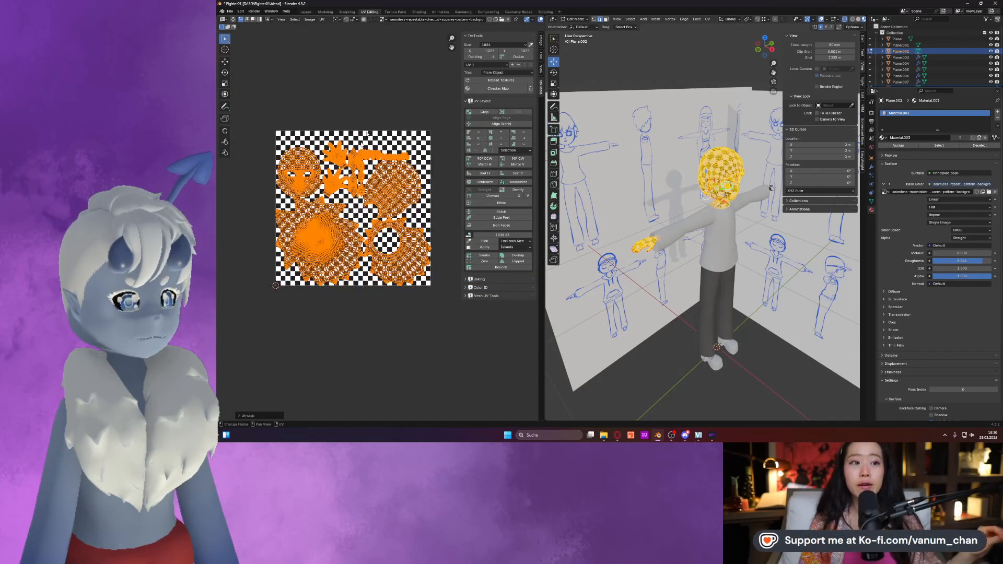
pyautogui.click(491, 242)
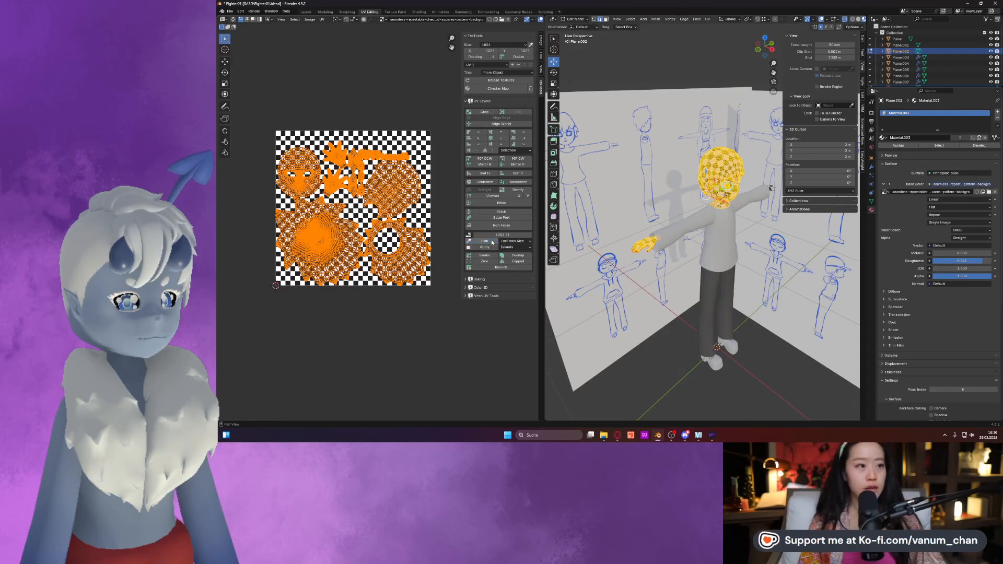
# Hide the UV editor's sidebar, clear the UV selection and select the large rounded island beside the small ones.
pyautogui.scroll(3, 355, 162)
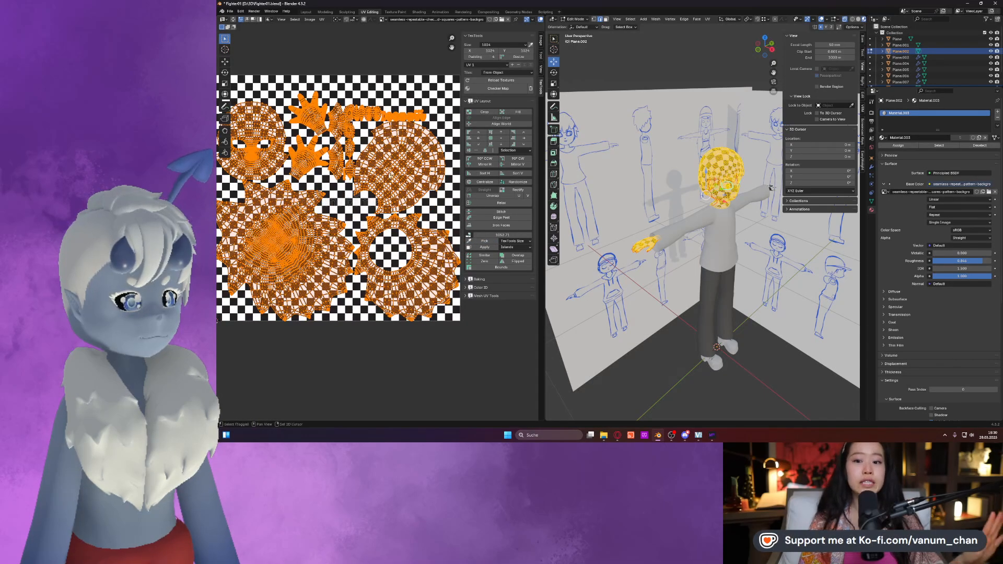
pyautogui.scroll(2, 352, 161)
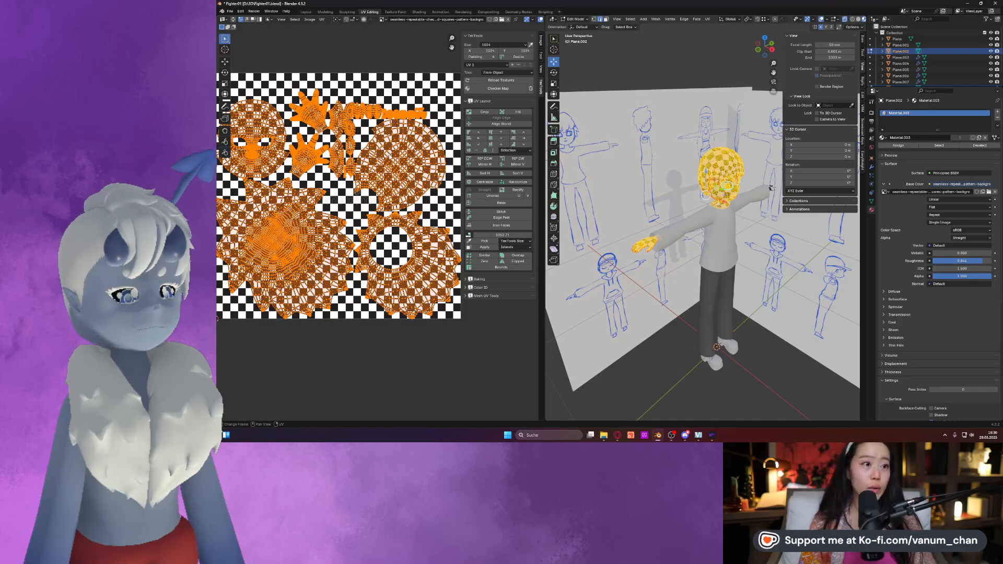
pyautogui.scroll(-1, 394, 146)
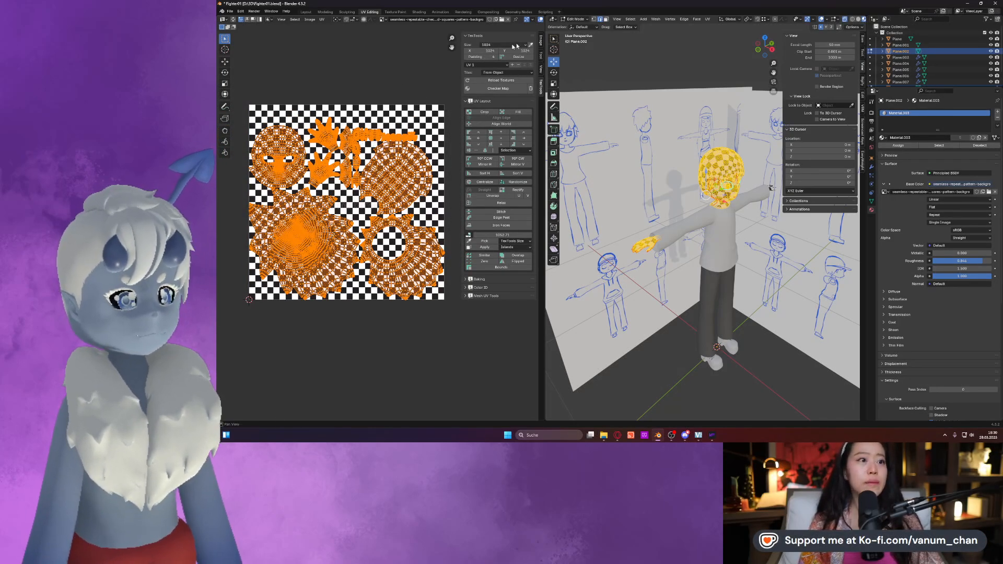
pyautogui.press('n')
pyautogui.hotkey('alt', 'a')
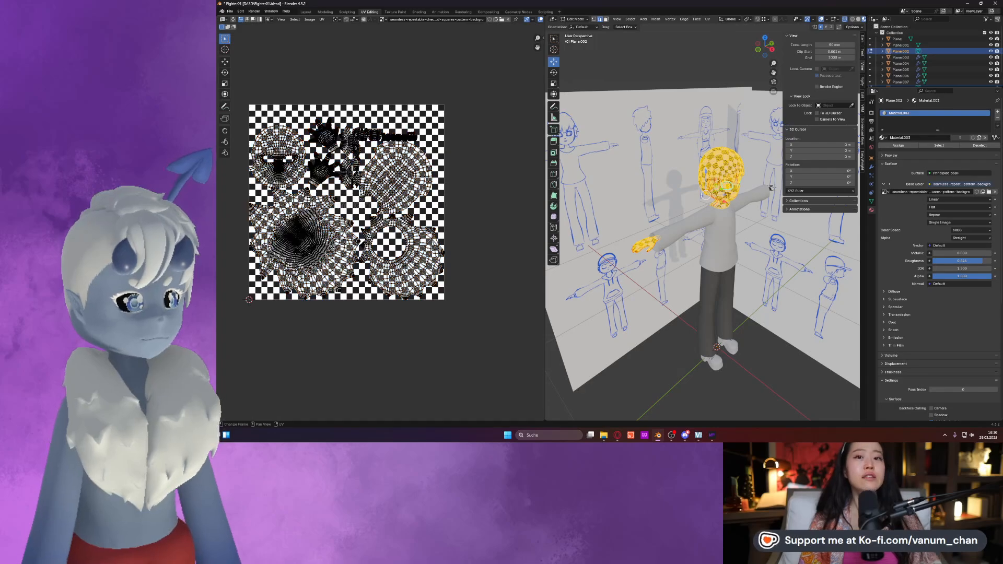
pyautogui.click(396, 172)
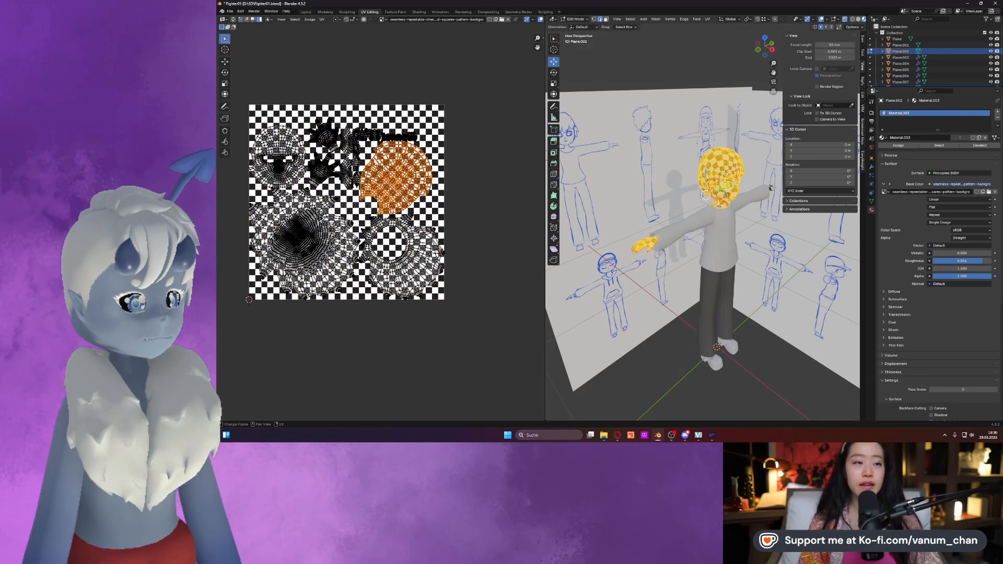
pyautogui.moveTo(390, 174); pyautogui.dragTo(407, 180, button='middle')
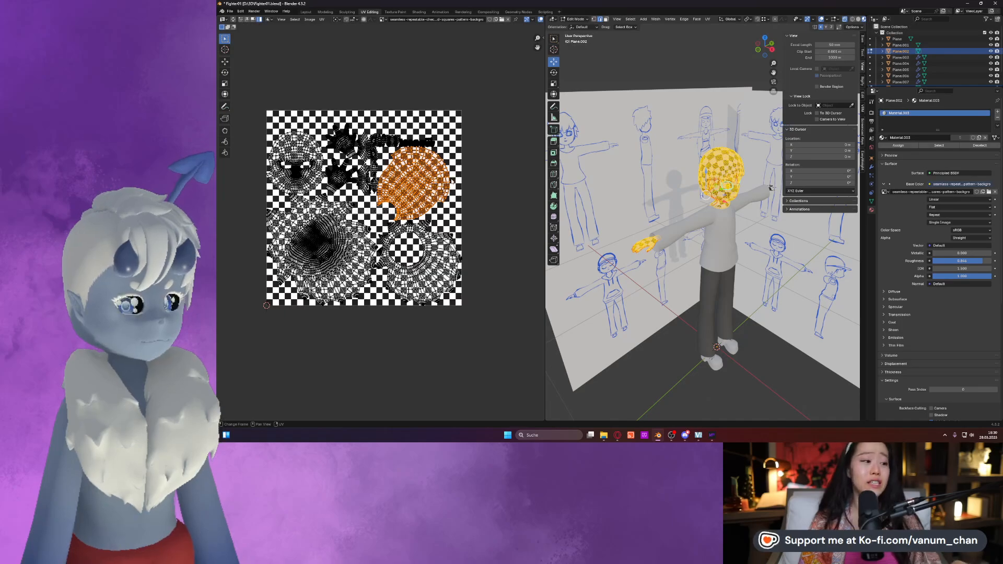
pyautogui.scroll(2, 426, 178)
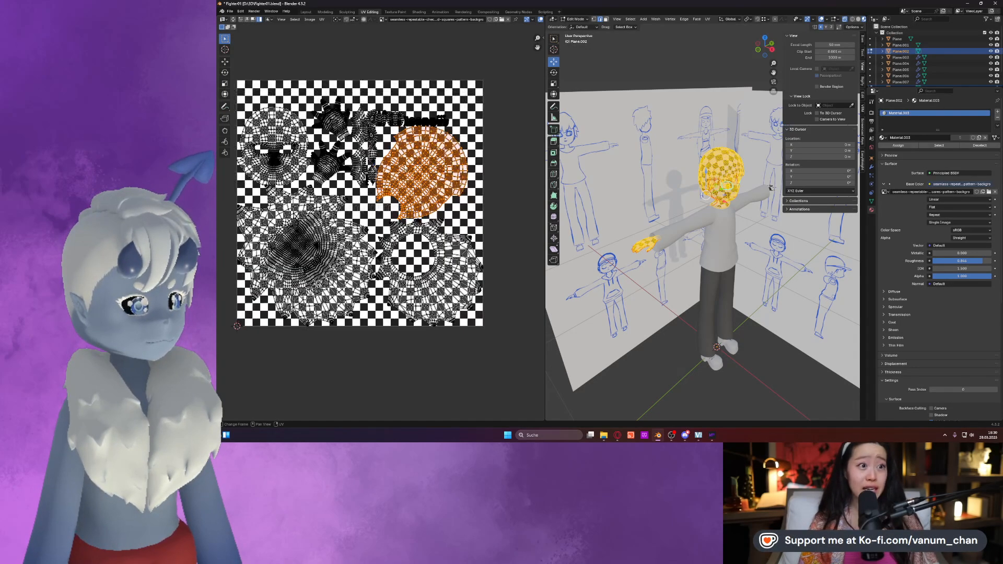
pyautogui.keyDown('shift'); pyautogui.moveTo(426, 177); pyautogui.dragTo(416, 174, button='middle'); pyautogui.keyUp('shift')
pyautogui.click(463, 245)
pyautogui.click(441, 173)
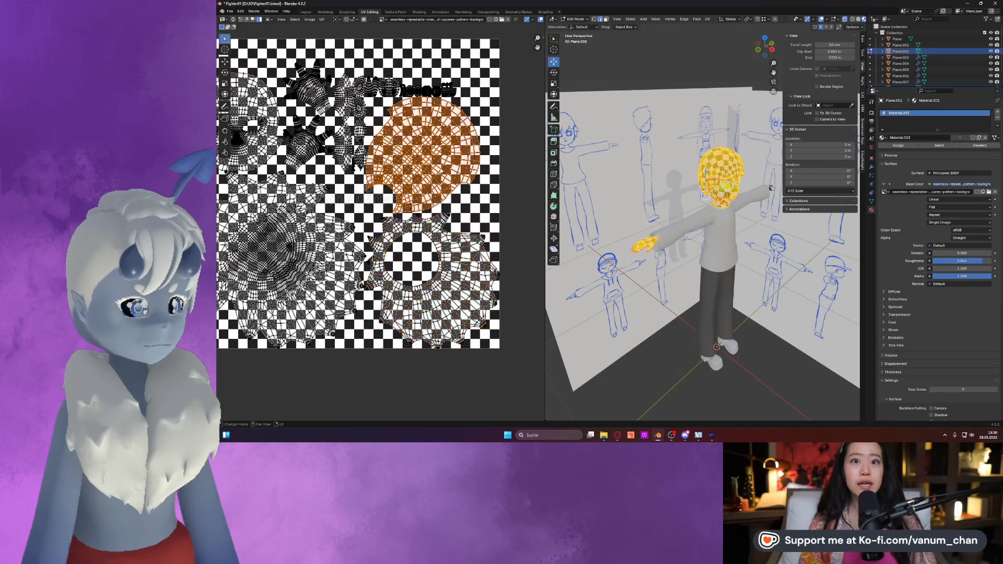
pyautogui.moveTo(358, 180); pyautogui.dragTo(403, 200, button='middle')
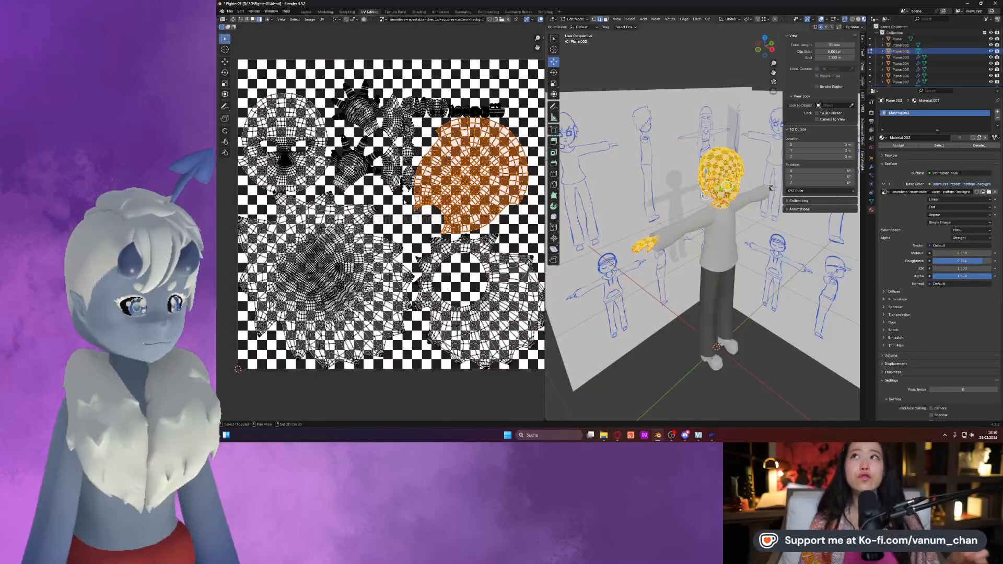
# Select the two curved strip islands beside the hands and display the base character sketch image behind the UVs.
pyautogui.click(392, 149)
pyautogui.keyDown('shift'); pyautogui.click(393, 126); pyautogui.keyUp('shift')
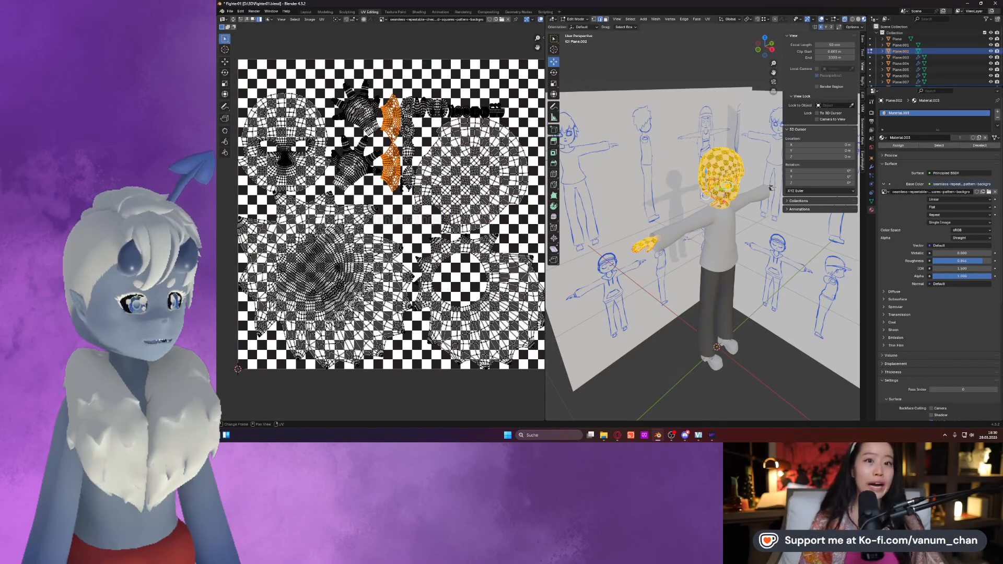
pyautogui.click(383, 19)
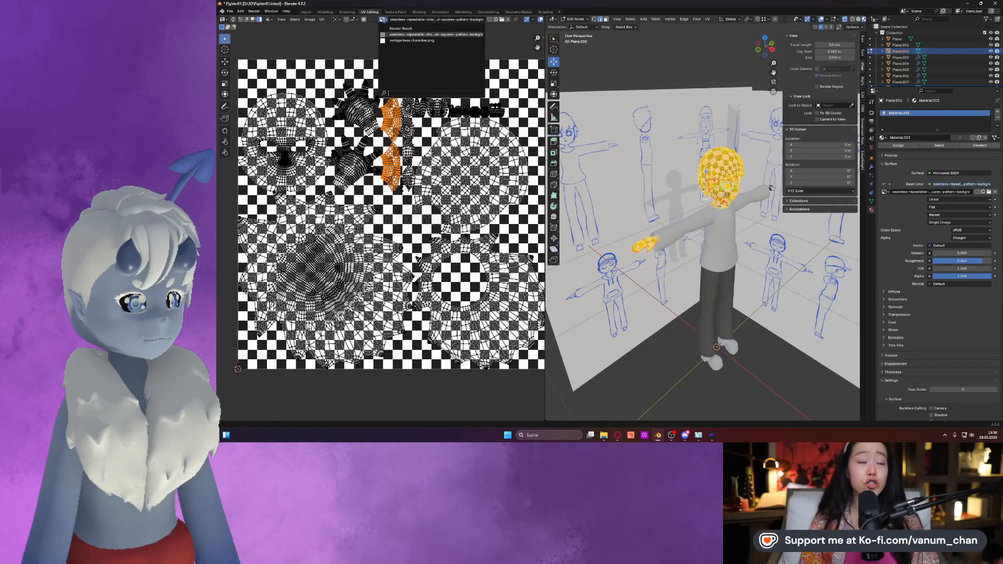
pyautogui.click(397, 41)
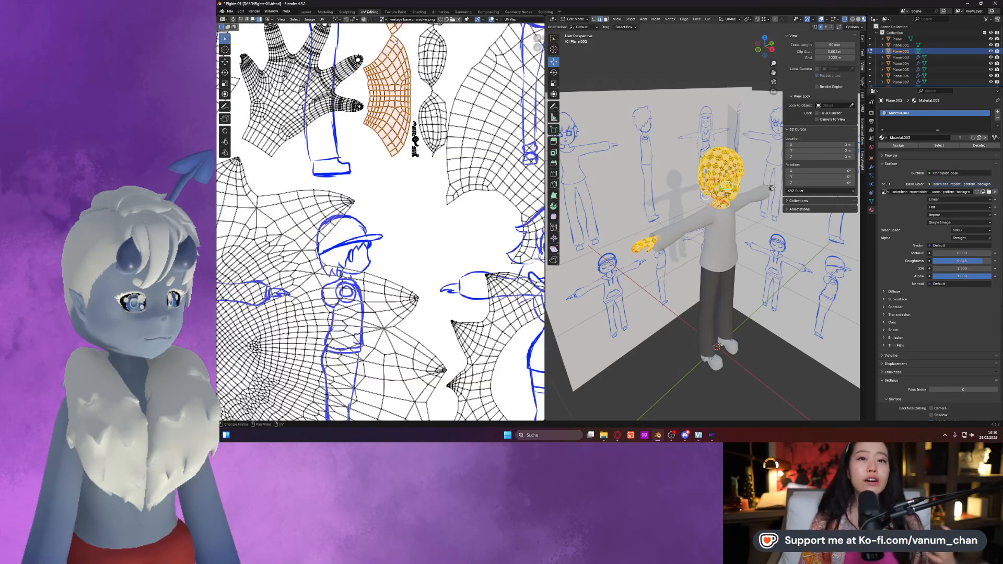
pyautogui.scroll(1, 384, 224)
pyautogui.moveTo(410, 197); pyautogui.dragTo(425, 184, button='middle')
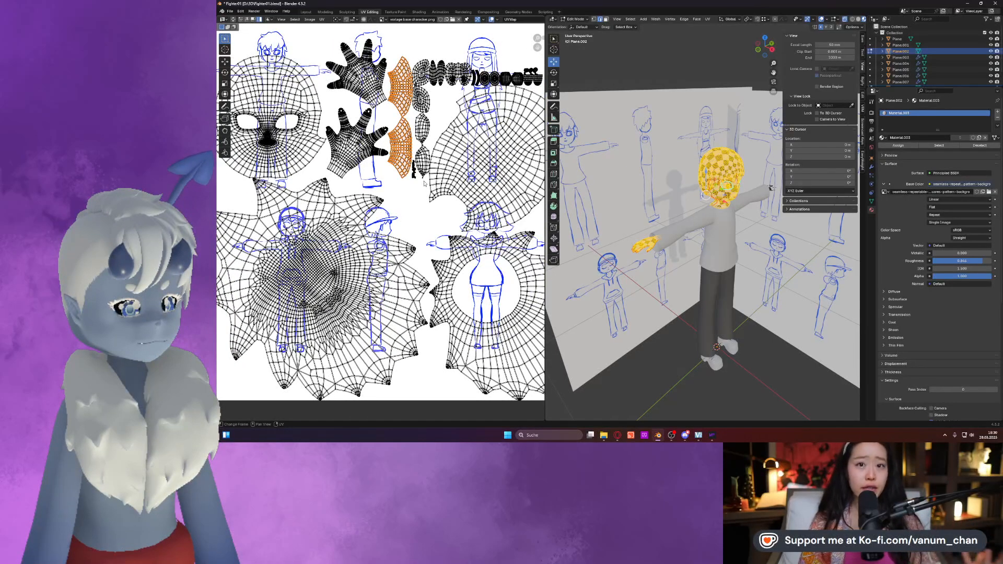
# Select several small islands in the row above the large rounded island to inspect them.
pyautogui.scroll(1, 376, 177)
pyautogui.moveTo(376, 177); pyautogui.dragTo(346, 206, button='middle')
pyautogui.scroll(3, 349, 205)
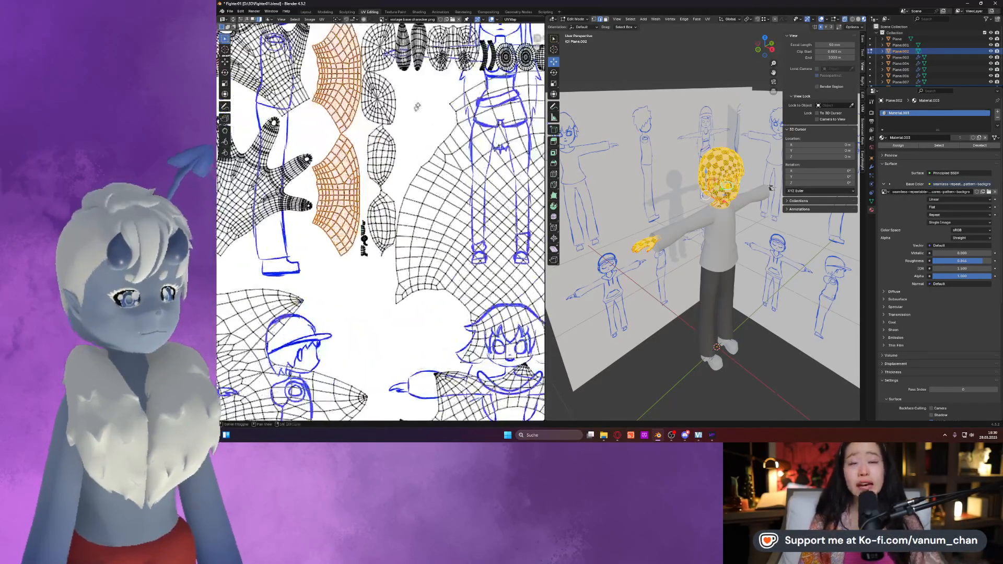
pyautogui.moveTo(416, 105); pyautogui.dragTo(366, 195, button='middle')
pyautogui.click(357, 137)
pyautogui.keyDown('shift'); pyautogui.click(371, 138); pyautogui.keyUp('shift')
pyautogui.keyDown('shift'); pyautogui.click(395, 140); pyautogui.keyUp('shift')
pyautogui.keyDown('shift'); pyautogui.click(418, 141); pyautogui.keyUp('shift')
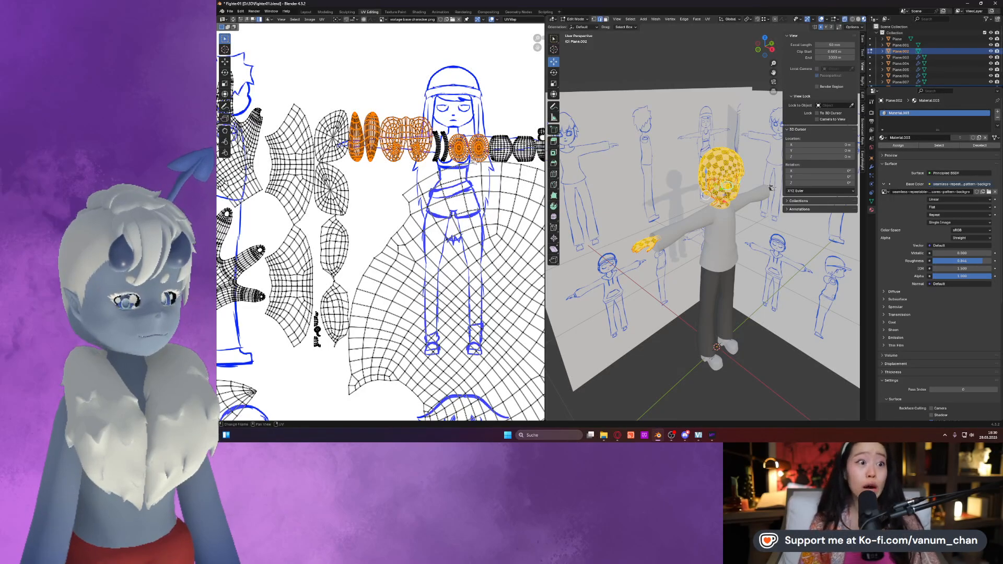
pyautogui.moveTo(475, 161); pyautogui.dragTo(421, 157, button='middle')
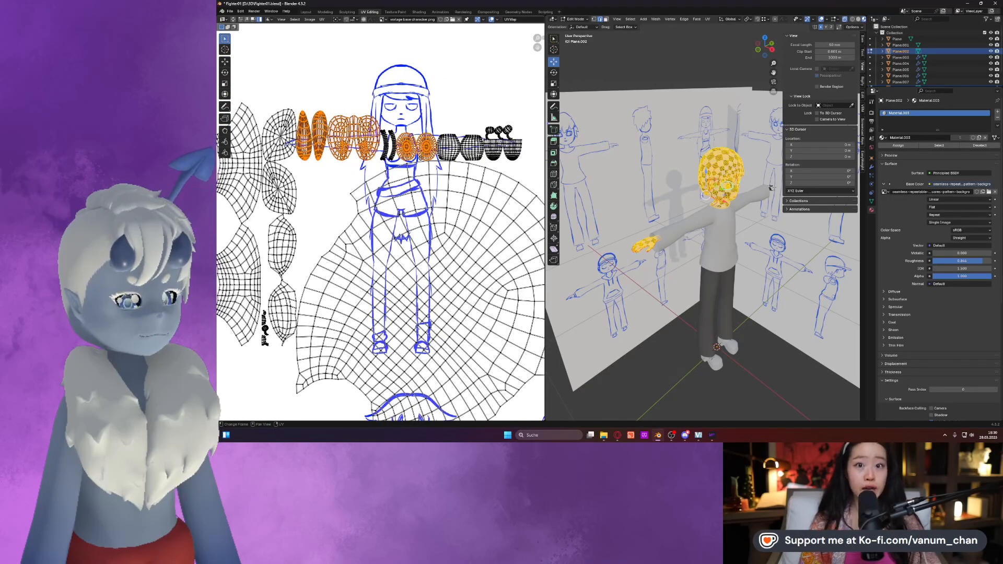
# Examine the row of small islands against the whole layout, adding the tiny curled islands above it to the selection.
pyautogui.scroll(-2, 423, 159)
pyautogui.keyDown('shift'); pyautogui.moveTo(420, 168); pyautogui.dragTo(378, 164, button='middle'); pyautogui.keyUp('shift')
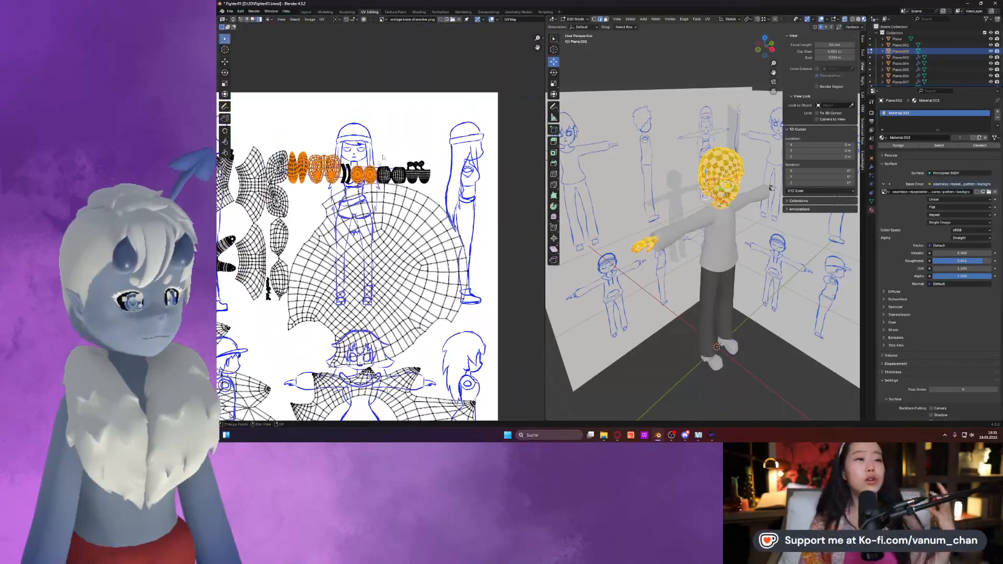
pyautogui.scroll(4, 380, 163)
pyautogui.scroll(-3, 427, 124)
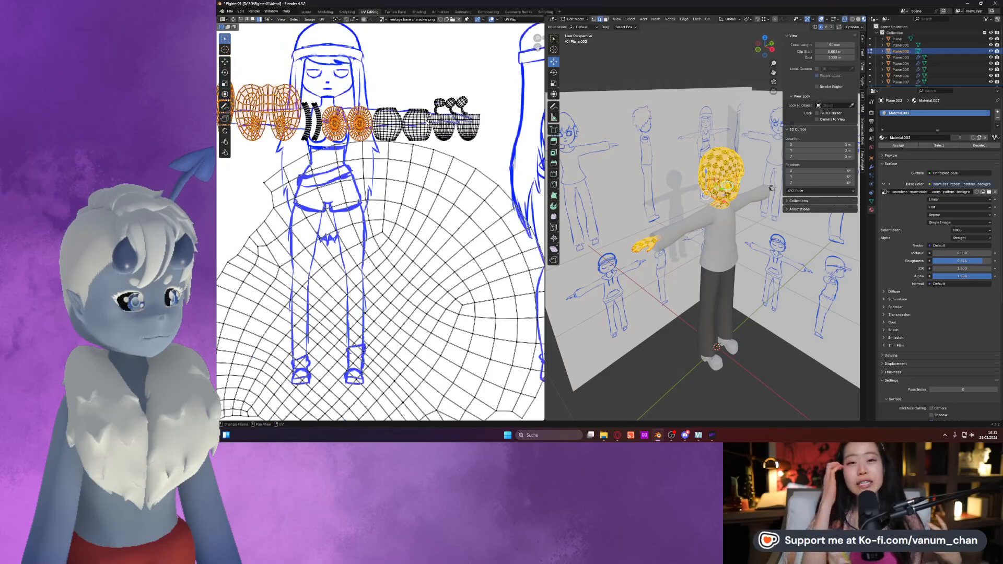
pyautogui.scroll(-5, 456, 119)
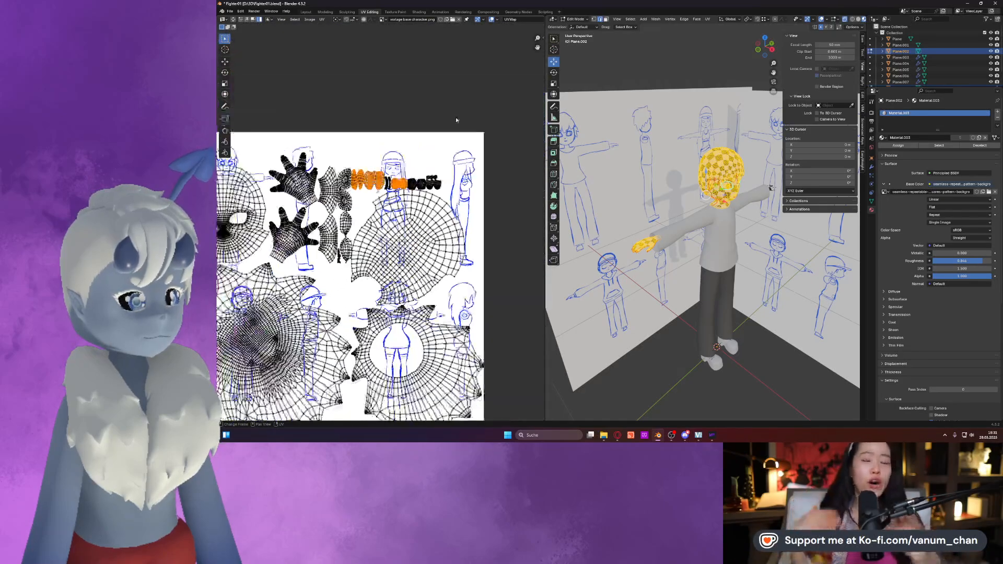
pyautogui.keyDown('shift'); pyautogui.moveTo(447, 117); pyautogui.dragTo(335, 201, button='middle'); pyautogui.keyUp('shift')
pyautogui.scroll(3, 606, 206)
pyautogui.scroll(2, 439, 139)
pyautogui.scroll(2, 465, 180)
pyautogui.moveTo(521, 166); pyautogui.dragTo(474, 180, button='middle')
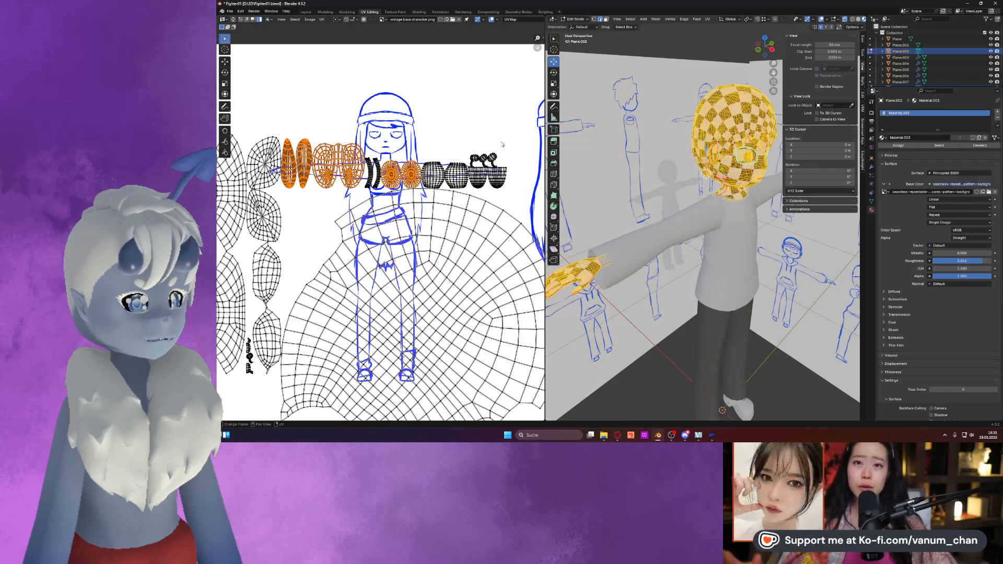
pyautogui.keyDown('shift'); pyautogui.click(484, 158); pyautogui.keyUp('shift')
pyautogui.scroll(2, 484, 159)
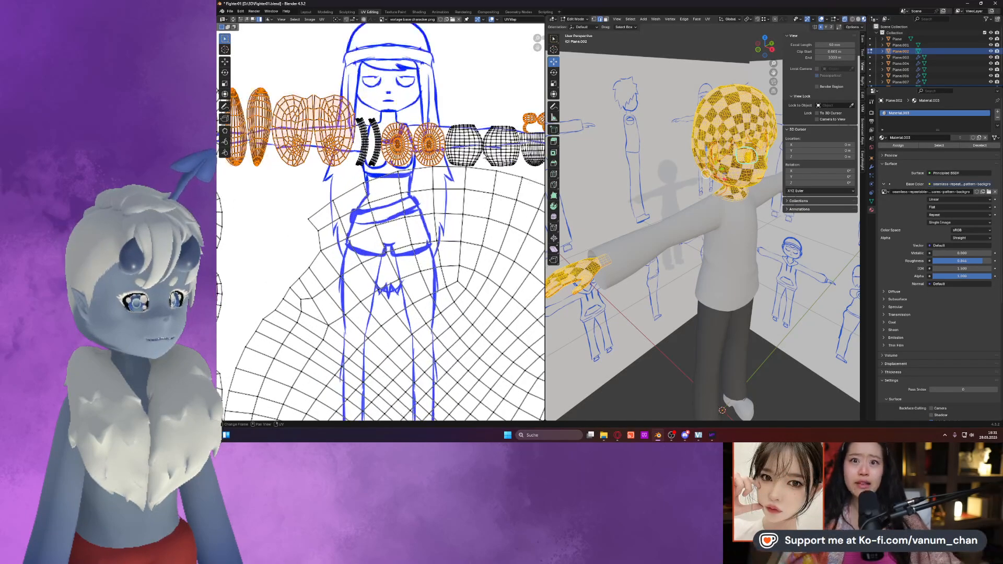
# Examine the tiny islands beside the narrow oval strips while comparing them with the head and hand meshes.
pyautogui.moveTo(700, 272); pyautogui.dragTo(631, 277, button='middle')
pyautogui.scroll(-3, 469, 246)
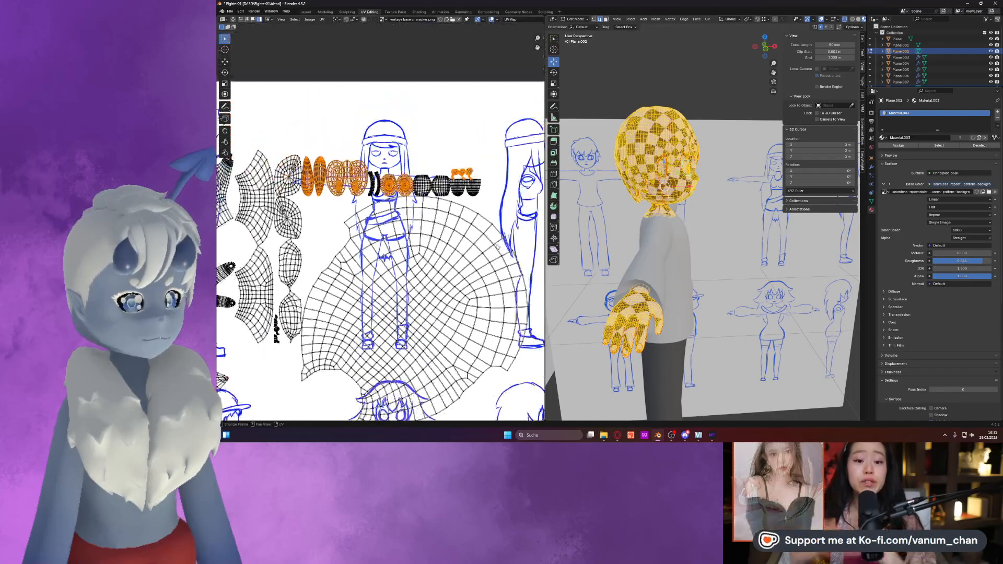
pyautogui.keyDown('shift'); pyautogui.moveTo(391, 267); pyautogui.dragTo(454, 169, button='middle'); pyautogui.keyUp('shift')
pyautogui.scroll(4, 387, 227)
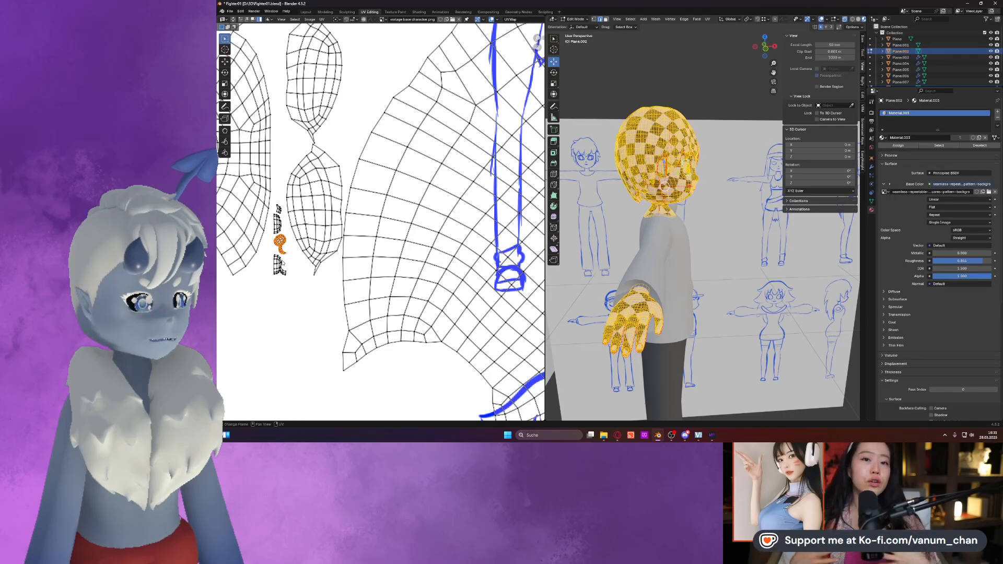
pyautogui.moveTo(757, 293); pyautogui.dragTo(732, 265, button='middle')
pyautogui.scroll(3, 381, 253)
pyautogui.keyDown('shift'); pyautogui.moveTo(319, 257); pyautogui.dragTo(437, 242, button='middle'); pyautogui.keyUp('shift')
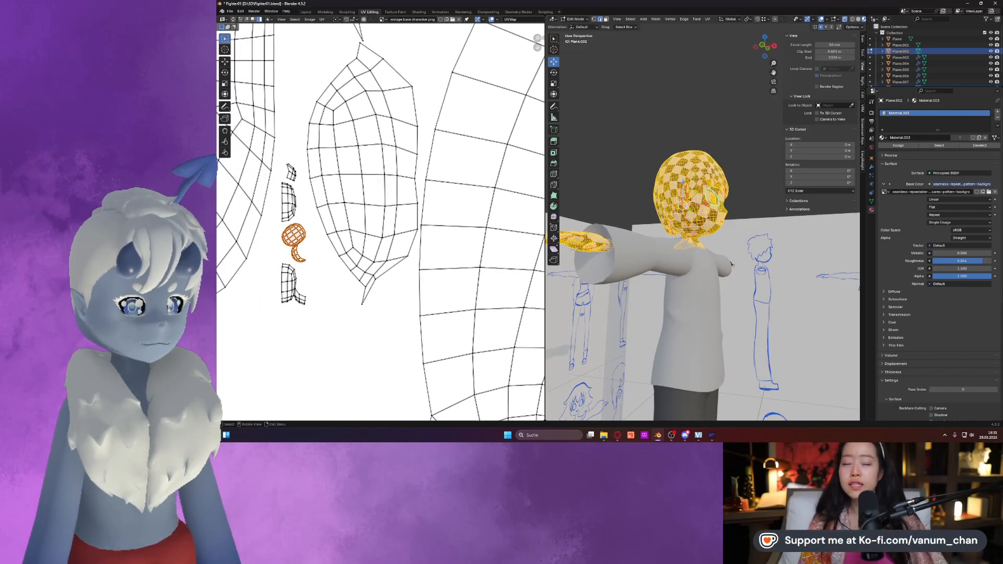
# Select an edge on the hand mesh and frame the 3D view closely on the fingertip.
pyautogui.click(599, 245)
pyautogui.press('KP_Decimal')
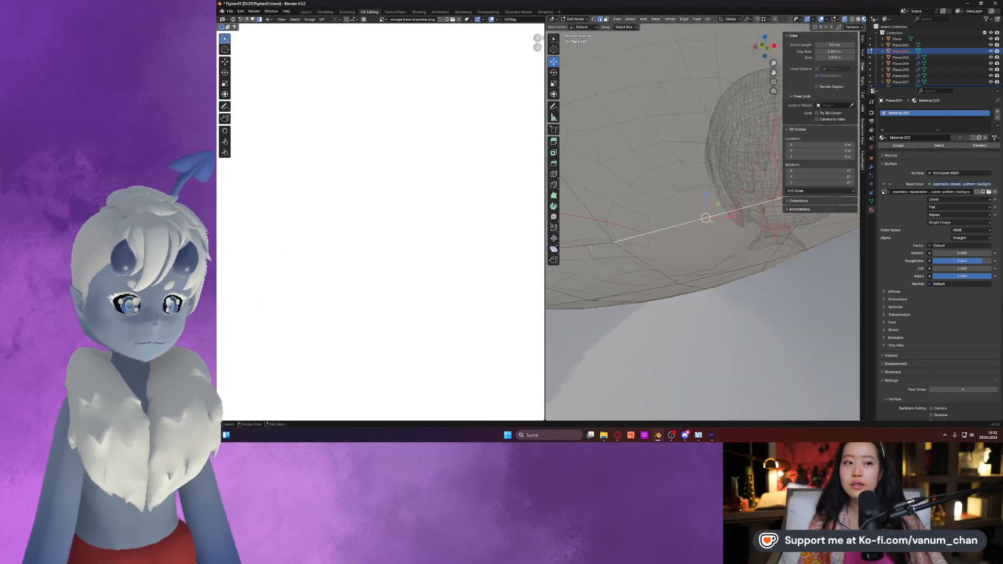
pyautogui.scroll(-8, 717, 237)
pyautogui.moveTo(717, 237)
pyautogui.mouseDown(button='middle')
pyautogui.moveTo(705, 230)
pyautogui.moveTo(698, 244)
pyautogui.mouseUp(button='middle')
pyautogui.press('KP_Decimal')
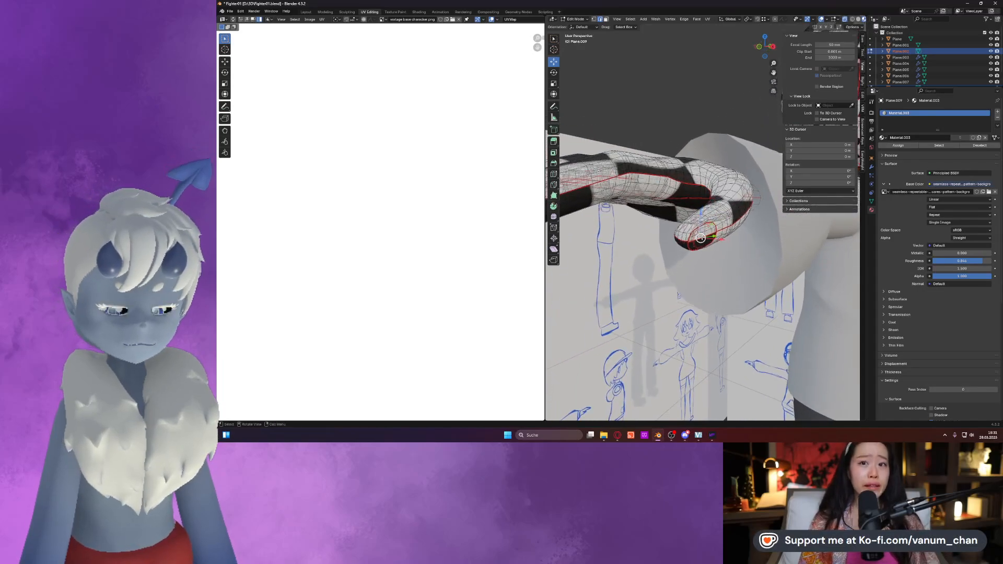
pyautogui.scroll(-6, 696, 236)
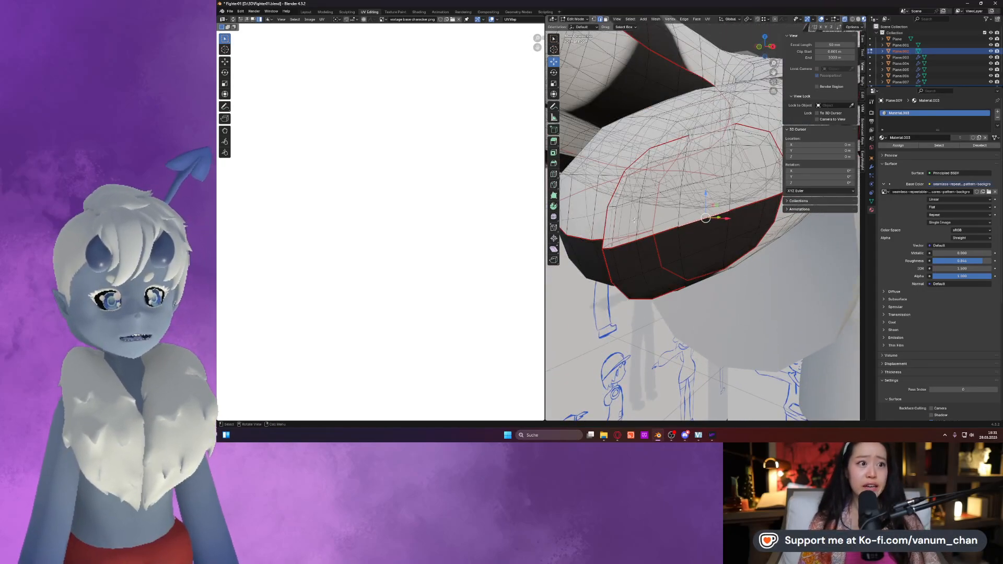
# Clear the seam on the edge path running across the underside of the fingernail.
pyautogui.keyDown('alt'); pyautogui.click(618, 246); pyautogui.keyUp('alt')
pyautogui.moveTo(619, 247); pyautogui.dragTo(665, 249, button='middle')
pyautogui.click(688, 248)
pyautogui.moveTo(689, 243); pyautogui.dragTo(706, 221, button='middle')
pyautogui.keyDown('ctrl'); pyautogui.click(706, 221); pyautogui.keyUp('ctrl')
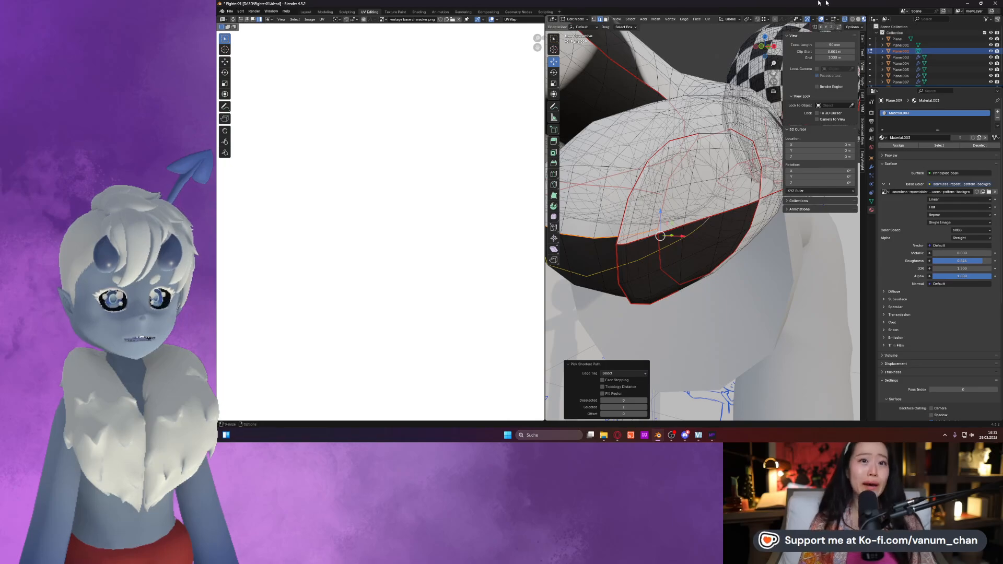
pyautogui.click(845, 20)
pyautogui.moveTo(754, 198); pyautogui.dragTo(687, 225, button='middle')
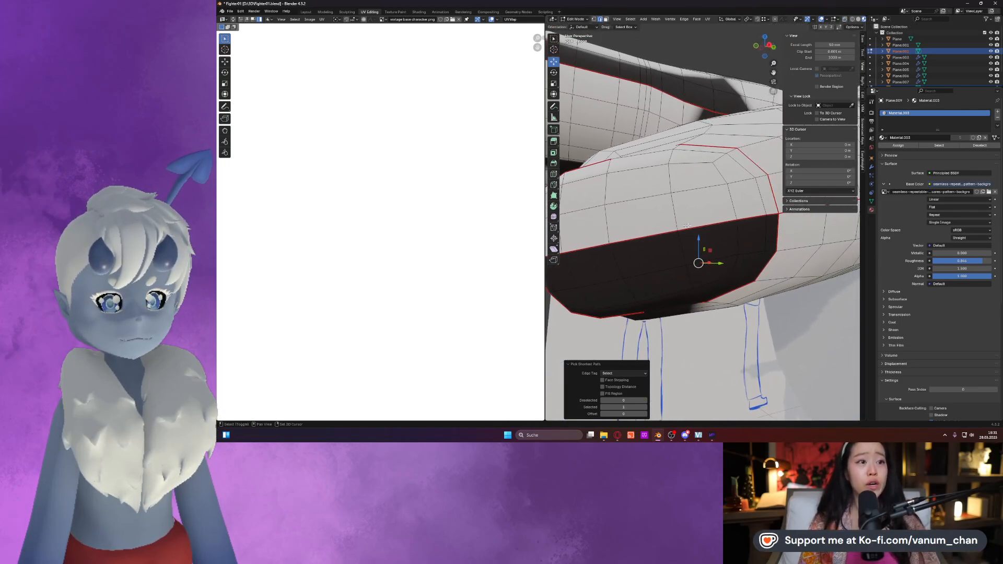
pyautogui.keyDown('ctrl'); pyautogui.click(772, 214); pyautogui.keyUp('ctrl')
pyautogui.moveTo(771, 214); pyautogui.dragTo(681, 236, button='middle')
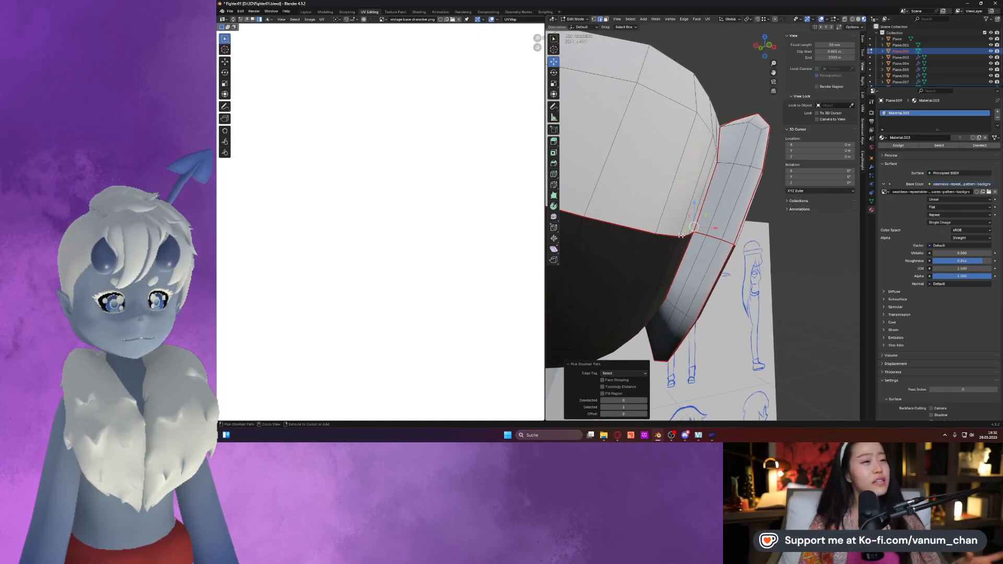
pyautogui.hotkey('ctrl', 'e')
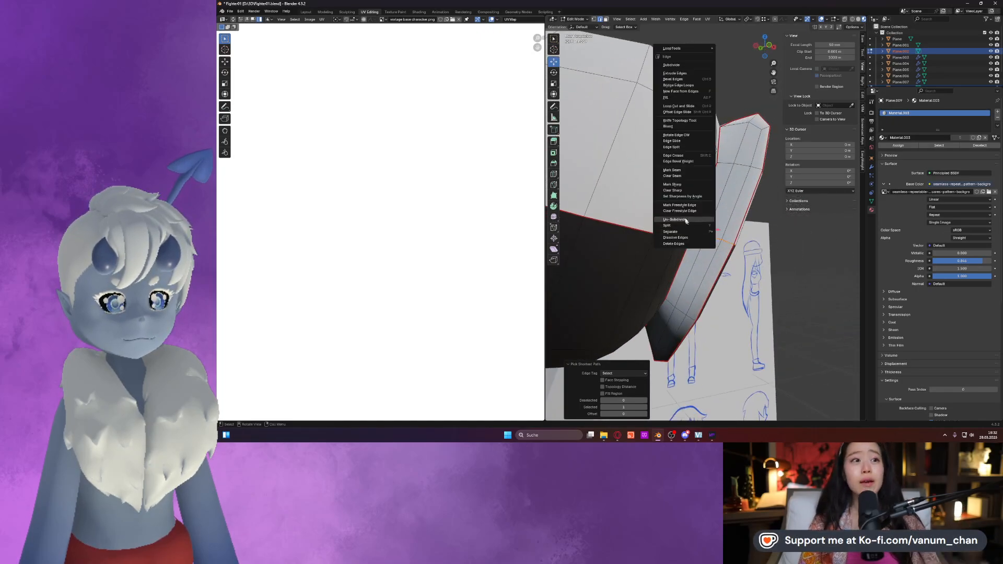
pyautogui.click(682, 176)
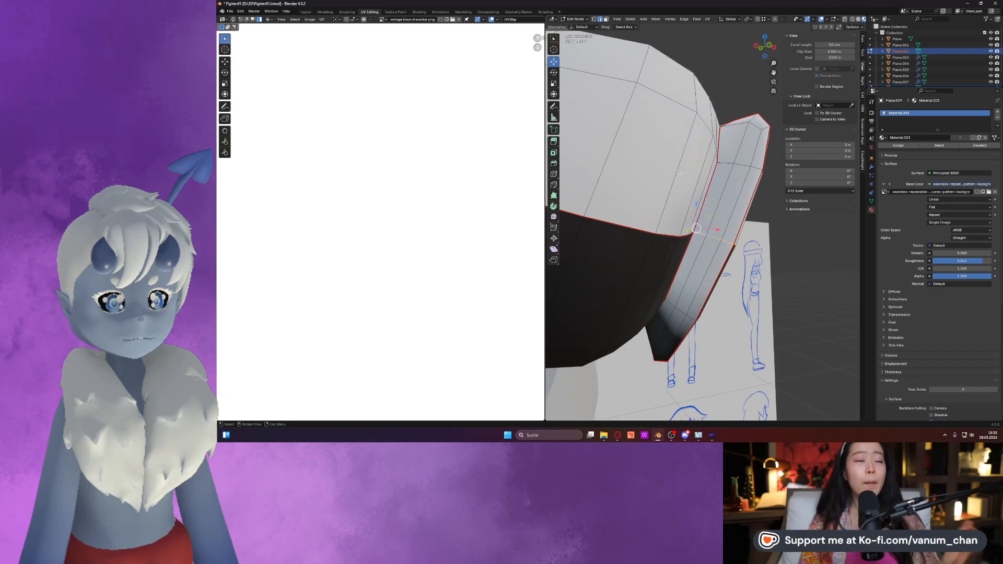
# Unwrap all the meshes again with the updated seams, bringing the UV layout into full view.
pyautogui.press('a')
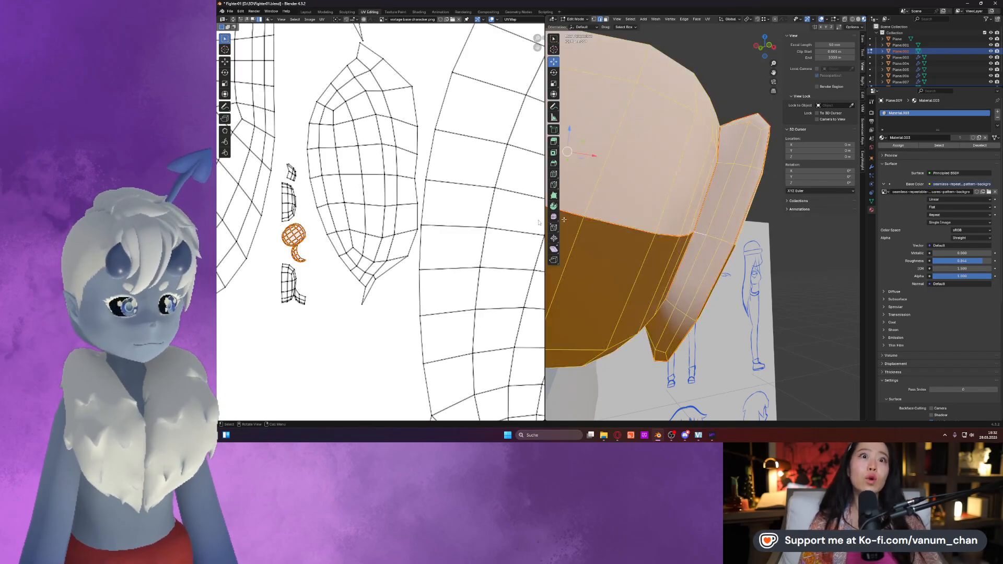
pyautogui.press('u')
pyautogui.click(350, 223)
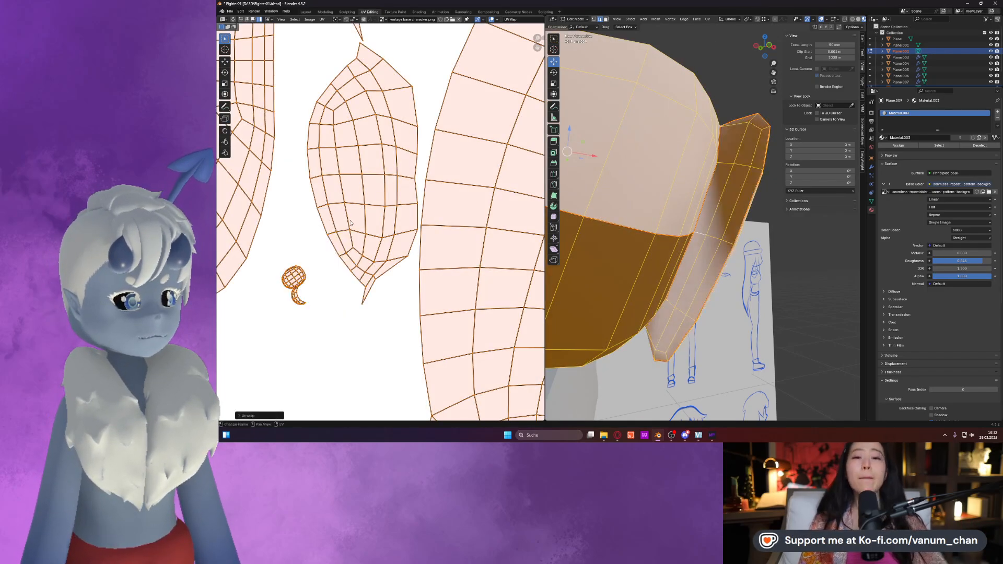
pyautogui.scroll(-6, 351, 224)
pyautogui.scroll(1, 380, 220)
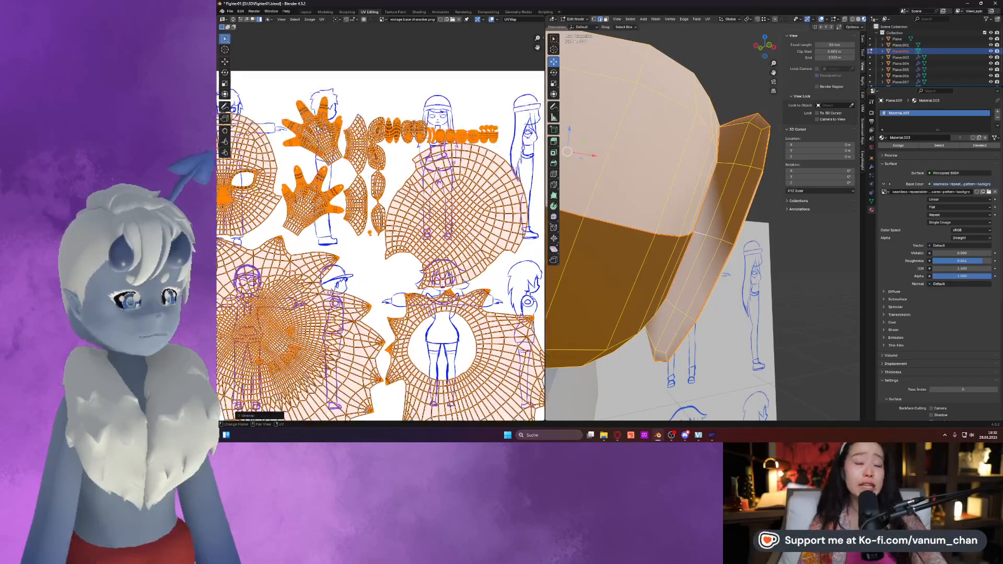
# Move the small oval, round and curled islands from the row out of the layout into the empty area above the image.
pyautogui.click(378, 158)
pyautogui.scroll(2, 377, 228)
pyautogui.moveTo(378, 228); pyautogui.dragTo(312, 300, button='middle')
pyautogui.moveTo(478, 124); pyautogui.dragTo(505, 148)
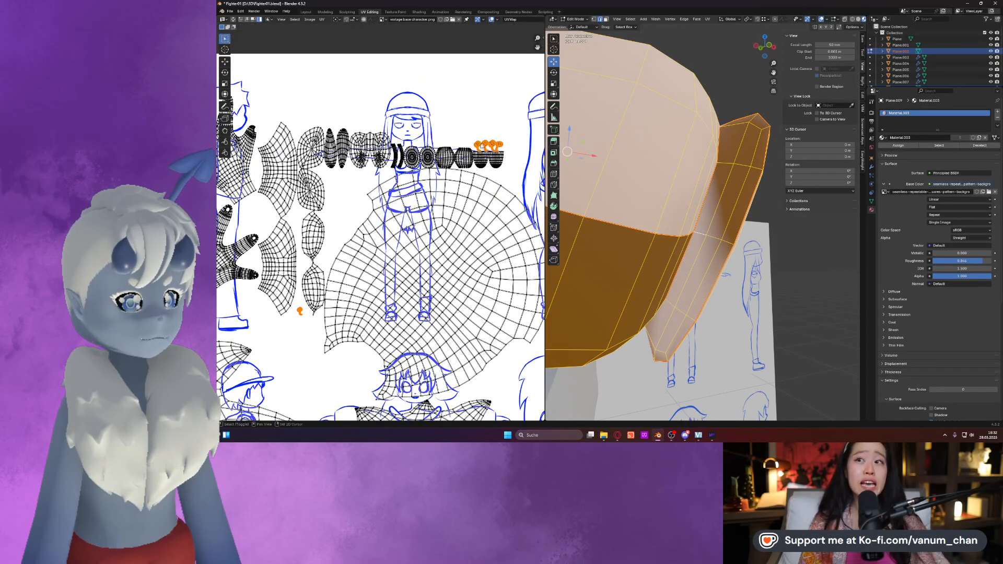
pyautogui.scroll(1, 453, 123)
pyautogui.moveTo(410, 124); pyautogui.dragTo(450, 153)
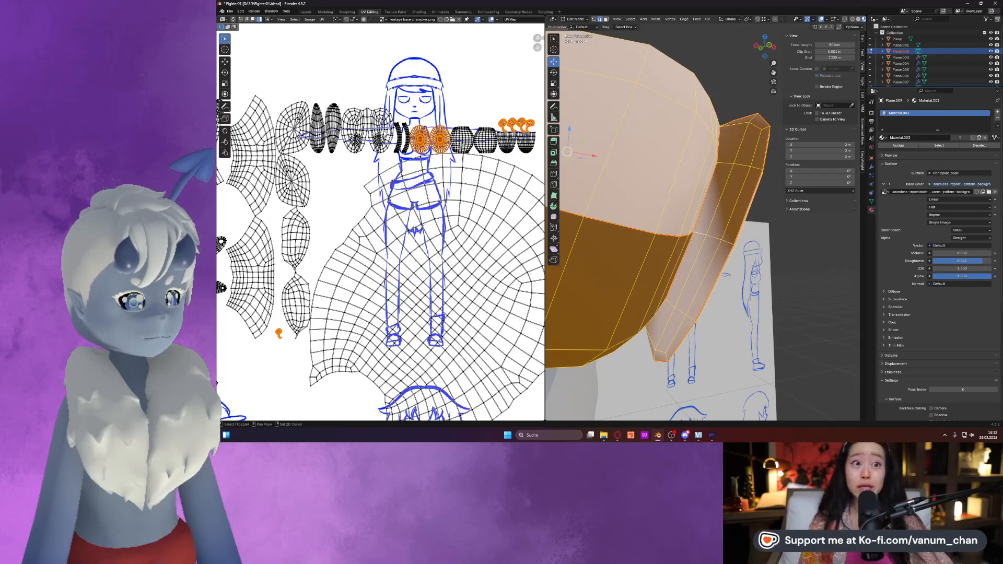
pyautogui.keyDown('shift'); pyautogui.moveTo(350, 97); pyautogui.dragTo(371, 121); pyautogui.keyUp('shift')
pyautogui.keyDown('shift'); pyautogui.moveTo(311, 101); pyautogui.dragTo(341, 153); pyautogui.keyUp('shift')
pyautogui.scroll(-2, 367, 119)
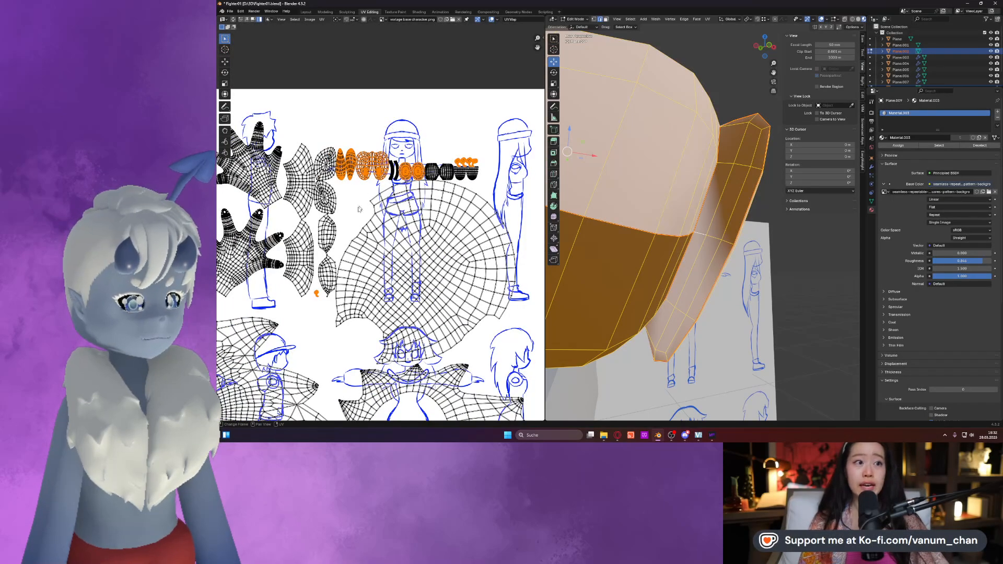
pyautogui.click(225, 61)
pyautogui.scroll(-3, 381, 227)
pyautogui.moveTo(388, 225); pyautogui.dragTo(411, 152)
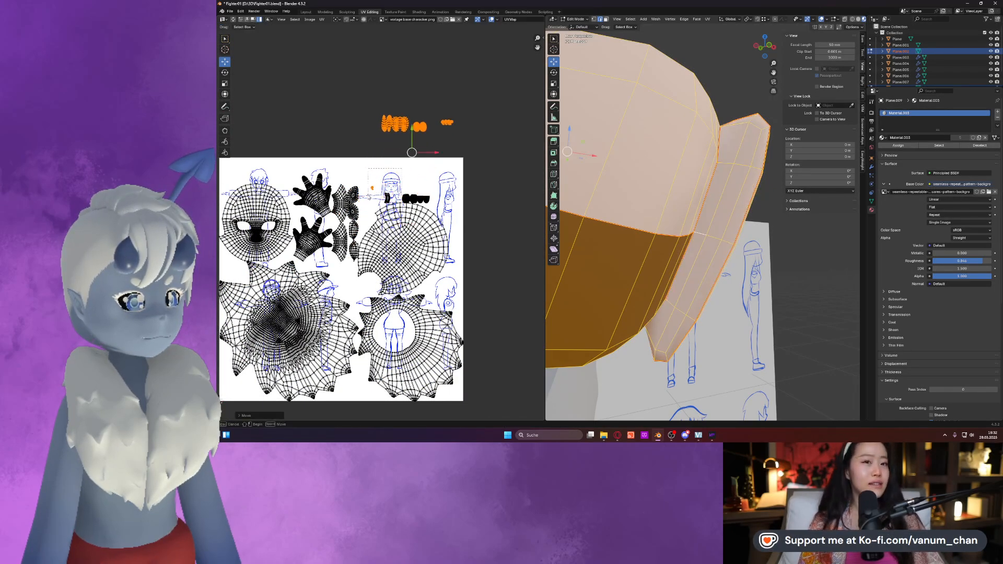
# Move the remaining tiny curled island up beside the other small islands above the image.
pyautogui.click(387, 198)
pyautogui.click(372, 186)
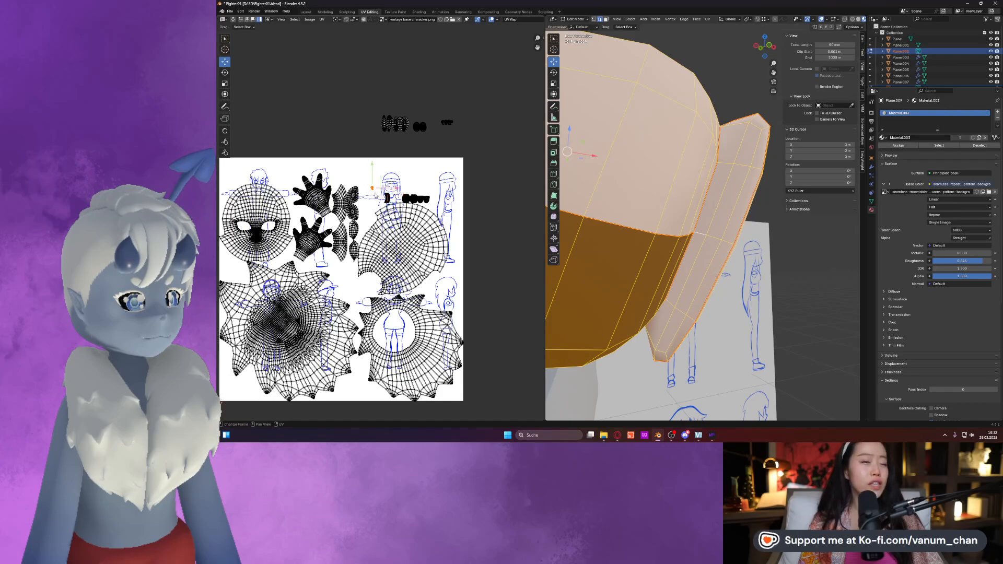
pyautogui.moveTo(372, 189); pyautogui.dragTo(444, 119)
# Scale up all the small islands gathered above the image together.
pyautogui.scroll(2, 455, 118)
pyautogui.moveTo(453, 118); pyautogui.dragTo(414, 192, button='middle')
pyautogui.click(434, 171)
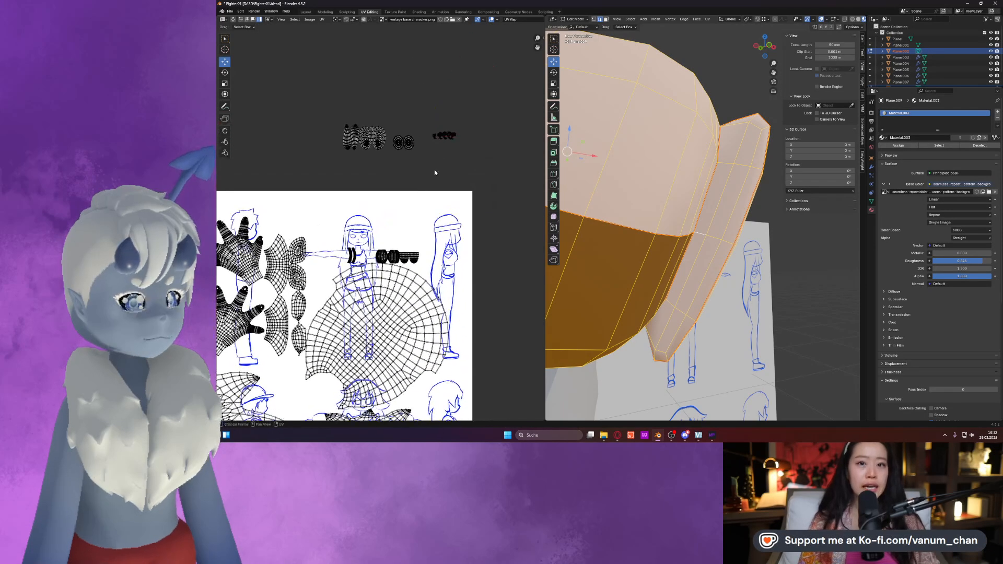
pyautogui.moveTo(464, 108); pyautogui.dragTo(332, 167)
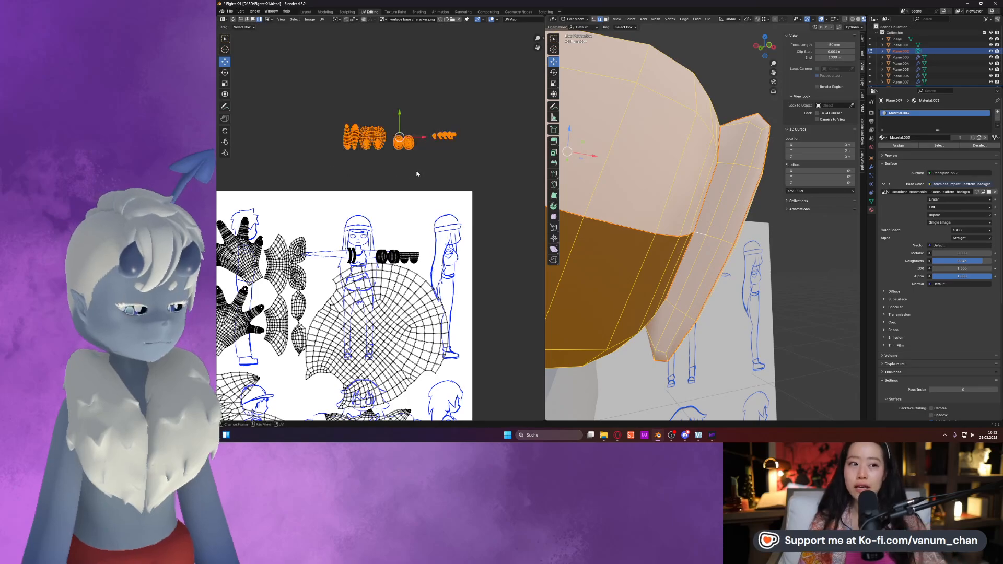
pyautogui.press('s')
pyautogui.click(442, 179)
# Check the narrow islands stacked beside the hands and the dark rounded islands in the upper row.
pyautogui.scroll(-2, 417, 245)
pyautogui.keyDown('shift'); pyautogui.moveTo(416, 245); pyautogui.dragTo(384, 145, button='middle'); pyautogui.keyUp('shift')
pyautogui.scroll(3, 456, 163)
pyautogui.click(337, 110)
pyautogui.click(337, 79)
pyautogui.click(336, 188)
pyautogui.click(480, 89)
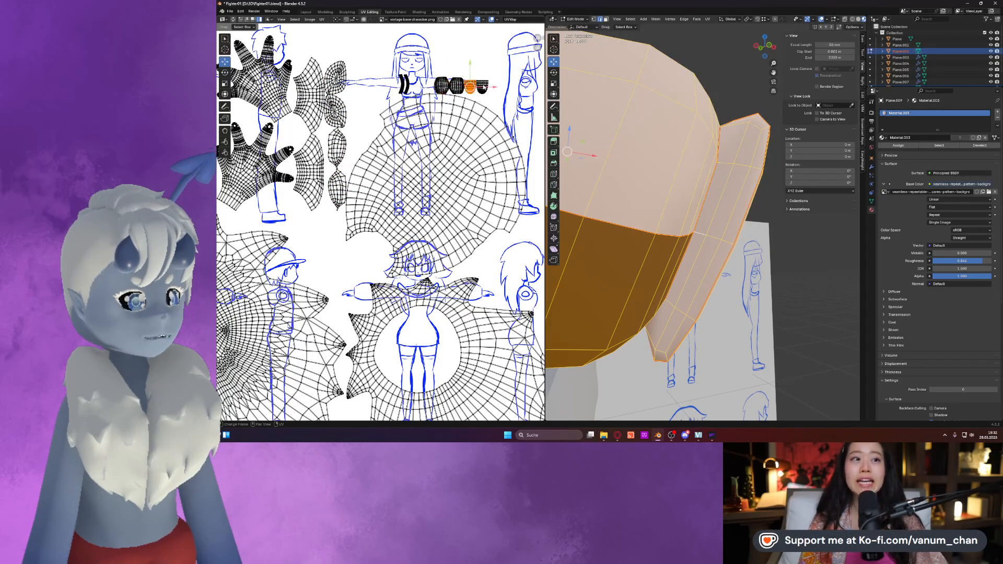
# Move the two narrow oval islands beneath the ear-shaped ones up next to the small islands above the image.
pyautogui.click(338, 184)
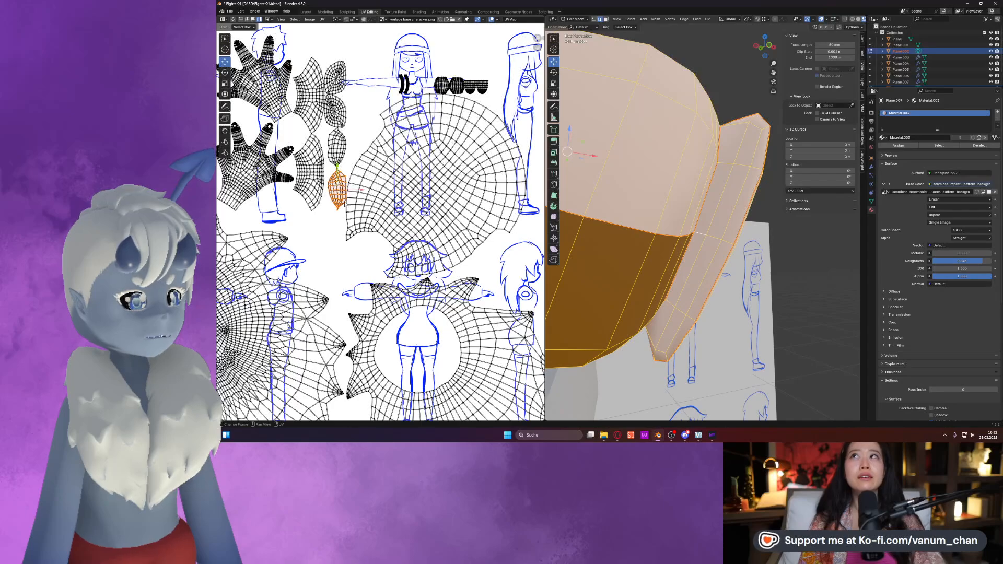
pyautogui.scroll(-8, 627, 208)
pyautogui.moveTo(627, 208); pyautogui.dragTo(700, 220, button='middle')
pyautogui.moveTo(334, 178); pyautogui.dragTo(411, 189, button='middle')
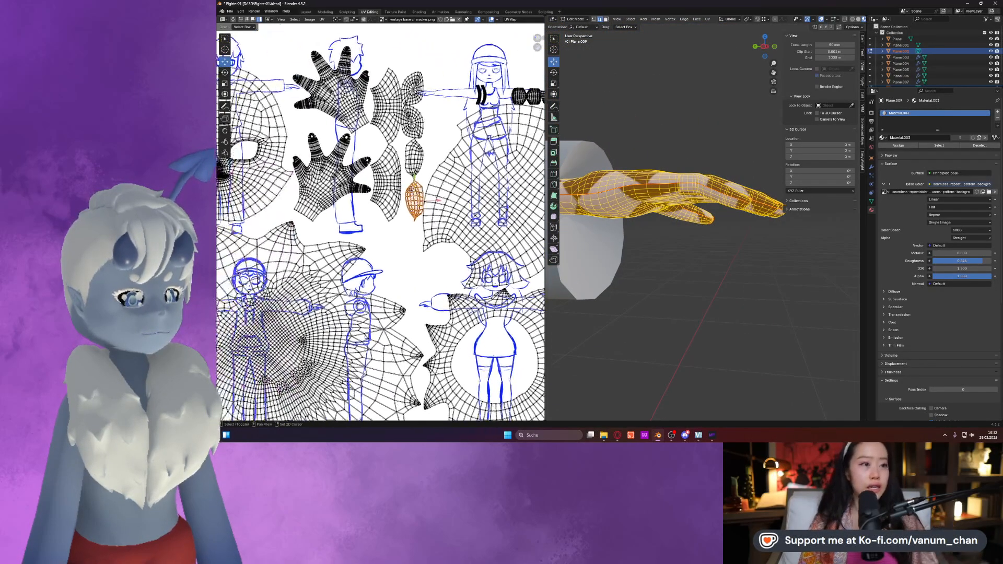
pyautogui.moveTo(672, 190)
pyautogui.mouseDown(button='middle')
pyautogui.moveTo(594, 219)
pyautogui.moveTo(622, 201)
pyautogui.mouseUp(button='middle')
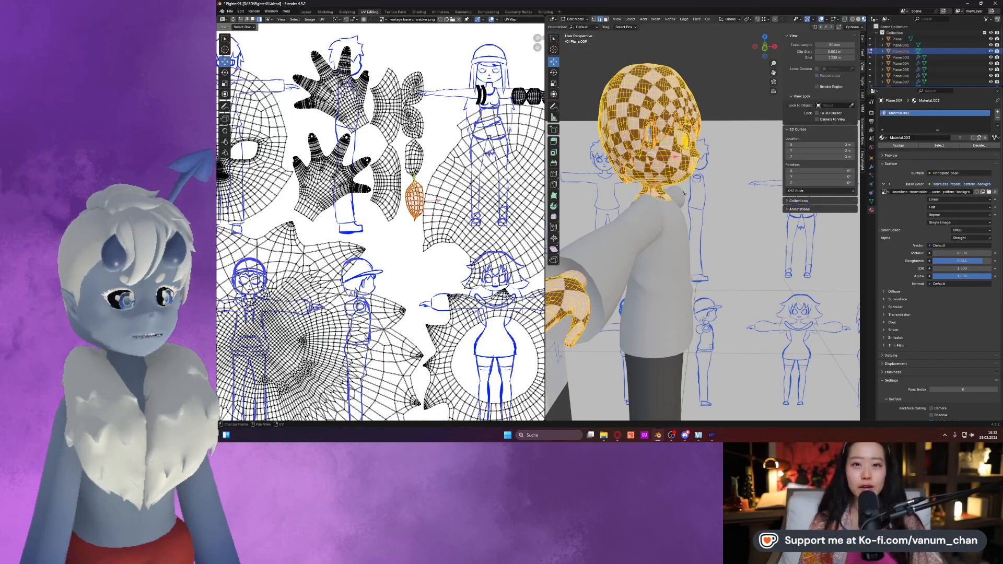
pyautogui.moveTo(463, 156); pyautogui.dragTo(398, 283, button='middle')
pyautogui.keyDown('shift'); pyautogui.click(357, 290); pyautogui.keyUp('shift')
pyautogui.moveTo(348, 307); pyautogui.dragTo(345, 92)
# Pick the texel density of a patterned oval island in TexTools and apply it to the two stacked oval islands.
pyautogui.click(381, 73)
pyautogui.press('n')
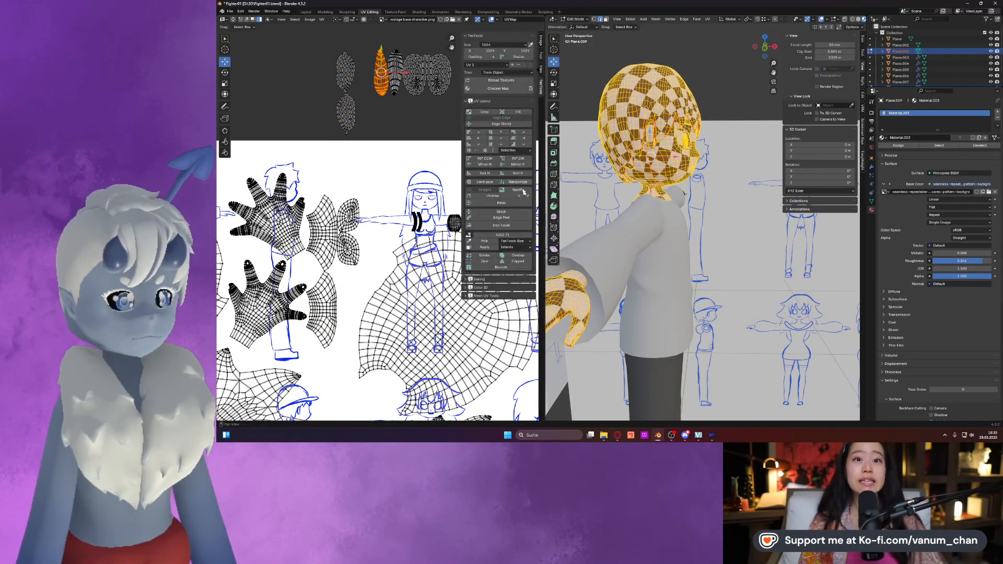
pyautogui.click(426, 77)
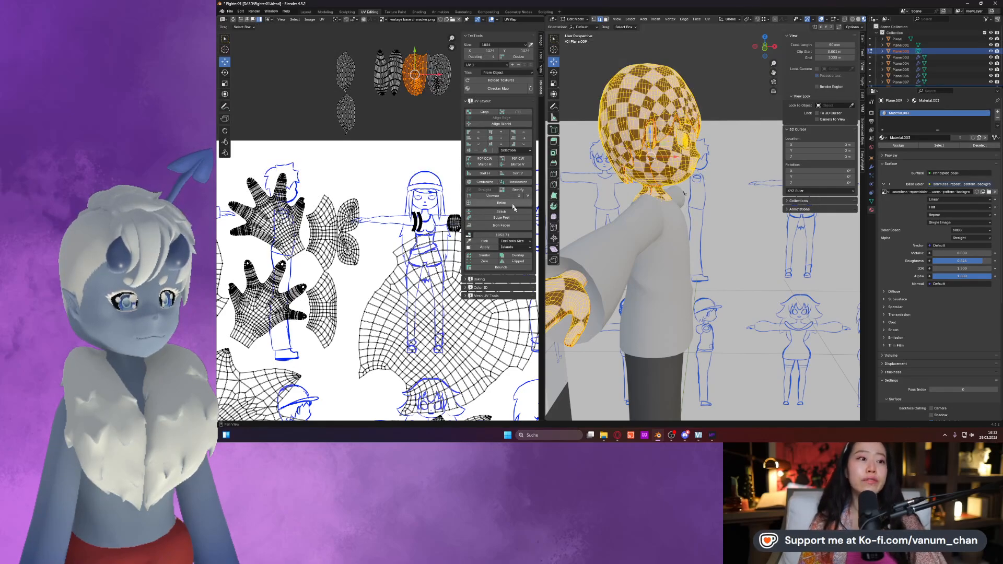
pyautogui.click(486, 242)
pyautogui.moveTo(319, 62); pyautogui.dragTo(348, 117)
pyautogui.click(486, 247)
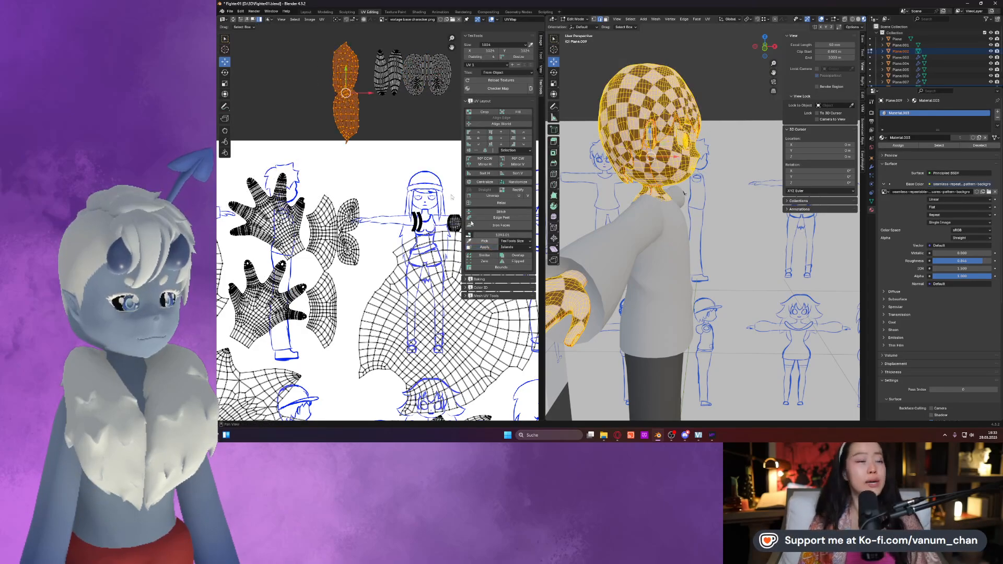
# Move the row of four dark rounded islands into the hole of the large ring-shaped island.
pyautogui.scroll(-5, 346, 110)
pyautogui.scroll(1, 346, 111)
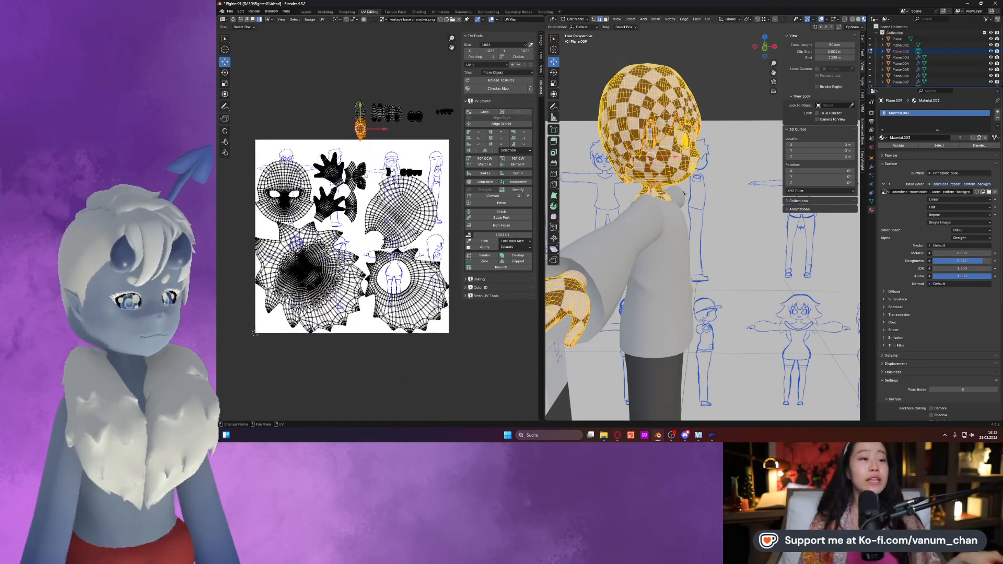
pyautogui.moveTo(222, 360); pyautogui.dragTo(207, 352, button='middle')
pyautogui.moveTo(404, 153)
pyautogui.mouseDown()
pyautogui.moveTo(394, 158)
pyautogui.moveTo(405, 157)
pyautogui.mouseUp()
pyautogui.moveTo(383, 275); pyautogui.dragTo(384, 274)
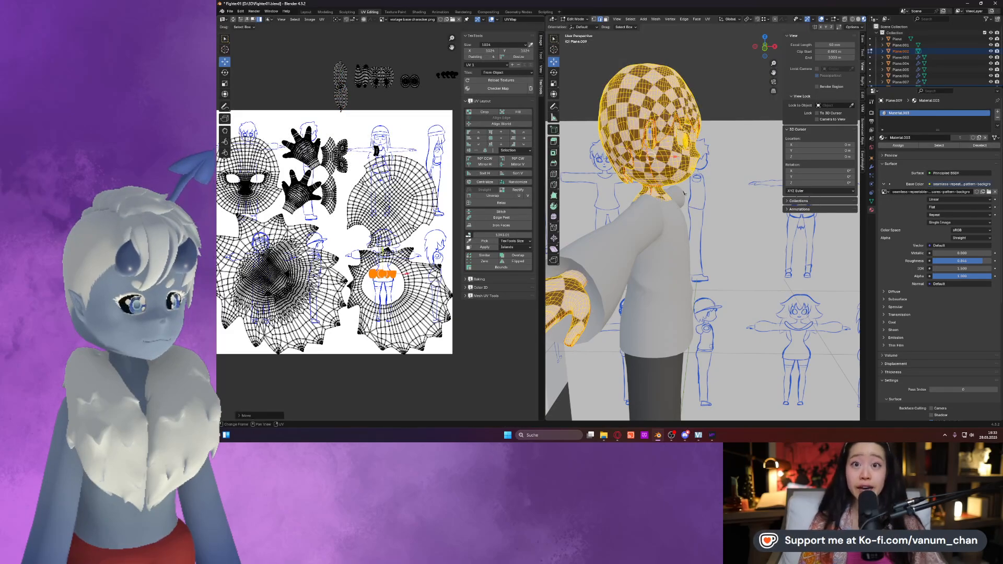
# Move the two ear-shaped islands beside the hands into the ring's hole, under the row of dark islands.
pyautogui.moveTo(347, 155); pyautogui.dragTo(371, 140, button='middle')
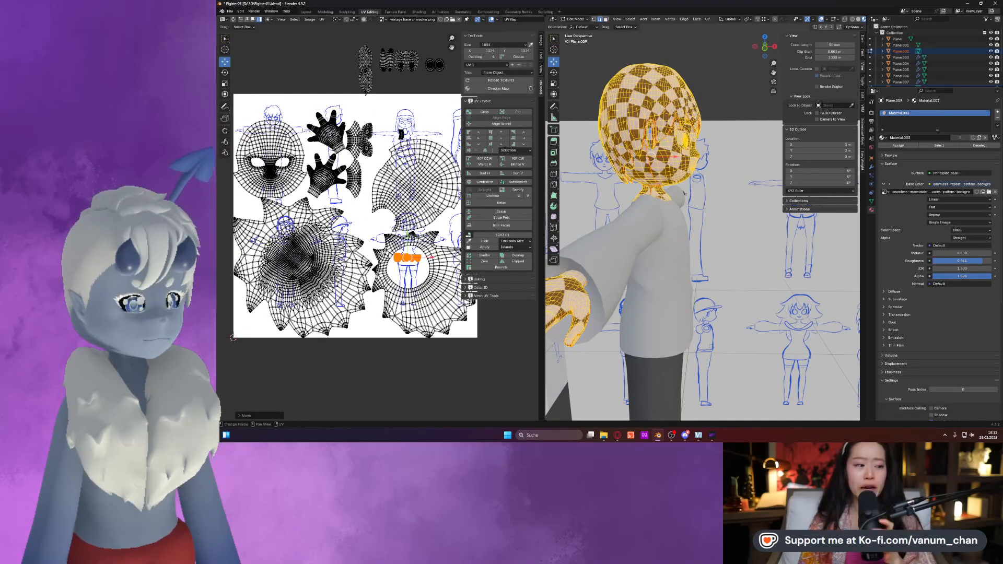
pyautogui.scroll(2, 408, 256)
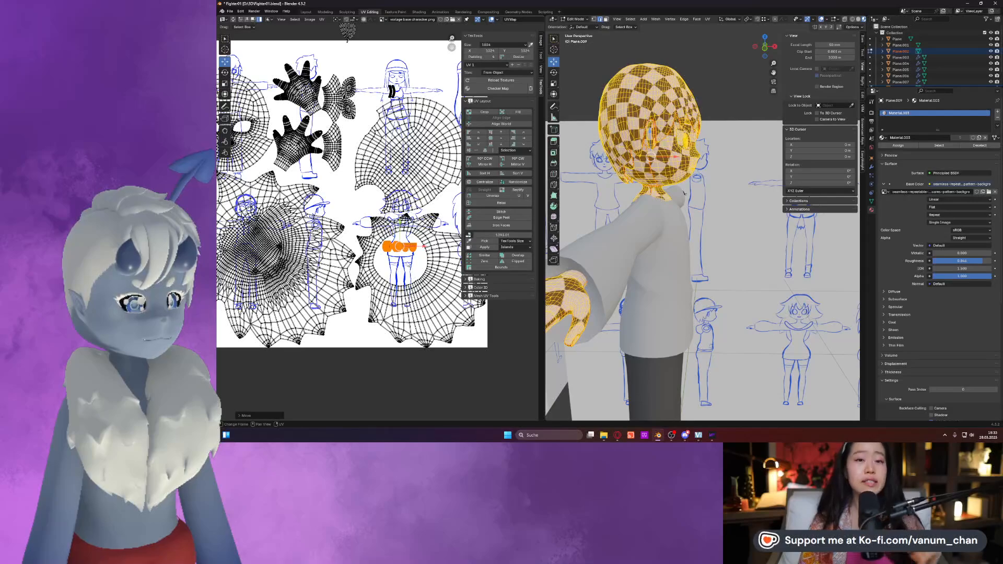
pyautogui.click(348, 90)
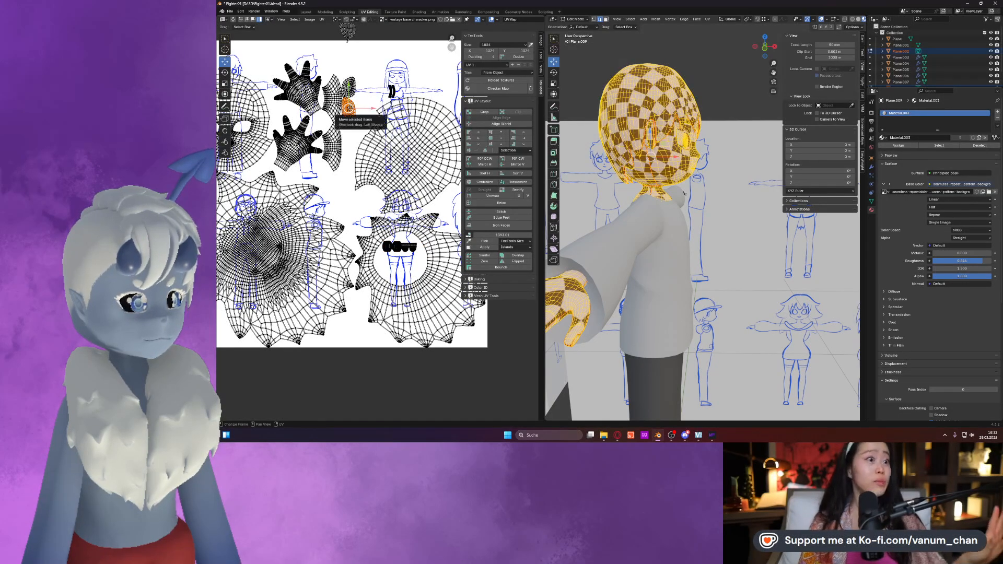
pyautogui.press('g')
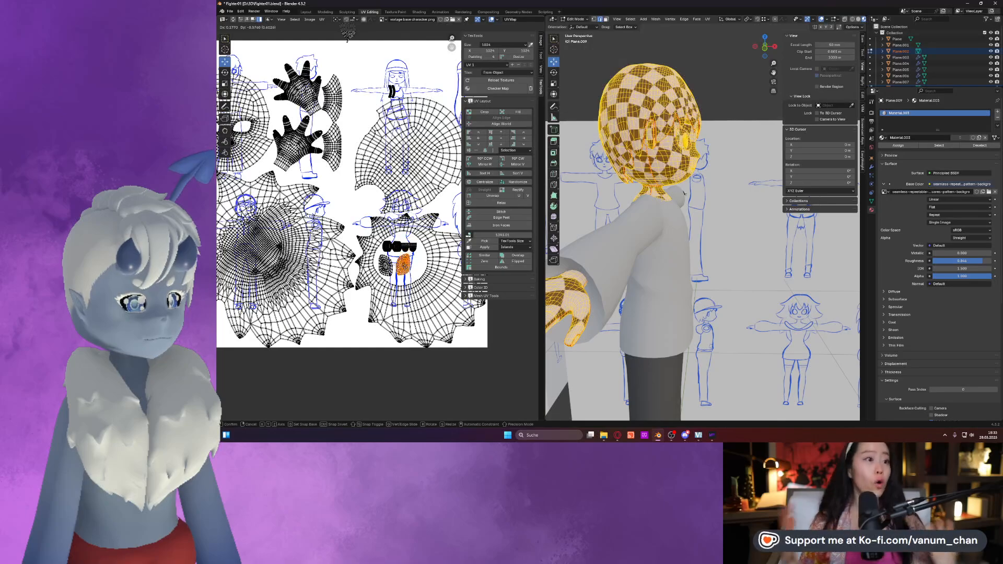
pyautogui.click(404, 268)
pyautogui.scroll(-1, 404, 267)
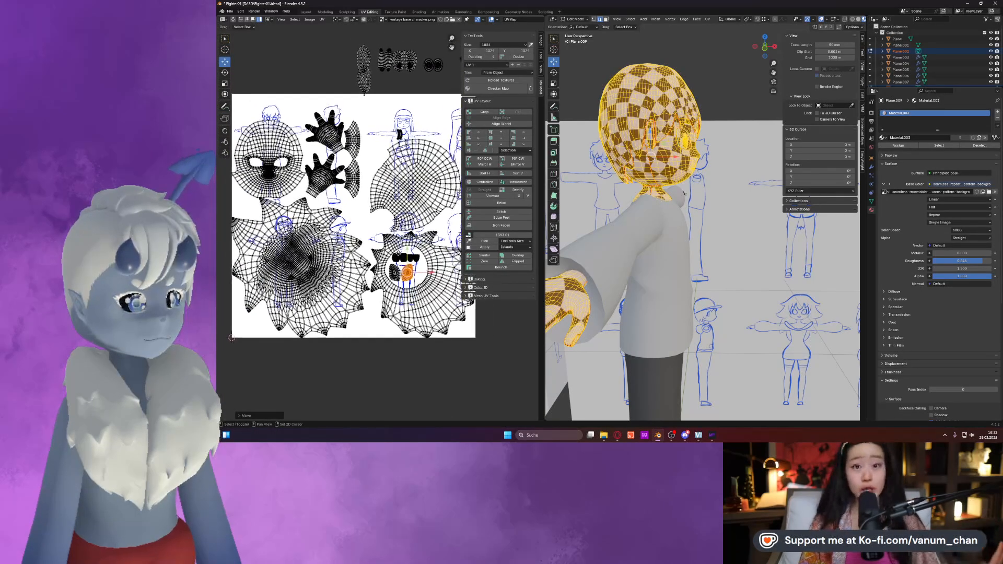
# Move the large rounded island slightly up, away from the ring-shaped island.
pyautogui.moveTo(396, 253); pyautogui.dragTo(376, 241, button='middle')
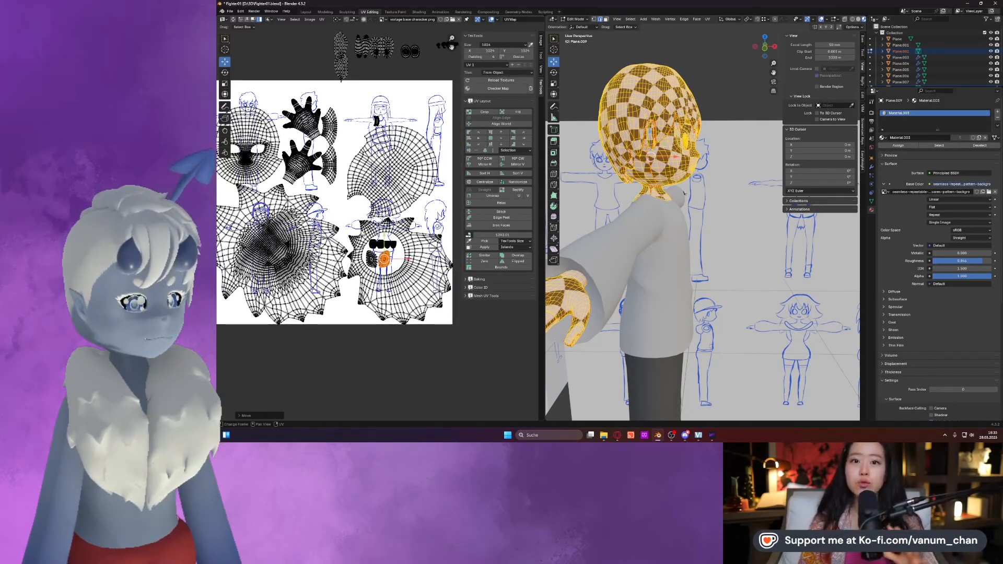
pyautogui.click(384, 180)
pyautogui.press('g')
pyautogui.click(383, 160)
# Move both hand islands and their curved side strips out of the layout into the area above the image.
pyautogui.moveTo(383, 161); pyautogui.dragTo(423, 198, button='middle')
pyautogui.moveTo(360, 208); pyautogui.dragTo(361, 203)
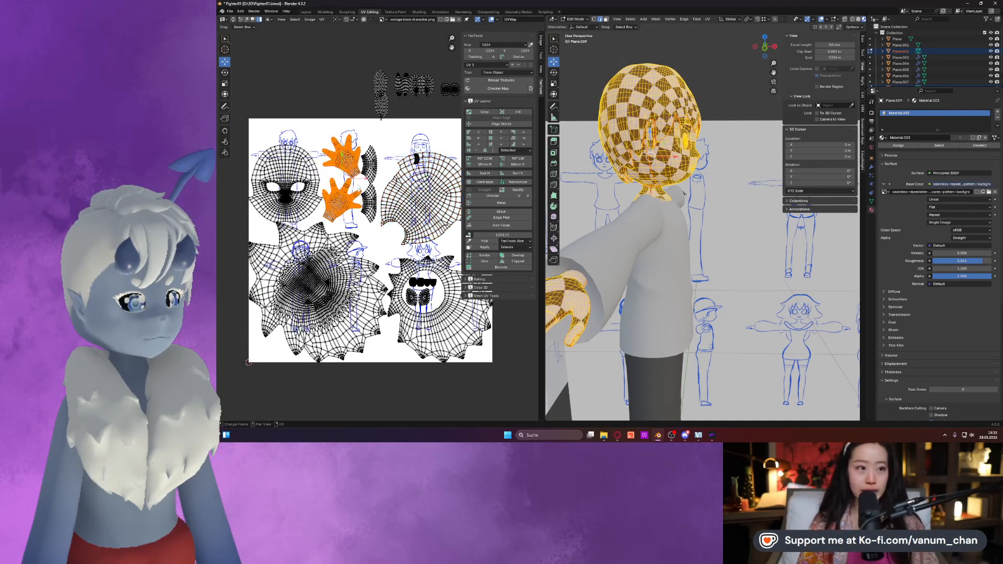
pyautogui.moveTo(360, 135); pyautogui.dragTo(377, 222)
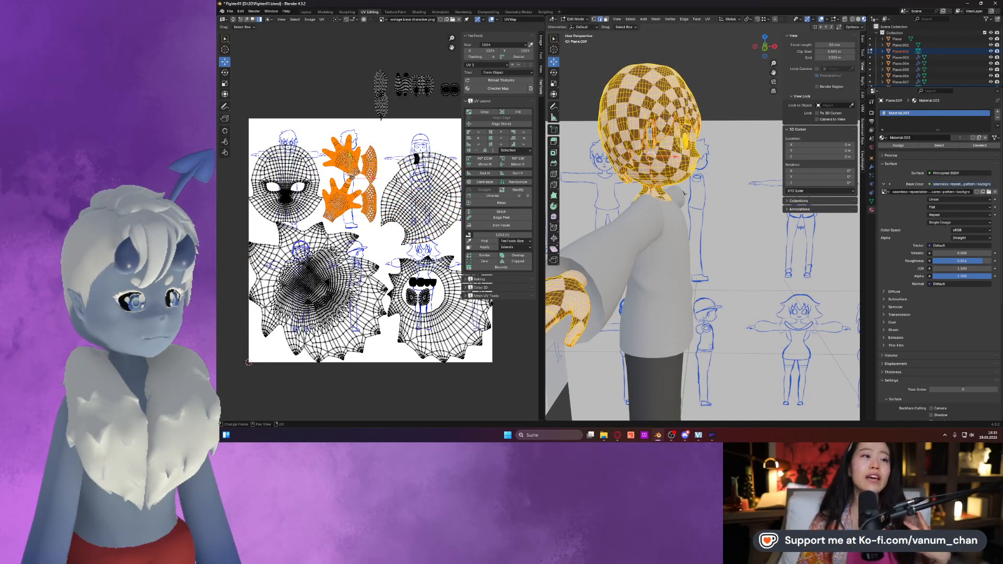
pyautogui.press('g')
pyautogui.click(325, 68)
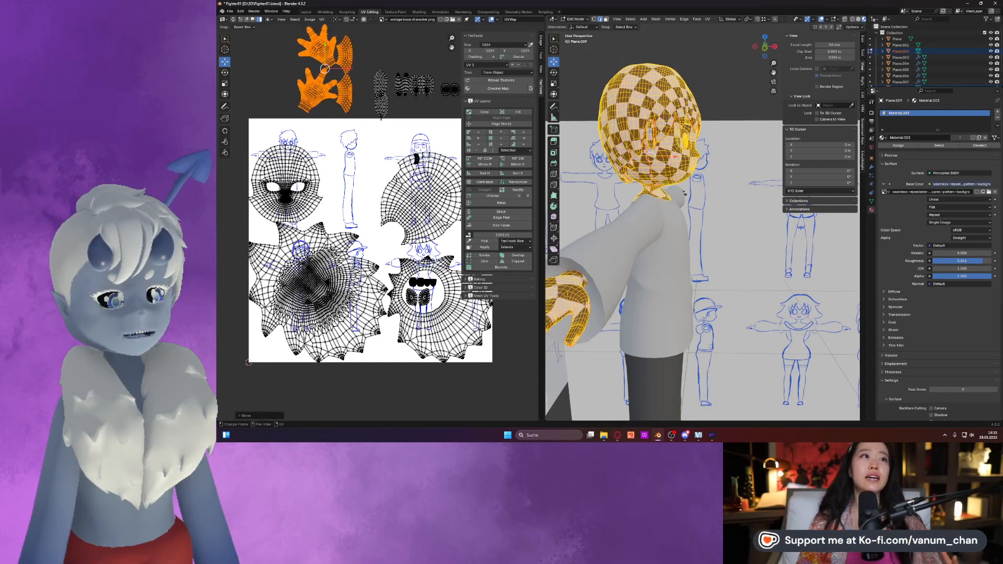
# Move the large rounded island out of the way, over the right edge of the image.
pyautogui.moveTo(370, 258); pyautogui.dragTo(374, 246, button='middle')
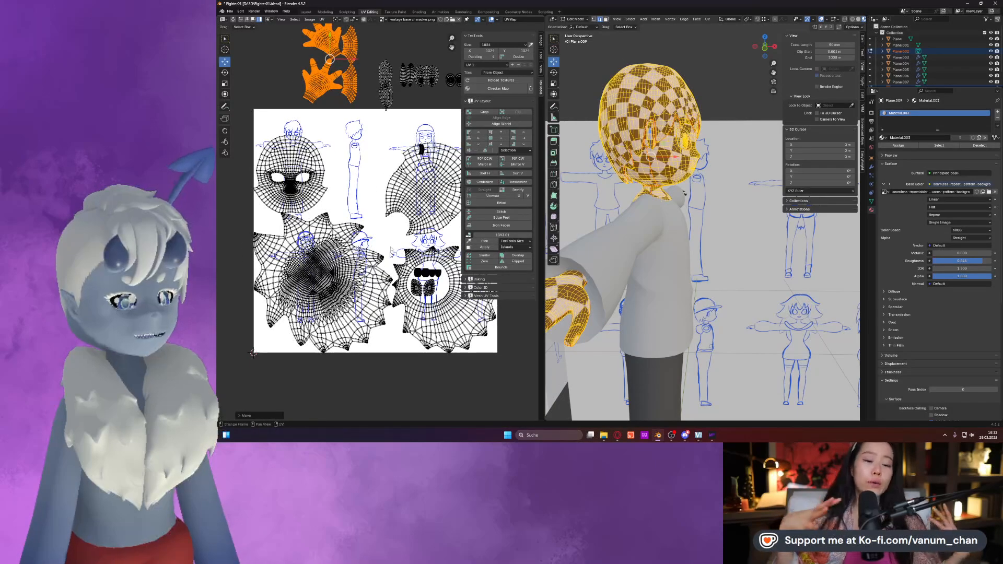
pyautogui.click(403, 192)
pyautogui.scroll(-2, 408, 192)
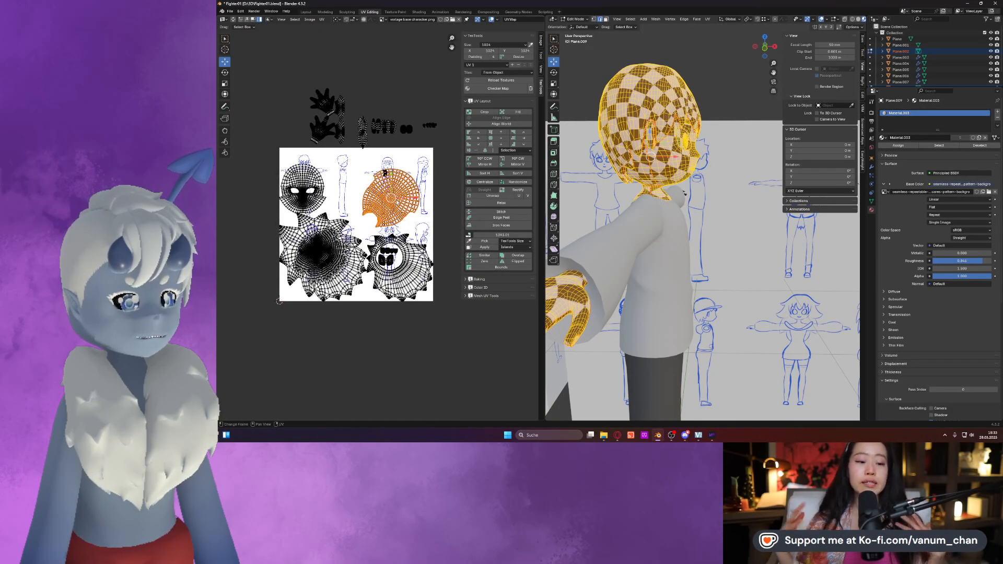
pyautogui.press('g')
pyautogui.click(451, 191)
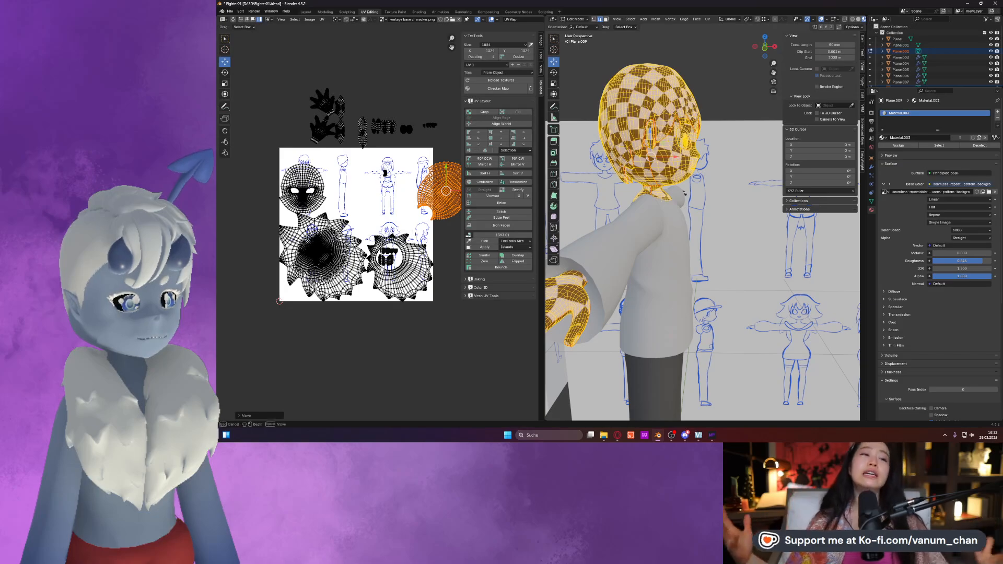
# Move the ring-shaped island and the small islands in its hole up between the face island and the large spiky island.
pyautogui.click(391, 263)
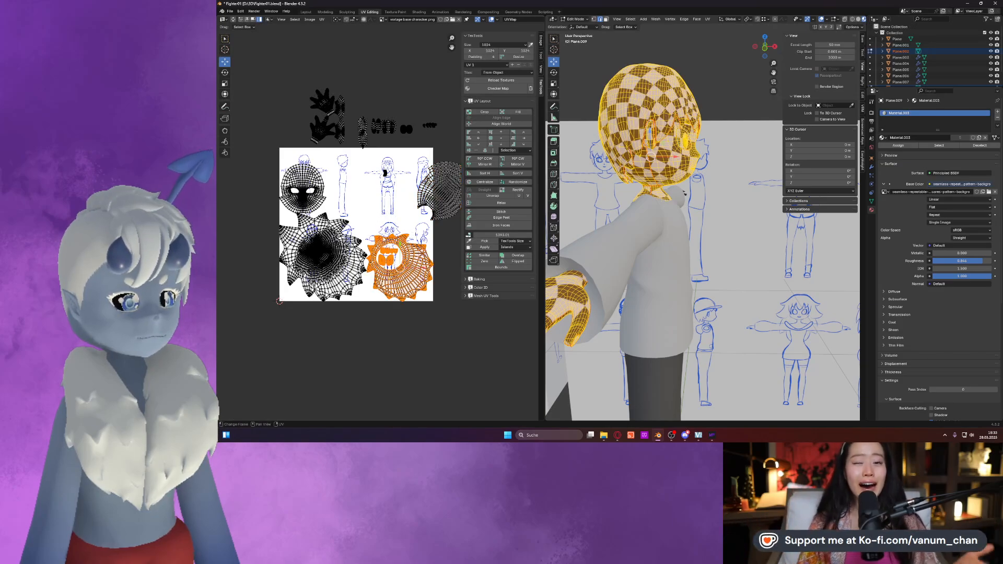
pyautogui.press('g')
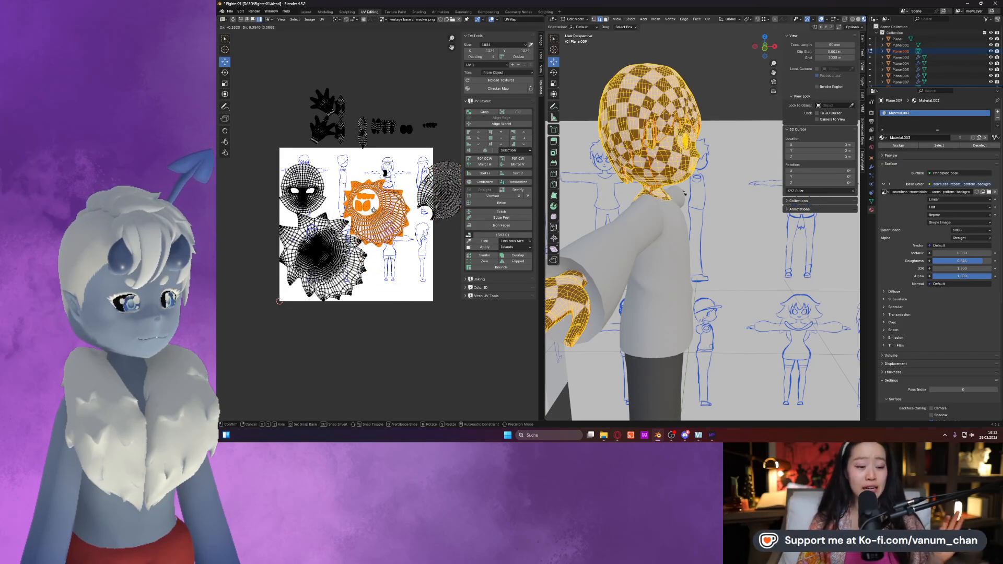
pyautogui.click(372, 206)
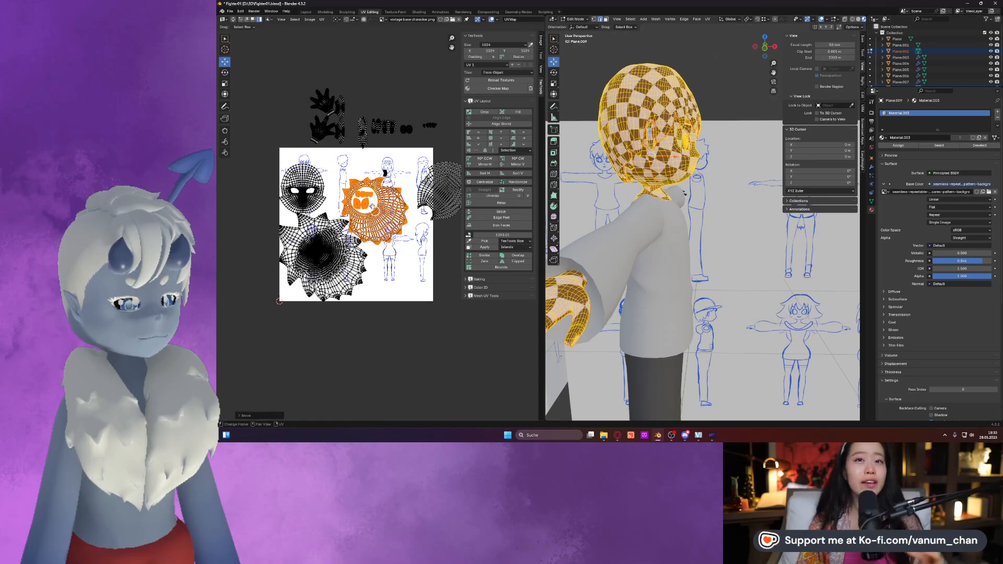
pyautogui.scroll(1, 374, 185)
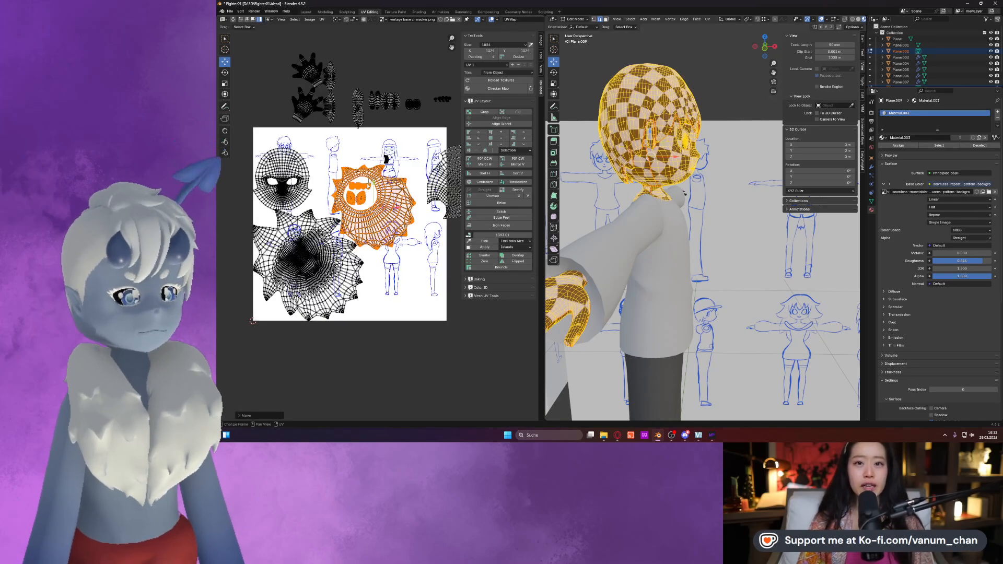
pyautogui.scroll(1, 397, 142)
pyautogui.click(368, 189)
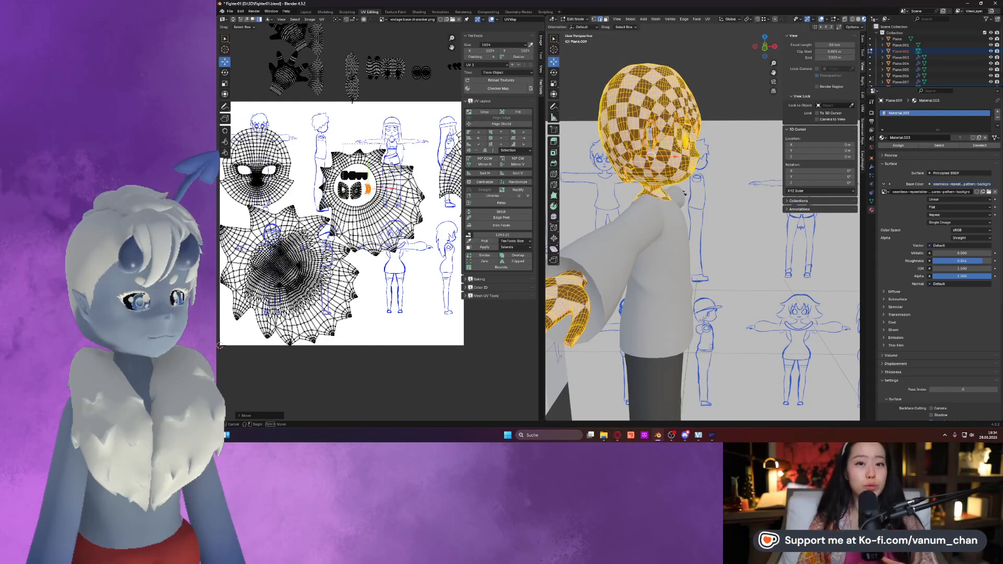
pyautogui.press('g')
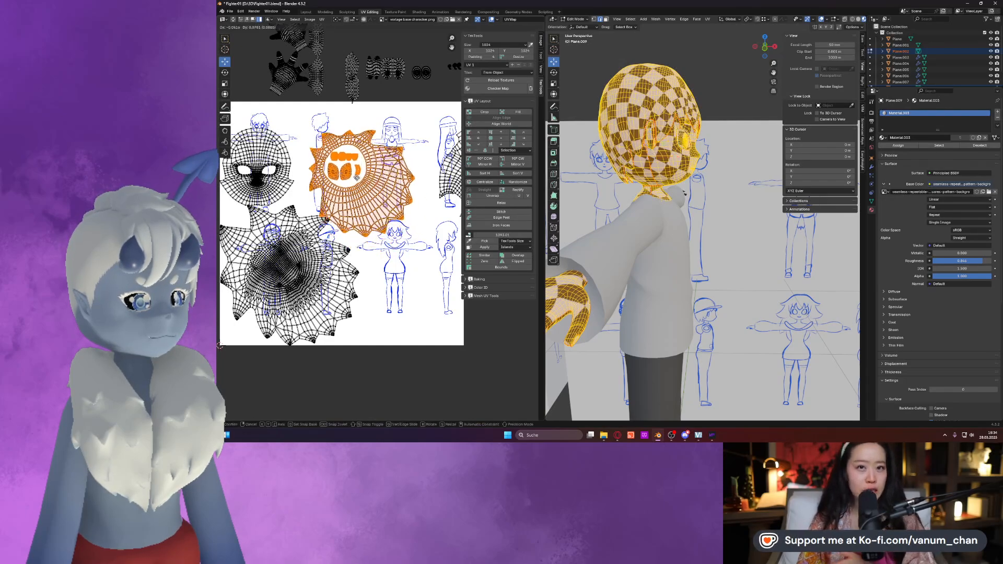
pyautogui.click(351, 175)
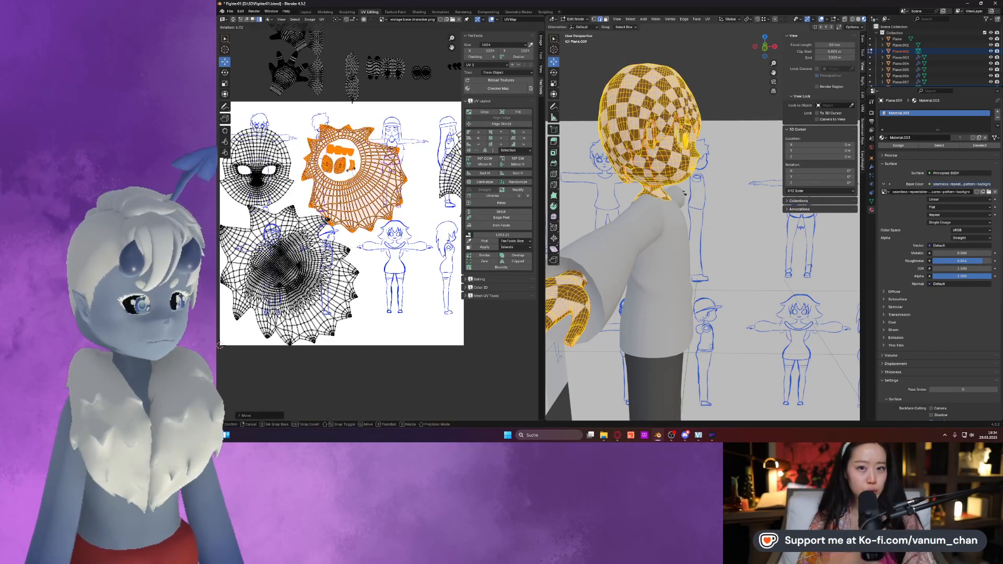
# Rotate the ring-shaped island with its contents so its hole faces the lower right, and fit it beside the large spiky island.
pyautogui.press('r')
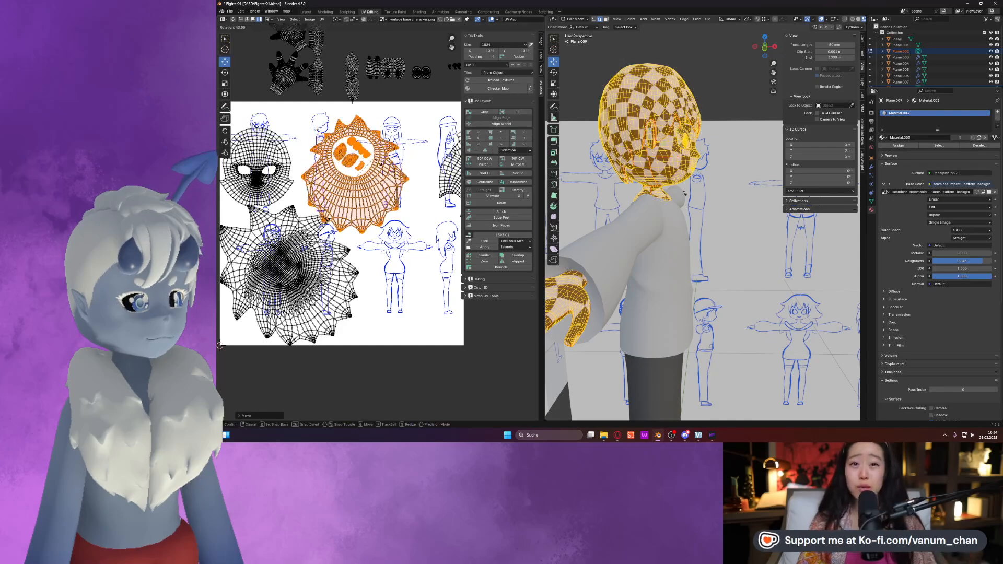
pyautogui.click(347, 205)
pyautogui.press('g')
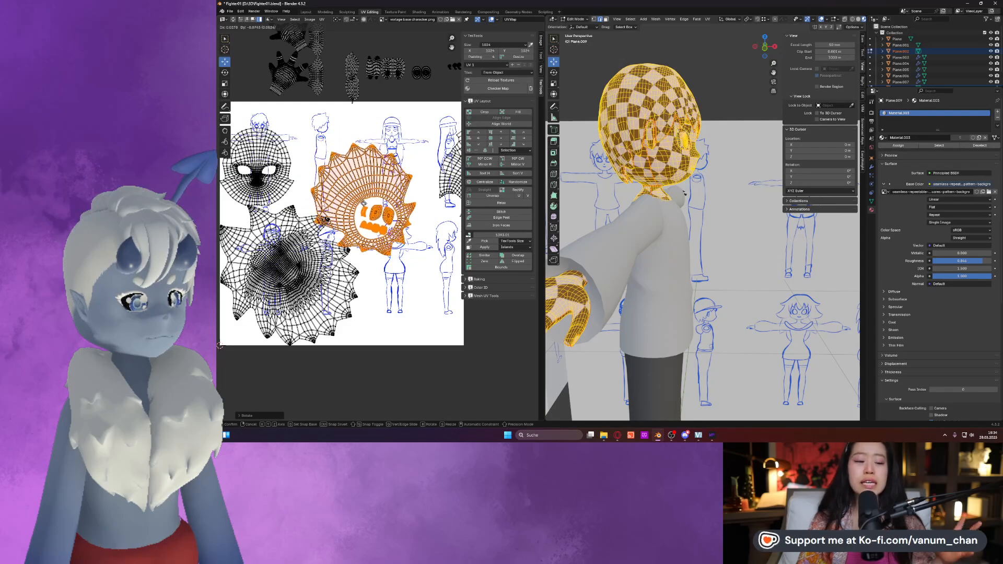
pyautogui.click(381, 189)
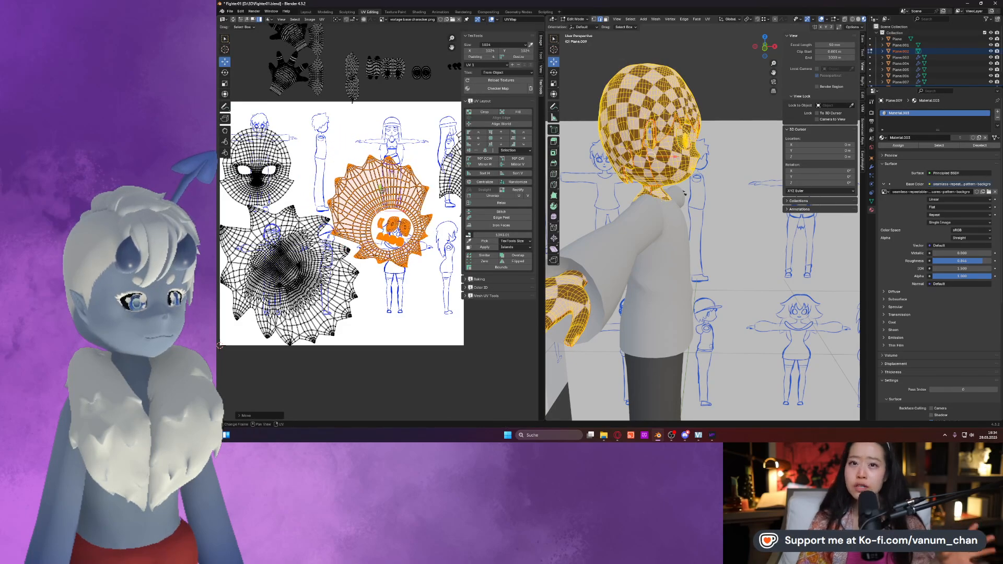
pyautogui.press('r')
pyautogui.click(387, 186)
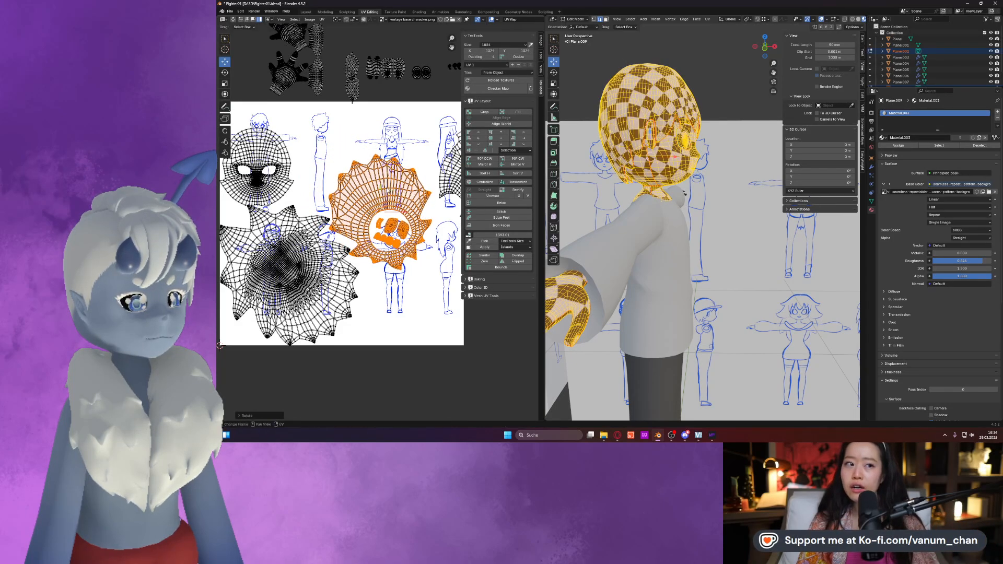
pyautogui.press('g')
pyautogui.click(379, 196)
# Bring the large rounded island back into the layout, rotate its notch to face left, and place it above the ring-shaped island.
pyautogui.scroll(-3, 380, 192)
pyautogui.click(430, 194)
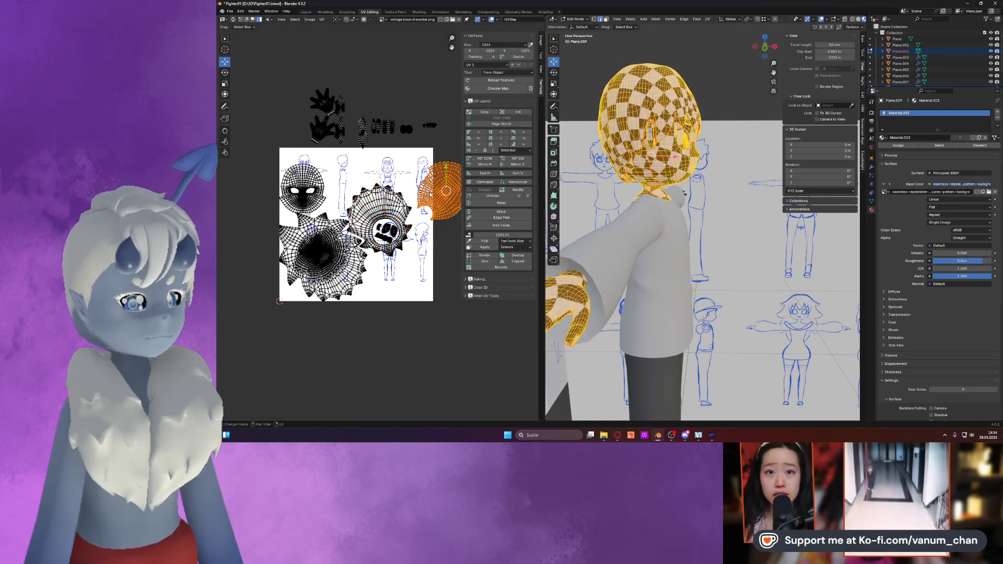
pyautogui.press('g')
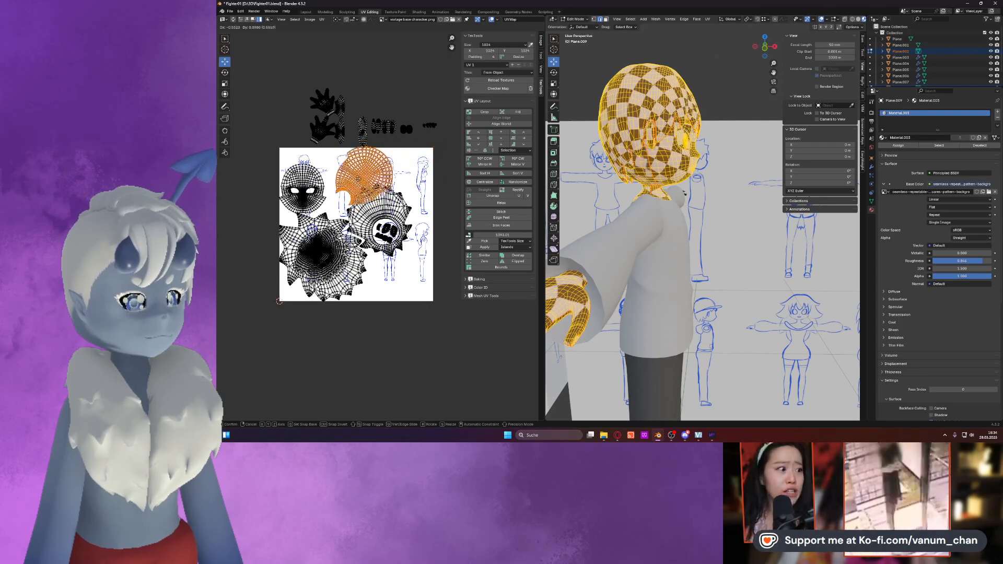
pyautogui.click(391, 269)
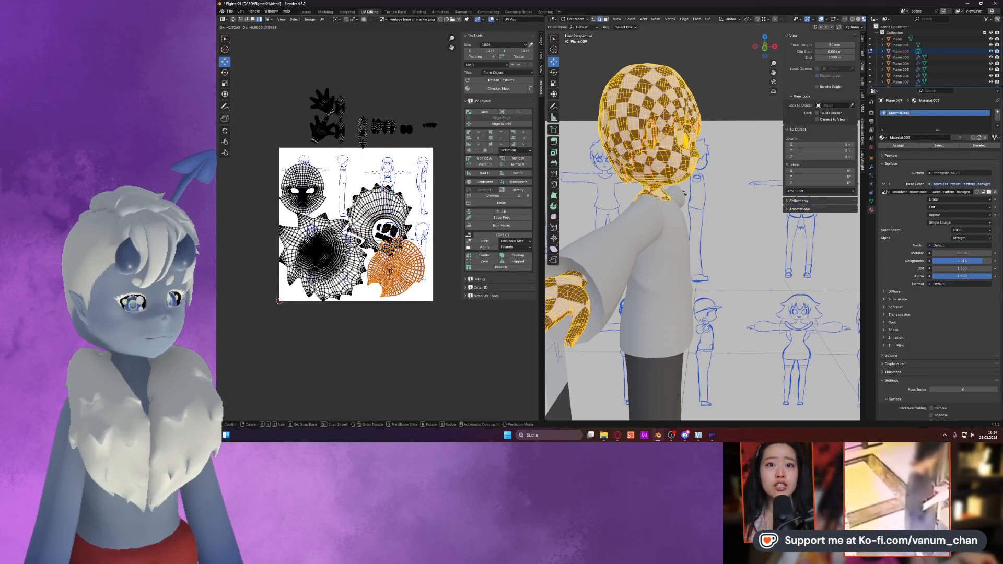
pyautogui.press('r')
pyautogui.click(411, 271)
pyautogui.press('g')
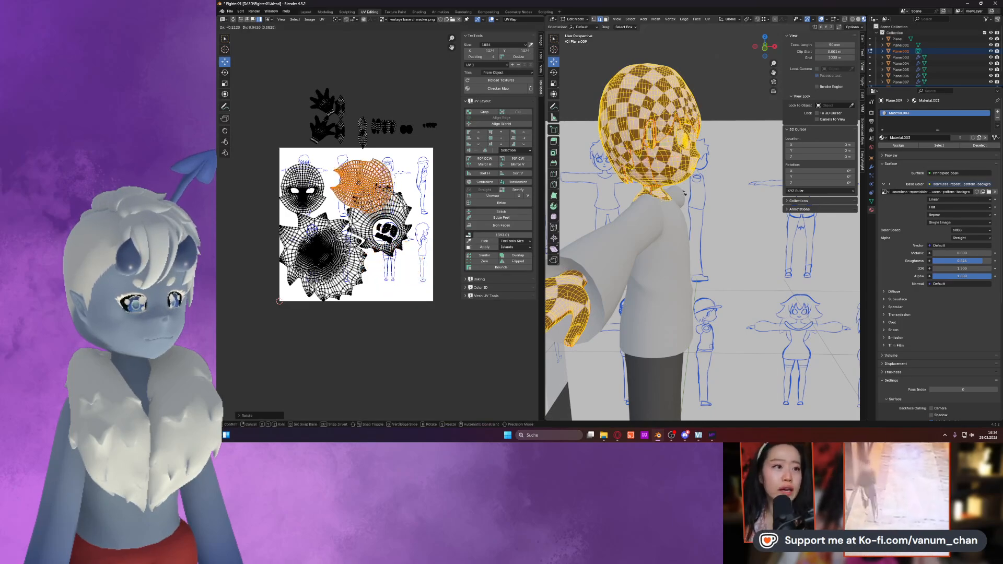
pyautogui.click(360, 188)
# Move the face island into the space below the ring-shaped island and turn it sideways.
pyautogui.click(300, 191)
pyautogui.press('g')
pyautogui.click(386, 285)
pyautogui.press('r')
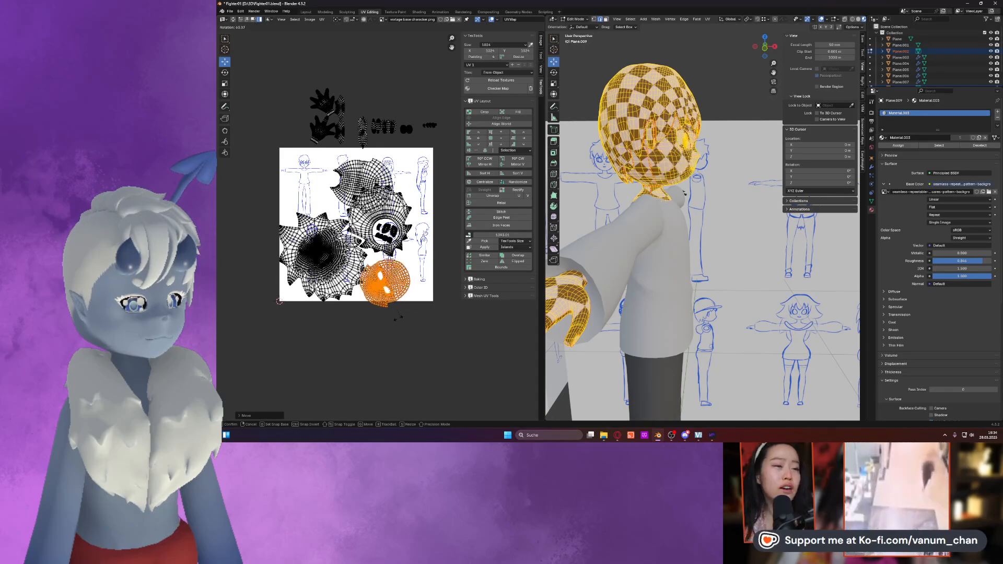
pyautogui.click(385, 320)
pyautogui.press('g')
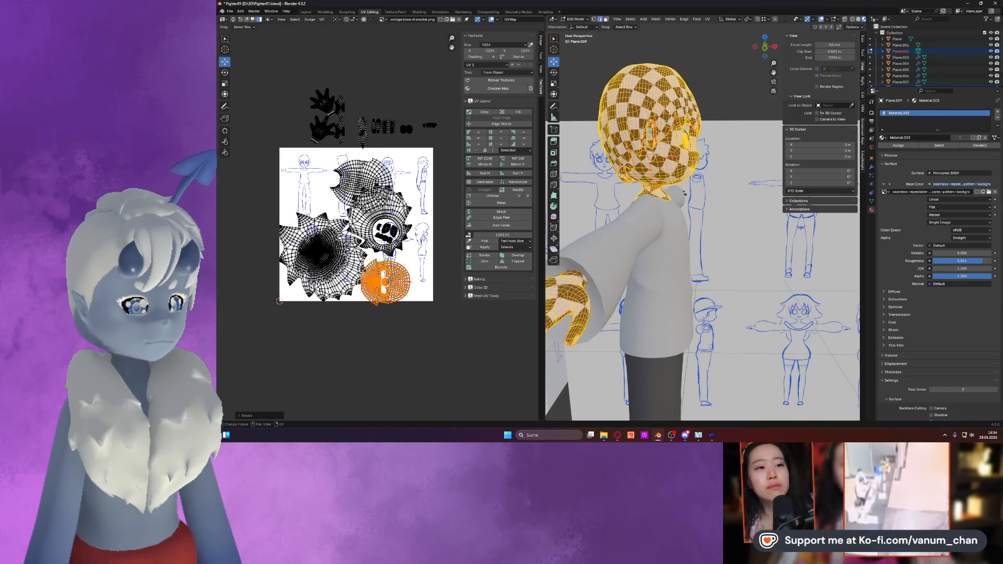
pyautogui.click(395, 275)
# Fine-tune the face island's rotation and position between the ring-shaped island, the large spiky island and the image's lower edge.
pyautogui.scroll(2, 381, 226)
pyautogui.press('r')
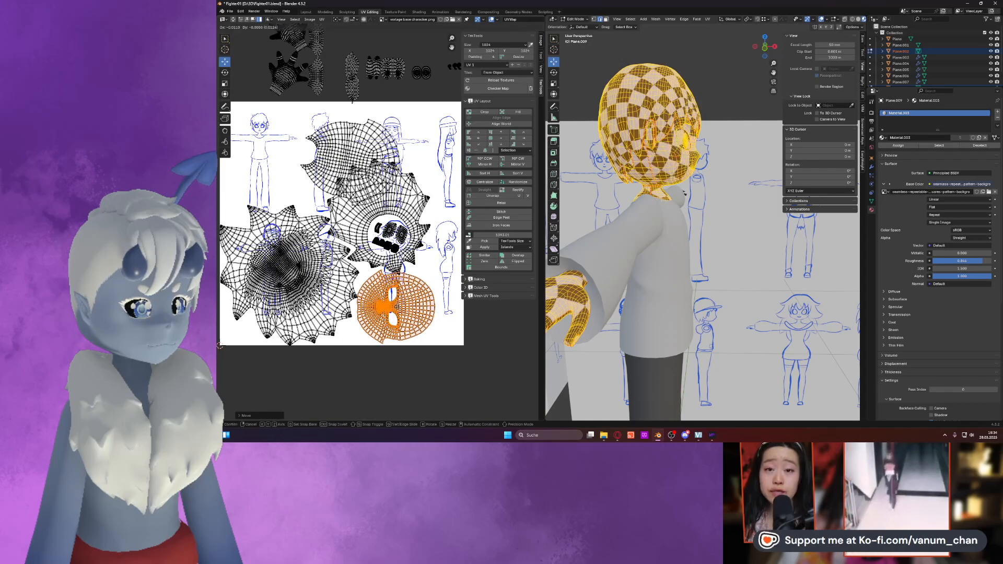
pyautogui.click(220, 346)
pyautogui.press('g')
pyautogui.click(393, 309)
pyautogui.press('r')
pyautogui.click(394, 339)
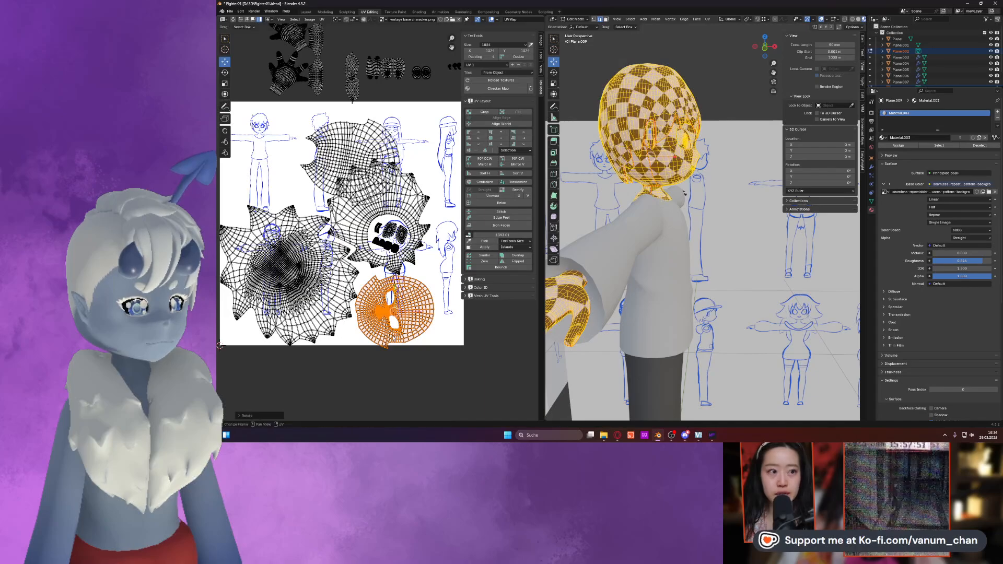
pyautogui.press('g')
pyautogui.click(397, 304)
pyautogui.press('r')
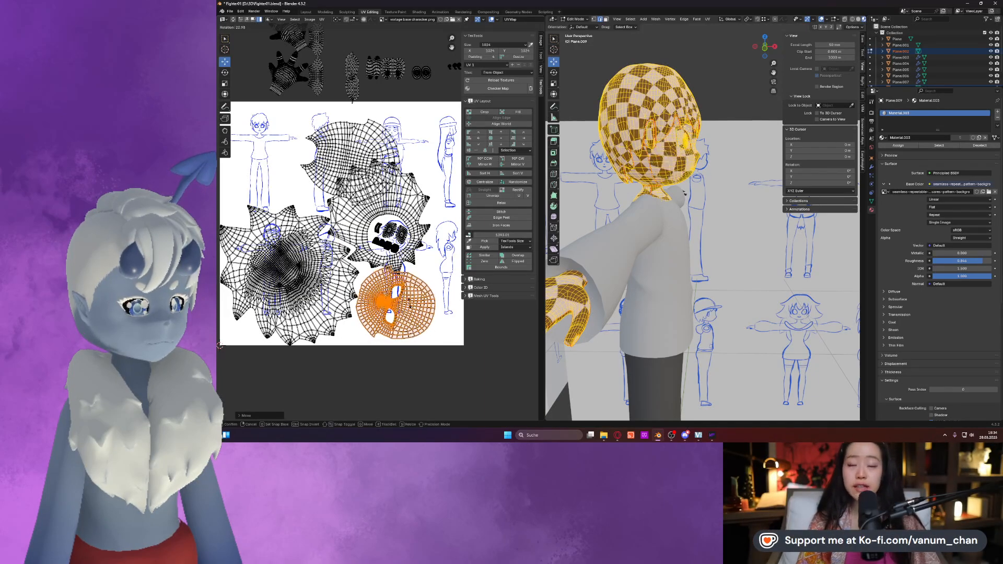
pyautogui.click(407, 307)
pyautogui.press('g')
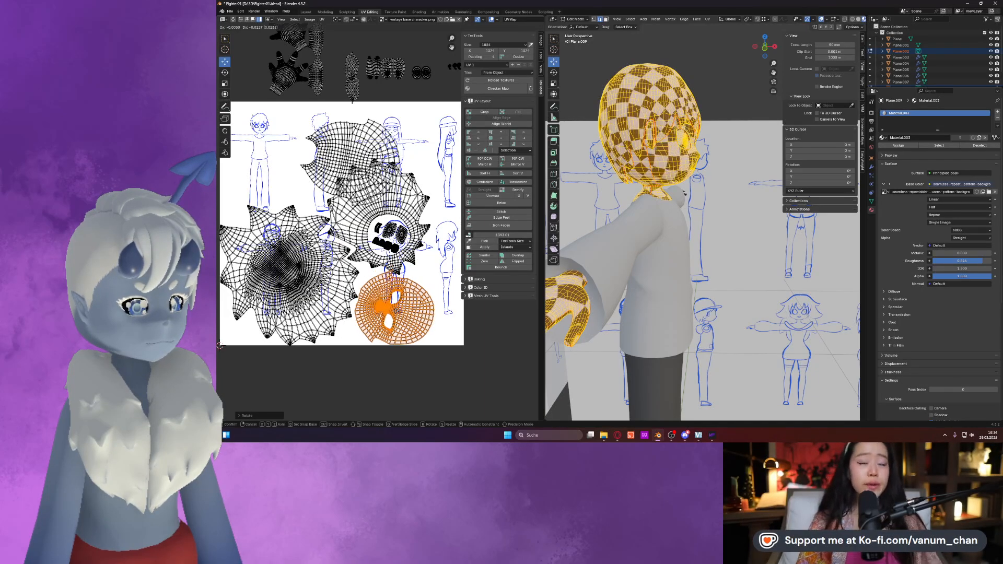
pyautogui.click(397, 311)
# Nudge and slightly rotate the ring-shaped island with its contents for a tighter fit between its neighbours.
pyautogui.click(389, 243)
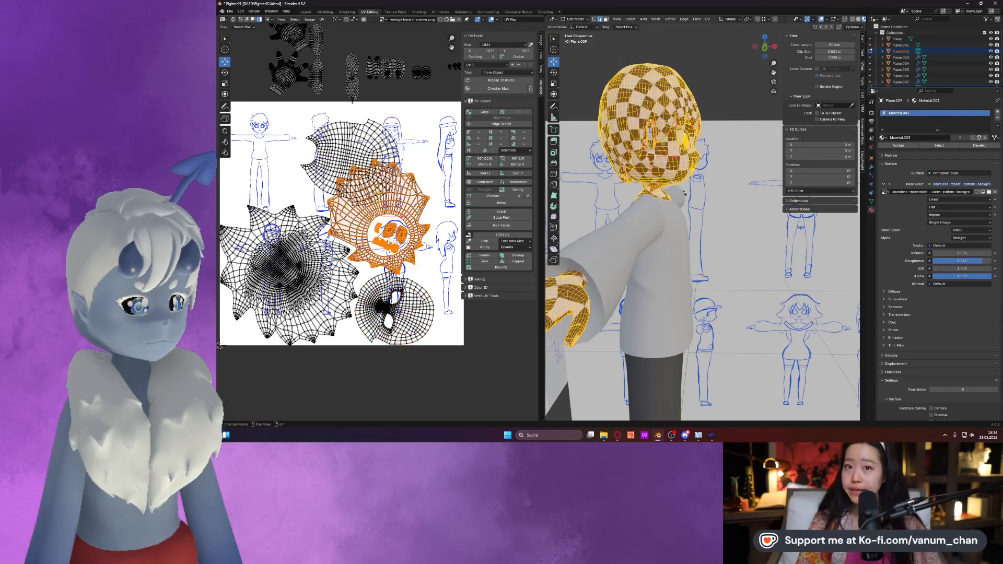
pyautogui.moveTo(379, 195); pyautogui.dragTo(379, 193)
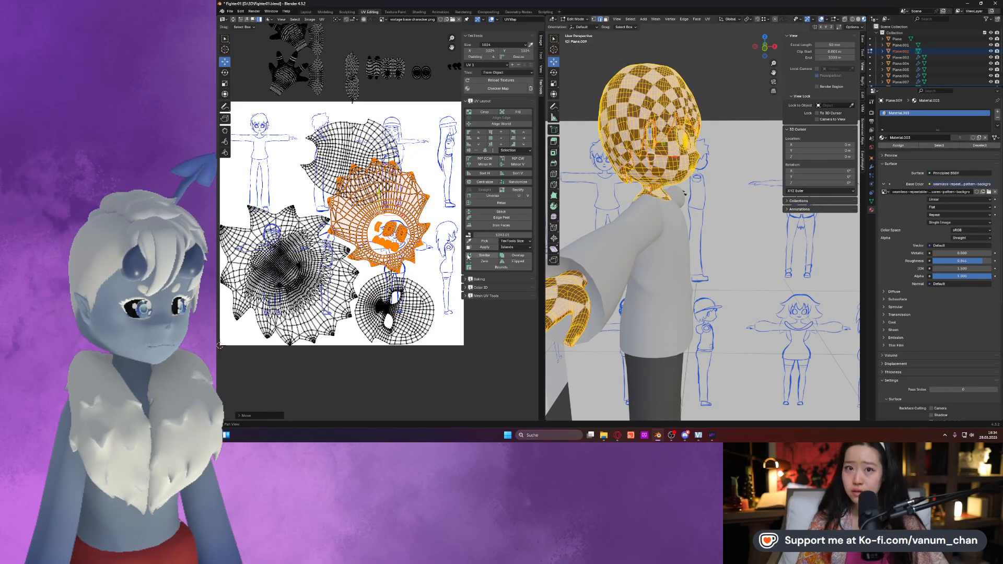
pyautogui.press('r')
pyautogui.press('Return')
pyautogui.moveTo(380, 214); pyautogui.dragTo(383, 216)
pyautogui.moveTo(383, 216); pyautogui.dragTo(394, 225, button='middle')
# Move the large rounded island to the free area above the large spiky island and rotate it slightly to fit.
pyautogui.click(353, 168)
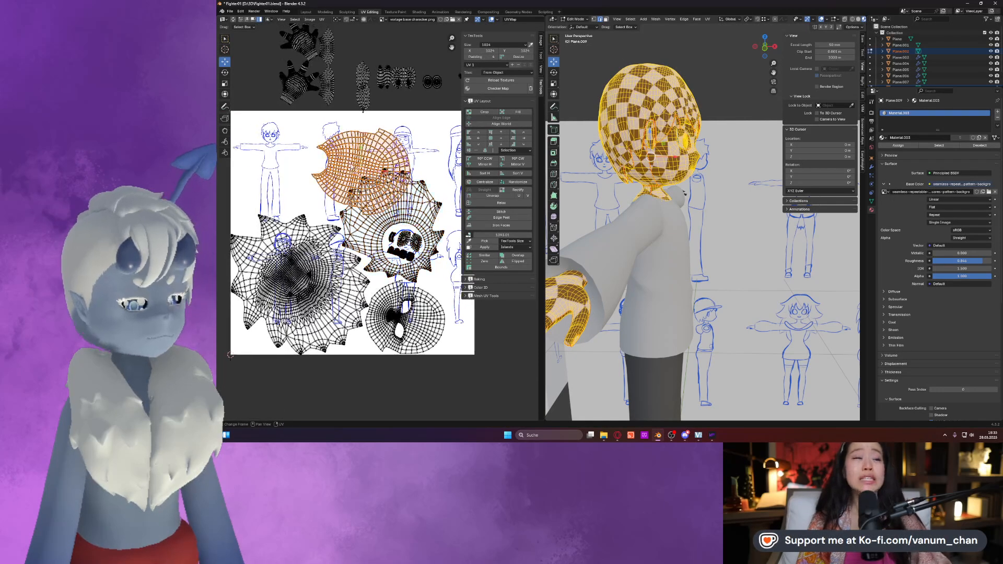
pyautogui.moveTo(352, 168); pyautogui.dragTo(296, 174)
pyautogui.press('r')
pyautogui.click(312, 170)
pyautogui.press('g')
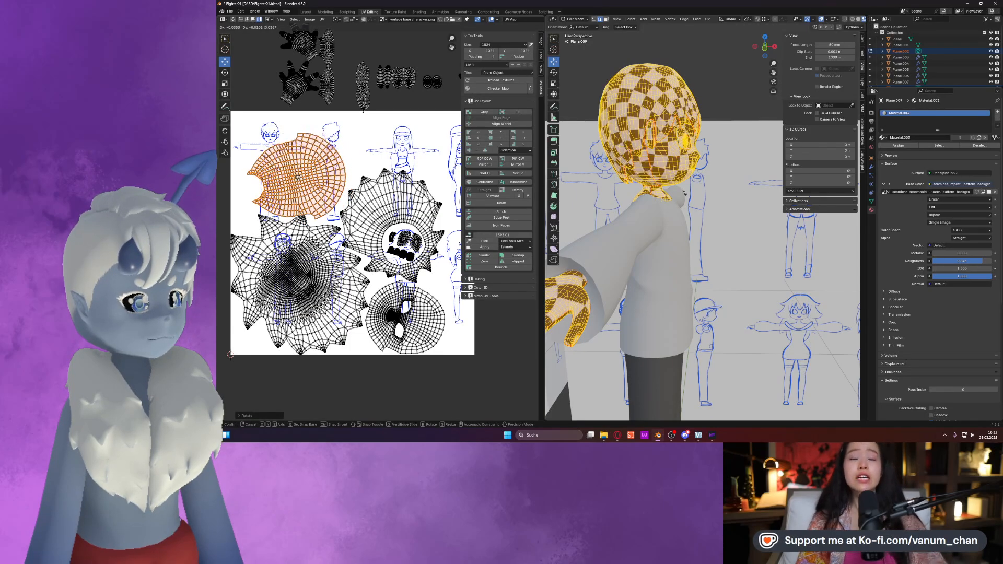
pyautogui.click(299, 173)
pyautogui.press('r')
pyautogui.click(312, 177)
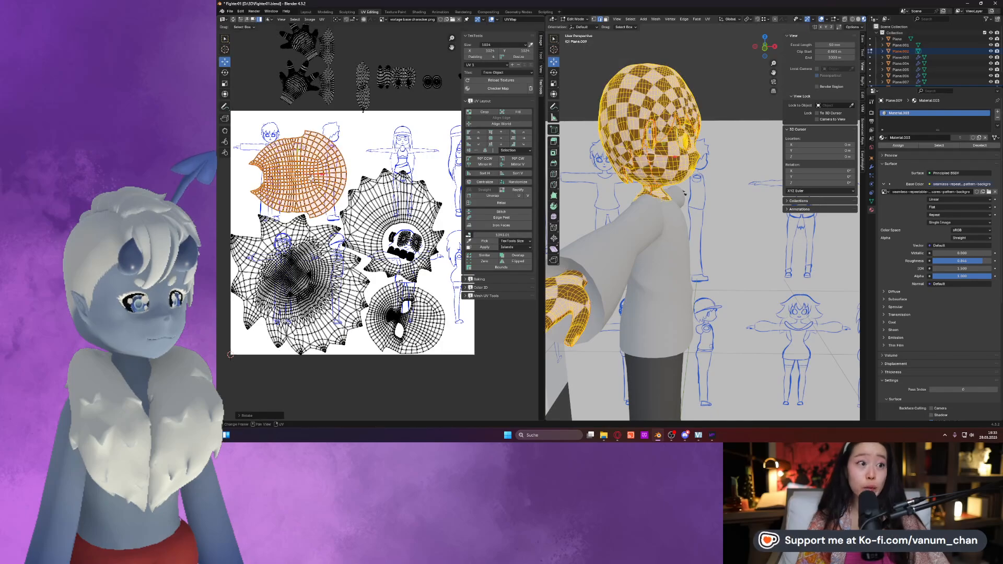
pyautogui.press('g')
pyautogui.click(302, 179)
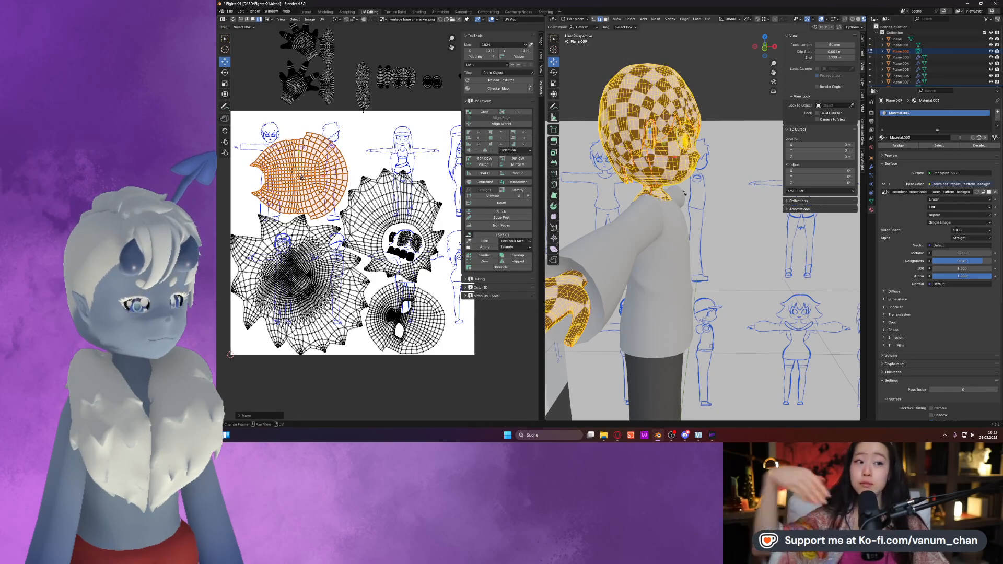
# Move both hand islands into the free area above the ring-shaped island, rotating the one nearer the right edge to fit.
pyautogui.scroll(-2, 302, 179)
pyautogui.moveTo(329, 145); pyautogui.dragTo(331, 152, button='middle')
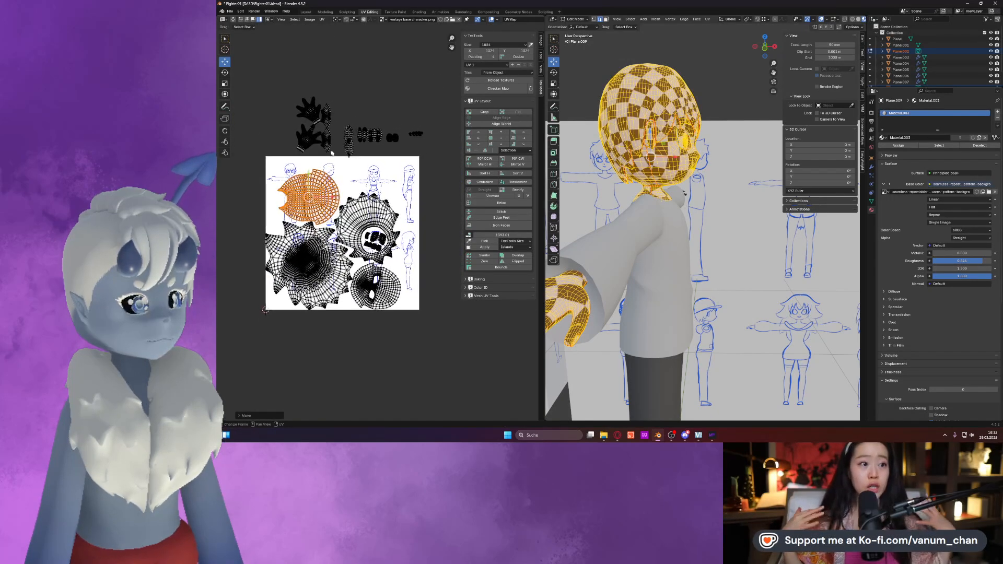
pyautogui.scroll(1, 425, 117)
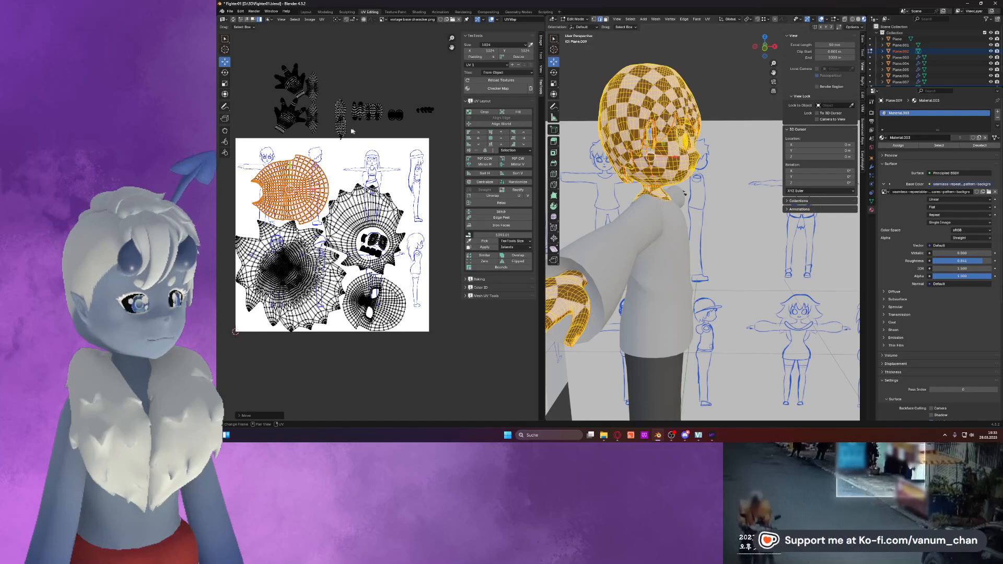
pyautogui.moveTo(333, 123); pyautogui.dragTo(356, 97, button='middle')
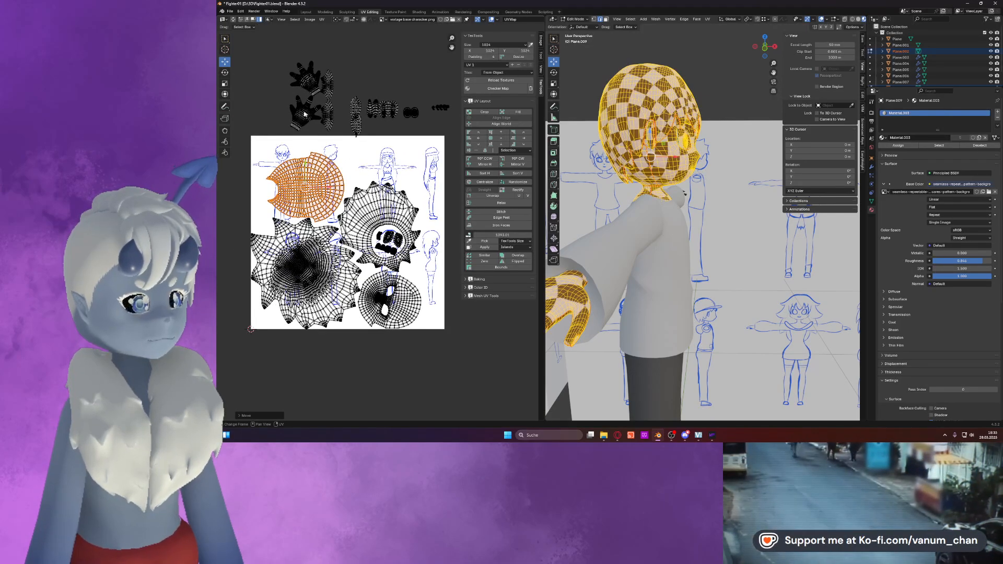
pyautogui.moveTo(305, 112); pyautogui.dragTo(360, 170)
pyautogui.moveTo(309, 81); pyautogui.dragTo(414, 183)
pyautogui.press('r')
pyautogui.click(411, 182)
pyautogui.press('g')
pyautogui.click(412, 186)
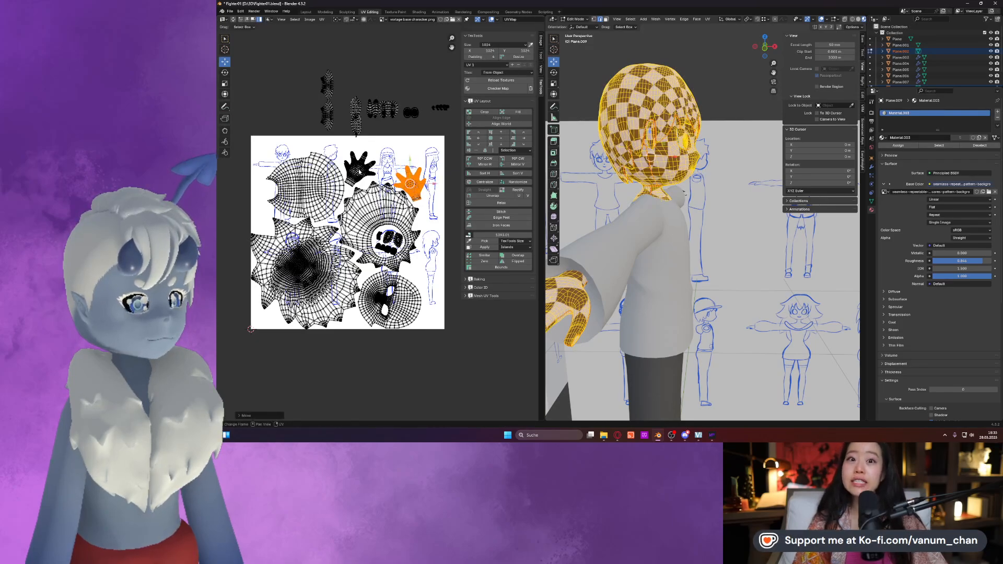
# Shift and rotate the hand island next to the large rounded island so it fits closer to its neighbours.
pyautogui.click(358, 170)
pyautogui.press('g')
pyautogui.click(361, 168)
pyautogui.press('r')
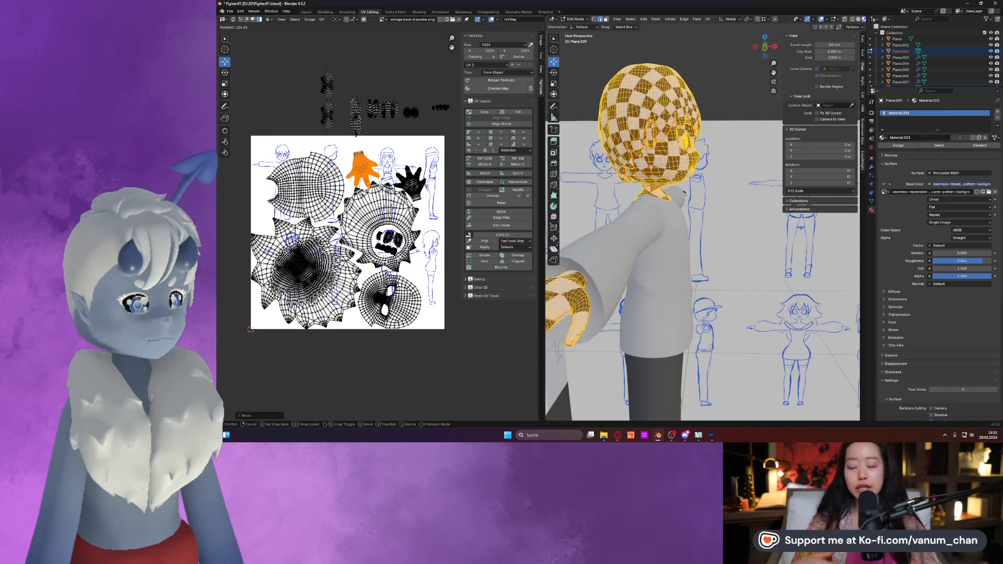
pyautogui.click(357, 180)
pyautogui.press('g')
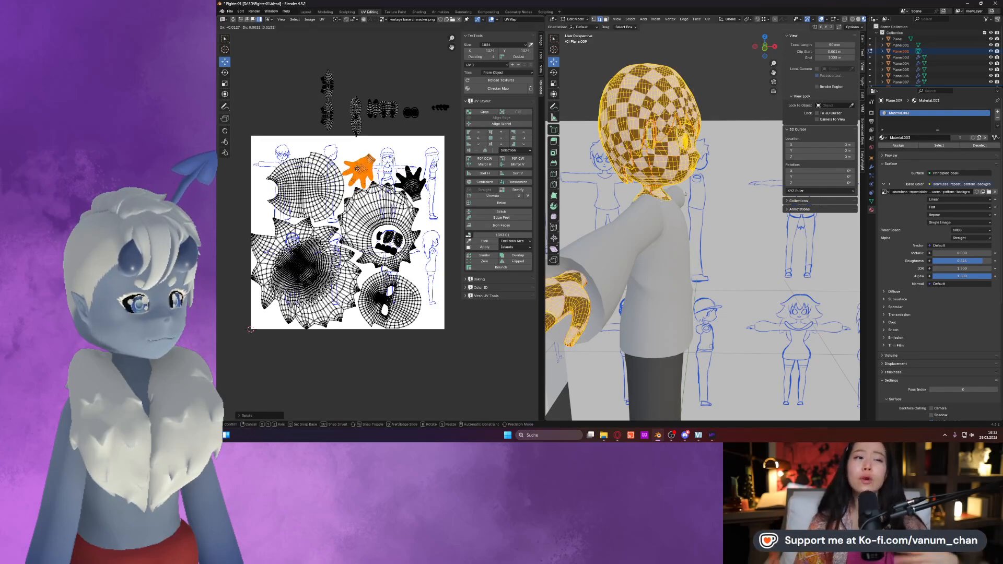
pyautogui.click(358, 168)
# Move the two curved strip islands into the free space between the large rounded island and the image's side edge, adjusting their spacing.
pyautogui.click(327, 113)
pyautogui.press('g')
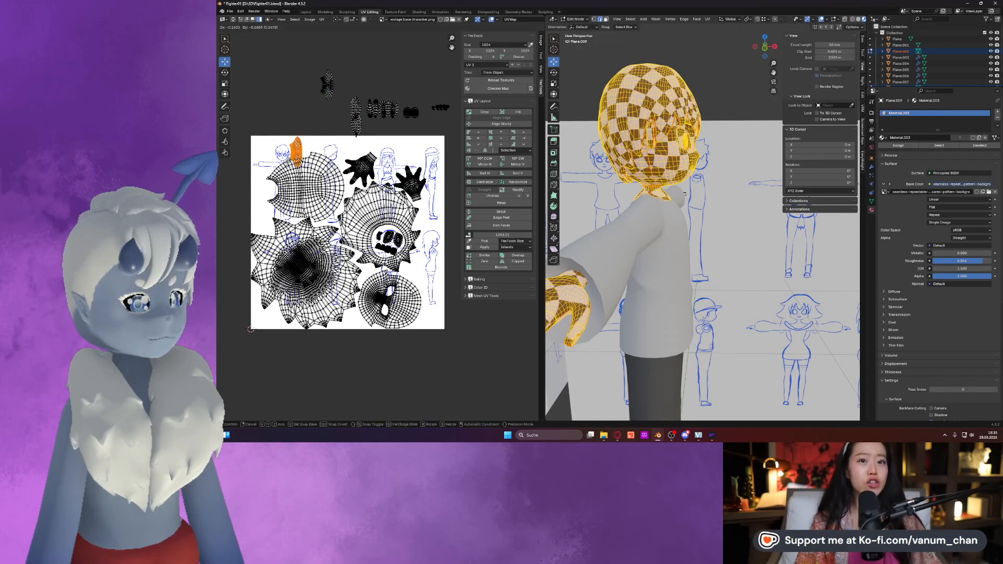
pyautogui.click(262, 216)
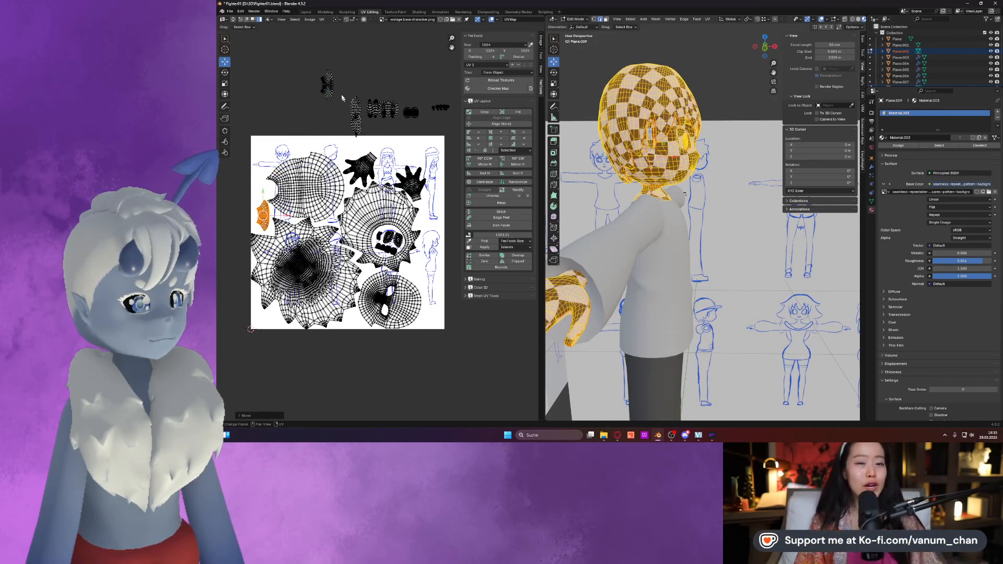
pyautogui.click(327, 84)
pyautogui.press('g')
pyautogui.click(257, 190)
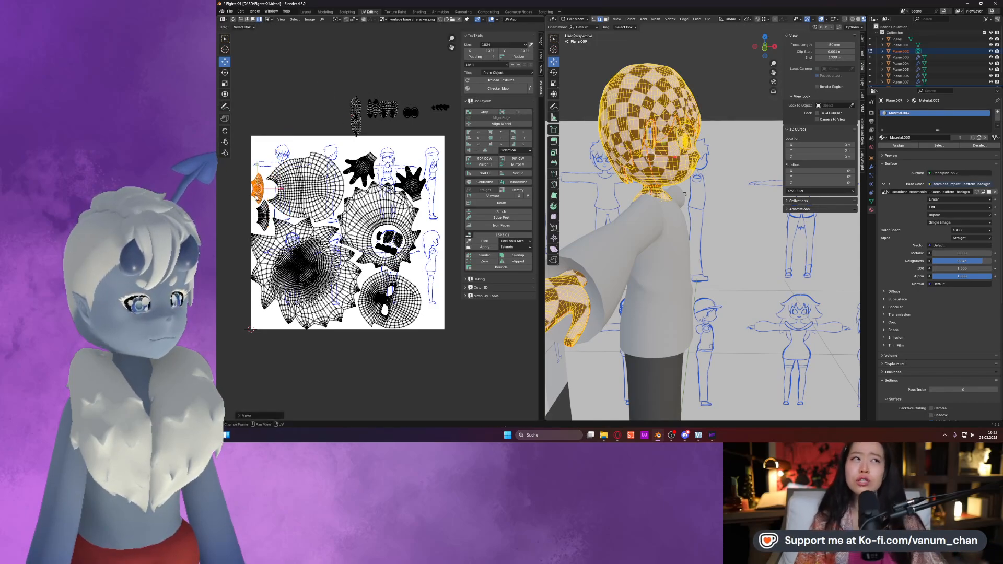
pyautogui.click(263, 209)
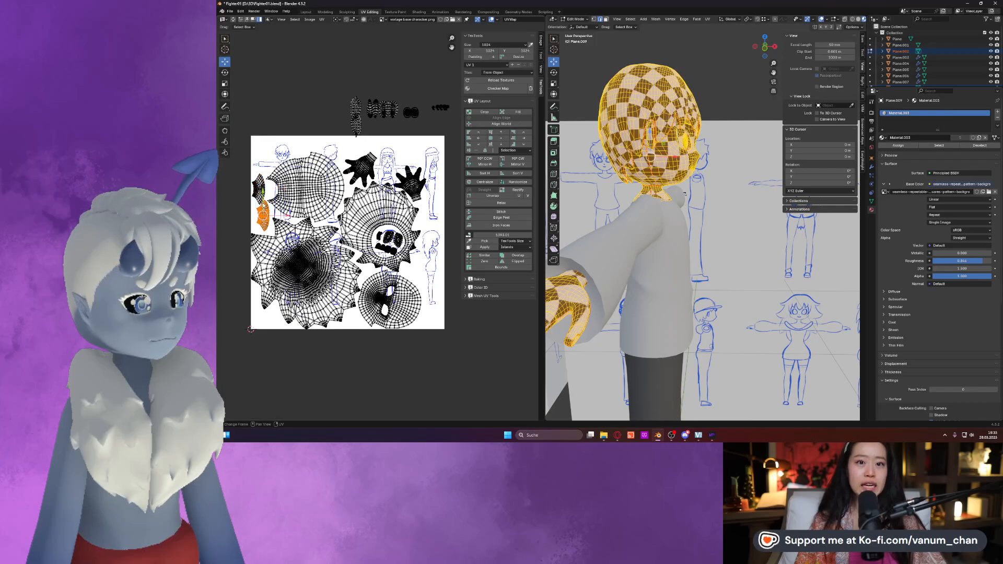
pyautogui.press('g')
pyautogui.click(266, 217)
# Line up the leaf-shaped islands along the image's lower edge, beneath the large spiky island.
pyautogui.click(355, 125)
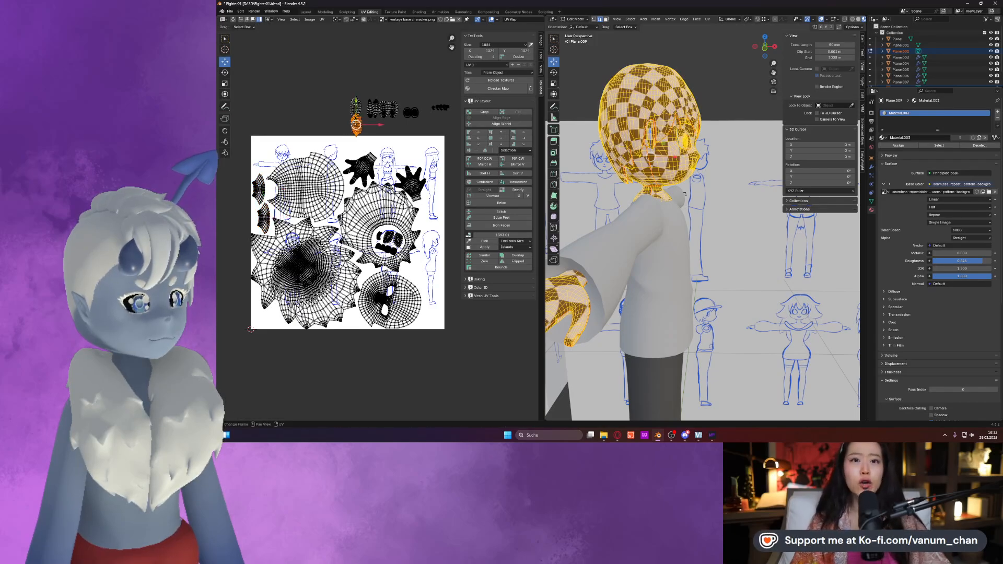
pyautogui.press('g')
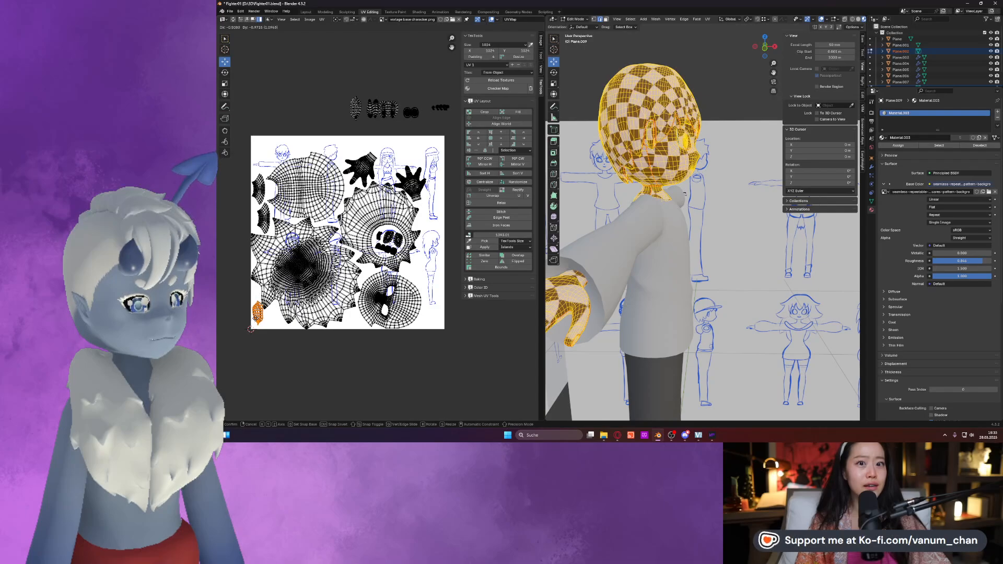
pyautogui.click(255, 320)
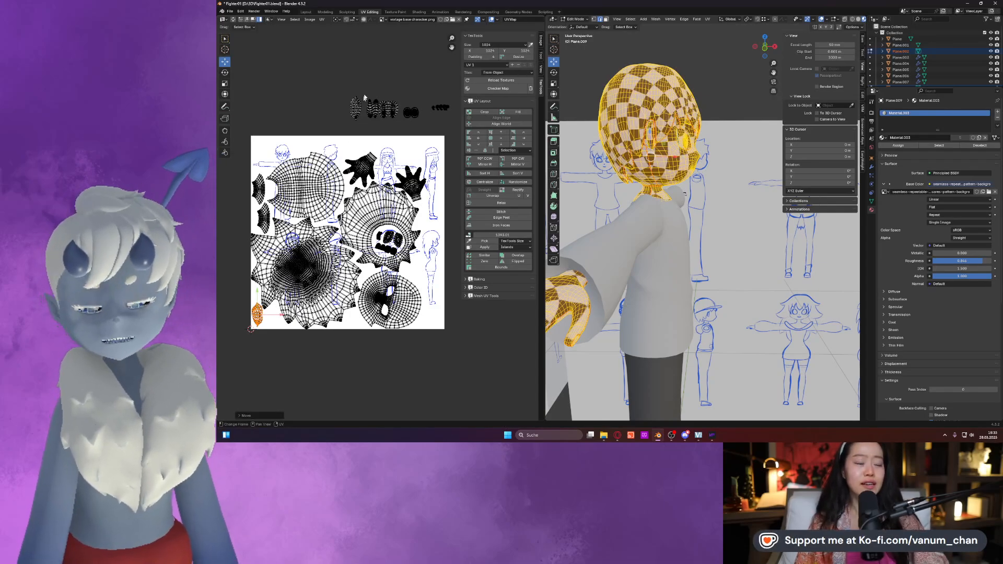
pyautogui.hotkey('ctrl', 'z')
pyautogui.press('g')
pyautogui.click(271, 320)
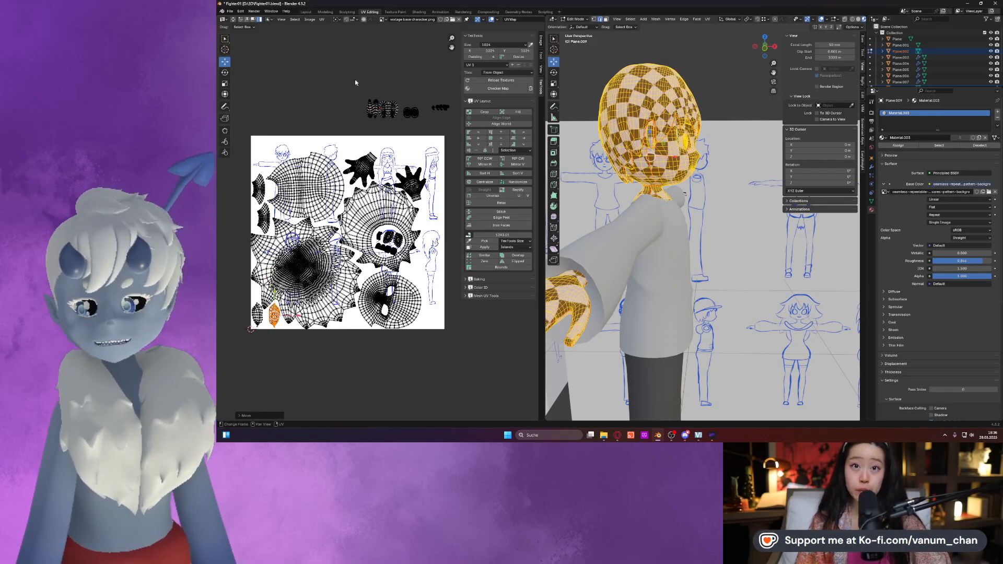
pyautogui.hotkey('ctrl', 'z')
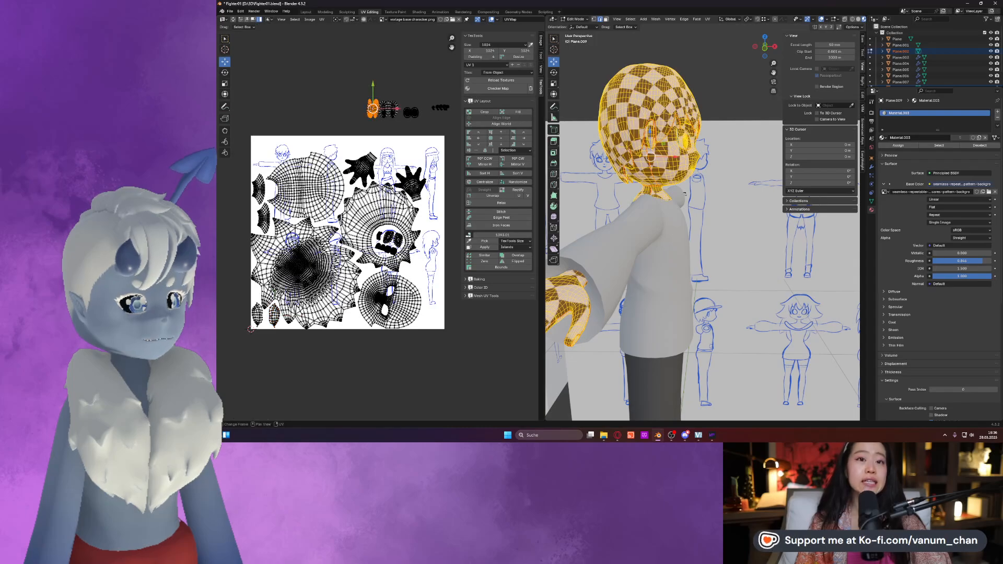
# Move two narrow islands into the gap between the hand islands and park the next one just above the image.
pyautogui.press('g')
pyautogui.click(383, 174)
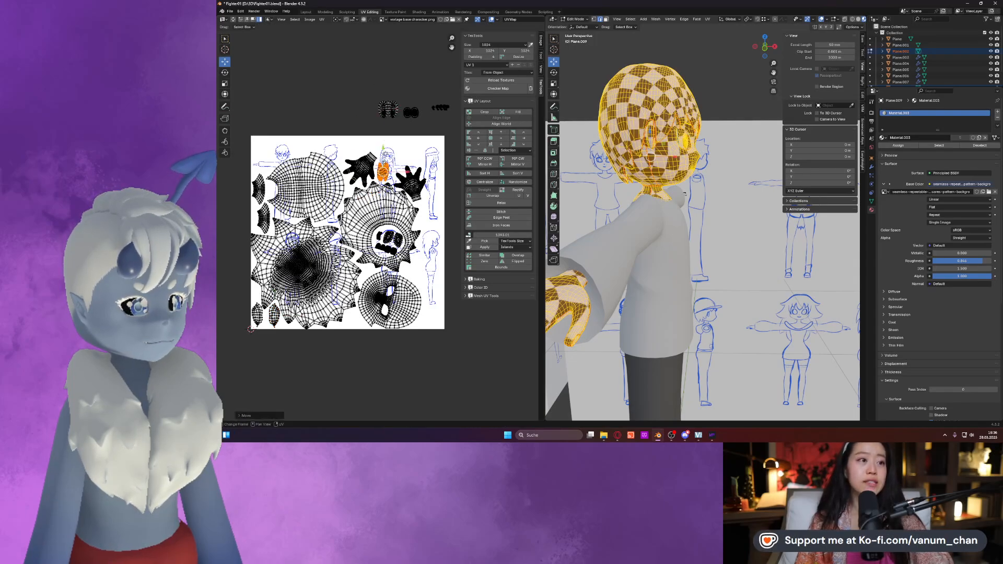
pyautogui.click(383, 111)
pyautogui.press('g')
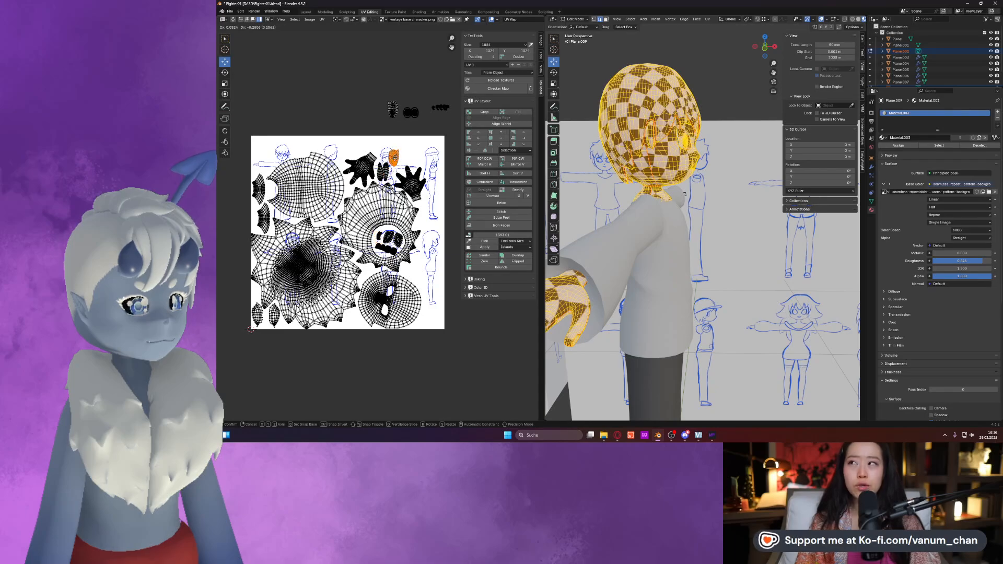
pyautogui.click(378, 122)
# Move the small rounded islands out of the ring-shaped island's hole into the gaps around the face island.
pyautogui.scroll(2, 382, 231)
pyautogui.moveTo(382, 231); pyautogui.dragTo(378, 198, button='middle')
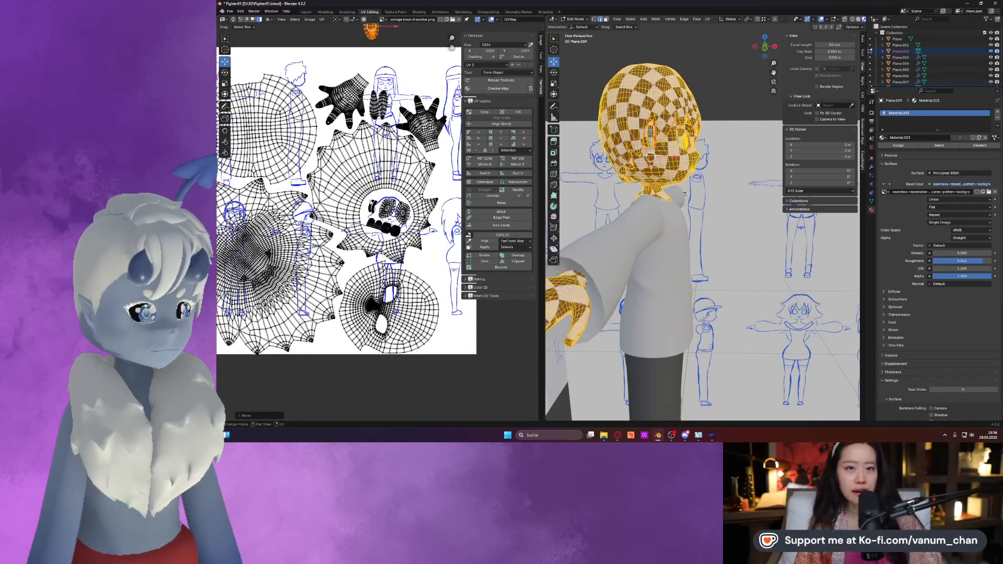
pyautogui.click(370, 224)
pyautogui.press('g')
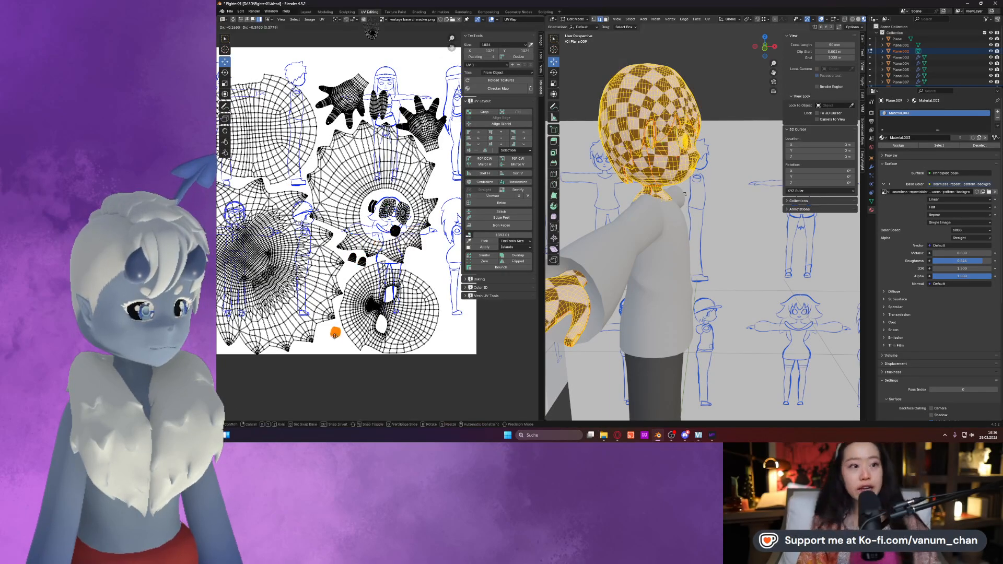
pyautogui.click(327, 332)
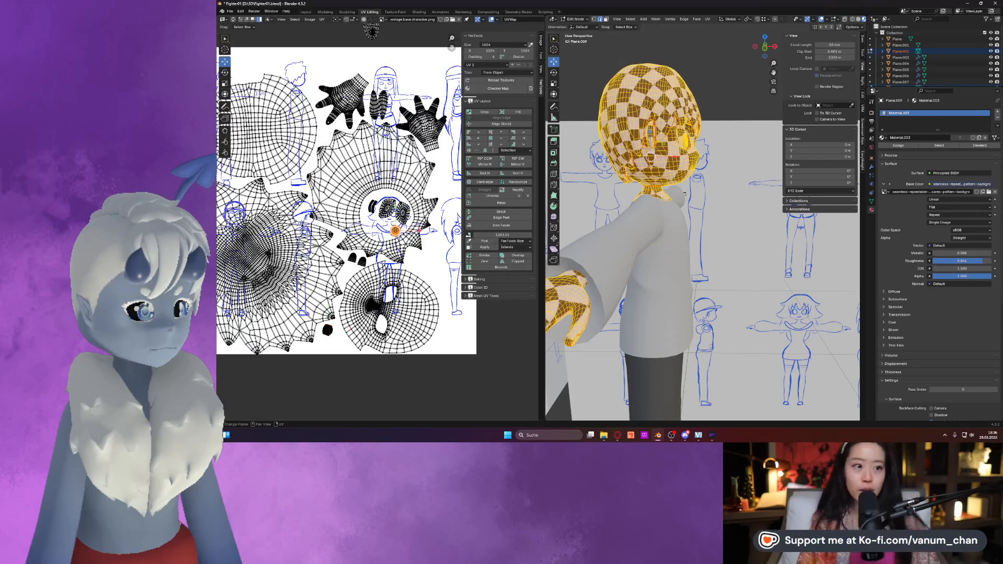
# Move an oval island against the lower inner edge of the ring-shaped island's hole.
pyautogui.click(389, 209)
pyautogui.press('g')
pyautogui.press('g')
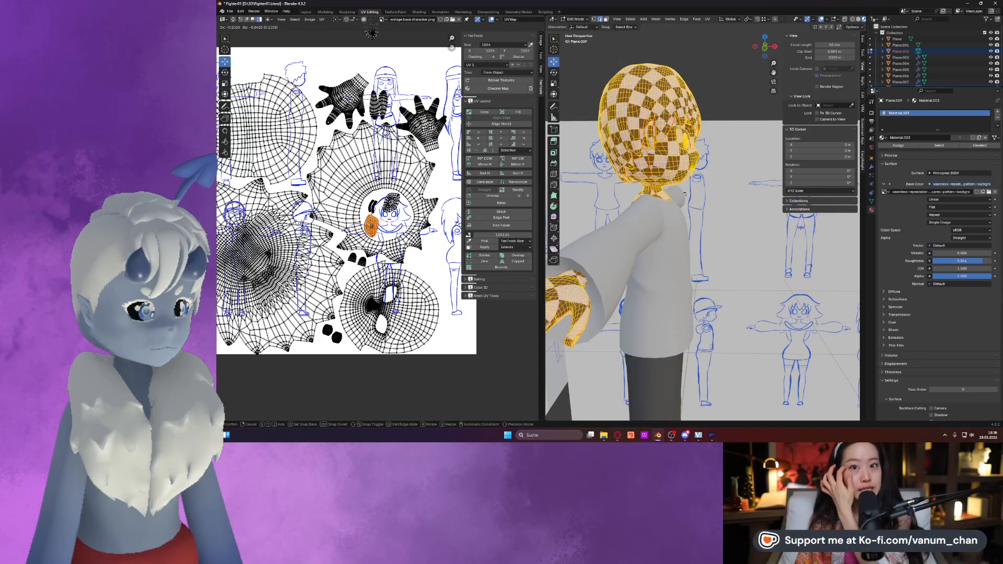
pyautogui.click(371, 226)
# Move the thin curved islands from the ring's hole to the gap beside the face island and rotate them to fit.
pyautogui.click(384, 194)
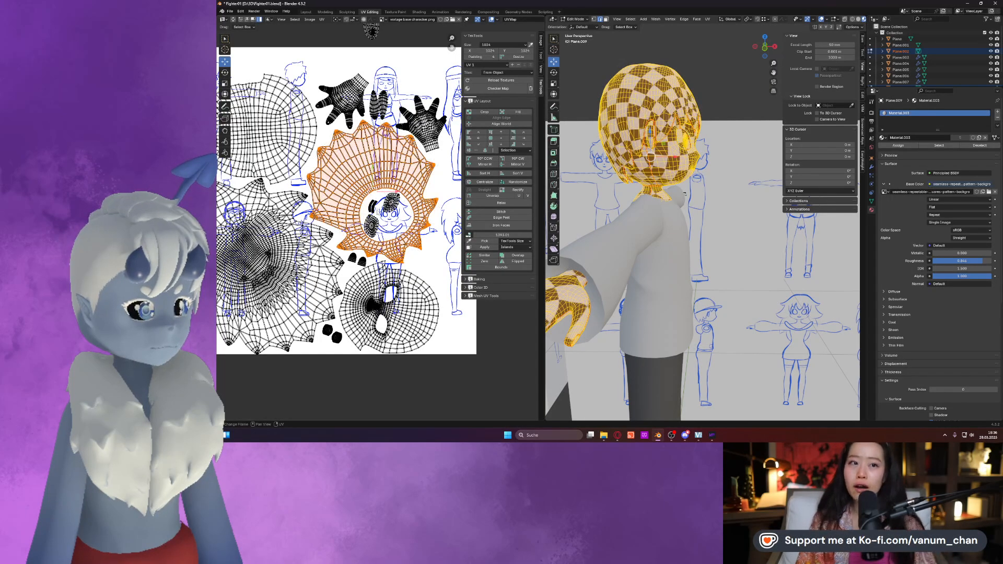
pyautogui.click(373, 209)
pyautogui.press('g')
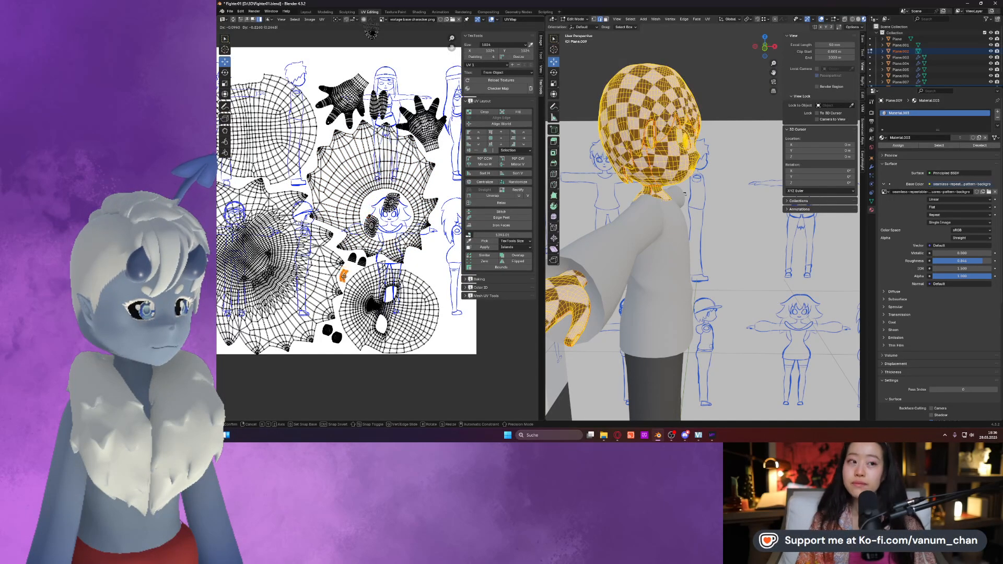
pyautogui.click(344, 276)
pyautogui.press('r')
pyautogui.click(359, 275)
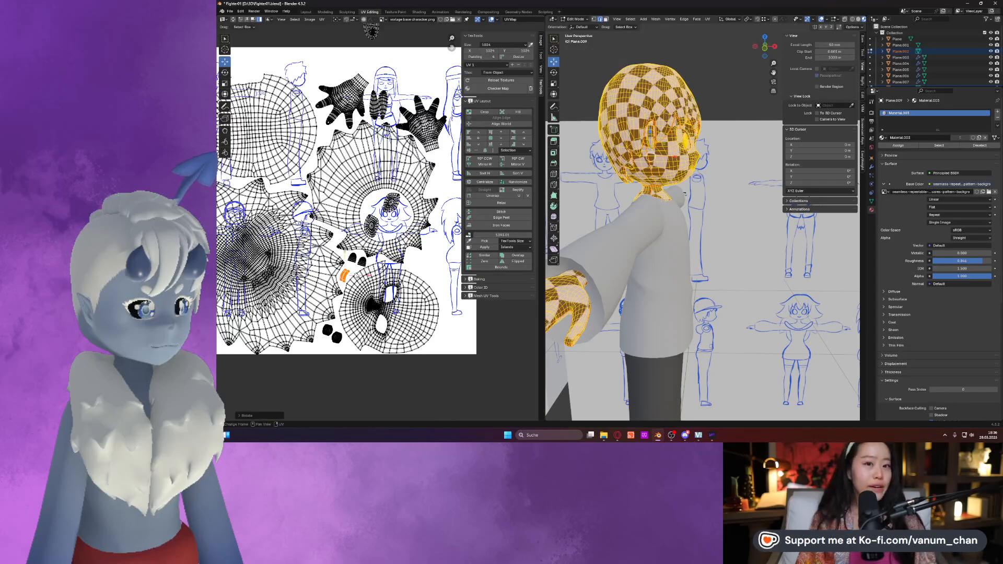
# Move the other oval island directly above the first one in the ring's hole and rotate it along the hole's edge.
pyautogui.click(392, 203)
pyautogui.press('g')
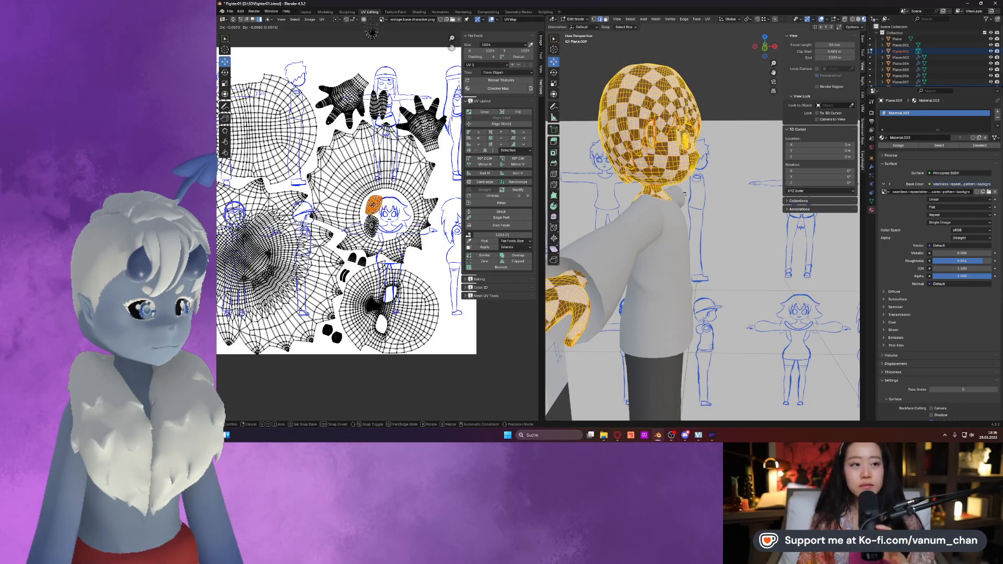
pyautogui.click(372, 204)
pyautogui.press('r')
pyautogui.click(386, 210)
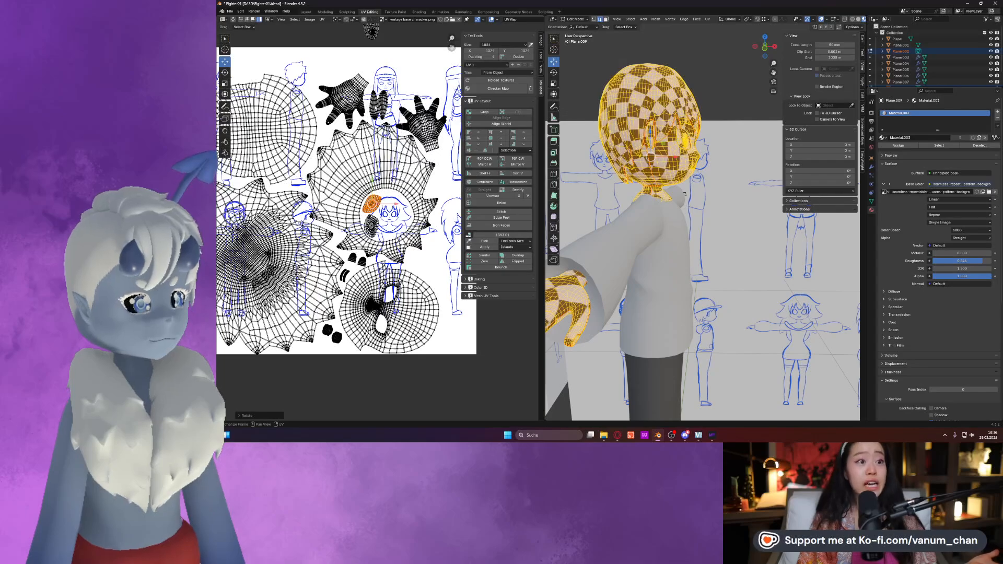
# Move the two remaining oval islands from above the image into the ring's hole and rotate the upper one along its edge.
pyautogui.keyDown('shift'); pyautogui.click(375, 105); pyautogui.keyUp('shift')
pyautogui.scroll(-2, 384, 106)
pyautogui.click(376, 99)
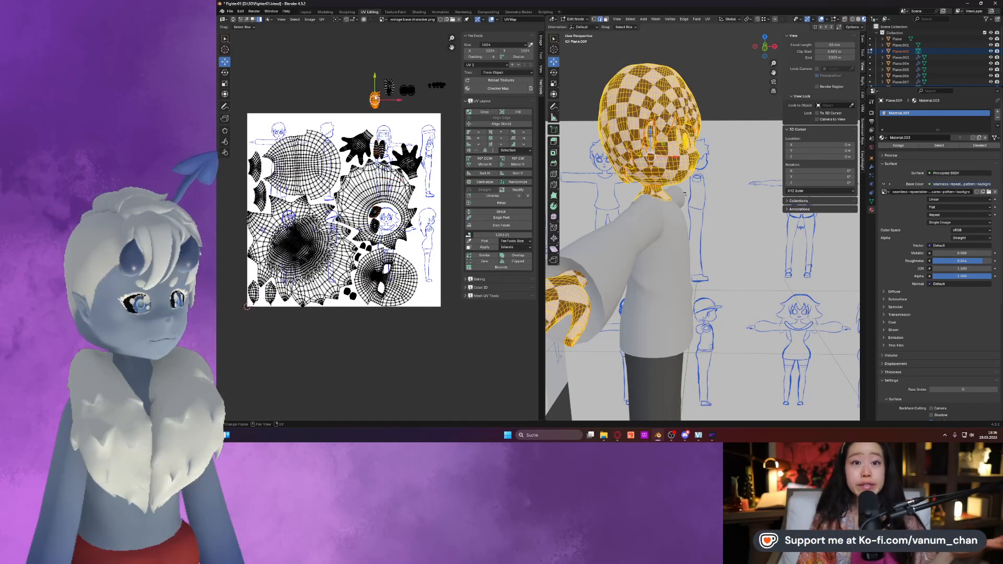
pyautogui.scroll(1, 376, 99)
pyautogui.press('g')
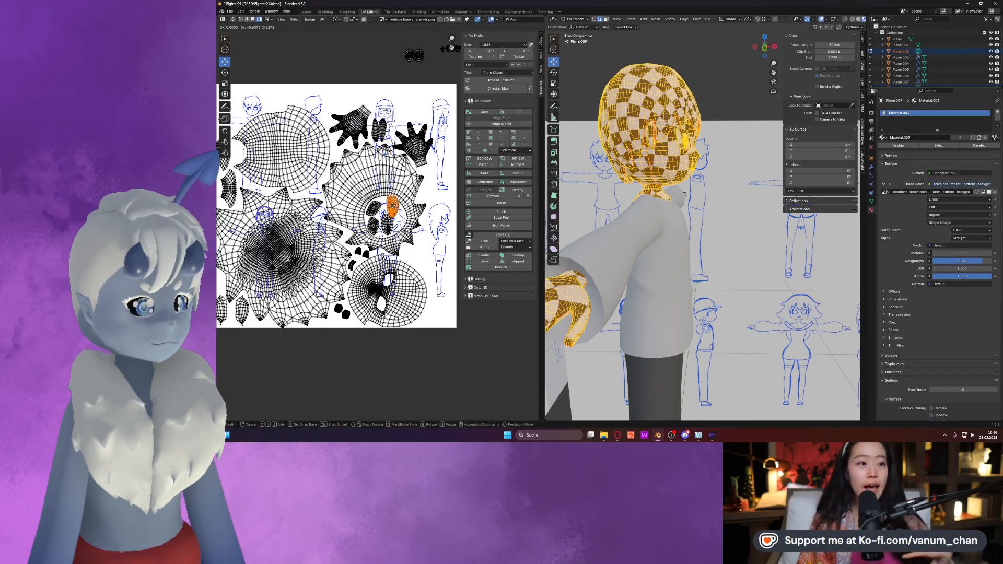
pyautogui.click(410, 204)
pyautogui.scroll(2, 413, 205)
pyautogui.press('r')
pyautogui.click(424, 202)
pyautogui.press('g')
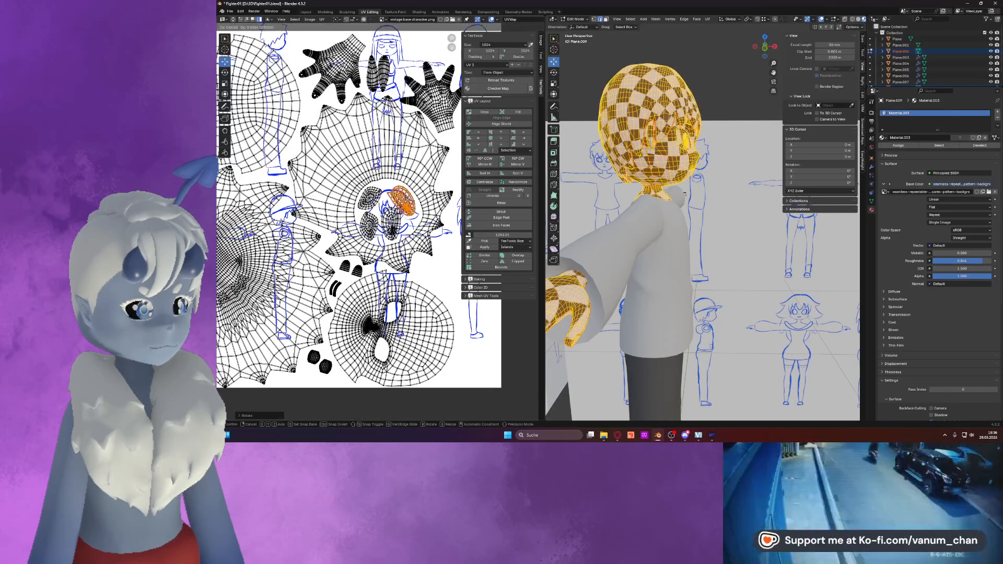
pyautogui.click(407, 204)
# Rotate the lower oval island to match the curve of the ring's hole.
pyautogui.click(391, 222)
pyautogui.press('r')
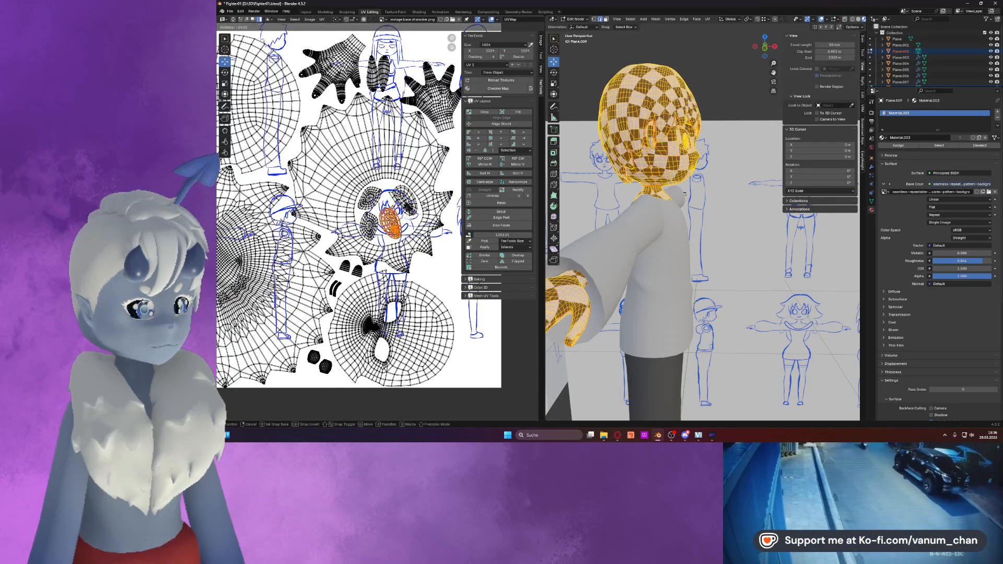
pyautogui.click(392, 222)
# Move the pair of small round islands from above the image into the notch of the large rounded island.
pyautogui.scroll(-2, 391, 222)
pyautogui.moveTo(403, 82); pyautogui.dragTo(408, 101, button='middle')
pyautogui.moveTo(402, 61); pyautogui.dragTo(430, 87)
pyautogui.press('g')
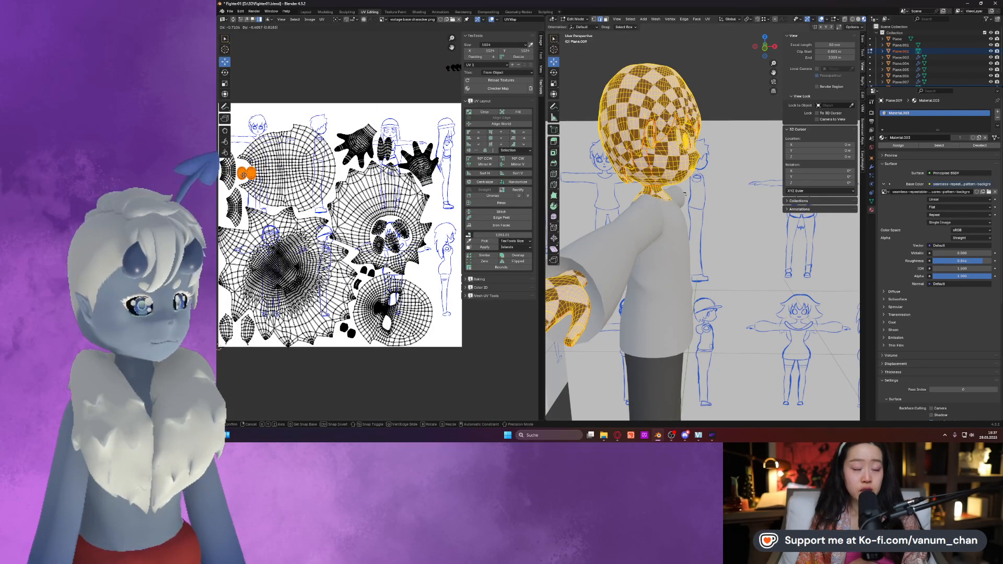
pyautogui.click(329, 123)
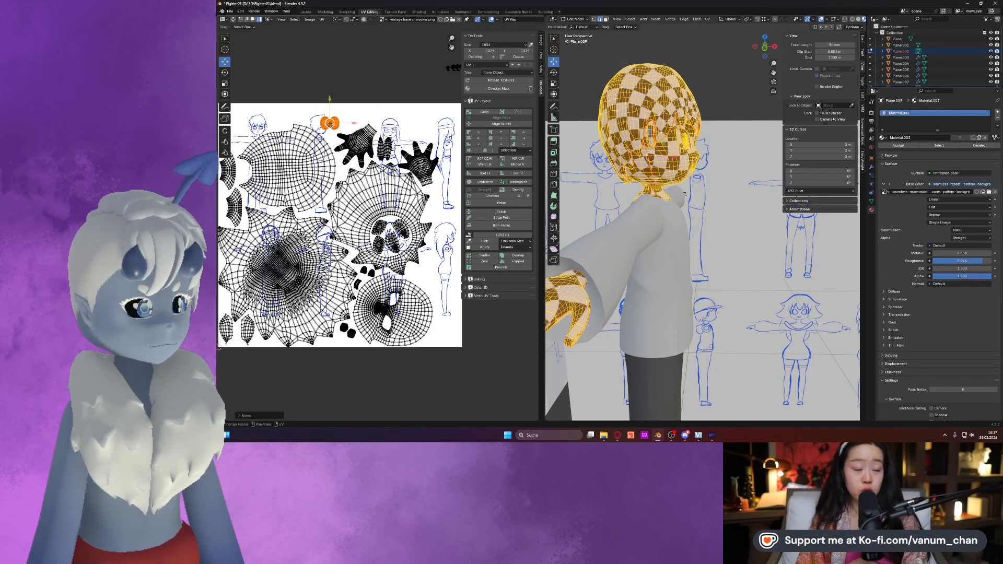
pyautogui.moveTo(330, 124); pyautogui.dragTo(380, 125, button='middle')
pyautogui.press('g')
pyautogui.click(292, 165)
pyautogui.scroll(5, 294, 167)
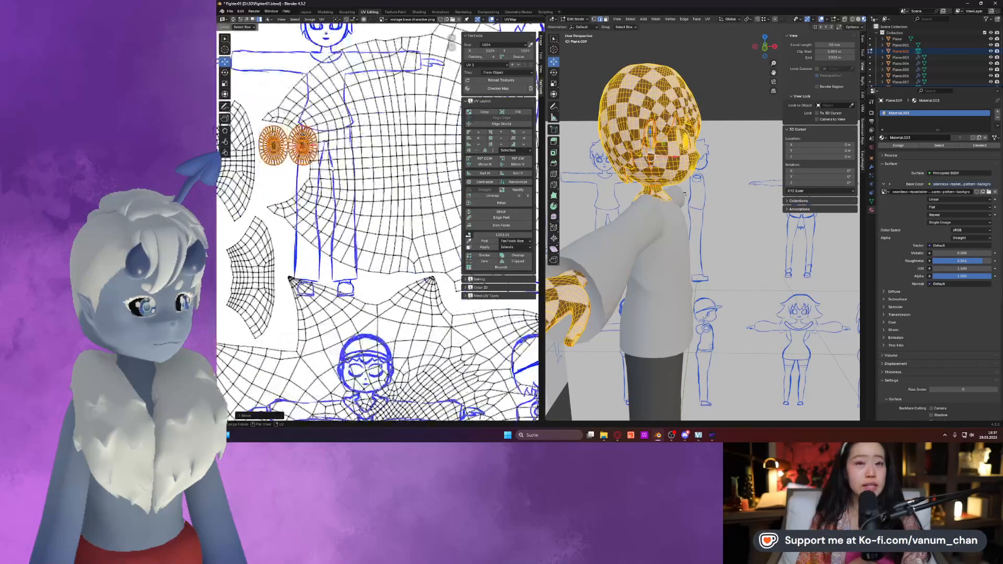
# Place one of the small round islands below the other inside the notch and rotate it to fit.
pyautogui.click(312, 147)
pyautogui.press('g')
pyautogui.click(309, 158)
pyautogui.press('r')
pyautogui.click(323, 177)
pyautogui.press('g')
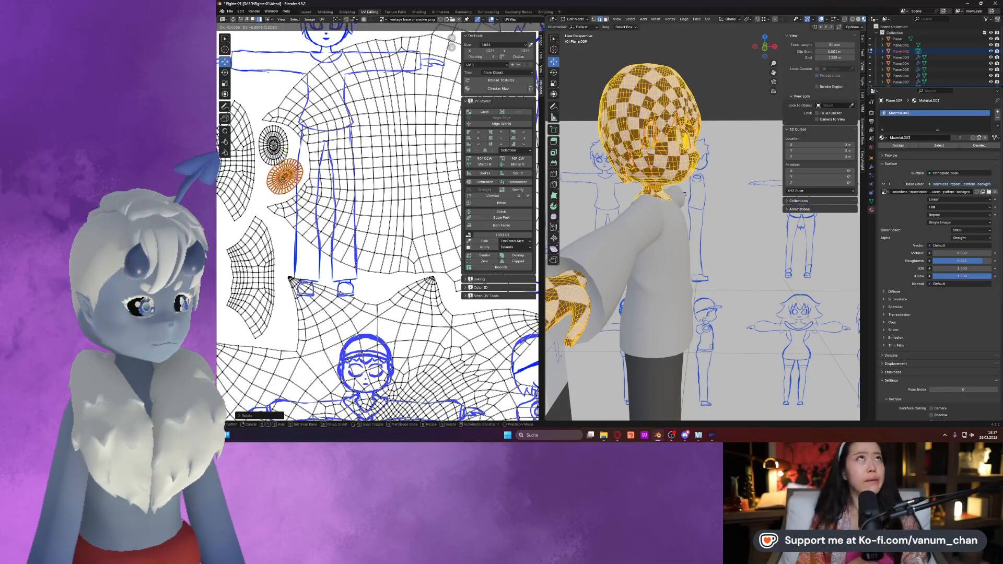
pyautogui.click(285, 180)
# Nudge the hand island beside the large rounded island slightly towards the ring-shaped island.
pyautogui.scroll(-3, 324, 183)
pyautogui.keyDown('shift'); pyautogui.moveTo(327, 183); pyautogui.dragTo(203, 160, button='middle'); pyautogui.keyUp('shift')
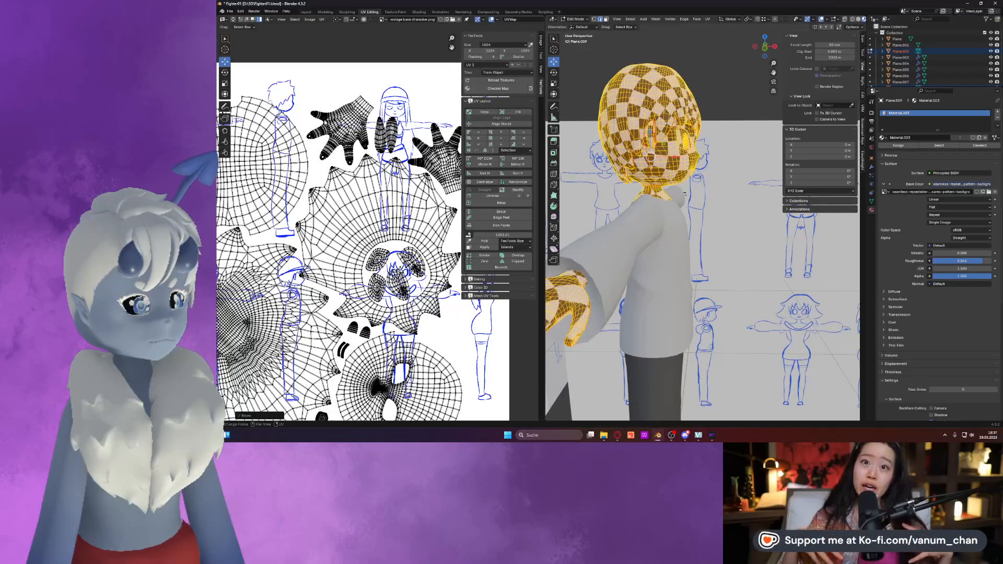
pyautogui.click(330, 125)
pyautogui.press('g')
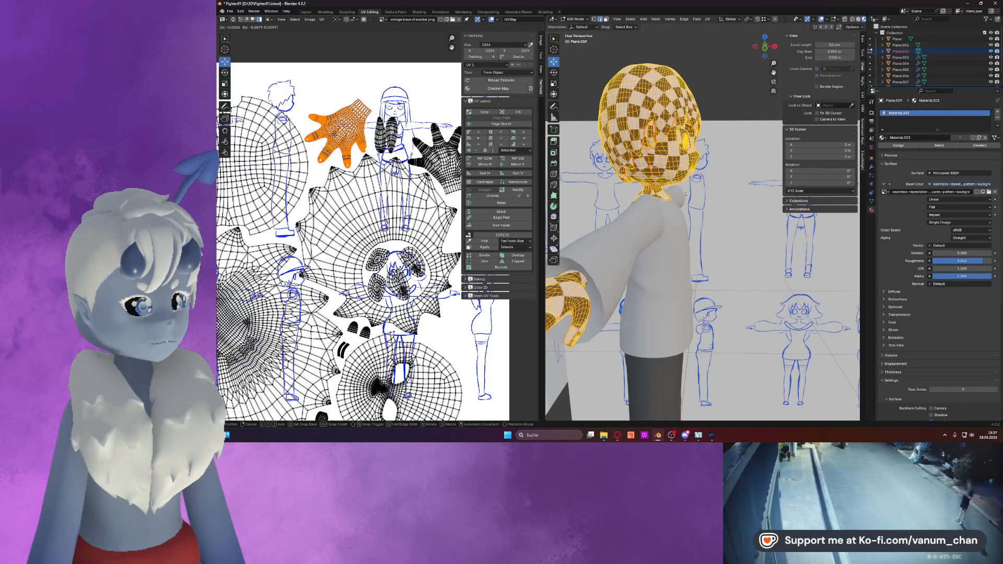
pyautogui.click(334, 135)
# Move the row of tiny islands into the gap between the large rounded and large spiky islands and rotate it slightly.
pyautogui.scroll(-3, 336, 131)
pyautogui.keyDown('shift'); pyautogui.moveTo(336, 130); pyautogui.dragTo(308, 124, button='middle'); pyautogui.keyUp('shift')
pyautogui.moveTo(390, 119); pyautogui.dragTo(428, 132)
pyautogui.press('g')
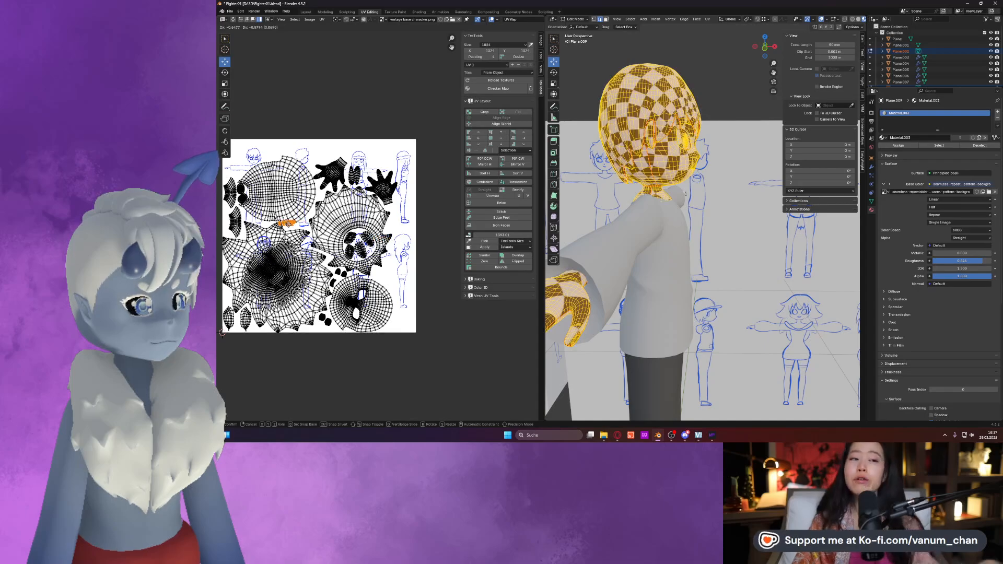
pyautogui.click(324, 227)
pyautogui.scroll(4, 324, 226)
pyautogui.keyDown('shift'); pyautogui.moveTo(325, 226); pyautogui.dragTo(498, 214, button='middle'); pyautogui.keyUp('shift')
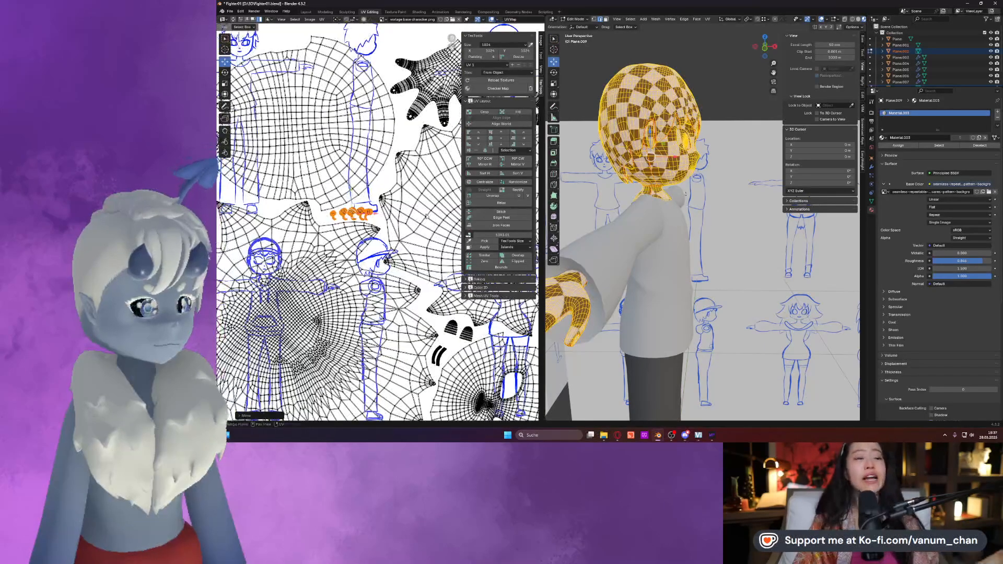
pyautogui.press('r')
pyautogui.click(401, 215)
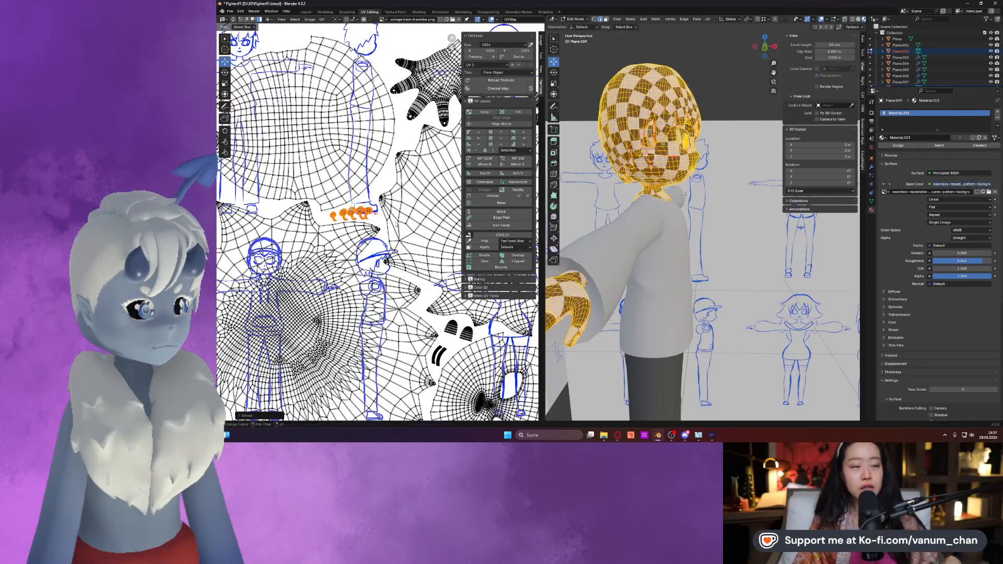
# Select all UV islands and scale them up together with the Transform tool to fill the image square.
pyautogui.scroll(-5, 387, 225)
pyautogui.moveTo(384, 197); pyautogui.dragTo(355, 188, button='middle')
pyautogui.press('a')
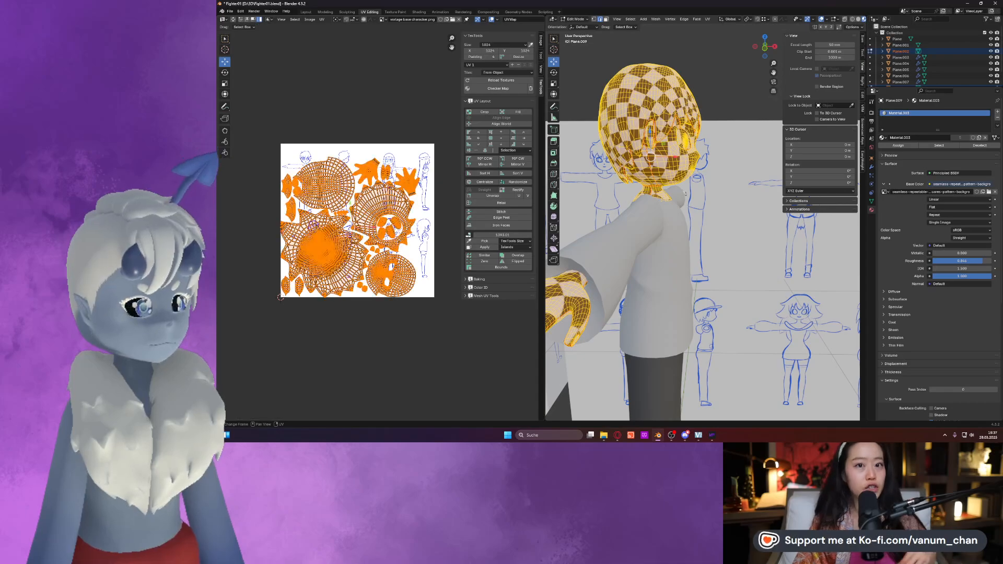
pyautogui.click(224, 94)
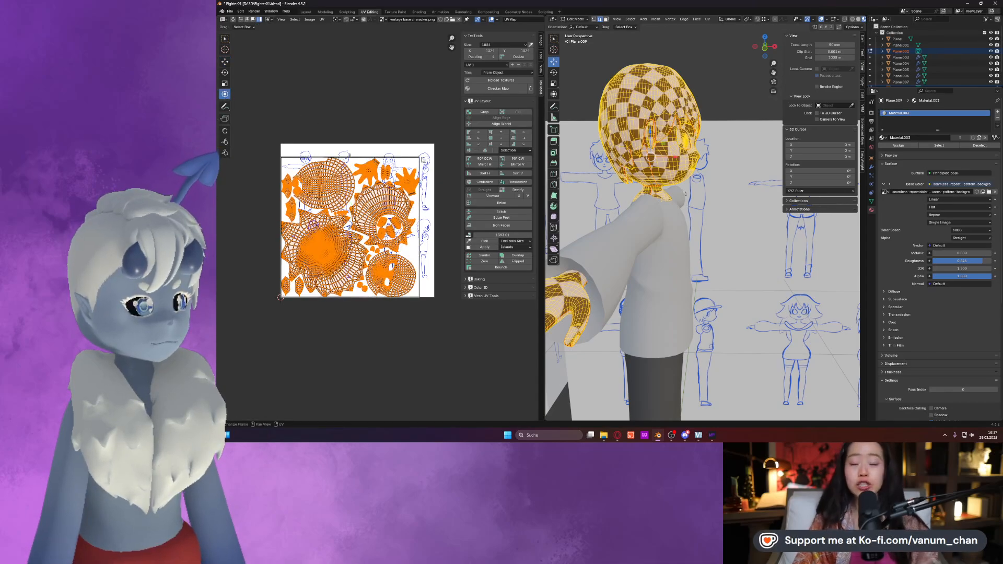
pyautogui.moveTo(419, 156); pyautogui.dragTo(433, 146)
pyautogui.scroll(1, 393, 236)
pyautogui.moveTo(393, 237); pyautogui.dragTo(423, 260, button='middle')
pyautogui.scroll(1, 378, 240)
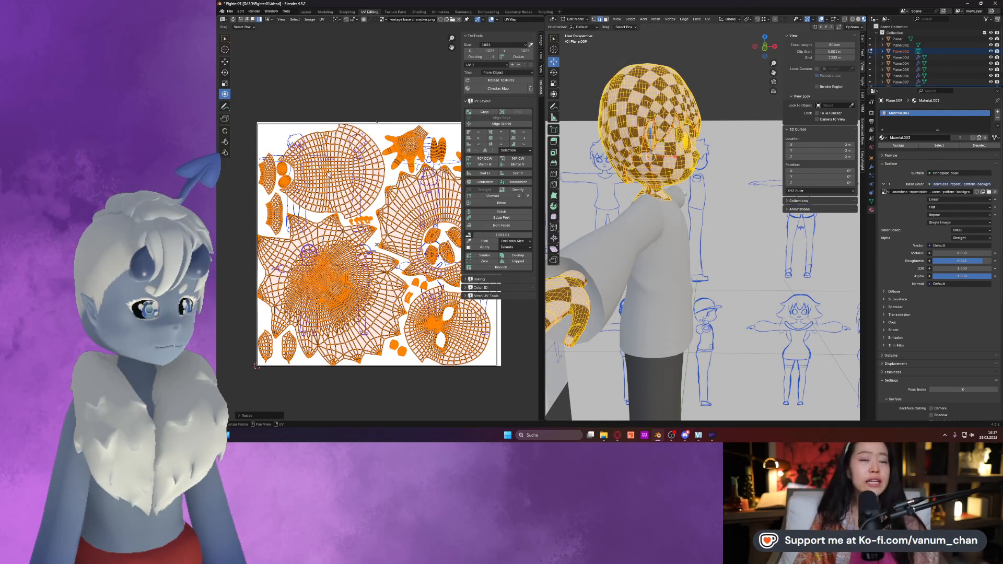
# Try to rescale and shift the large round island near the upper edge of the UV space.
pyautogui.click(350, 178)
pyautogui.press('s')
pyautogui.click(349, 179)
pyautogui.moveTo(338, 171); pyautogui.dragTo(336, 172)
pyautogui.hotkey('ctrl', 'z')
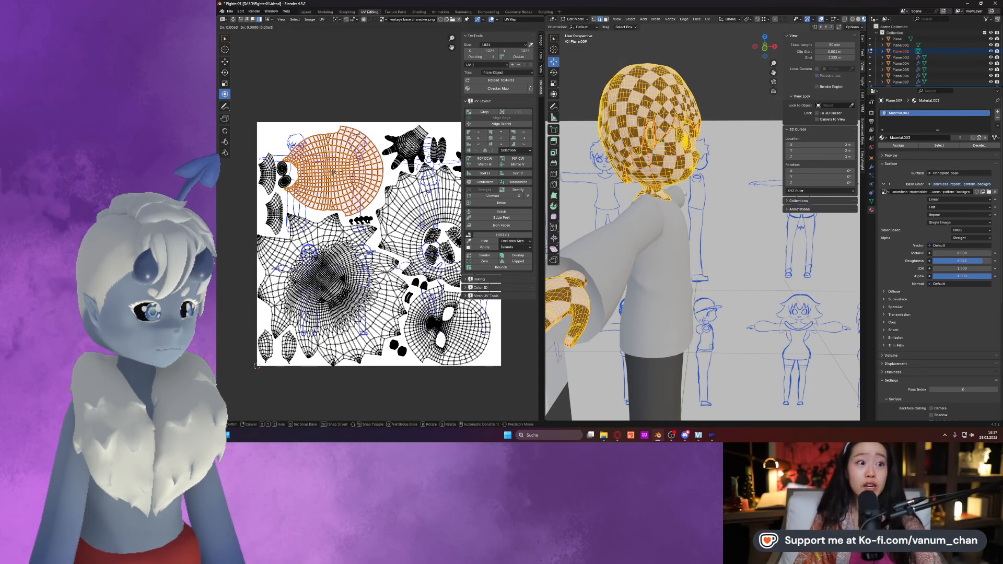
# Move the two small round islands into the empty upper-left corner of the UV space and scale them to fit.
pyautogui.click(282, 168)
pyautogui.moveTo(282, 167); pyautogui.dragTo(280, 145)
pyautogui.click(285, 181)
pyautogui.moveTo(284, 182); pyautogui.dragTo(268, 141)
pyautogui.keyDown('shift'); pyautogui.click(279, 146); pyautogui.keyUp('shift')
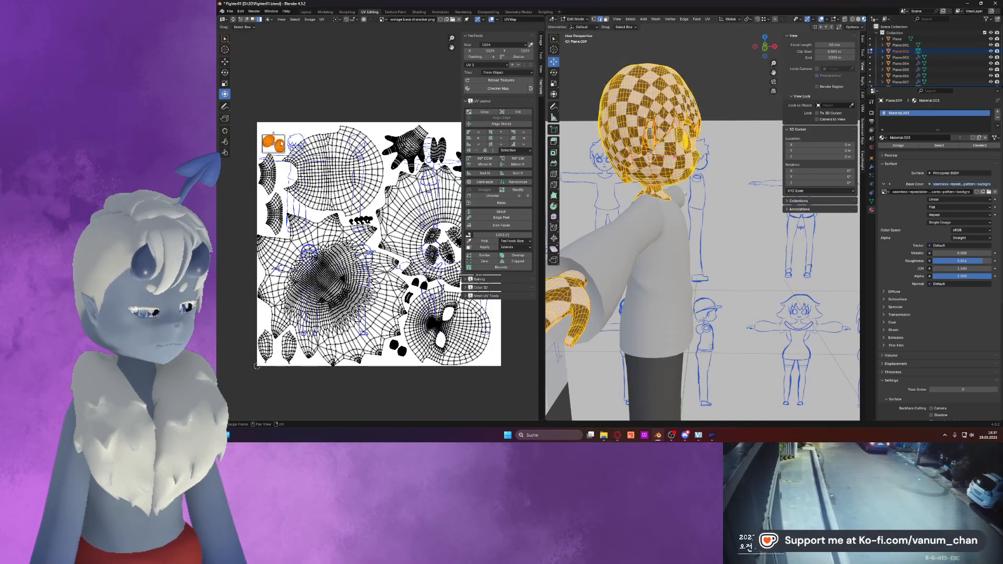
pyautogui.press('s')
pyautogui.click(286, 134)
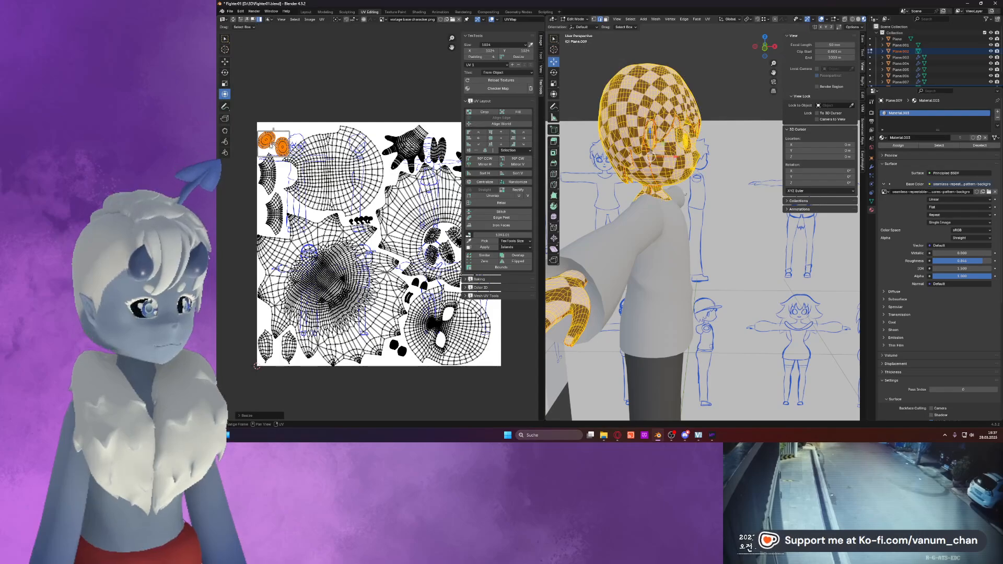
# Clear the island selection, return to Object Mode and save the file.
pyautogui.press('Tab')
pyautogui.press('Tab')
pyautogui.click(440, 171)
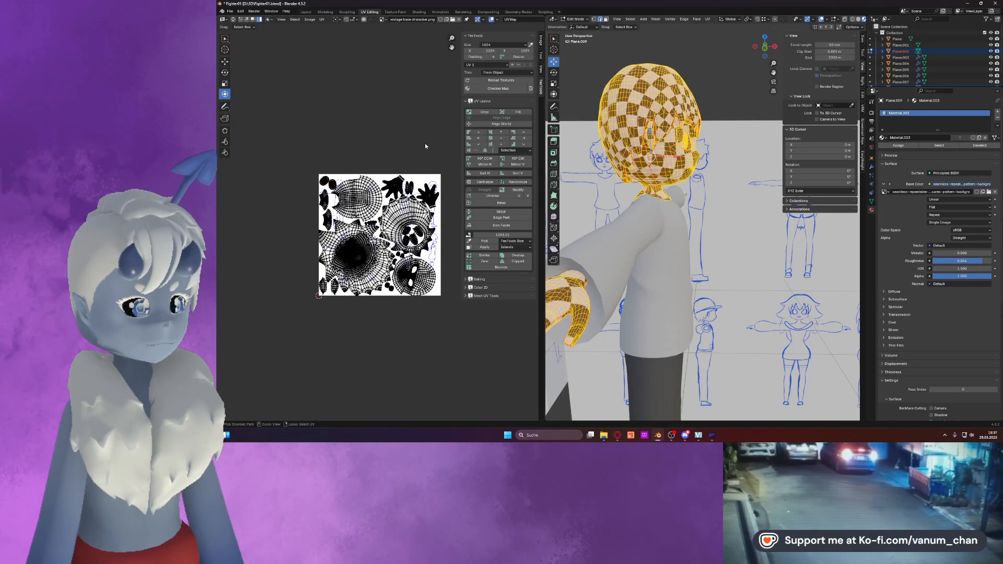
pyautogui.hotkey('ctrl', 's')
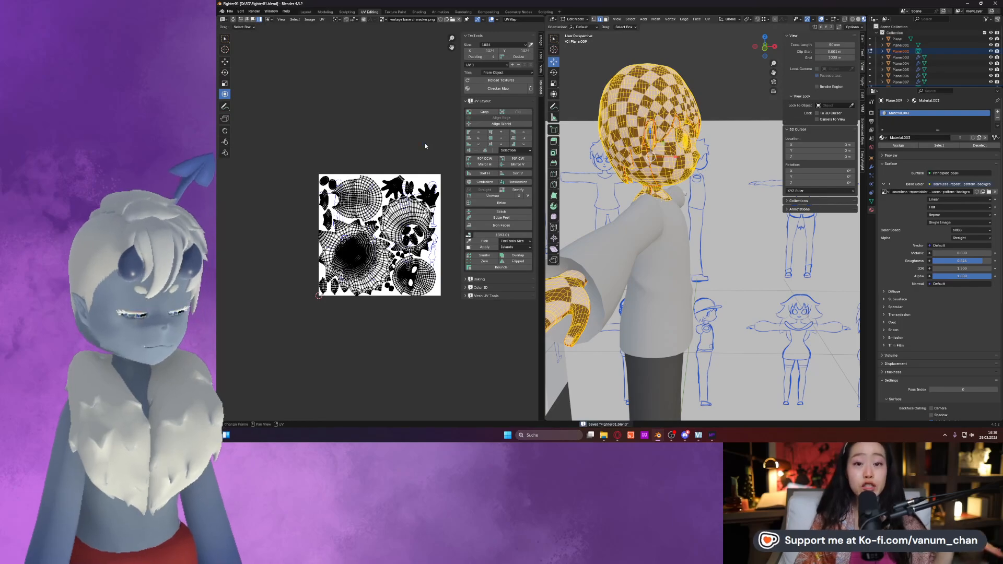
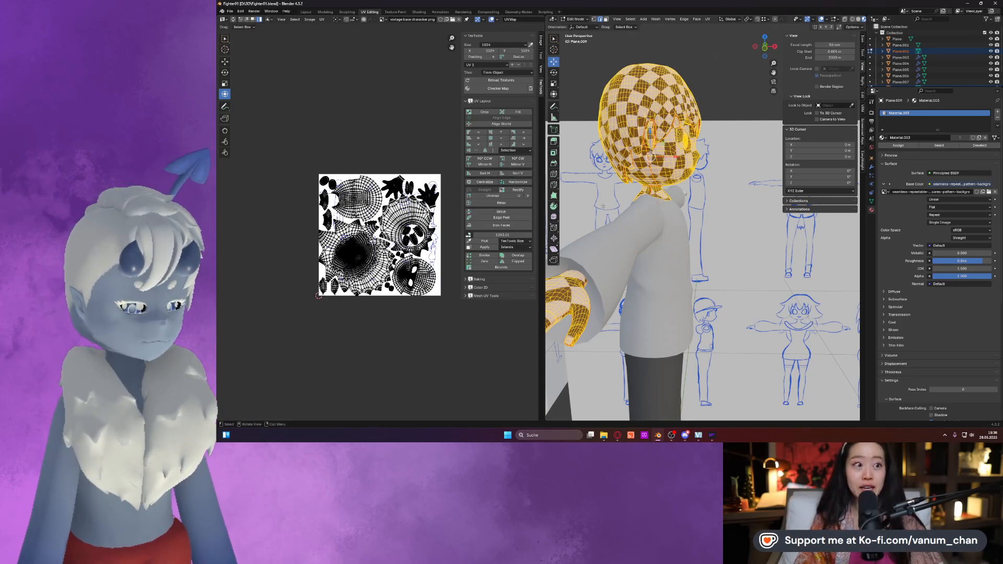
pyautogui.press('Tab')
pyautogui.moveTo(603, 207); pyautogui.dragTo(588, 232, button='middle')
pyautogui.hotkey('ctrl', 's')
# Select the shirt and examine its mesh in Edit Mode.
pyautogui.moveTo(637, 200); pyautogui.dragTo(714, 312, button='middle')
pyautogui.click(717, 235)
pyautogui.moveTo(715, 231); pyautogui.dragTo(691, 356, button='middle')
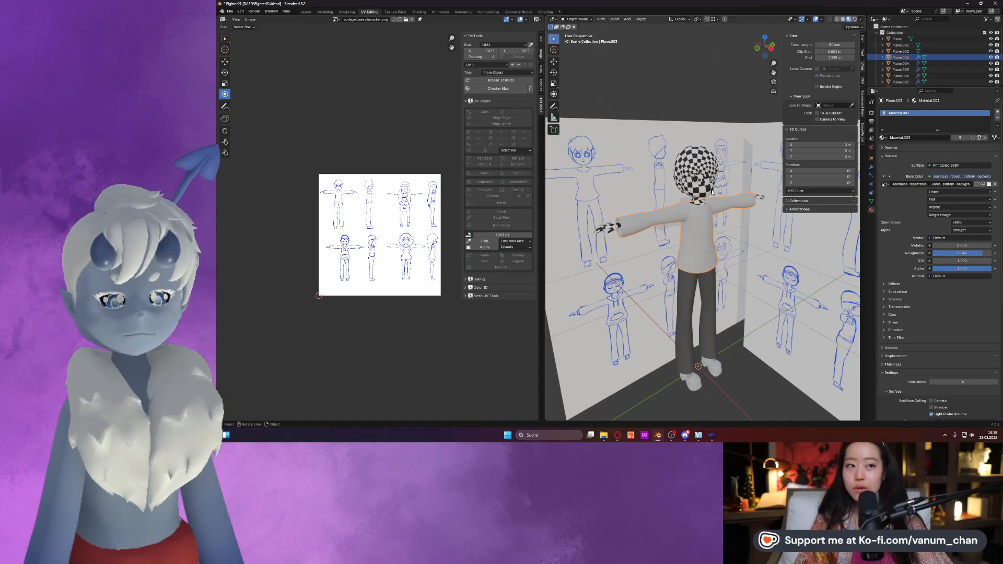
pyautogui.press('Tab')
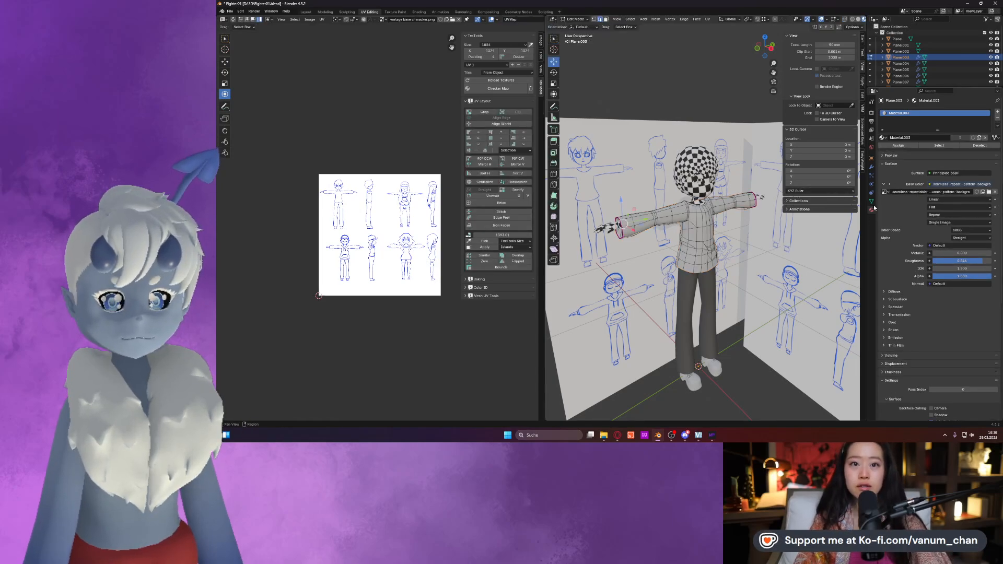
pyautogui.press('Tab')
# Apply the remaining modifier on the hands.
pyautogui.click(614, 228)
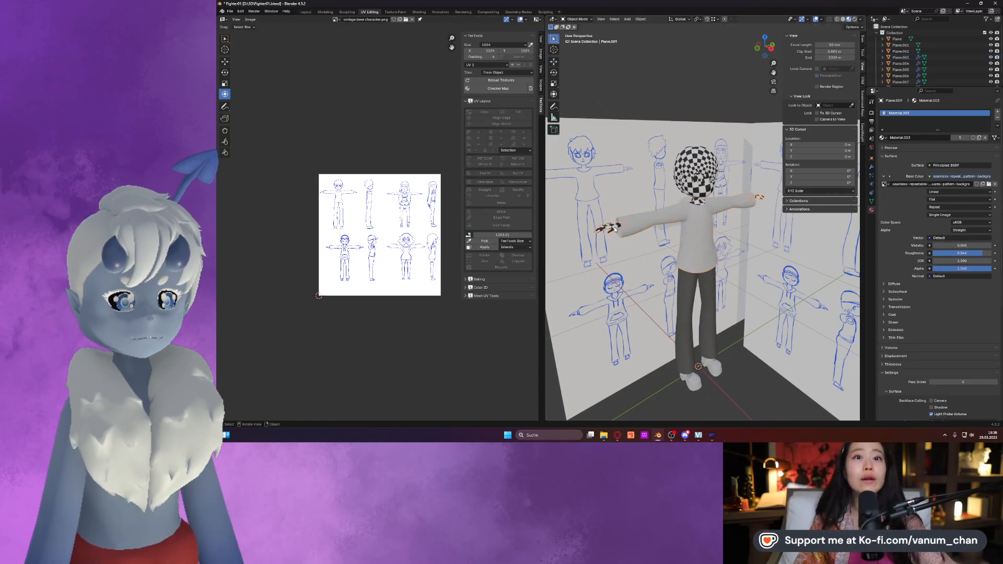
pyautogui.click(870, 202)
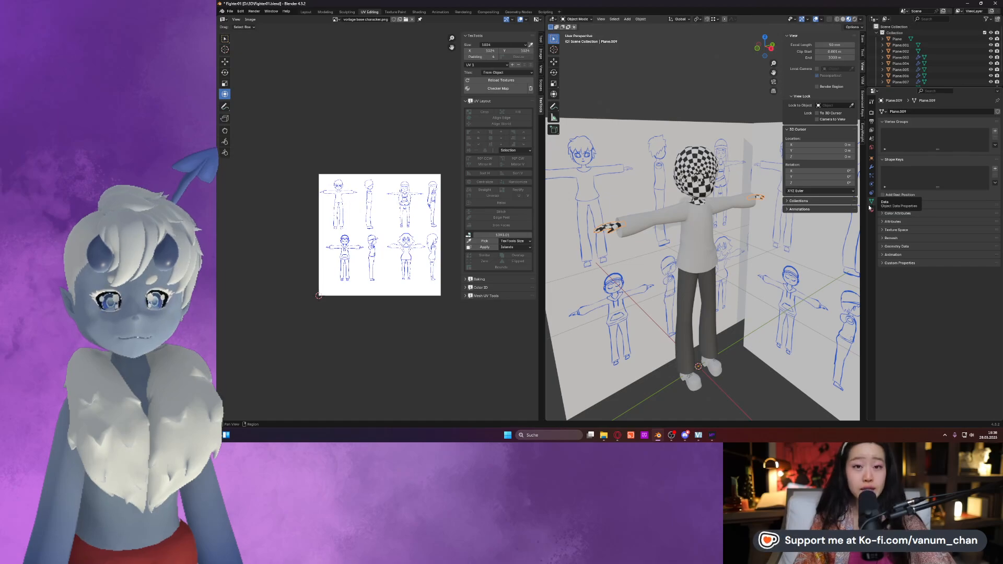
pyautogui.click(872, 184)
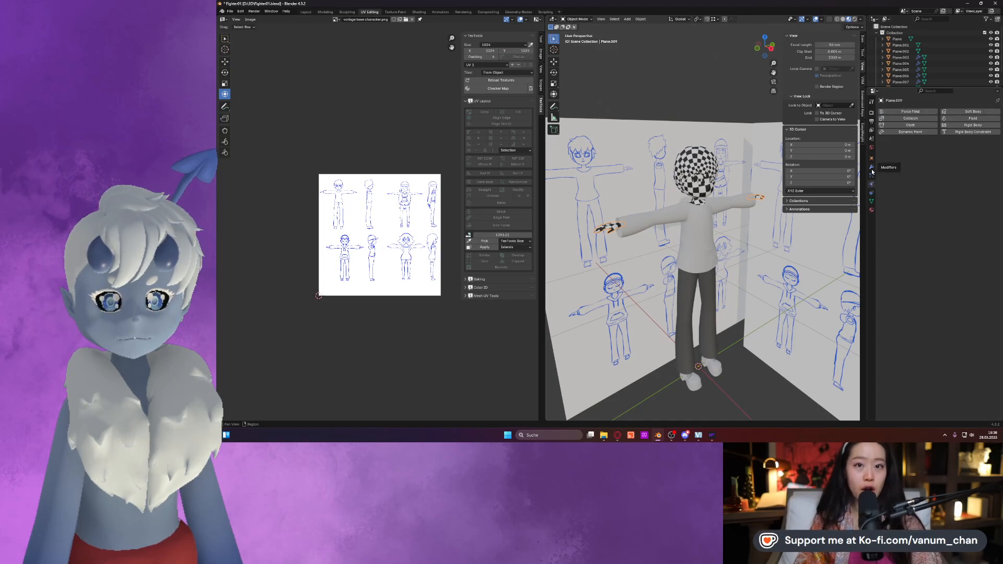
pyautogui.click(872, 170)
pyautogui.click(871, 210)
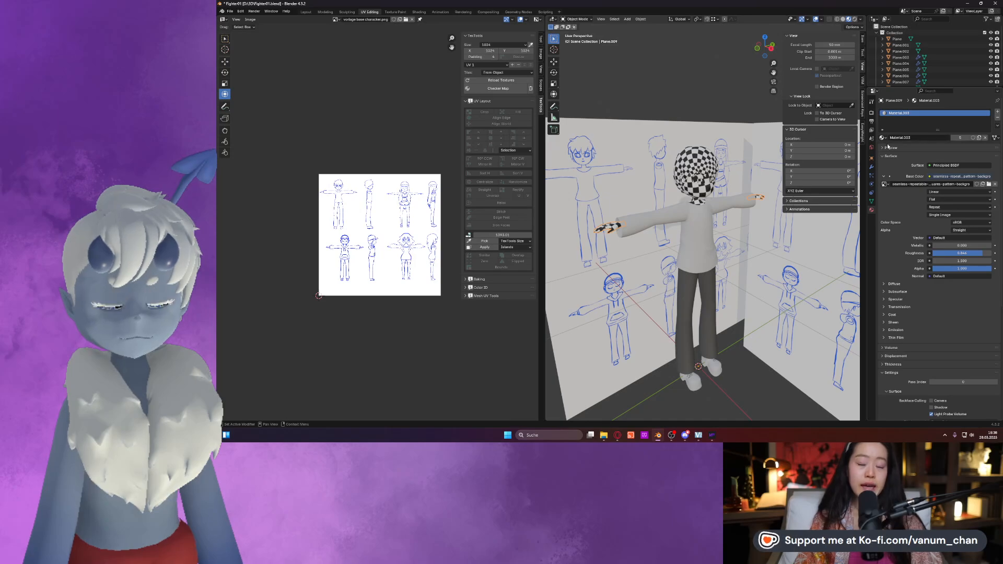
pyautogui.click(872, 168)
pyautogui.click(983, 121)
pyautogui.click(960, 127)
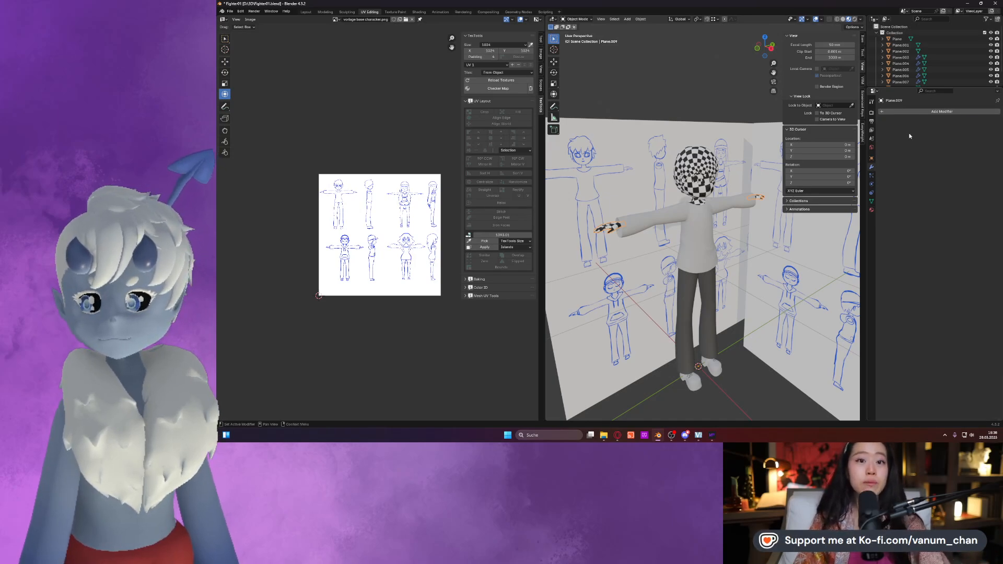
# Replace the checker material on the head with Material.002.
pyautogui.click(708, 168)
pyautogui.click(704, 192)
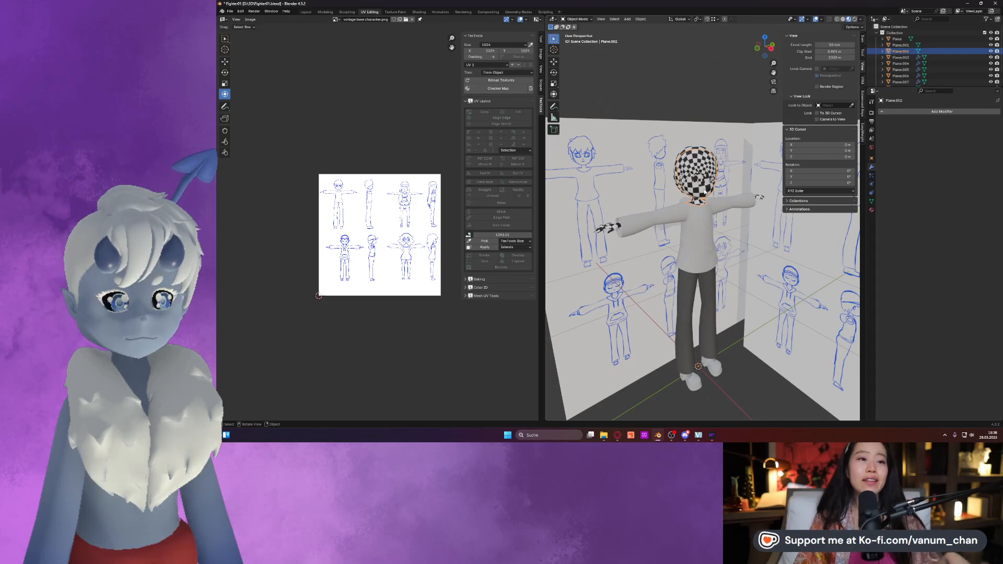
pyautogui.click(872, 210)
pyautogui.click(882, 137)
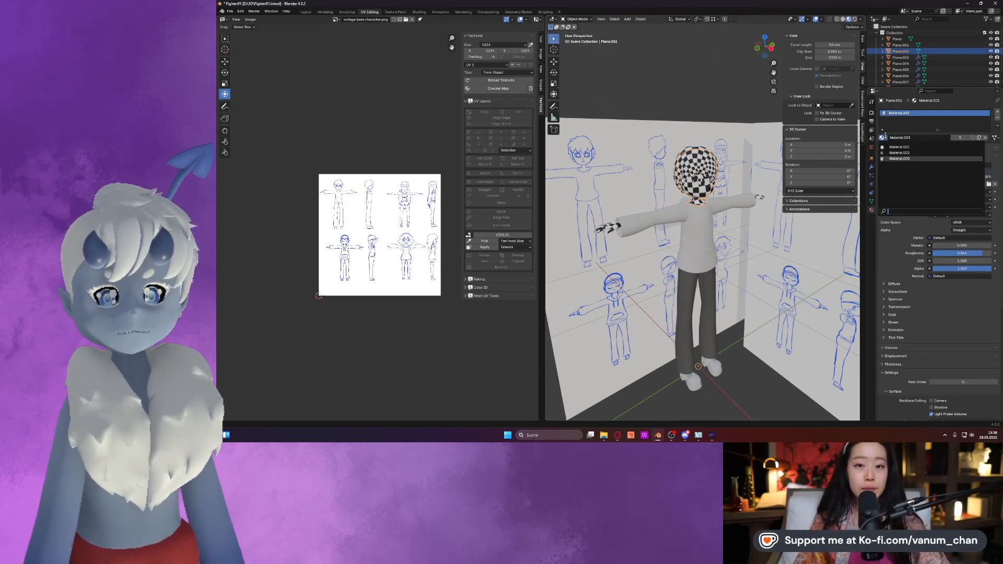
pyautogui.click(900, 153)
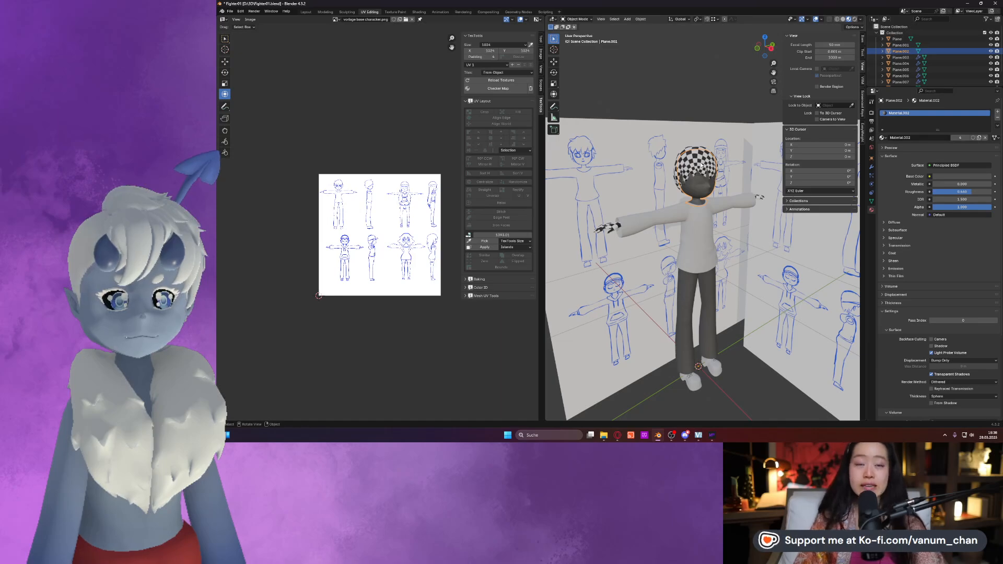
# Assign Material.002 to the hair and the hands in place of the checker material.
pyautogui.click(700, 165)
pyautogui.click(883, 150)
pyautogui.click(900, 165)
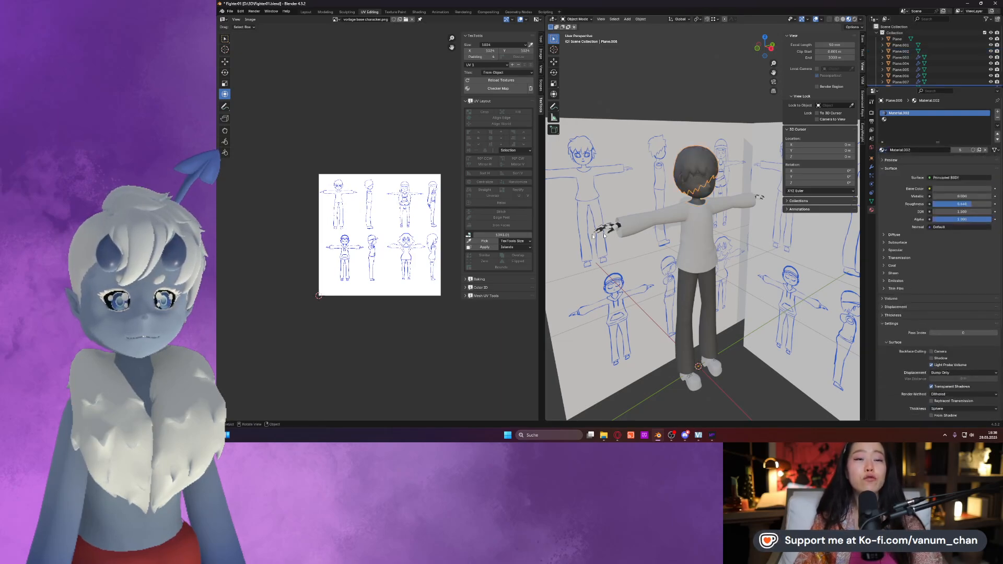
pyautogui.click(602, 228)
pyautogui.click(884, 137)
pyautogui.click(900, 156)
# Apply the Subdivision modifier on the shirt in Object Mode.
pyautogui.scroll(3, 714, 253)
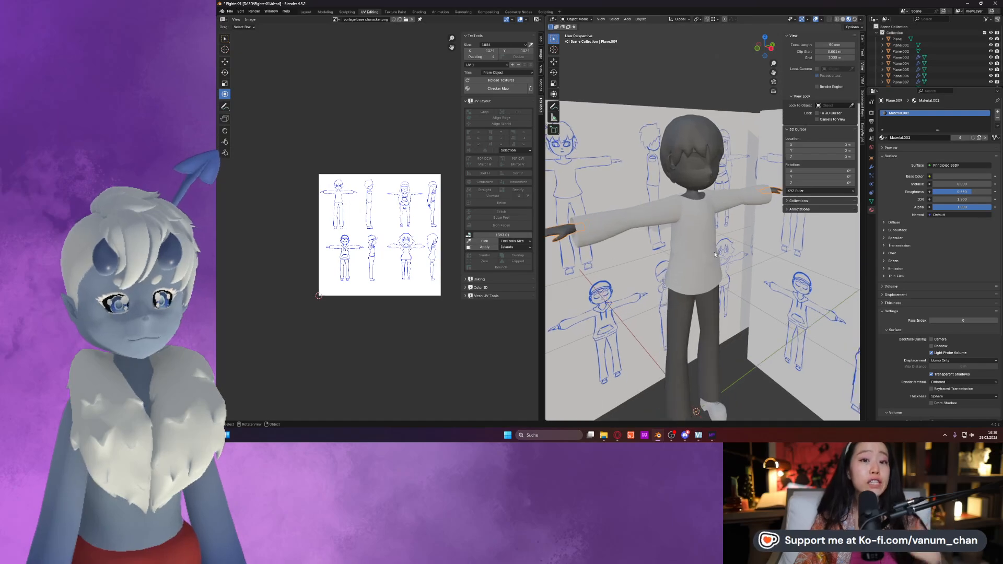
pyautogui.click(706, 249)
pyautogui.press('Tab')
pyautogui.scroll(2, 687, 248)
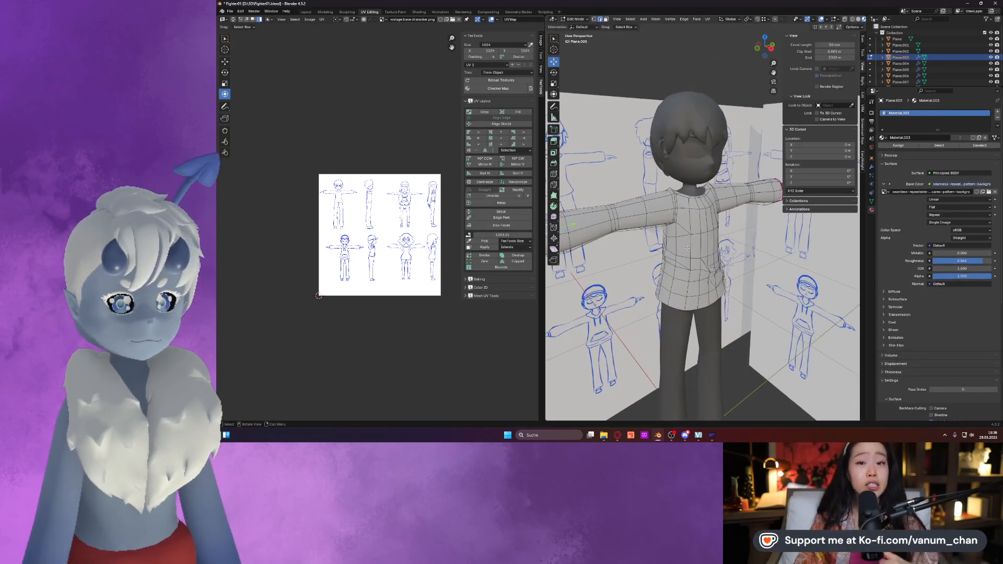
pyautogui.click(871, 166)
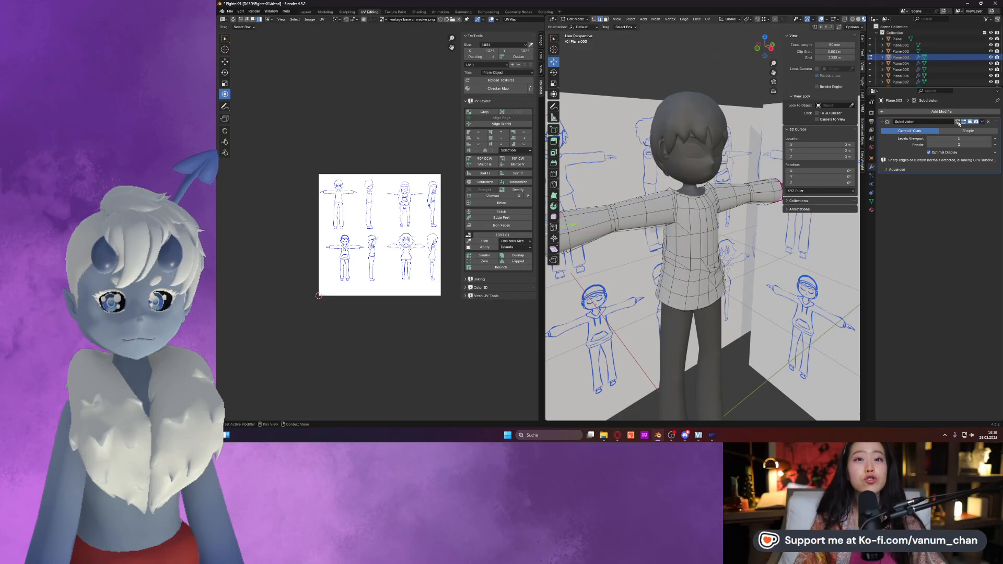
pyautogui.press('Tab')
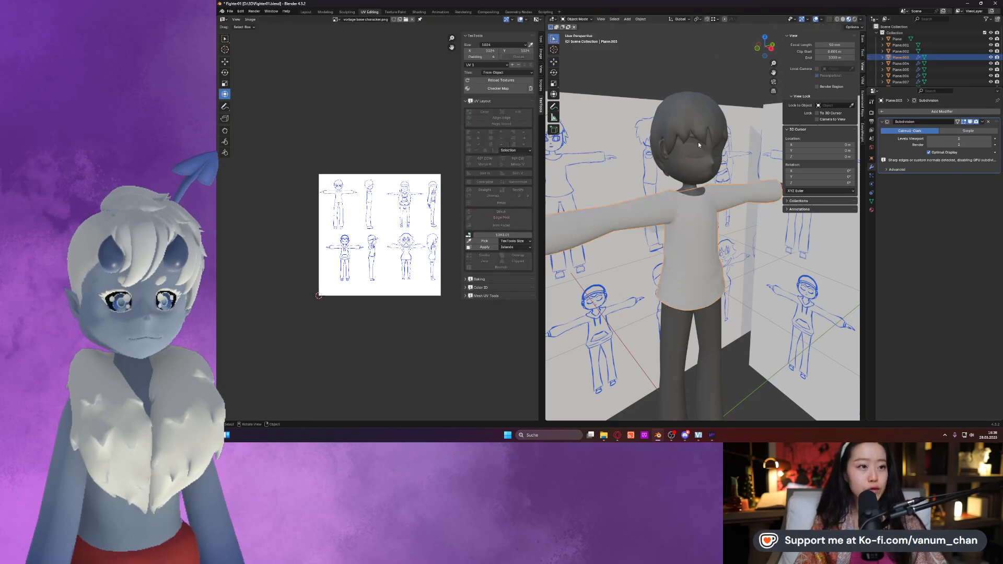
pyautogui.click(982, 122)
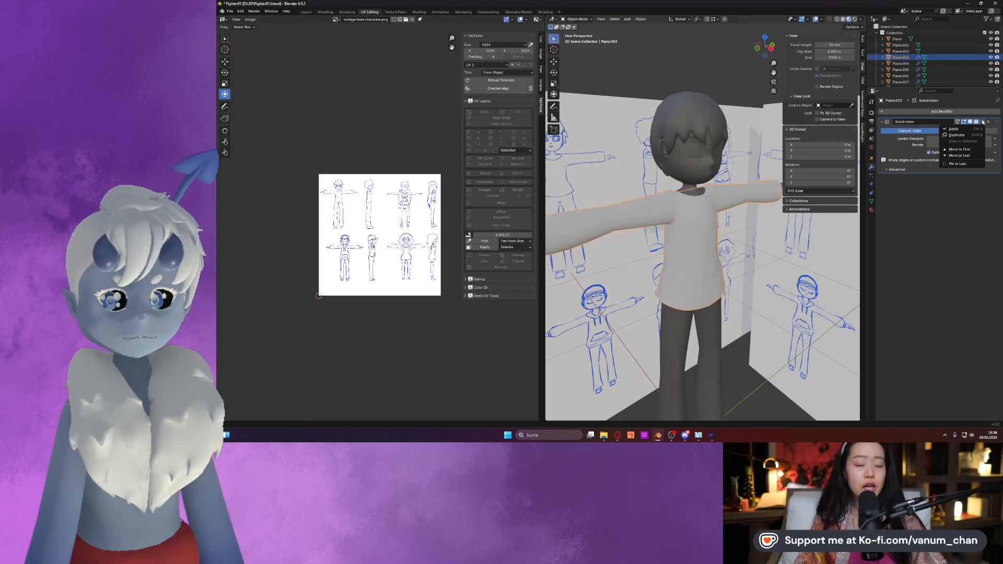
pyautogui.click(955, 129)
# Open the trousers mesh for editing, show it through the shirt and examine the waist along the mirror line.
pyautogui.keyDown('shift'); pyautogui.moveTo(697, 274); pyautogui.dragTo(711, 215, button='middle'); pyautogui.keyUp('shift')
pyautogui.click(706, 267)
pyautogui.press('Tab')
pyautogui.moveTo(643, 214); pyautogui.dragTo(786, 214, button='middle')
pyautogui.scroll(-3, 732, 162)
pyautogui.click(765, 46)
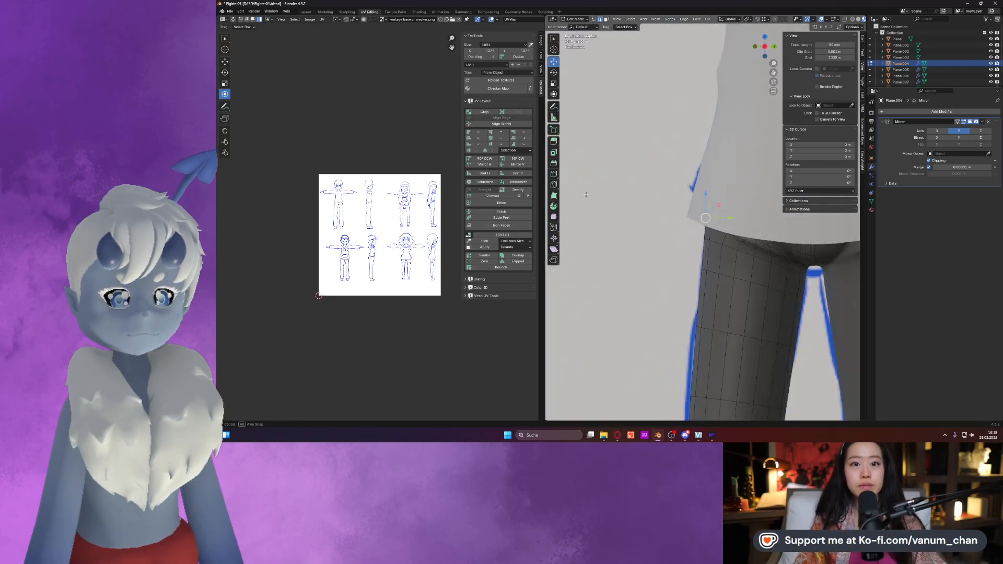
pyautogui.click(845, 20)
pyautogui.keyDown('shift'); pyautogui.moveTo(776, 207); pyautogui.dragTo(666, 204, button='middle'); pyautogui.keyUp('shift')
pyautogui.scroll(2, 702, 178)
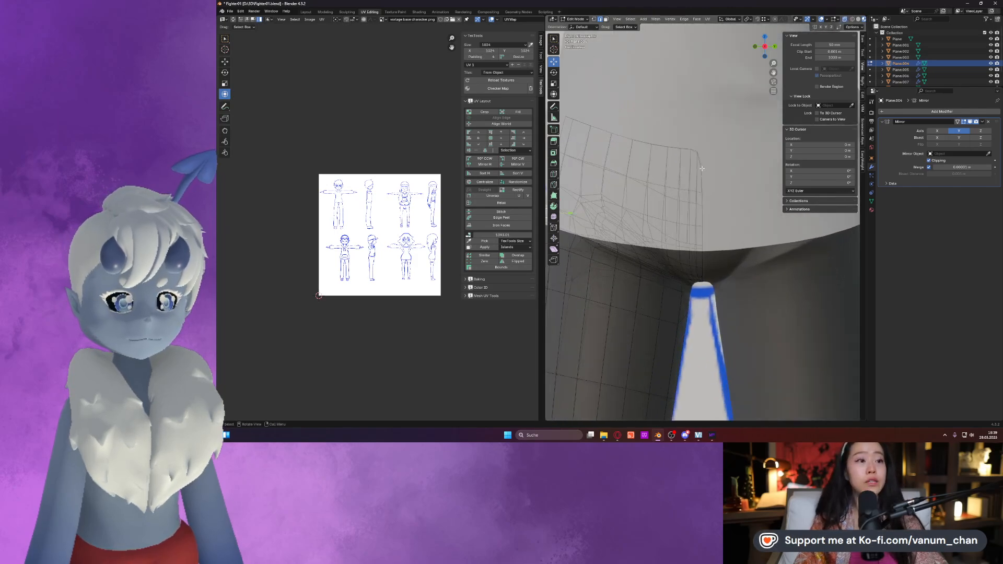
pyautogui.moveTo(703, 170); pyautogui.dragTo(703, 174, button='middle')
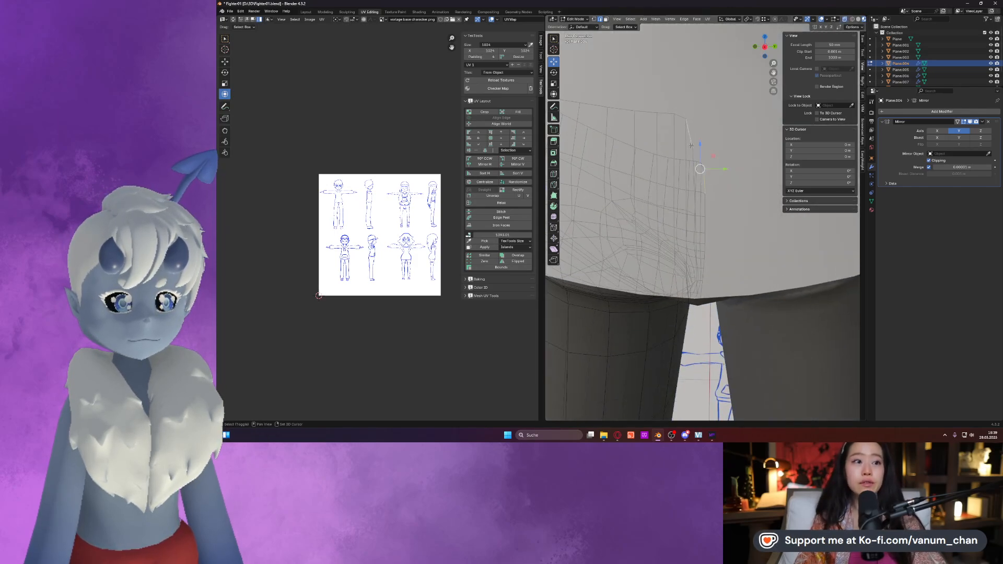
# Check the waistband vertices nearest the trousers' mirror line in vertex selection mode and the right orthographic view, and return to Object Mode.
pyautogui.press('1')
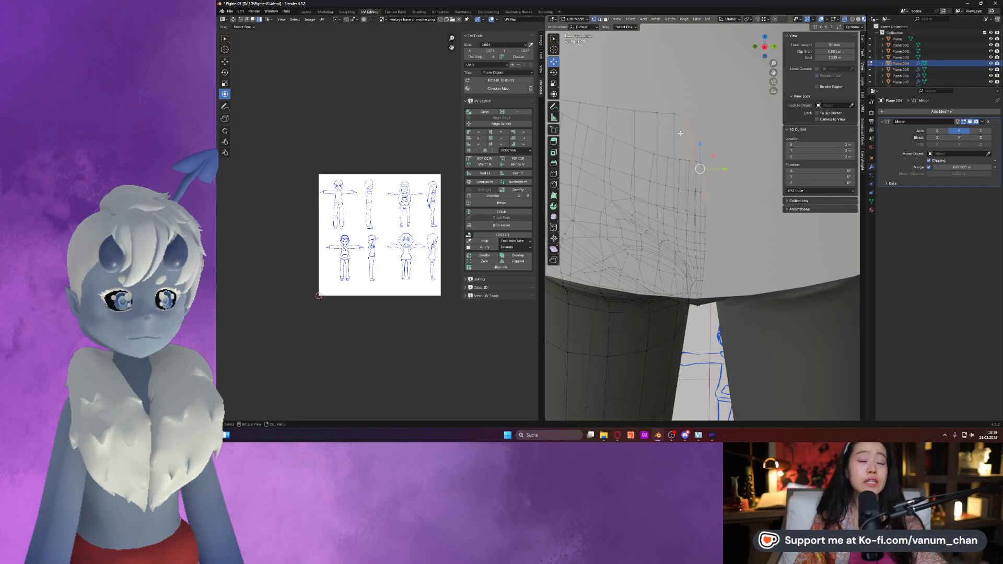
pyautogui.moveTo(714, 163); pyautogui.dragTo(706, 124)
pyautogui.click(695, 123)
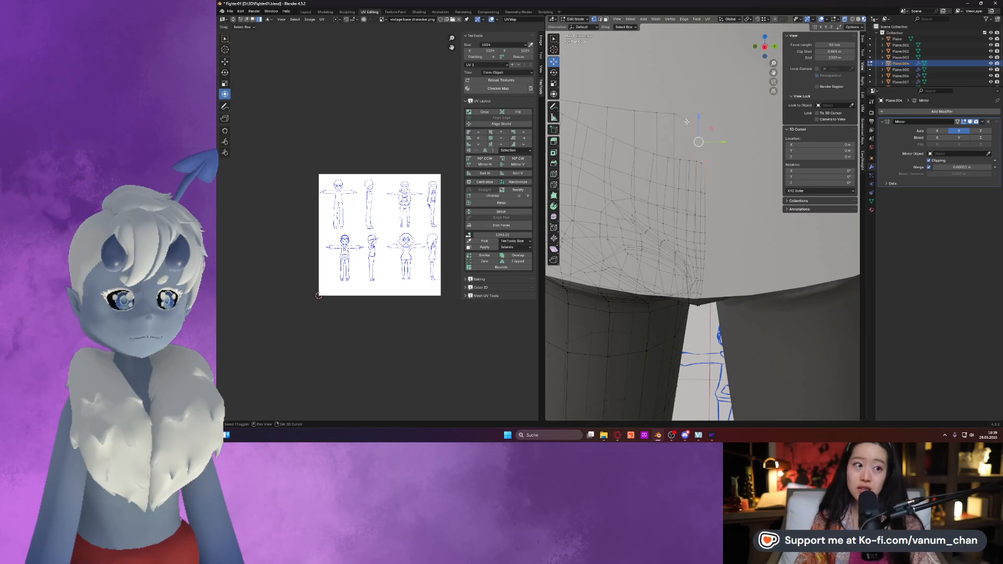
pyautogui.press('KP_3')
pyautogui.scroll(2, 708, 131)
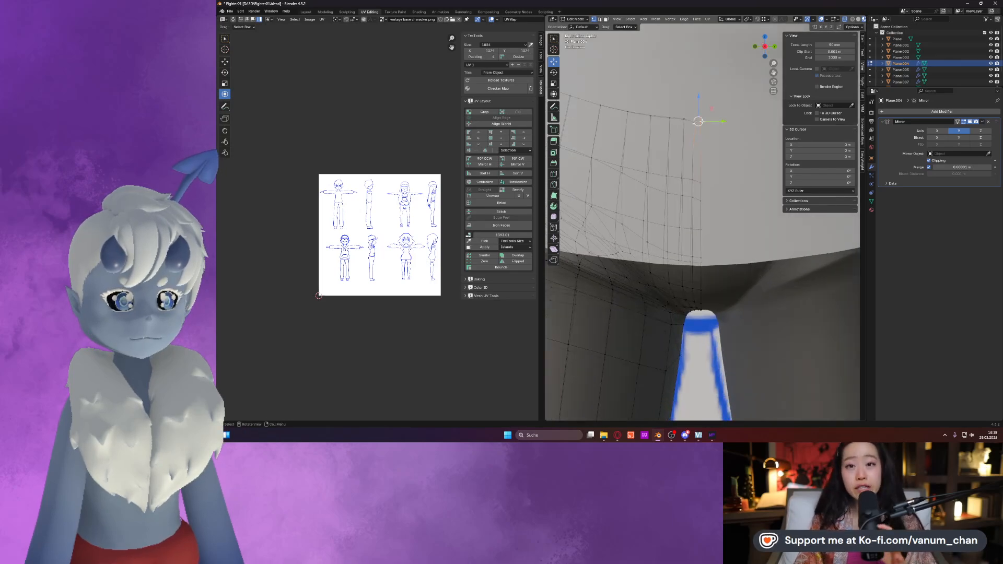
pyautogui.moveTo(695, 109); pyautogui.dragTo(701, 106)
pyautogui.click(701, 117)
pyautogui.click(694, 122)
pyautogui.click(701, 121)
pyautogui.keyDown('shift'); pyautogui.click(695, 122); pyautogui.keyUp('shift')
pyautogui.click(701, 120)
pyautogui.scroll(-6, 698, 164)
pyautogui.scroll(-4, 698, 164)
pyautogui.press('Tab')
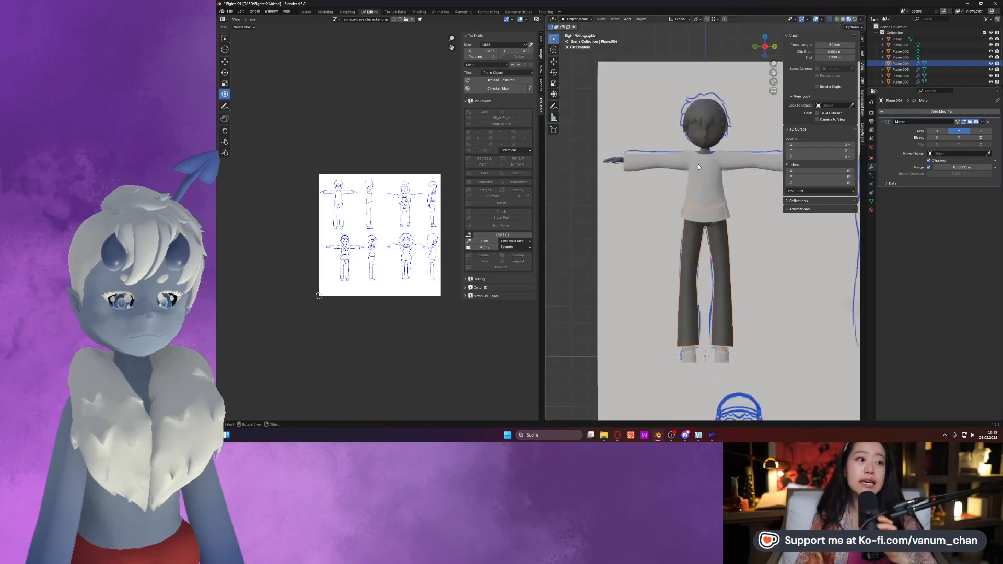
# Apply the Subdivision modifier on the shoes, keeping their Mirror modifier.
pyautogui.click(690, 339)
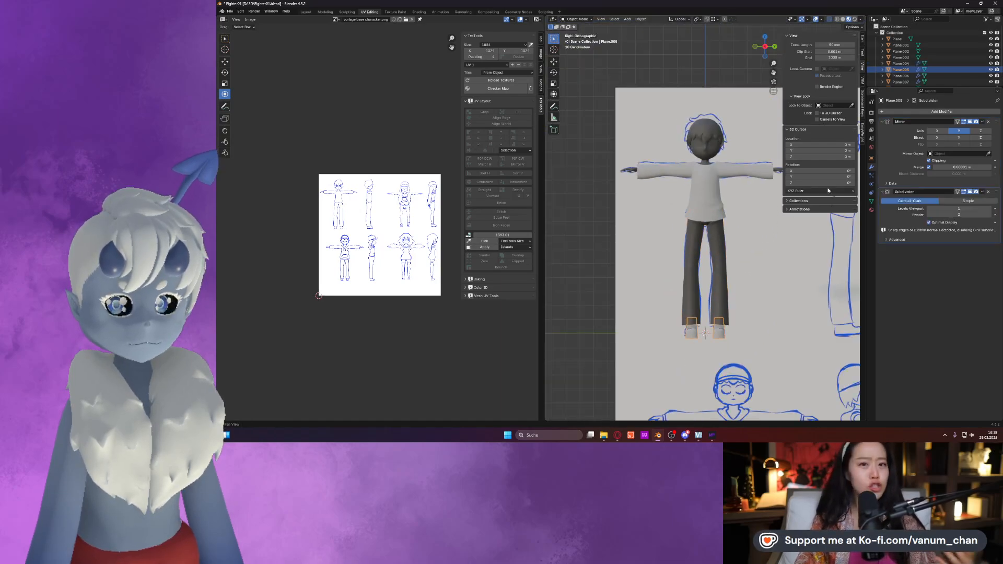
pyautogui.click(982, 192)
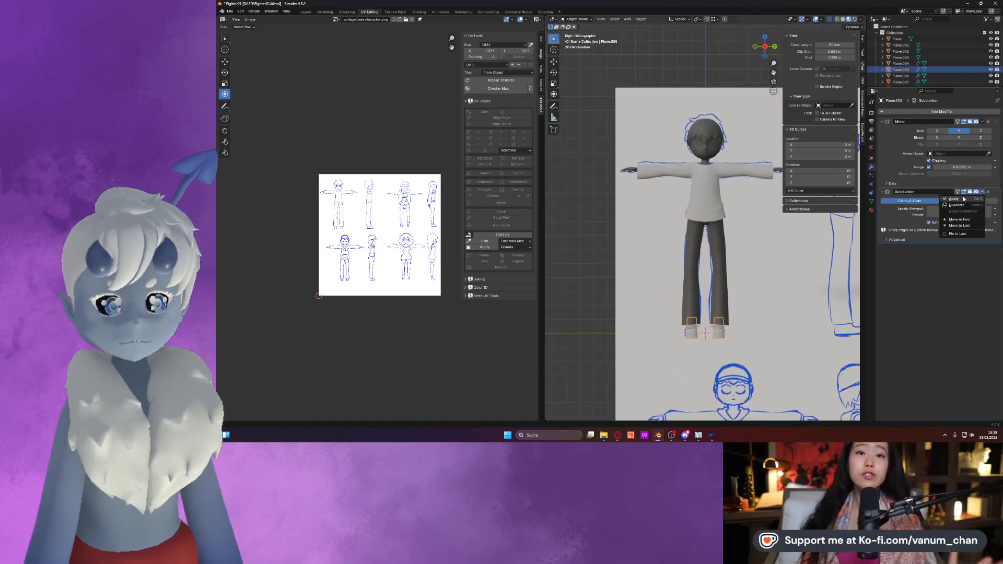
pyautogui.click(962, 199)
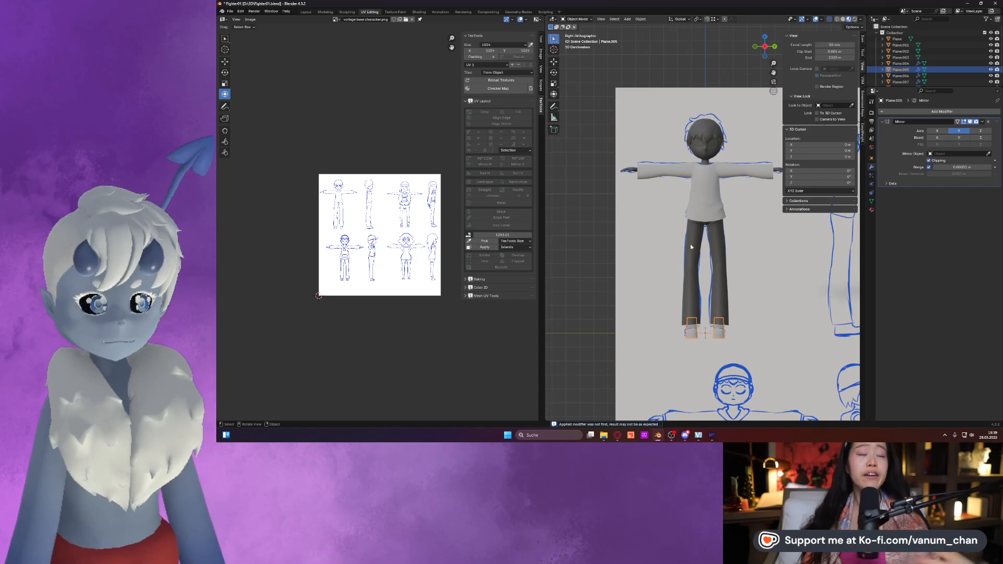
# Open the shirt mesh for editing in edge selection mode and remove the edge crease from all of its edges.
pyautogui.scroll(2, 698, 199)
pyautogui.click(696, 196)
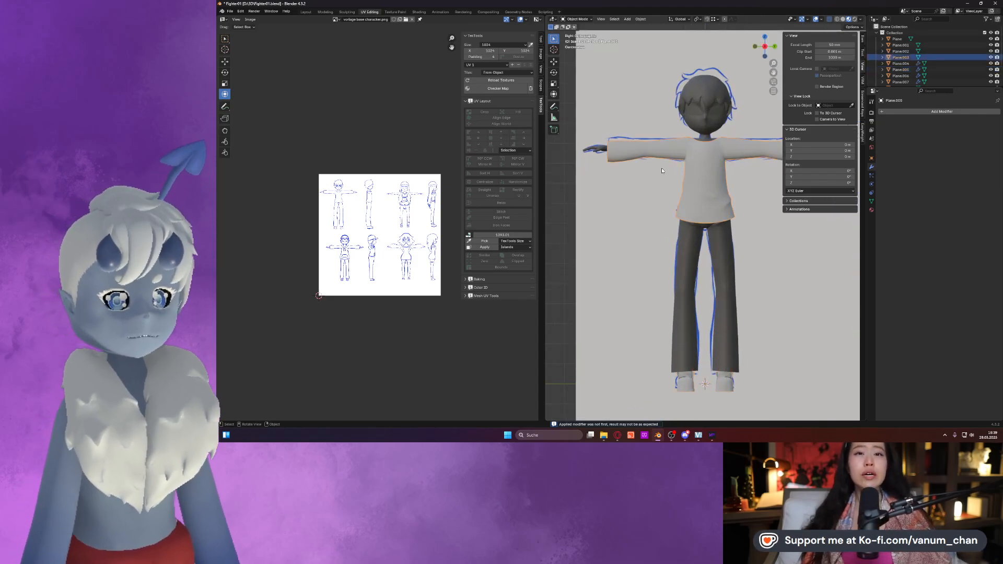
pyautogui.press('Tab')
pyautogui.scroll(2, 662, 153)
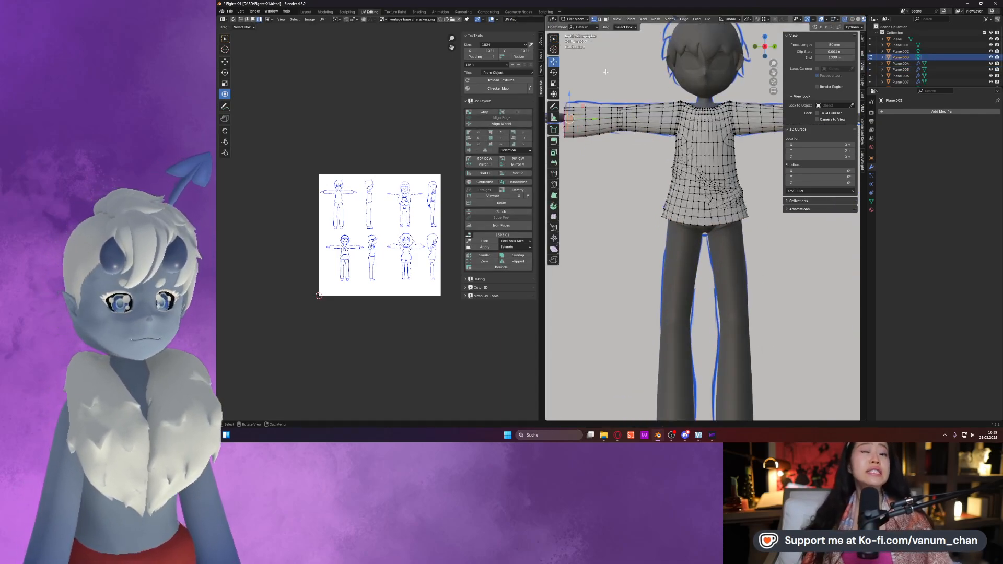
pyautogui.moveTo(601, 33); pyautogui.dragTo(574, 102, button='middle')
pyautogui.click(600, 19)
pyautogui.moveTo(583, 101); pyautogui.dragTo(613, 131, button='middle')
pyautogui.press('a')
pyautogui.rightClick(612, 131)
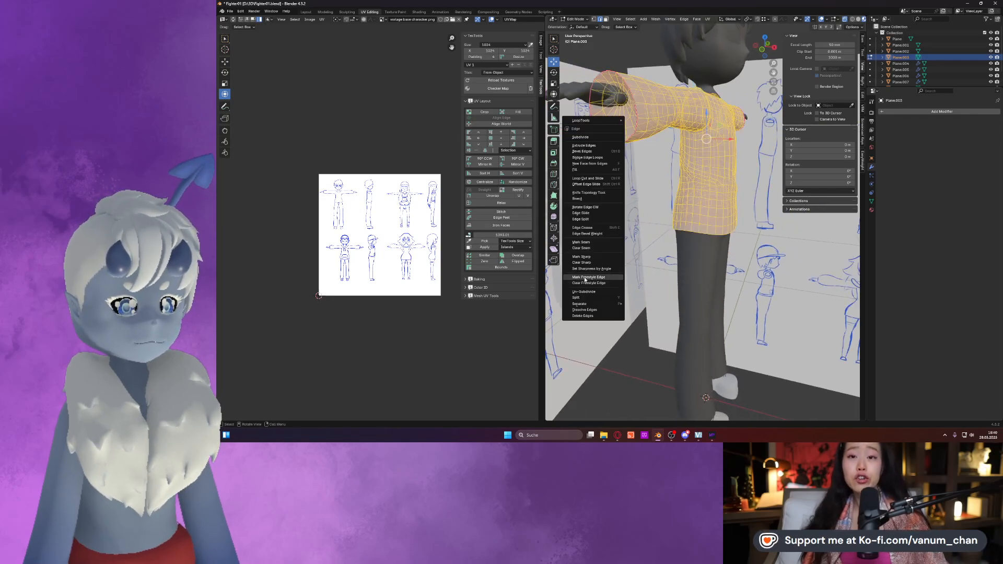
pyautogui.click(582, 228)
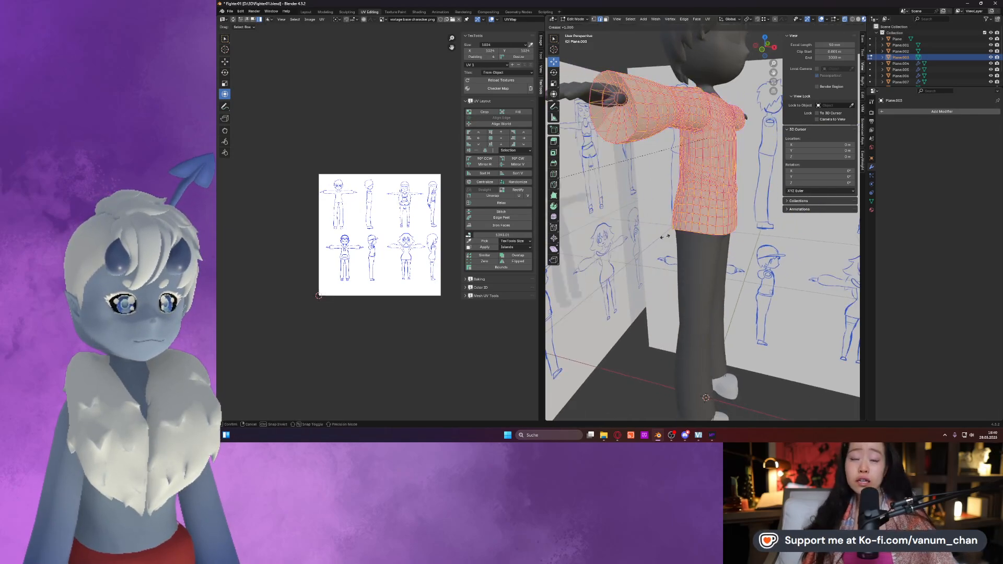
pyautogui.click(665, 236)
pyautogui.moveTo(645, 414); pyautogui.dragTo(588, 413)
# Select the edge loops around both sleeve cuffs of the shirt and mark them sharp.
pyautogui.keyDown('alt'); pyautogui.click(636, 132); pyautogui.keyUp('alt')
pyautogui.moveTo(726, 152); pyautogui.dragTo(606, 144, button='middle')
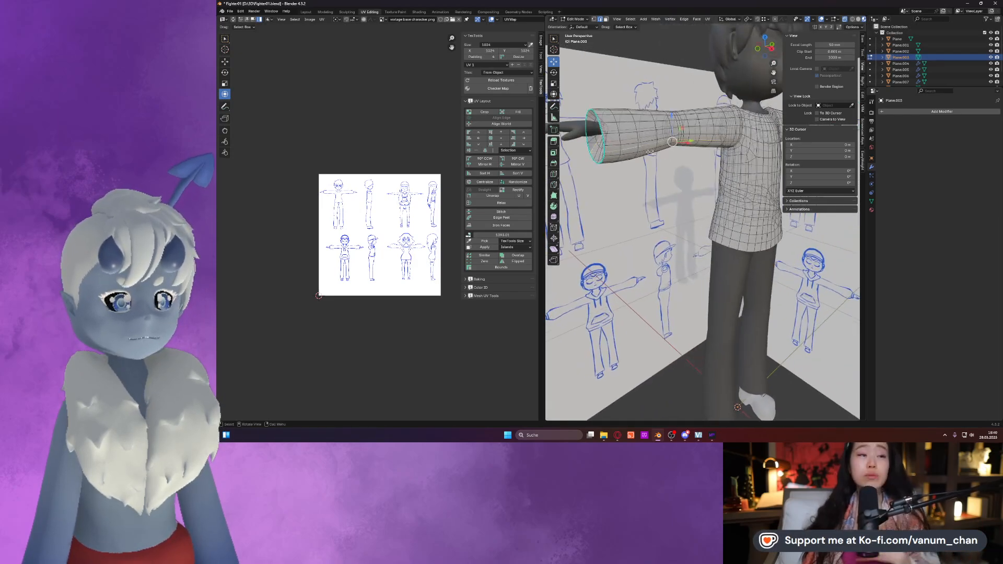
pyautogui.keyDown('alt'); pyautogui.click(604, 143); pyautogui.keyUp('alt')
pyautogui.keyDown('alt'); pyautogui.click(598, 120); pyautogui.keyUp('alt')
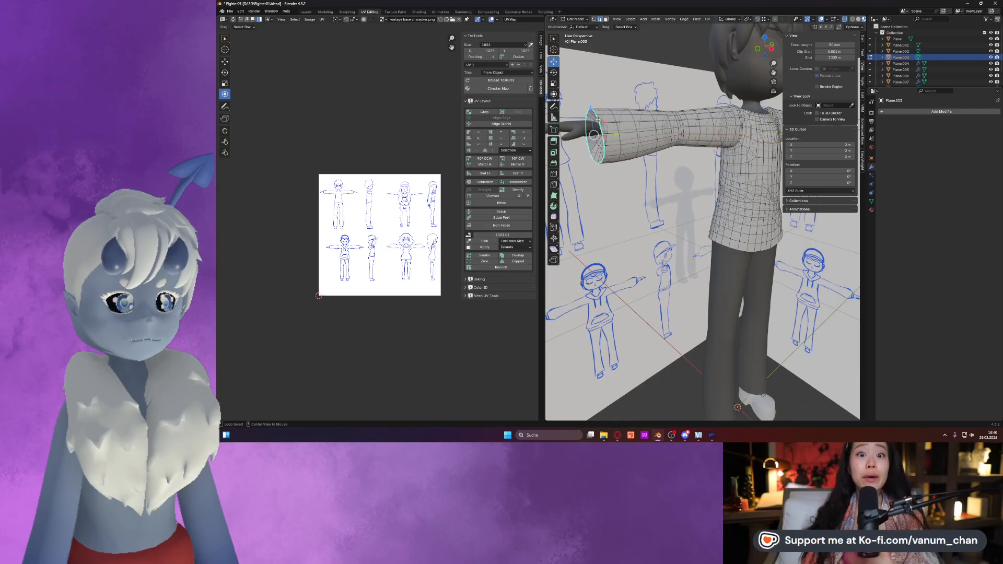
pyautogui.moveTo(714, 158); pyautogui.dragTo(730, 165, button='middle')
pyautogui.keyDown('alt'); pyautogui.click(730, 164); pyautogui.keyUp('alt')
pyautogui.hotkey('ctrl', 'e')
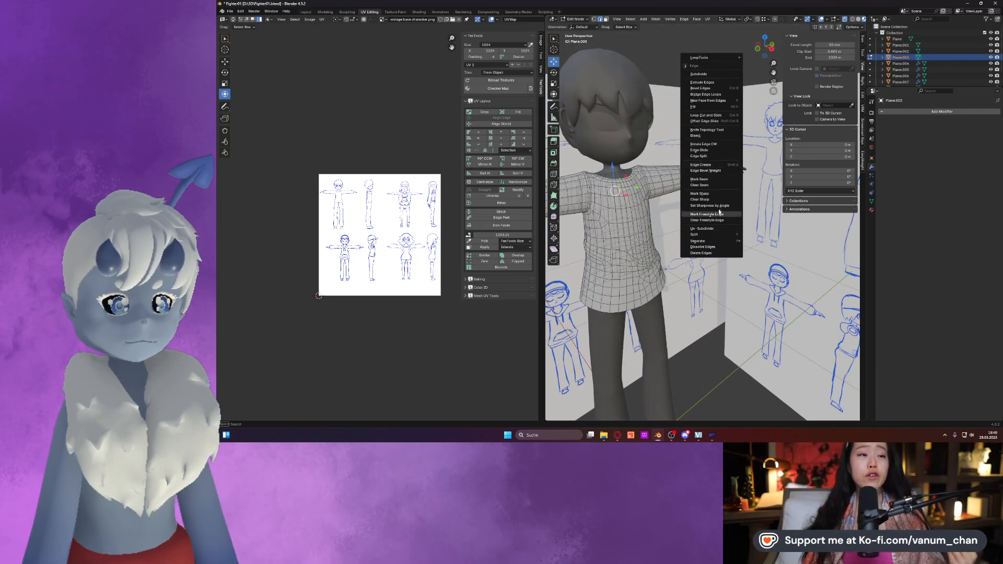
pyautogui.click(700, 194)
# Mark the edge loops around both armholes of the shirt as seams.
pyautogui.moveTo(699, 194); pyautogui.dragTo(621, 181, button='middle')
pyautogui.keyDown('alt'); pyautogui.click(617, 181); pyautogui.keyUp('alt')
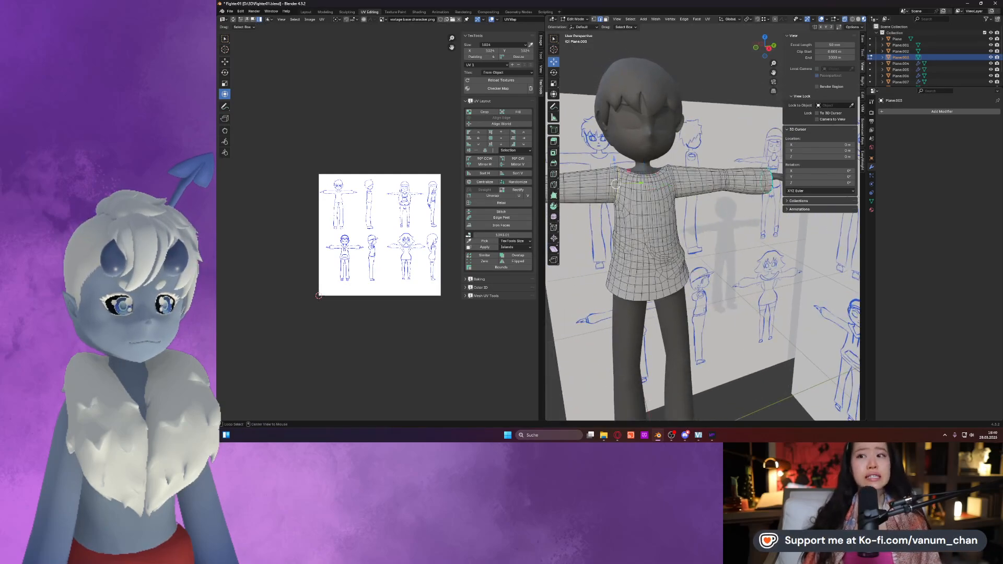
pyautogui.moveTo(673, 180)
pyautogui.mouseDown(button='middle')
pyautogui.moveTo(635, 175)
pyautogui.moveTo(674, 180)
pyautogui.mouseUp(button='middle')
pyautogui.scroll(4, 673, 177)
pyautogui.rightClick(698, 235)
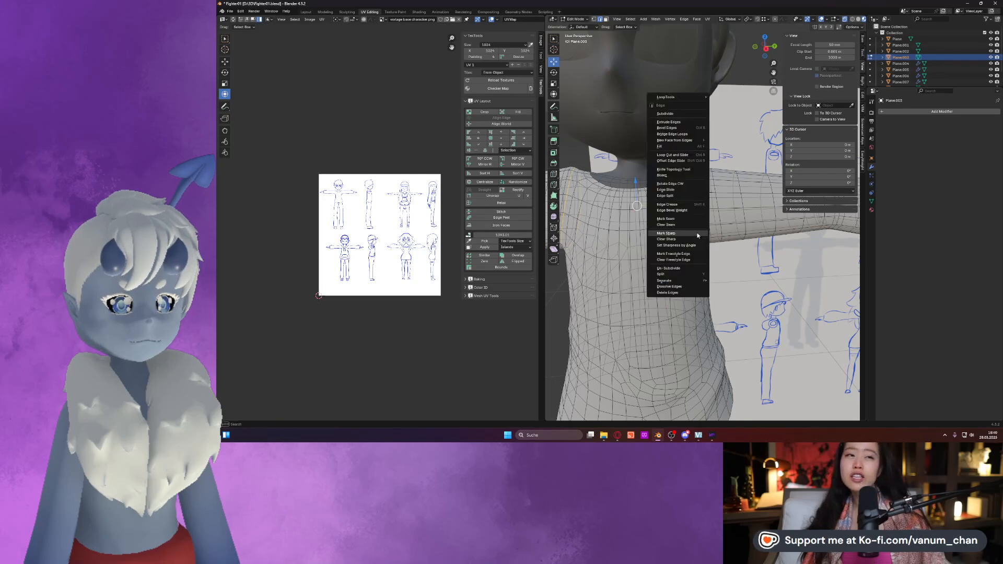
pyautogui.click(681, 220)
# Mark the edge line running from under one sleeve down the shirt's side as a seam.
pyautogui.moveTo(681, 220); pyautogui.dragTo(703, 248, button='middle')
pyautogui.keyDown('alt'); pyautogui.click(725, 269); pyautogui.keyUp('alt')
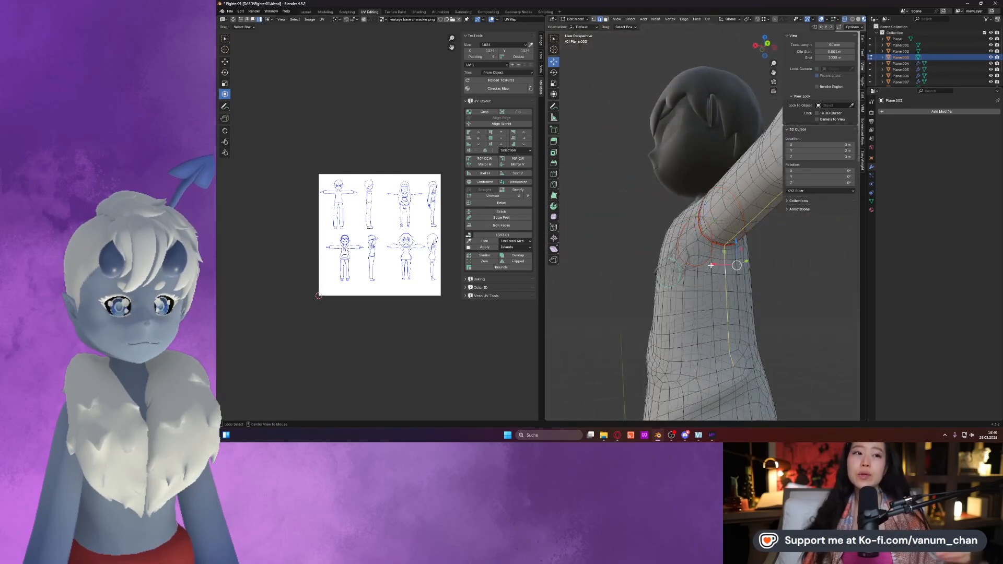
pyautogui.moveTo(719, 306); pyautogui.dragTo(708, 243, button='middle')
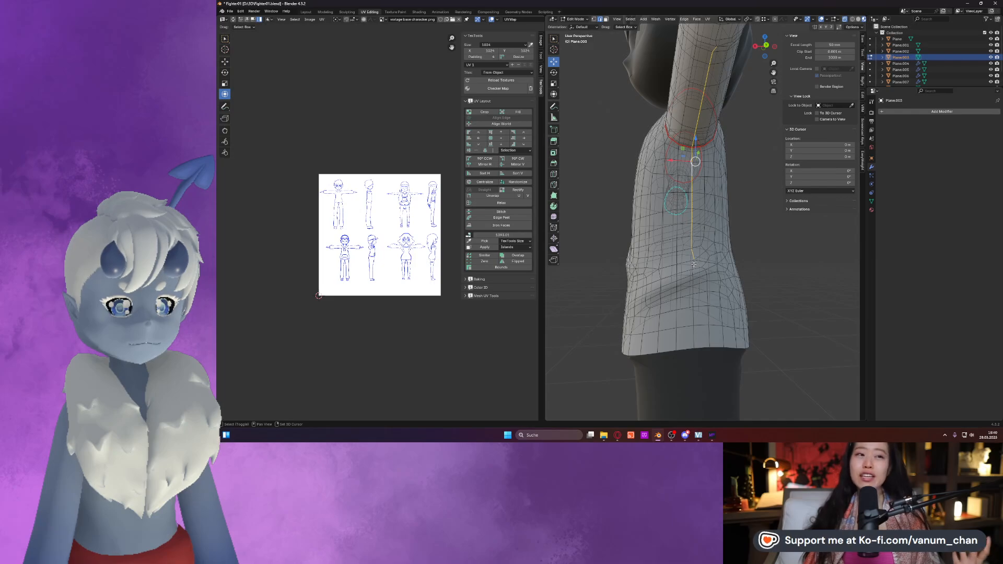
pyautogui.hotkey('ctrl', 'e')
pyautogui.click(695, 241)
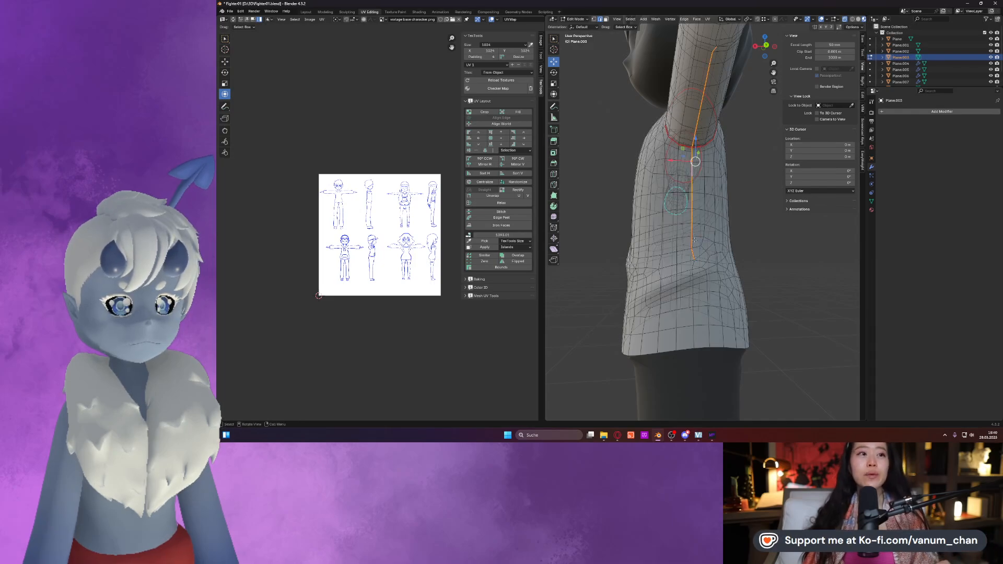
# Continue that side seam from its lower end past the fold down to the shirt's hem.
pyautogui.moveTo(717, 251); pyautogui.dragTo(685, 226, button='middle')
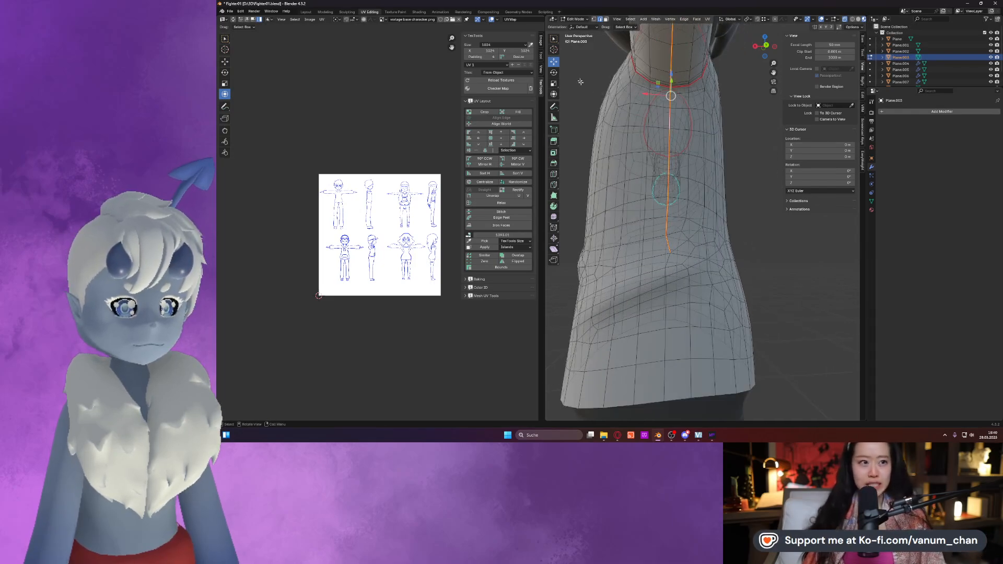
pyautogui.click(593, 20)
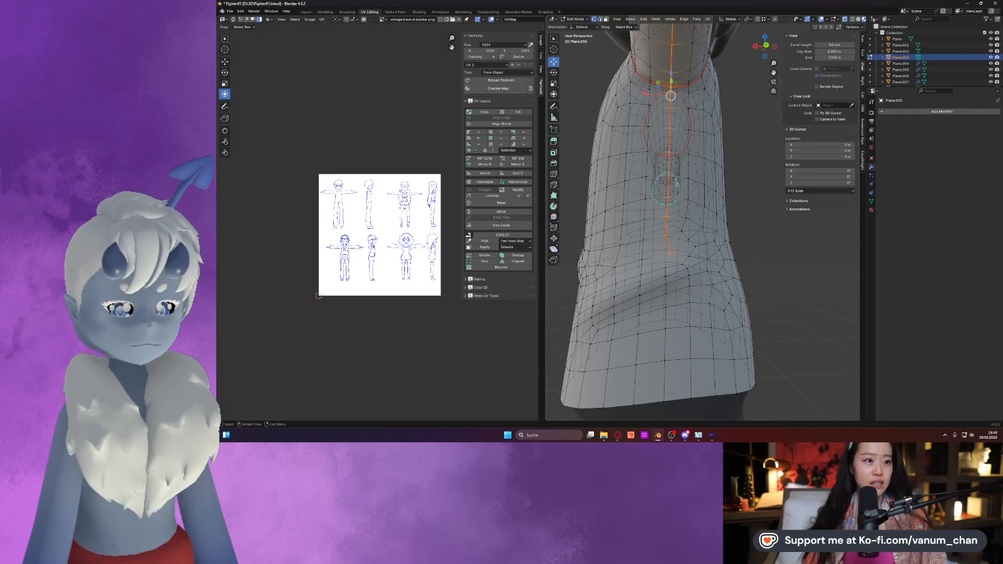
pyautogui.click(677, 249)
pyautogui.click(680, 261)
pyautogui.click(845, 19)
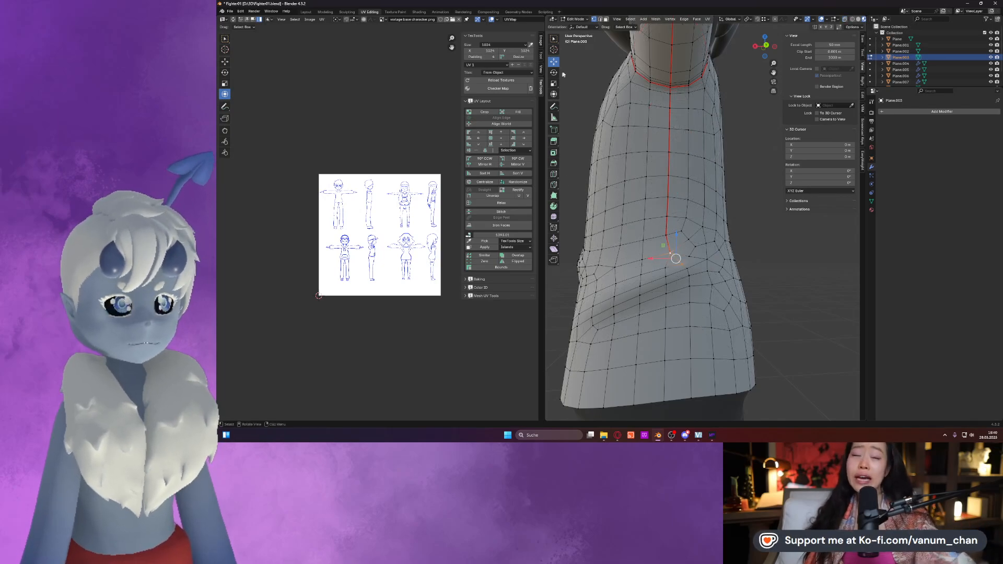
pyautogui.click(599, 20)
pyautogui.keyDown('alt'); pyautogui.click(683, 287); pyautogui.keyUp('alt')
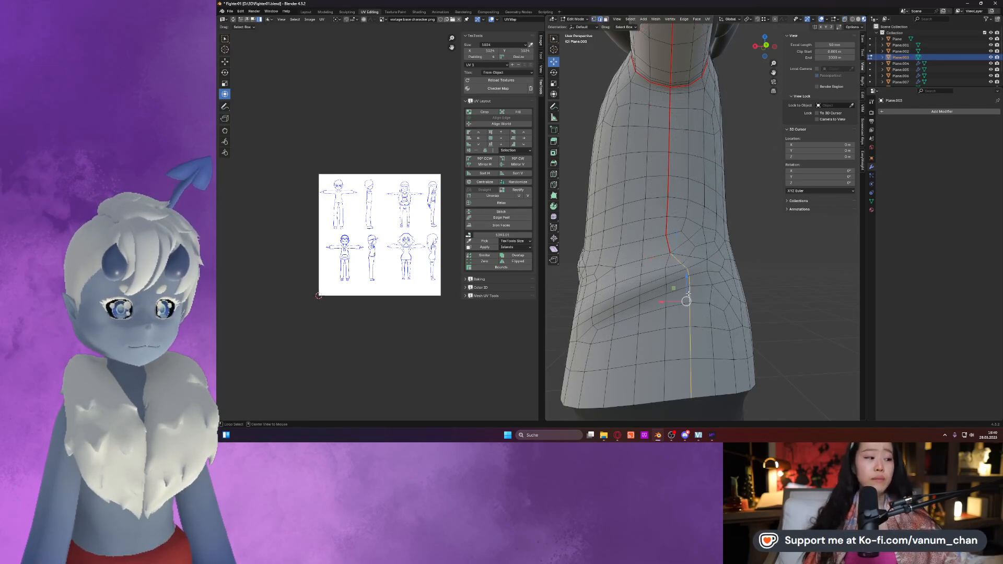
pyautogui.hotkey('ctrl', 'e')
pyautogui.click(688, 294)
# Extend the underarm seam along the underside of the same sleeve out to the cuff.
pyautogui.moveTo(688, 294); pyautogui.dragTo(710, 229, button='middle')
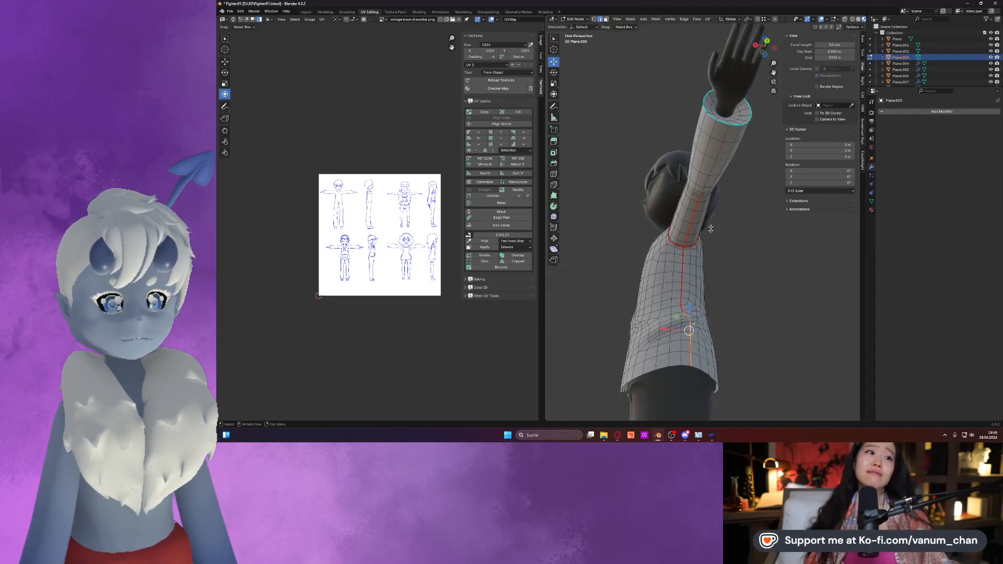
pyautogui.keyDown('alt'); pyautogui.click(707, 183); pyautogui.keyUp('alt')
pyautogui.moveTo(727, 135); pyautogui.dragTo(697, 147, button='middle')
pyautogui.keyDown('ctrl'); pyautogui.click(697, 127); pyautogui.keyUp('ctrl')
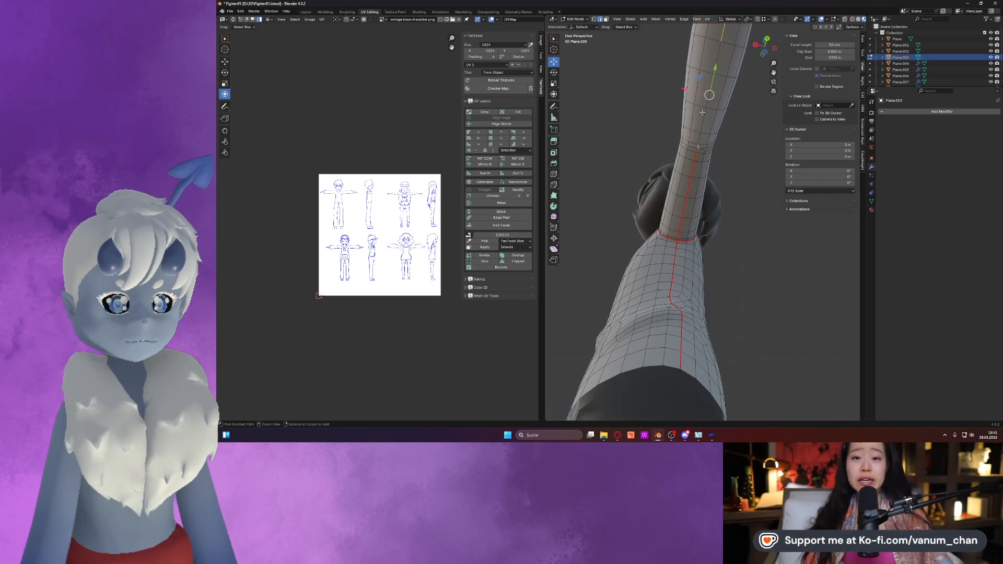
pyautogui.keyDown('ctrl'); pyautogui.click(711, 85); pyautogui.keyUp('ctrl')
pyautogui.rightClick(717, 69)
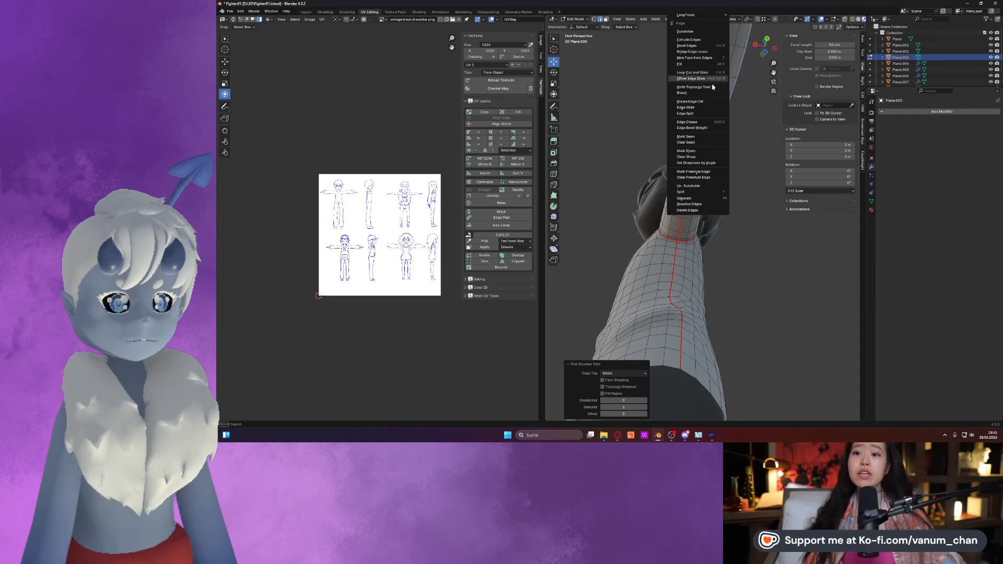
pyautogui.click(700, 136)
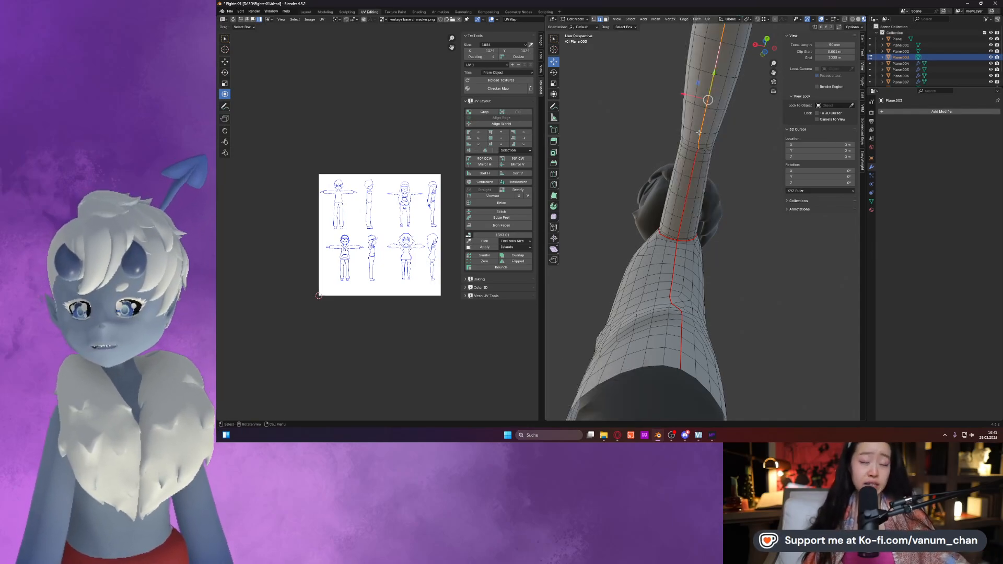
# Mark a matching seam on the opposite side, along the sleeve's underside and down the torso to the hem.
pyautogui.moveTo(695, 148); pyautogui.dragTo(730, 263, button='middle')
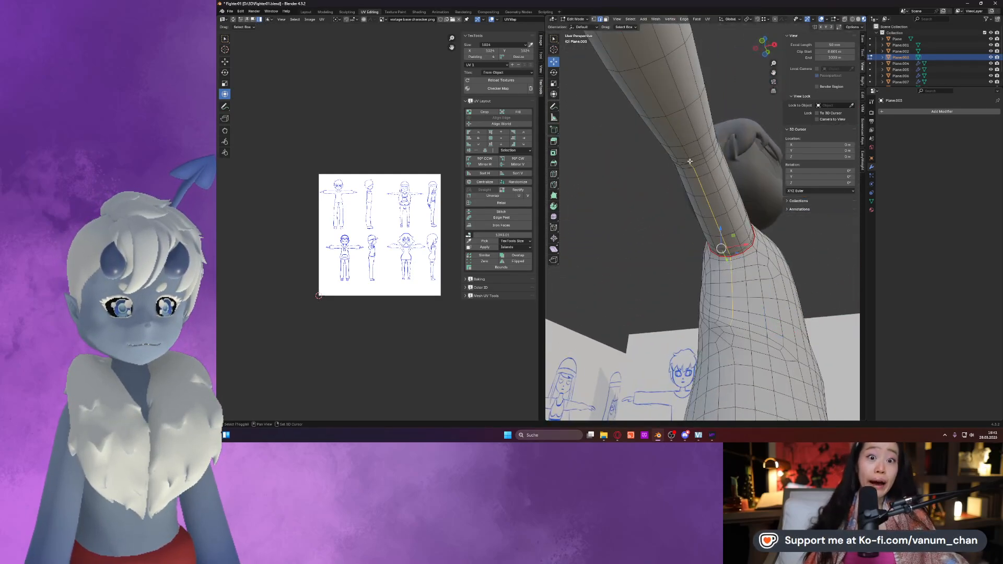
pyautogui.moveTo(689, 161); pyautogui.dragTo(684, 142, button='middle')
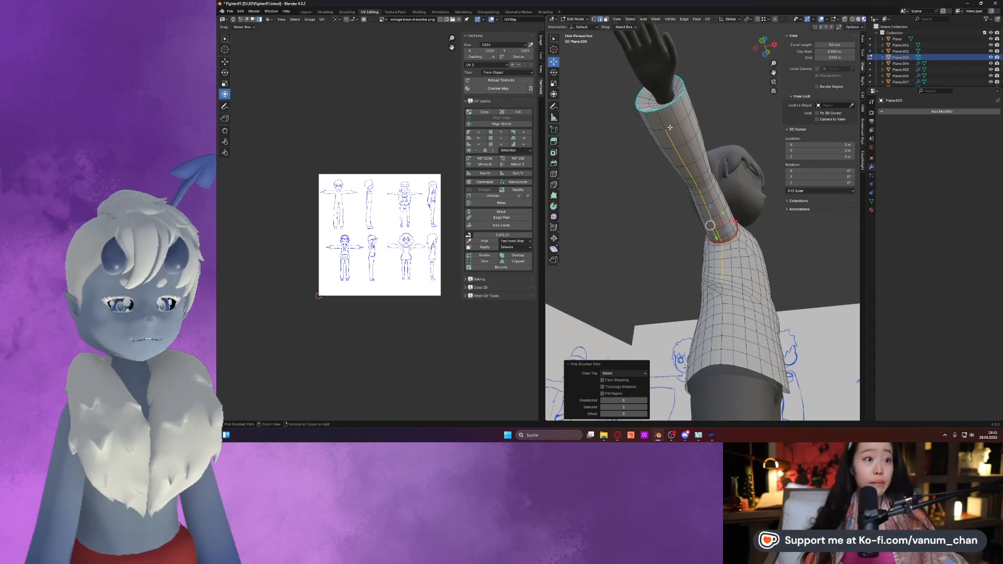
pyautogui.moveTo(669, 129); pyautogui.dragTo(715, 235, button='middle')
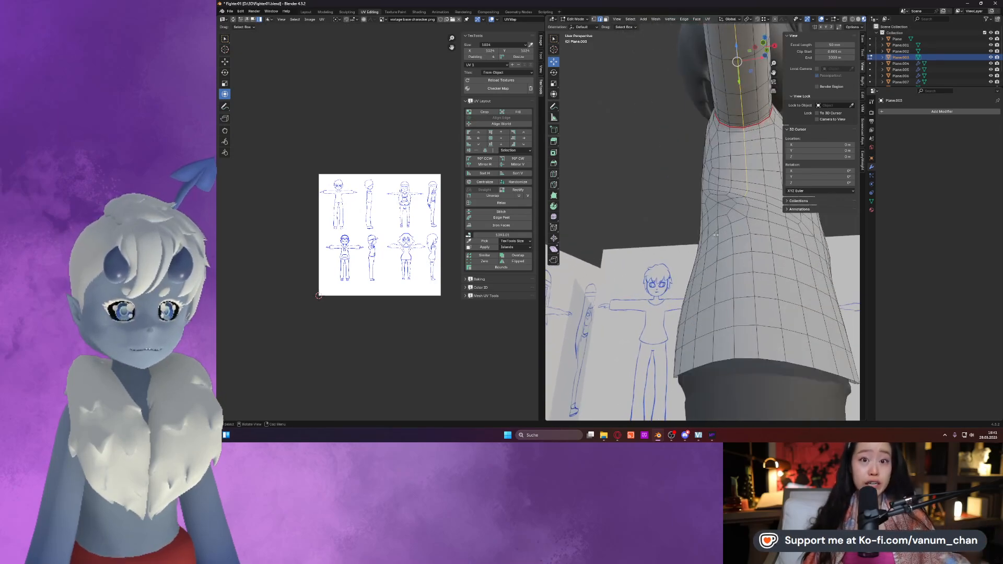
pyautogui.keyDown('ctrl'); pyautogui.click(751, 233); pyautogui.keyUp('ctrl')
pyautogui.keyDown('ctrl'); pyautogui.click(752, 266); pyautogui.keyUp('ctrl')
pyautogui.keyDown('ctrl'); pyautogui.click(758, 344); pyautogui.keyUp('ctrl')
pyautogui.rightClick(754, 296)
pyautogui.click(751, 294)
pyautogui.scroll(-4, 773, 236)
# Mark the edge loops around both sleeve cuffs as seams.
pyautogui.moveTo(777, 230); pyautogui.dragTo(677, 160, button='middle')
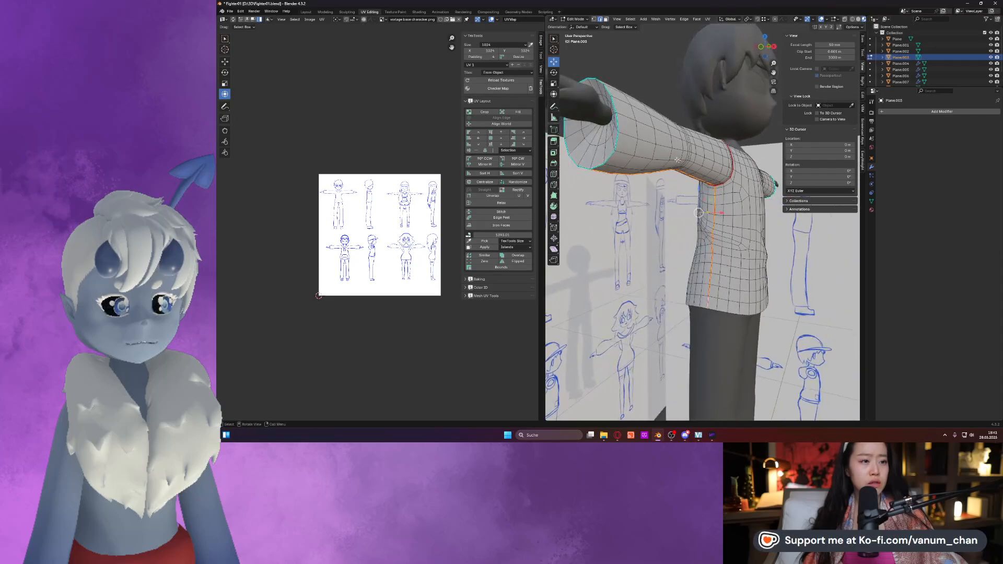
pyautogui.keyDown('alt'); pyautogui.click(617, 139); pyautogui.keyUp('alt')
pyautogui.rightClick(617, 139)
pyautogui.click(617, 139)
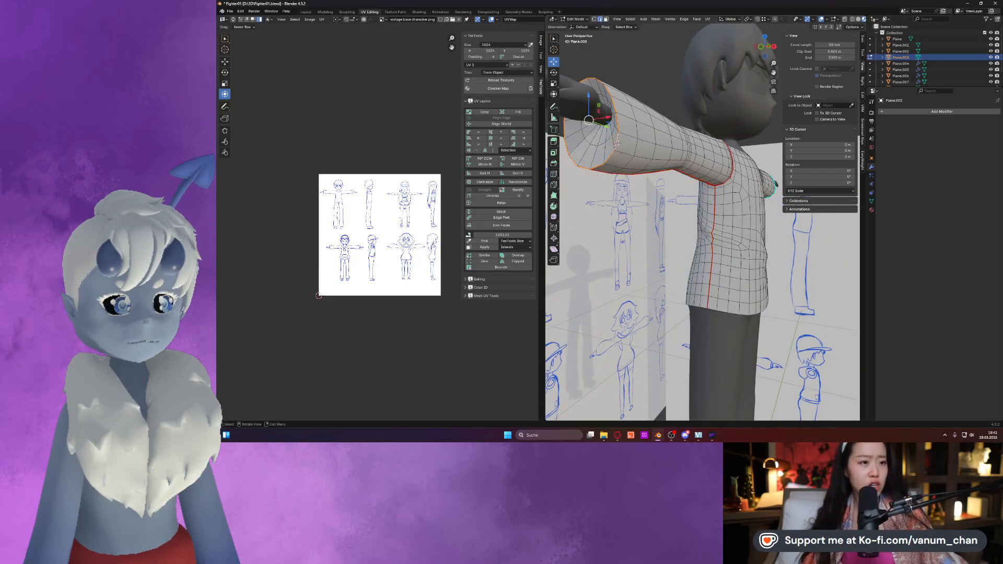
pyautogui.scroll(-3, 716, 218)
pyautogui.moveTo(716, 218); pyautogui.dragTo(603, 219, button='middle')
pyautogui.scroll(4, 703, 209)
pyautogui.keyDown('alt'); pyautogui.click(745, 192); pyautogui.keyUp('alt')
pyautogui.rightClick(744, 192)
pyautogui.click(744, 192)
# Apply all transforms to the shirt in Object Mode and unwrap the whole mesh.
pyautogui.scroll(-3, 744, 192)
pyautogui.moveTo(744, 193); pyautogui.dragTo(709, 246, button='middle')
pyautogui.press('Tab')
pyautogui.rightClick(659, 239)
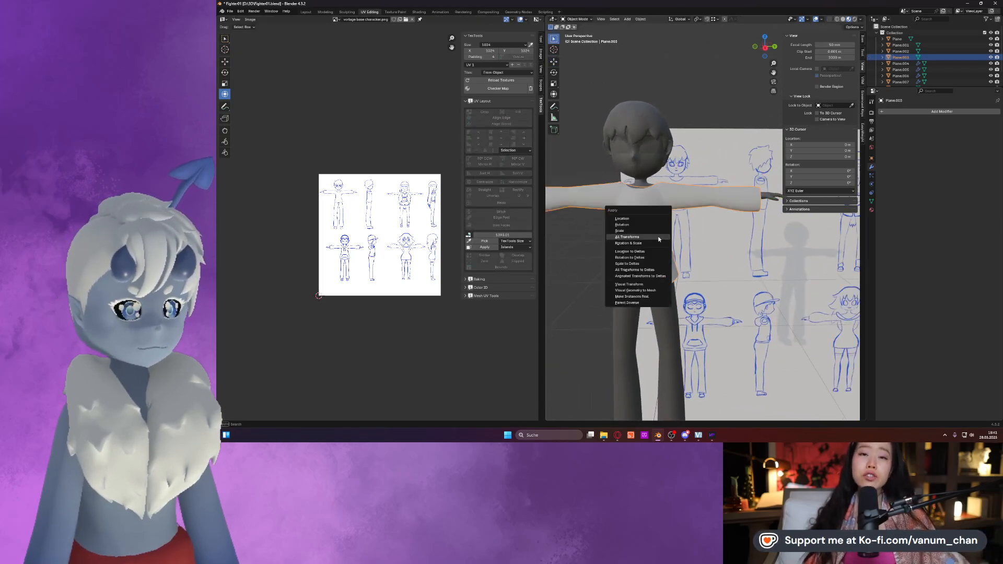
pyautogui.press('Tab')
pyautogui.press('a')
pyautogui.press('u')
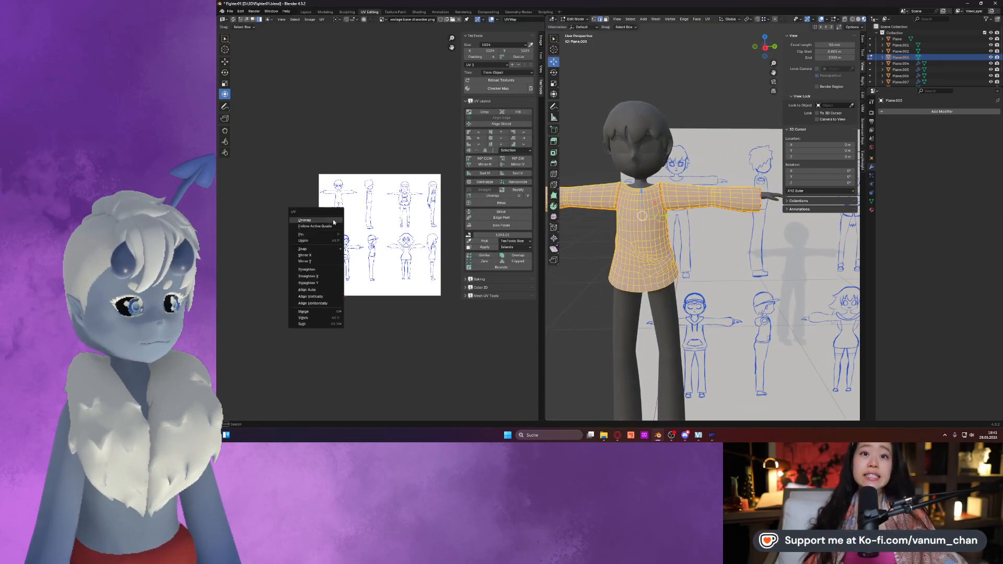
pyautogui.click(303, 222)
# Mark the top edges of both shoulders as seams between the armholes and the neckline.
pyautogui.scroll(3, 662, 177)
pyautogui.moveTo(662, 175); pyautogui.dragTo(663, 199, button='middle')
pyautogui.scroll(5, 662, 199)
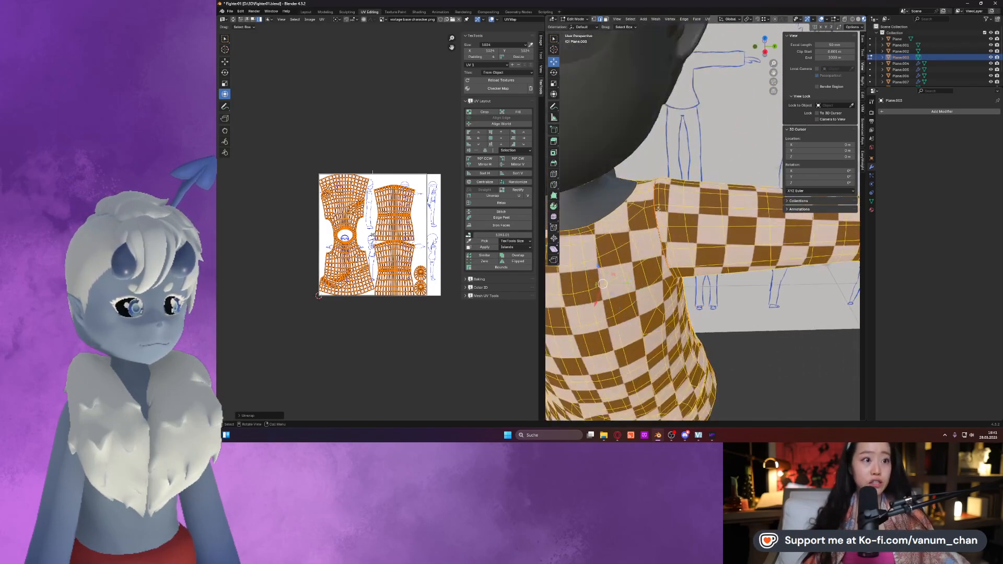
pyautogui.keyDown('alt'); pyautogui.click(626, 165); pyautogui.keyUp('alt')
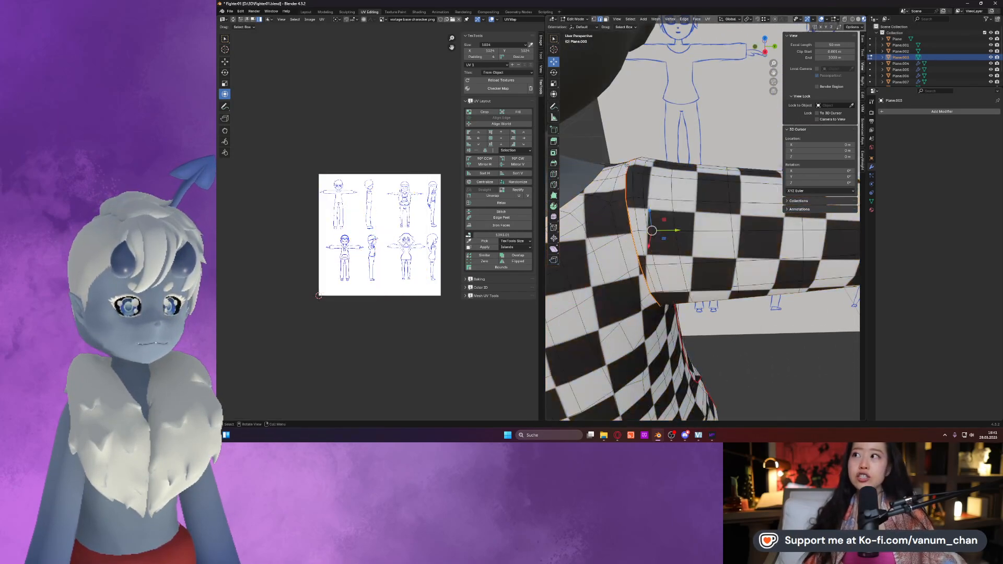
pyautogui.moveTo(627, 165); pyautogui.dragTo(624, 34, button='middle')
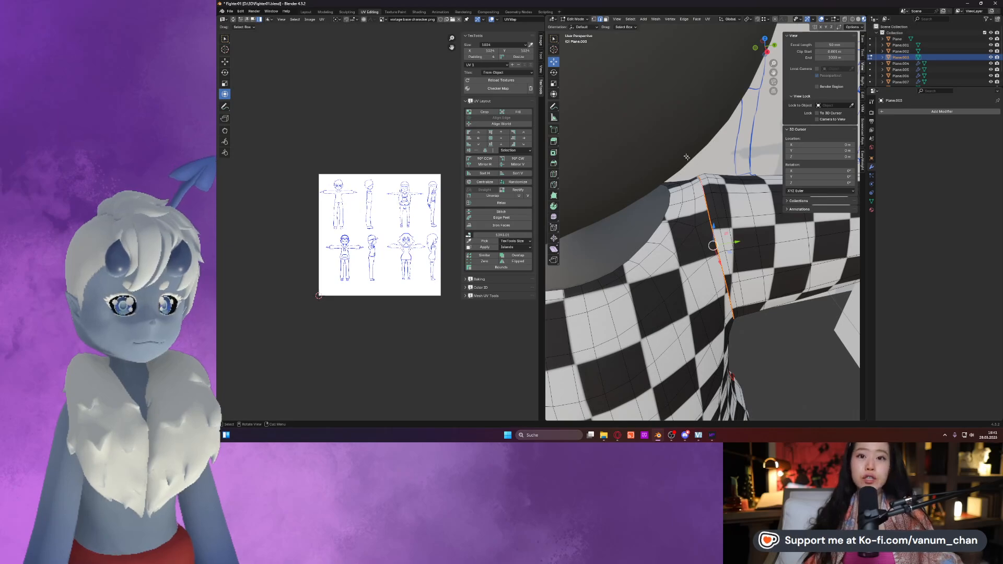
pyautogui.click(696, 182)
pyautogui.rightClick(687, 187)
pyautogui.click(688, 189)
pyautogui.keyDown('shift'); pyautogui.moveTo(625, 235); pyautogui.dragTo(693, 216, button='middle'); pyautogui.keyUp('shift')
pyautogui.click(630, 150)
pyautogui.rightClick(629, 150)
pyautogui.click(629, 150)
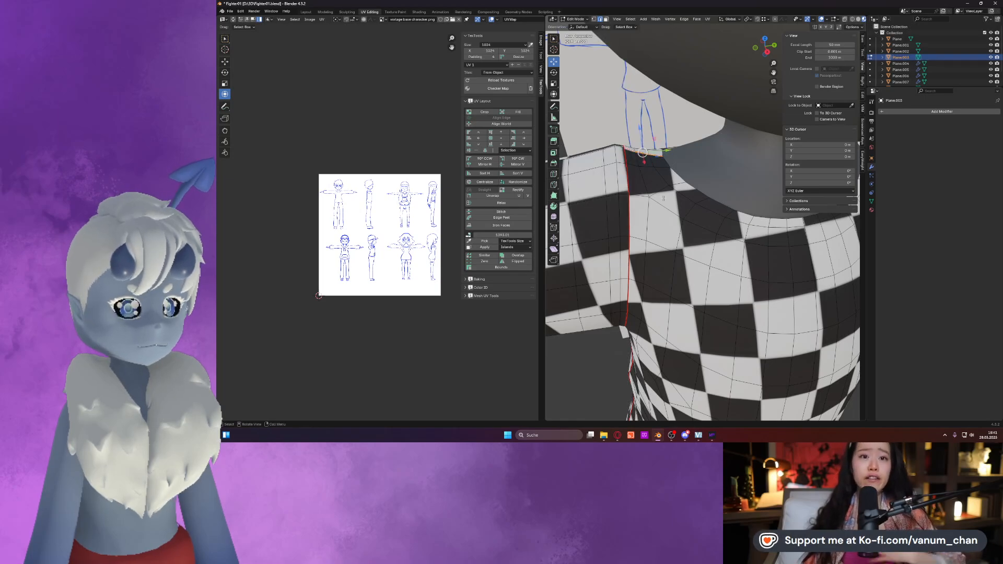
# Unwrap the whole shirt again using the new shoulder seams and check the checker pattern on it.
pyautogui.press('a')
pyautogui.press('u')
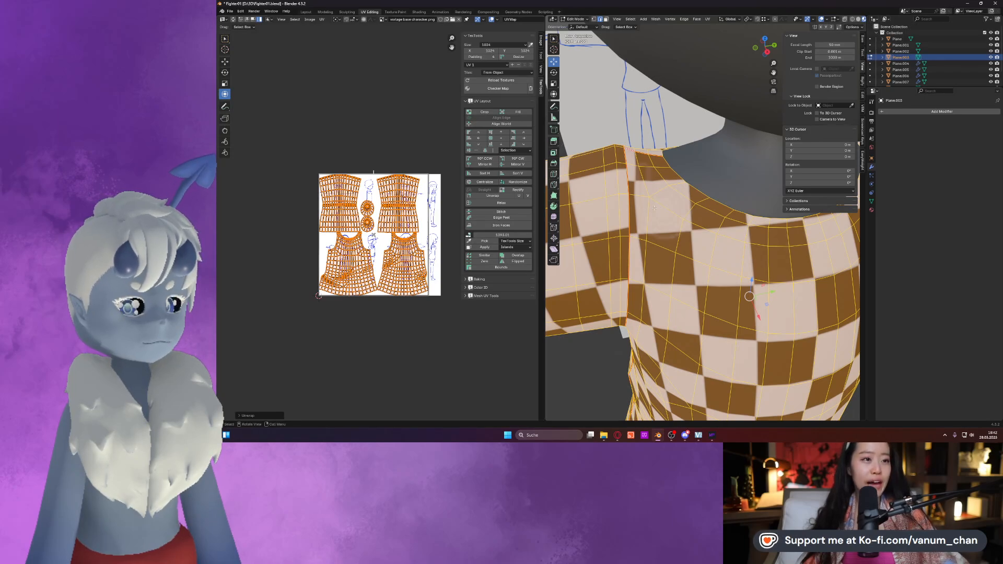
pyautogui.scroll(-6, 654, 207)
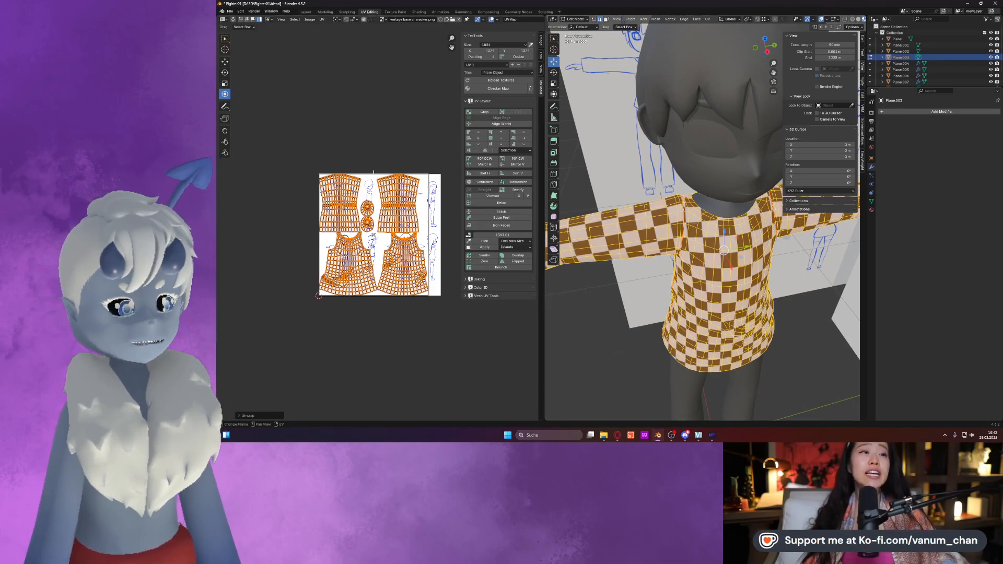
pyautogui.scroll(-3, 703, 299)
# Leave the shirt, select the trousers and open their mesh for editing.
pyautogui.press('Tab')
pyautogui.moveTo(703, 300); pyautogui.dragTo(704, 277, button='middle')
pyautogui.click(699, 301)
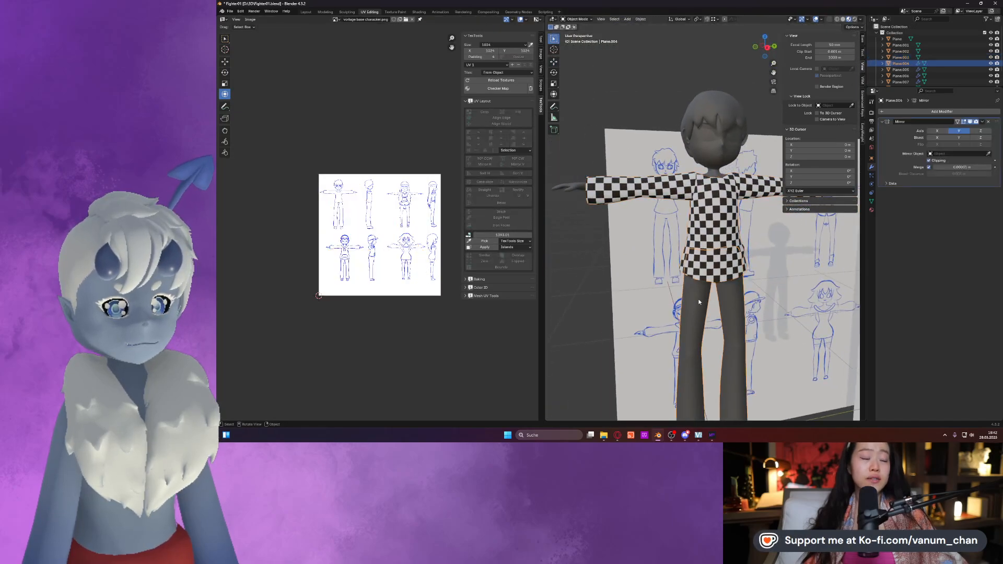
pyautogui.press('Tab')
pyautogui.scroll(5, 702, 287)
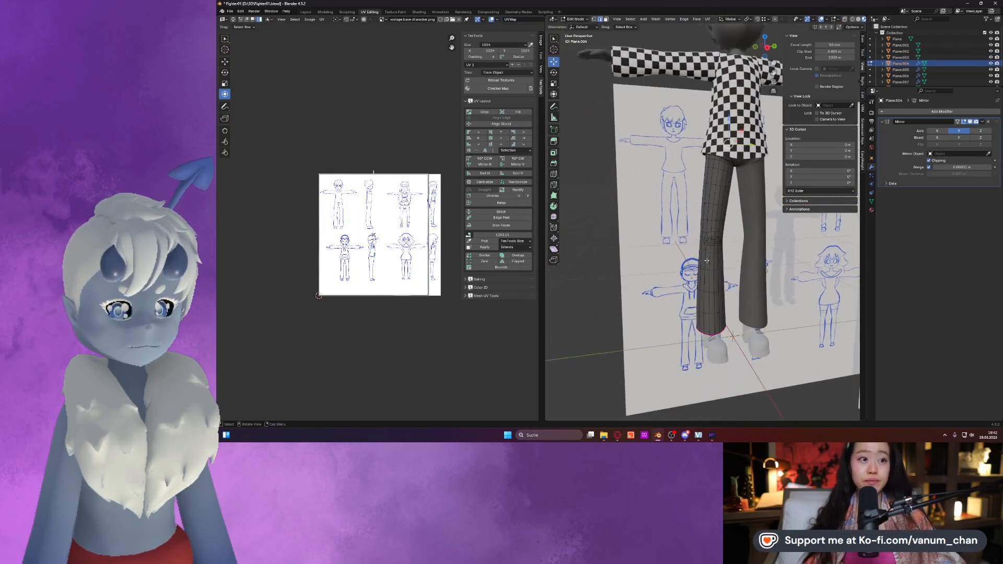
# Select the entire trouser mesh and remove its edge crease by setting the crease factor to -1.
pyautogui.moveTo(706, 276); pyautogui.dragTo(691, 211, button='middle')
pyautogui.press('a')
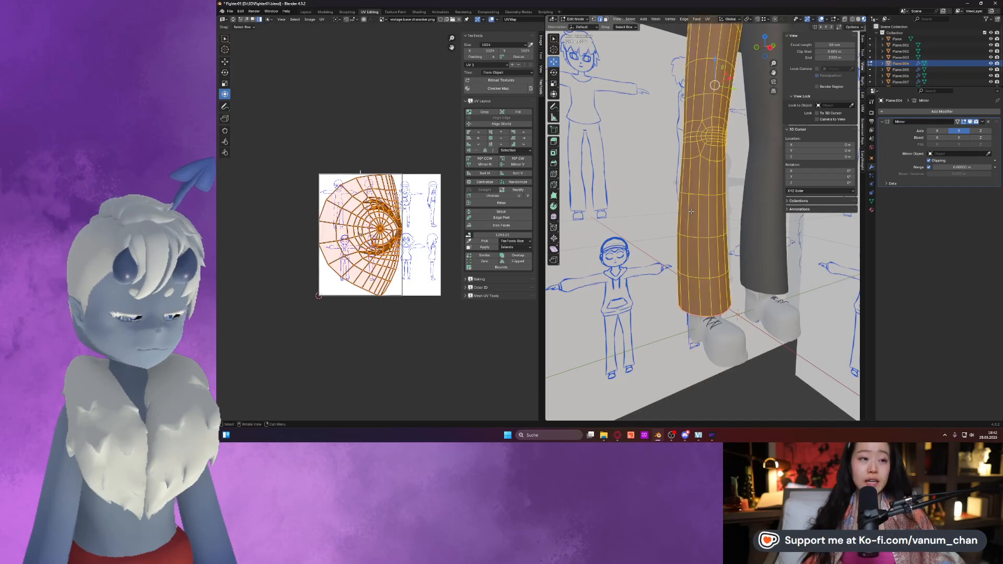
pyautogui.hotkey('ctrl', 'e')
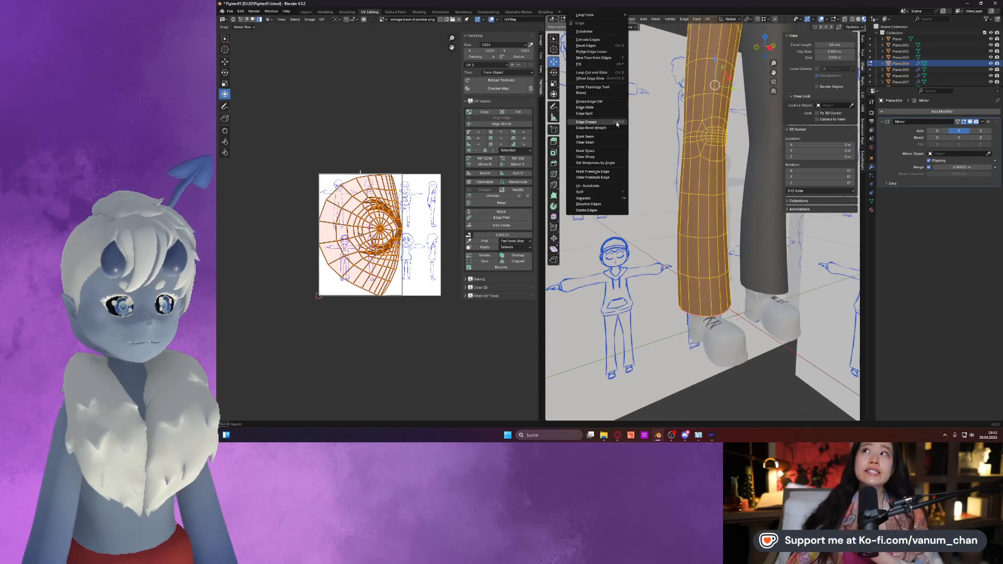
pyautogui.click(616, 124)
pyautogui.click(705, 331)
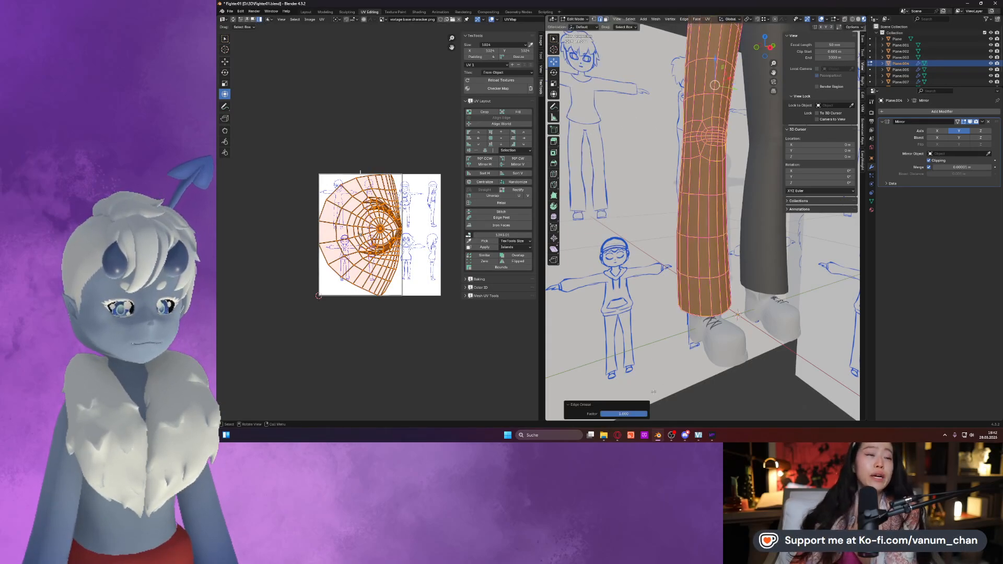
pyautogui.press('-')
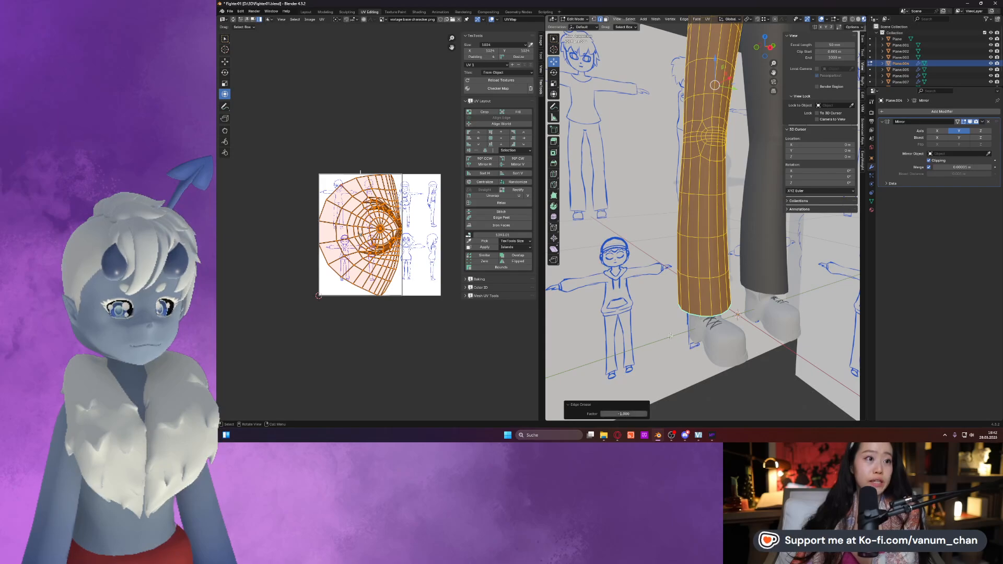
# Mark the edge loop around the bottom hem of the trouser leg as a seam.
pyautogui.keyDown('alt'); pyautogui.click(703, 313); pyautogui.keyUp('alt')
pyautogui.moveTo(704, 316); pyautogui.dragTo(689, 280, button='middle')
pyautogui.hotkey('ctrl', 'e')
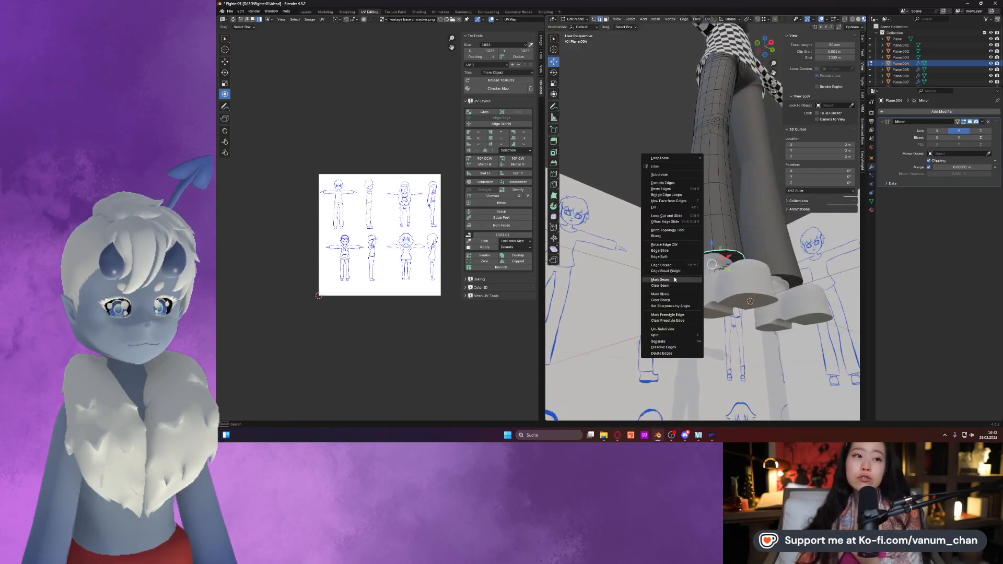
pyautogui.click(680, 281)
# Mark the edge line along the inside of the trouser leg, from the hem up to the crotch, as a seam.
pyautogui.moveTo(733, 152)
pyautogui.mouseDown(button='middle')
pyautogui.moveTo(707, 198)
pyautogui.moveTo(708, 186)
pyautogui.moveTo(758, 192)
pyautogui.moveTo(618, 195)
pyautogui.moveTo(656, 256)
pyautogui.moveTo(701, 289)
pyautogui.moveTo(731, 152)
pyautogui.mouseUp(button='middle')
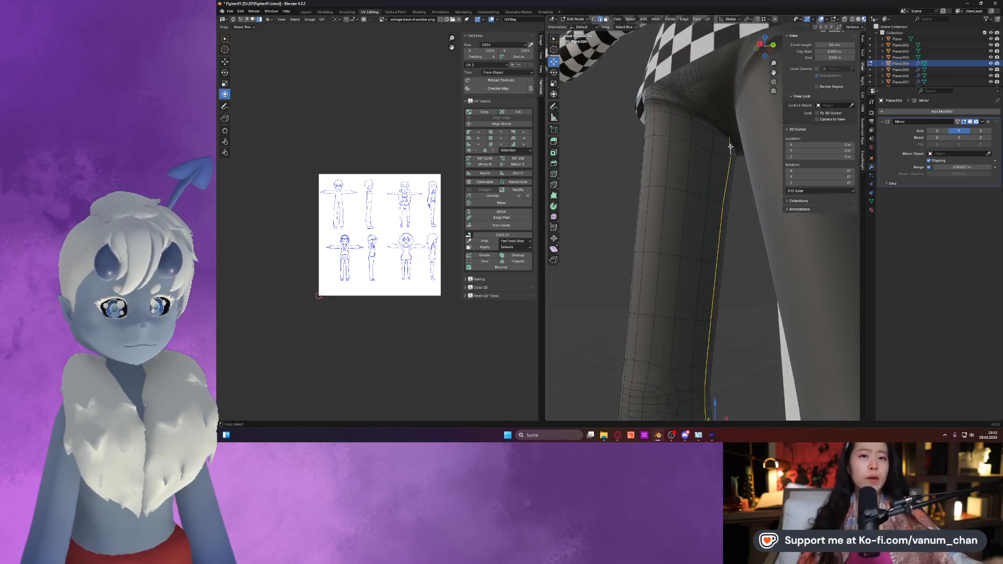
pyautogui.scroll(5, 729, 144)
pyautogui.scroll(-2, 720, 180)
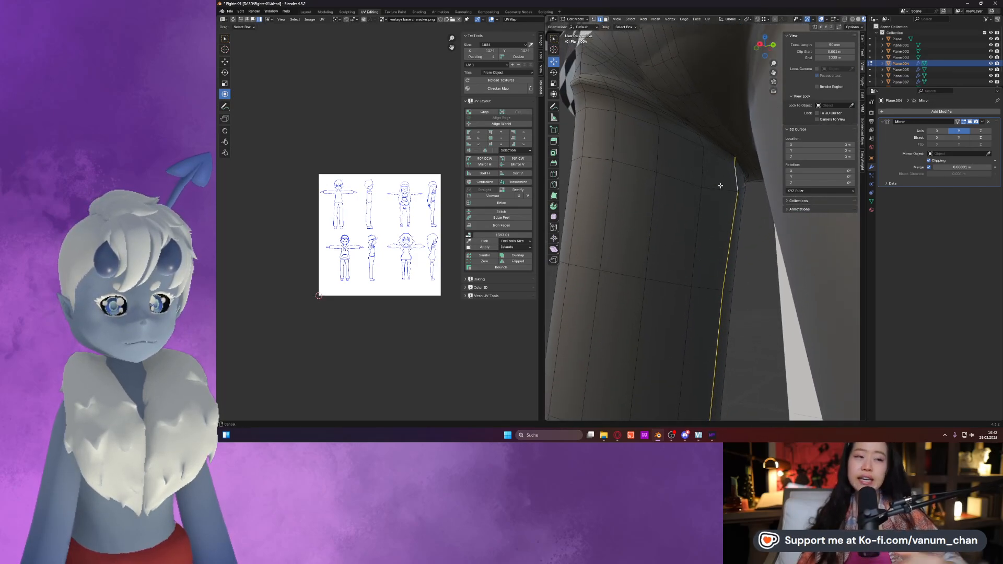
pyautogui.rightClick(740, 155)
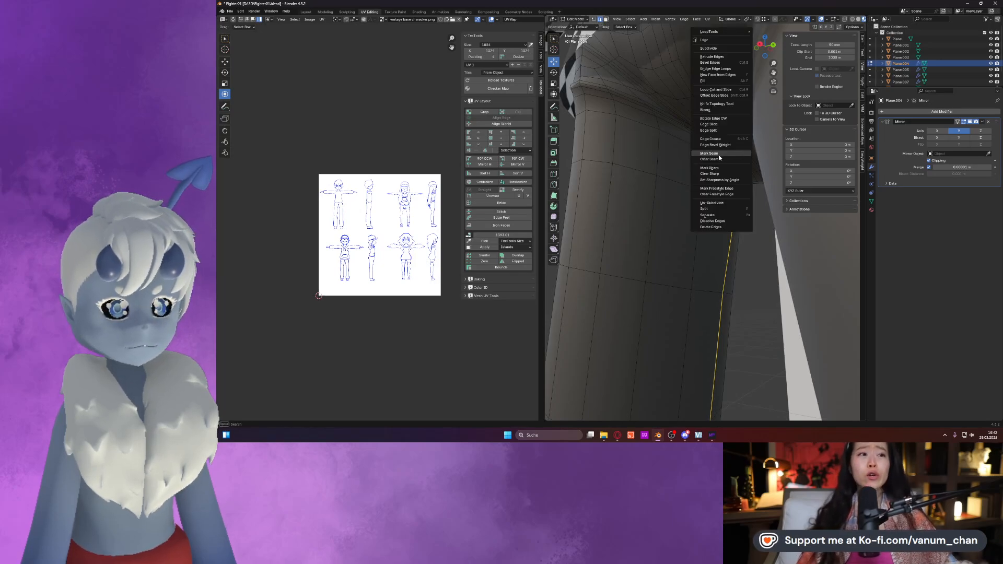
pyautogui.click(719, 155)
# Mark the edge loop around the top of the trouser leg, where it meets the hip section, as a seam.
pyautogui.keyDown('alt'); pyautogui.click(700, 112); pyautogui.keyUp('alt')
pyautogui.moveTo(700, 112); pyautogui.dragTo(682, 165, button='middle')
pyautogui.keyDown('alt'); pyautogui.click(700, 138); pyautogui.keyUp('alt')
pyautogui.keyDown('alt'); pyautogui.click(666, 138); pyautogui.keyUp('alt')
pyautogui.moveTo(647, 136); pyautogui.dragTo(662, 240, button='middle')
pyautogui.keyDown('alt'); pyautogui.keyDown('shift'); pyautogui.click(717, 219); pyautogui.keyUp('shift'); pyautogui.keyUp('alt')
pyautogui.rightClick(738, 241)
pyautogui.click(737, 241)
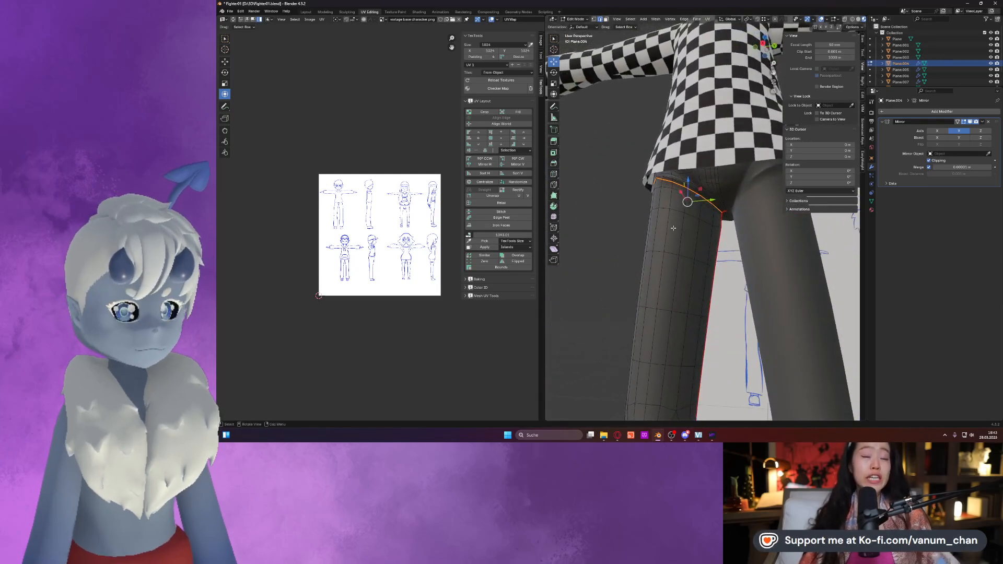
# Unwrap the half-trouser mesh with the new seams and inspect the hip section's UV island.
pyautogui.press('l')
pyautogui.press('u')
pyautogui.click(407, 241)
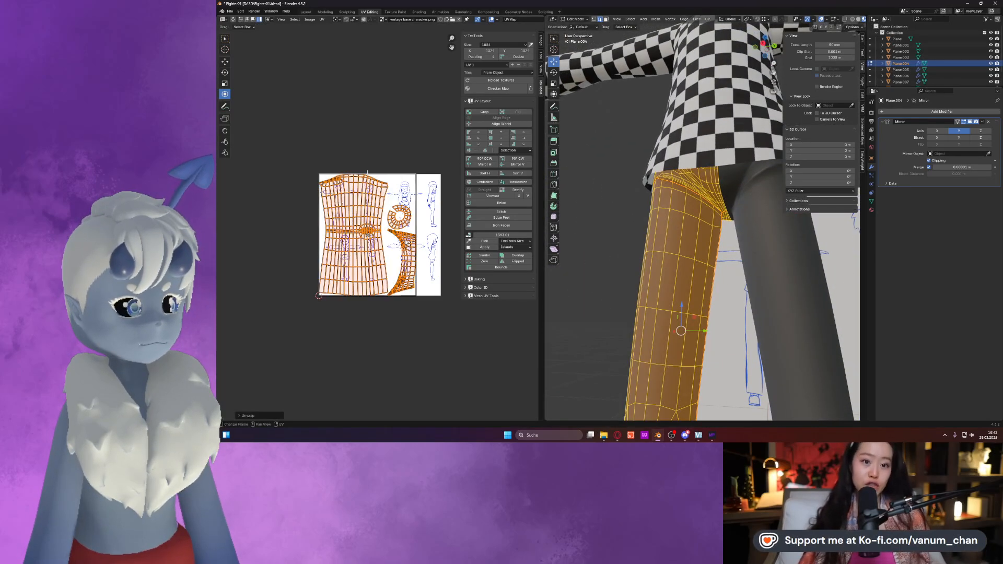
pyautogui.scroll(2, 381, 225)
pyautogui.click(414, 282)
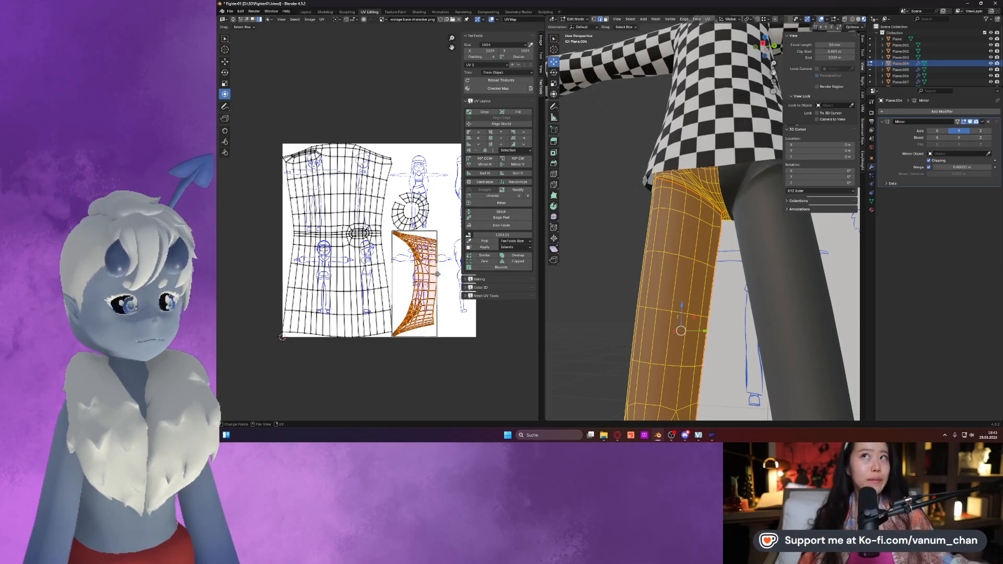
# Return to Object Mode and apply the trousers' Mirror modifier.
pyautogui.press('Tab')
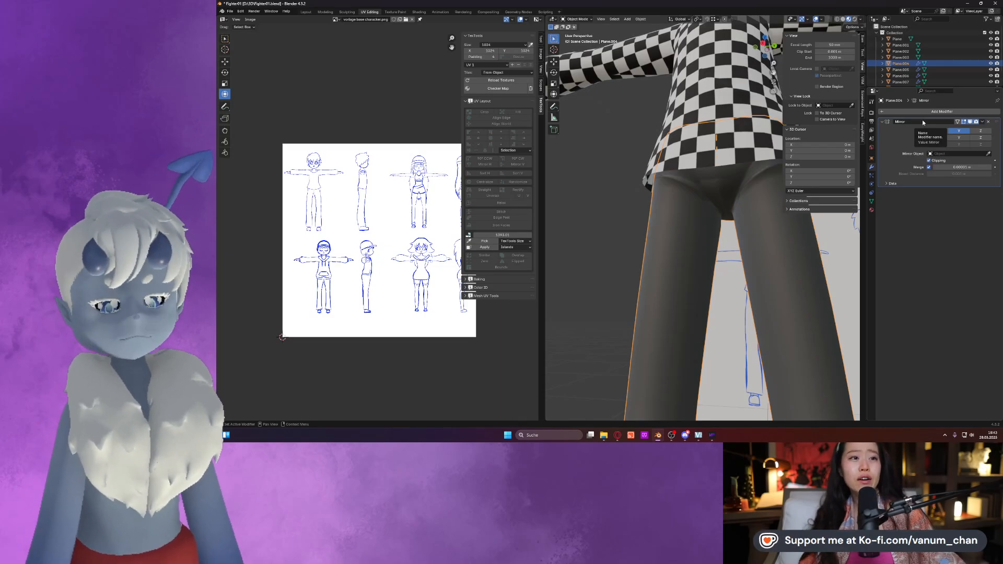
pyautogui.click(980, 122)
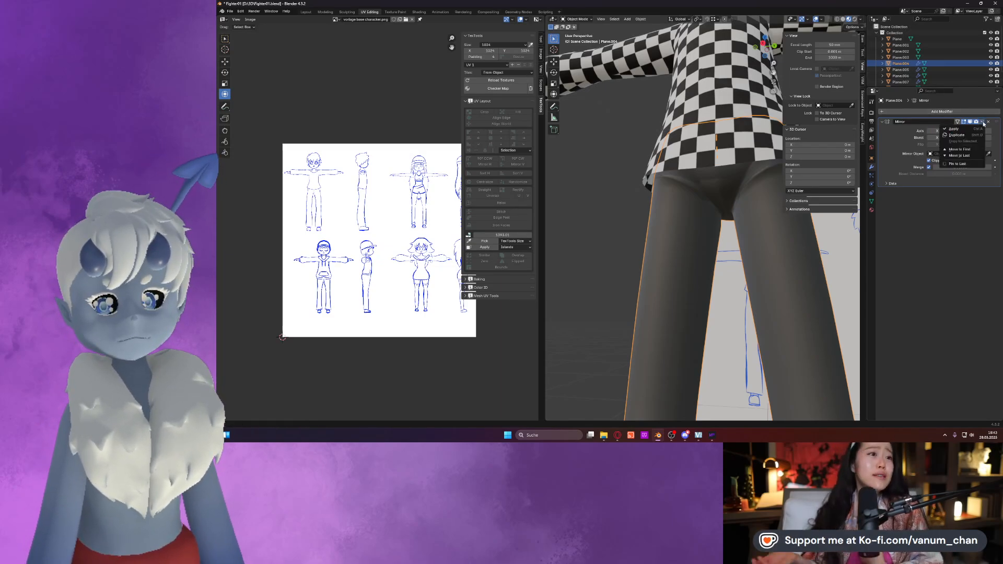
pyautogui.click(961, 129)
# Reopen the trousers for editing and unwrap the whole mirrored mesh.
pyautogui.press('Tab')
pyautogui.scroll(3, 740, 183)
pyautogui.press('a')
pyautogui.press('u')
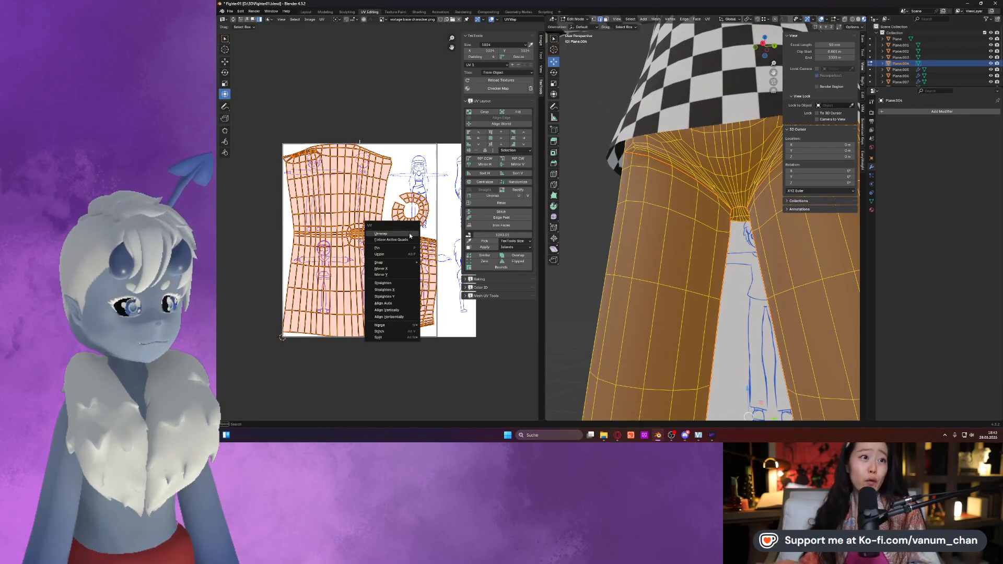
pyautogui.click(409, 233)
# Mark the short edges across the folded-in hems of both trouser legs as seams.
pyautogui.moveTo(653, 219); pyautogui.dragTo(659, 185, button='middle')
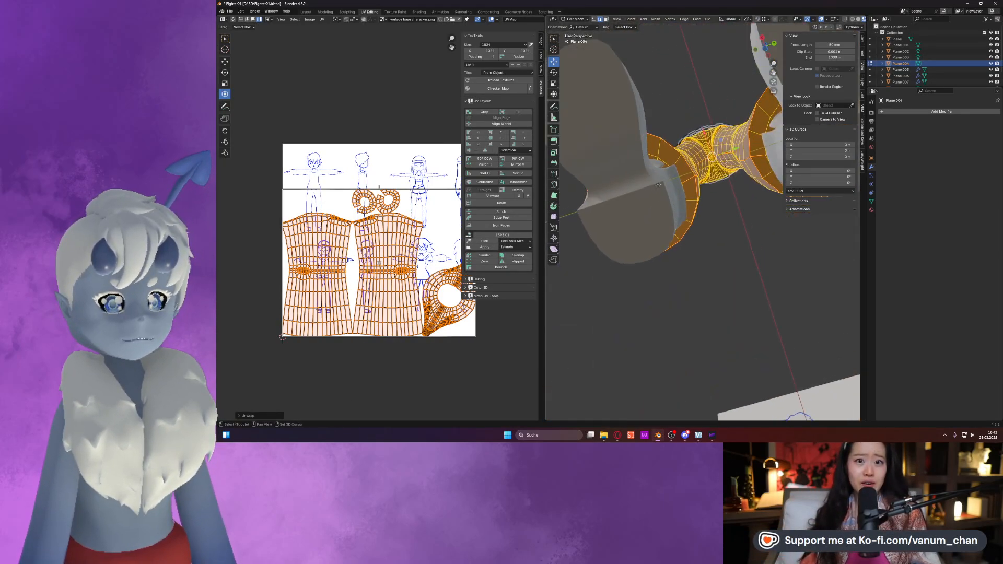
pyautogui.click(686, 179)
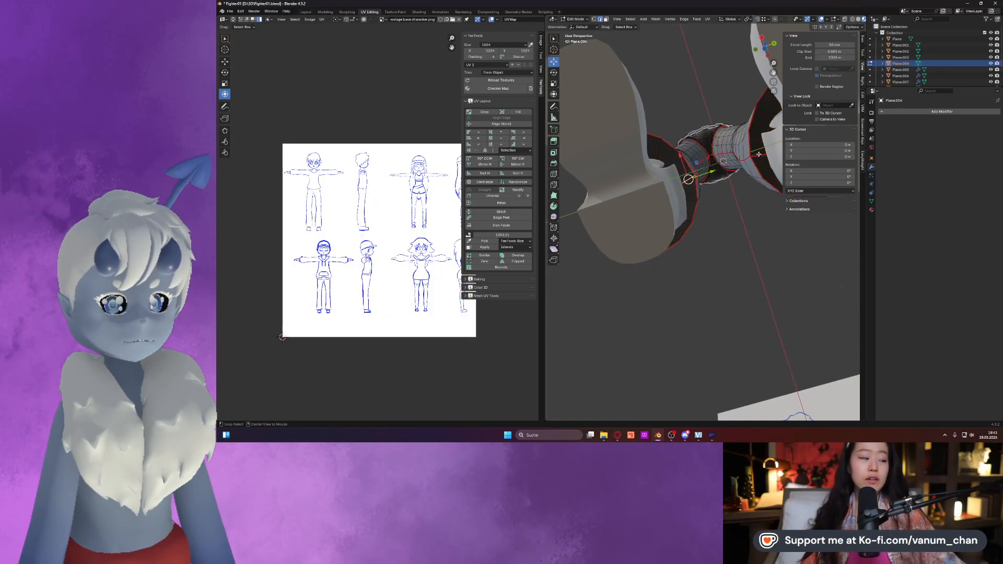
pyautogui.moveTo(759, 156); pyautogui.dragTo(754, 178, button='middle')
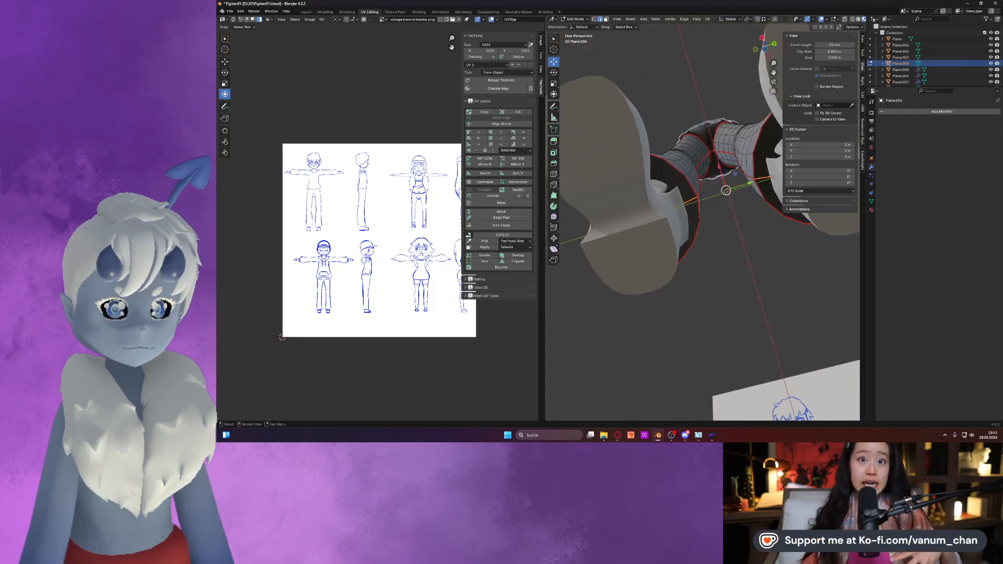
pyautogui.rightClick(753, 171)
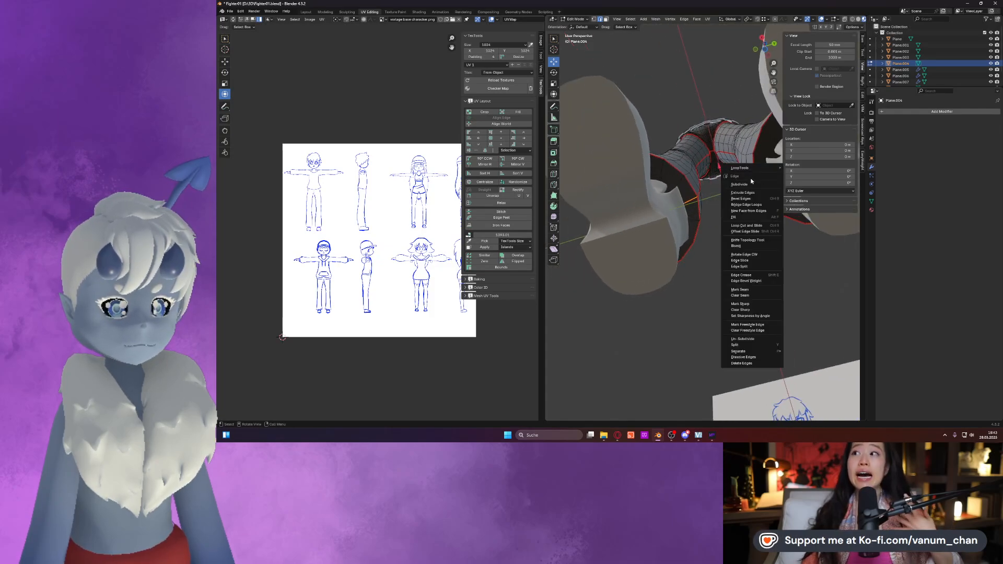
pyautogui.click(748, 291)
# Unwrap the whole trouser mesh again using the added hem seams.
pyautogui.keyDown('alt'); pyautogui.click(667, 184); pyautogui.keyUp('alt')
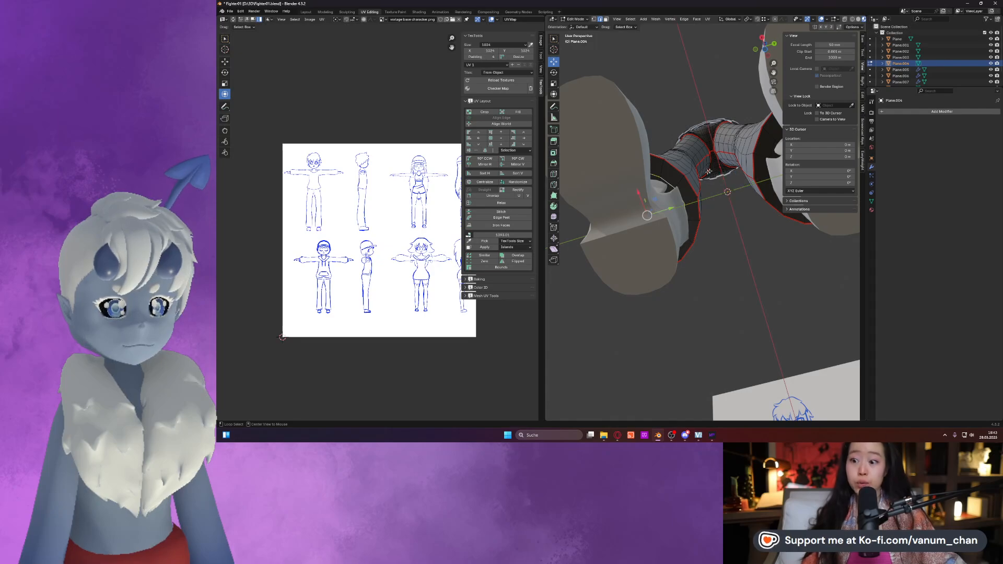
pyautogui.press('a')
pyautogui.press('u')
pyautogui.click(400, 221)
pyautogui.scroll(-1, 282, 337)
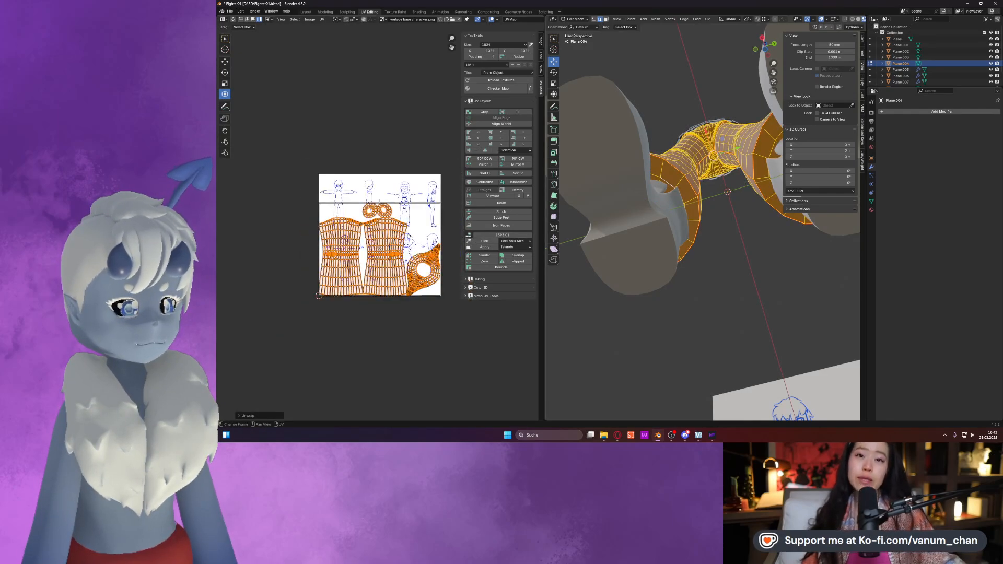
# Select a vertical edge loop on the trouser leg and isolate the trousers in local view for editing.
pyautogui.scroll(2, 245, 339)
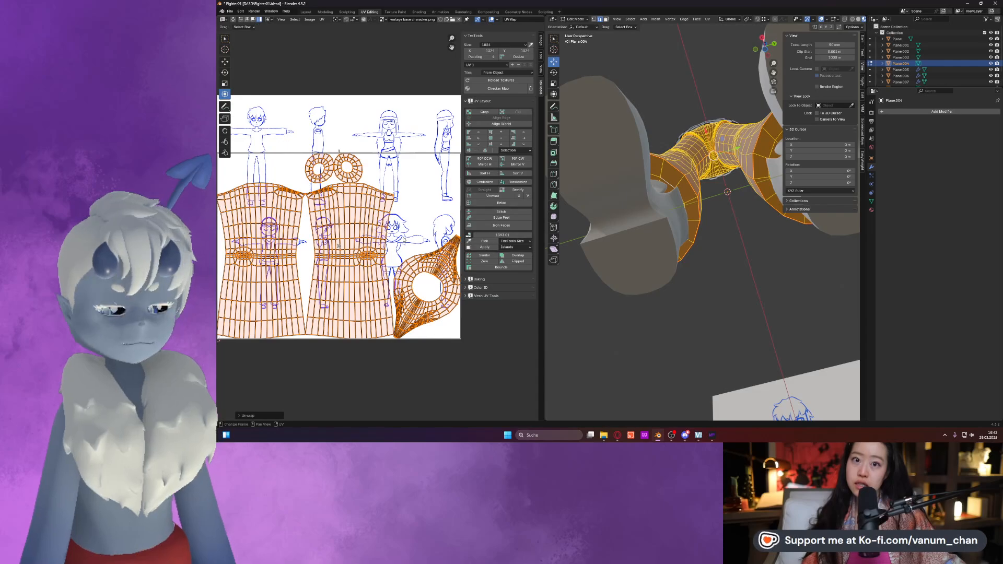
pyautogui.scroll(1, 421, 277)
pyautogui.moveTo(571, 195); pyautogui.dragTo(663, 232, button='middle')
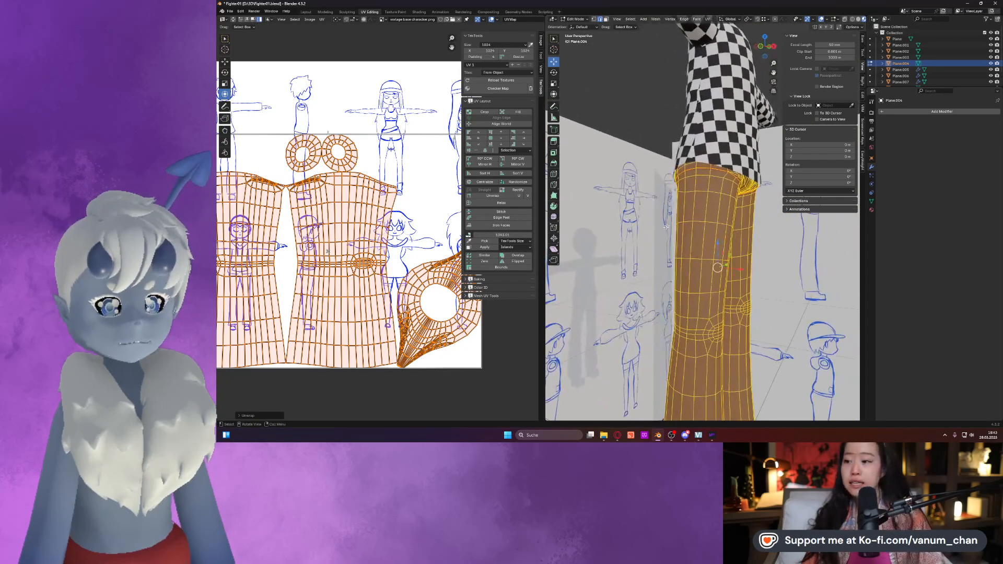
pyautogui.keyDown('alt'); pyautogui.click(698, 162); pyautogui.keyUp('alt')
pyautogui.keyDown('alt'); pyautogui.click(698, 169); pyautogui.keyUp('alt')
pyautogui.moveTo(698, 169)
pyautogui.mouseDown(button='middle')
pyautogui.moveTo(702, 140)
pyautogui.moveTo(699, 171)
pyautogui.mouseUp(button='middle')
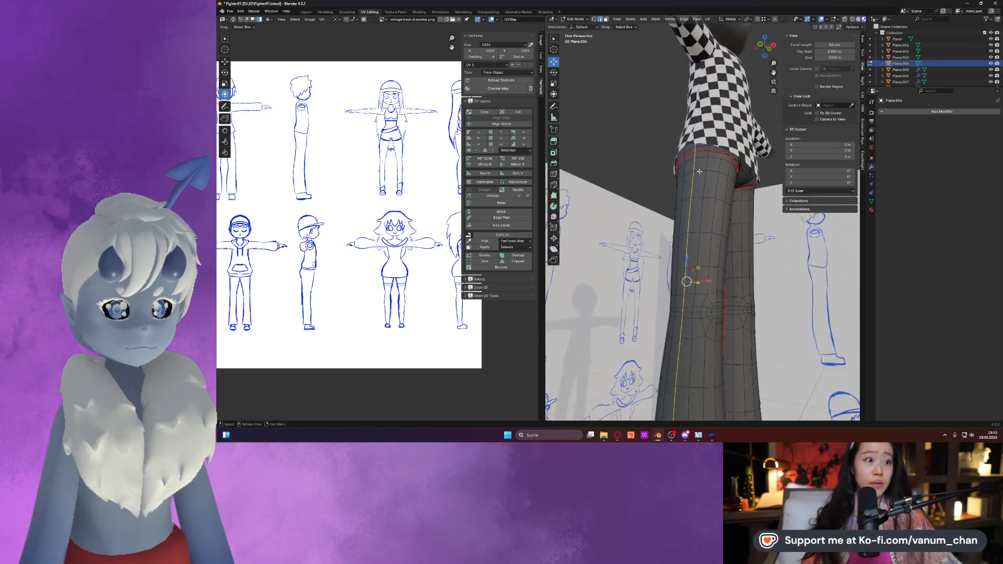
pyautogui.press('Tab')
pyautogui.press('KP_Divide')
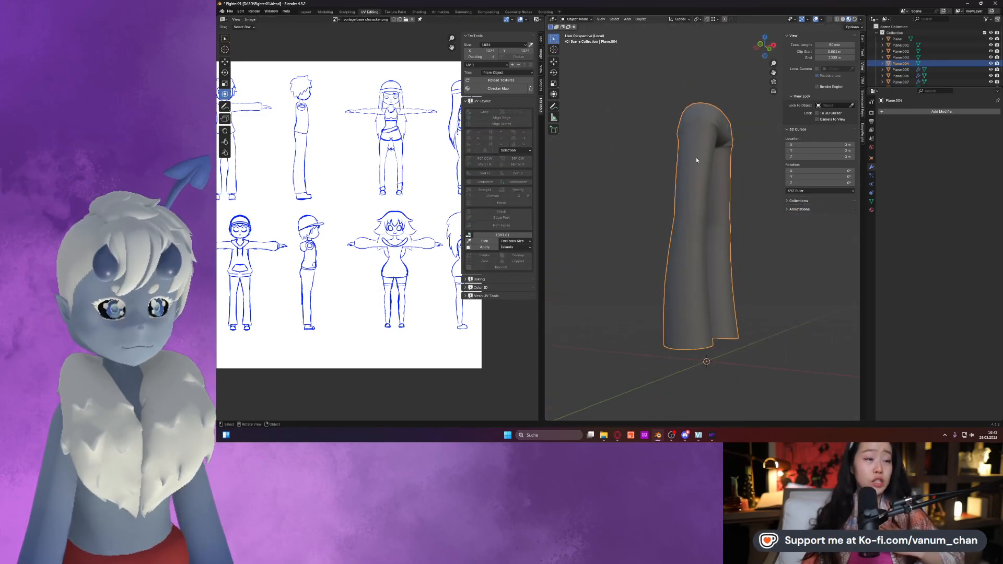
pyautogui.press('Tab')
# Mark the vertical side edges of the hips between the waist opening and the leg seams as seams.
pyautogui.moveTo(695, 158); pyautogui.dragTo(672, 211, button='middle')
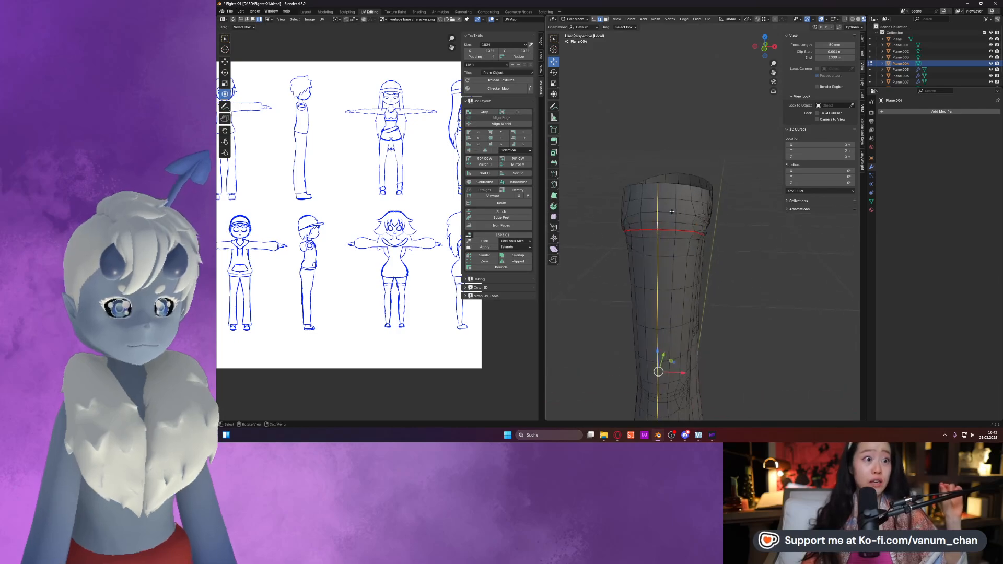
pyautogui.keyDown('alt'); pyautogui.keyDown('shift'); pyautogui.click(658, 225); pyautogui.keyUp('shift'); pyautogui.keyUp('alt')
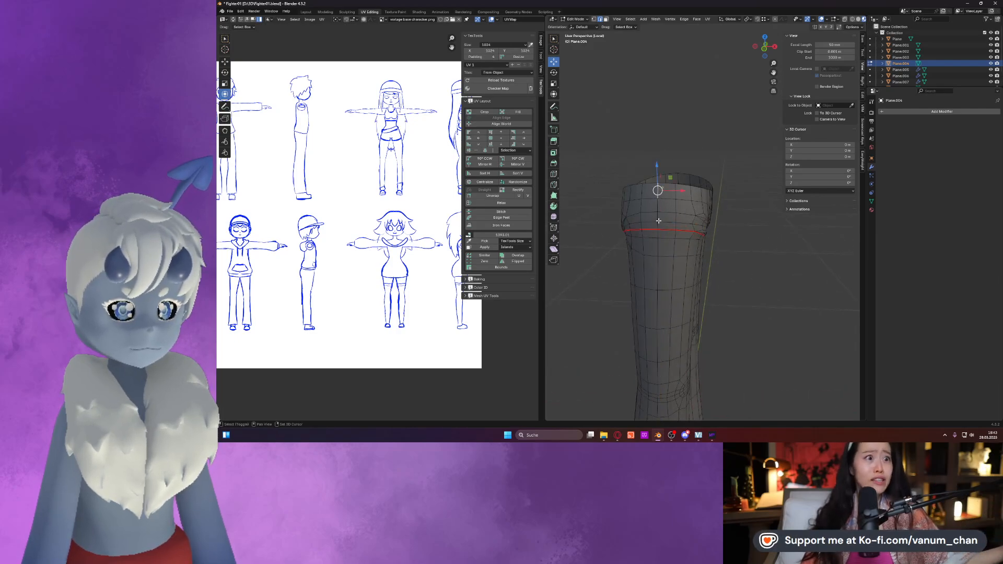
pyautogui.moveTo(659, 206); pyautogui.dragTo(674, 200, button='middle')
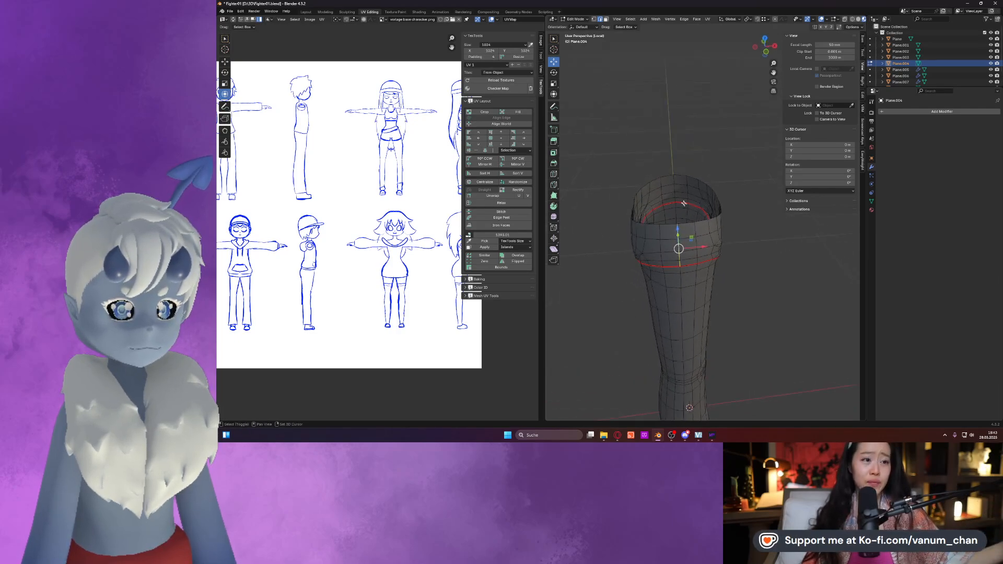
pyautogui.rightClick(673, 178)
pyautogui.click(666, 177)
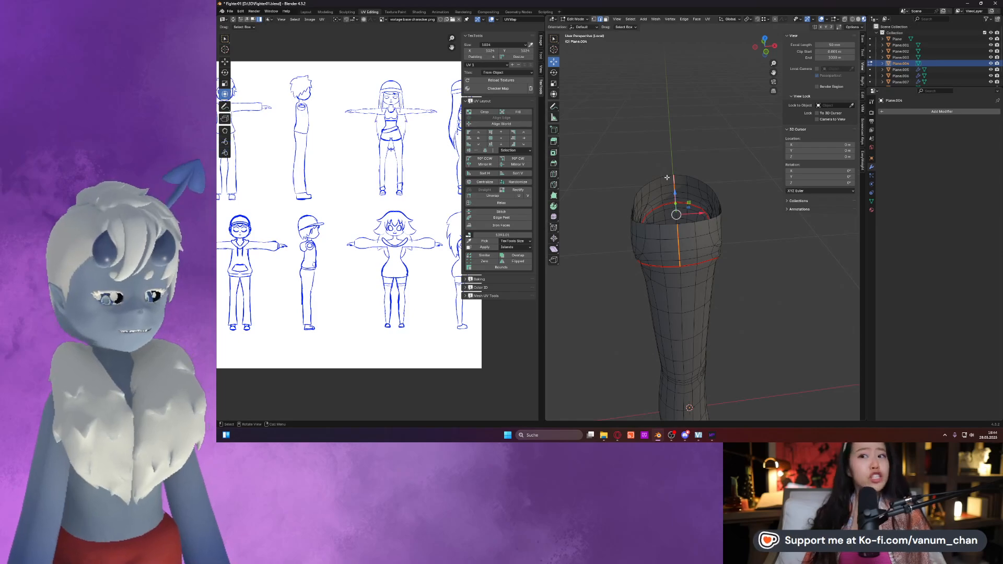
pyautogui.moveTo(667, 178); pyautogui.dragTo(638, 228, button='middle')
pyautogui.press('Tab')
pyautogui.press('Tab')
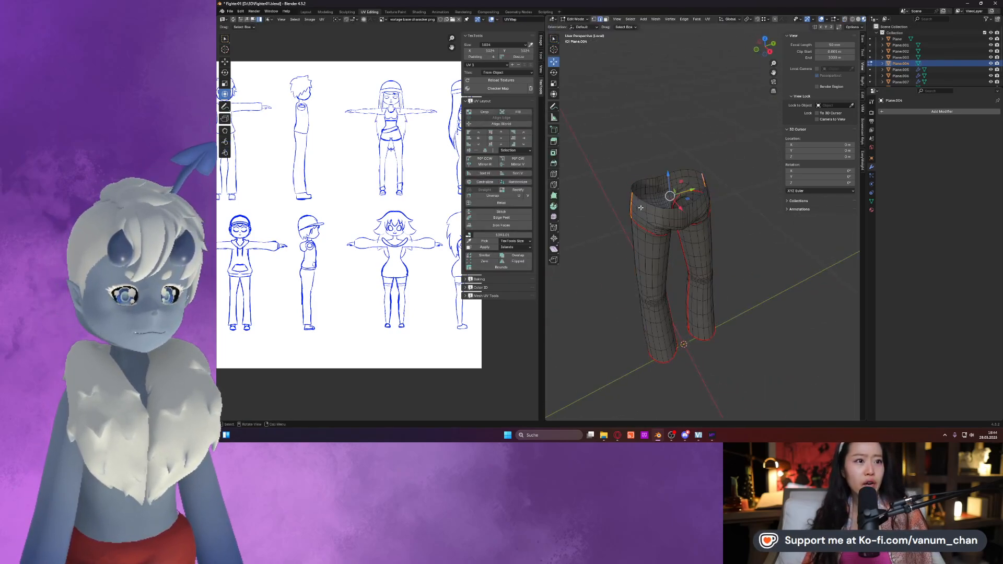
# Merge the overlapping vertices on the centre line of the trousers' hips into one using At Center.
pyautogui.scroll(4, 642, 183)
pyautogui.keyDown('alt'); pyautogui.click(615, 160); pyautogui.keyUp('alt')
pyautogui.moveTo(653, 219); pyautogui.dragTo(638, 163, button='middle')
pyautogui.scroll(2, 644, 190)
pyautogui.click(621, 211)
pyautogui.keyDown('alt'); pyautogui.click(623, 187); pyautogui.keyUp('alt')
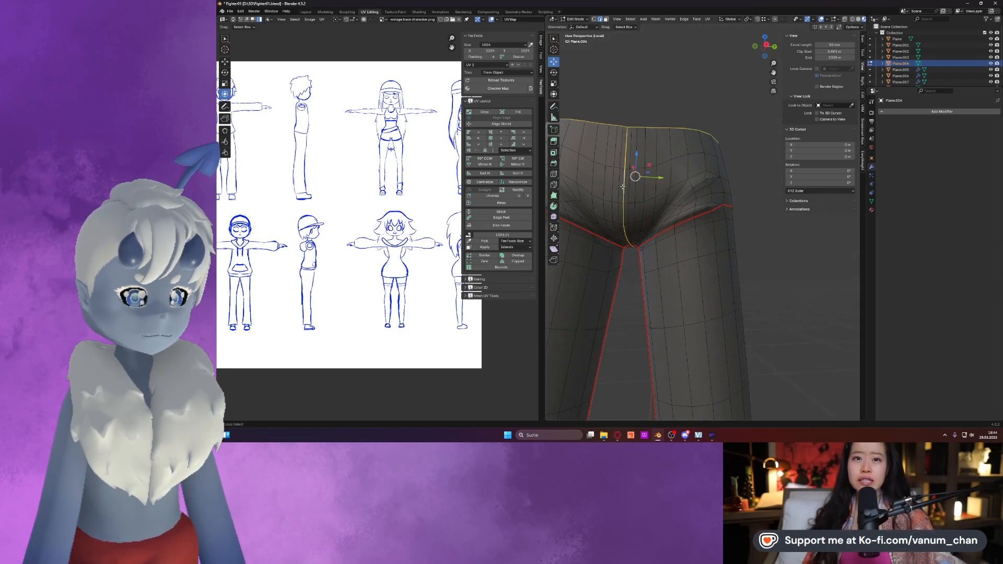
pyautogui.click(622, 178)
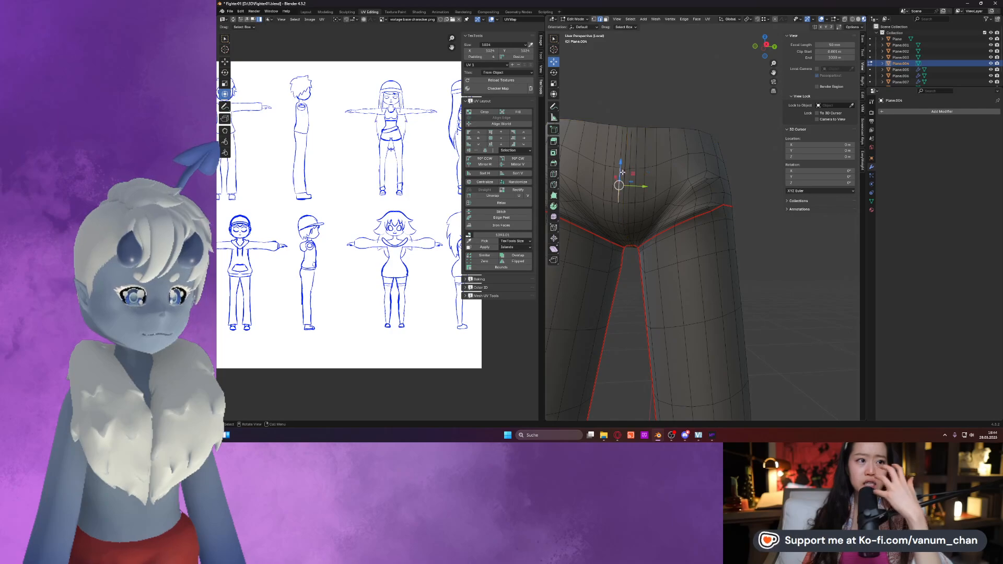
pyautogui.click(593, 19)
pyautogui.click(624, 170)
pyautogui.press('KP_Decimal')
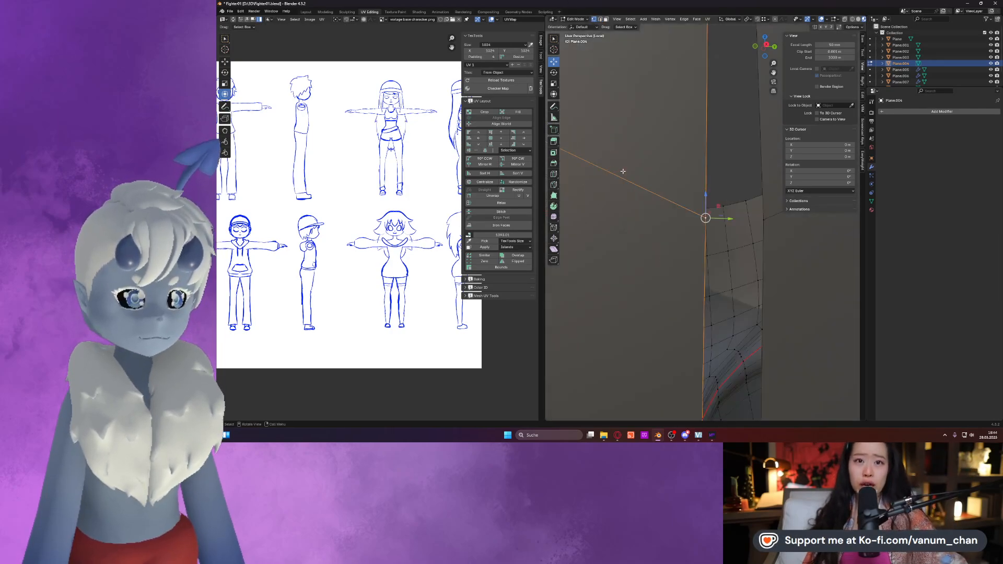
pyautogui.keyDown('shift'); pyautogui.click(716, 218); pyautogui.keyUp('shift')
pyautogui.press('m')
pyautogui.click(687, 190)
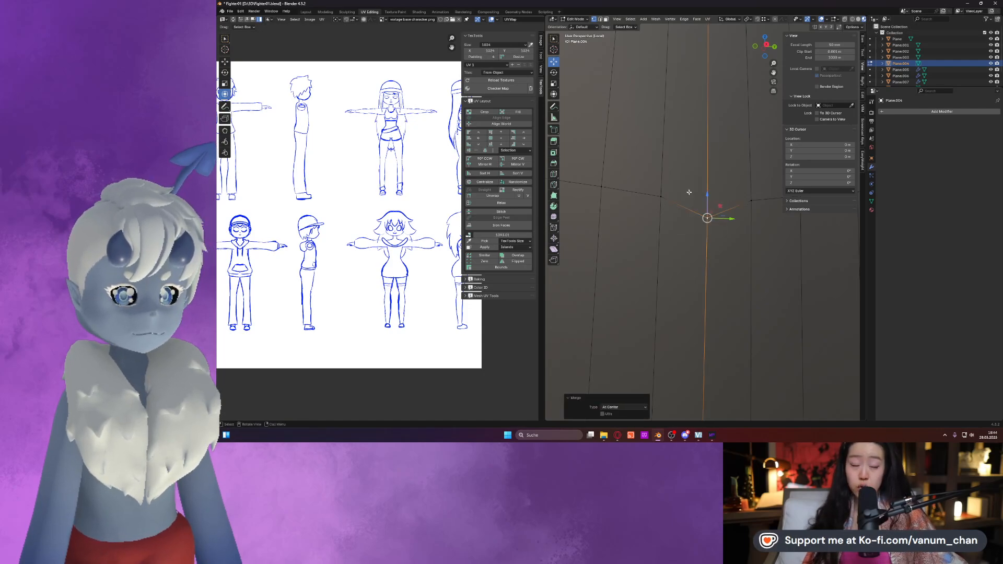
# Merge the centre-line vertices on the opposite side of the trousers' hips using At Center.
pyautogui.scroll(-6, 661, 158)
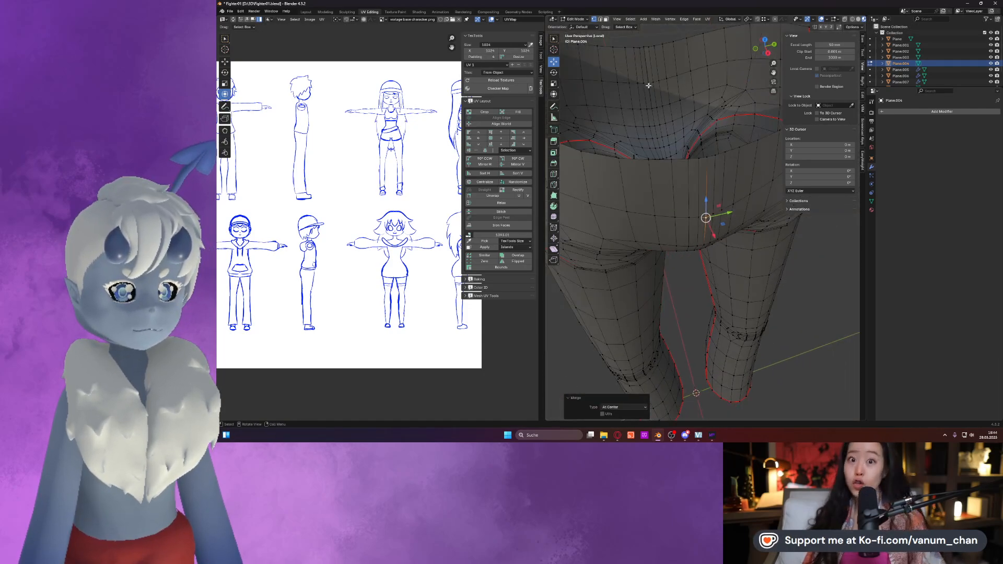
pyautogui.click(648, 85)
pyautogui.press('m')
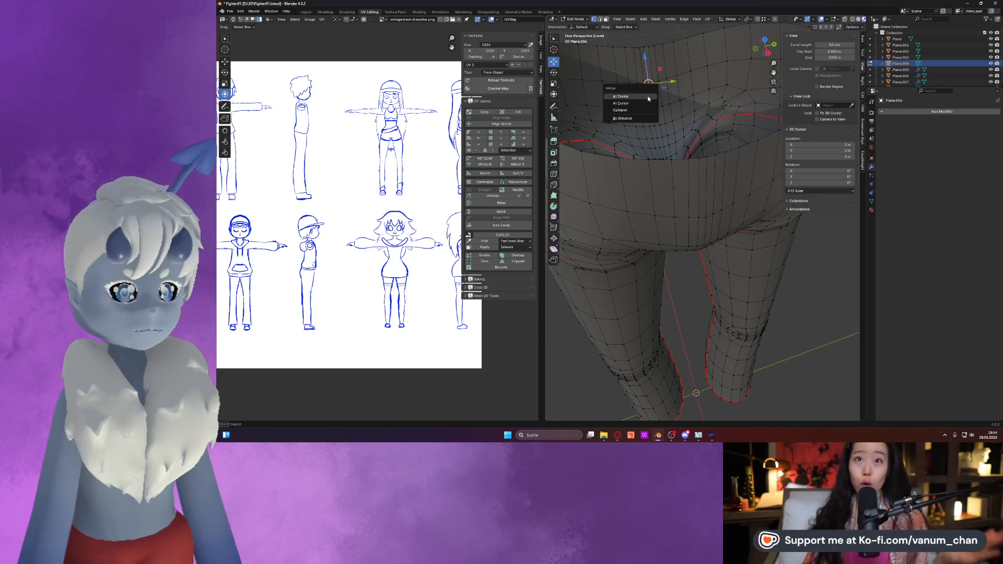
pyautogui.click(628, 96)
pyautogui.moveTo(693, 189); pyautogui.dragTo(666, 119, button='middle')
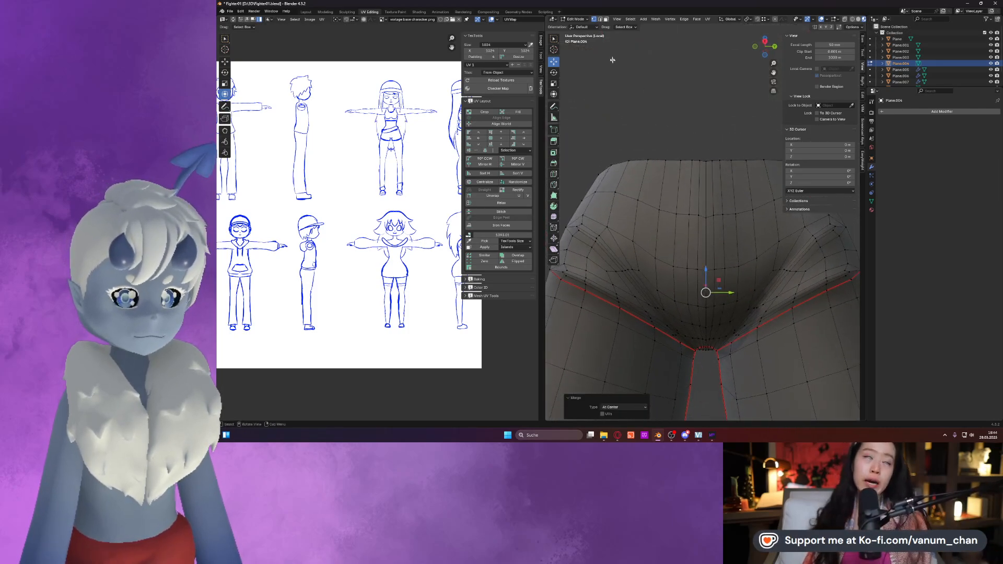
# Dissolve the central vertical edge loop of the hips and the two loops flanking the centre line.
pyautogui.click(600, 20)
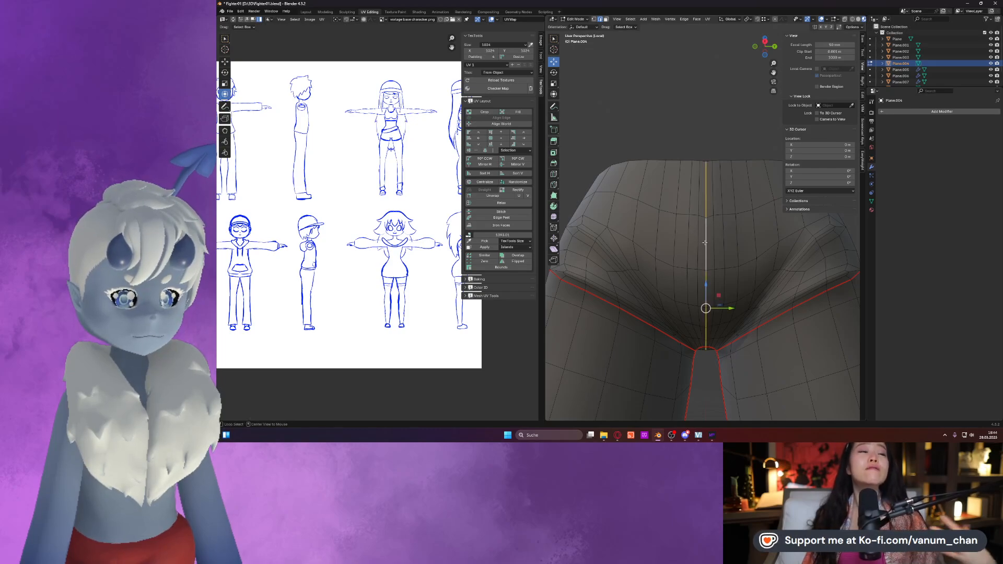
pyautogui.hotkey('ctrl', 'x')
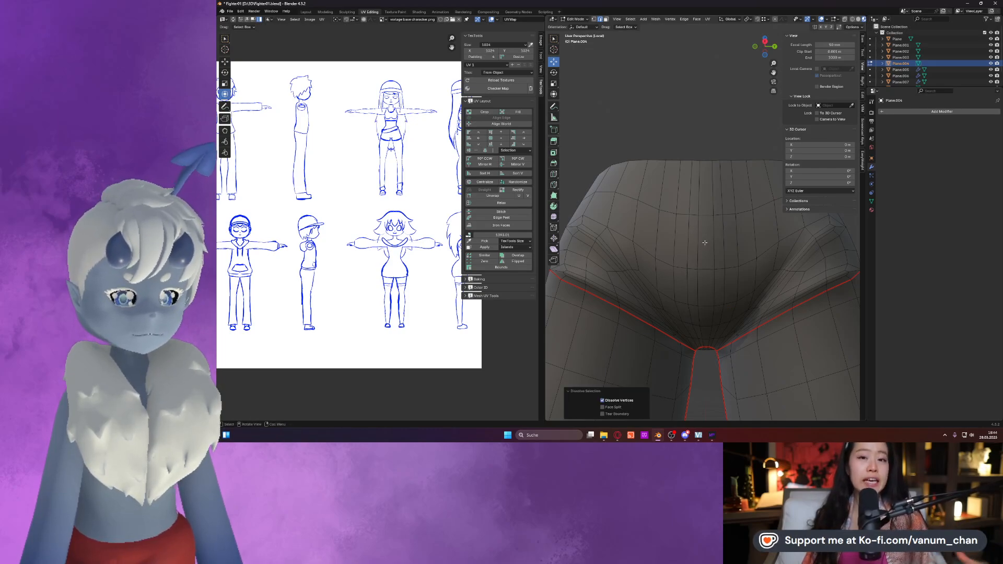
pyautogui.moveTo(705, 238); pyautogui.dragTo(705, 249, button='middle')
pyautogui.keyDown('alt'); pyautogui.click(705, 248); pyautogui.keyUp('alt')
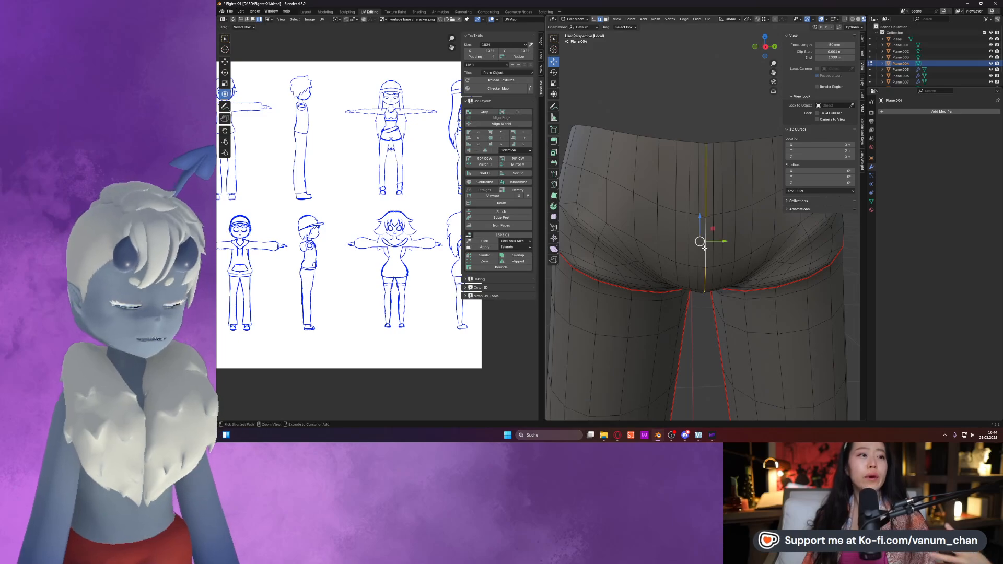
pyautogui.keyDown('alt'); pyautogui.click(698, 249); pyautogui.keyUp('alt')
pyautogui.keyDown('alt'); pyautogui.keyDown('shift'); pyautogui.click(712, 249); pyautogui.keyUp('shift'); pyautogui.keyUp('alt')
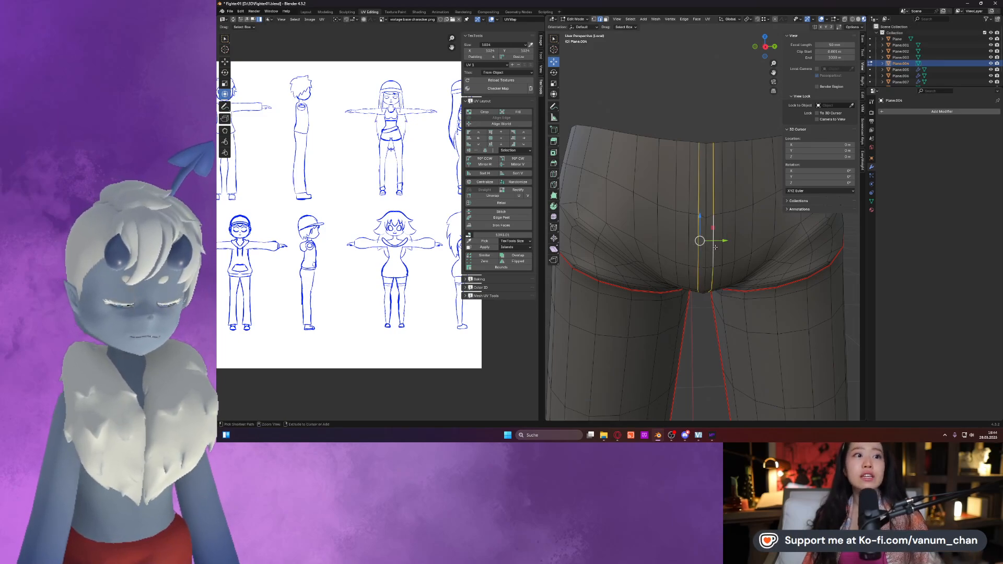
pyautogui.hotkey('ctrl', 'x')
pyautogui.moveTo(715, 247); pyautogui.dragTo(703, 234, button='middle')
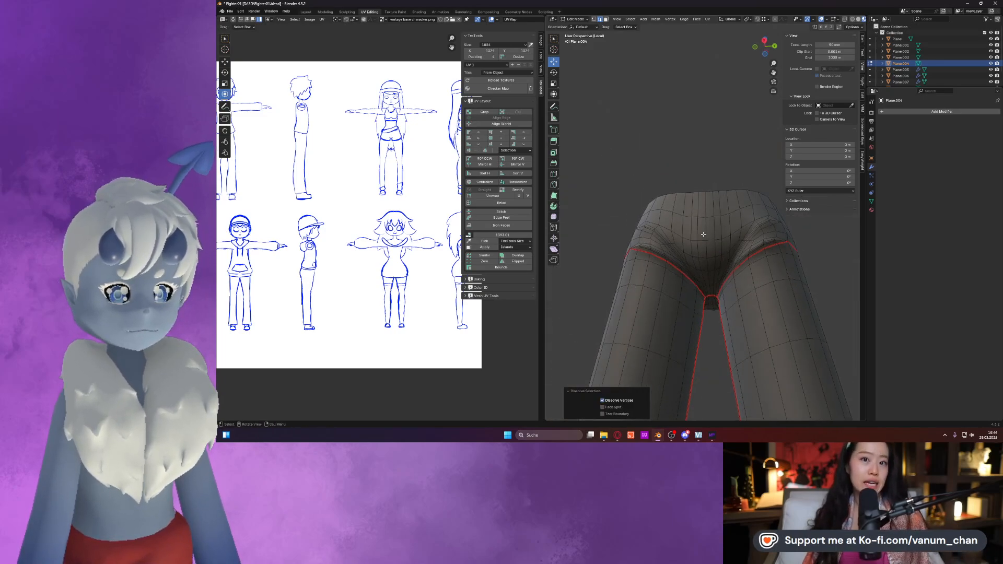
# Check the trousers' shading around the hips in Object Mode and return to the full scene from local view.
pyautogui.press('Tab')
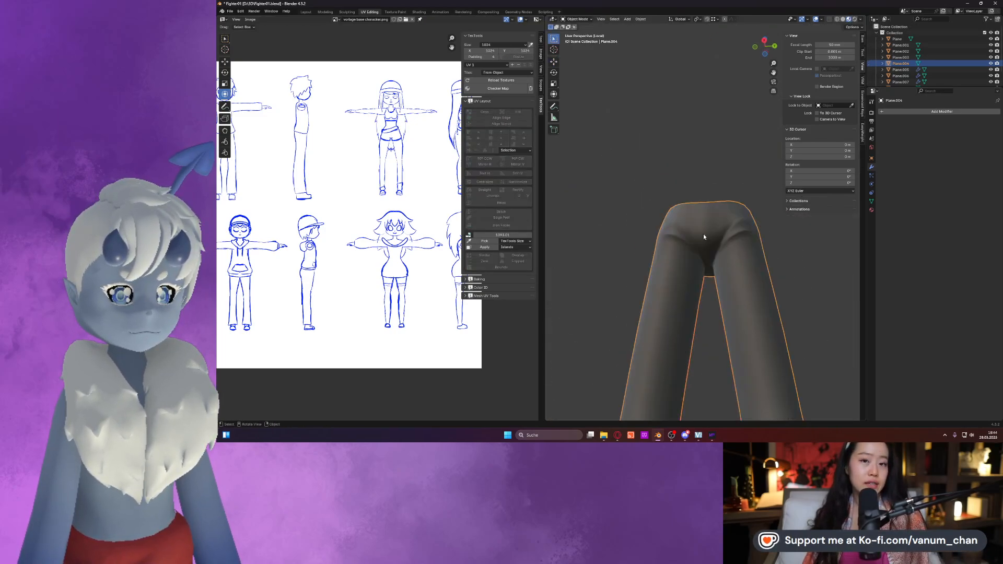
pyautogui.press('Tab')
pyautogui.moveTo(704, 237); pyautogui.dragTo(722, 269, button='middle')
pyautogui.press('Tab')
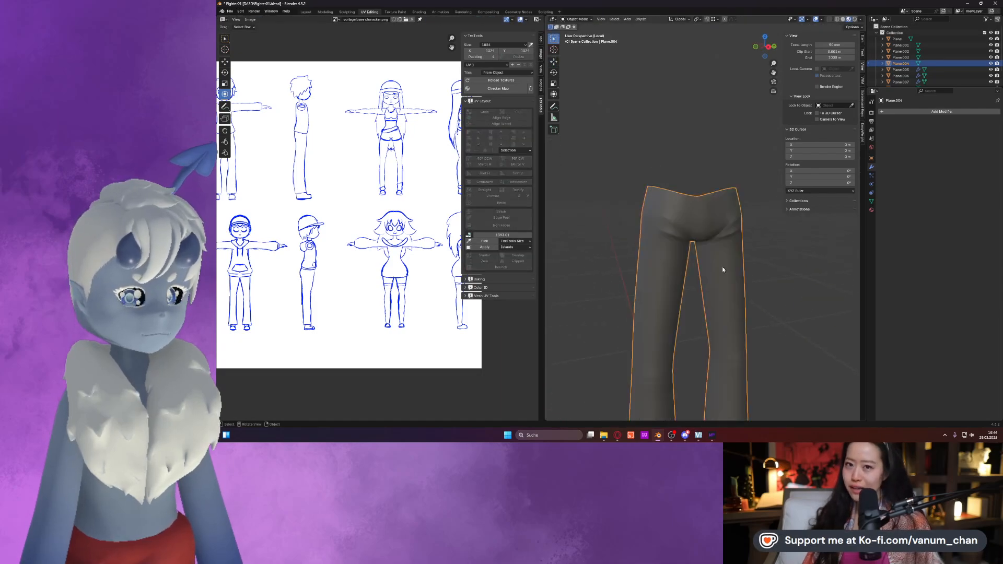
pyautogui.press('Tab')
pyautogui.press('Tab')
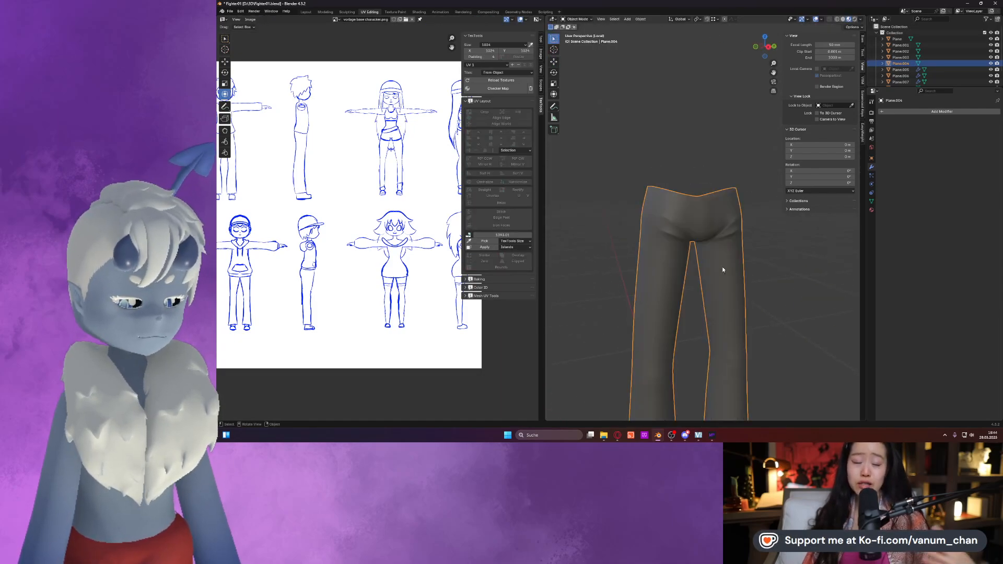
pyautogui.press('KP_Divide')
pyautogui.moveTo(719, 273); pyautogui.dragTo(818, 168, button='middle')
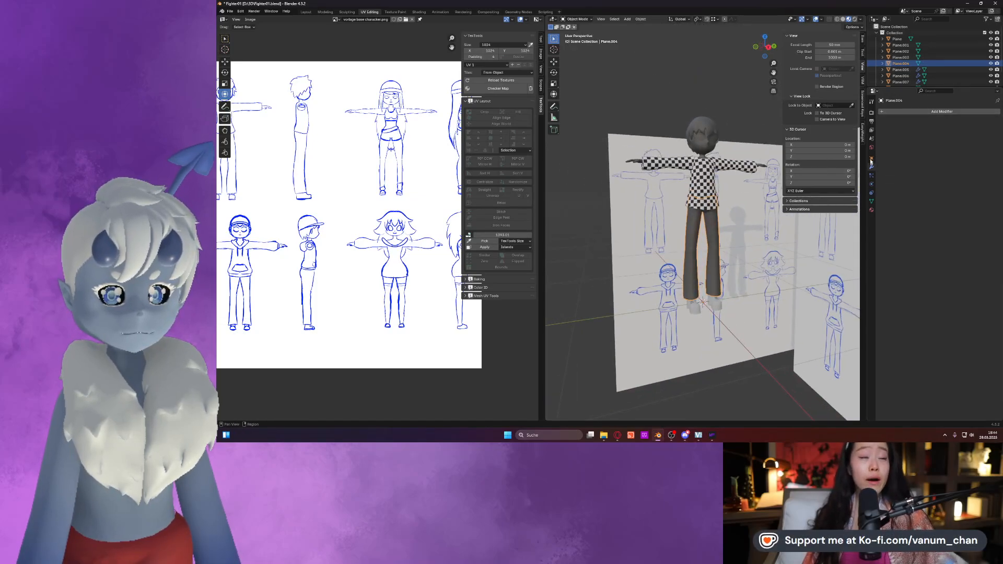
# Assign the checker material Material.003 to the trousers.
pyautogui.click(871, 209)
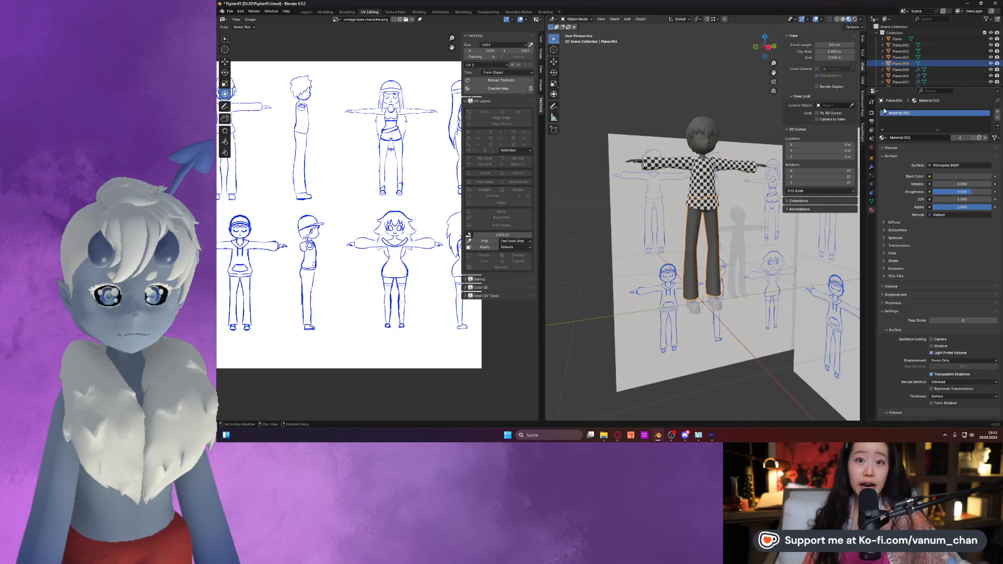
pyautogui.click(882, 138)
pyautogui.click(892, 151)
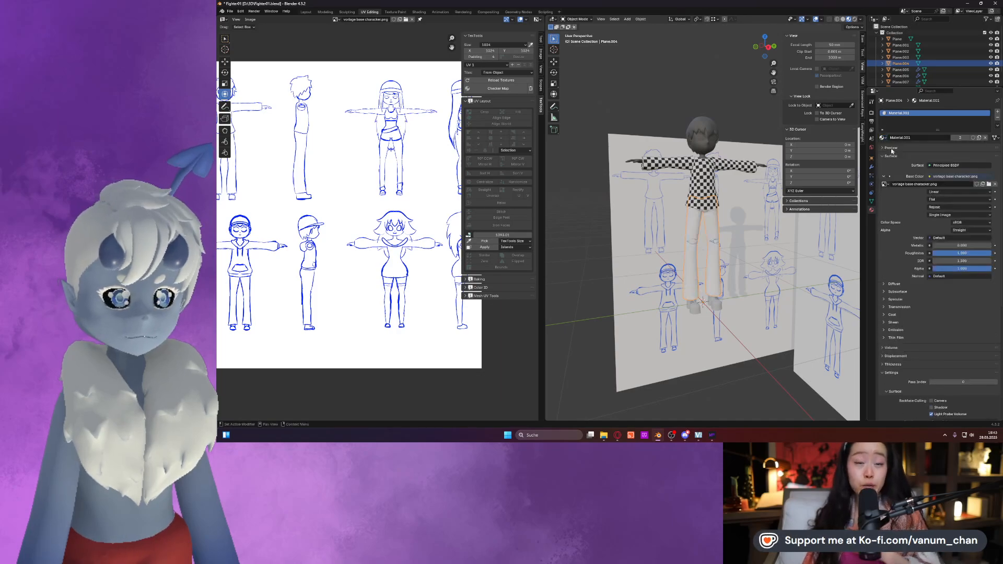
pyautogui.click(883, 138)
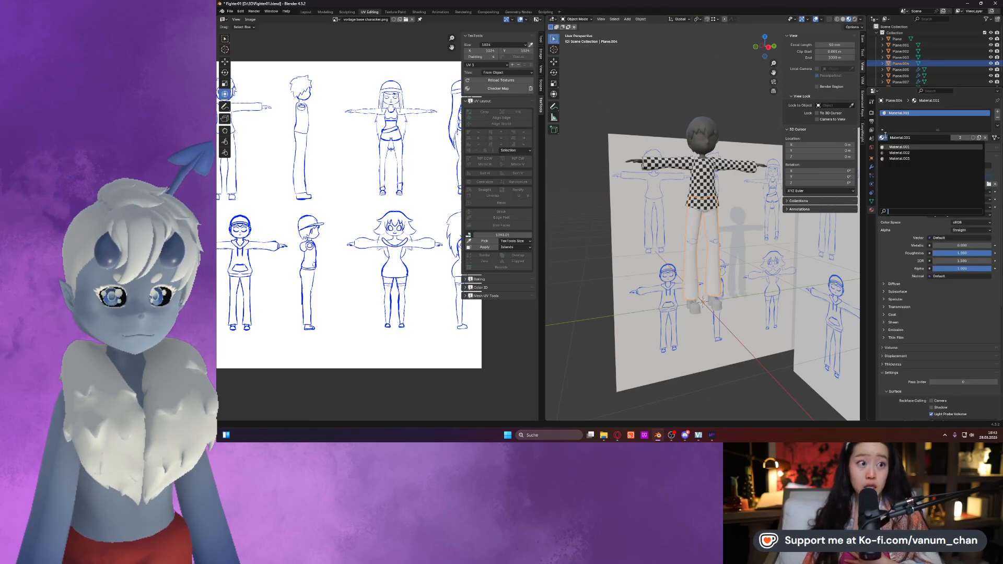
pyautogui.click(896, 163)
pyautogui.scroll(2, 782, 242)
pyautogui.keyDown('shift'); pyautogui.moveTo(779, 244); pyautogui.dragTo(771, 126, button='middle'); pyautogui.keyUp('shift')
pyautogui.scroll(5, 768, 131)
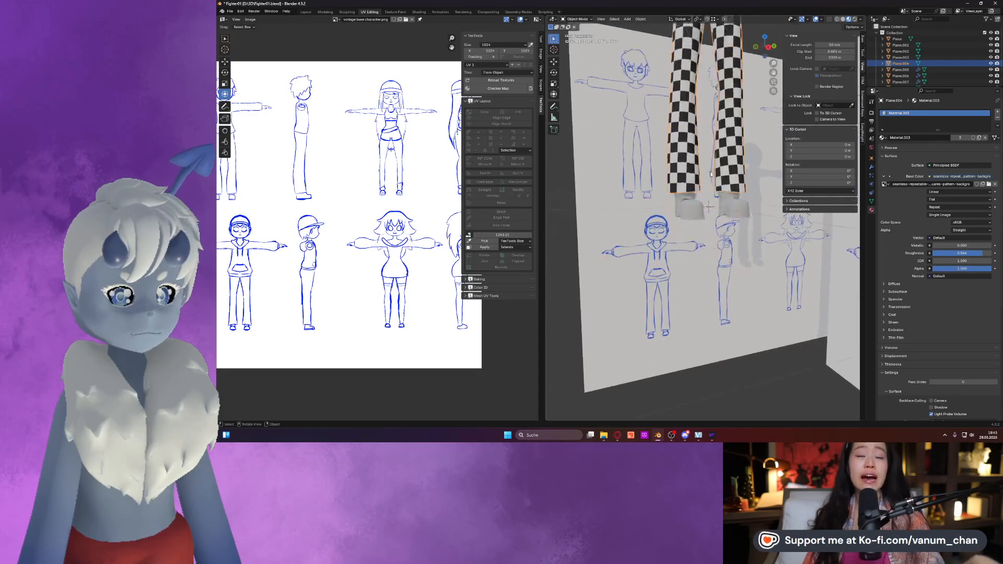
# Select the shoes below the trousers and isolate them in local view.
pyautogui.click(685, 199)
pyautogui.moveTo(685, 199); pyautogui.dragTo(706, 202, button='middle')
pyautogui.press('Tab')
pyautogui.scroll(2, 705, 202)
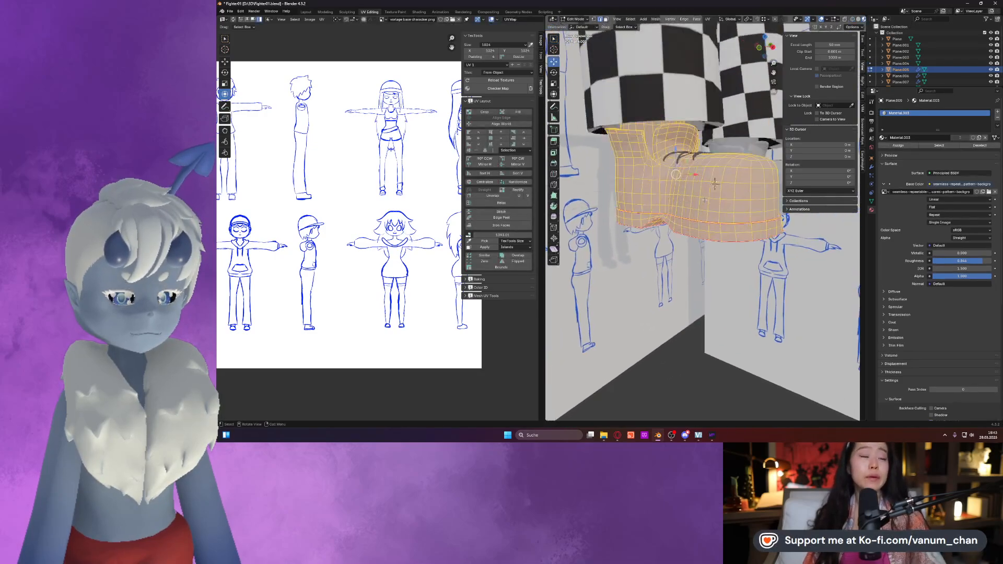
pyautogui.press('Tab')
pyautogui.press('KP_Divide')
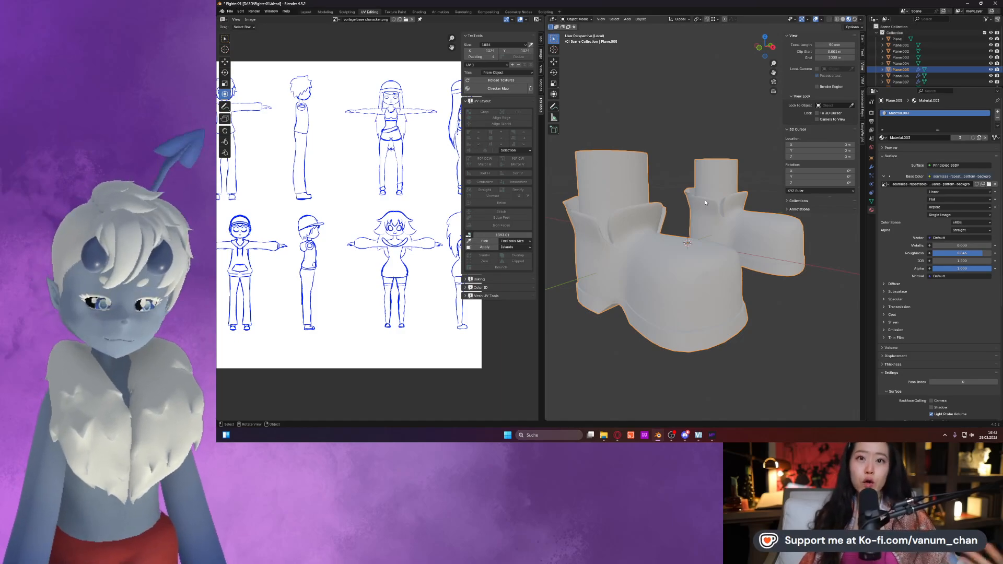
# Remove the edge crease from all edges of the shoe mesh and clear the selection.
pyautogui.moveTo(705, 199)
pyautogui.mouseDown(button='middle')
pyautogui.moveTo(676, 218)
pyautogui.moveTo(686, 231)
pyautogui.moveTo(718, 208)
pyautogui.mouseUp(button='middle')
pyautogui.press('Tab')
pyautogui.scroll(4, 686, 231)
pyautogui.moveTo(639, 250); pyautogui.dragTo(710, 162, button='middle')
pyautogui.moveTo(729, 282); pyautogui.dragTo(709, 315, button='middle')
pyautogui.rightClick(709, 316)
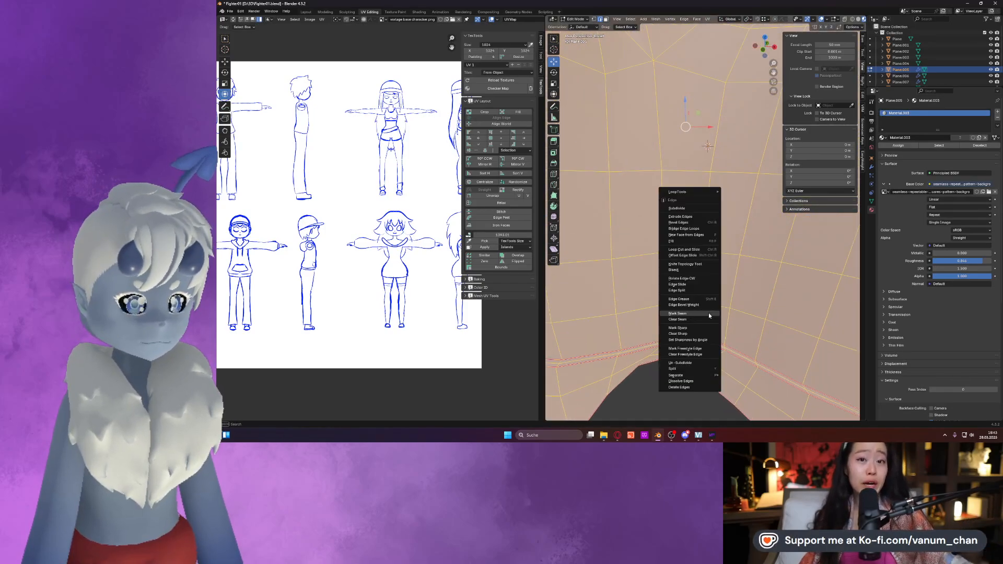
pyautogui.rightClick(625, 170)
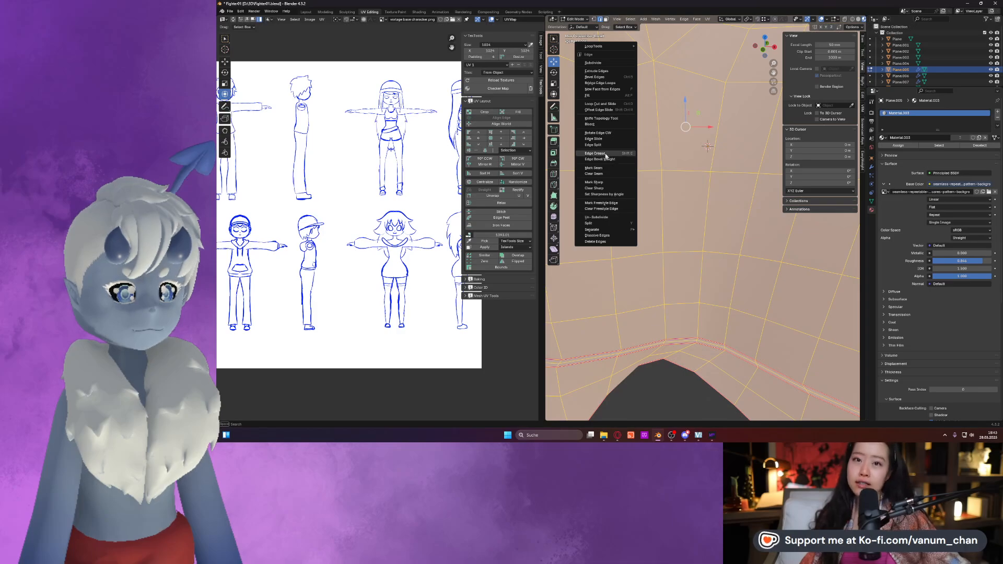
pyautogui.click(606, 155)
pyautogui.click(762, 189)
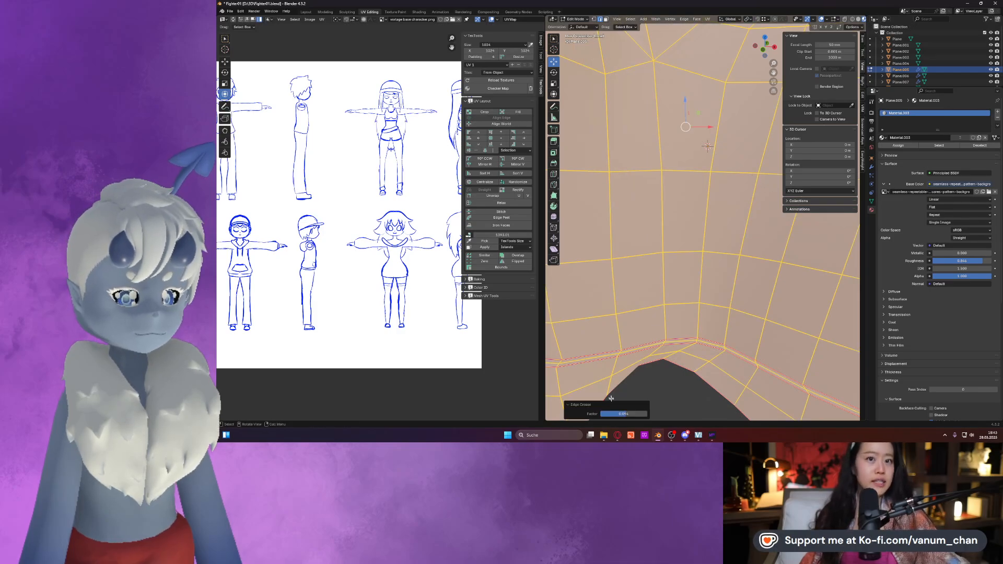
pyautogui.moveTo(619, 414); pyautogui.dragTo(601, 414)
pyautogui.hotkey('alt', 'a')
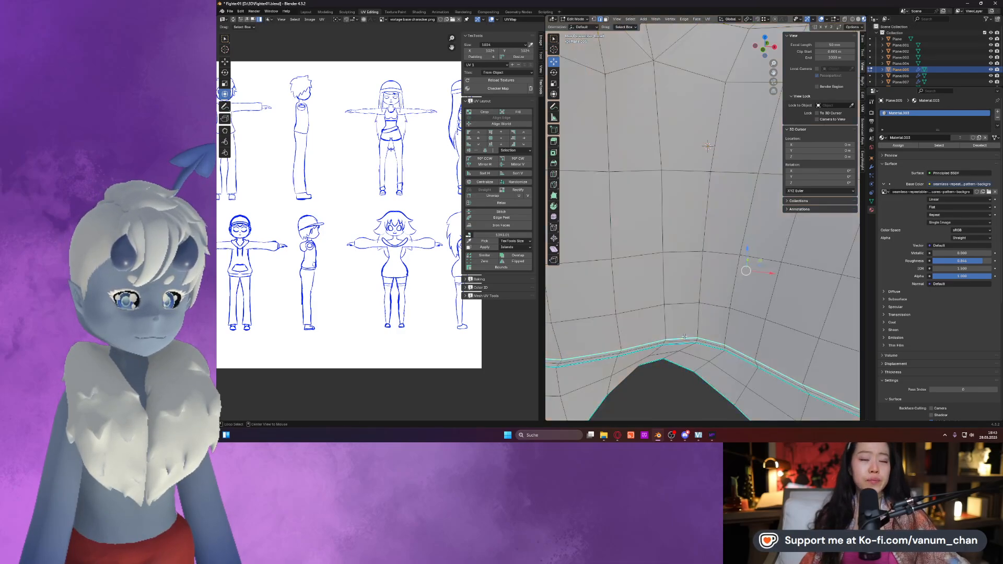
# Mark the outline edges around the underside of the shoe's sole as a seam.
pyautogui.scroll(-5, 685, 337)
pyautogui.moveTo(685, 337); pyautogui.dragTo(697, 307, button='middle')
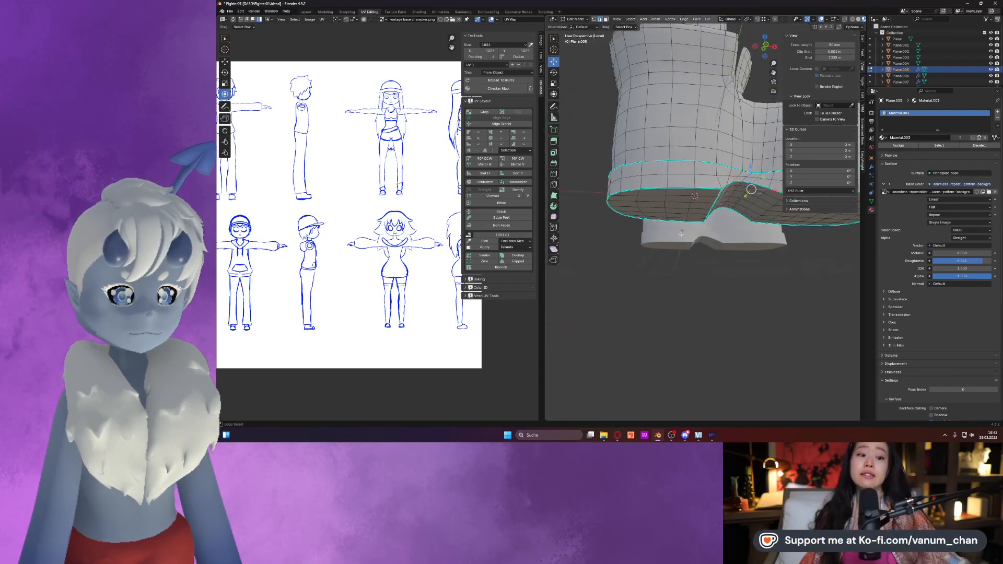
pyautogui.moveTo(676, 184); pyautogui.dragTo(674, 212, button='middle')
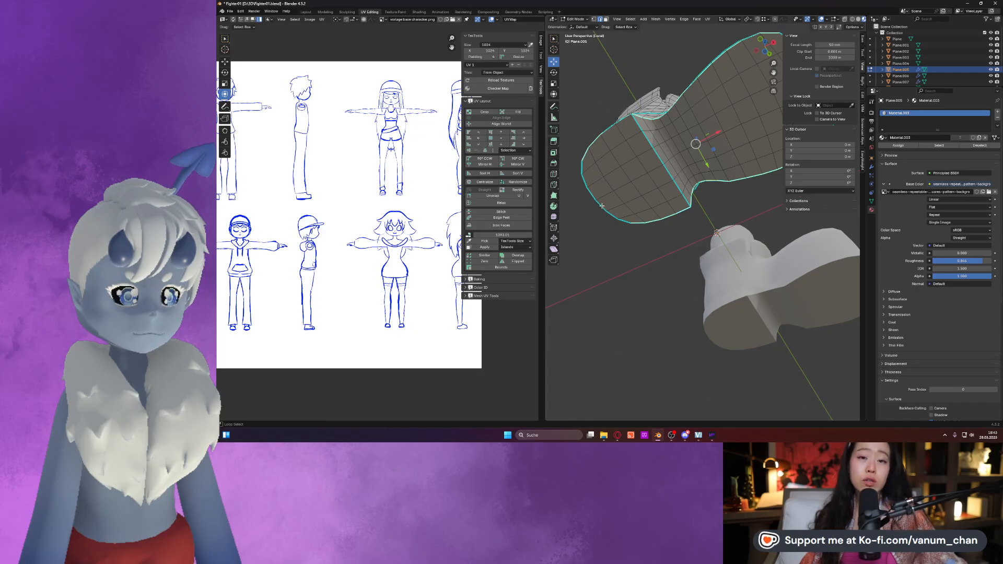
pyautogui.keyDown('alt'); pyautogui.keyDown('shift'); pyautogui.click(666, 170); pyautogui.keyUp('shift'); pyautogui.keyUp('alt')
pyautogui.moveTo(669, 167); pyautogui.dragTo(668, 196, button='middle')
pyautogui.hotkey('ctrl', 'z')
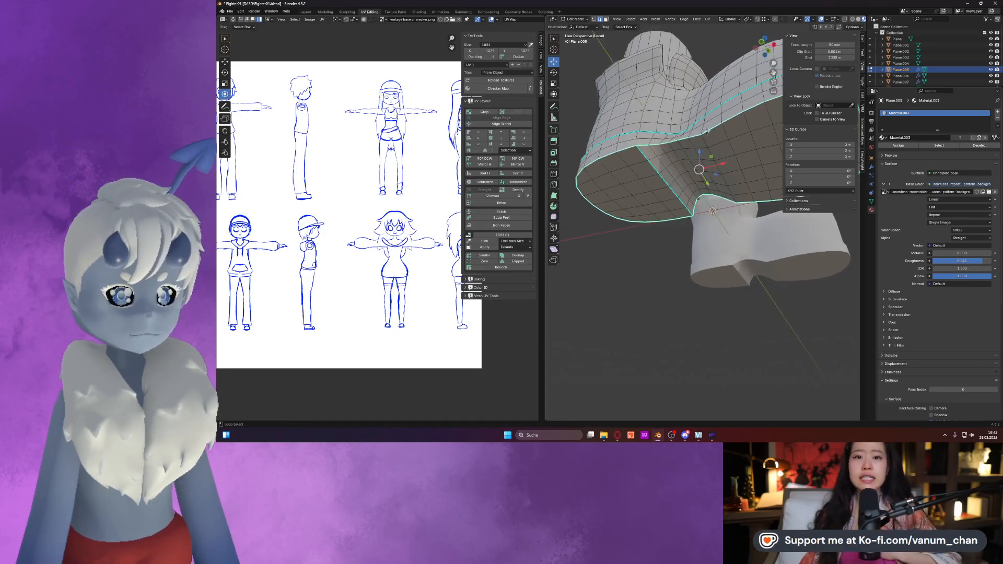
pyautogui.moveTo(739, 152); pyautogui.dragTo(632, 176, button='middle')
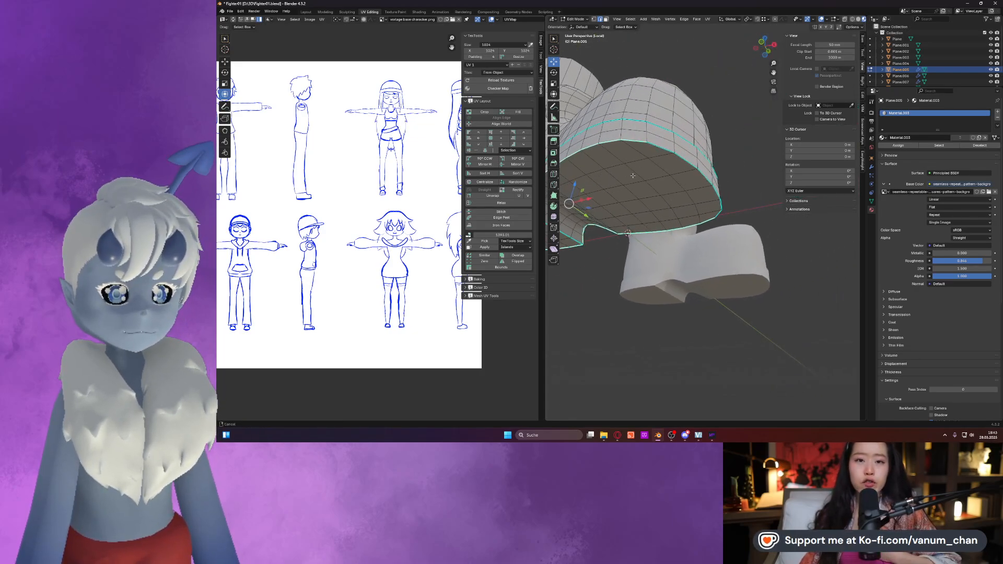
pyautogui.rightClick(684, 161)
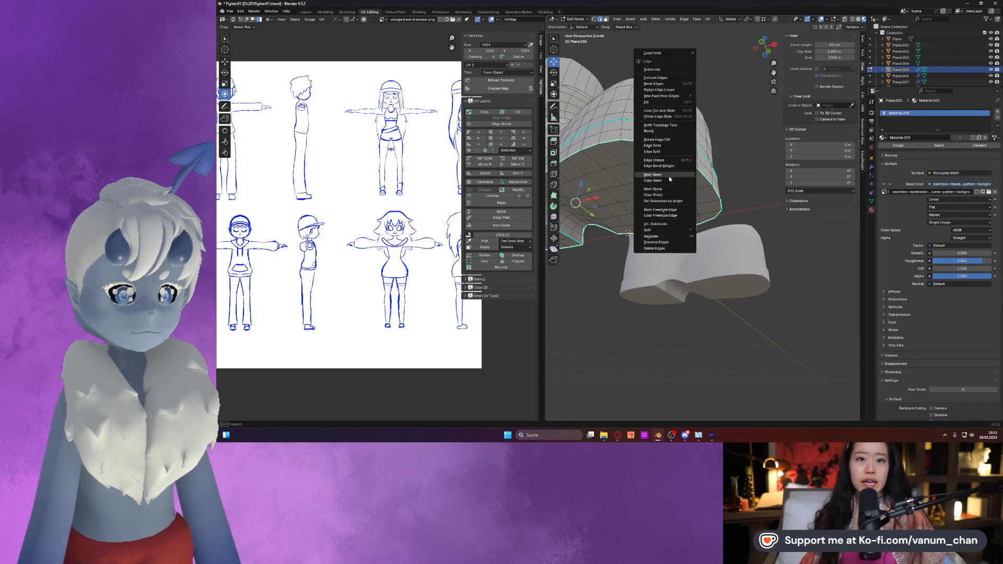
pyautogui.click(669, 177)
# Select the edge path across the sole where the heel meets the arch and mark it as a seam.
pyautogui.moveTo(669, 177); pyautogui.dragTo(659, 200, button='middle')
pyautogui.click(616, 192)
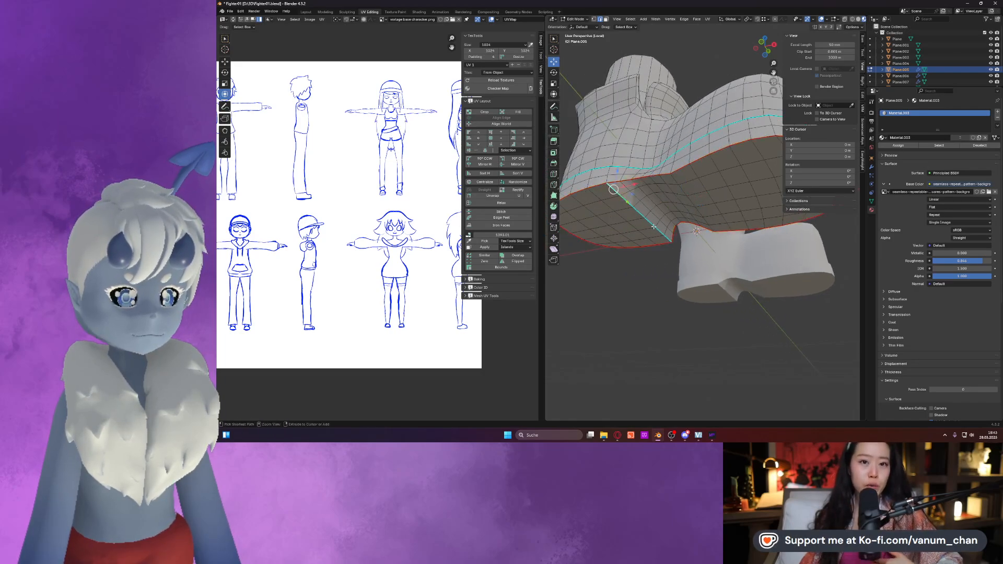
pyautogui.keyDown('ctrl'); pyautogui.click(666, 239); pyautogui.keyUp('ctrl')
pyautogui.rightClick(631, 210)
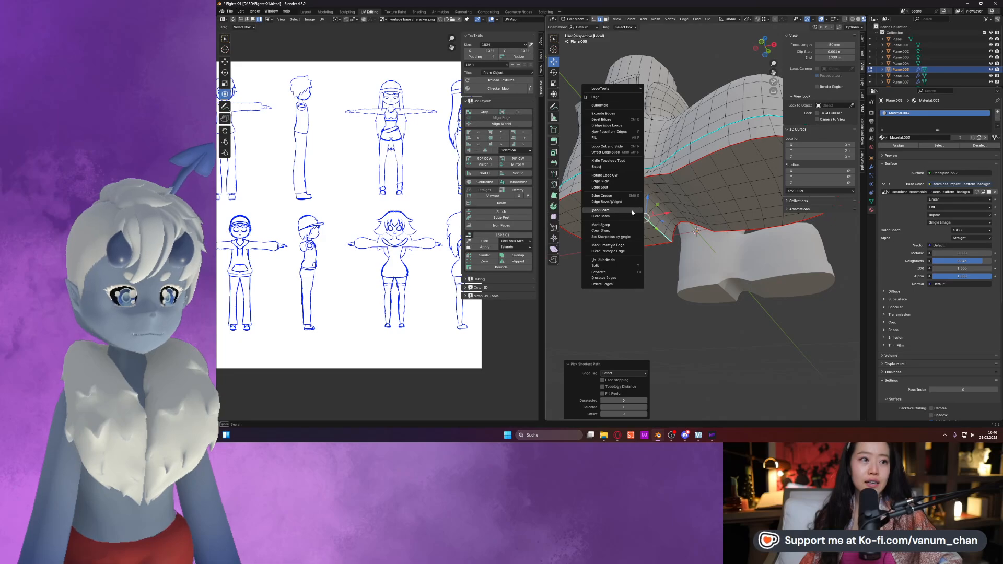
pyautogui.click(632, 210)
# Mark the edge loop above the sole as a seam and dissolve the extra loop beside it.
pyautogui.moveTo(631, 210); pyautogui.dragTo(738, 262, button='middle')
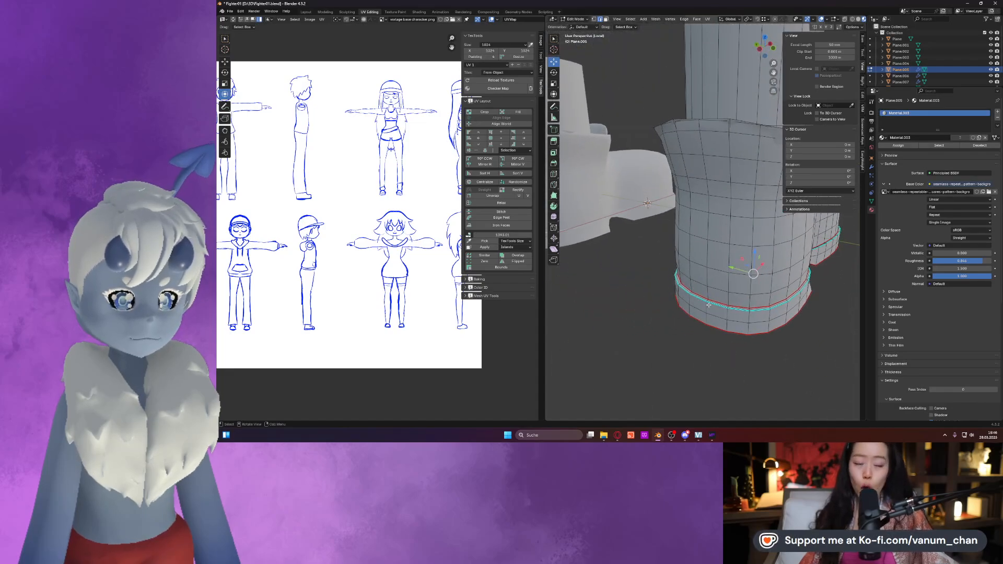
pyautogui.moveTo(706, 309); pyautogui.dragTo(721, 256, button='middle')
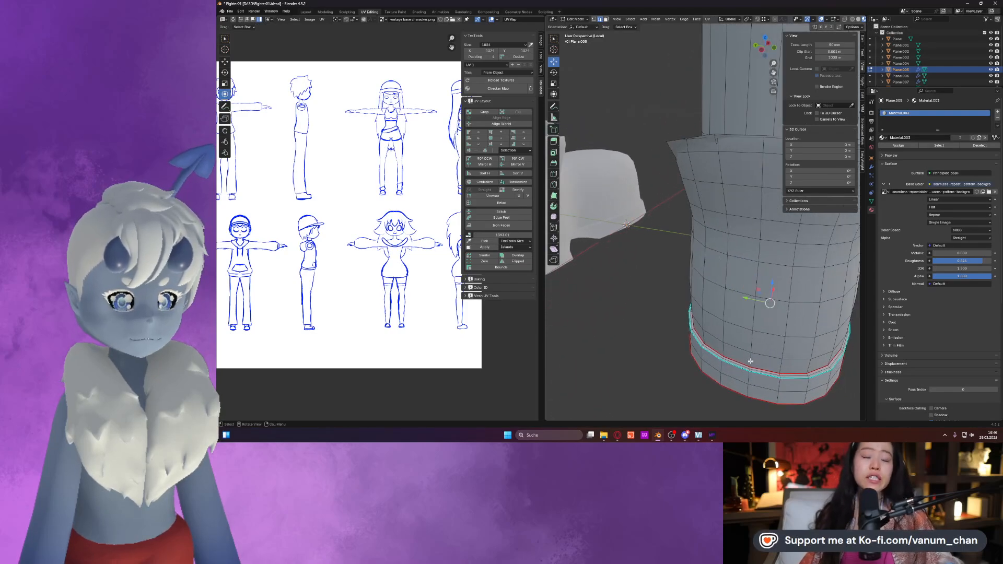
pyautogui.moveTo(763, 364); pyautogui.dragTo(754, 345, button='middle')
pyautogui.hotkey('ctrl', 'x')
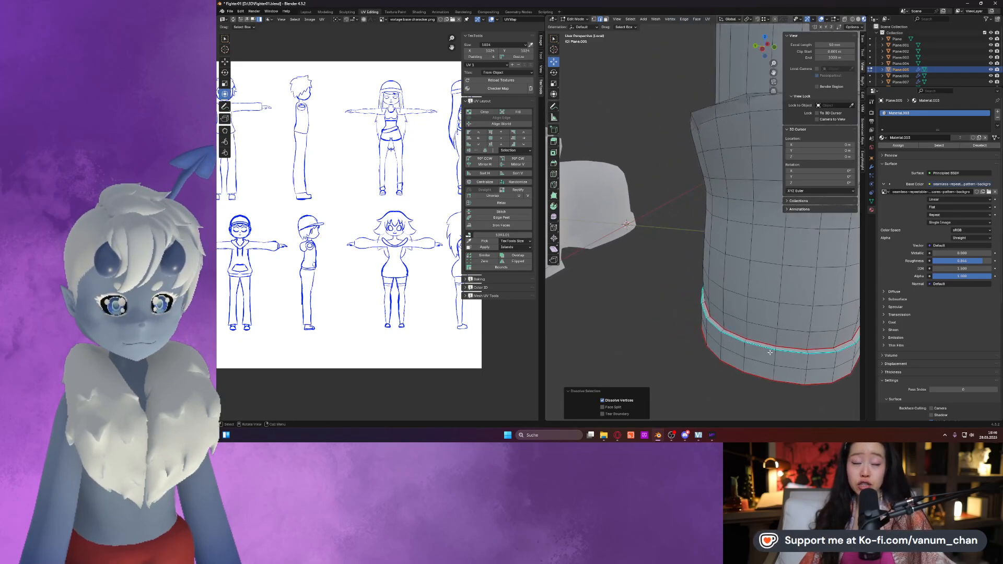
# Mark the short vertical edges of the sole band at the back of the heel as a seam.
pyautogui.hotkey('ctrl', 'r')
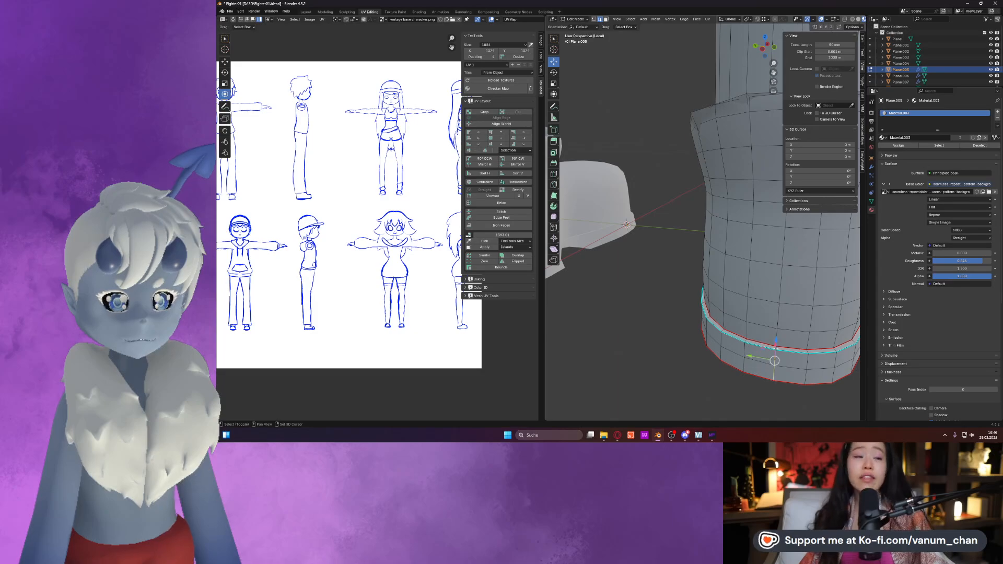
pyautogui.rightClick(776, 349)
pyautogui.click(745, 346)
pyautogui.moveTo(747, 335); pyautogui.dragTo(710, 293, button='middle')
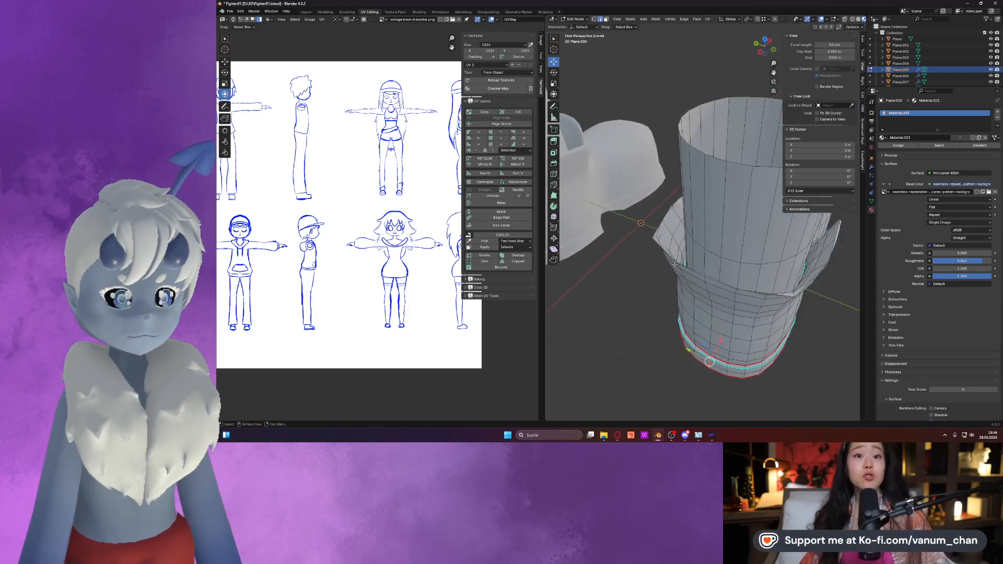
pyautogui.moveTo(669, 242); pyautogui.dragTo(671, 246, button='middle')
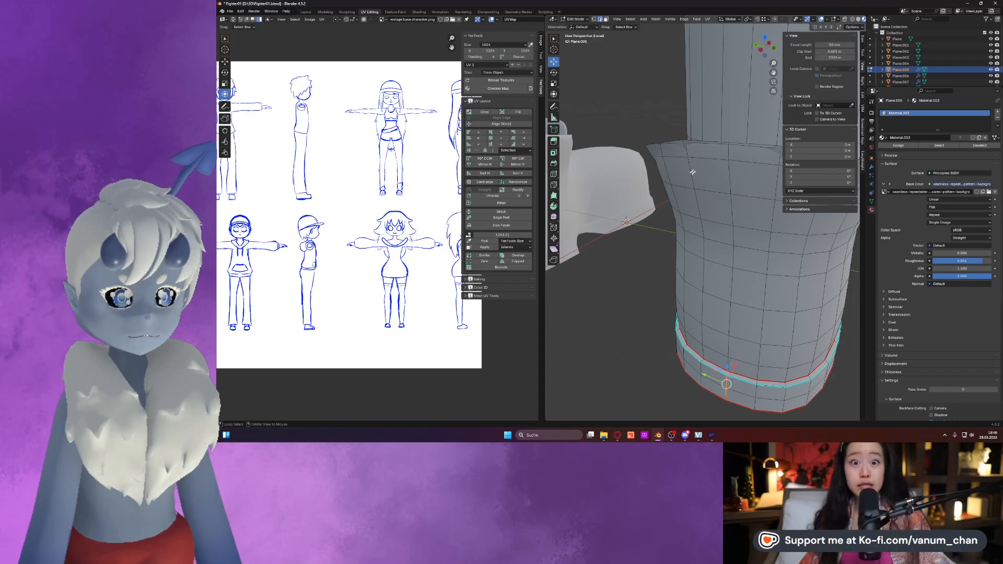
# Select the inner edge loop of the shoe collar's rim and scale it inward to about 0.917.
pyautogui.moveTo(707, 159); pyautogui.dragTo(715, 239, button='middle')
pyautogui.keyDown('alt'); pyautogui.click(615, 221); pyautogui.keyUp('alt')
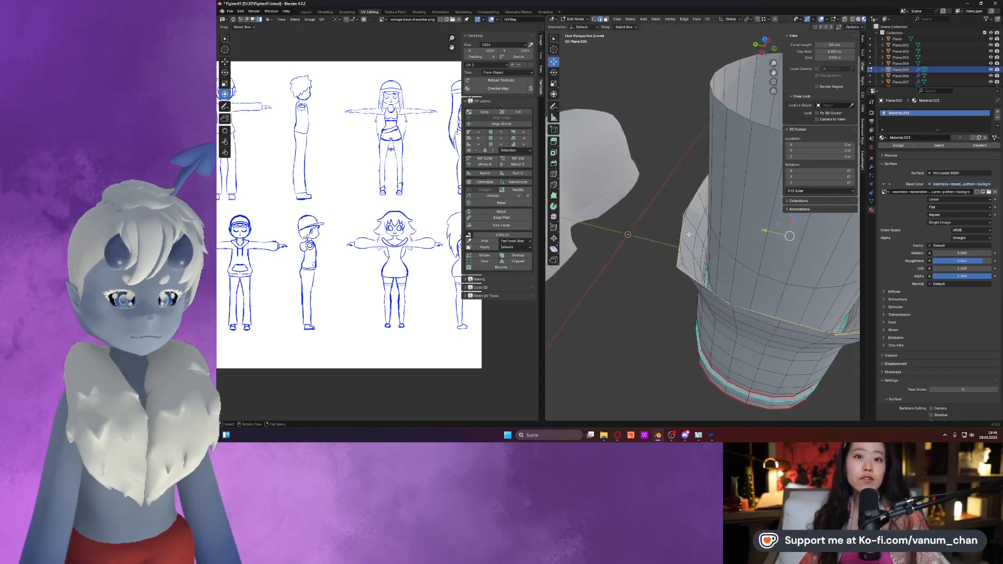
pyautogui.press('s')
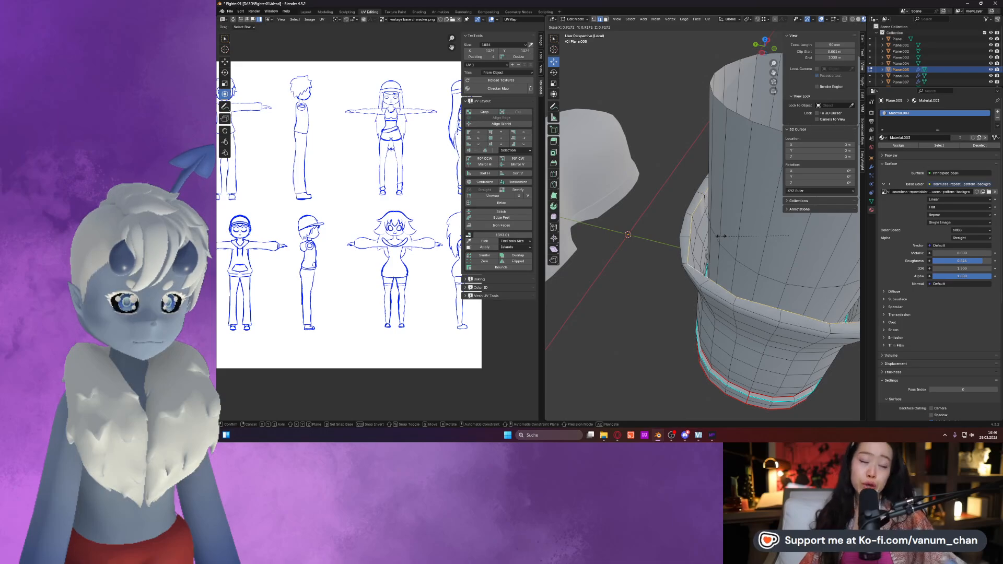
pyautogui.click(720, 236)
pyautogui.moveTo(720, 236); pyautogui.dragTo(668, 254, button='middle')
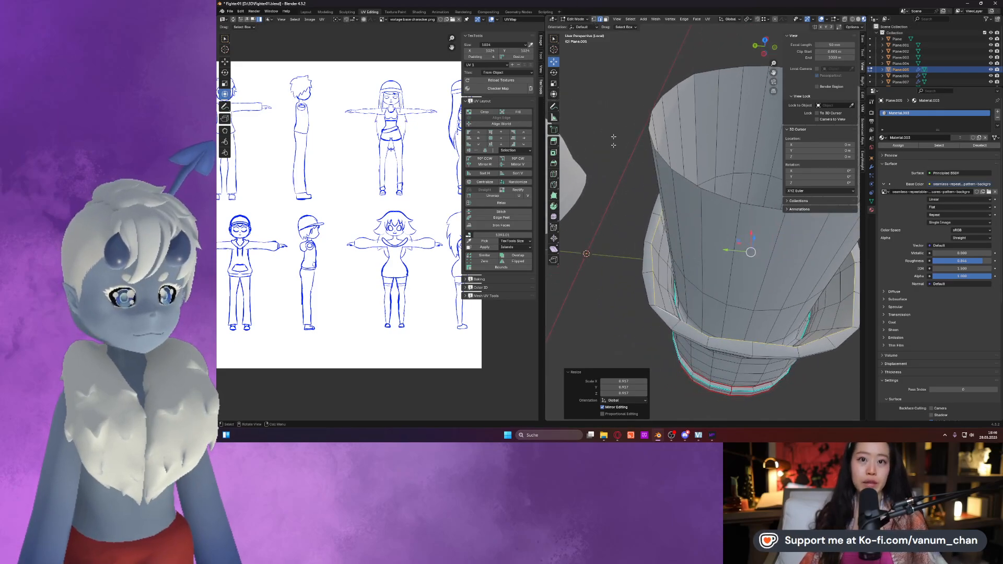
# Switch to vertex selection and scale a set of the collar's inner-rim vertices inward to even out the rim thickness.
pyautogui.click(594, 19)
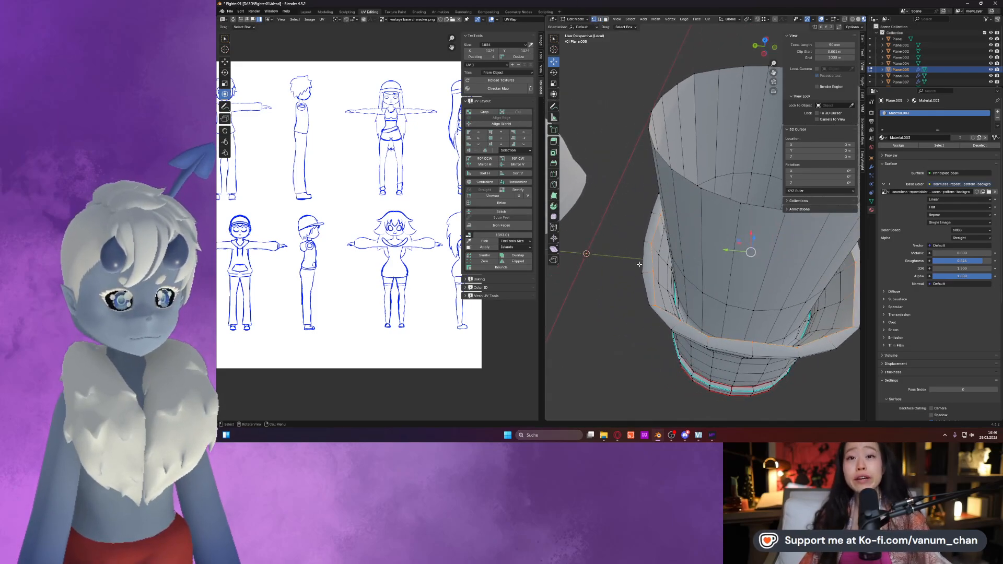
pyautogui.moveTo(651, 268); pyautogui.dragTo(683, 276, button='middle')
pyautogui.moveTo(732, 332); pyautogui.dragTo(731, 332, button='middle')
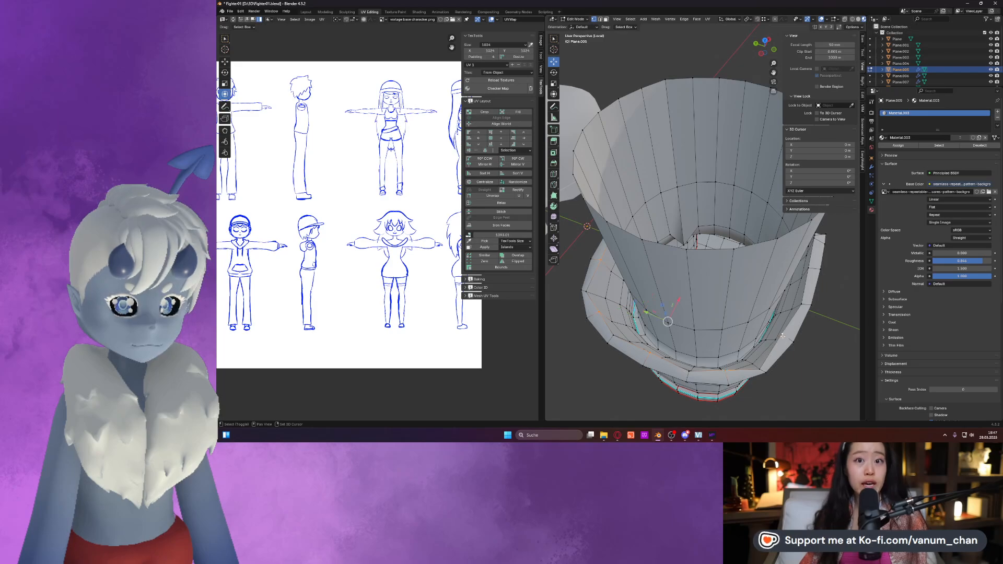
pyautogui.press('s')
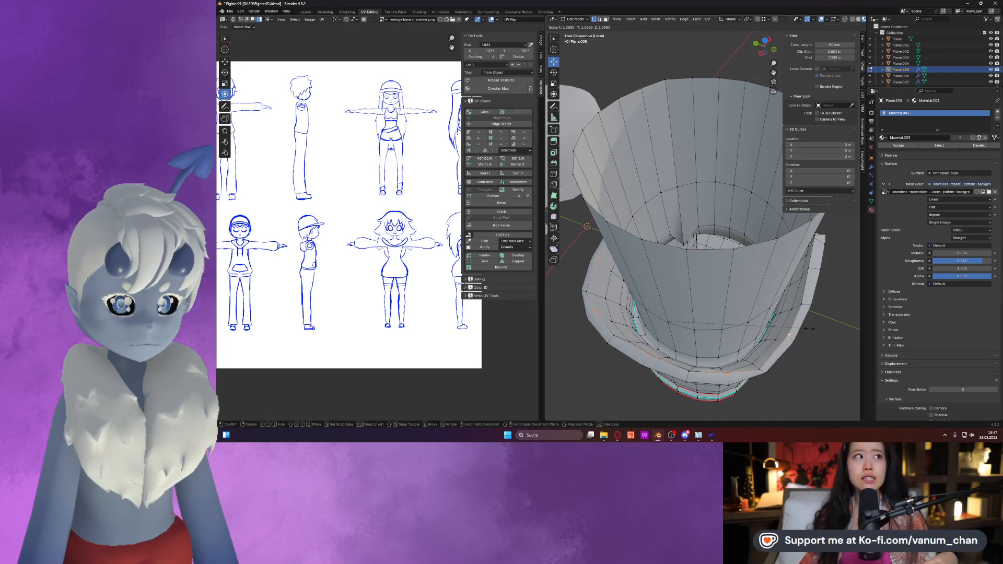
pyautogui.click(812, 330)
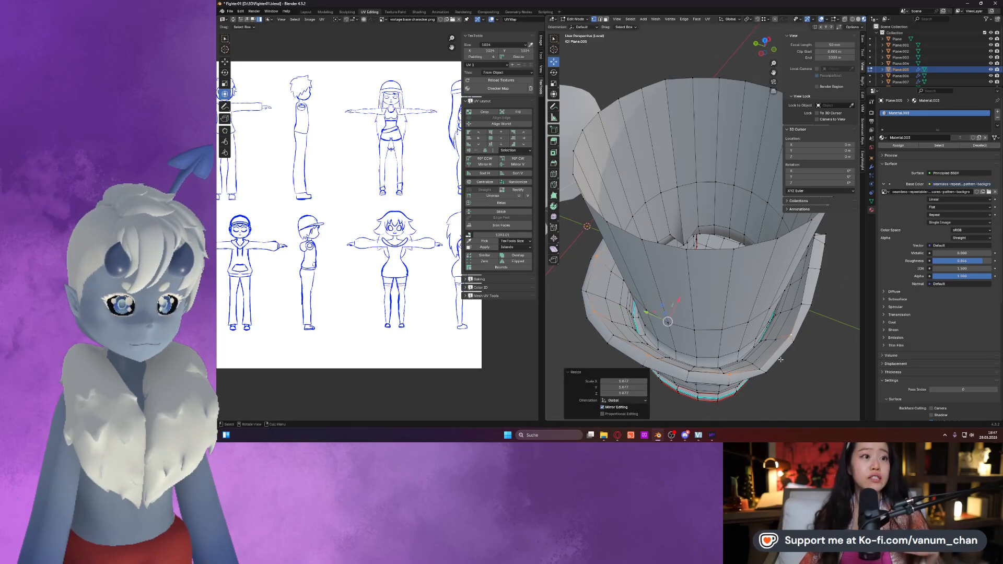
# Scale two opposite vertices on the collar's inner rim inward to match their neighbours.
pyautogui.click(761, 367)
pyautogui.moveTo(724, 342); pyautogui.dragTo(703, 332, button='middle')
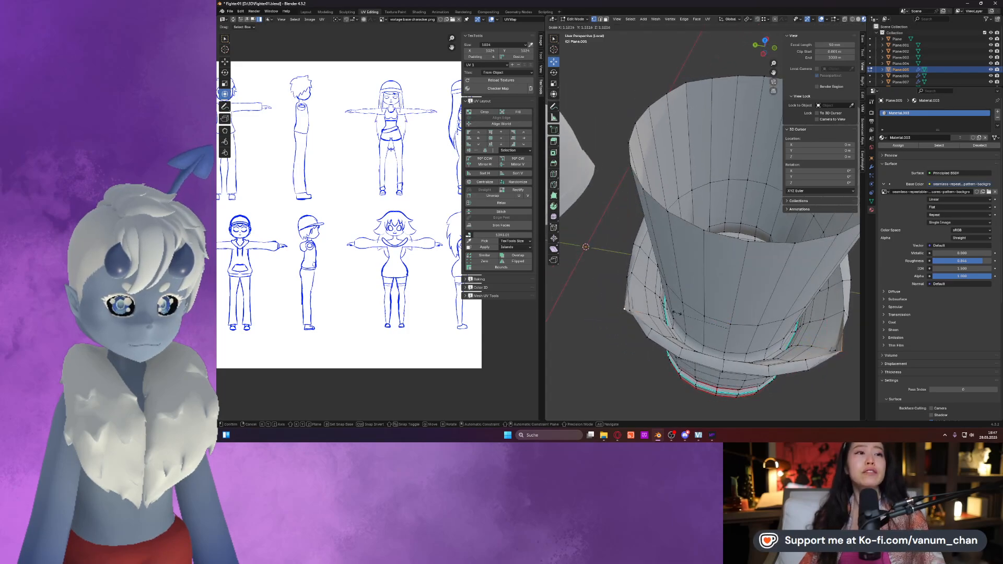
pyautogui.press('s')
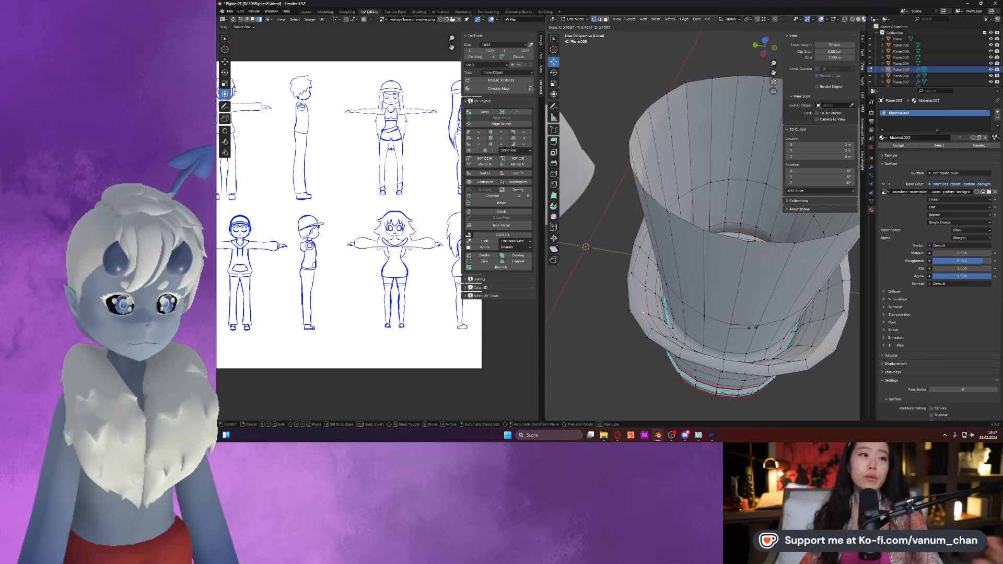
pyautogui.click(749, 328)
# Scale another opposing pair of collar rim vertices slightly inward and check the shoe in Object Mode before resuming editing.
pyautogui.moveTo(750, 328); pyautogui.dragTo(788, 289, button='middle')
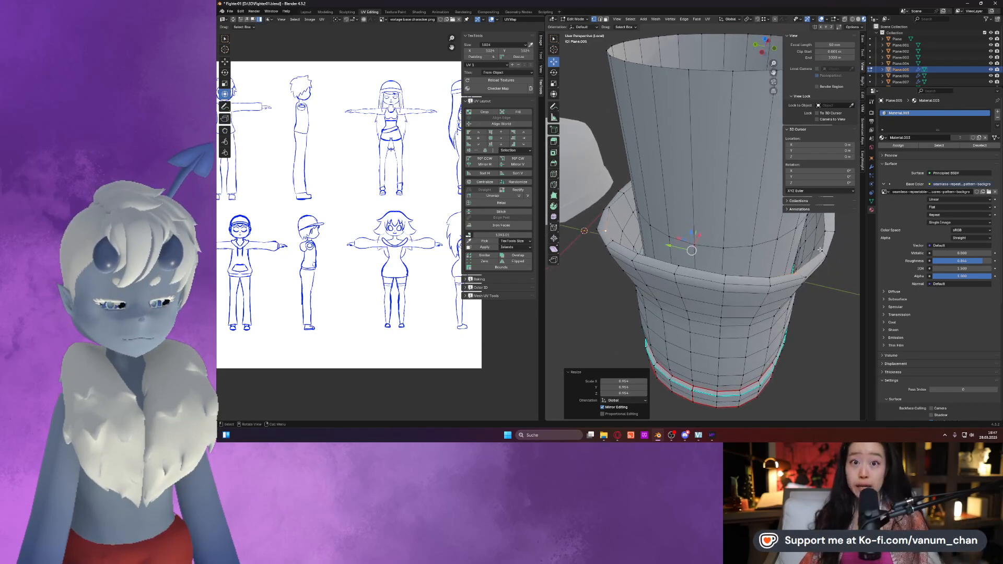
pyautogui.moveTo(820, 250); pyautogui.dragTo(799, 303, button='middle')
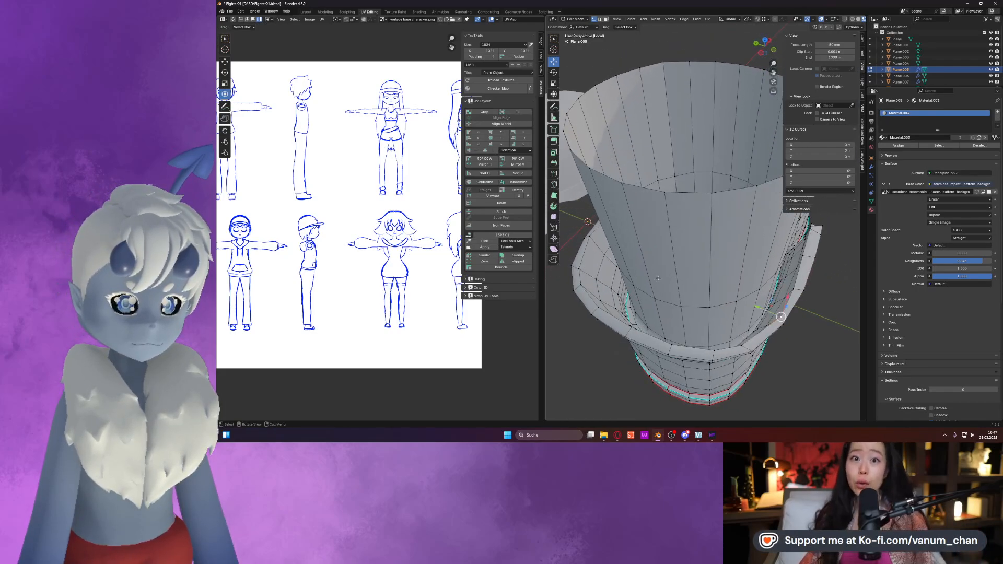
pyautogui.press('s')
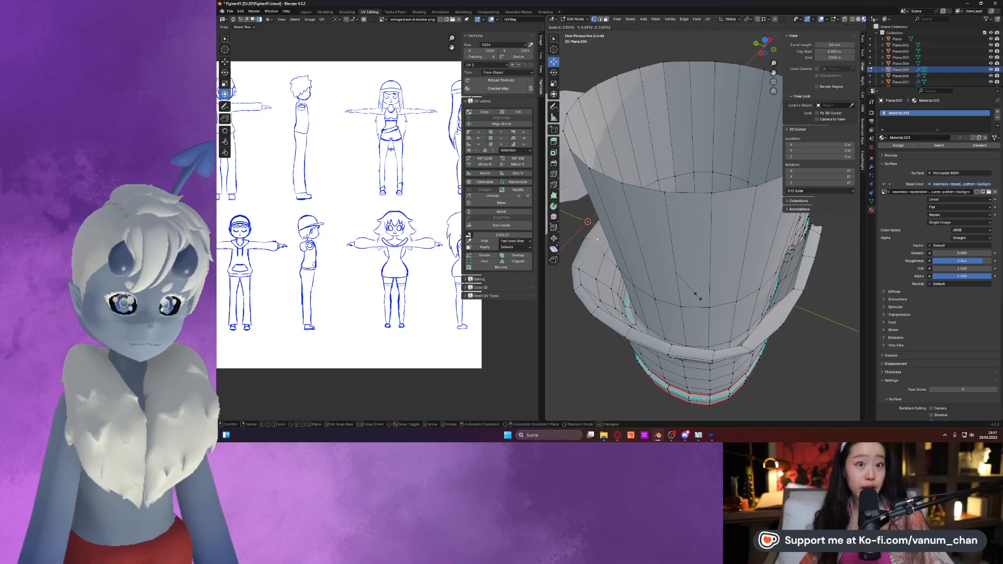
pyautogui.click(700, 296)
pyautogui.press('Tab')
pyautogui.moveTo(715, 307); pyautogui.dragTo(554, 61, button='middle')
pyautogui.press('Tab')
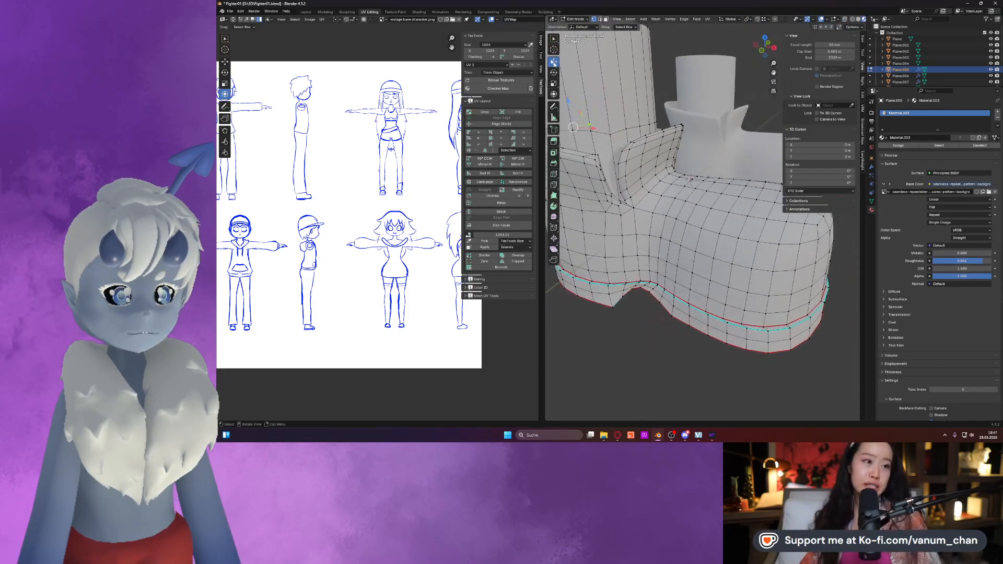
# Switch to edge selection and mark the edge loop along the shoe collar's rim as a seam.
pyautogui.click(601, 20)
pyautogui.moveTo(653, 230); pyautogui.dragTo(692, 238, button='middle')
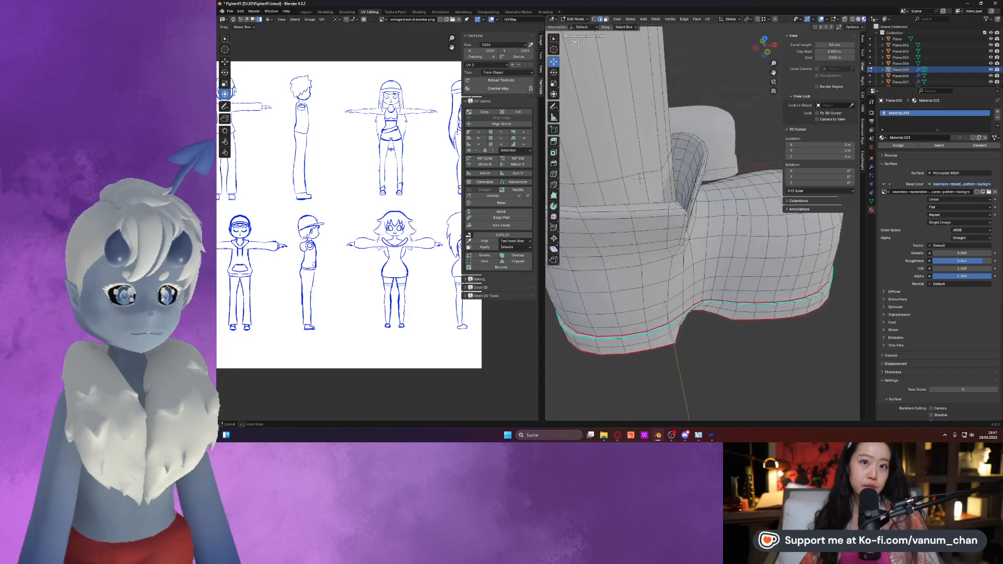
pyautogui.scroll(2, 684, 201)
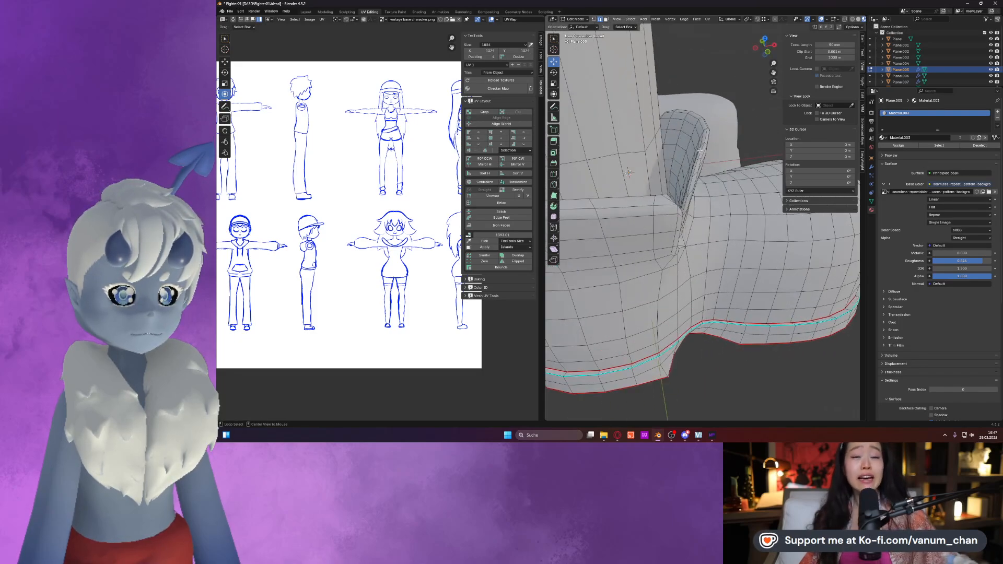
pyautogui.moveTo(699, 157); pyautogui.dragTo(644, 234, button='middle')
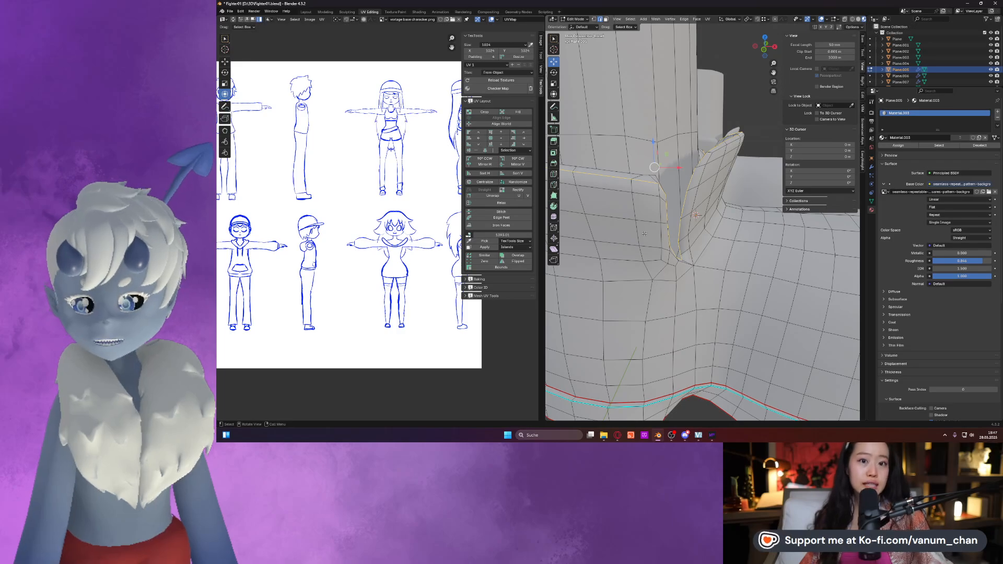
pyautogui.rightClick(626, 235)
pyautogui.click(612, 235)
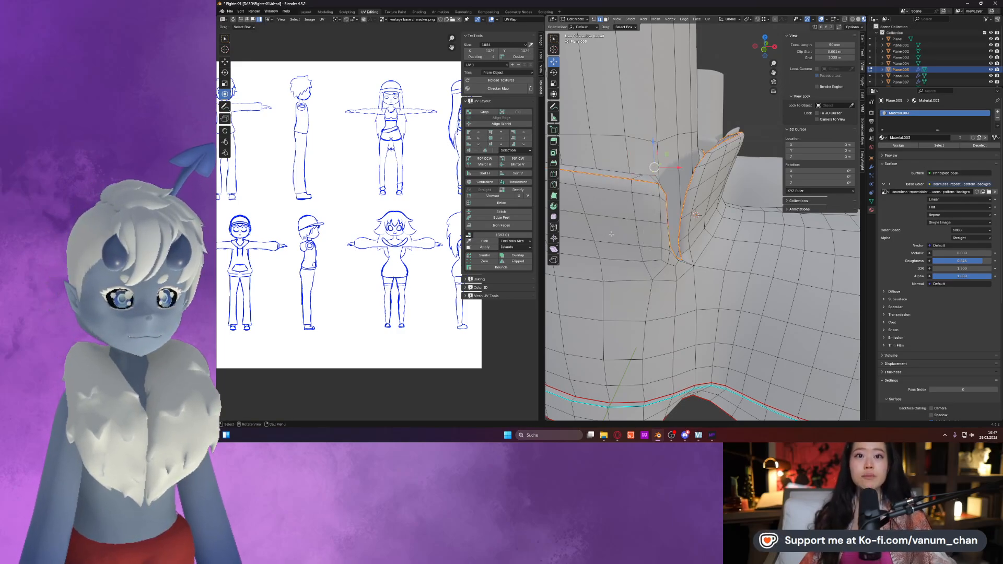
pyautogui.moveTo(688, 257); pyautogui.dragTo(722, 291, button='middle')
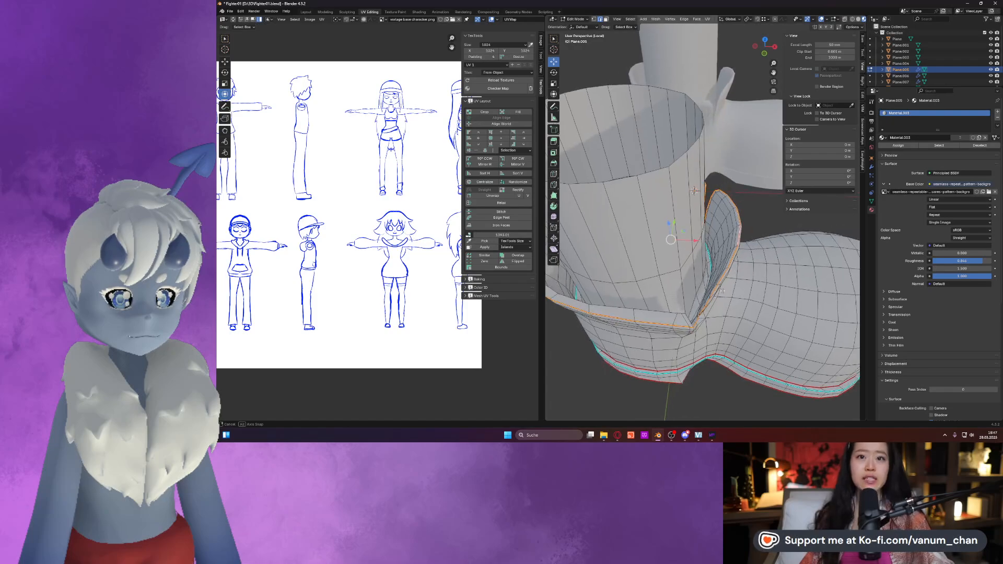
pyautogui.moveTo(694, 190); pyautogui.dragTo(745, 268, button='middle')
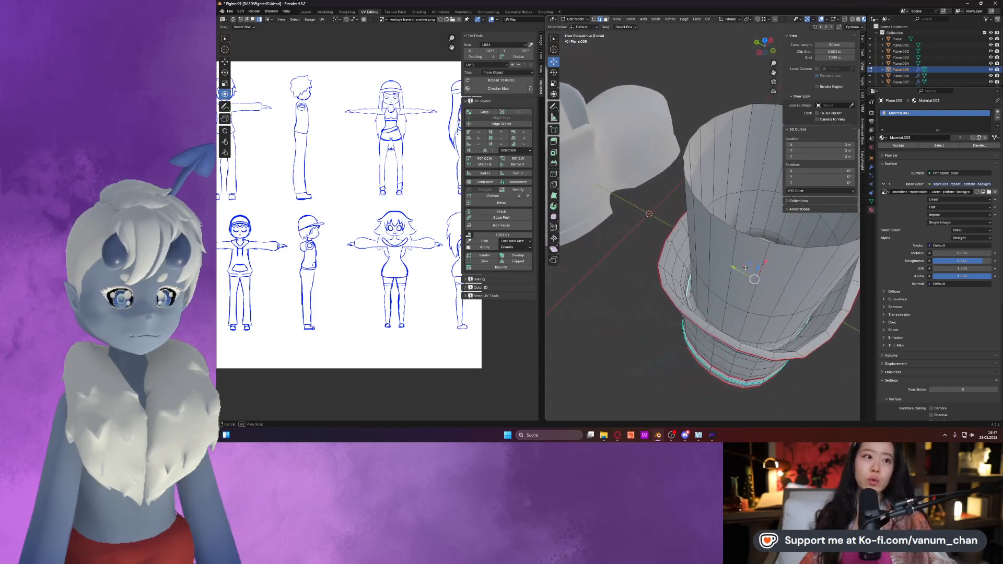
# Mark the connecting edge path inside the shoe's collar as a seam.
pyautogui.hotkey('ctrl', 'e')
pyautogui.click(689, 286)
pyautogui.moveTo(689, 286); pyautogui.dragTo(732, 303, button='middle')
pyautogui.keyDown('ctrl'); pyautogui.click(669, 322); pyautogui.keyUp('ctrl')
pyautogui.rightClick(681, 314)
pyautogui.click(681, 311)
# Switch to vertex selection and raise the selected vertices of the shoe's inner ankle section slightly along the Z axis.
pyautogui.click(593, 20)
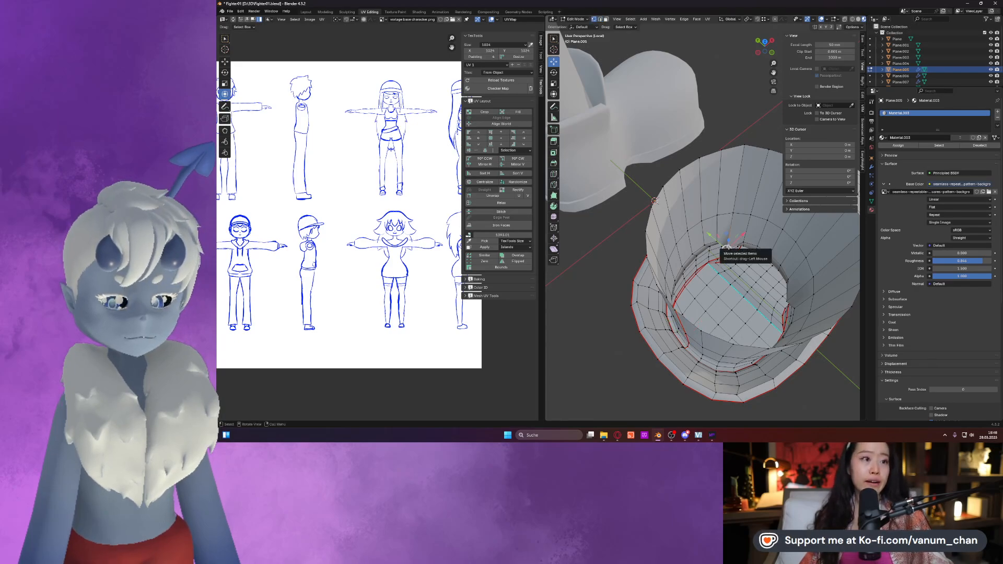
pyautogui.press('KP_Decimal')
pyautogui.scroll(4, 750, 227)
pyautogui.moveTo(750, 227); pyautogui.dragTo(777, 226, button='middle')
pyautogui.moveTo(845, 245); pyautogui.dragTo(811, 230, button='middle')
pyautogui.moveTo(737, 239); pyautogui.dragTo(726, 150)
pyautogui.moveTo(696, 166)
pyautogui.mouseDown(button='middle')
pyautogui.moveTo(756, 138)
pyautogui.moveTo(700, 157)
pyautogui.mouseUp(button='middle')
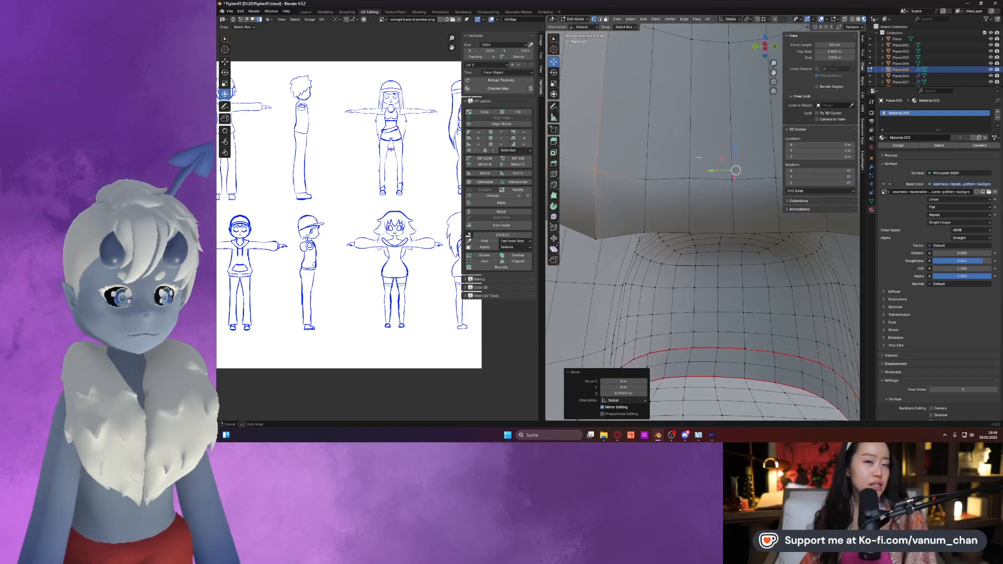
pyautogui.press('g')
pyautogui.press('z')
pyautogui.click(735, 146)
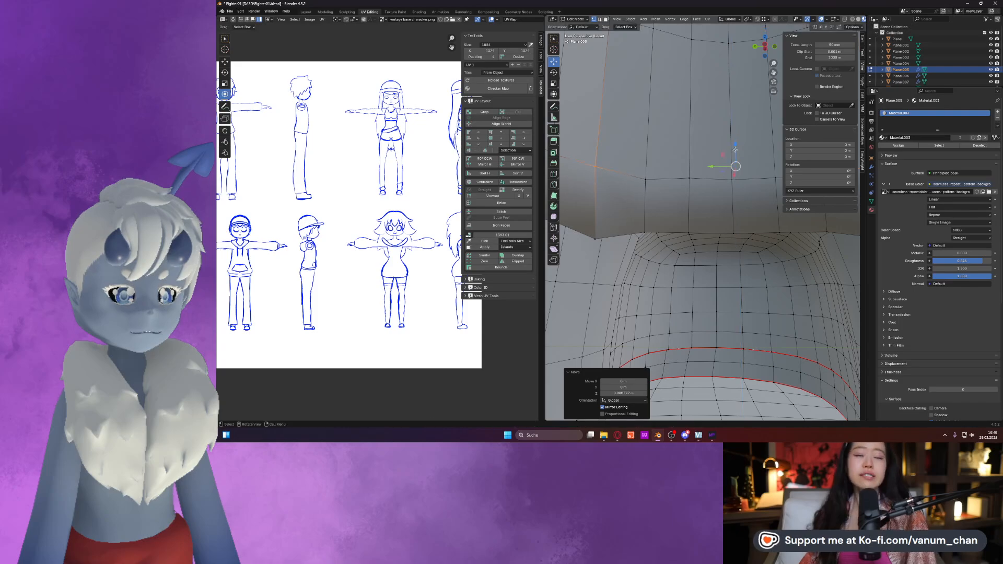
# Raise the corner vertex at the lower edge of the shoe's inner ankle section slightly along the Z axis.
pyautogui.click(595, 237)
pyautogui.keyDown('shift'); pyautogui.moveTo(644, 220); pyautogui.dragTo(589, 234, button='middle'); pyautogui.keyUp('shift')
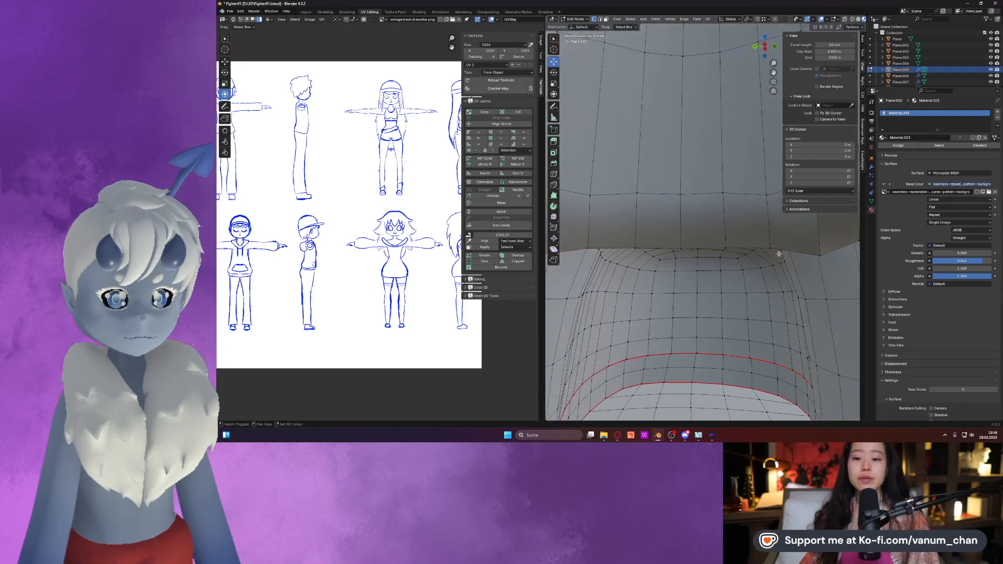
pyautogui.press('g')
pyautogui.press('z')
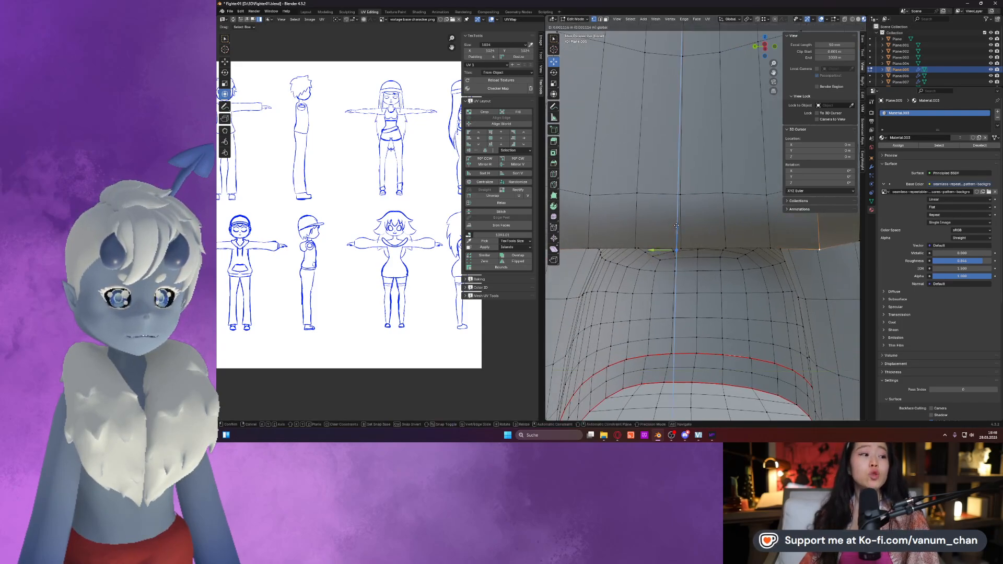
pyautogui.click(677, 222)
pyautogui.moveTo(676, 222); pyautogui.dragTo(811, 229, button='middle')
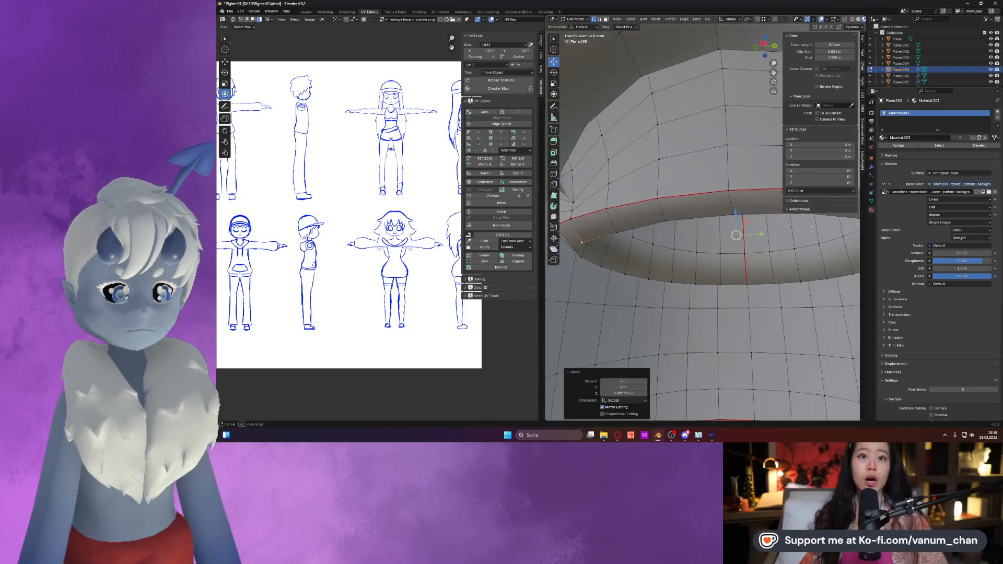
# Select the edge loop around the underside of the rolled rim and lower it slightly along the Z axis.
pyautogui.keyDown('alt'); pyautogui.click(655, 196); pyautogui.keyUp('alt')
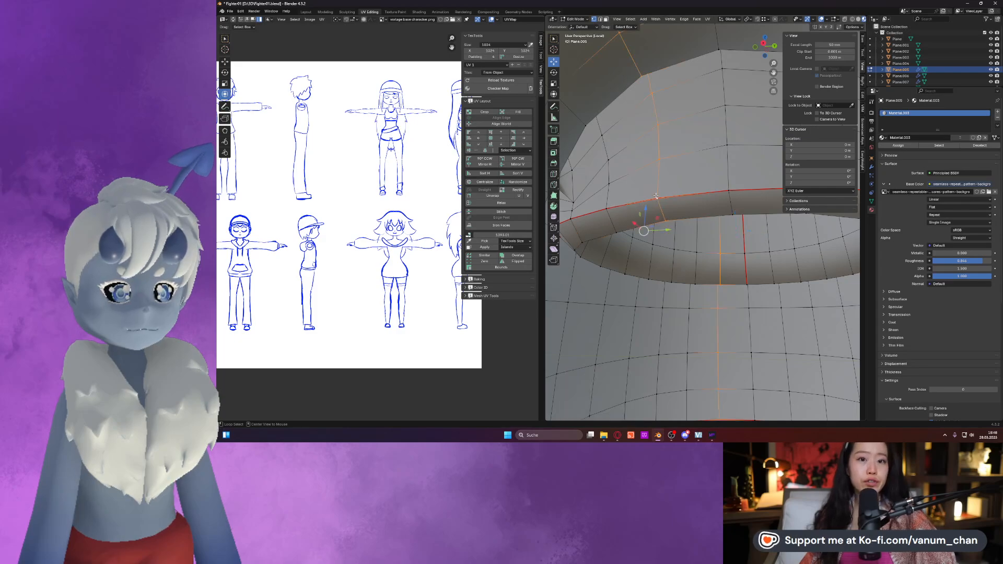
pyautogui.keyDown('alt'); pyautogui.click(665, 200); pyautogui.keyUp('alt')
pyautogui.press('g')
pyautogui.press('z')
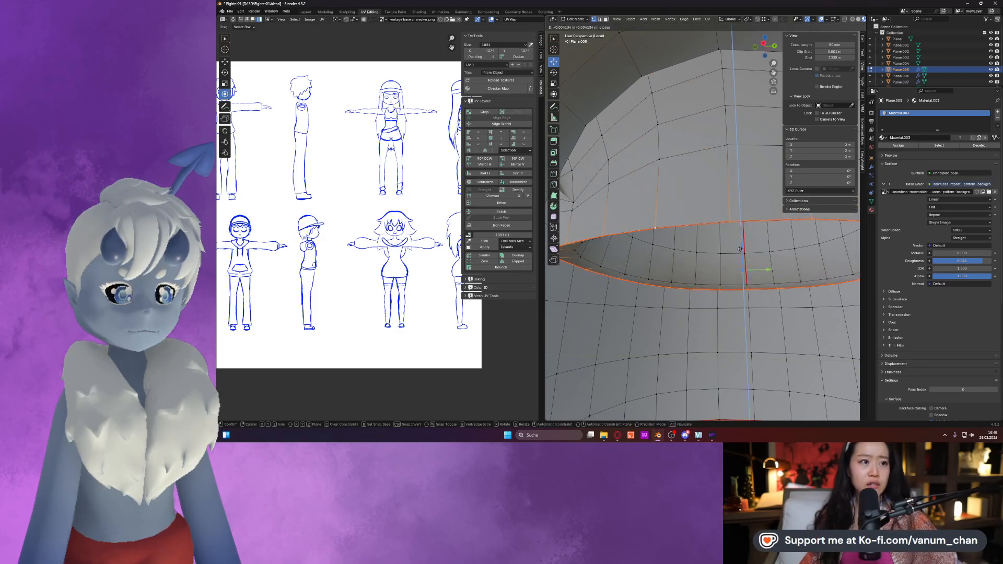
pyautogui.click(740, 255)
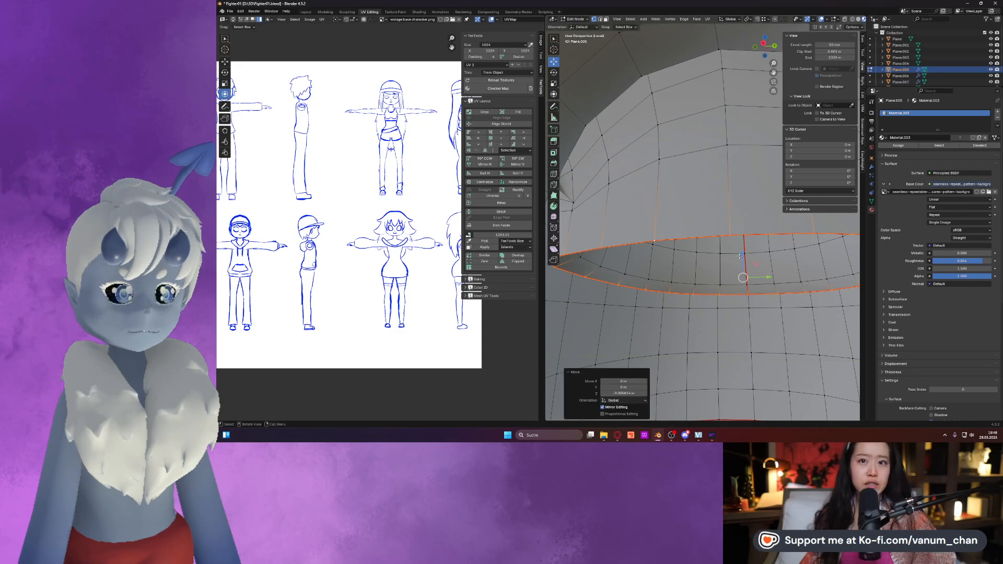
# Switch to edge selection and mark the vertical edge path up the back of the shoe, from sole to collar, as a seam.
pyautogui.scroll(6, 702, 259)
pyautogui.scroll(-4, 727, 277)
pyautogui.moveTo(703, 259); pyautogui.dragTo(650, 300, button='middle')
pyautogui.scroll(4, 722, 295)
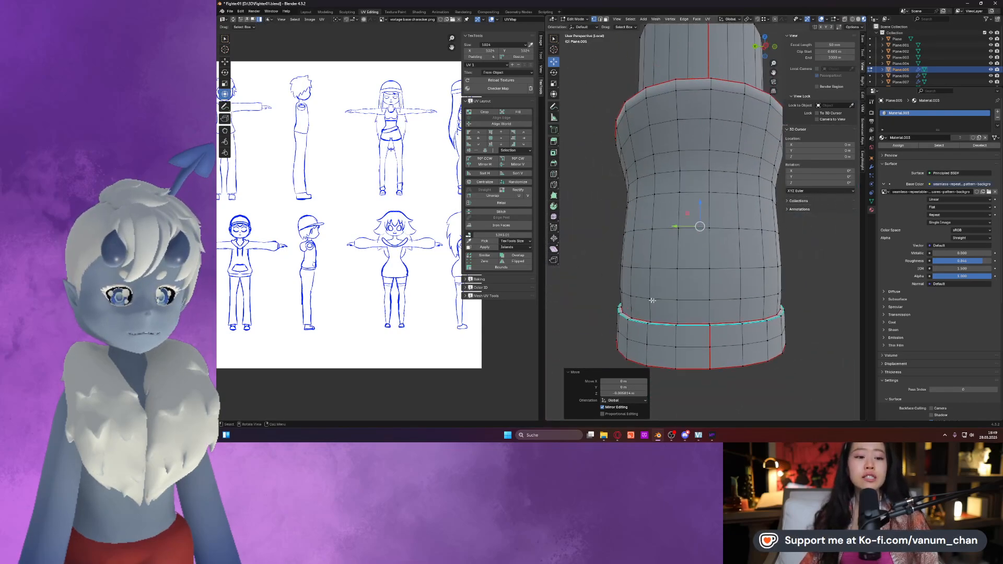
pyautogui.click(600, 19)
pyautogui.moveTo(690, 229); pyautogui.dragTo(696, 268, button='middle')
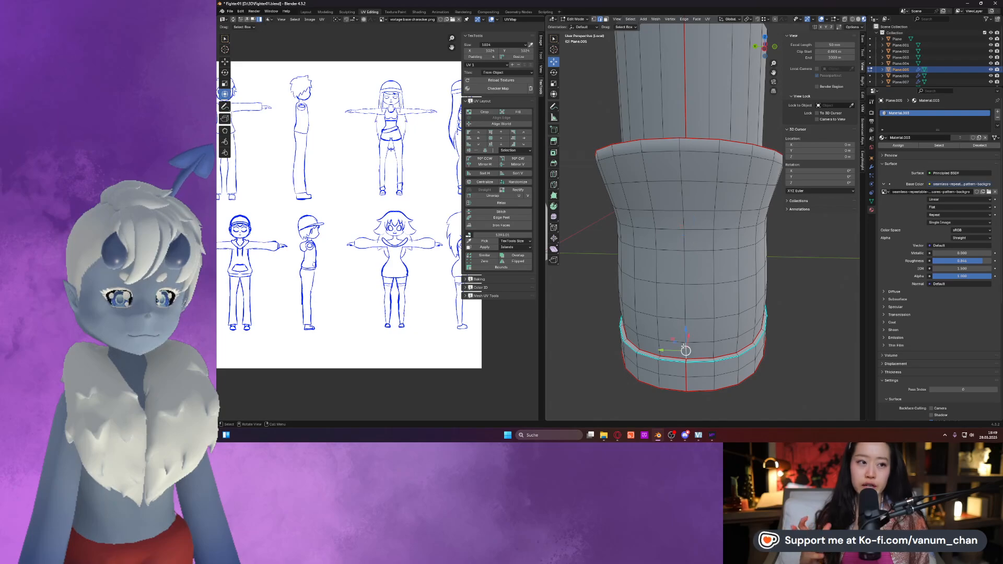
pyautogui.keyDown('ctrl'); pyautogui.click(686, 318); pyautogui.keyUp('ctrl')
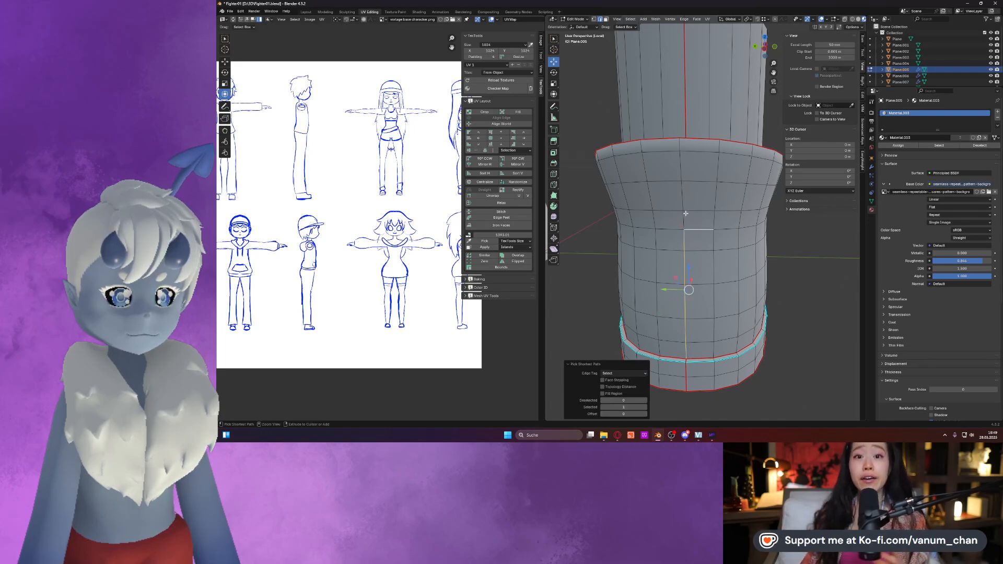
pyautogui.keyDown('ctrl'); pyautogui.moveTo(683, 223); pyautogui.dragTo(683, 206); pyautogui.keyUp('ctrl')
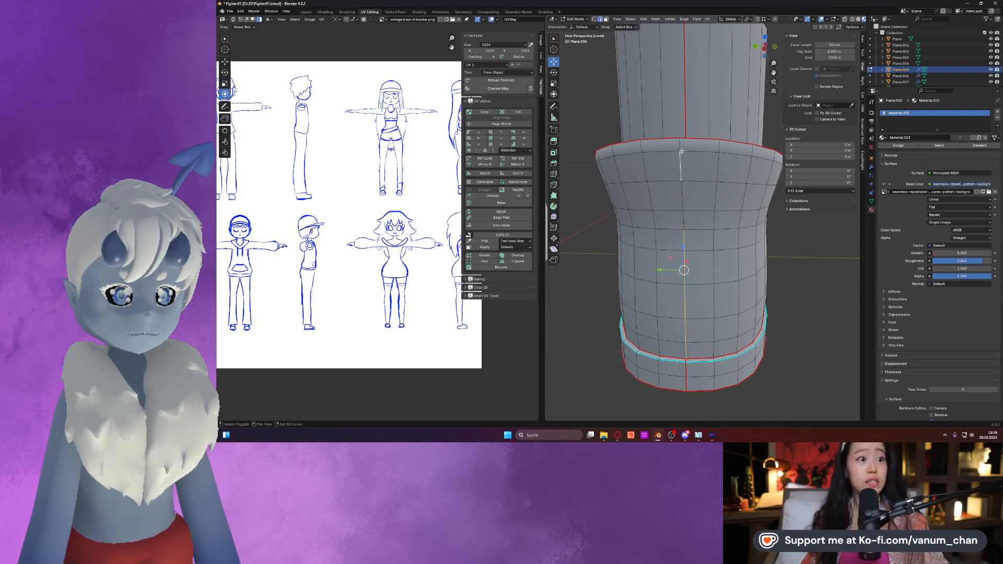
pyautogui.rightClick(685, 221)
pyautogui.click(685, 222)
# Unwrap the entire shoe mesh and check the checker pattern around its sides and back.
pyautogui.moveTo(685, 221); pyautogui.dragTo(761, 246, button='middle')
pyautogui.press('a')
pyautogui.press('u')
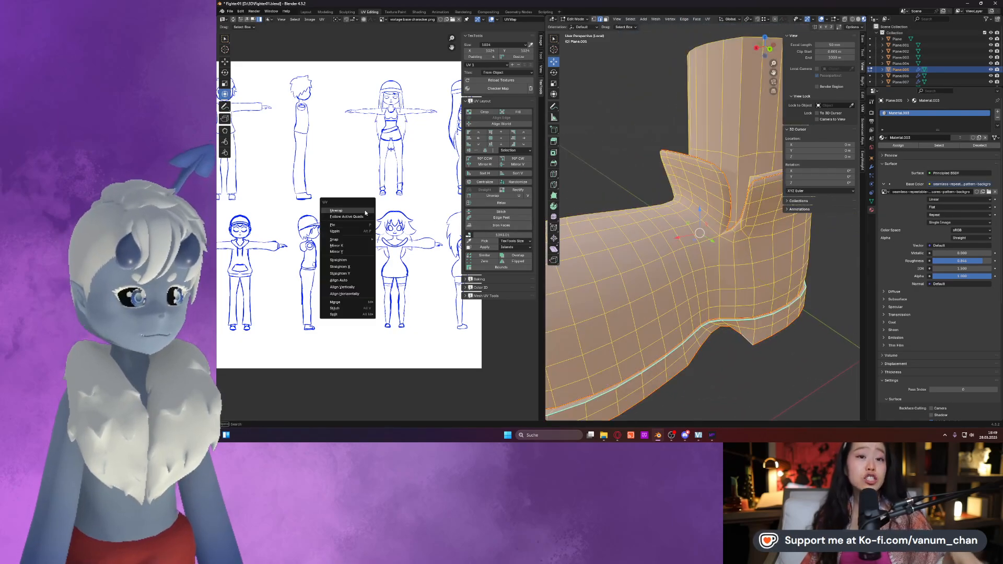
pyautogui.click(365, 212)
pyautogui.scroll(-2, 365, 212)
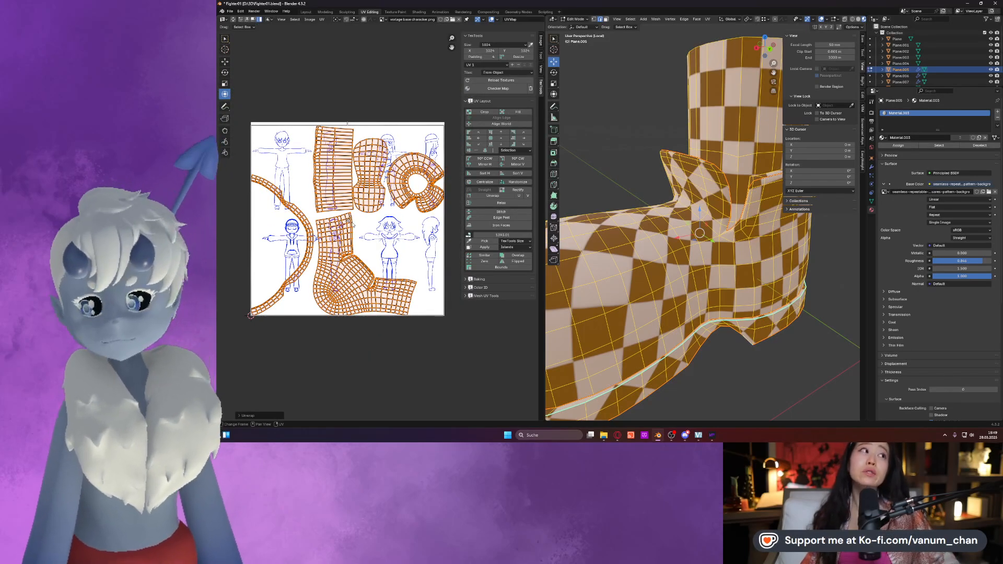
pyautogui.scroll(-3, 659, 246)
pyautogui.moveTo(660, 245); pyautogui.dragTo(752, 250, button='middle')
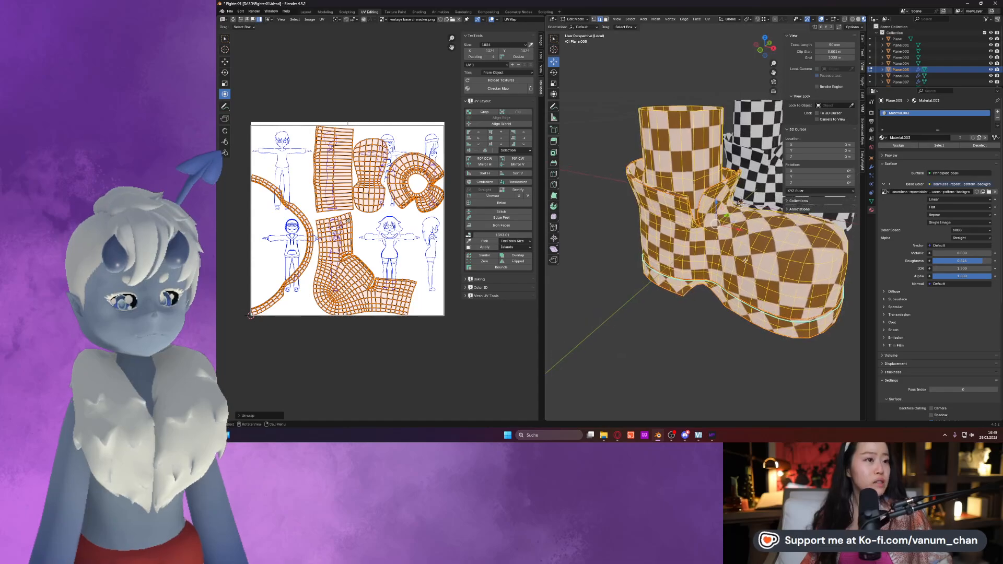
pyautogui.scroll(2, 703, 287)
pyautogui.scroll(1, 710, 277)
pyautogui.moveTo(708, 247); pyautogui.dragTo(801, 295, button='middle')
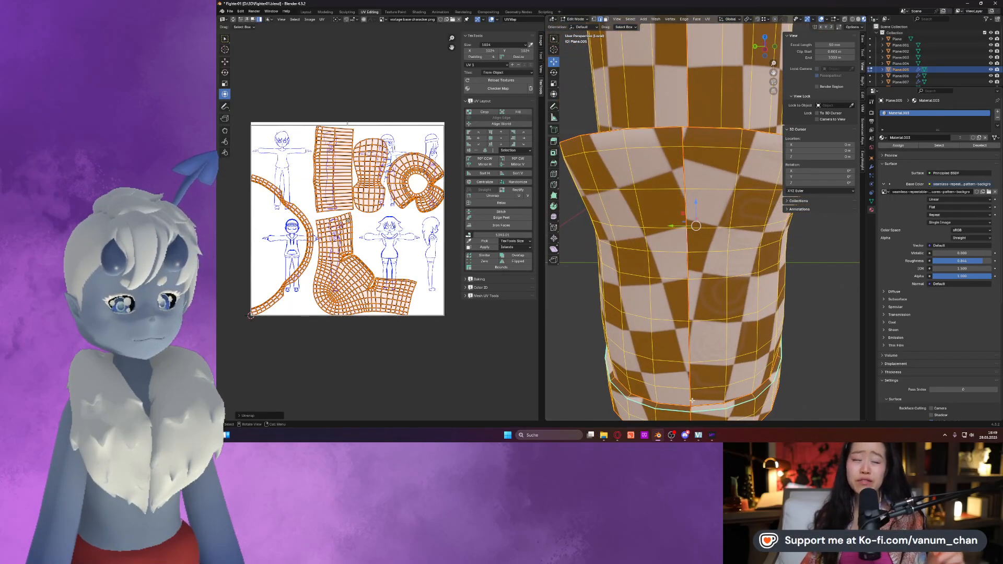
# Clear the seam from the vertical edge path at the back of the shoe.
pyautogui.click(692, 401)
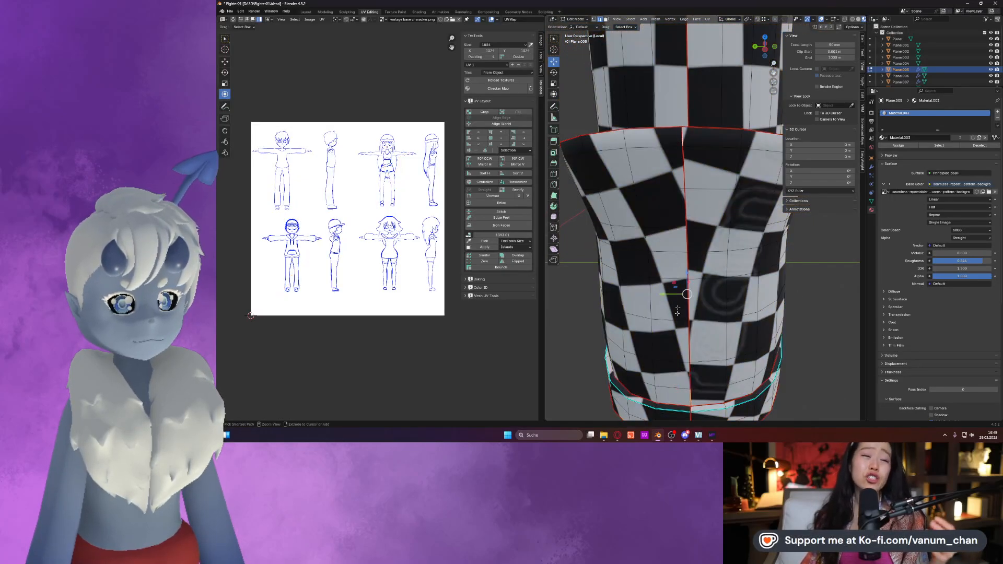
pyautogui.keyDown('ctrl'); pyautogui.click(686, 373); pyautogui.keyUp('ctrl')
pyautogui.hotkey('ctrl', 'e')
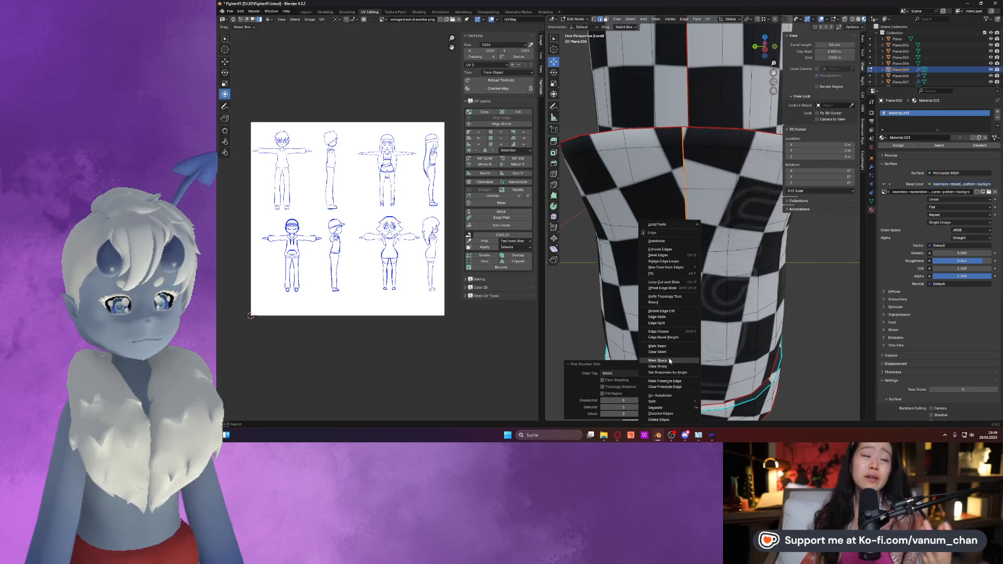
pyautogui.click(668, 351)
pyautogui.moveTo(668, 351); pyautogui.dragTo(611, 316, button='middle')
pyautogui.moveTo(685, 286); pyautogui.dragTo(703, 260, button='middle')
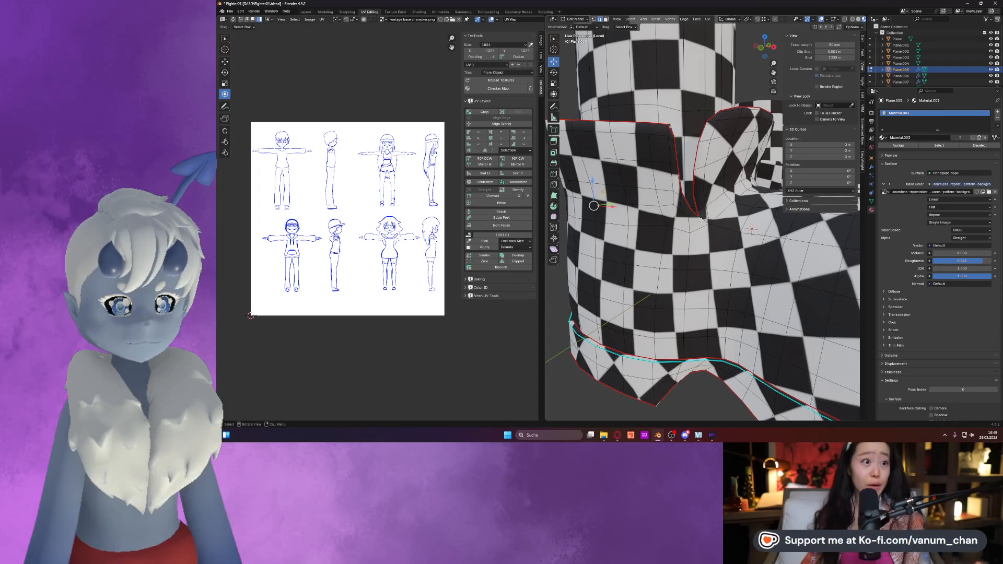
# Mark the vertical edge path on the shoe's side, from the collar notch down to the sole, as a seam.
pyautogui.keyDown('alt'); pyautogui.click(707, 349); pyautogui.keyUp('alt')
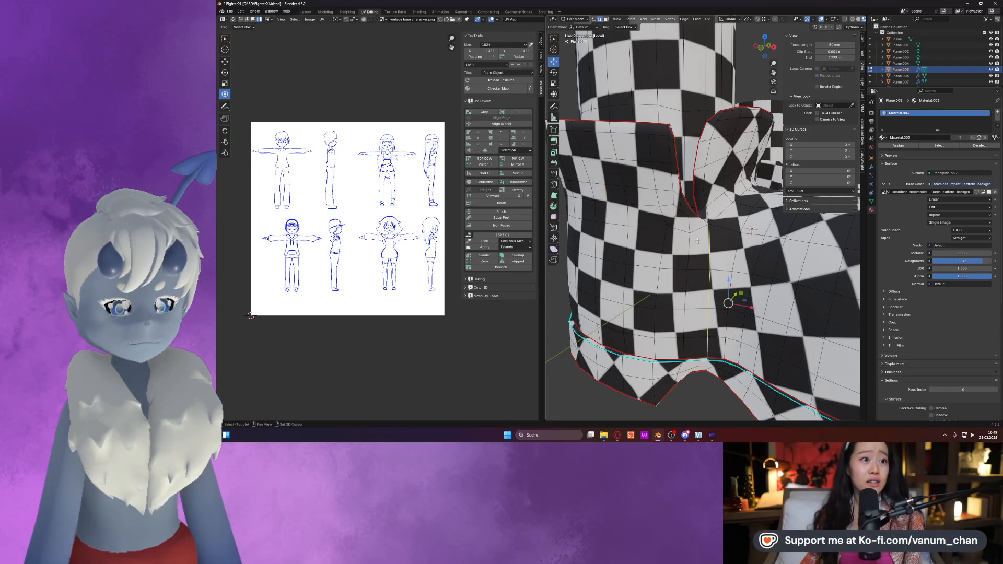
pyautogui.moveTo(703, 219); pyautogui.dragTo(663, 254, button='middle')
pyautogui.moveTo(729, 235); pyautogui.dragTo(700, 229, button='middle')
pyautogui.keyDown('ctrl'); pyautogui.click(734, 222); pyautogui.keyUp('ctrl')
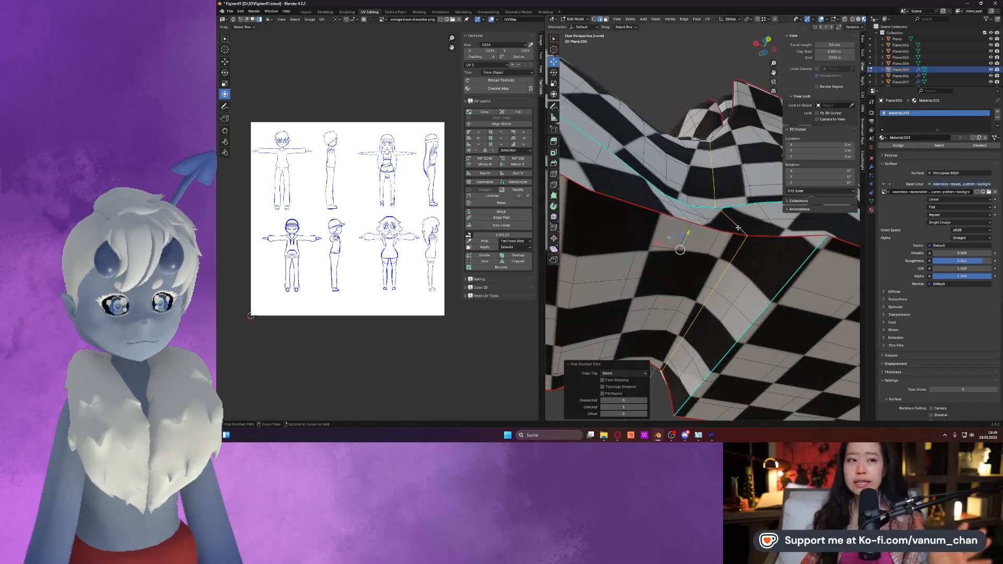
pyautogui.keyDown('shift'); pyautogui.click(724, 216); pyautogui.keyUp('shift')
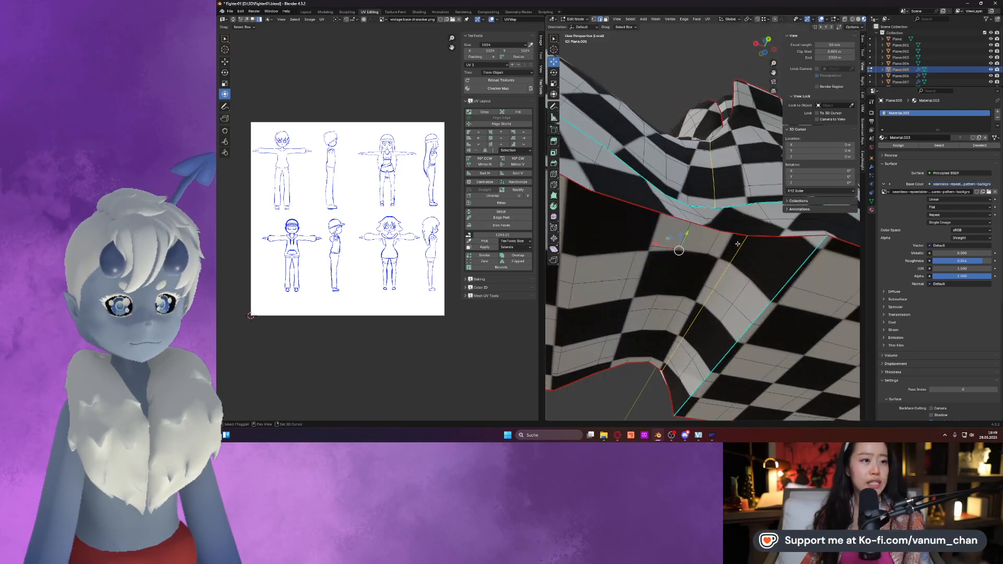
pyautogui.moveTo(712, 299); pyautogui.dragTo(709, 309, button='middle')
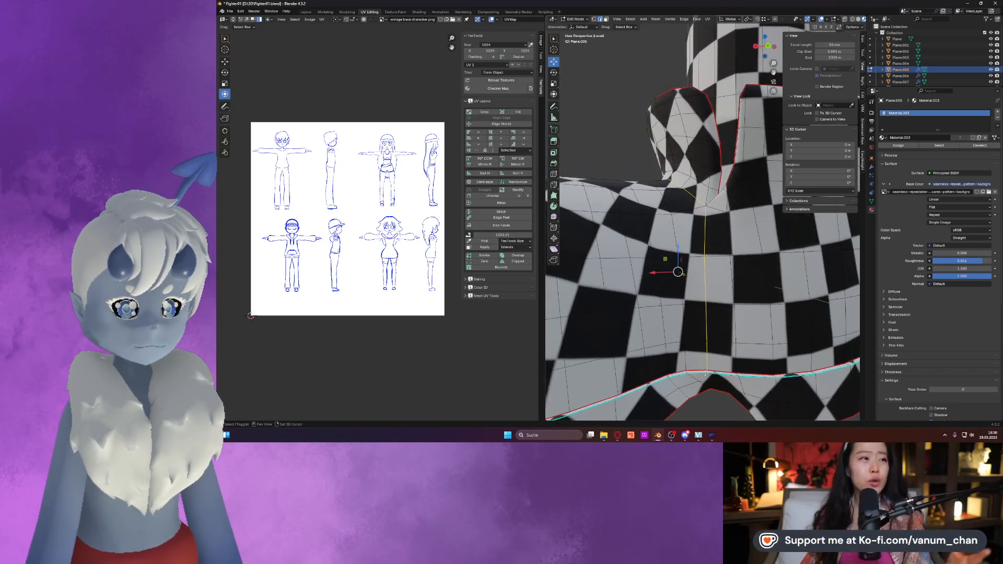
pyautogui.moveTo(705, 379); pyautogui.dragTo(717, 312, button='middle')
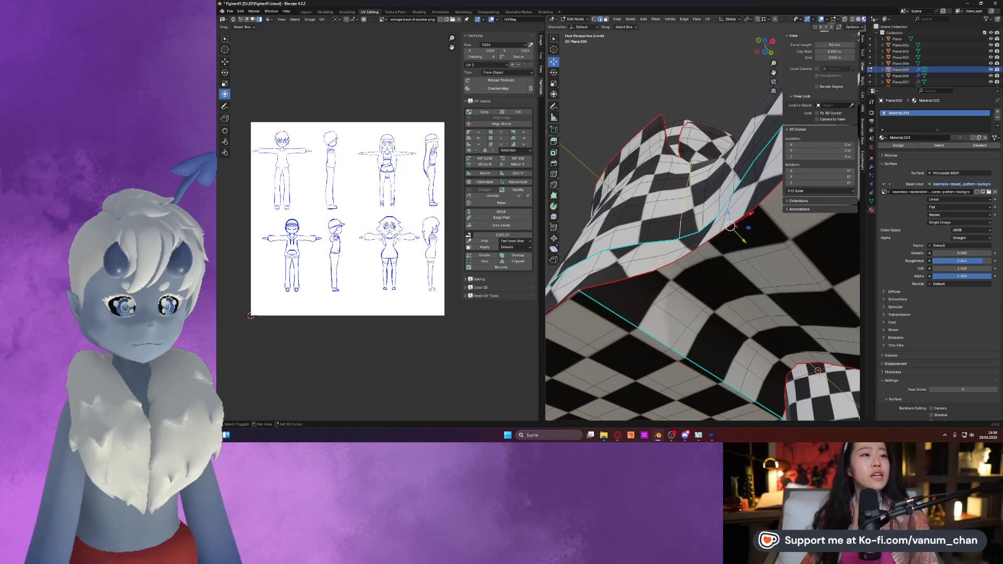
pyautogui.moveTo(660, 260); pyautogui.dragTo(715, 359, button='middle')
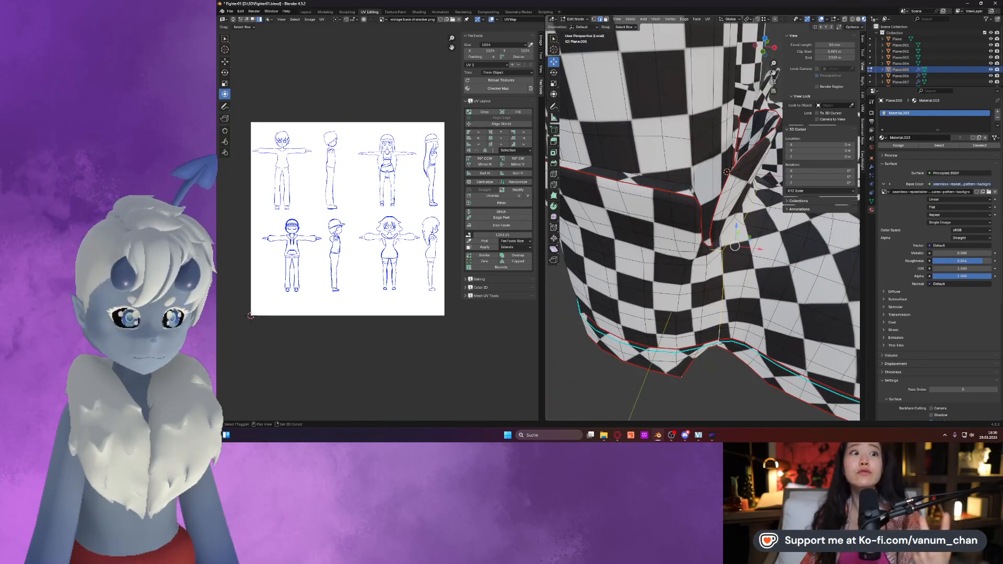
pyautogui.rightClick(726, 348)
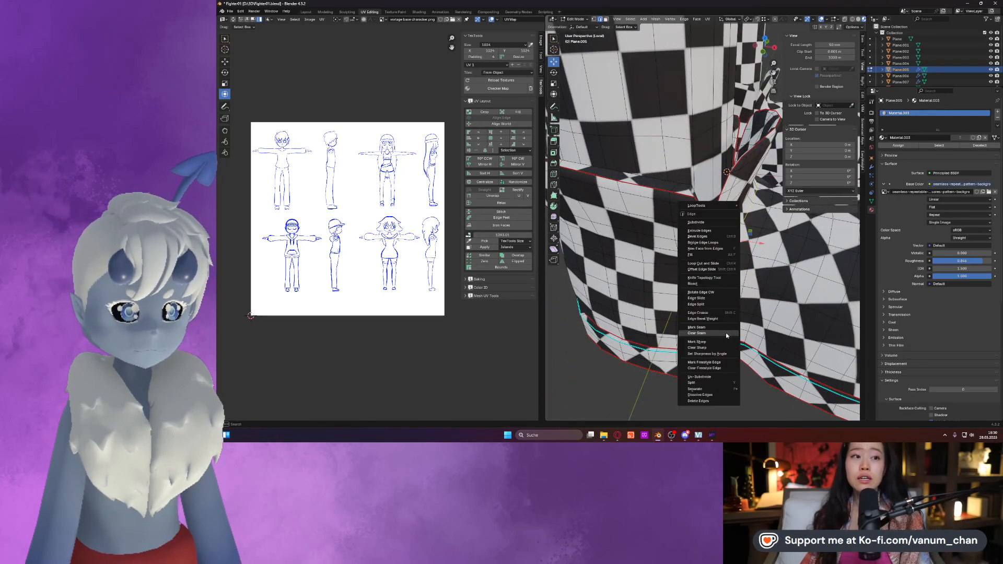
pyautogui.click(713, 328)
# Mark the edge path across the shoe's instep, starting from the collar notch, as a seam.
pyautogui.moveTo(749, 307); pyautogui.dragTo(705, 282, button='middle')
pyautogui.click(731, 262)
pyautogui.rightClick(731, 262)
pyautogui.click(731, 262)
pyautogui.click(719, 262)
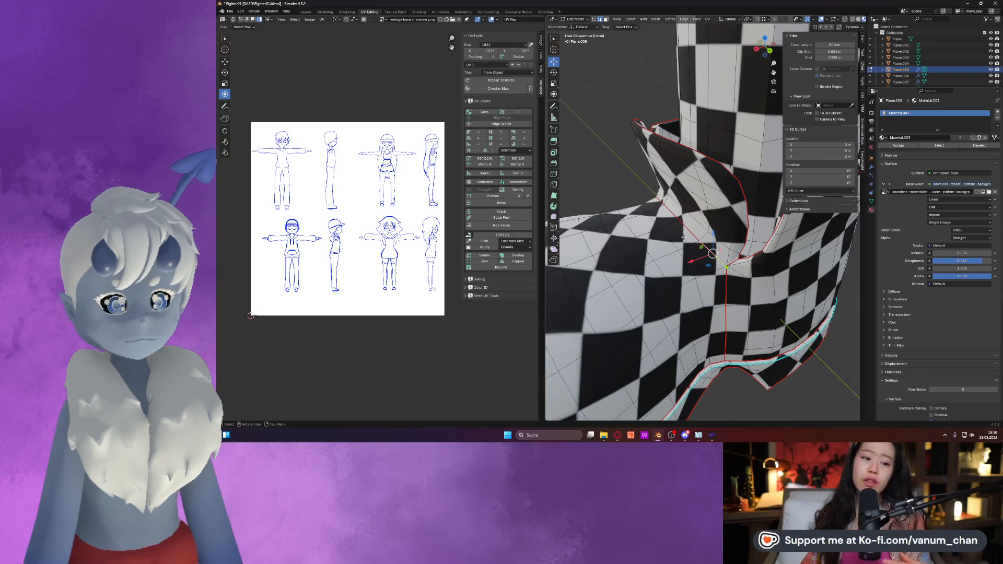
pyautogui.rightClick(653, 246)
pyautogui.click(652, 246)
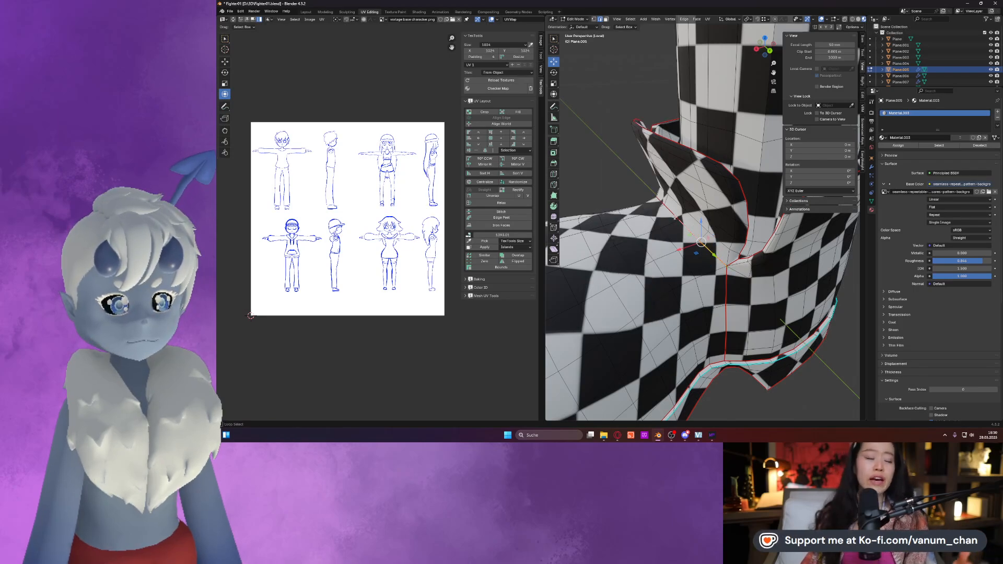
pyautogui.moveTo(620, 237); pyautogui.dragTo(655, 247, button='middle')
pyautogui.rightClick(656, 248)
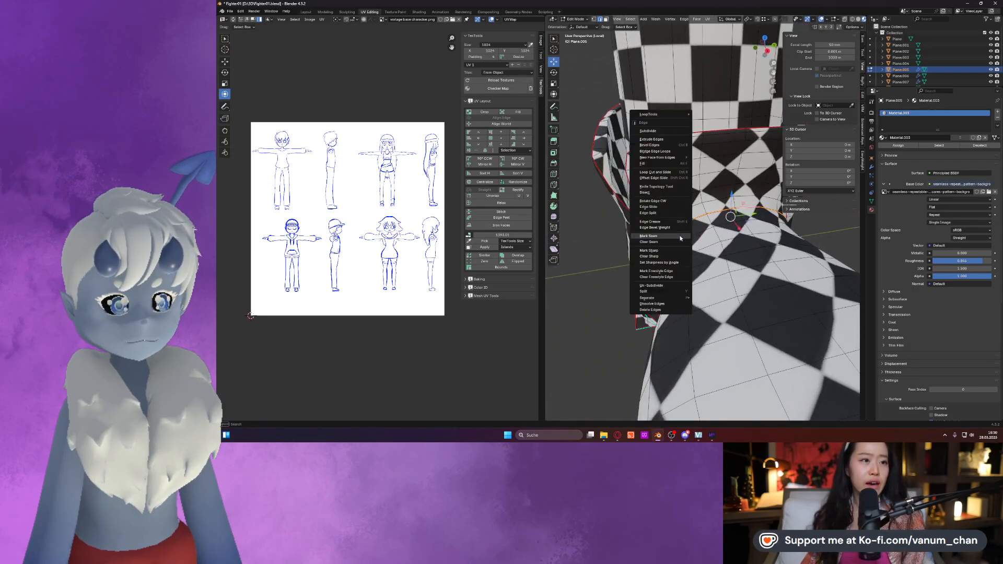
pyautogui.click(656, 249)
# Unwrap the whole shoe mesh again using the new side and instep seams.
pyautogui.press('a')
pyautogui.press('u')
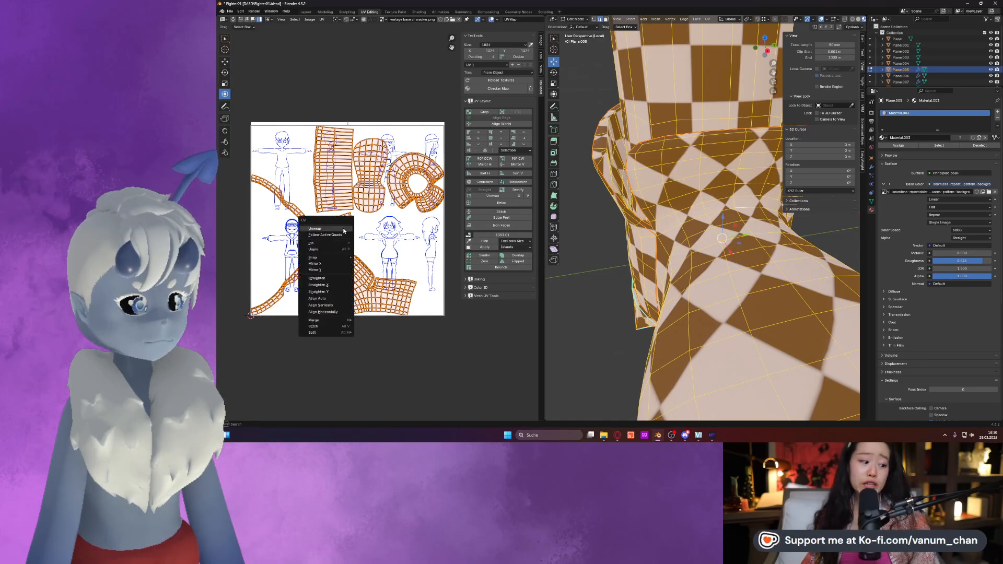
pyautogui.click(342, 229)
pyautogui.moveTo(665, 255); pyautogui.dragTo(685, 259, button='middle')
# Mark the short connecting edge beside the collar notch as a seam to close the gap between the seams.
pyautogui.click(672, 250)
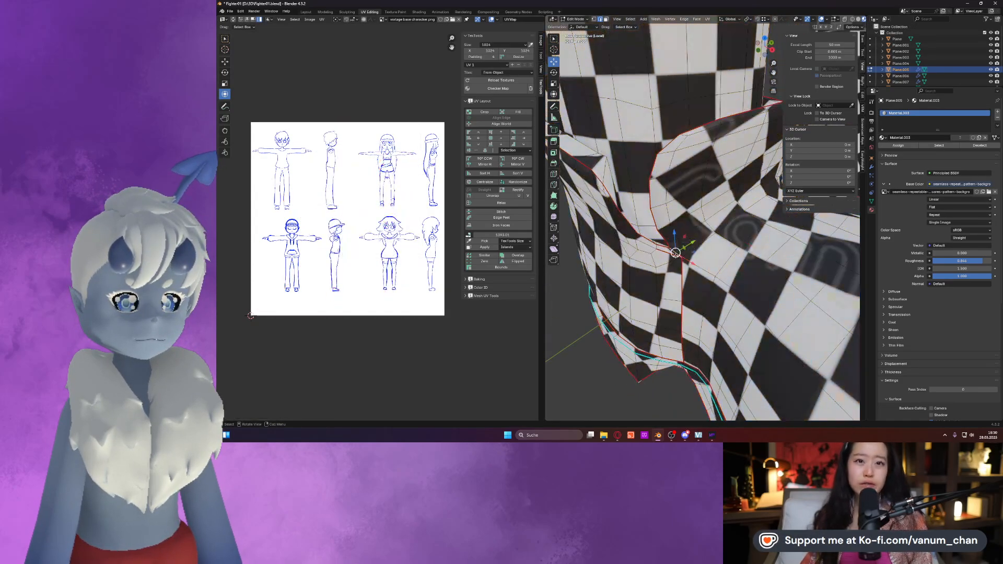
pyautogui.rightClick(666, 256)
pyautogui.click(663, 252)
pyautogui.rightClick(661, 253)
pyautogui.click(662, 253)
pyautogui.rightClick(662, 254)
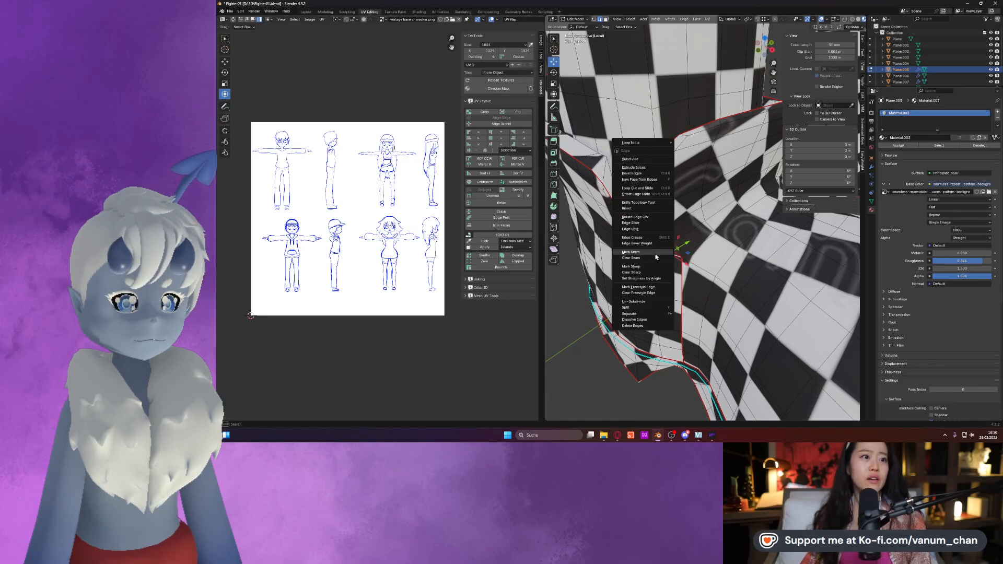
pyautogui.click(657, 254)
# Unwrap the full shoe mesh with the completed seams and check the checker pattern in Object Mode.
pyautogui.press('a')
pyautogui.press('u')
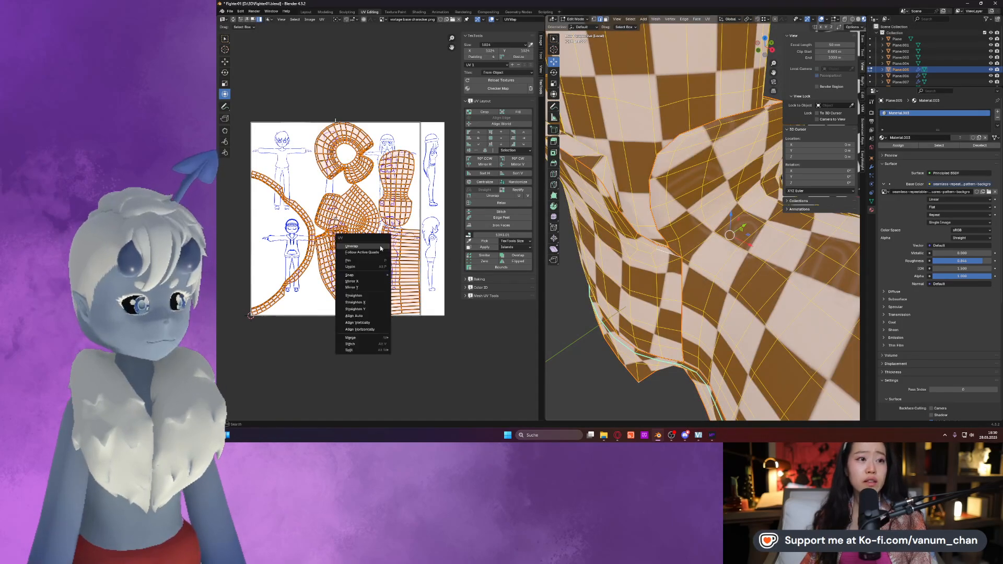
pyautogui.click(381, 248)
pyautogui.scroll(-5, 602, 236)
pyautogui.press('Tab')
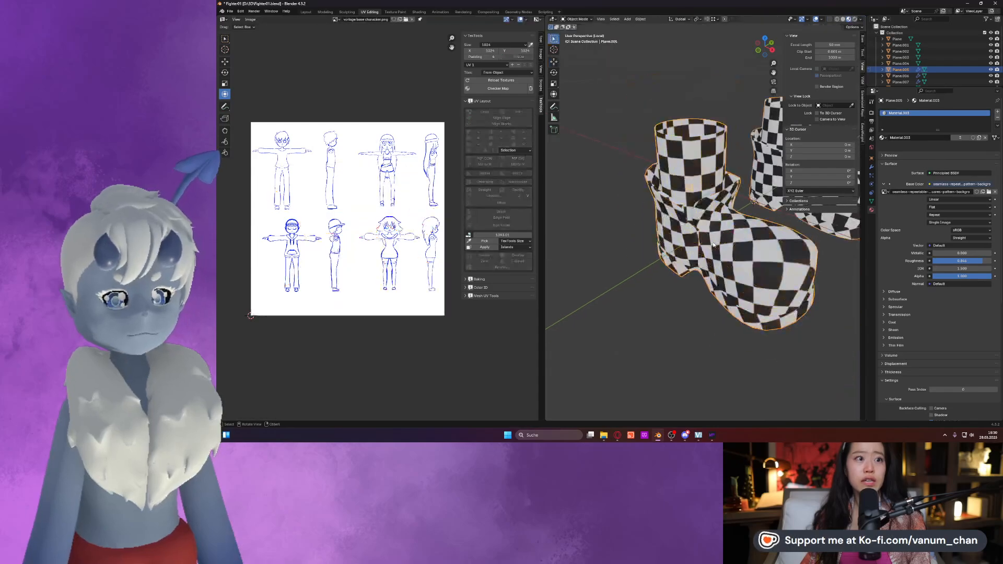
pyautogui.moveTo(658, 256); pyautogui.dragTo(731, 248, button='middle')
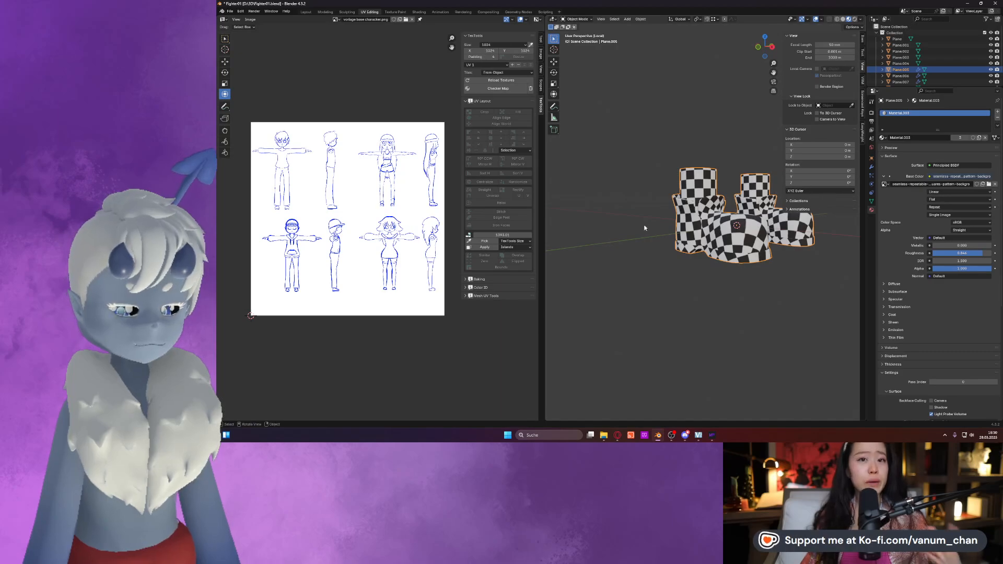
# Leave local view to show the whole character and select the shoelace object on the shoe.
pyautogui.press('KP_Divide')
pyautogui.scroll(-5, 678, 236)
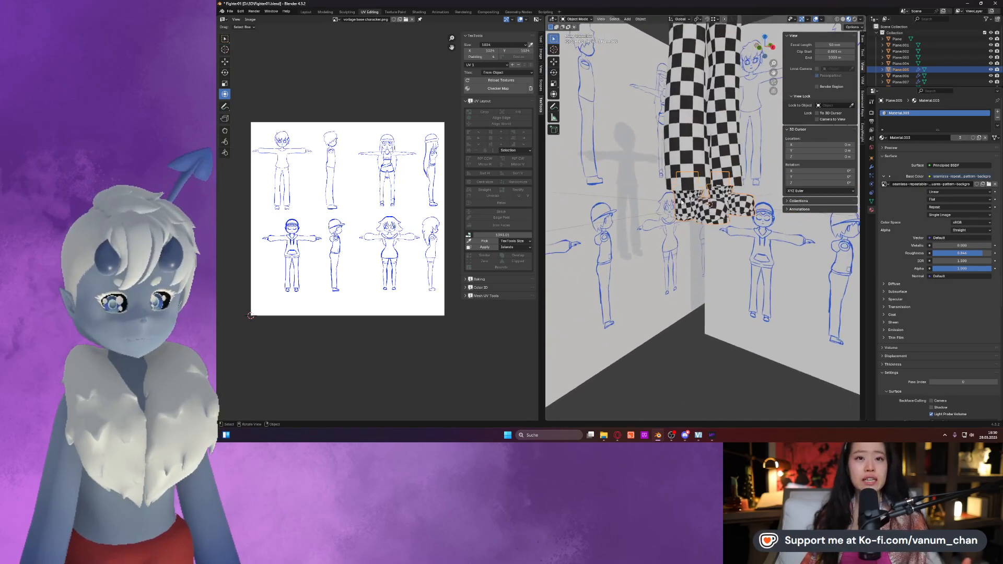
pyautogui.scroll(8, 682, 201)
pyautogui.click(698, 240)
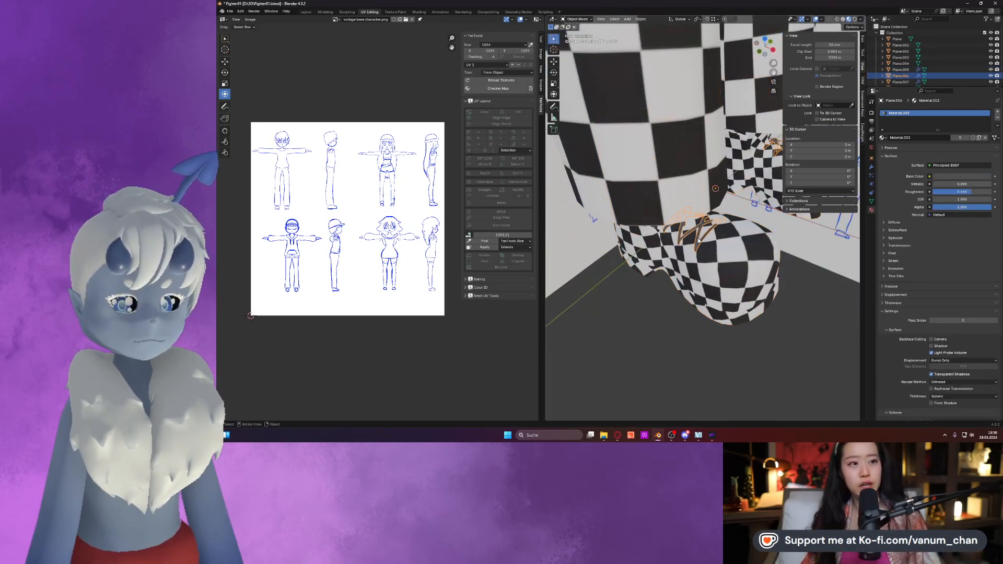
# Isolate the shoelace object in local view and frame it for closer work.
pyautogui.moveTo(699, 240); pyautogui.dragTo(696, 226, button='middle')
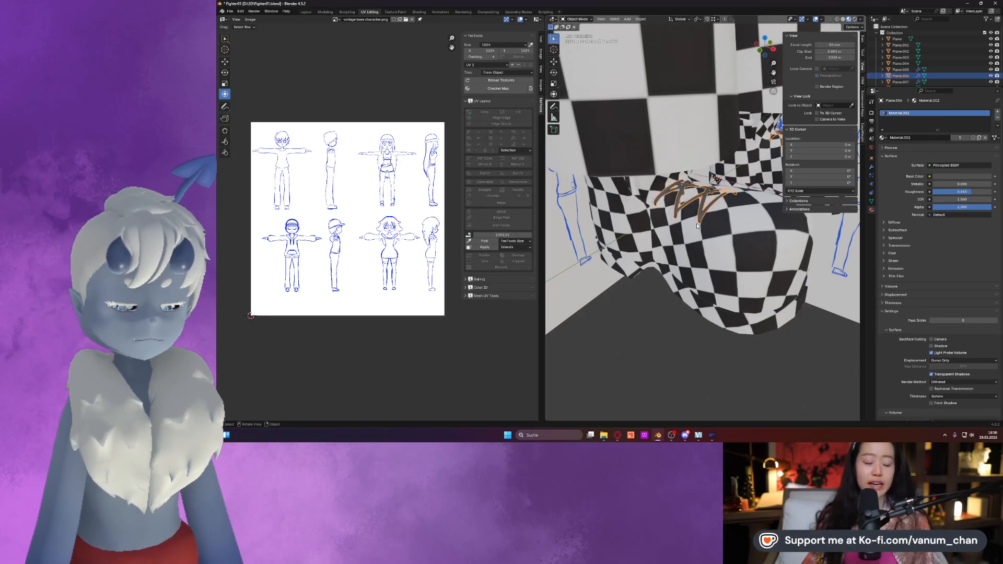
pyautogui.press('KP_Divide')
pyautogui.moveTo(697, 224); pyautogui.dragTo(685, 261, button='middle')
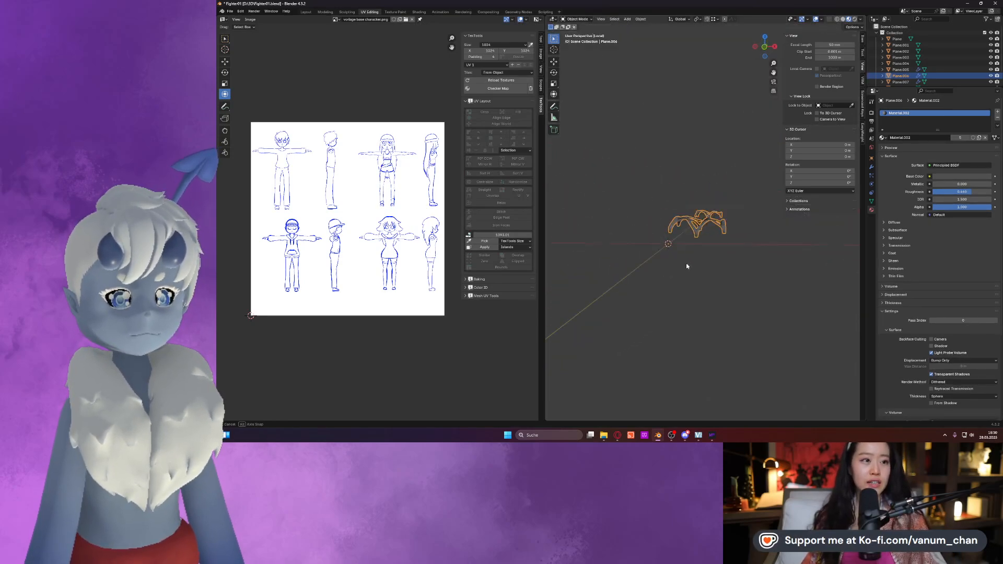
pyautogui.press('Tab')
pyautogui.click(694, 244)
pyautogui.press('KP_Decimal')
pyautogui.scroll(-11, 692, 260)
pyautogui.press('Tab')
pyautogui.scroll(-2, 693, 258)
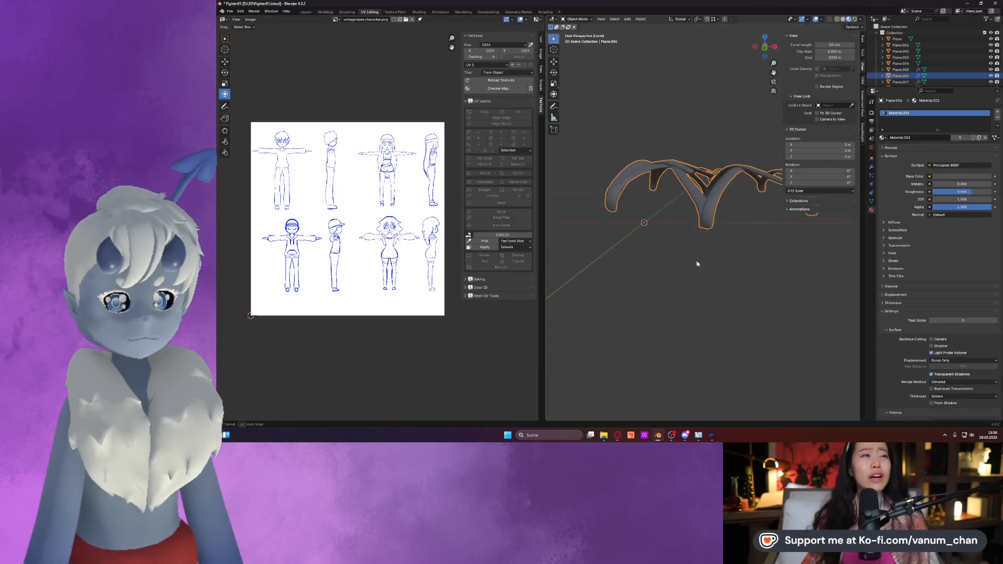
# Apply the shoelace's Solidify modifier.
pyautogui.click(870, 167)
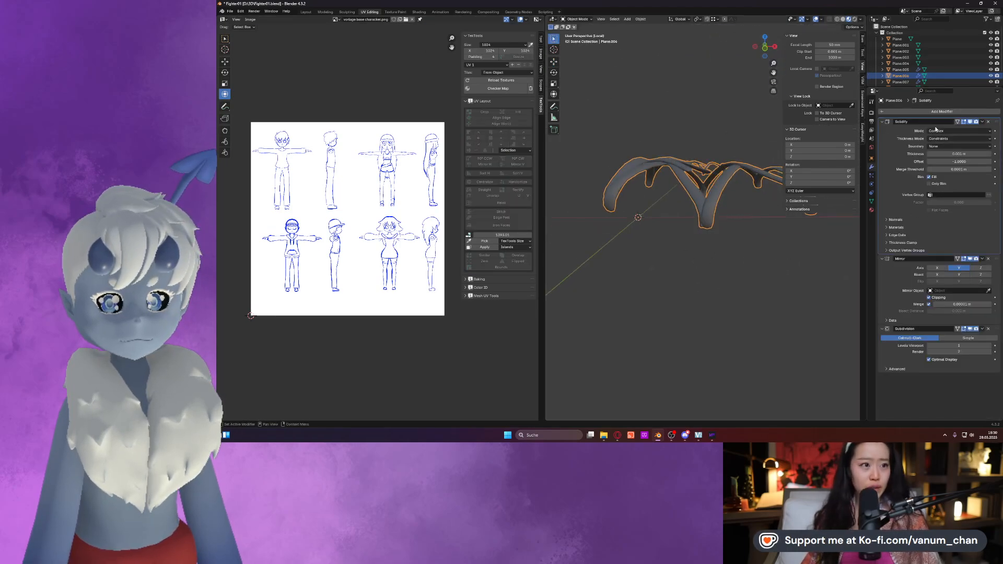
pyautogui.click(981, 121)
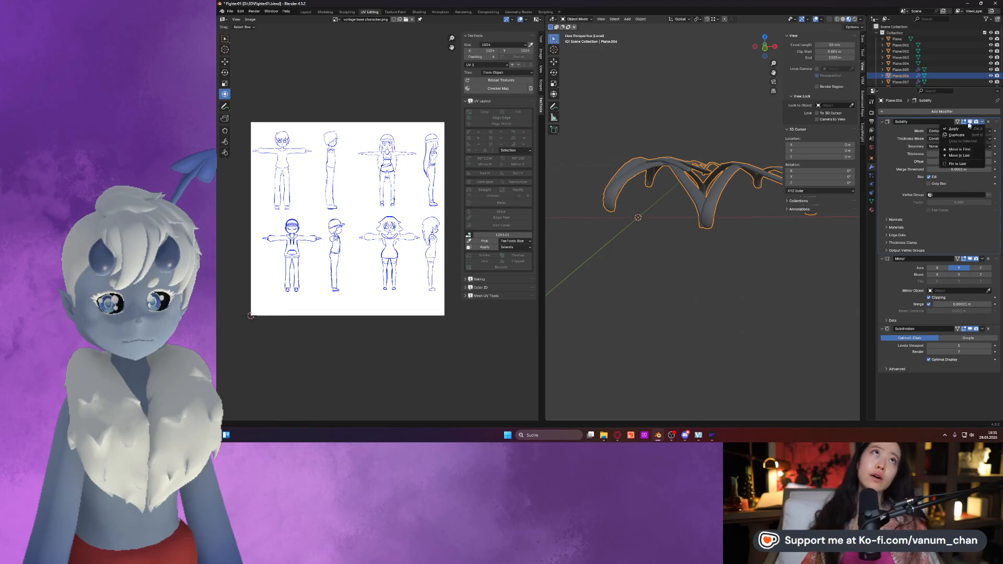
pyautogui.click(953, 129)
# In face select mode, delete the end cap and adjoining underside face at the nearest lace tip.
pyautogui.press('Tab')
pyautogui.moveTo(705, 218); pyautogui.dragTo(650, 251, button='middle')
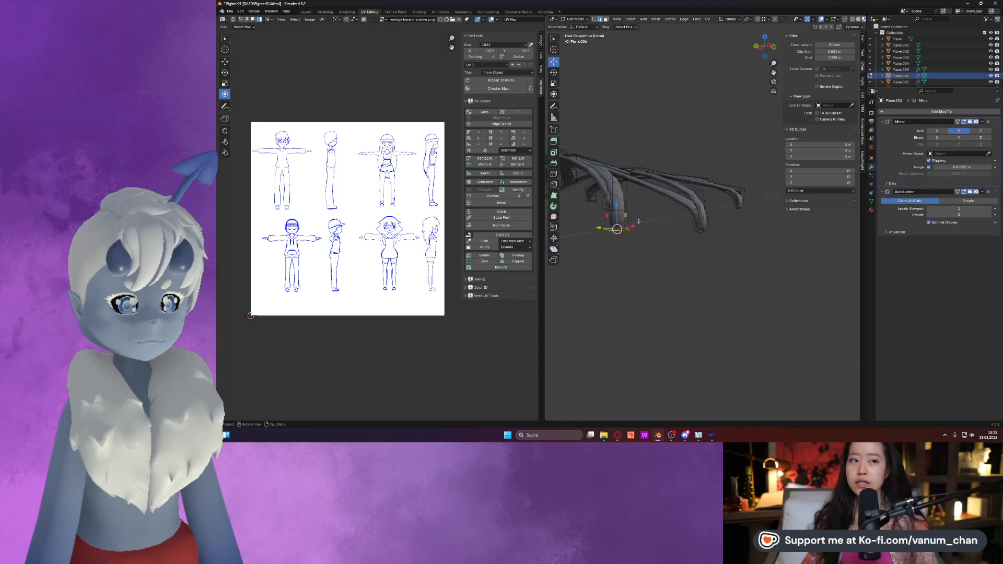
pyautogui.click(606, 19)
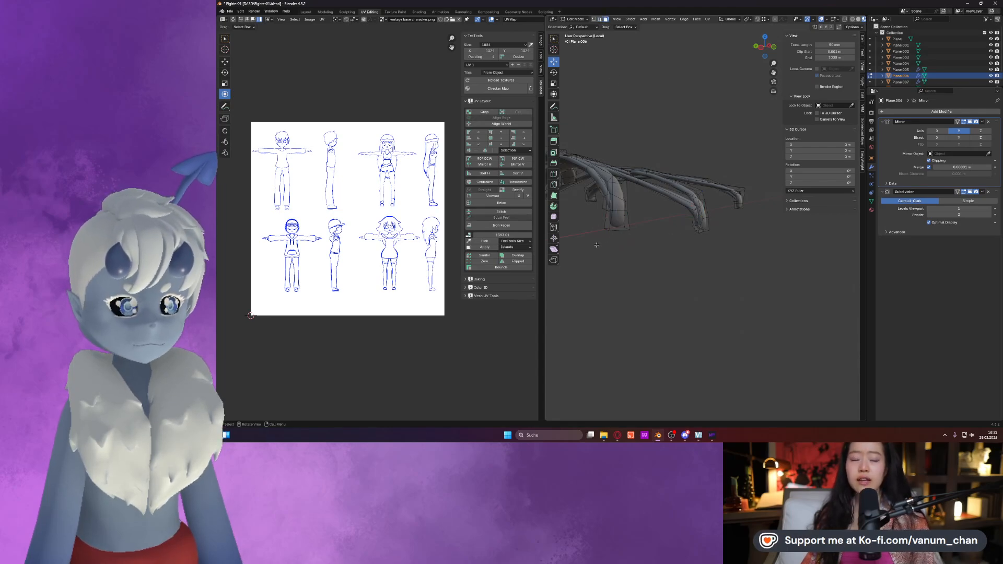
pyautogui.moveTo(599, 242); pyautogui.dragTo(630, 227)
pyautogui.moveTo(630, 227); pyautogui.dragTo(663, 189, button='middle')
pyautogui.keyDown('ctrl'); pyautogui.click(689, 34); pyautogui.keyUp('ctrl')
pyautogui.moveTo(688, 33); pyautogui.dragTo(750, 178, button='middle')
pyautogui.click(755, 188)
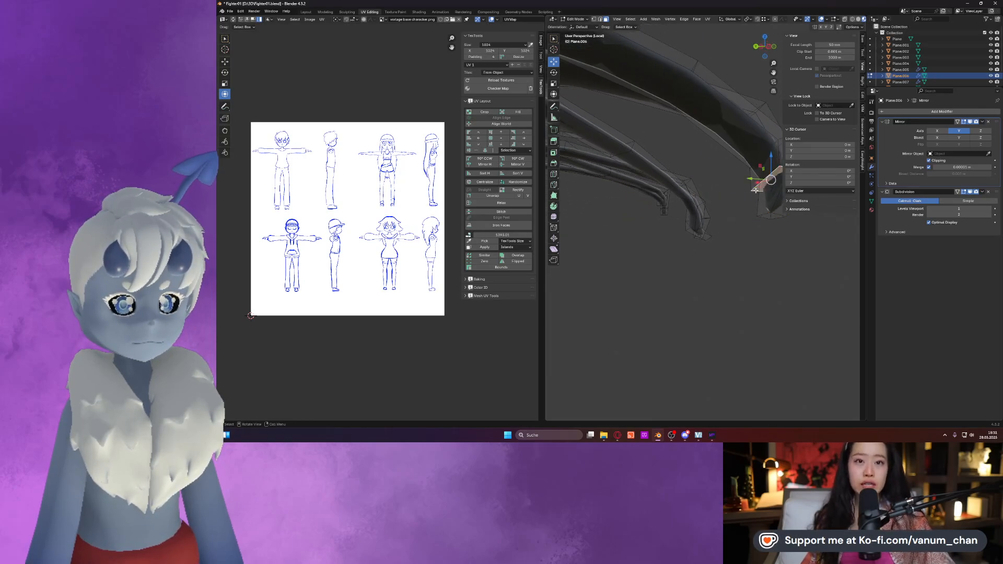
pyautogui.keyDown('ctrl'); pyautogui.click(765, 220); pyautogui.keyUp('ctrl')
pyautogui.press('x')
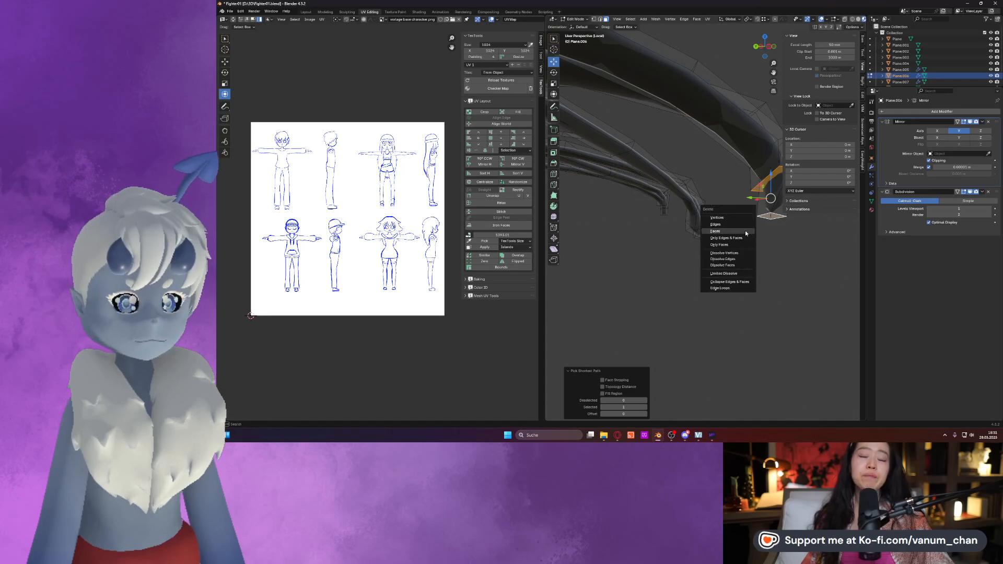
pyautogui.click(745, 232)
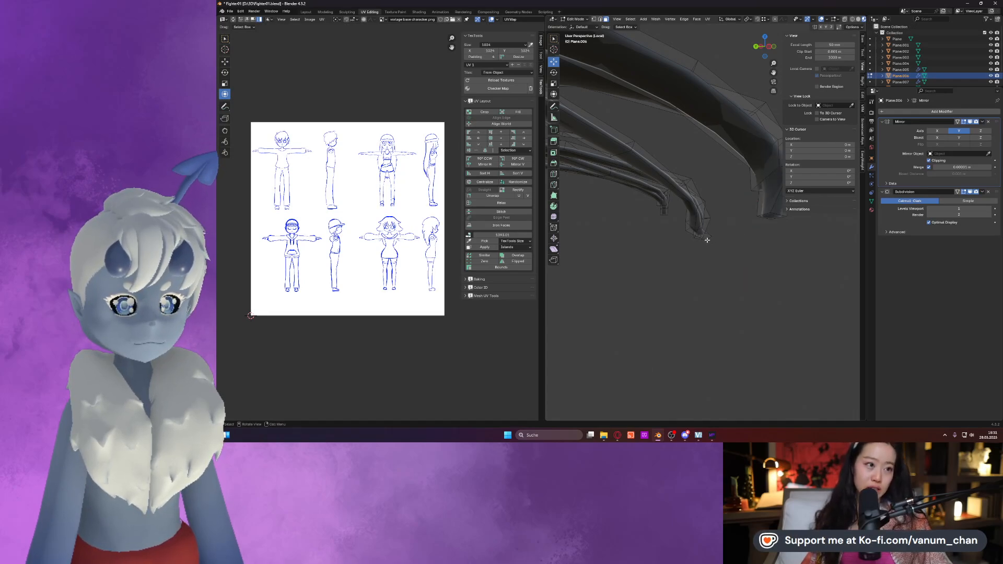
# Delete the end cap and underside faces on the next two lace tips along the same side.
pyautogui.click(701, 234)
pyautogui.press('KP_Decimal')
pyautogui.scroll(-1, 709, 234)
pyautogui.moveTo(709, 235); pyautogui.dragTo(698, 245, button='middle')
pyautogui.click(698, 246)
pyautogui.keyDown('ctrl'); pyautogui.click(610, 296); pyautogui.keyUp('ctrl')
pyautogui.moveTo(610, 299); pyautogui.dragTo(579, 334, button='middle')
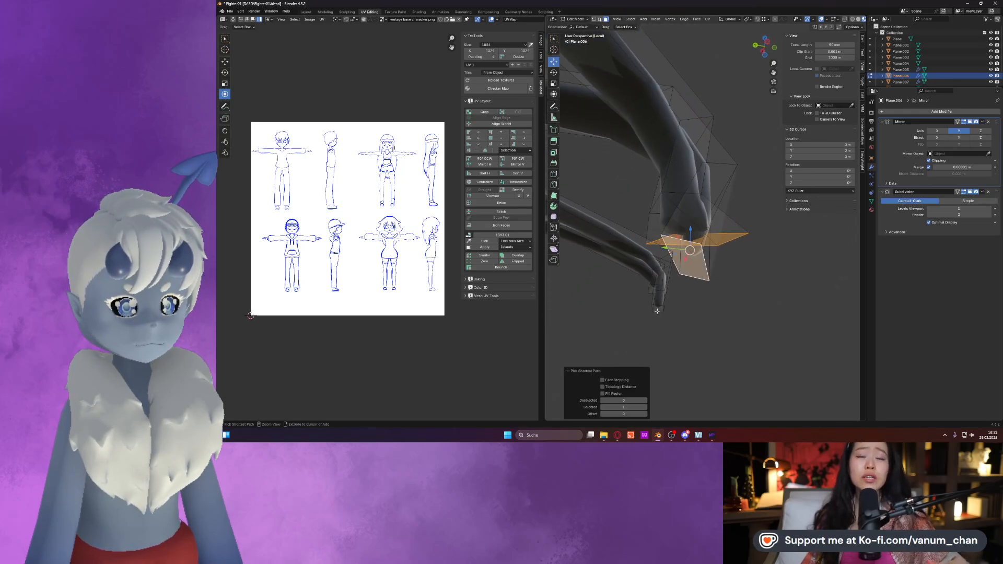
pyautogui.moveTo(649, 287); pyautogui.dragTo(732, 247, button='middle')
pyautogui.keyDown('ctrl'); pyautogui.click(576, 195); pyautogui.keyUp('ctrl')
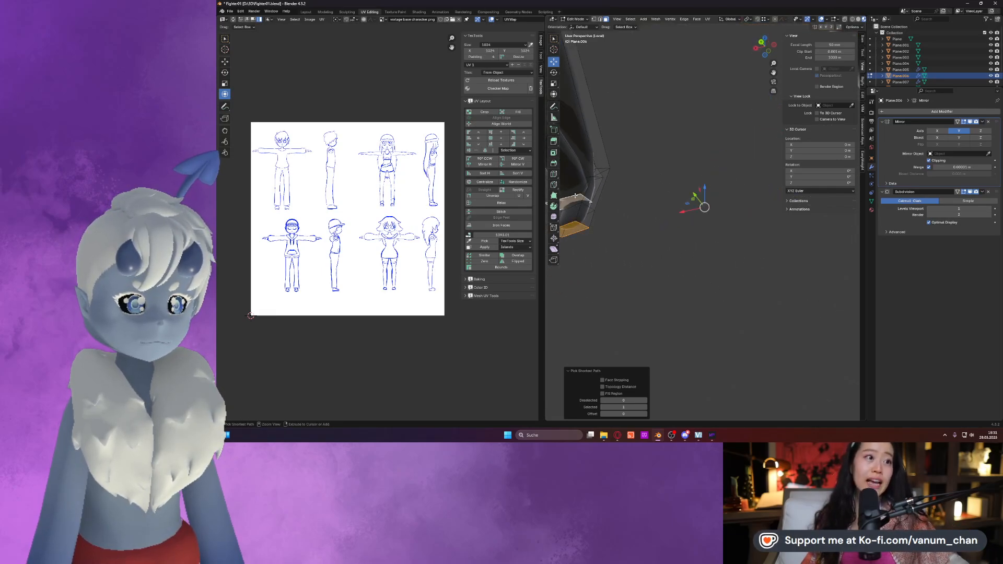
pyautogui.press('x')
pyautogui.click(576, 196)
pyautogui.scroll(-12, 671, 221)
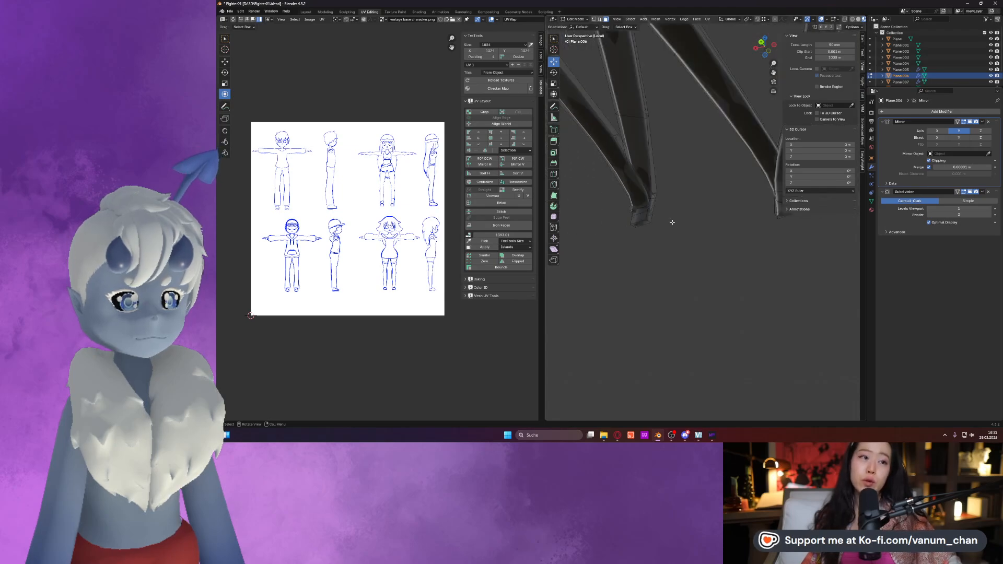
# Delete the end cap and inner faces on two lace tips on the opposite side of the lacing.
pyautogui.moveTo(692, 242); pyautogui.dragTo(619, 156, button='middle')
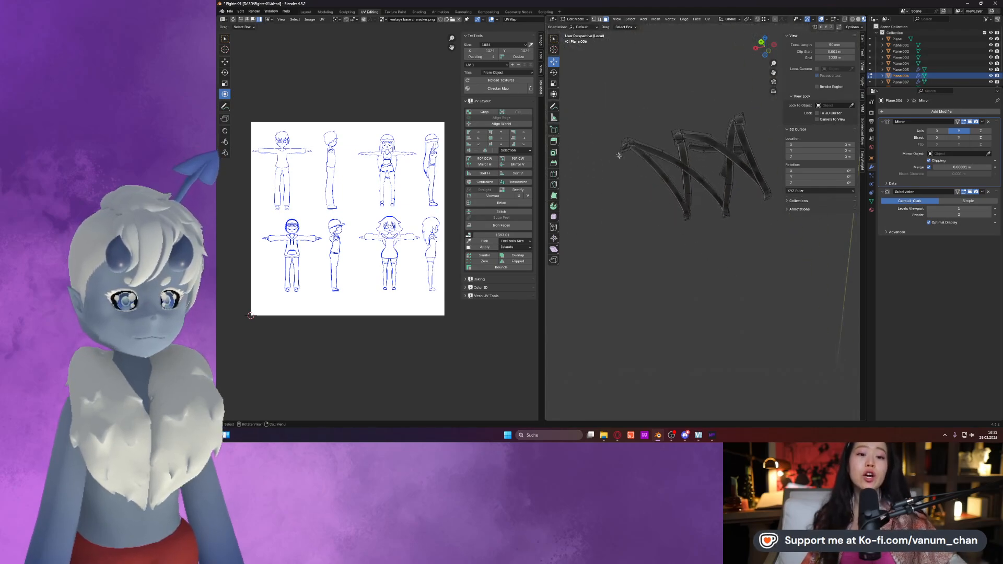
pyautogui.press('KP_Decimal')
pyautogui.scroll(-6, 760, 240)
pyautogui.click(752, 228)
pyautogui.keyDown('ctrl'); pyautogui.click(733, 237); pyautogui.keyUp('ctrl')
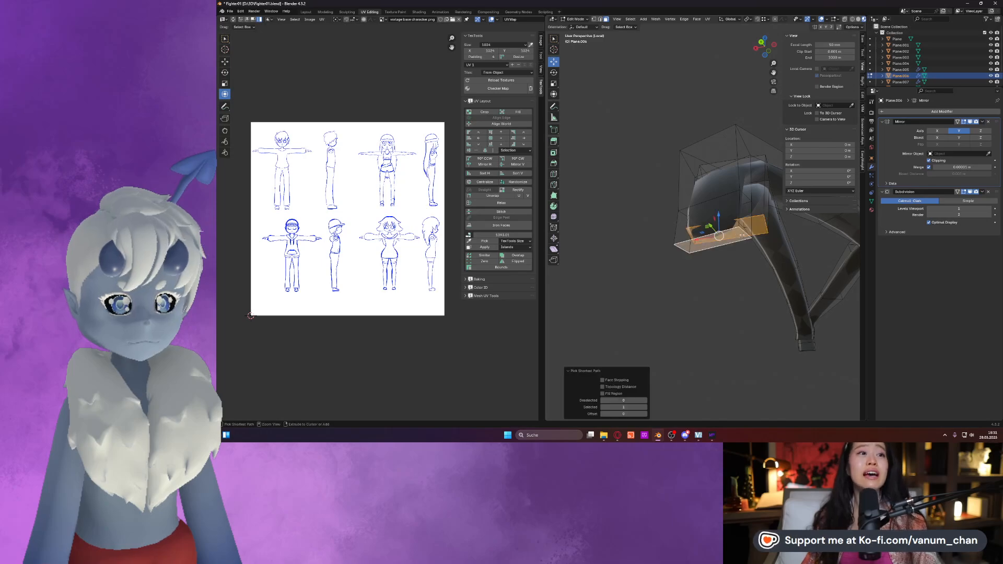
pyautogui.scroll(-5, 752, 240)
pyautogui.keyDown('shift'); pyautogui.moveTo(755, 240); pyautogui.dragTo(640, 275, button='middle'); pyautogui.keyUp('shift')
pyautogui.scroll(6, 719, 238)
pyautogui.keyDown('ctrl'); pyautogui.click(668, 270); pyautogui.keyUp('ctrl')
pyautogui.keyDown('ctrl'); pyautogui.click(639, 272); pyautogui.keyUp('ctrl')
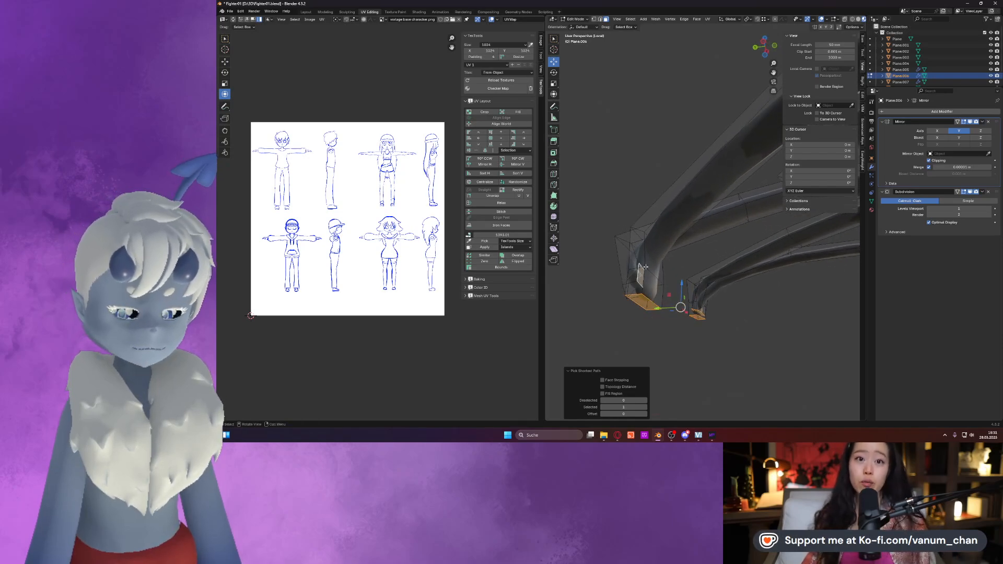
pyautogui.press('x')
pyautogui.click(639, 270)
# Delete the selected pair of hidden faces beneath the next lace bend.
pyautogui.moveTo(639, 270); pyautogui.dragTo(662, 281, button='middle')
pyautogui.click(677, 271)
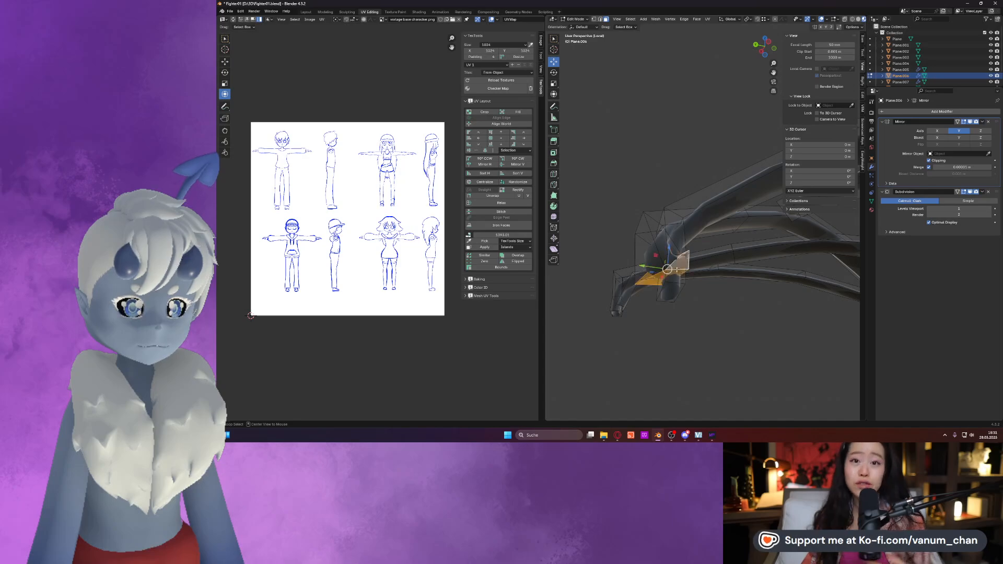
pyautogui.press('x')
pyautogui.click(677, 272)
# Delete the bottom cap and adjoining inner face at the remaining outer lace tip.
pyautogui.moveTo(677, 271)
pyautogui.mouseDown(button='middle')
pyautogui.moveTo(655, 268)
pyautogui.moveTo(694, 267)
pyautogui.mouseUp(button='middle')
pyautogui.click(692, 232)
pyautogui.moveTo(691, 233); pyautogui.dragTo(675, 215, button='middle')
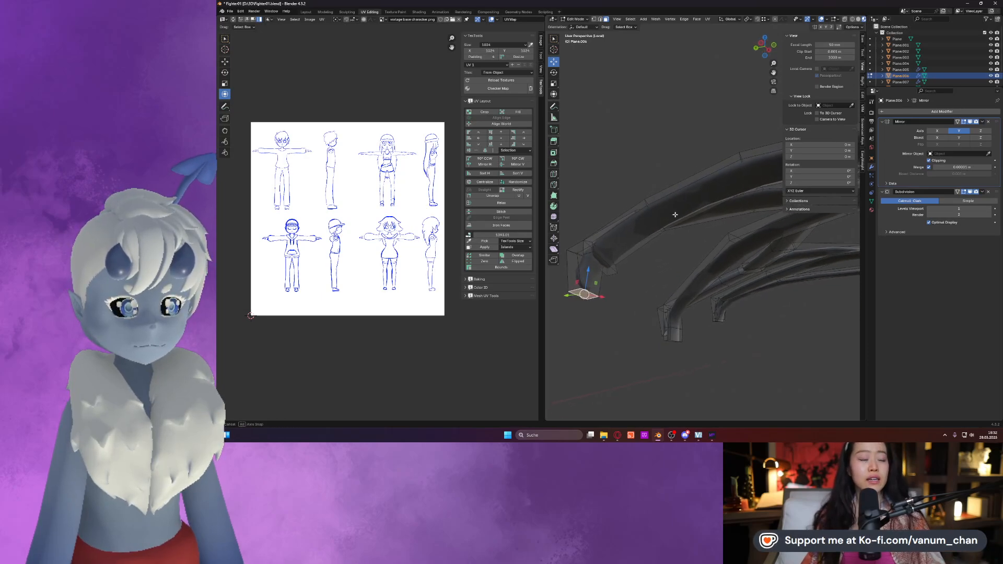
pyautogui.keyDown('shift'); pyautogui.click(598, 269); pyautogui.keyUp('shift')
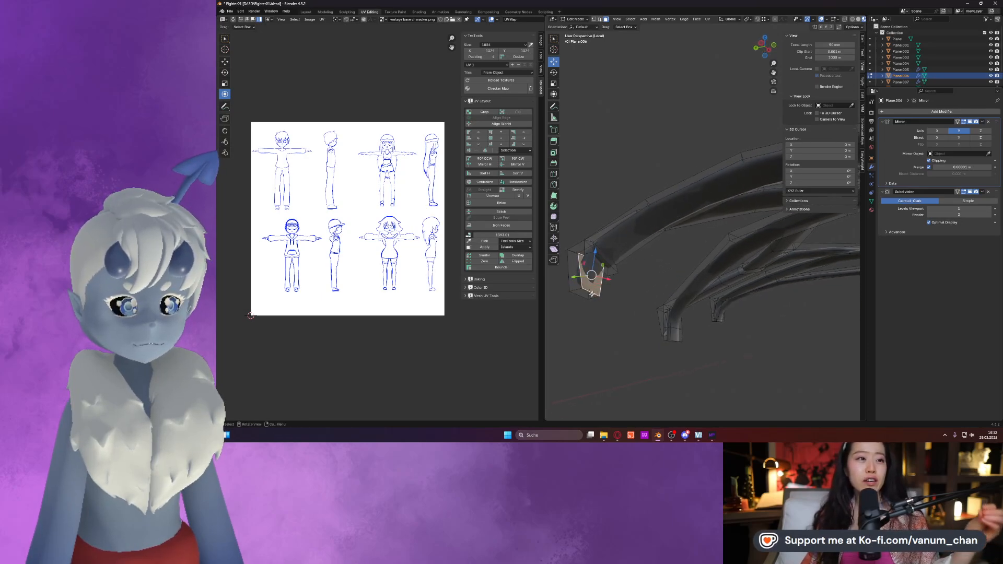
pyautogui.click(586, 294)
pyautogui.keyDown('shift'); pyautogui.click(609, 274); pyautogui.keyUp('shift')
pyautogui.press('x')
pyautogui.click(609, 275)
# Leave local view and inspect the trimmed laces on the shoe in Object Mode.
pyautogui.scroll(-3, 620, 267)
pyautogui.scroll(-2, 621, 267)
pyautogui.moveTo(669, 253); pyautogui.dragTo(622, 282, button='middle')
pyautogui.press('KP_Divide')
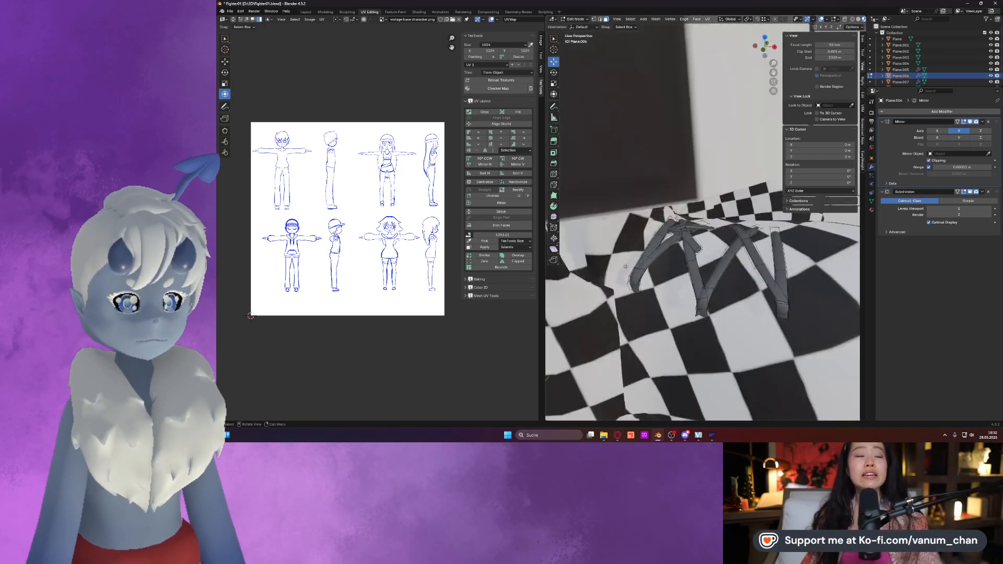
pyautogui.press('Tab')
pyautogui.scroll(6, 634, 186)
pyautogui.keyDown('shift'); pyautogui.moveTo(634, 185); pyautogui.dragTo(653, 225, button='middle'); pyautogui.keyUp('shift')
pyautogui.scroll(2, 642, 215)
pyautogui.scroll(-4, 645, 216)
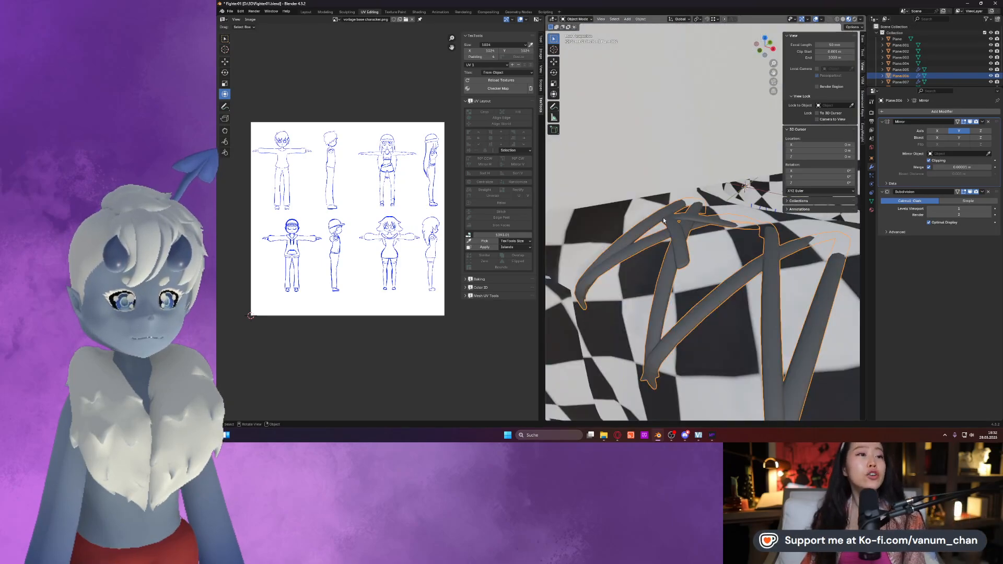
pyautogui.scroll(-1, 677, 234)
pyautogui.moveTo(677, 234); pyautogui.dragTo(630, 214, button='middle')
pyautogui.scroll(-4, 628, 222)
# Select all of the shoelace geometry in Edit Mode and return to Object Mode.
pyautogui.press('Tab')
pyautogui.press('a')
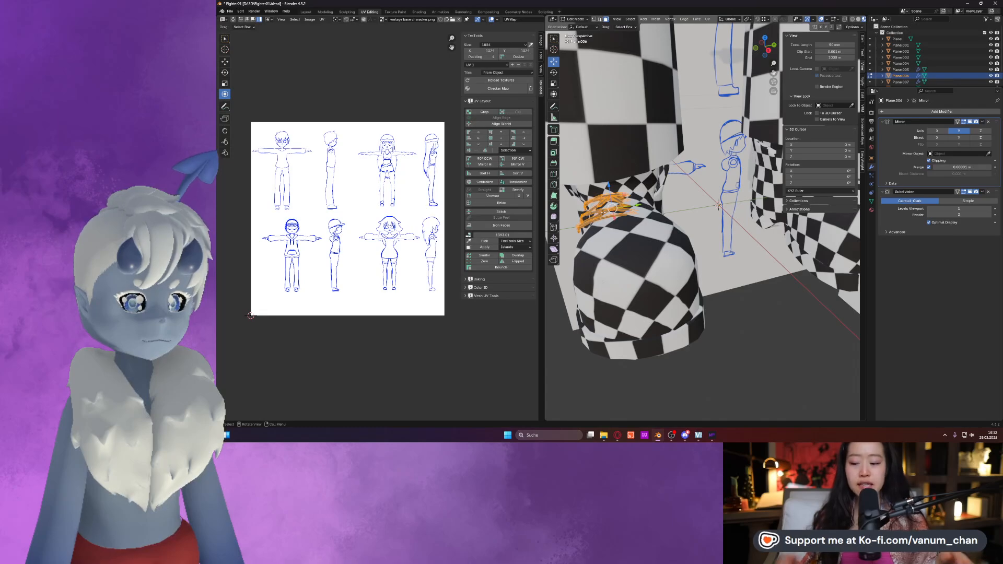
pyautogui.press('Tab')
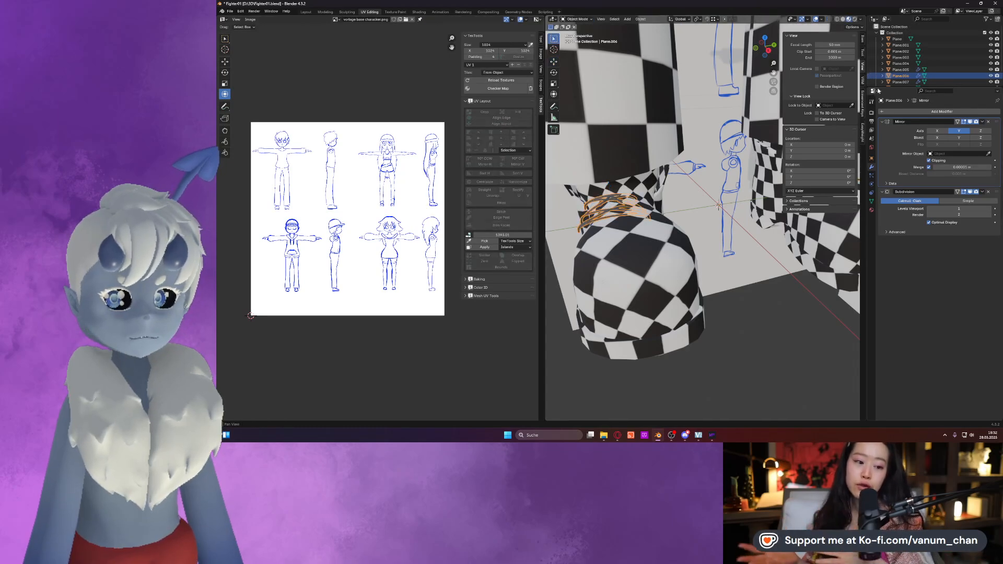
pyautogui.click(896, 82)
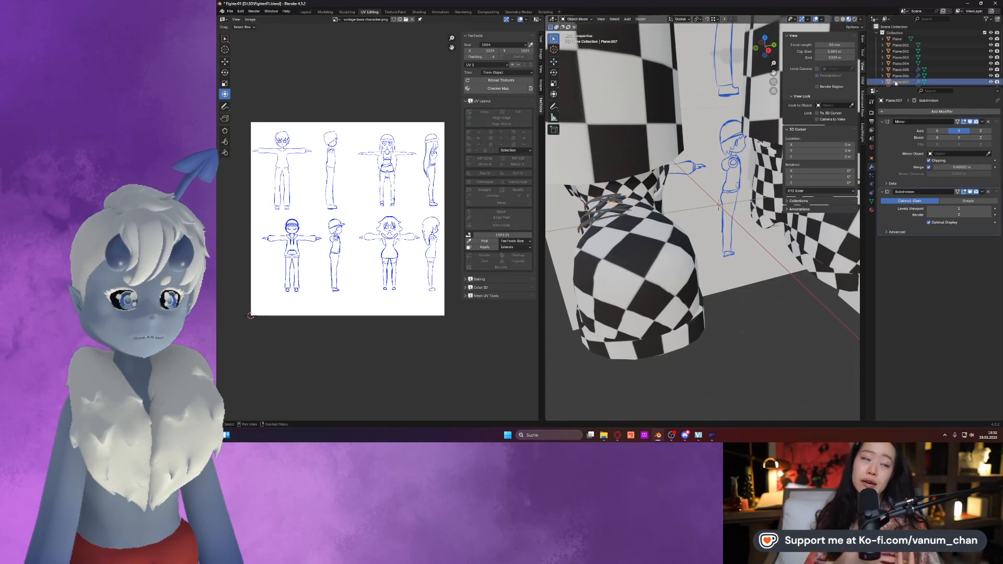
pyautogui.moveTo(690, 179)
pyautogui.mouseDown(button='middle')
pyautogui.moveTo(679, 206)
pyautogui.moveTo(710, 206)
pyautogui.mouseUp(button='middle')
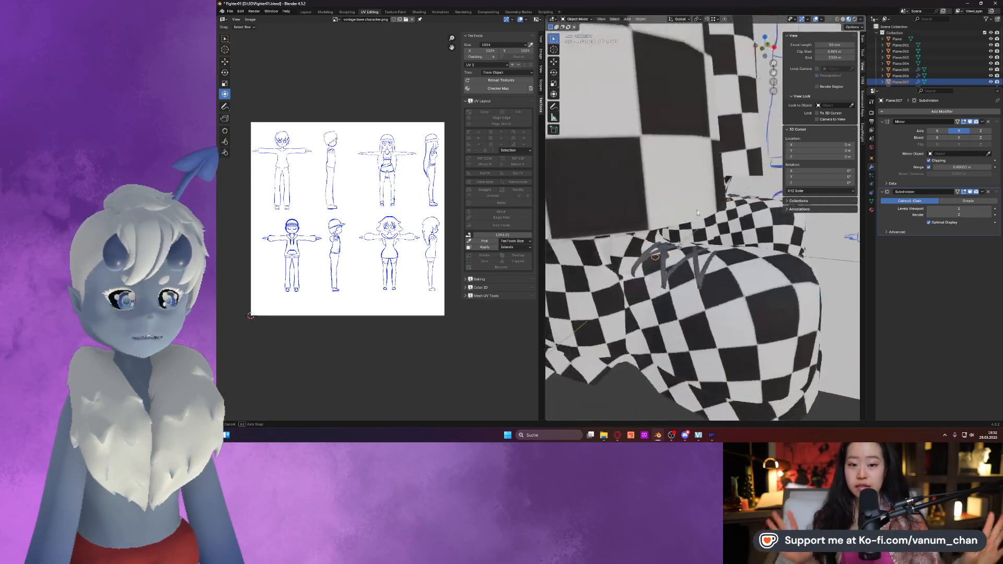
pyautogui.press('KP_1')
pyautogui.scroll(6, 710, 207)
pyautogui.press('a')
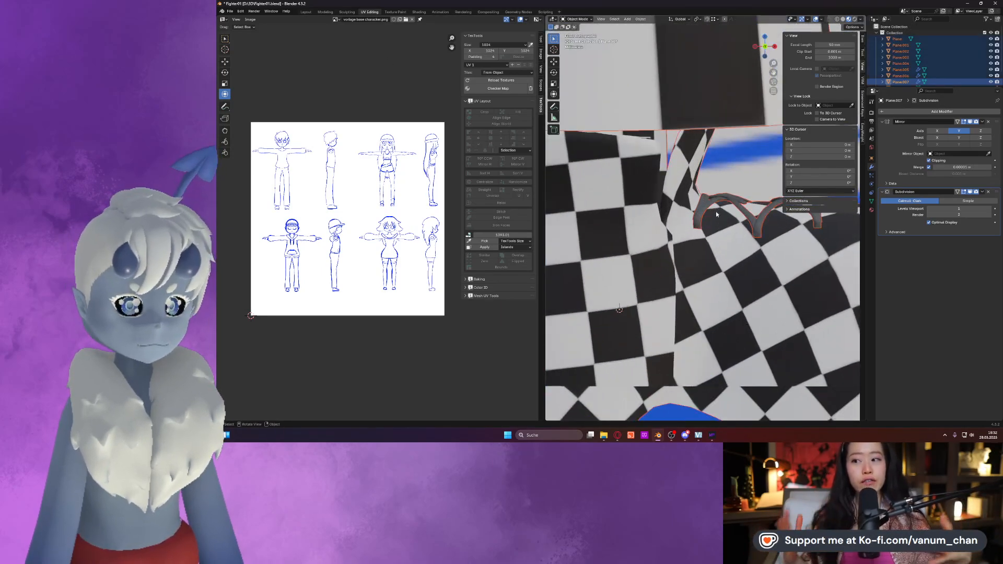
pyautogui.press('Tab')
pyautogui.press('Tab')
# Move the whole shoelace mesh along the Y axis so the lacing spans the shoe's instep.
pyautogui.click(719, 204)
pyautogui.press('Tab')
pyautogui.moveTo(719, 204); pyautogui.dragTo(690, 231, button='middle')
pyautogui.press('KP_Decimal')
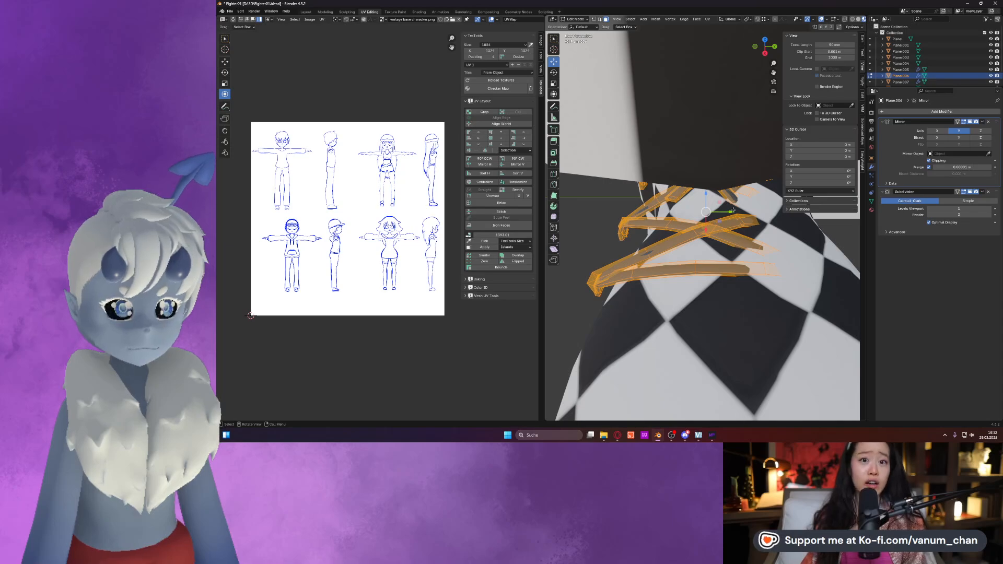
pyautogui.press('g')
pyautogui.press('y')
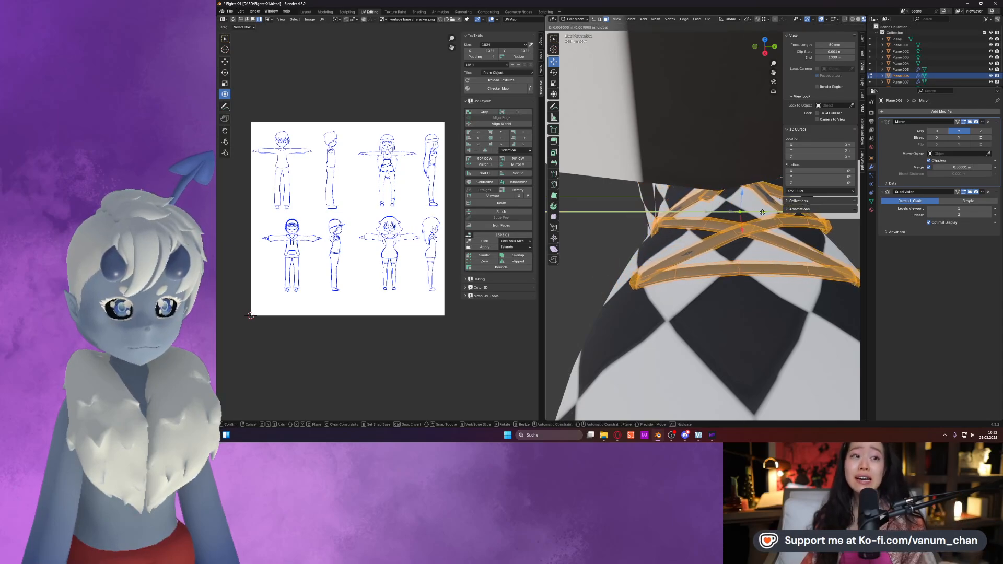
pyautogui.click(762, 213)
# Open the small lace knot object, Plane.007, in Edit Mode and shift its selected geometry along the Y axis.
pyautogui.moveTo(762, 213); pyautogui.dragTo(663, 243, button='middle')
pyautogui.press('Tab')
pyautogui.click(651, 229)
pyautogui.press('Tab')
pyautogui.moveTo(648, 190); pyautogui.dragTo(696, 185)
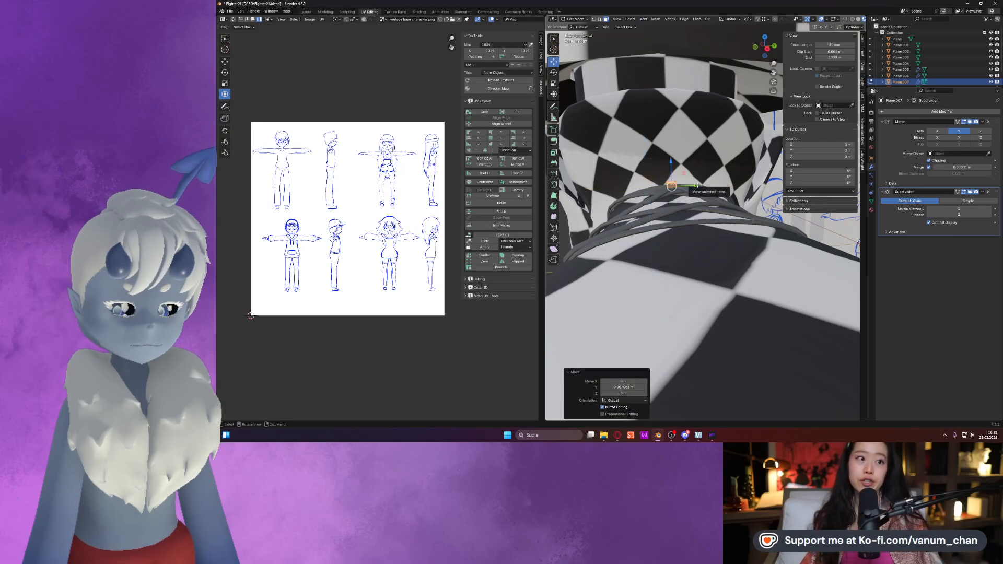
# Select the knot's linked geometry and move it along the Z and Y axes up to the top lace crossing.
pyautogui.moveTo(689, 187); pyautogui.dragTo(668, 191, button='middle')
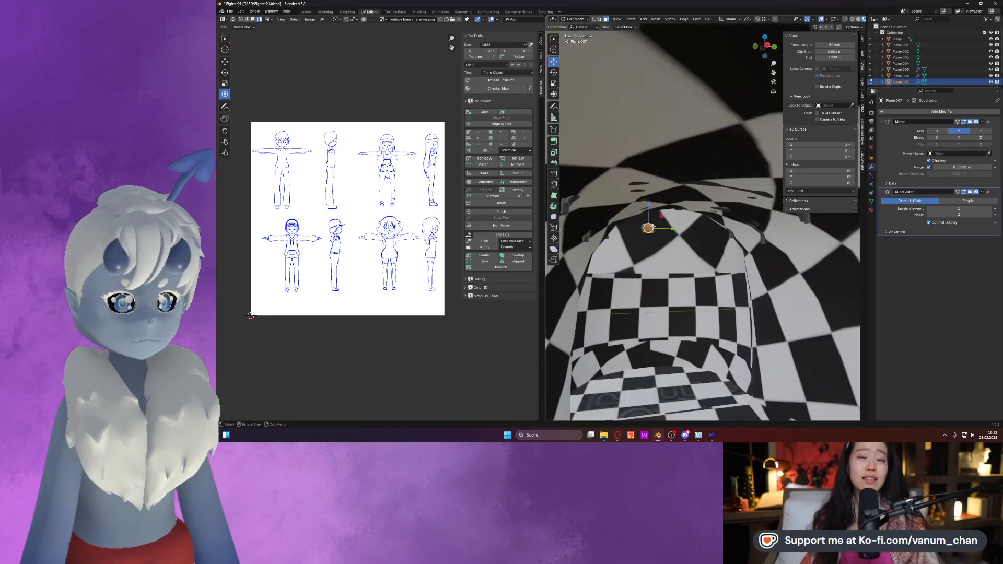
pyautogui.press('l')
pyautogui.moveTo(652, 224); pyautogui.dragTo(653, 159)
pyautogui.moveTo(653, 159); pyautogui.dragTo(658, 204, button='middle')
pyautogui.moveTo(662, 158)
pyautogui.mouseDown()
pyautogui.moveTo(687, 161)
pyautogui.moveTo(672, 158)
pyautogui.mouseUp()
# Frame the knot closely and lower it along the Z axis onto the lace crossing.
pyautogui.press('KP_Decimal')
pyautogui.moveTo(674, 161); pyautogui.dragTo(710, 200, button='middle')
pyautogui.moveTo(737, 214); pyautogui.dragTo(665, 207, button='middle')
pyautogui.moveTo(605, 186); pyautogui.dragTo(655, 231)
pyautogui.moveTo(655, 231); pyautogui.dragTo(710, 209, button='middle')
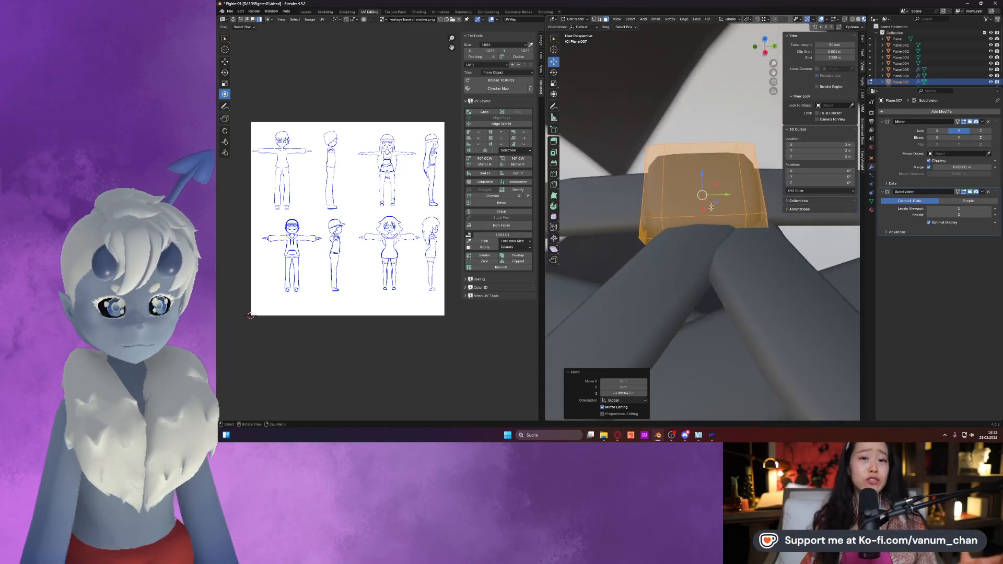
# Fine-tune the knot's position along the Y and Z axes over the lace crossing and return to Object Mode.
pyautogui.moveTo(718, 197); pyautogui.dragTo(738, 199)
pyautogui.moveTo(738, 199); pyautogui.dragTo(690, 208, button='middle')
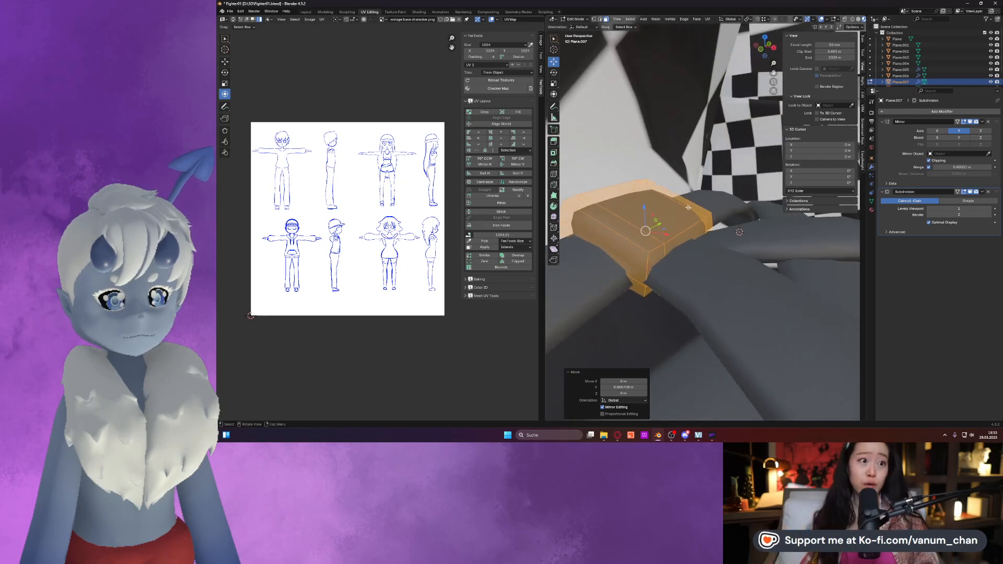
pyautogui.moveTo(647, 208); pyautogui.dragTo(643, 208)
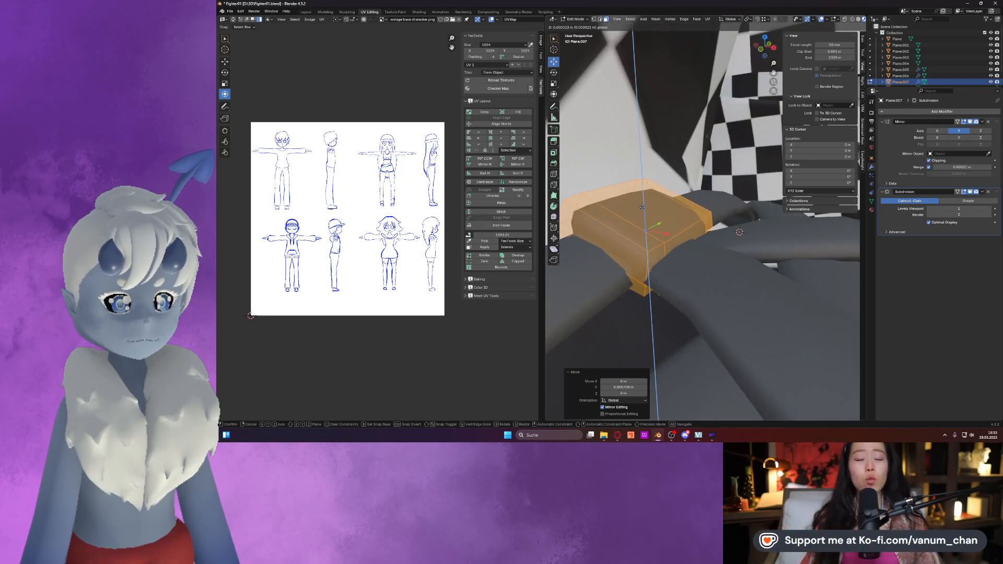
pyautogui.click(643, 207)
pyautogui.press('Tab')
pyautogui.moveTo(644, 208); pyautogui.dragTo(670, 216, button='middle')
pyautogui.rightClick(670, 215)
pyautogui.click(669, 216)
# Try to apply the knot's Mirror modifier and undo it.
pyautogui.click(983, 122)
pyautogui.click(961, 129)
pyautogui.hotkey('ctrl', 'z')
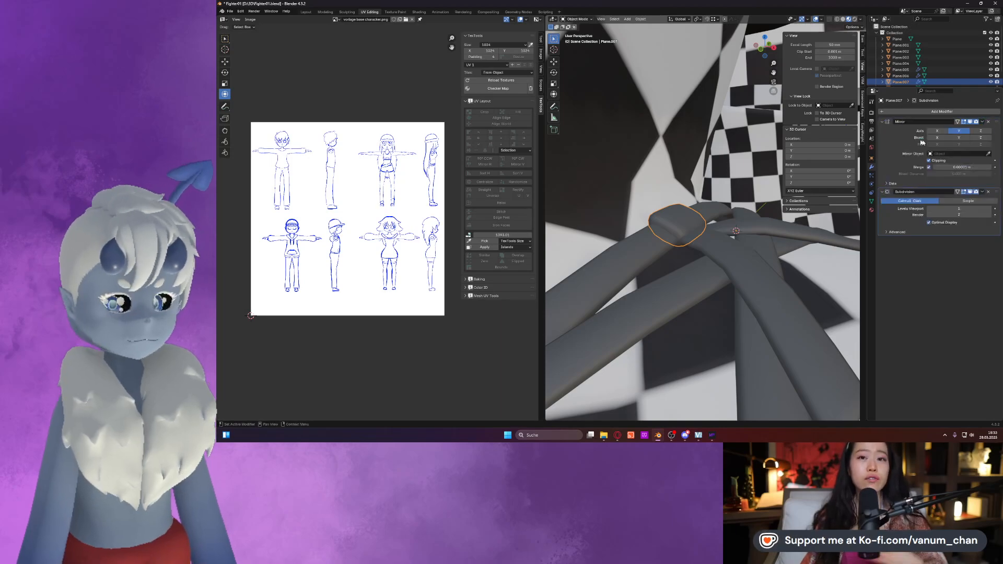
# Apply the knot's Subdivision modifier while keeping its Mirror modifier.
pyautogui.click(982, 192)
pyautogui.click(964, 198)
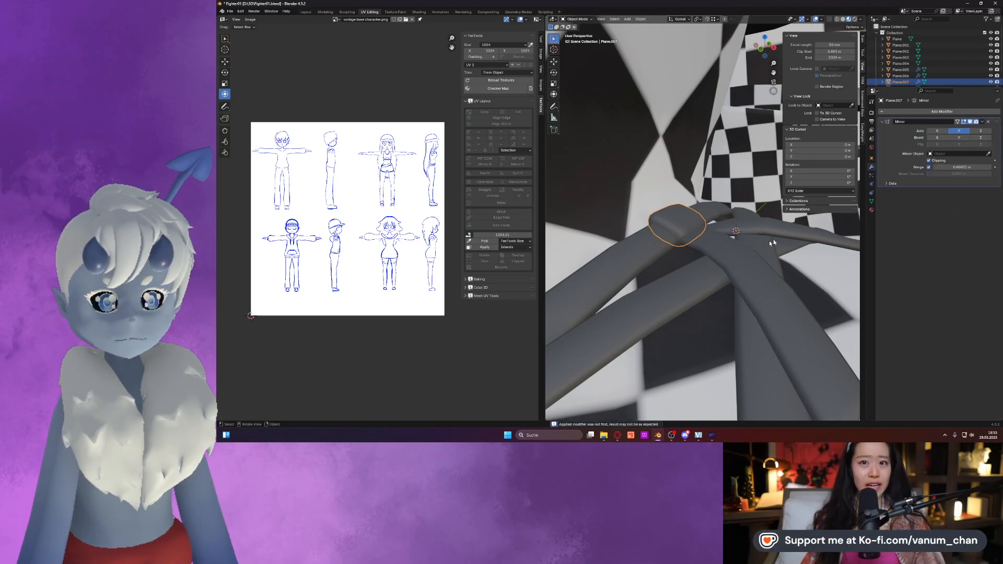
# Apply the shoelaces' Subdivision modifier and join the knot with the lace mesh, opening the combined mesh in Edit Mode.
pyautogui.click(737, 249)
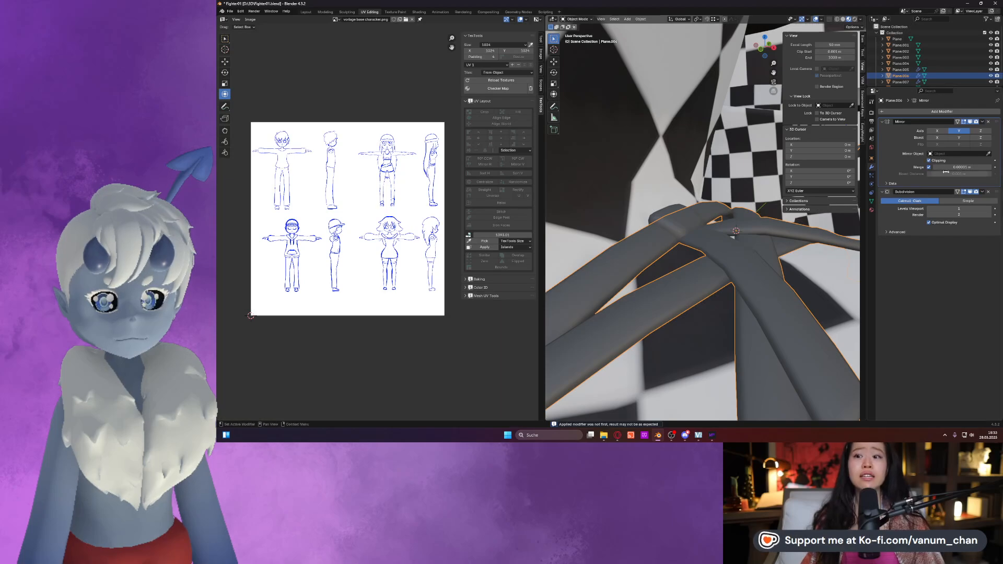
pyautogui.click(982, 192)
pyautogui.click(953, 200)
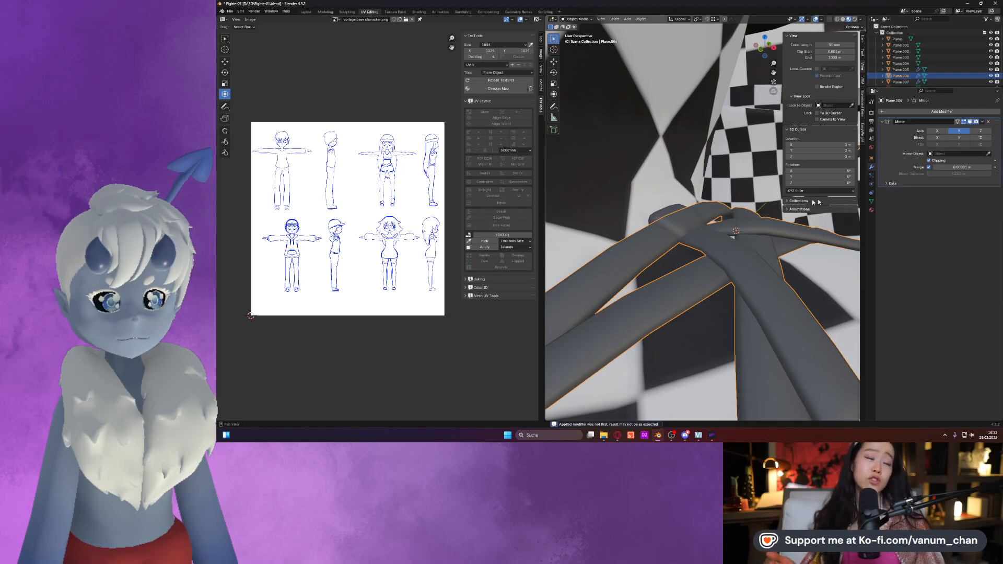
pyautogui.keyDown('shift'); pyautogui.click(700, 222); pyautogui.keyUp('shift')
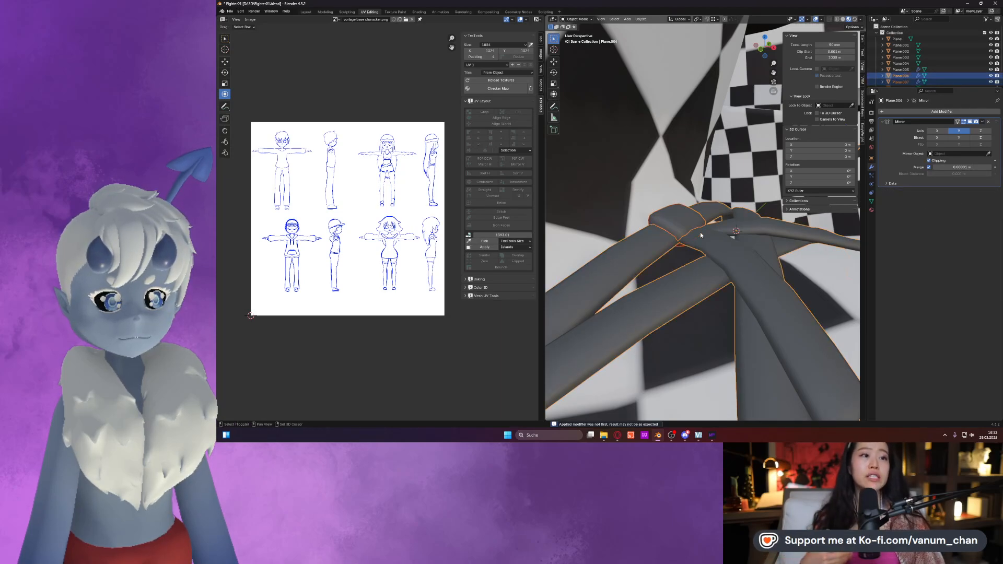
pyautogui.hotkey('ctrl', 'j')
pyautogui.press('Tab')
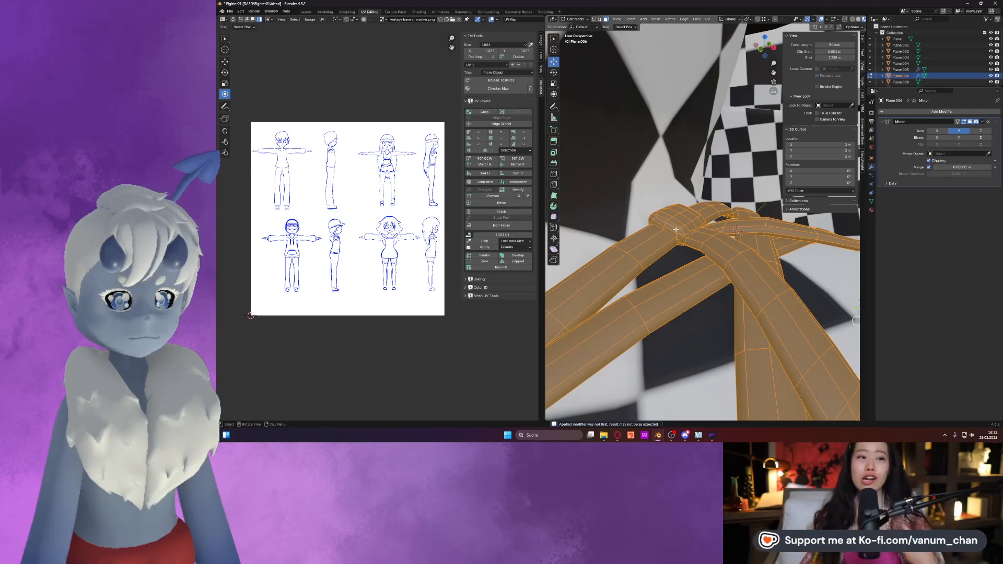
# Select the edges around the underside of the lace knot and mark them as a seam.
pyautogui.moveTo(659, 230); pyautogui.dragTo(656, 232, button='middle')
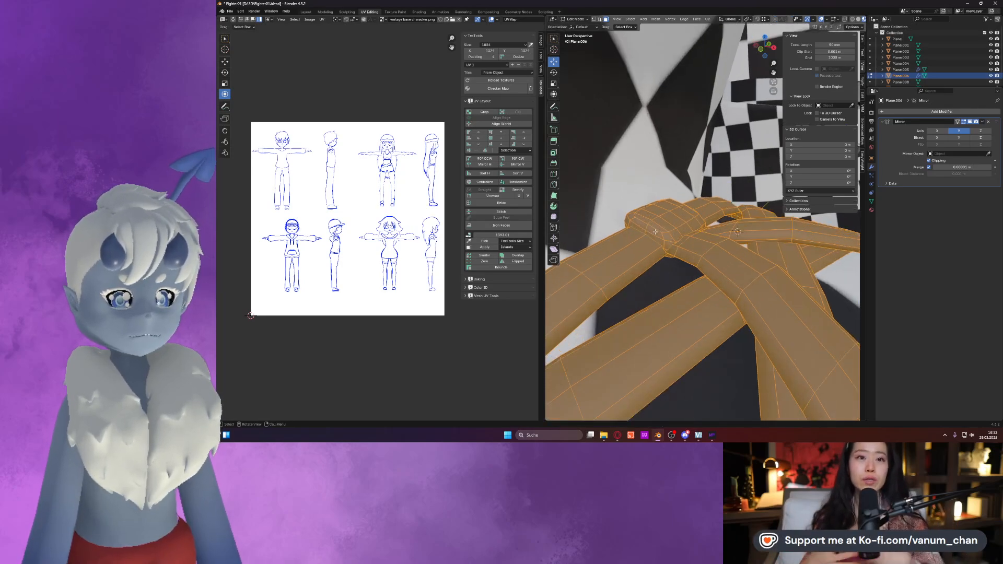
pyautogui.click(655, 232)
pyautogui.press('KP_Decimal')
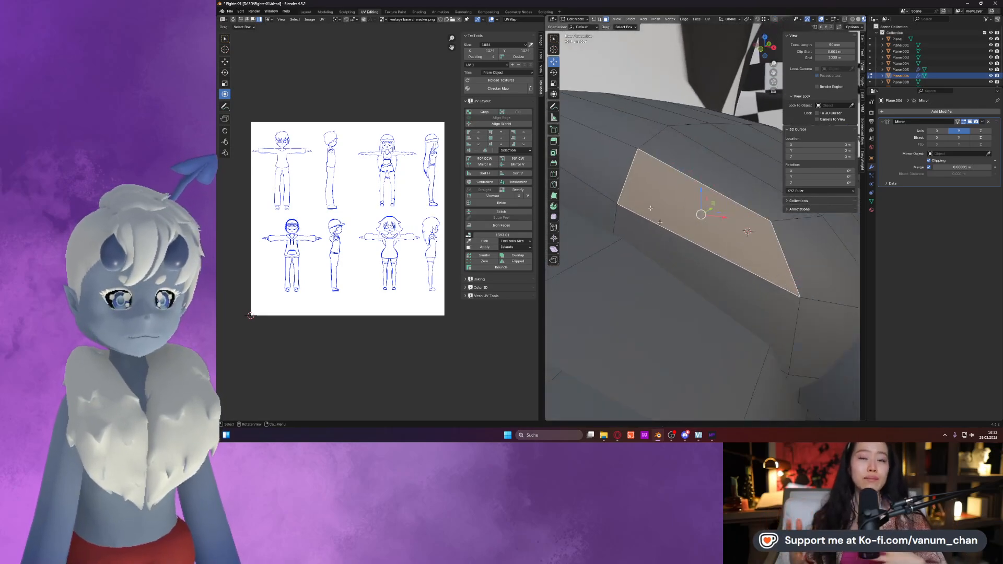
pyautogui.scroll(-1, 652, 209)
pyautogui.click(600, 20)
pyautogui.scroll(-4, 631, 158)
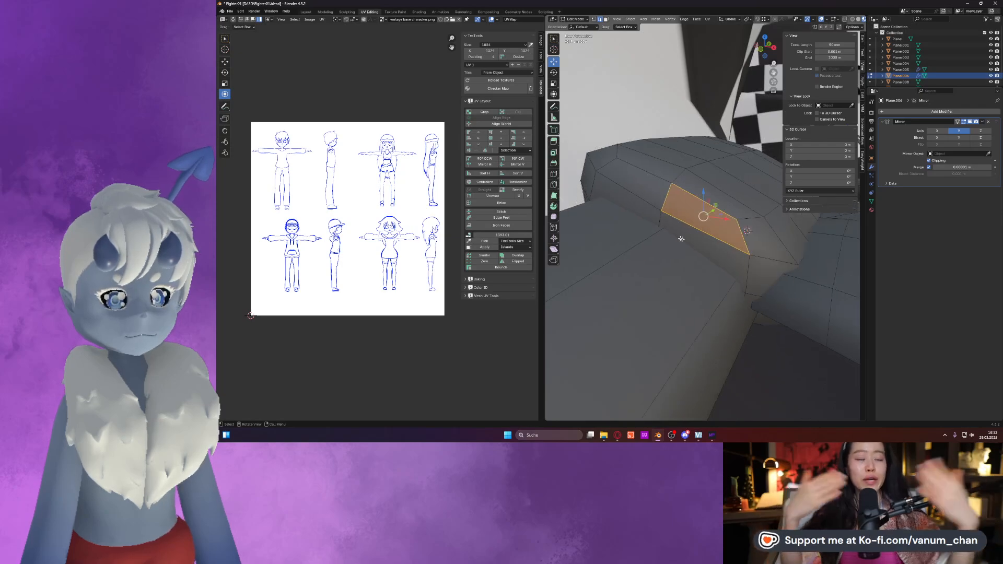
pyautogui.keyDown('alt'); pyautogui.click(747, 278); pyautogui.keyUp('alt')
pyautogui.moveTo(747, 277); pyautogui.dragTo(805, 257, button='middle')
pyautogui.keyDown('ctrl'); pyautogui.click(694, 238); pyautogui.keyUp('ctrl')
pyautogui.moveTo(695, 238); pyautogui.dragTo(652, 244, button='middle')
pyautogui.keyDown('shift'); pyautogui.click(641, 258); pyautogui.keyUp('shift')
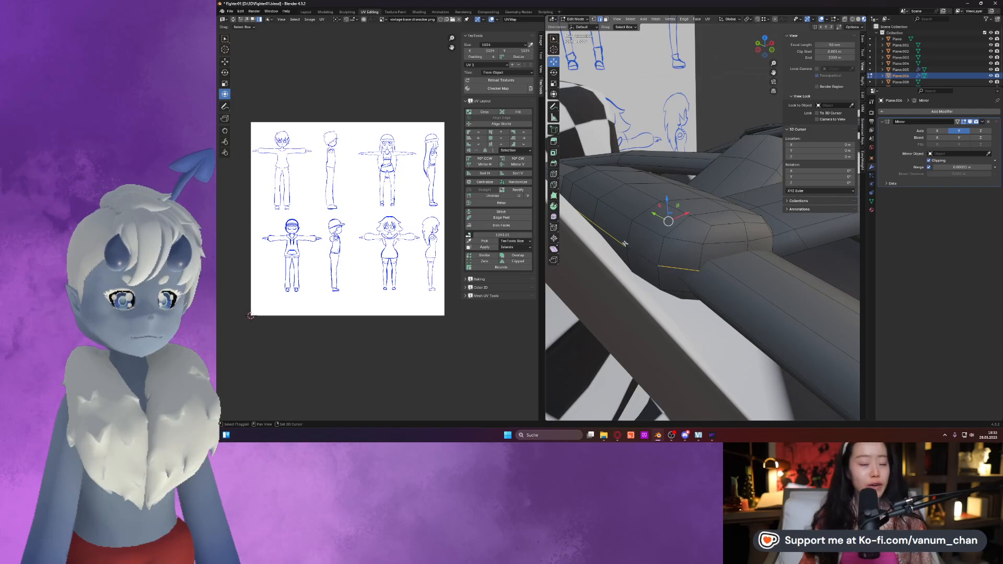
pyautogui.moveTo(587, 205); pyautogui.dragTo(616, 366, button='middle')
pyautogui.rightClick(615, 351)
pyautogui.click(603, 344)
# Delete the hidden faces on the underside of the knot and select the small linked leftover piece.
pyautogui.scroll(-2, 620, 328)
pyautogui.moveTo(622, 325); pyautogui.dragTo(678, 265, button='middle')
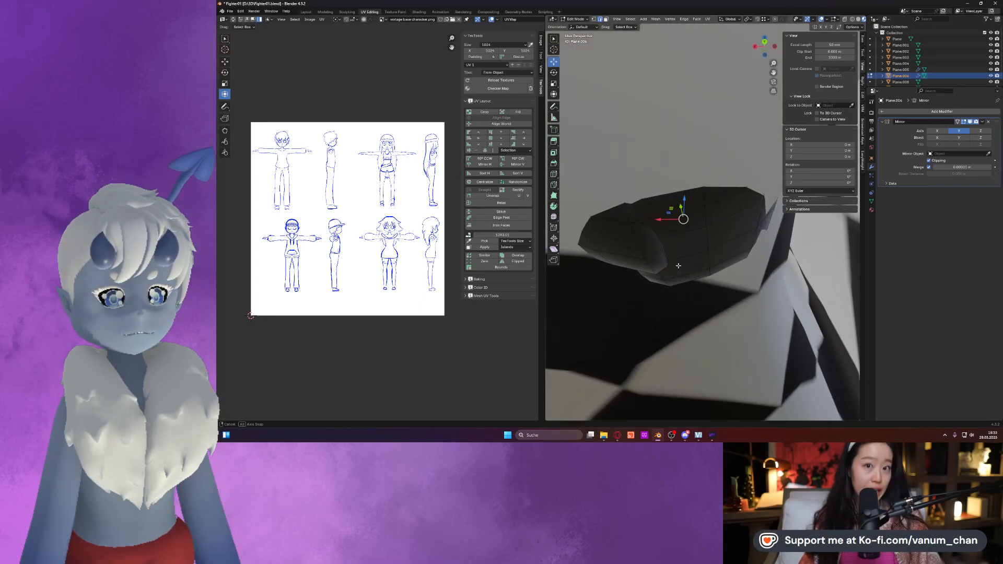
pyautogui.click(605, 21)
pyautogui.moveTo(647, 256)
pyautogui.mouseDown(button='middle')
pyautogui.moveTo(680, 277)
pyautogui.moveTo(670, 287)
pyautogui.moveTo(653, 269)
pyautogui.moveTo(662, 257)
pyautogui.mouseUp(button='middle')
pyautogui.press('x')
pyautogui.click(669, 287)
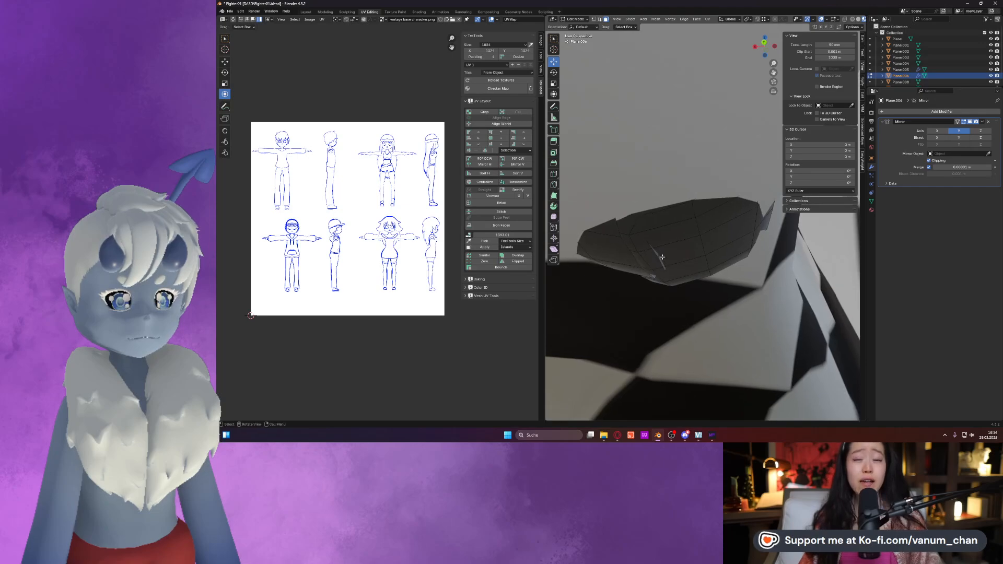
pyautogui.press('l')
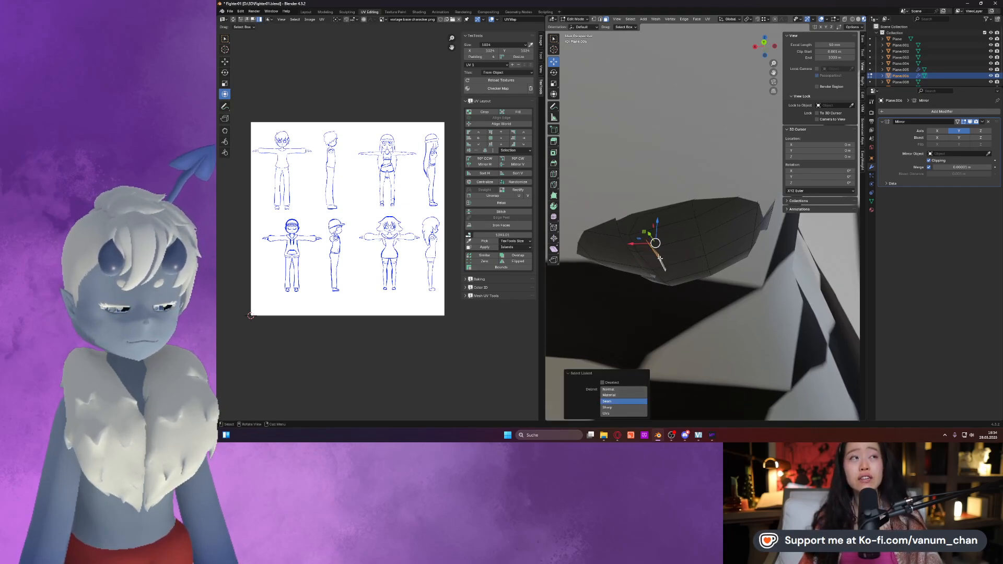
# Delete the hidden faces of the laces underneath the knot.
pyautogui.moveTo(660, 258); pyautogui.dragTo(759, 272, button='middle')
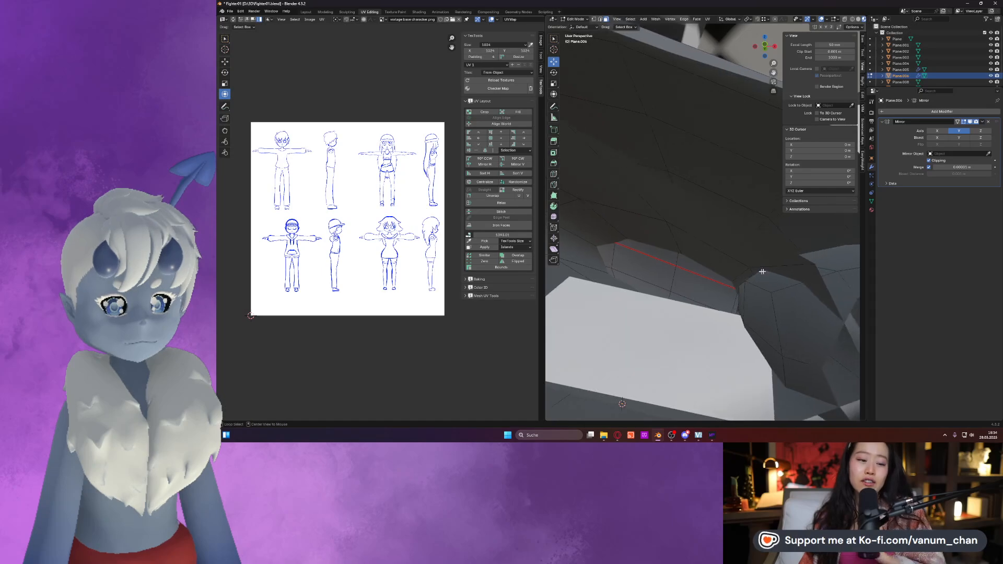
pyautogui.keyDown('alt'); pyautogui.click(781, 289); pyautogui.keyUp('alt')
pyautogui.press('x')
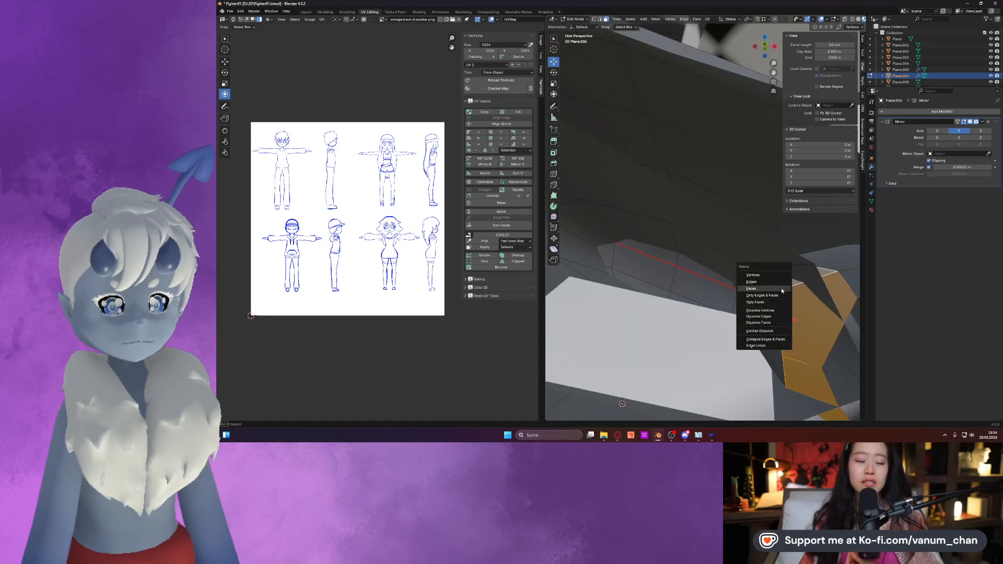
pyautogui.click(765, 314)
pyautogui.press('l')
pyautogui.press('x')
pyautogui.click(764, 314)
# Select the lengthwise edge loops along the crossing laces and mark them as seams.
pyautogui.moveTo(765, 314); pyautogui.dragTo(737, 327, button='middle')
pyautogui.click(600, 19)
pyautogui.moveTo(684, 286)
pyautogui.mouseDown(button='middle')
pyautogui.moveTo(711, 282)
pyautogui.moveTo(722, 245)
pyautogui.moveTo(778, 246)
pyautogui.moveTo(692, 240)
pyautogui.moveTo(722, 247)
pyautogui.moveTo(743, 223)
pyautogui.moveTo(661, 233)
pyautogui.mouseUp(button='middle')
pyautogui.keyDown('alt'); pyautogui.click(718, 244); pyautogui.keyUp('alt')
pyautogui.keyDown('alt'); pyautogui.click(687, 223); pyautogui.keyUp('alt')
pyautogui.keyDown('alt'); pyautogui.keyDown('shift'); pyautogui.click(787, 231); pyautogui.keyUp('shift'); pyautogui.keyUp('alt')
pyautogui.moveTo(785, 254); pyautogui.dragTo(813, 260, button='middle')
pyautogui.rightClick(735, 250)
pyautogui.click(732, 250)
# Try selecting the border edges around the loose lace end below the knot, and undo the last selections.
pyautogui.scroll(1, 450, 266)
pyautogui.scroll(6, 706, 252)
pyautogui.moveTo(705, 251); pyautogui.dragTo(715, 311, button='middle')
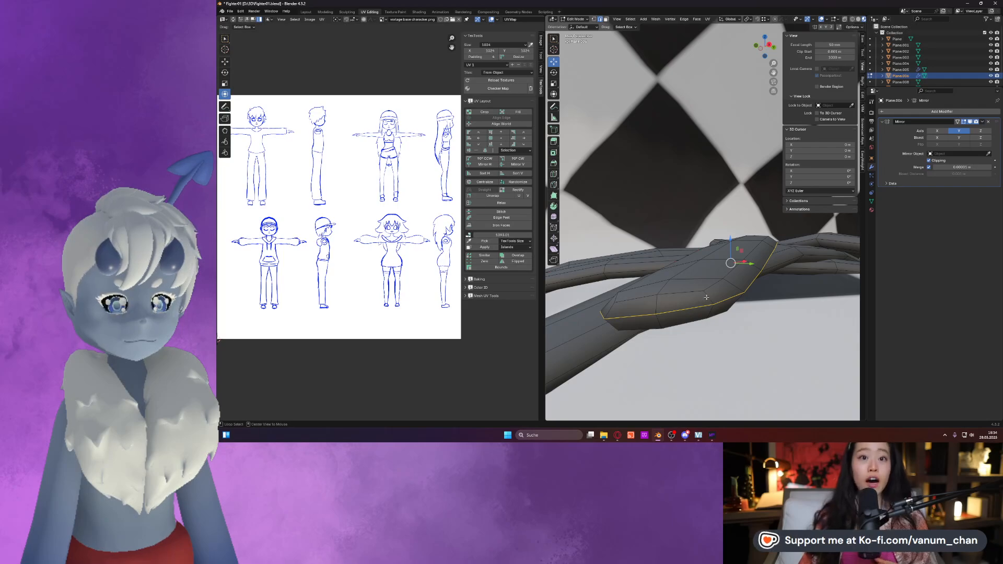
pyautogui.keyDown('shift'); pyautogui.click(695, 308); pyautogui.keyUp('shift')
pyautogui.keyDown('shift'); pyautogui.click(644, 297); pyautogui.keyUp('shift')
pyautogui.moveTo(611, 311); pyautogui.dragTo(697, 284, button='middle')
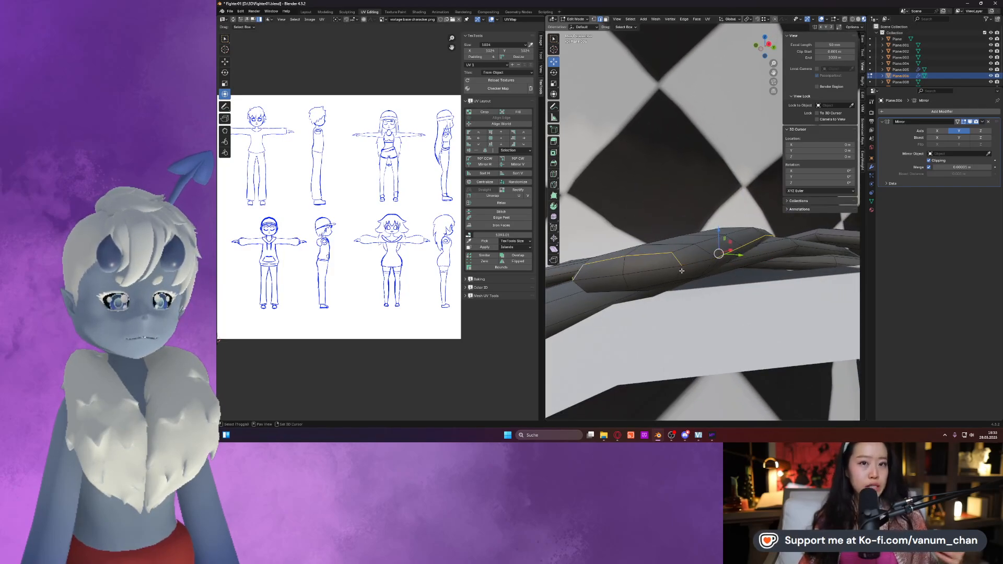
pyautogui.moveTo(661, 284); pyautogui.dragTo(670, 279, button='middle')
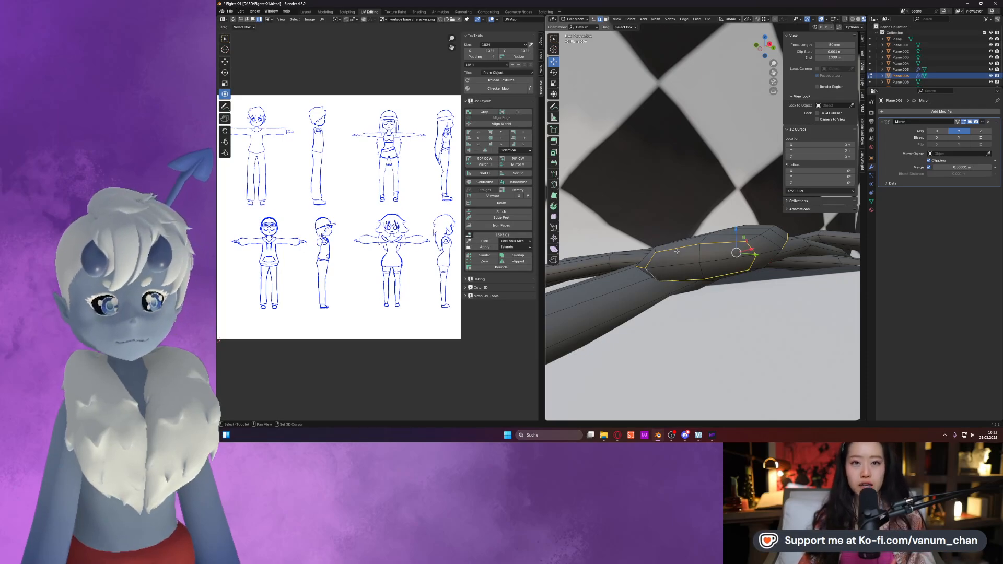
pyautogui.moveTo(705, 246); pyautogui.dragTo(775, 302, button='middle')
pyautogui.moveTo(718, 331); pyautogui.dragTo(758, 339, button='middle')
pyautogui.moveTo(828, 354); pyautogui.dragTo(794, 349, button='middle')
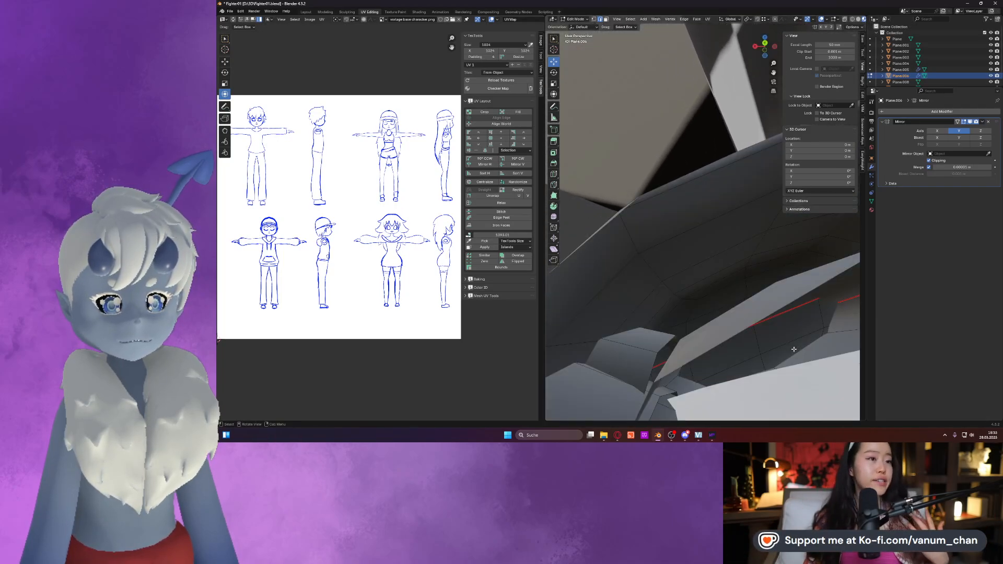
pyautogui.rightClick(752, 353)
pyautogui.press('Escape')
pyautogui.moveTo(734, 345); pyautogui.dragTo(735, 284, button='middle')
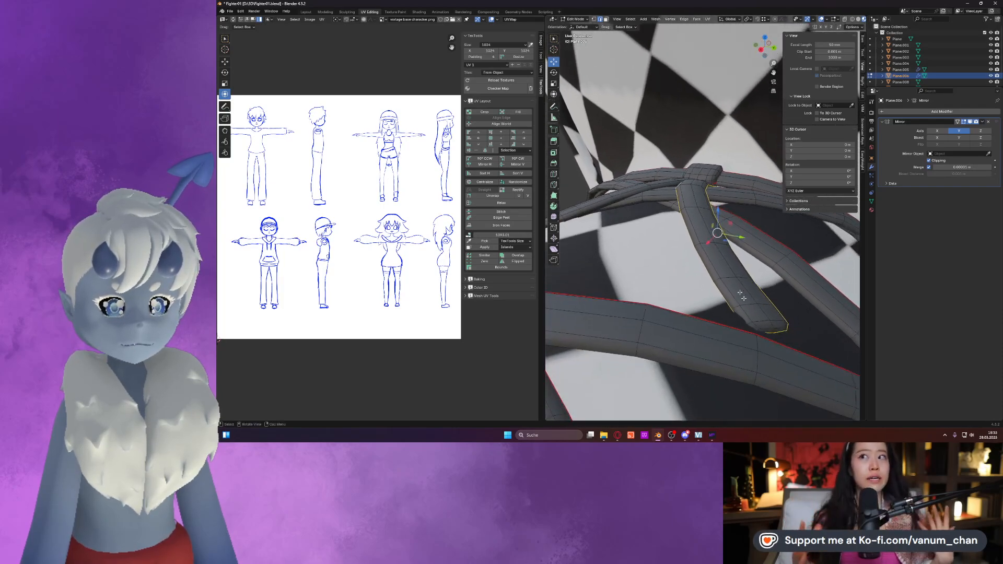
pyautogui.hotkey('ctrl', 'z')
pyautogui.hotkey('ctrl', 'z')
# Select the long border edges on both sides of the loose lace end below the knot.
pyautogui.click(753, 329)
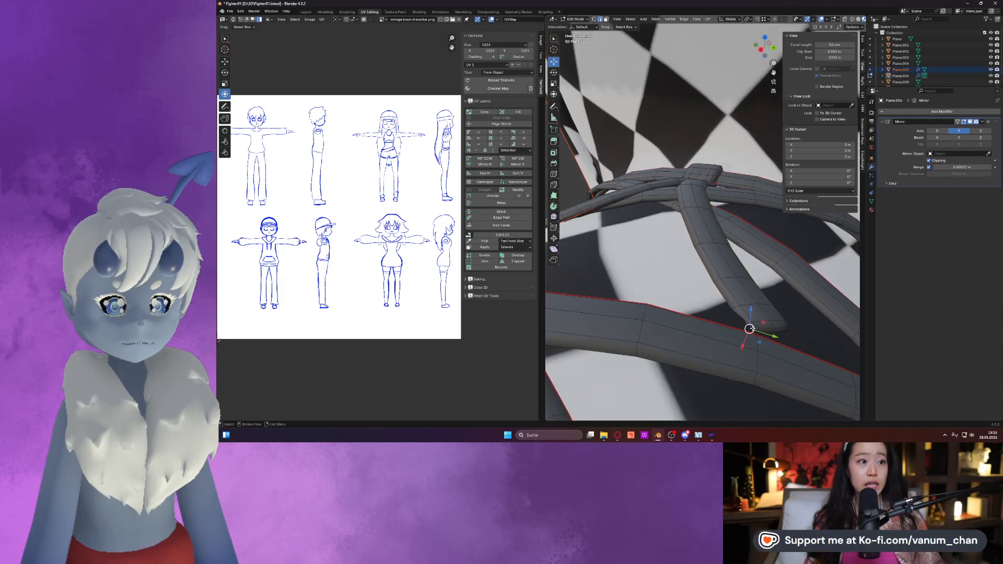
pyautogui.keyDown('ctrl'); pyautogui.click(695, 242); pyautogui.keyUp('ctrl')
pyautogui.moveTo(695, 242)
pyautogui.mouseDown(button='middle')
pyautogui.moveTo(700, 218)
pyautogui.moveTo(691, 243)
pyautogui.mouseUp(button='middle')
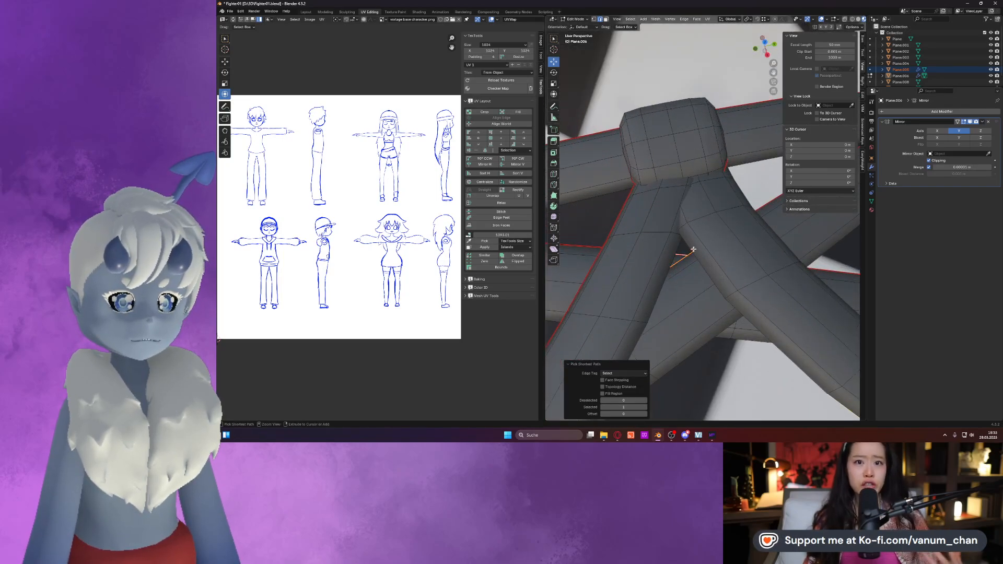
pyautogui.click(693, 249)
pyautogui.moveTo(694, 251); pyautogui.dragTo(741, 252, button='middle')
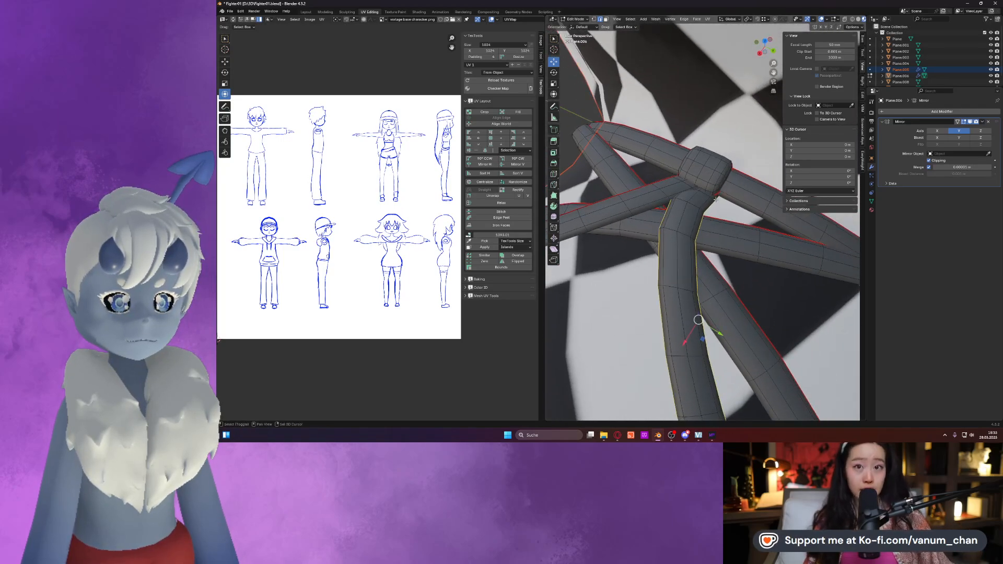
pyautogui.keyDown('shift'); pyautogui.click(697, 253); pyautogui.keyUp('shift')
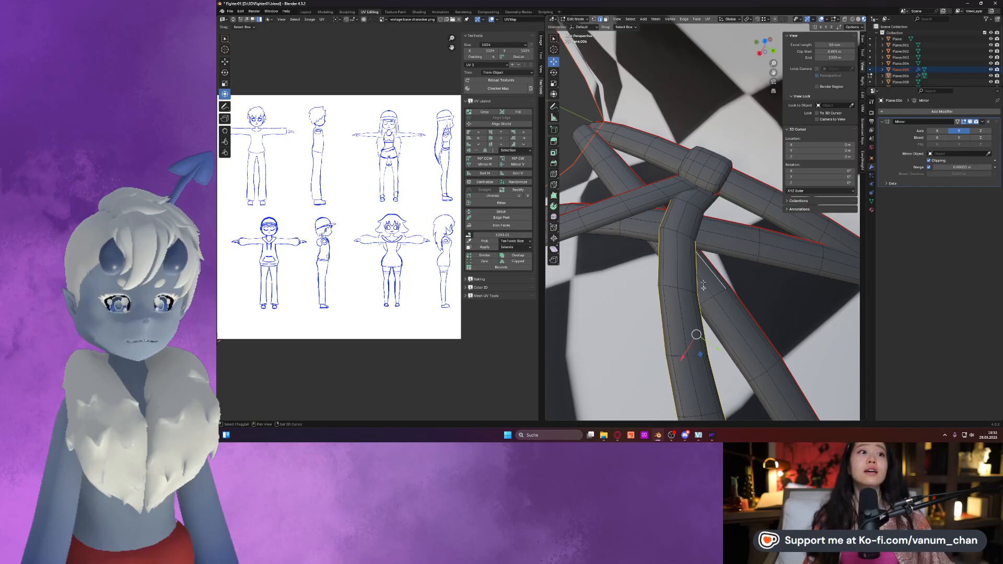
pyautogui.moveTo(706, 293); pyautogui.dragTo(697, 273, button='middle')
pyautogui.keyDown('shift'); pyautogui.moveTo(697, 273); pyautogui.dragTo(647, 183, button='middle'); pyautogui.keyUp('shift')
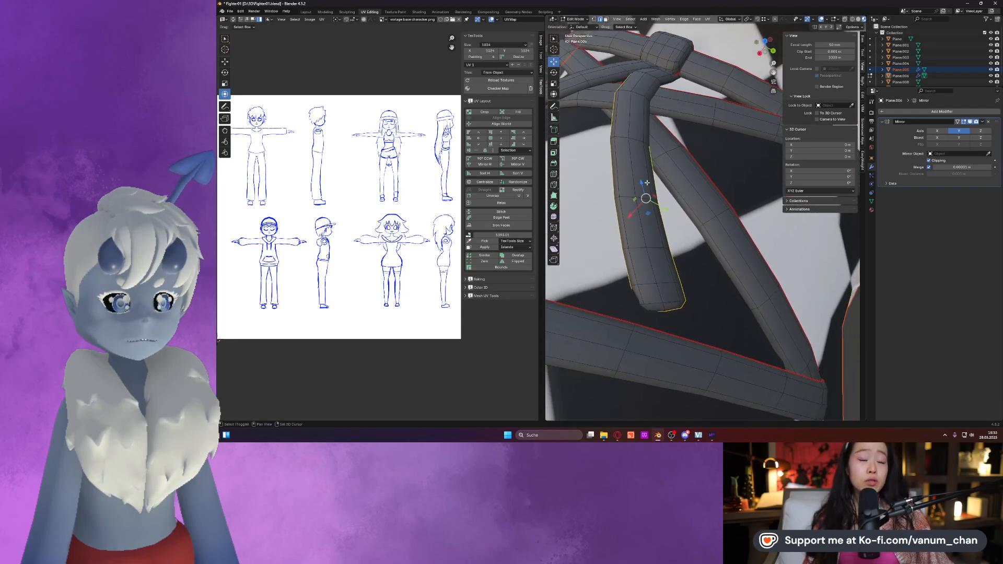
# Add the remaining border edges at the lace end's tip and beneath the knot, and mark the selection as a seam.
pyautogui.keyDown('shift'); pyautogui.moveTo(680, 289); pyautogui.dragTo(659, 318); pyautogui.keyUp('shift')
pyautogui.moveTo(660, 313); pyautogui.dragTo(673, 233, button='middle')
pyautogui.keyDown('shift'); pyautogui.moveTo(718, 333); pyautogui.dragTo(692, 229, button='middle'); pyautogui.keyUp('shift')
pyautogui.keyDown('shift'); pyautogui.click(699, 299); pyautogui.keyUp('shift')
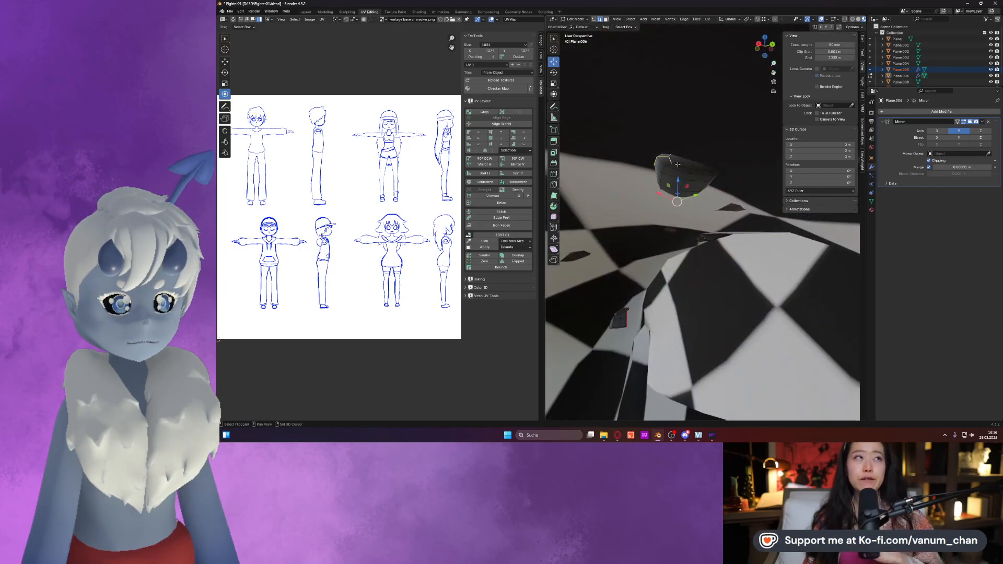
pyautogui.moveTo(701, 170); pyautogui.dragTo(651, 199, button='middle')
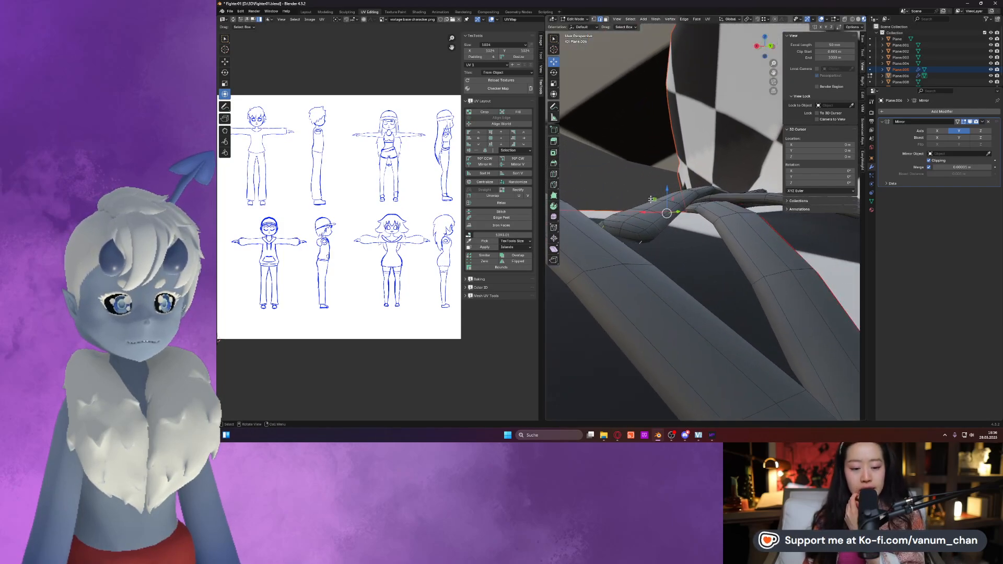
pyautogui.rightClick(639, 239)
pyautogui.rightClick(710, 232)
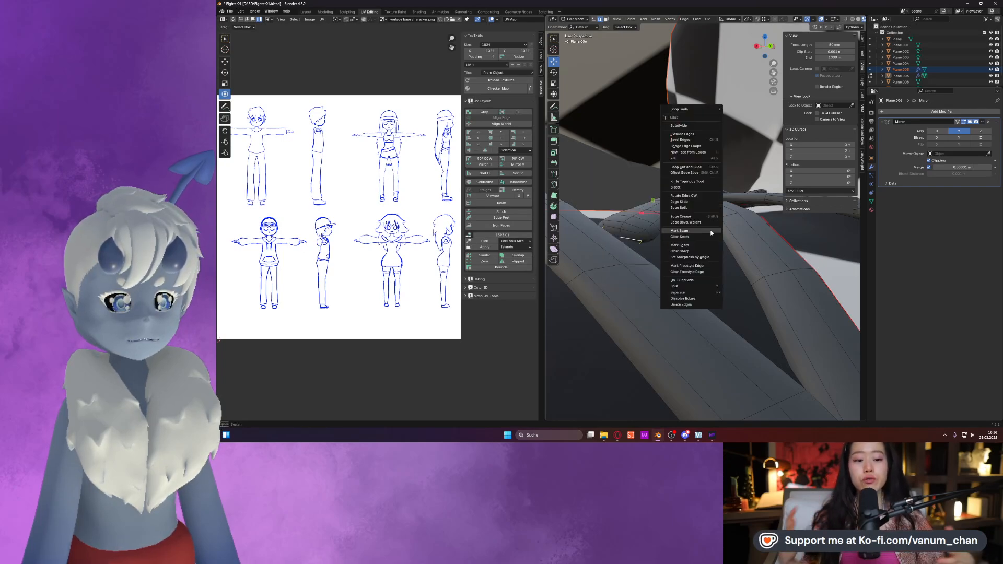
pyautogui.rightClick(639, 237)
pyautogui.click(638, 237)
# Unwrap the entire joined lace and knot mesh and return to Object Mode.
pyautogui.moveTo(638, 237); pyautogui.dragTo(677, 259, button='middle')
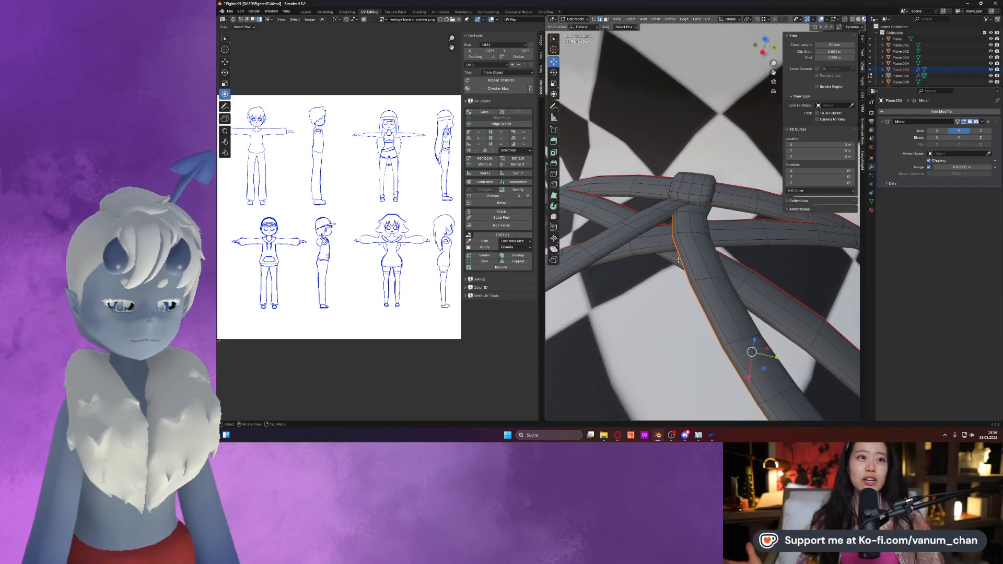
pyautogui.press('a')
pyautogui.press('u')
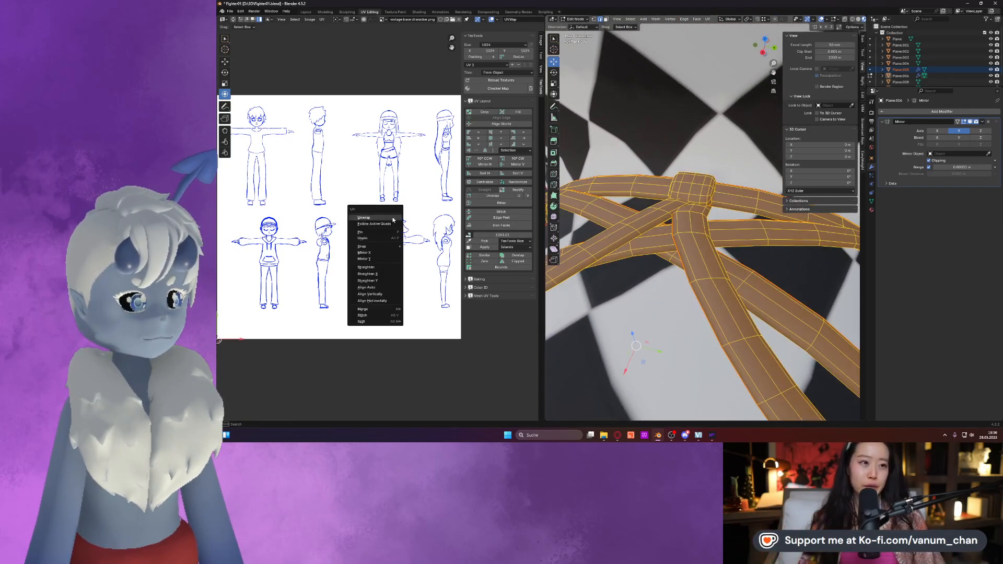
pyautogui.click(375, 215)
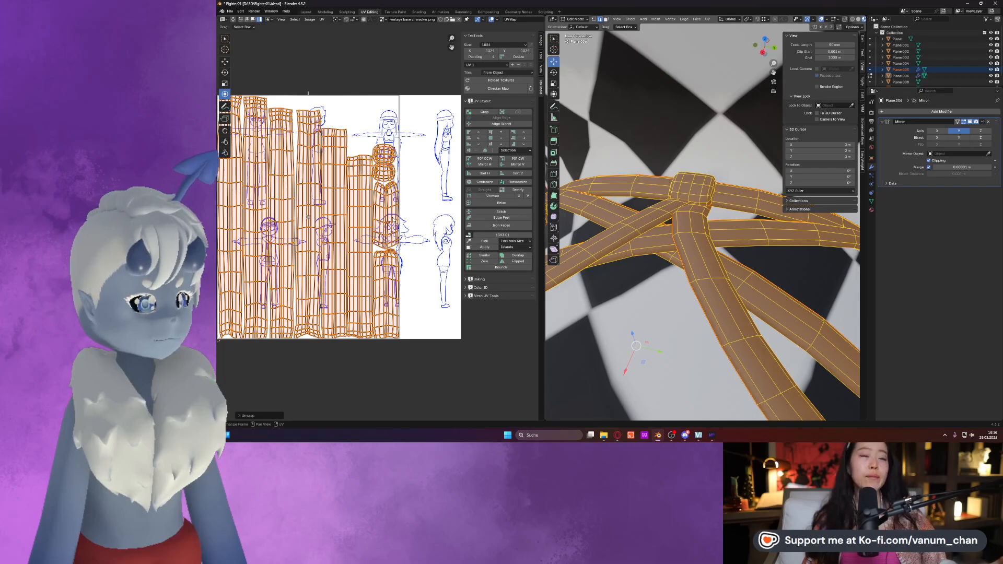
pyautogui.scroll(-2, 380, 225)
pyautogui.press('Tab')
pyautogui.scroll(-8, 596, 232)
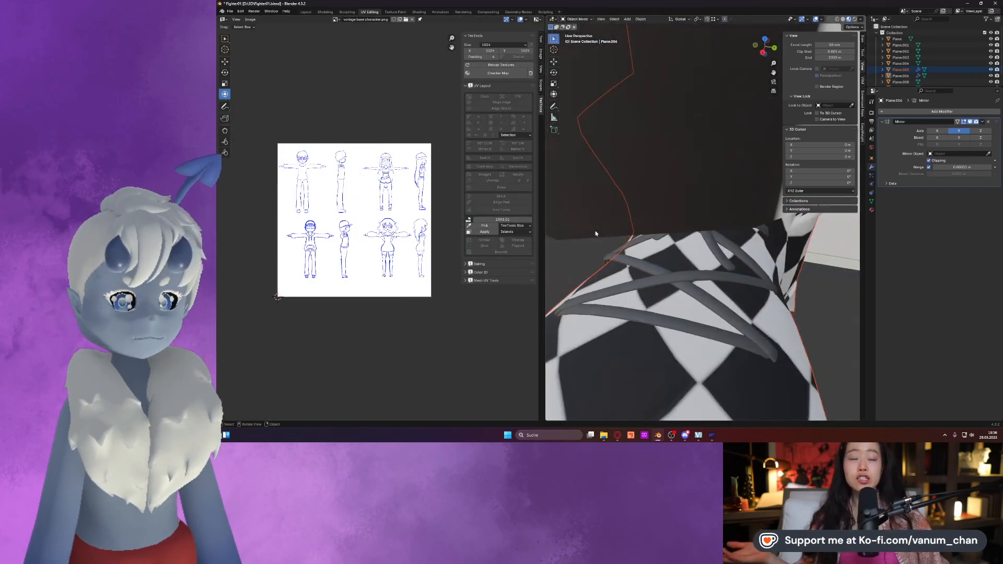
# Assign the existing checker material to the shoelaces and compare their pattern with the shoe's.
pyautogui.click(663, 259)
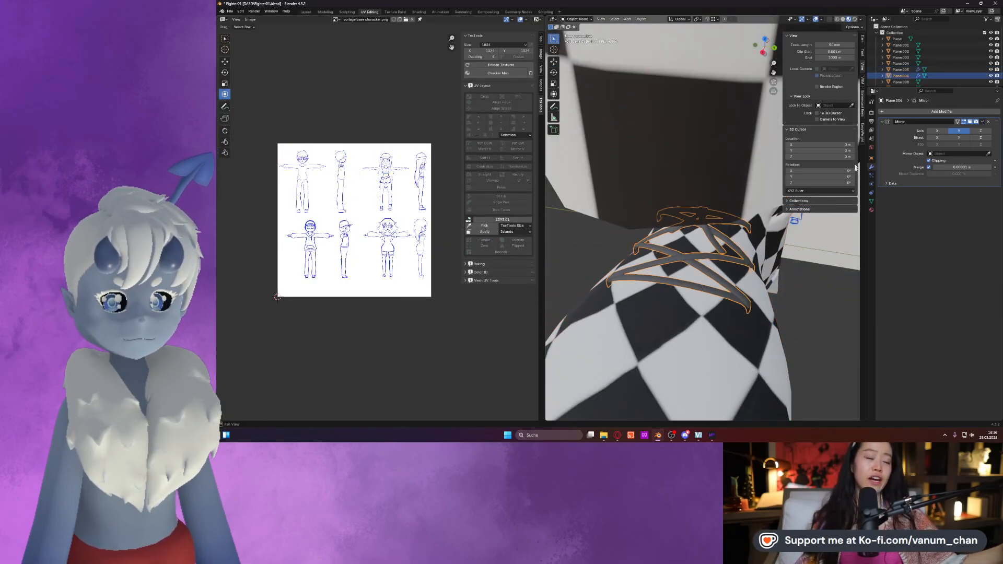
pyautogui.click(871, 211)
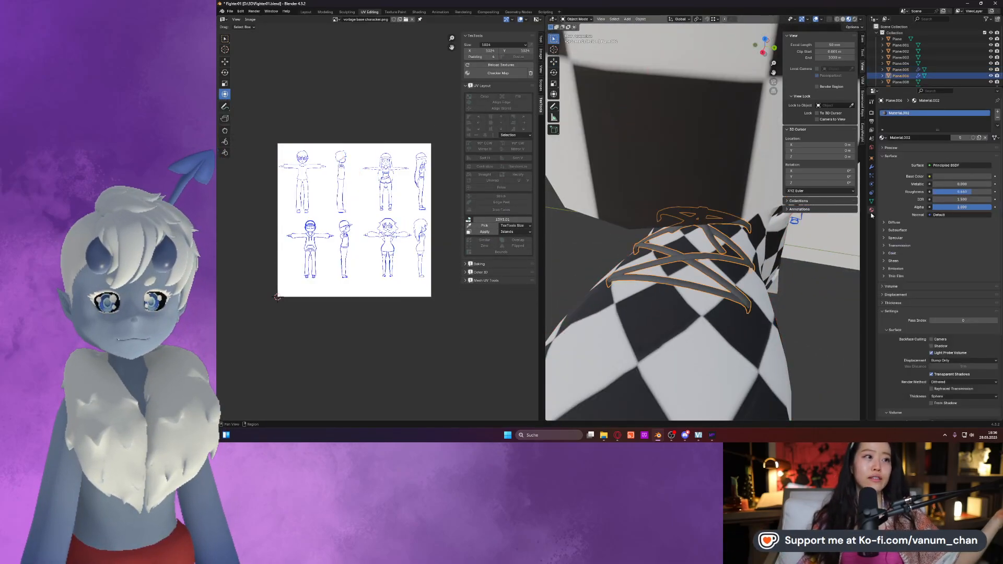
pyautogui.click(883, 137)
pyautogui.click(899, 159)
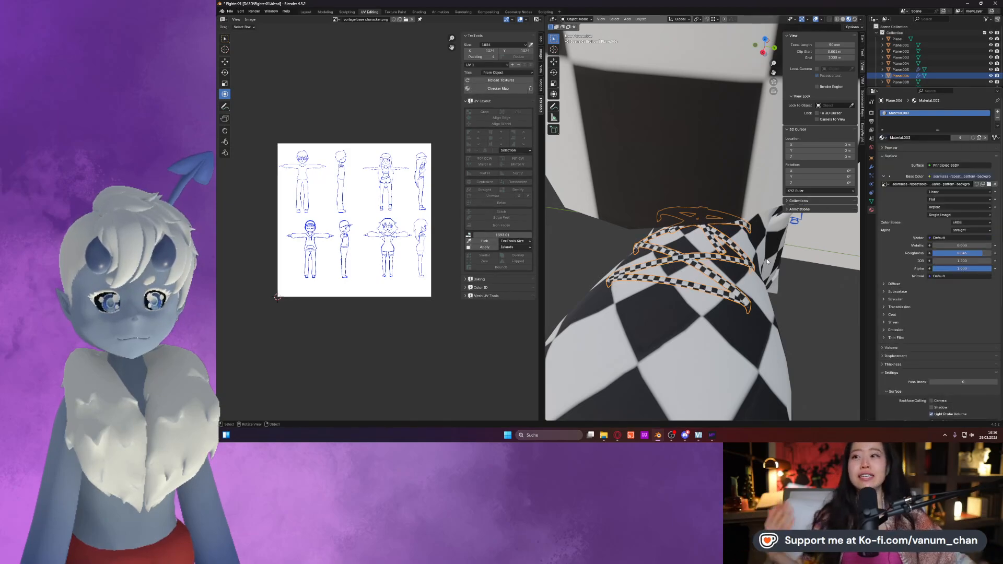
pyautogui.moveTo(743, 287); pyautogui.dragTo(697, 318, button='middle')
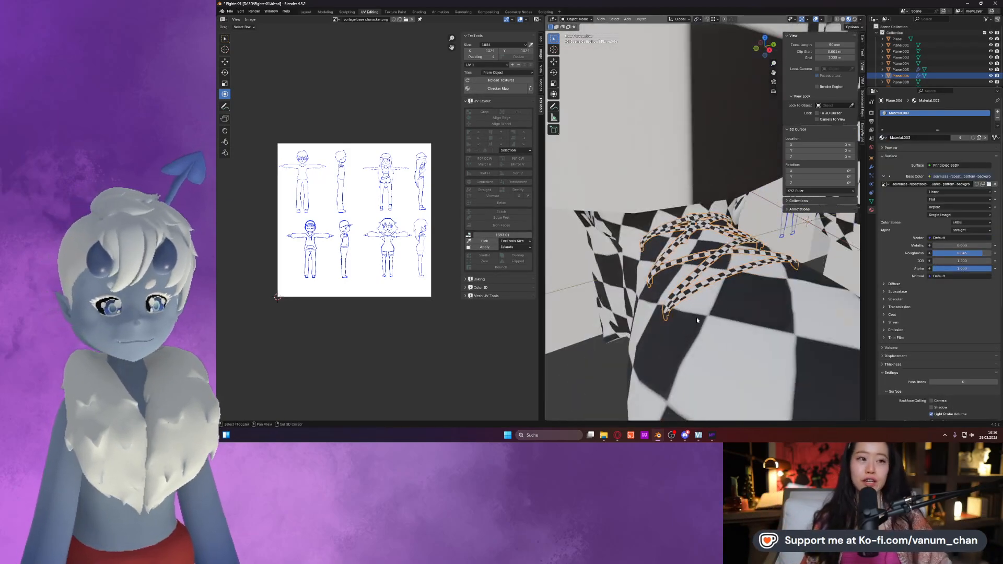
pyautogui.keyDown('shift'); pyautogui.click(697, 318); pyautogui.keyUp('shift')
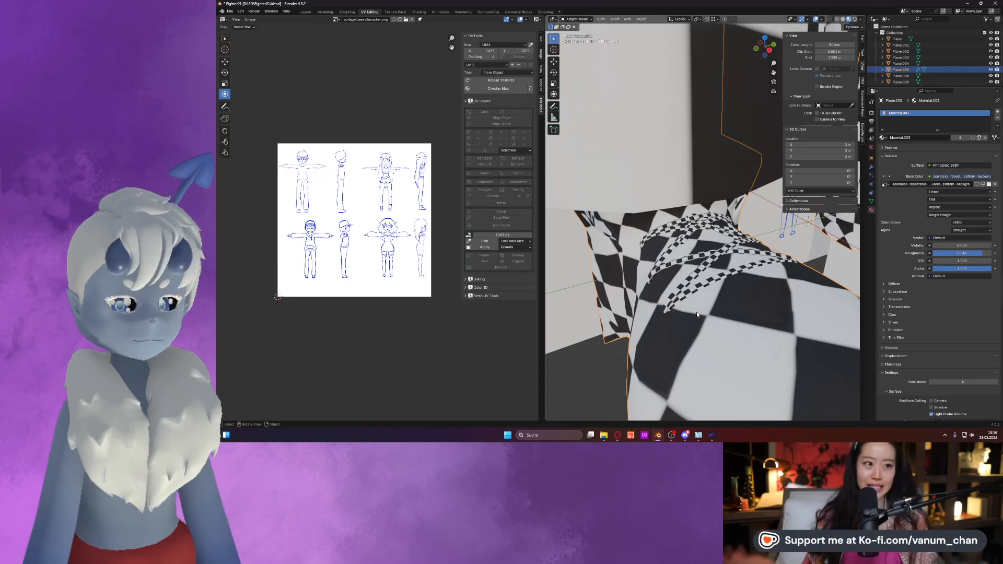
# Add the trousers and the long-sleeved top to the object selection together with the shoes.
pyautogui.press('KP_Decimal')
pyautogui.scroll(-1, 698, 291)
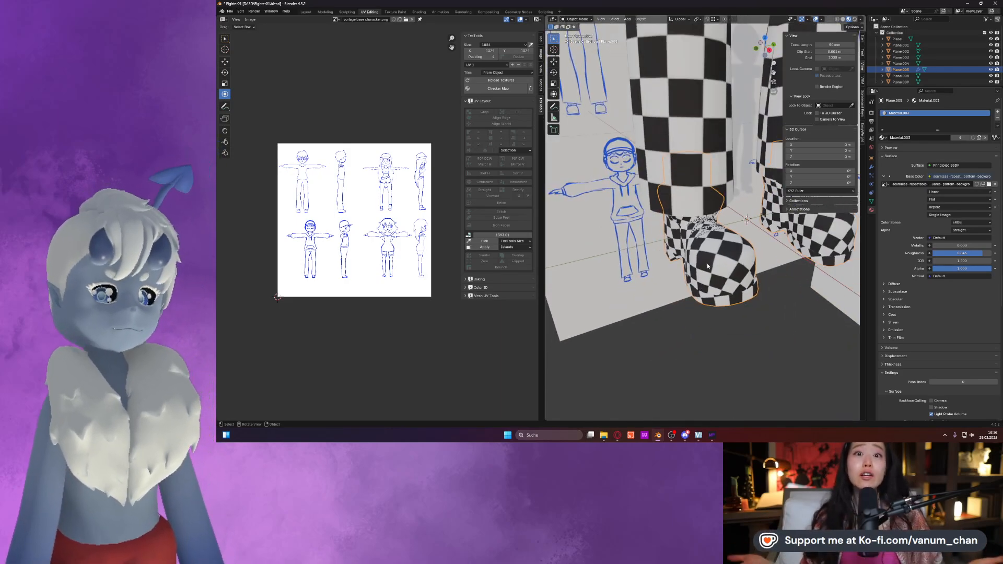
pyautogui.scroll(-2, 702, 267)
pyautogui.scroll(-4, 704, 264)
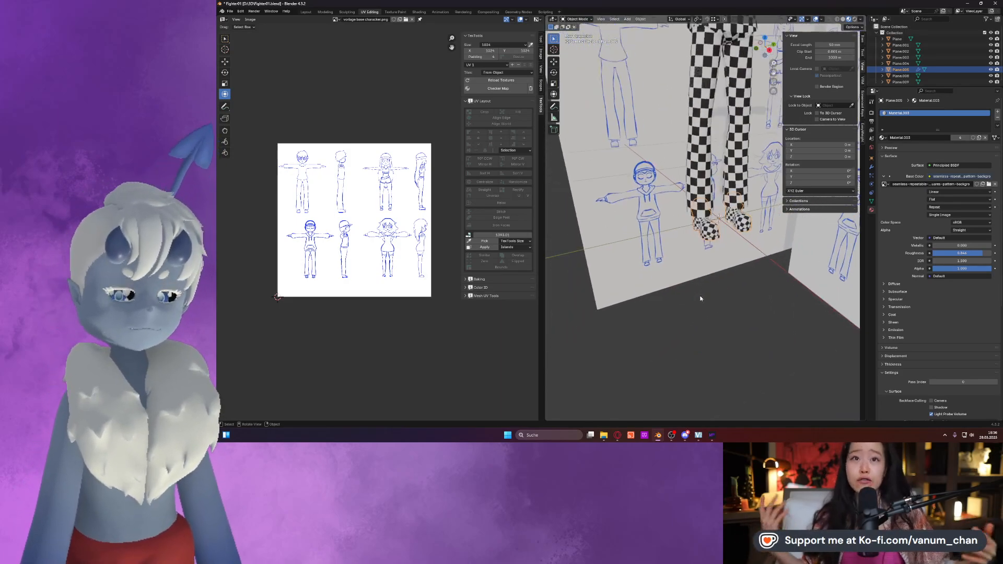
pyautogui.keyDown('shift'); pyautogui.moveTo(710, 126); pyautogui.dragTo(702, 203, button='middle'); pyautogui.keyUp('shift')
pyautogui.keyDown('shift'); pyautogui.click(695, 167); pyautogui.keyUp('shift')
pyautogui.keyDown('shift'); pyautogui.click(690, 121); pyautogui.keyUp('shift')
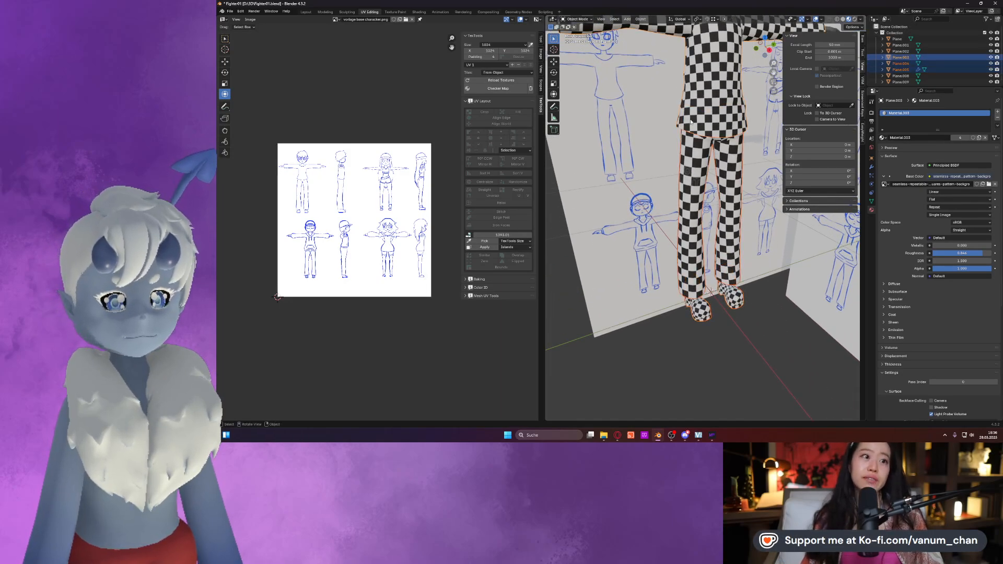
# Apply the object transforms of the selected clothing and shoe meshes, and unwrap all their faces together.
pyautogui.press('Tab')
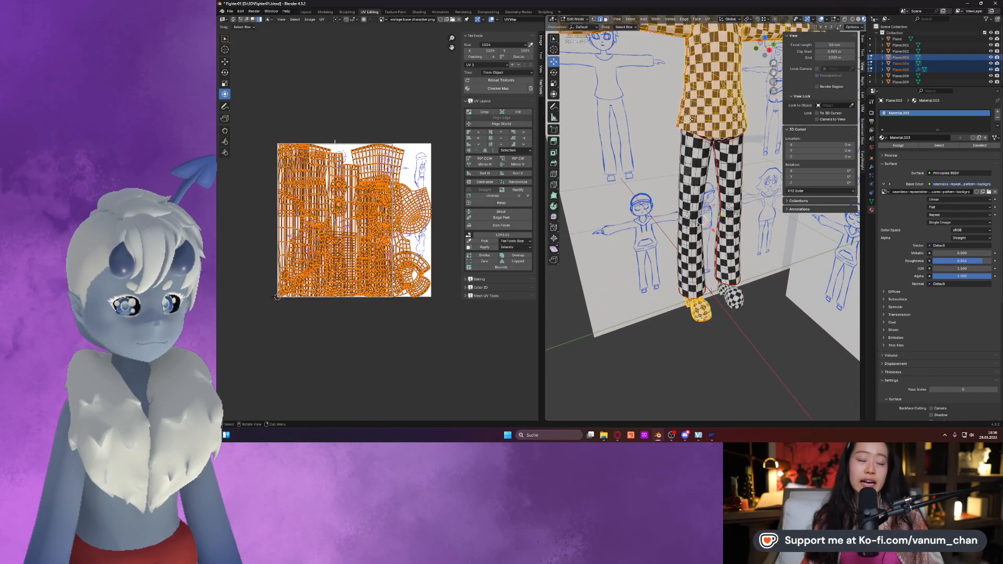
pyautogui.press('Tab')
pyautogui.hotkey('ctrl', 'a')
pyautogui.click(631, 159)
pyautogui.press('Tab')
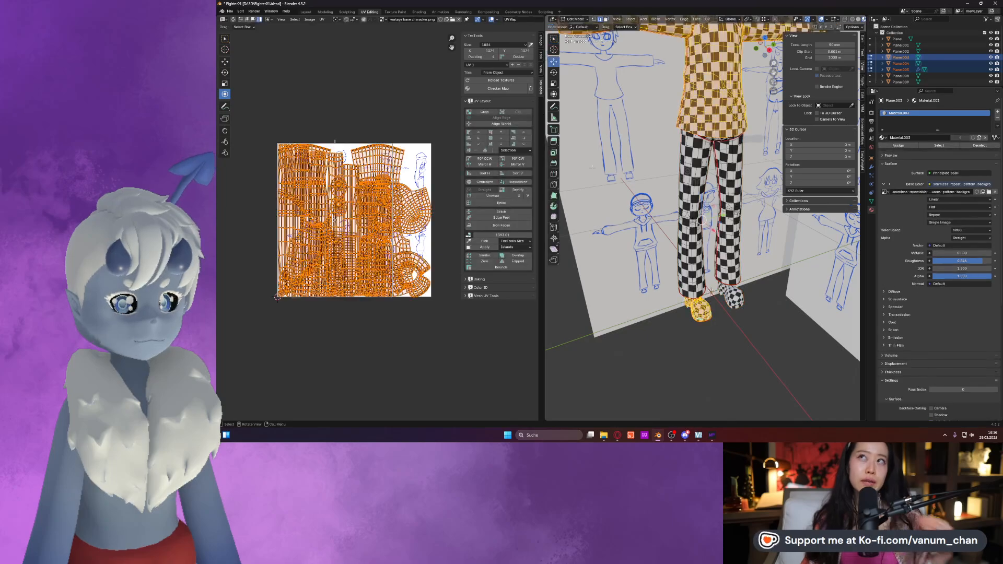
pyautogui.press('a')
pyautogui.press('u')
pyautogui.click(401, 189)
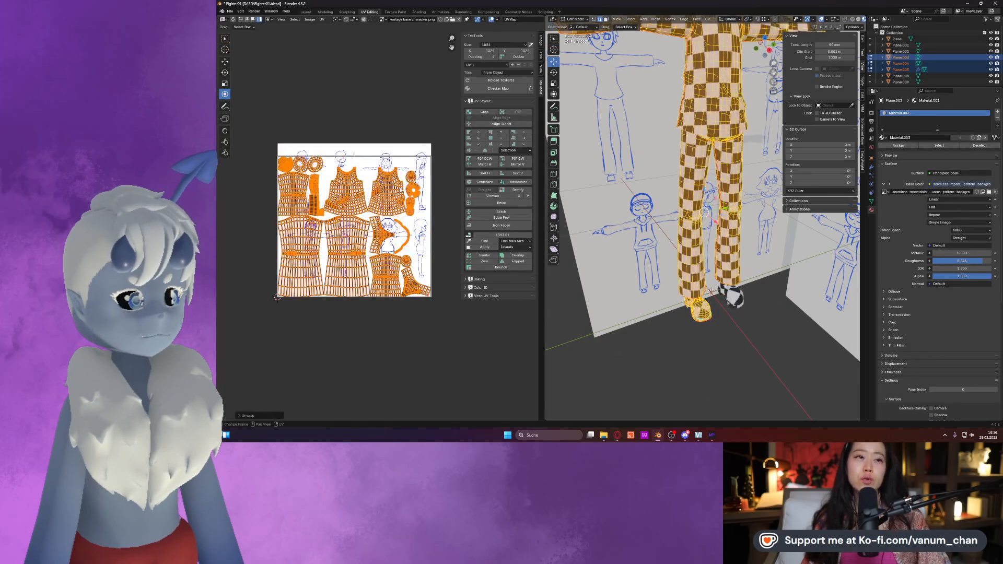
# Pick the texel density of the combined layout and set the TexTools texture size to 2048.
pyautogui.scroll(1, 400, 190)
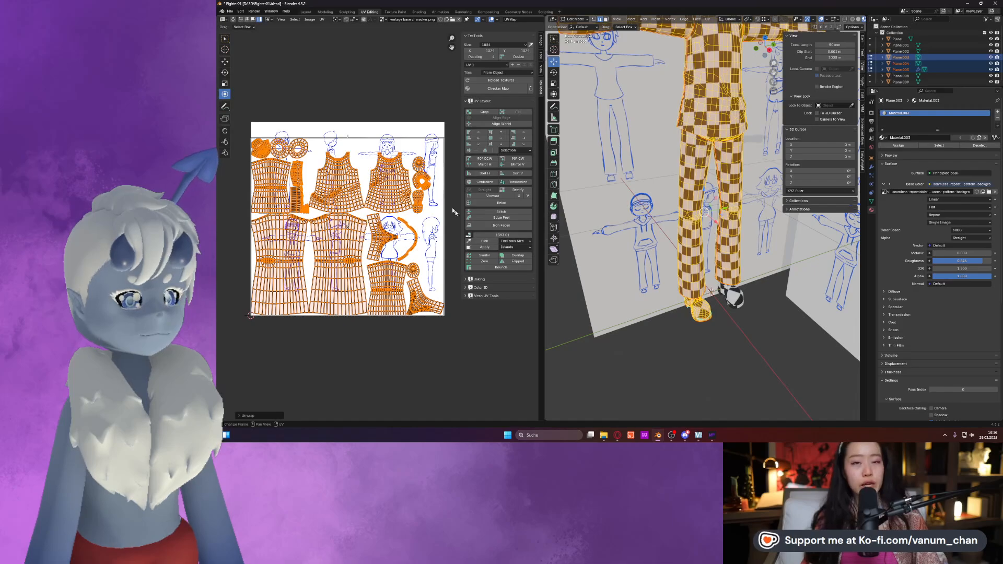
pyautogui.click(480, 242)
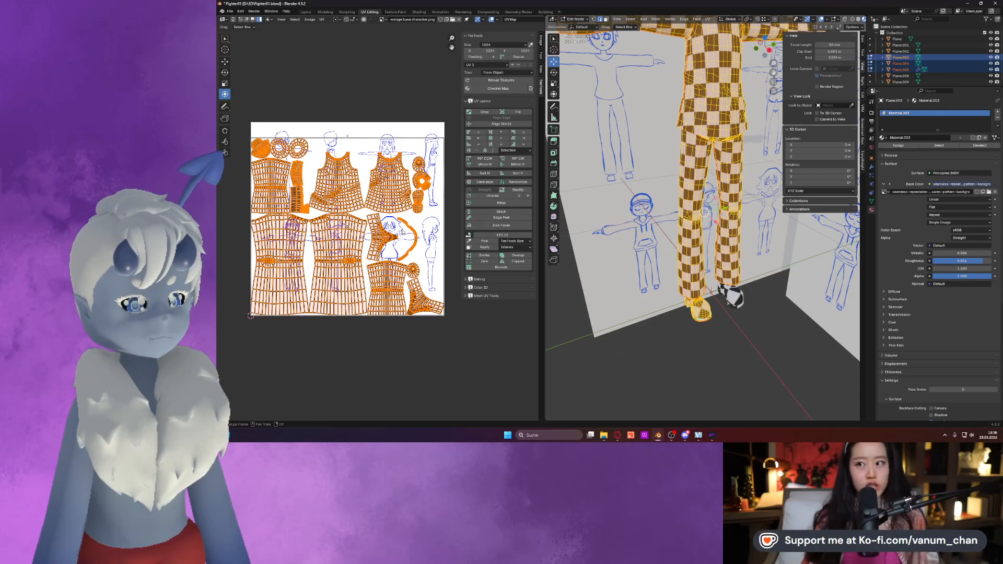
pyautogui.click(501, 45)
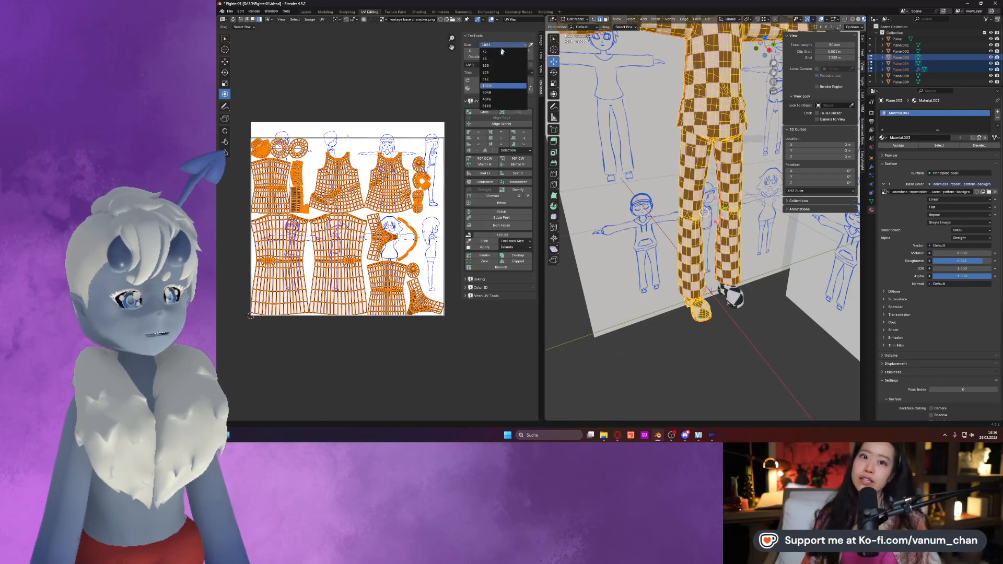
pyautogui.click(488, 93)
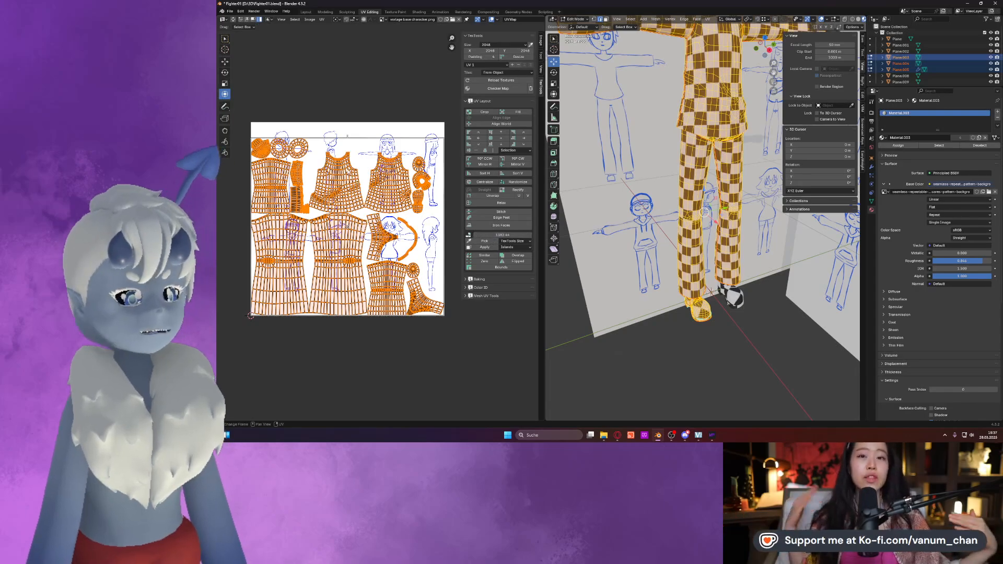
# Move the shoe upper's UV island out of the lower corner to the layout's right edge.
pyautogui.click(420, 295)
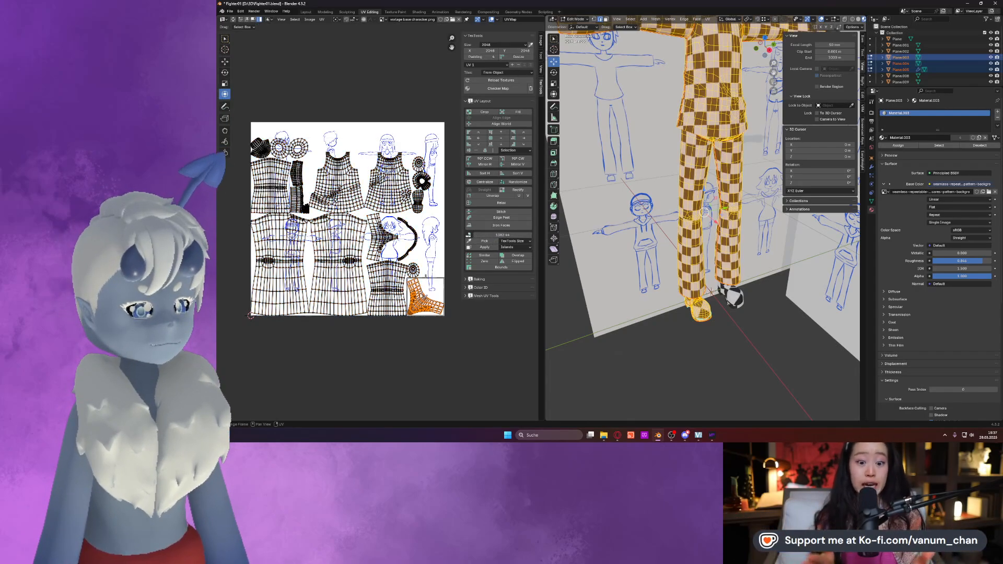
pyautogui.click(226, 61)
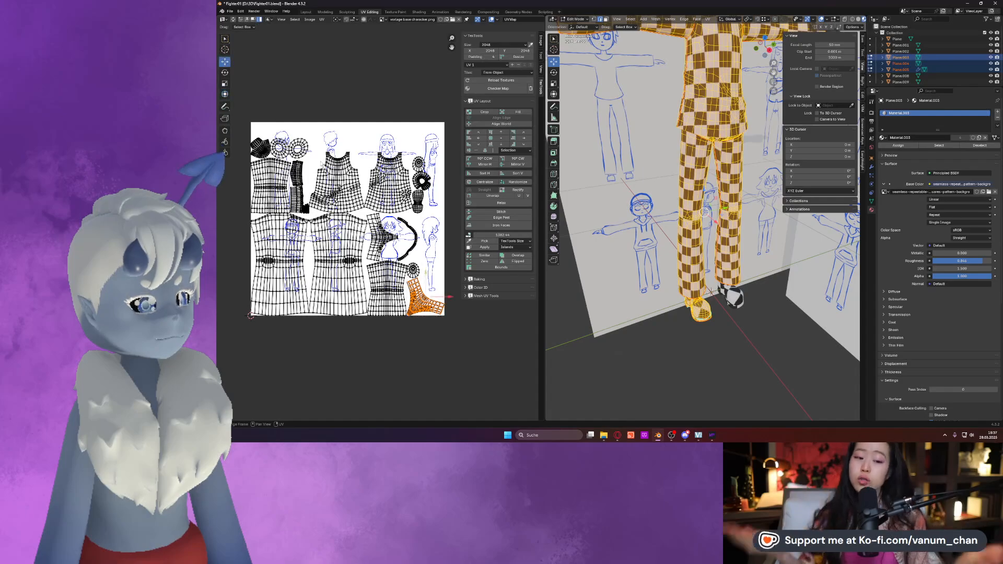
pyautogui.moveTo(420, 303)
pyautogui.mouseDown()
pyautogui.moveTo(422, 249)
pyautogui.moveTo(434, 304)
pyautogui.mouseUp()
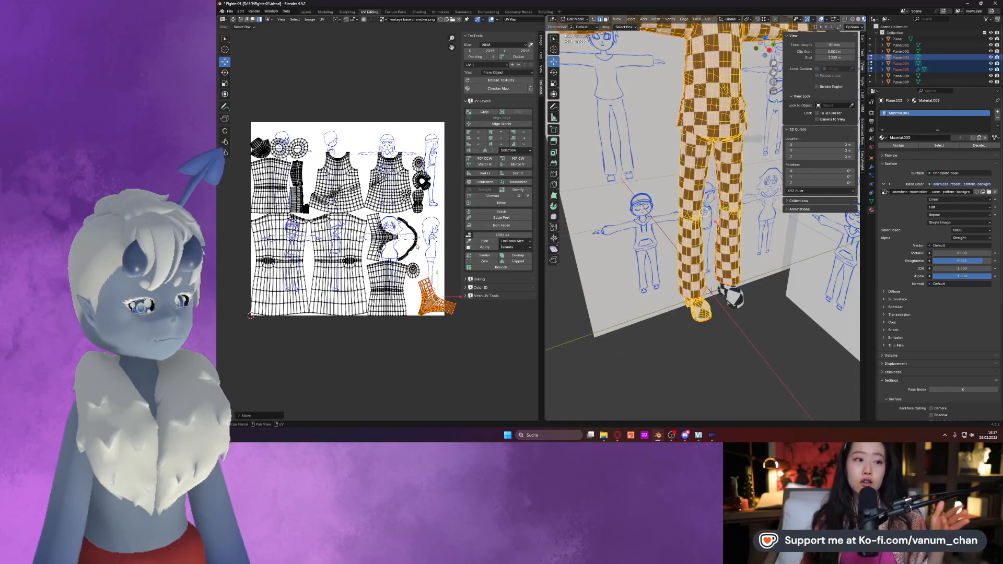
pyautogui.moveTo(438, 297); pyautogui.dragTo(448, 263)
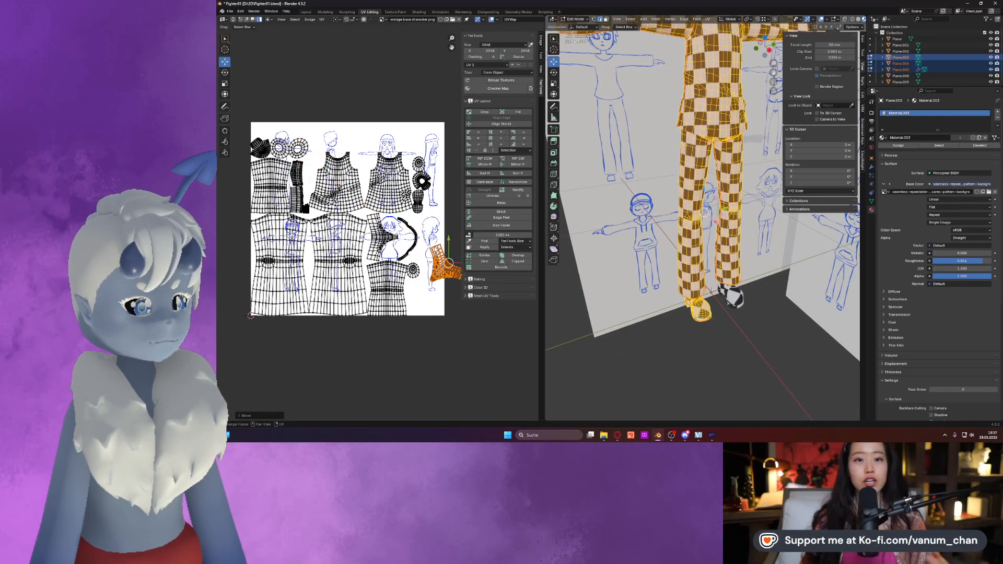
# Move the thin curved strip island closer into the hollow of the neighbouring fan-shaped island.
pyautogui.click(419, 244)
pyautogui.press('g')
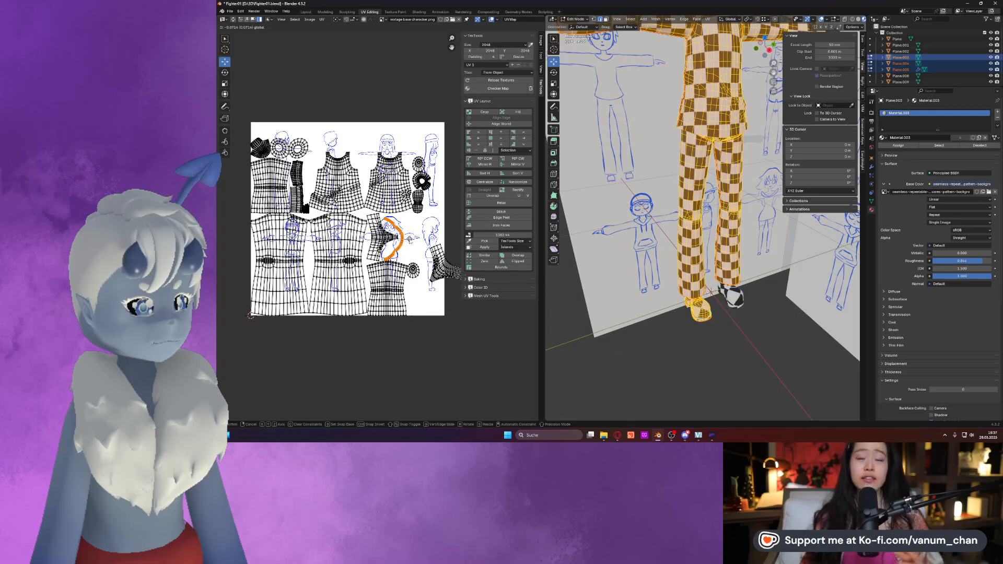
pyautogui.click(382, 226)
pyautogui.scroll(2, 381, 226)
pyautogui.press('g')
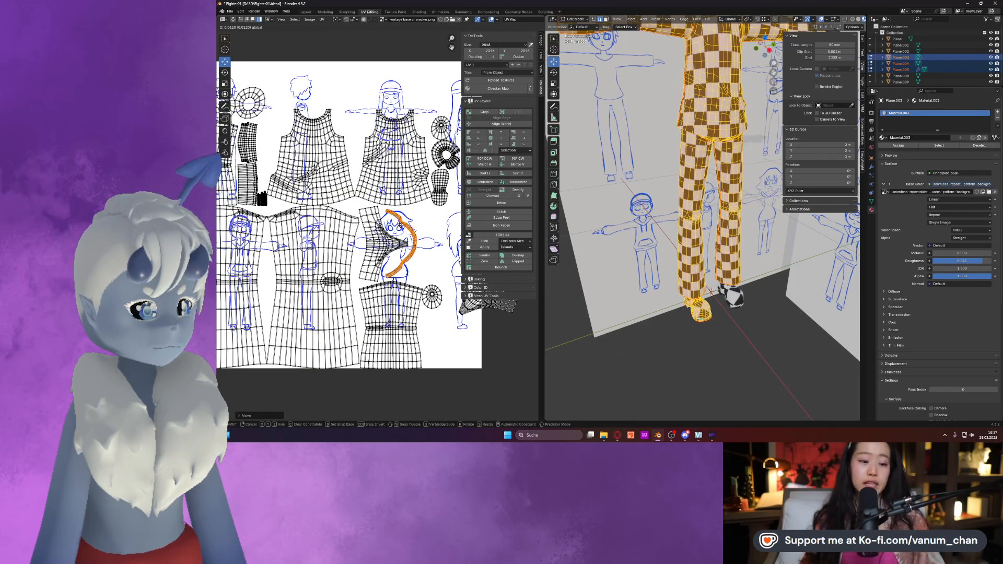
pyautogui.click(425, 243)
pyautogui.press('g')
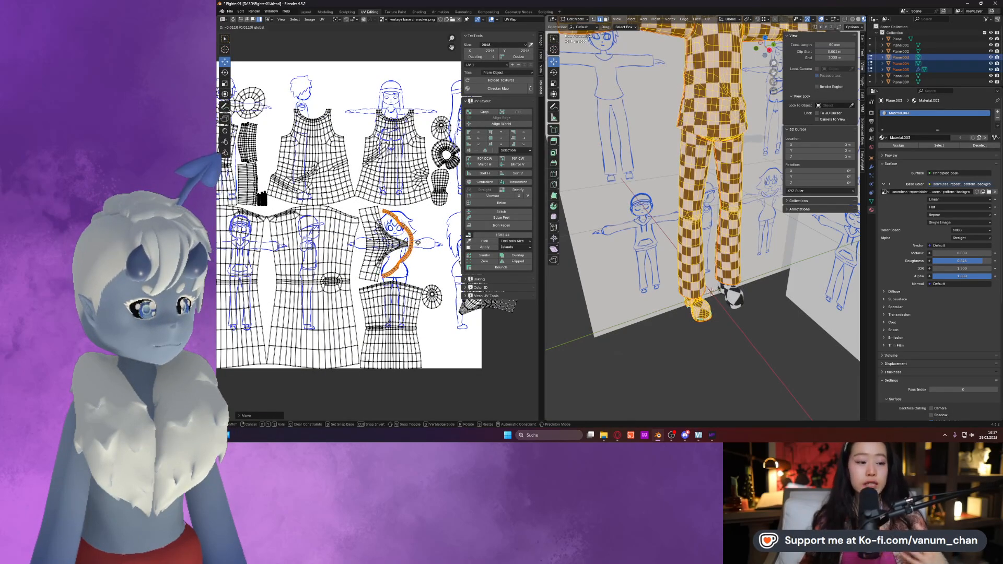
pyautogui.click(418, 243)
pyautogui.scroll(-1, 418, 242)
pyautogui.moveTo(420, 246); pyautogui.dragTo(403, 246, button='middle')
# Place the shoe upper's island beside the curved strip and move the small round island above it.
pyautogui.click(444, 282)
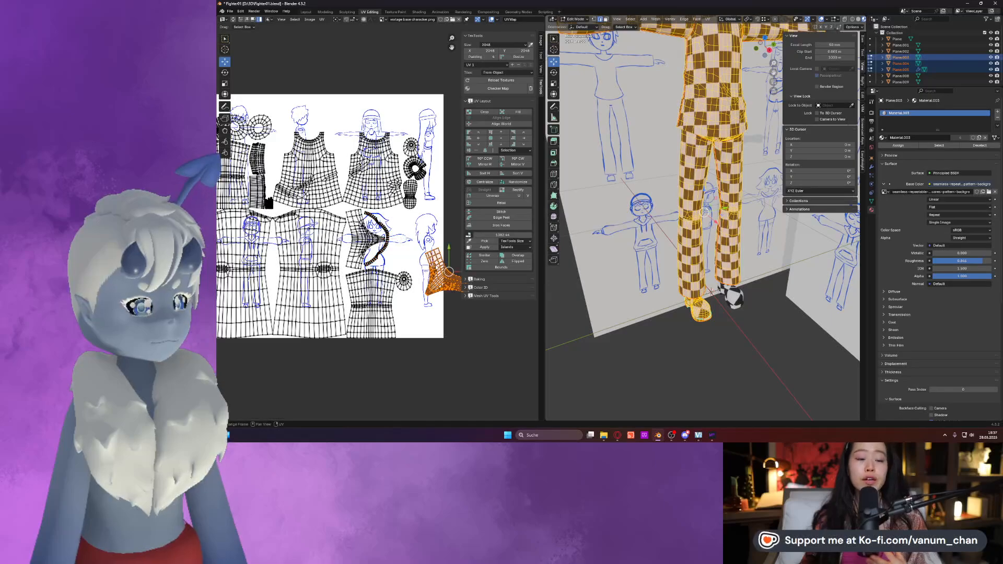
pyautogui.press('g')
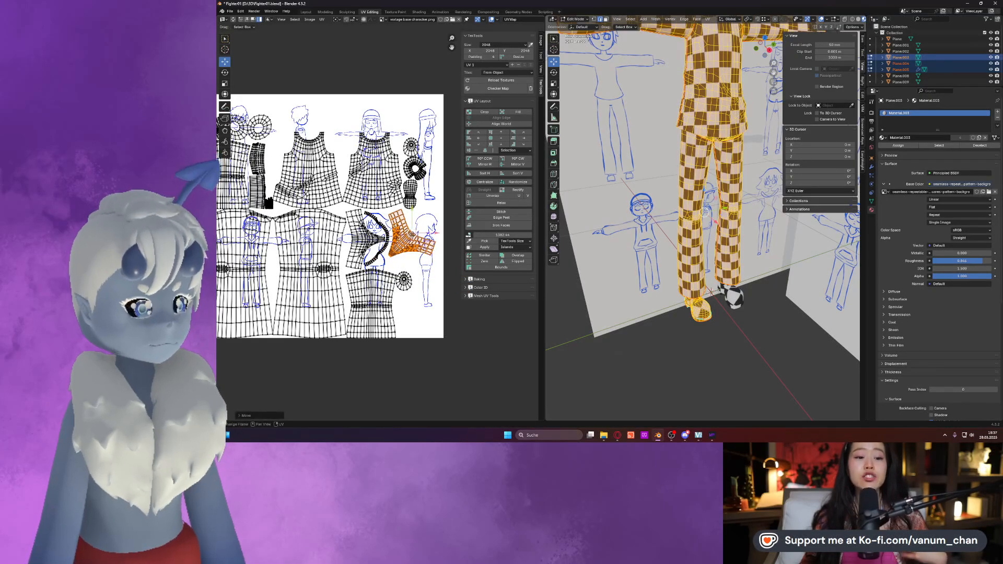
pyautogui.click(407, 250)
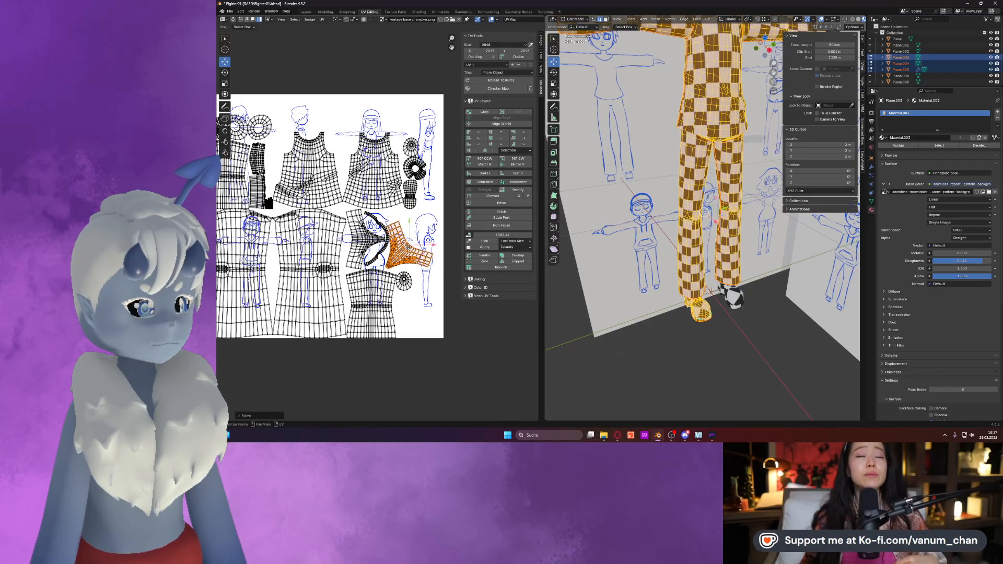
pyautogui.click(403, 280)
pyautogui.press('g')
pyautogui.click(426, 213)
# Rotate the shoe upper's island and nest it tightly against the curved strip.
pyautogui.click(413, 245)
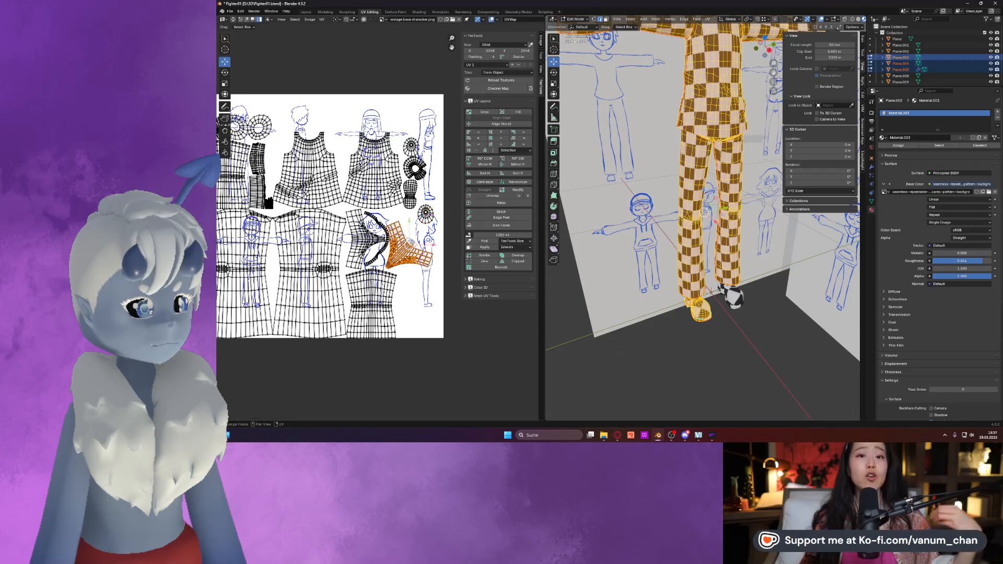
pyautogui.press('r')
pyautogui.click(415, 252)
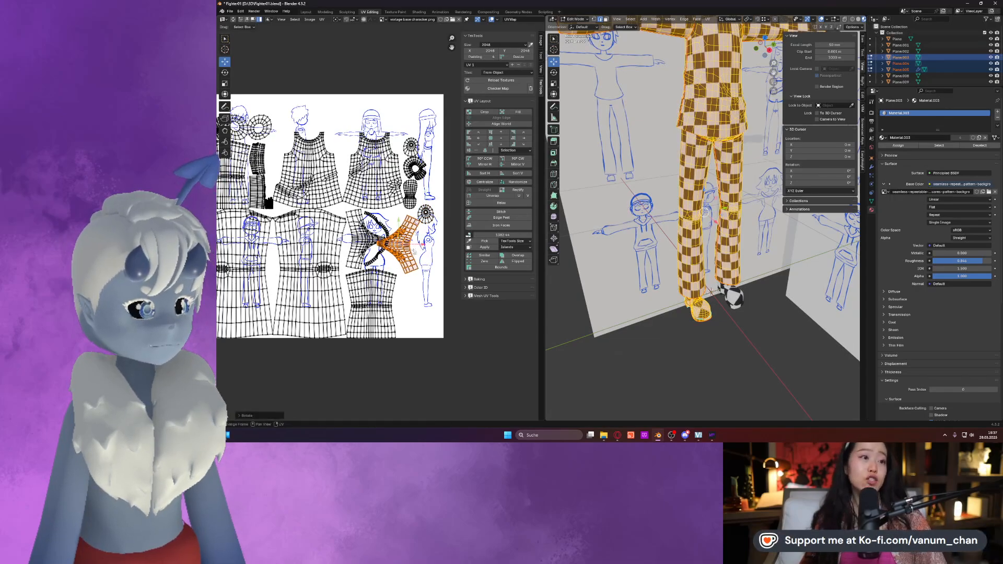
pyautogui.press('g')
pyautogui.click(400, 260)
pyautogui.press('r')
pyautogui.click(412, 251)
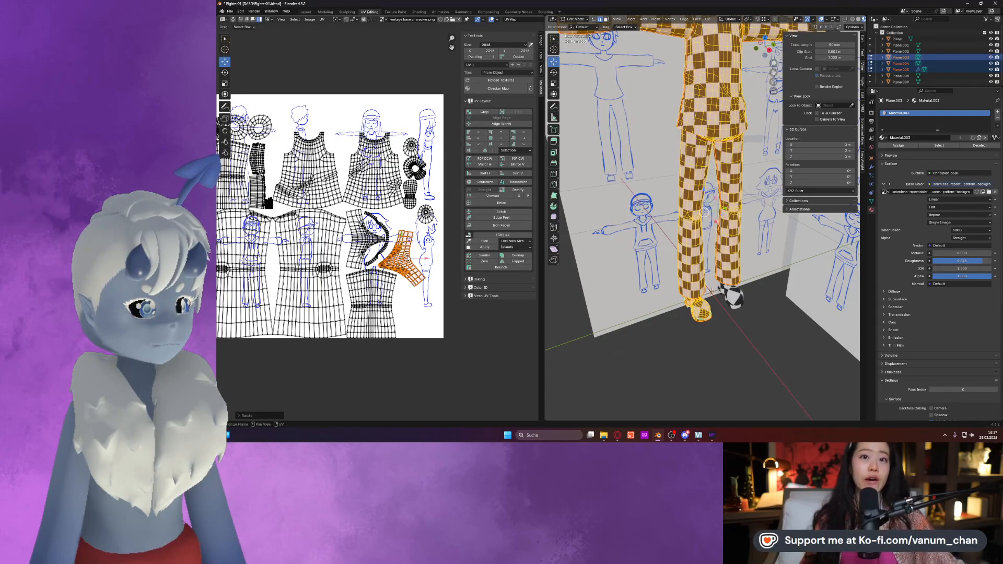
pyautogui.moveTo(414, 258); pyautogui.dragTo(399, 235)
# Move the small round islands and the dark ring island into the gaps around the top's front and back pieces.
pyautogui.click(426, 214)
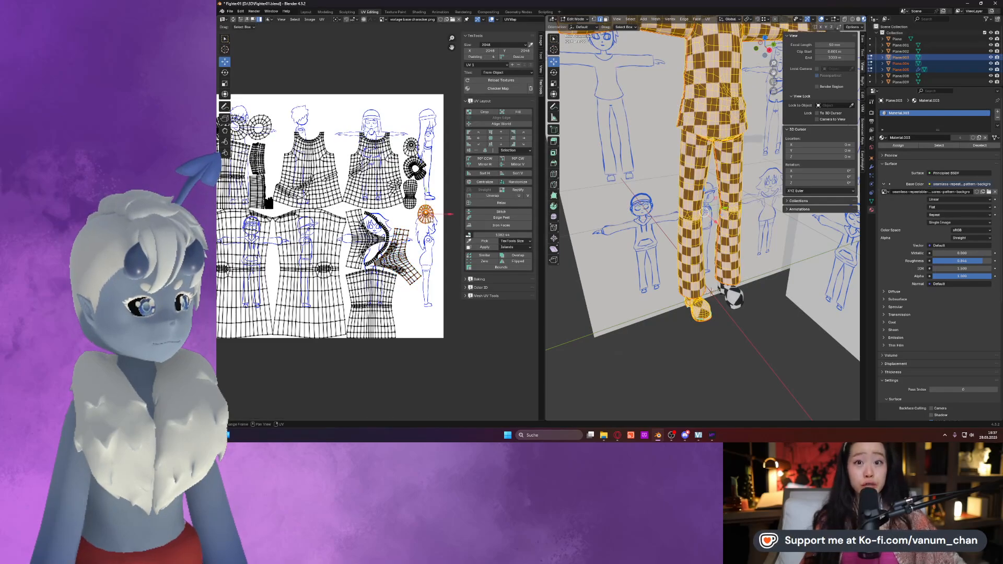
pyautogui.moveTo(426, 214); pyautogui.dragTo(341, 142)
pyautogui.click(412, 148)
pyautogui.moveTo(413, 148); pyautogui.dragTo(284, 142)
pyautogui.moveTo(284, 142); pyautogui.dragTo(289, 146, button='middle')
# Rotate the shoe sole island to lie horizontally and place it just above the shoe upper's island.
pyautogui.click(415, 197)
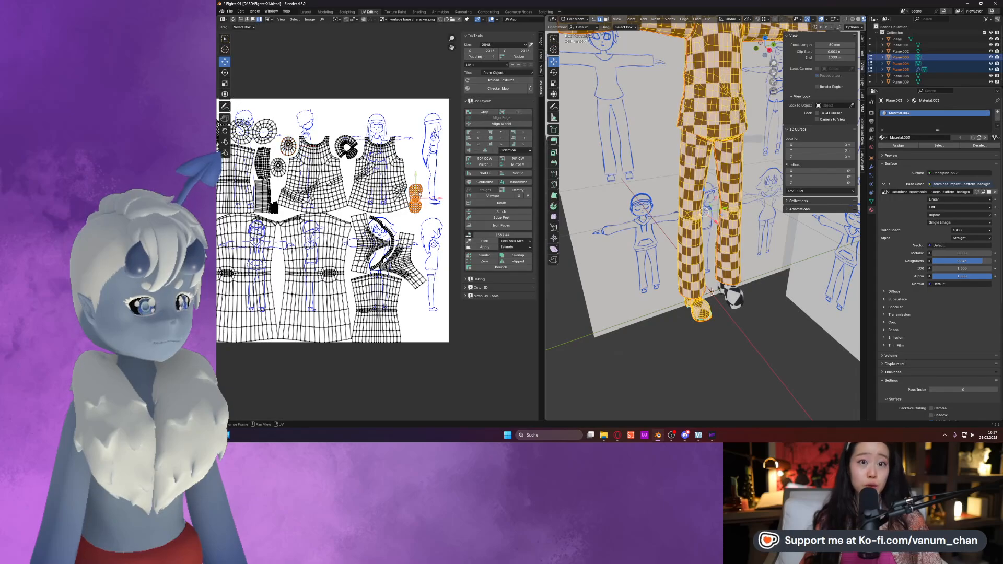
pyautogui.press('r')
pyautogui.click(427, 202)
pyautogui.press('g')
pyautogui.click(399, 223)
pyautogui.scroll(-1, 396, 222)
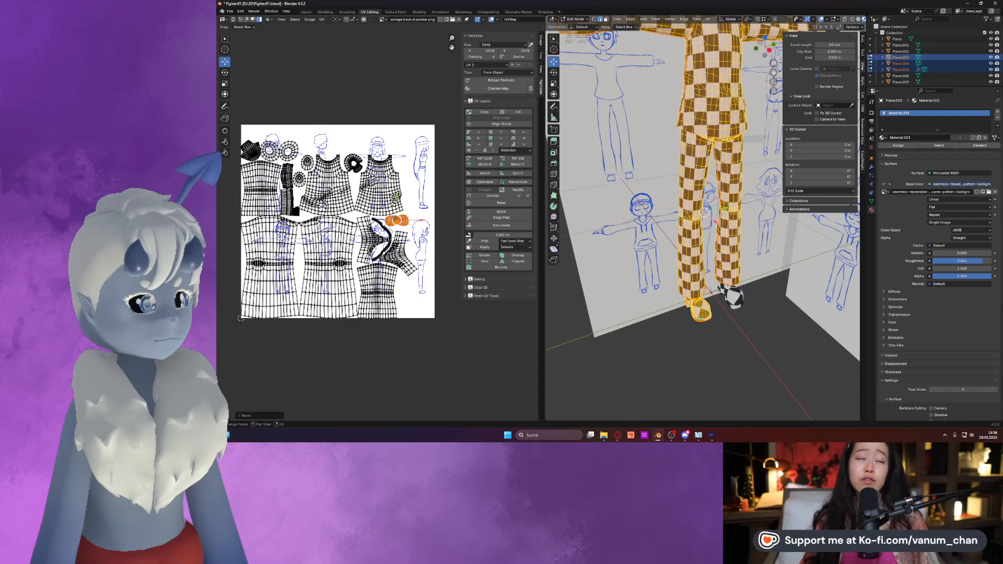
# Select all UV islands and scale the whole layout up to fill more of the UV square.
pyautogui.press('a')
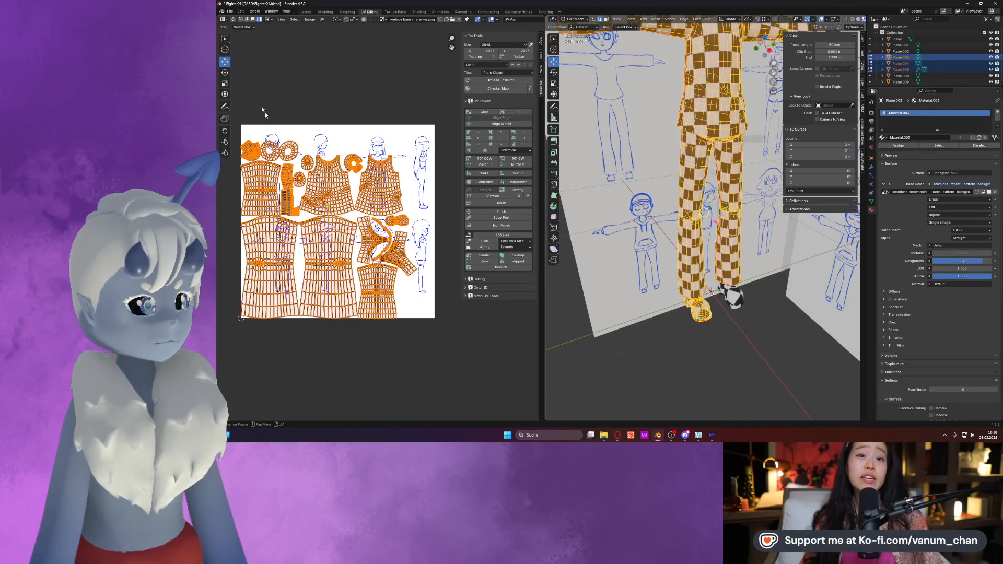
pyautogui.click(225, 95)
pyautogui.moveTo(417, 140); pyautogui.dragTo(441, 135)
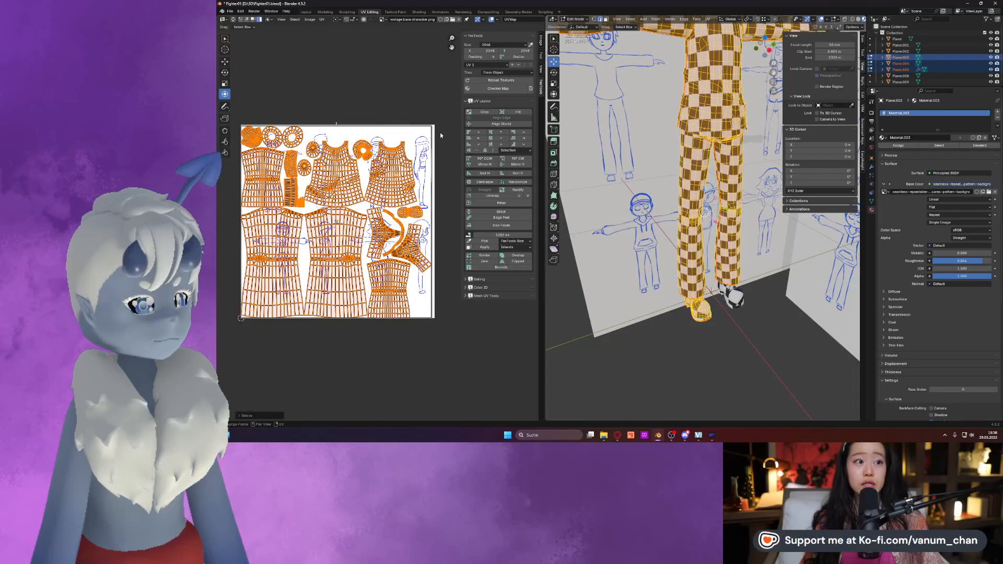
# Move the dense round island from the upper-left corner to the upper-right corner and rotate it to fit.
pyautogui.click(250, 135)
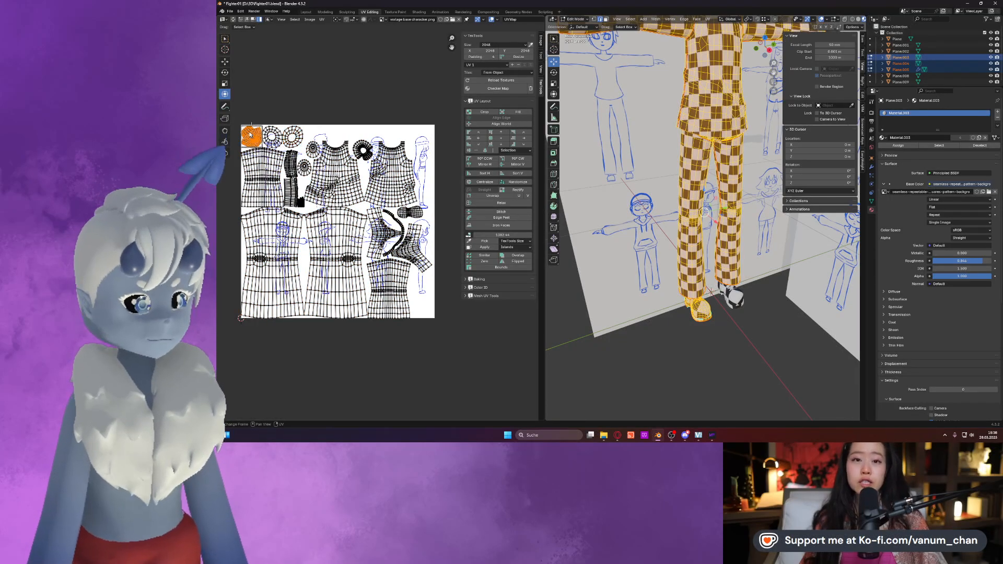
pyautogui.moveTo(251, 135); pyautogui.dragTo(418, 149)
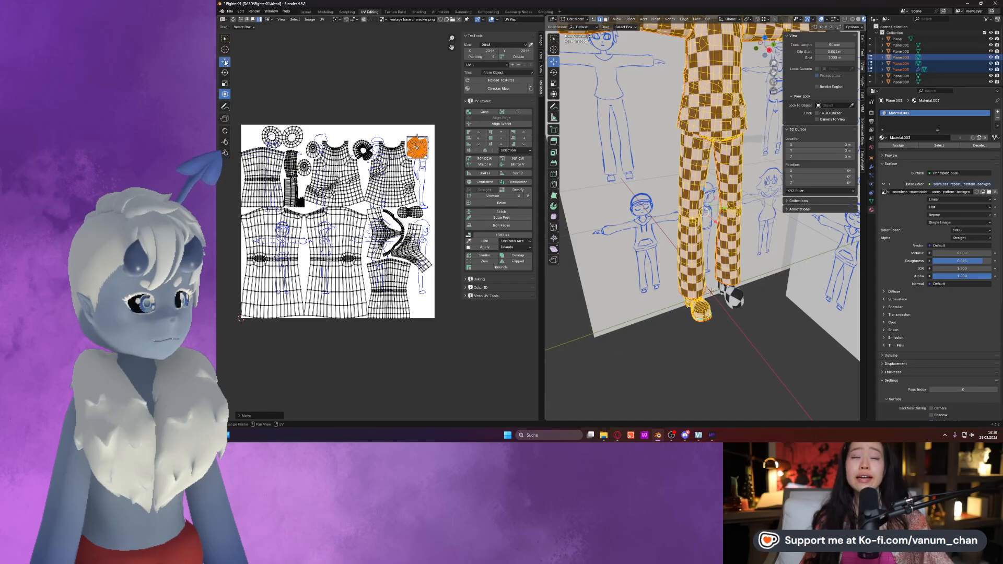
pyautogui.press('r')
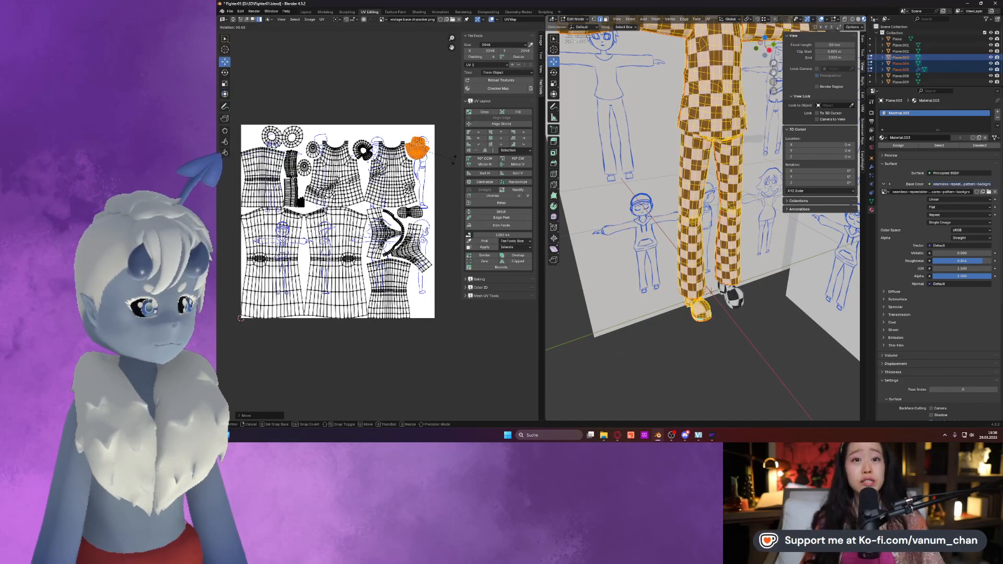
pyautogui.click(446, 167)
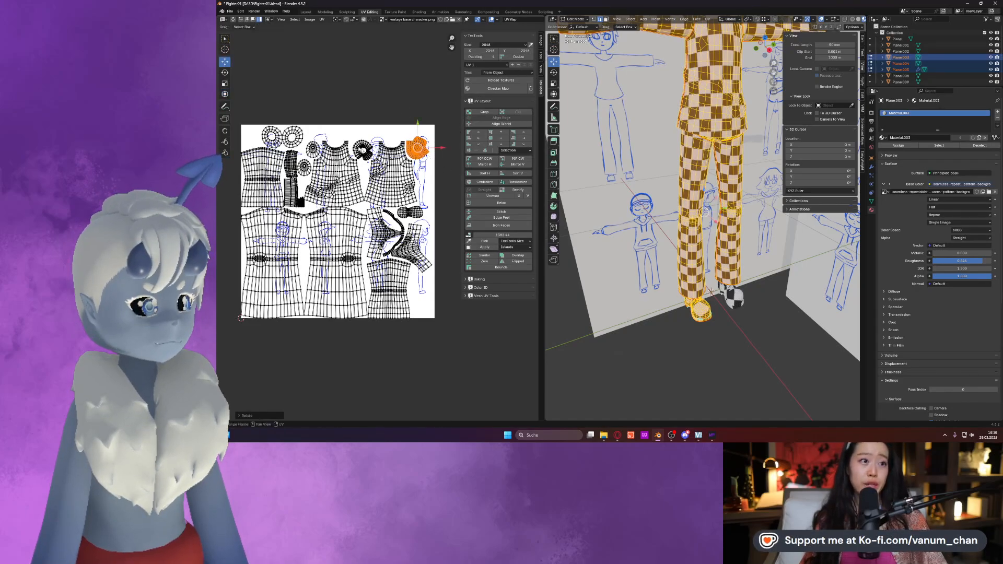
# Move a small round island beneath the dense corner island and fit one ring island beside the top's neckline.
pyautogui.click(316, 150)
pyautogui.press('g')
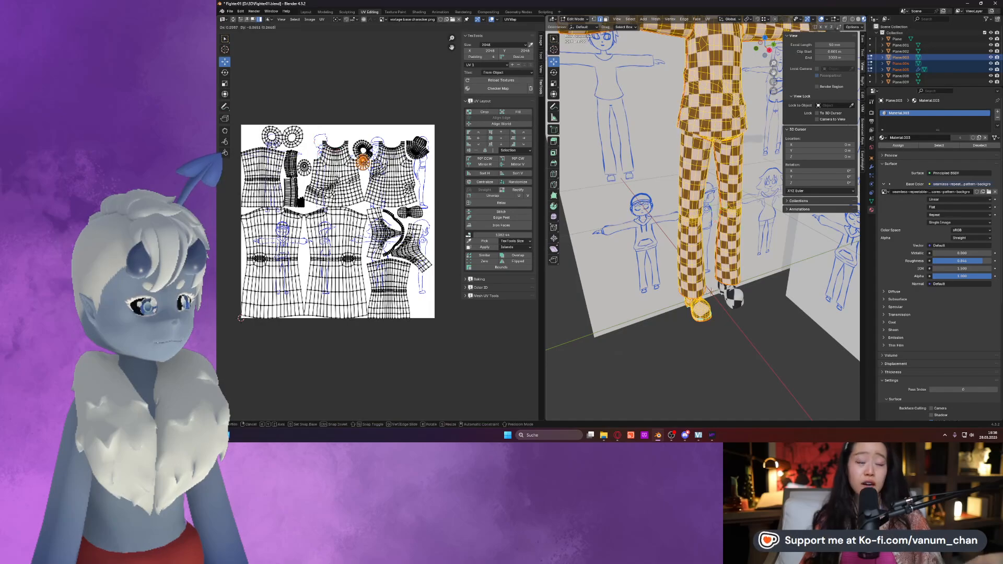
pyautogui.click(445, 168)
pyautogui.hotkey('ctrl', 'z')
pyautogui.press('g')
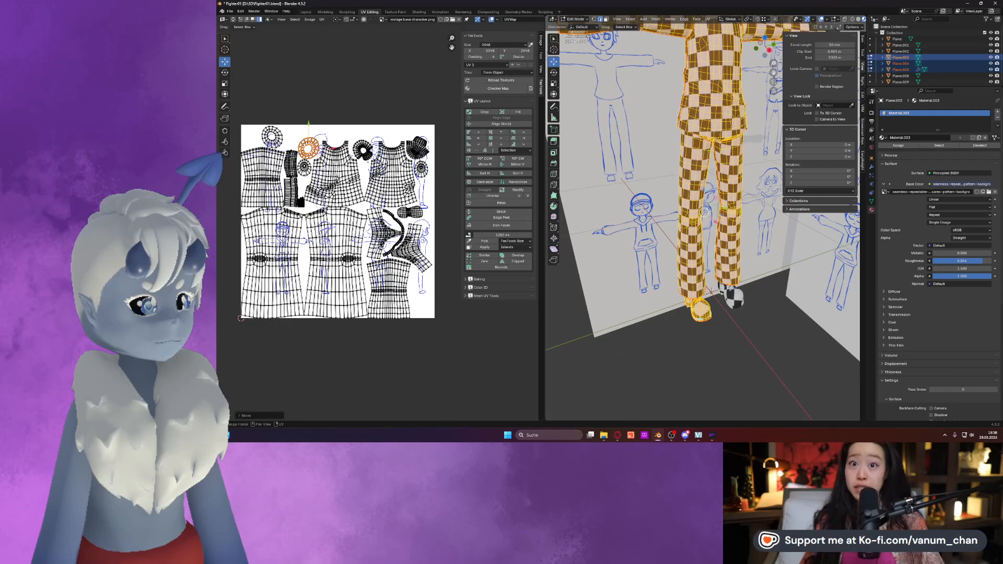
pyautogui.press('Return')
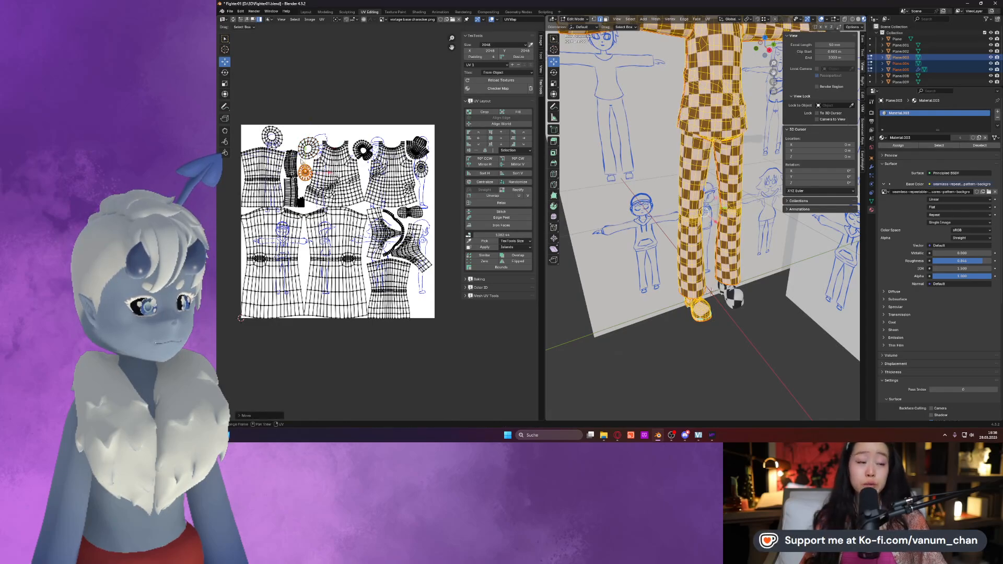
# Move the ring-shaped island from above the upper-left clothing piece into the empty lower-right corner of the UV square.
pyautogui.click(270, 137)
pyautogui.press('g')
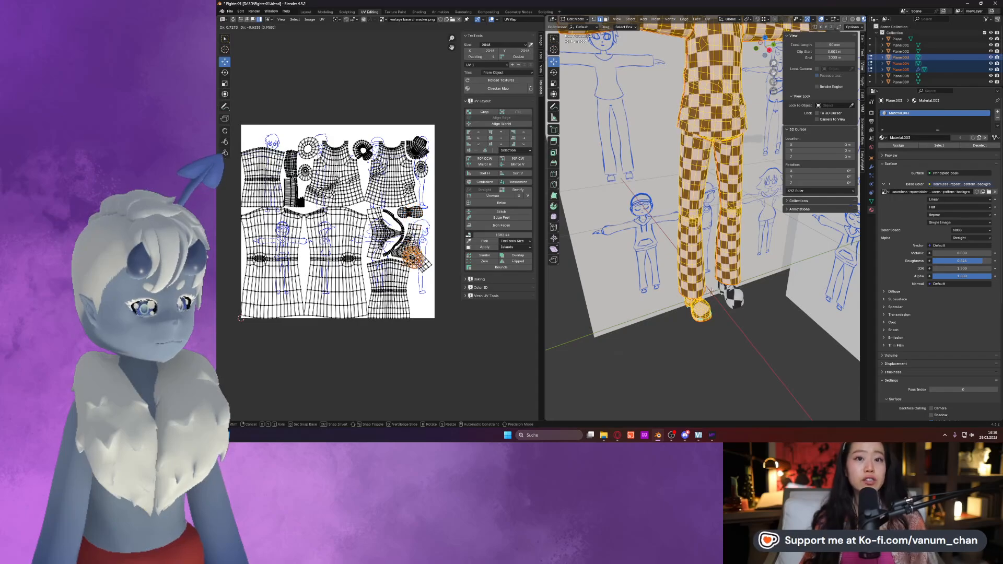
pyautogui.click(419, 287)
# Select all UV islands, scale the layout slightly to fill the UV square's width, and save the file.
pyautogui.press('a')
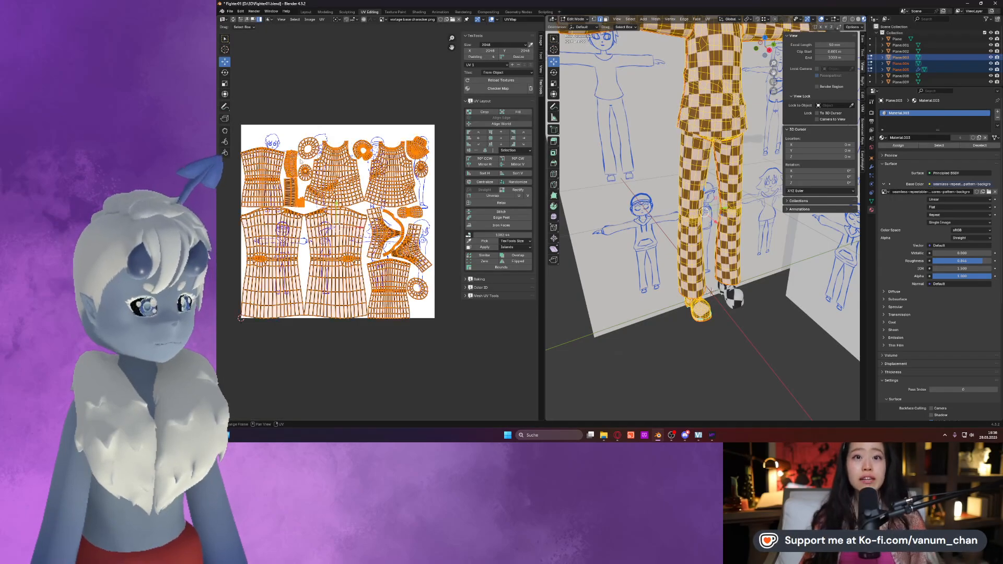
pyautogui.click(224, 85)
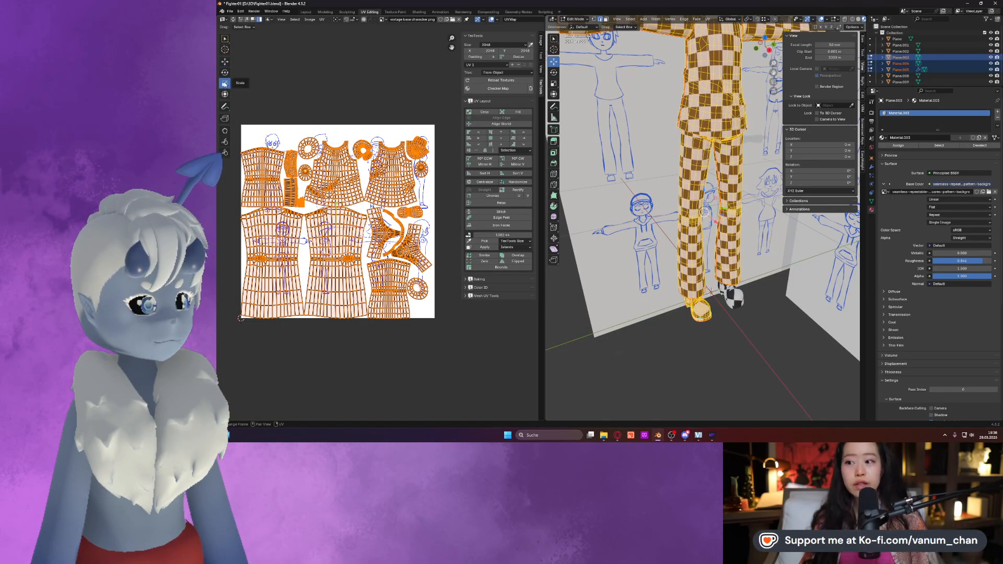
pyautogui.click(225, 94)
pyautogui.moveTo(431, 137); pyautogui.dragTo(433, 135)
pyautogui.press('Tab')
pyautogui.press('Tab')
pyautogui.hotkey('ctrl', 's')
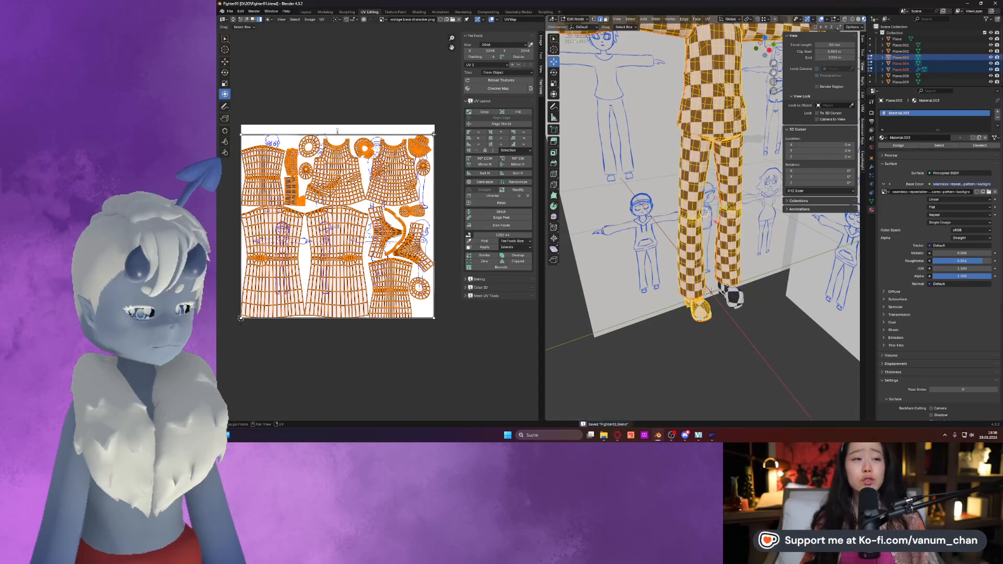
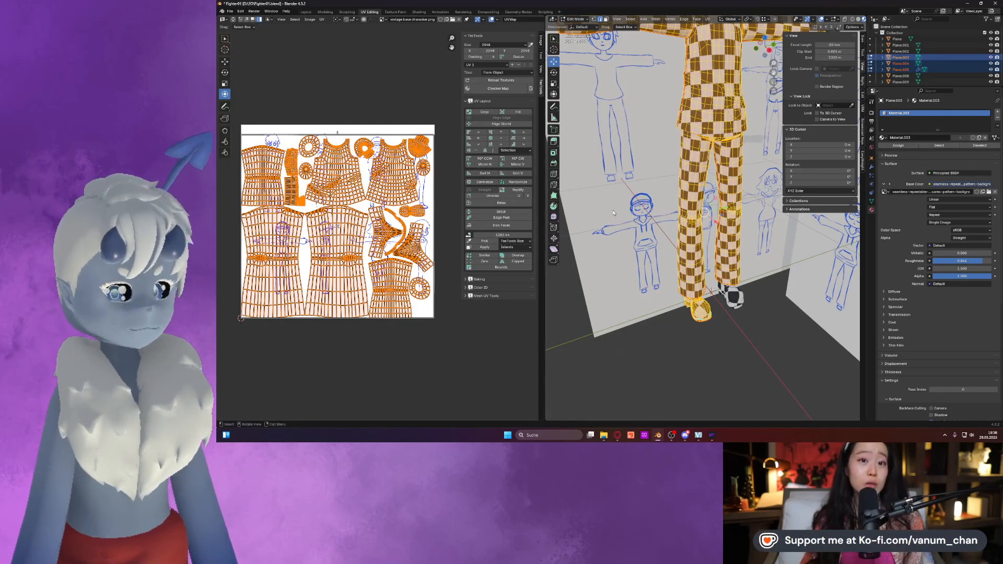
# Apply the Mirror modifier on the shoes and check the trousers, top, head and hair for remaining modifiers.
pyautogui.press('Tab')
pyautogui.click(736, 302)
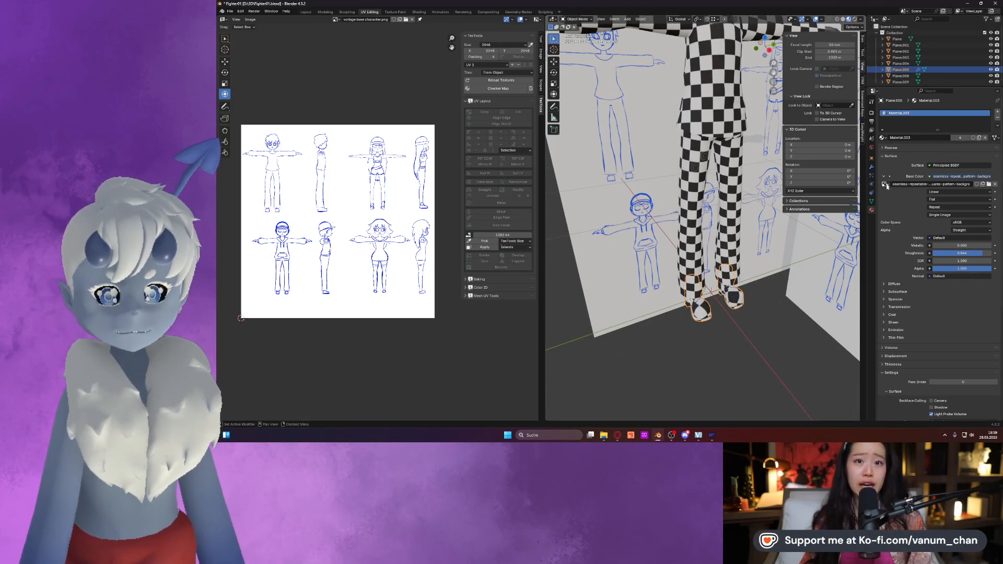
pyautogui.click(872, 167)
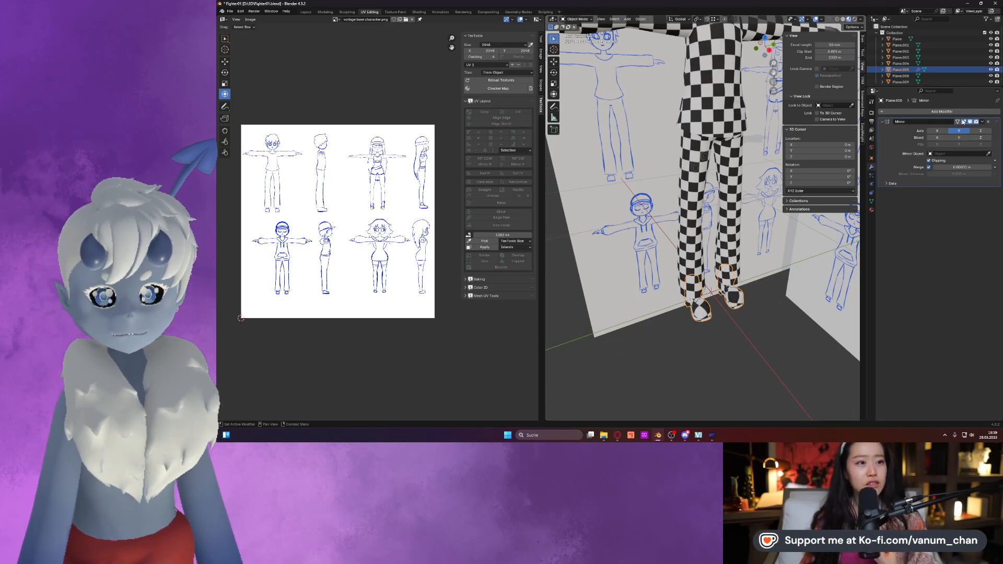
pyautogui.click(982, 122)
pyautogui.click(963, 129)
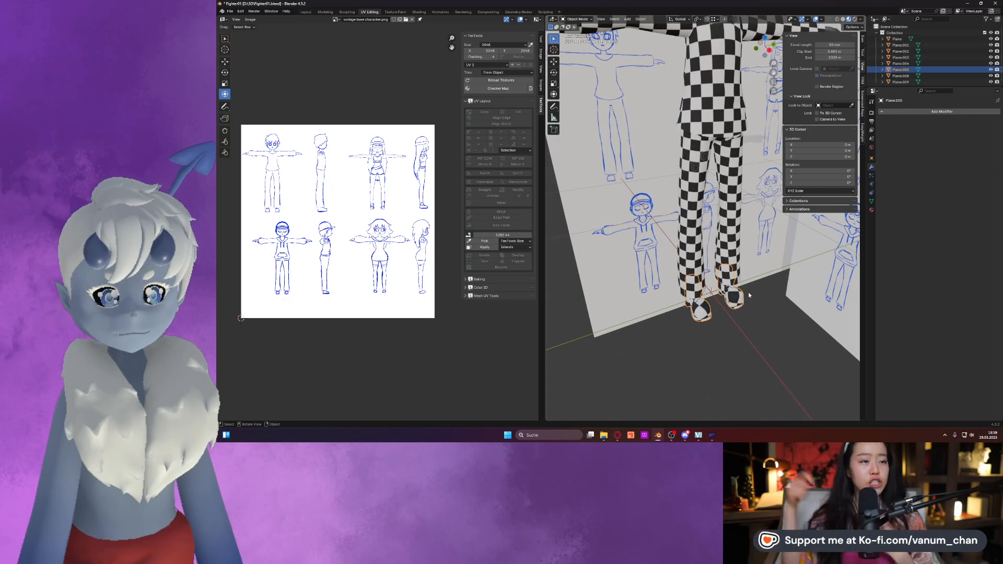
pyautogui.click(740, 271)
pyautogui.scroll(-5, 740, 271)
pyautogui.click(704, 164)
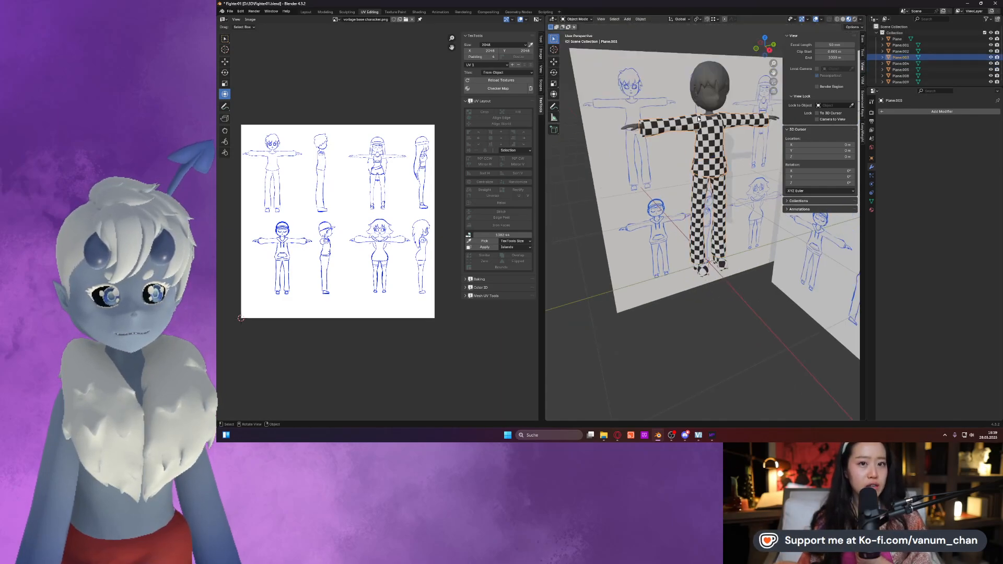
pyautogui.click(710, 76)
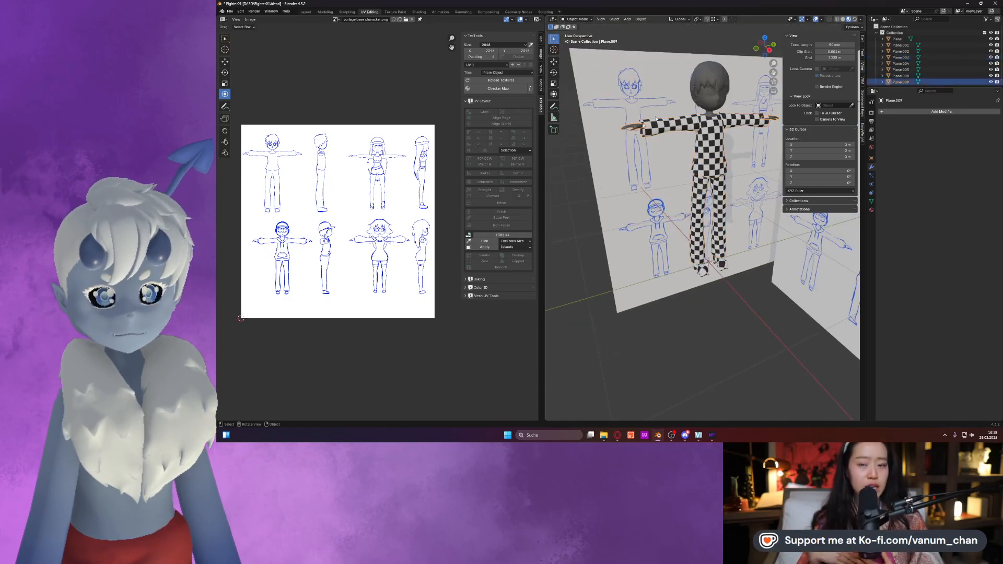
pyautogui.click(710, 76)
pyautogui.click(709, 76)
# Select all the character meshes, apply their location, rotation and scale, and save the file.
pyautogui.moveTo(693, 156); pyautogui.dragTo(725, 279, button='middle')
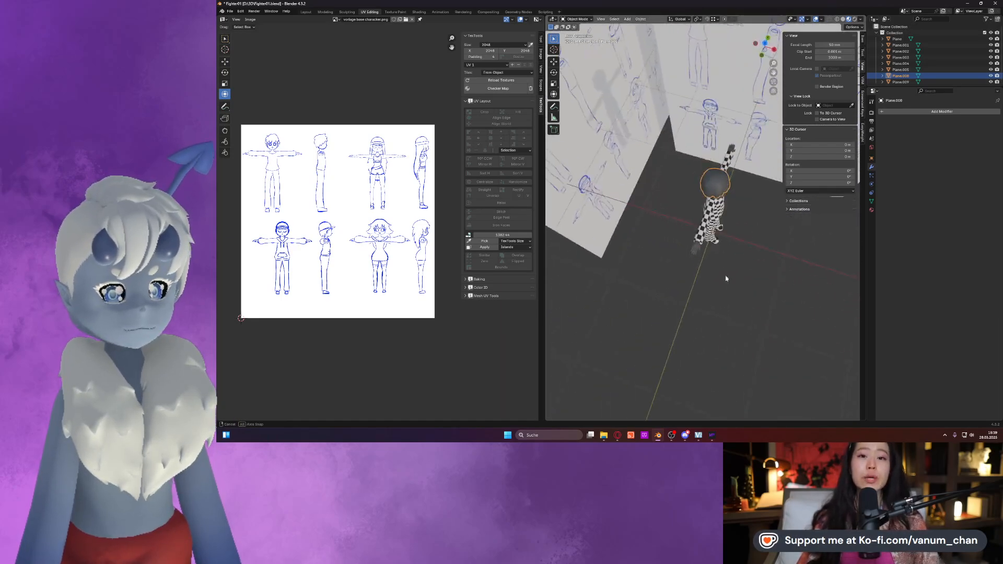
pyautogui.moveTo(733, 292); pyautogui.dragTo(681, 157)
pyautogui.moveTo(688, 173); pyautogui.dragTo(684, 194, button='middle')
pyautogui.hotkey('ctrl', 'a')
pyautogui.click(698, 215)
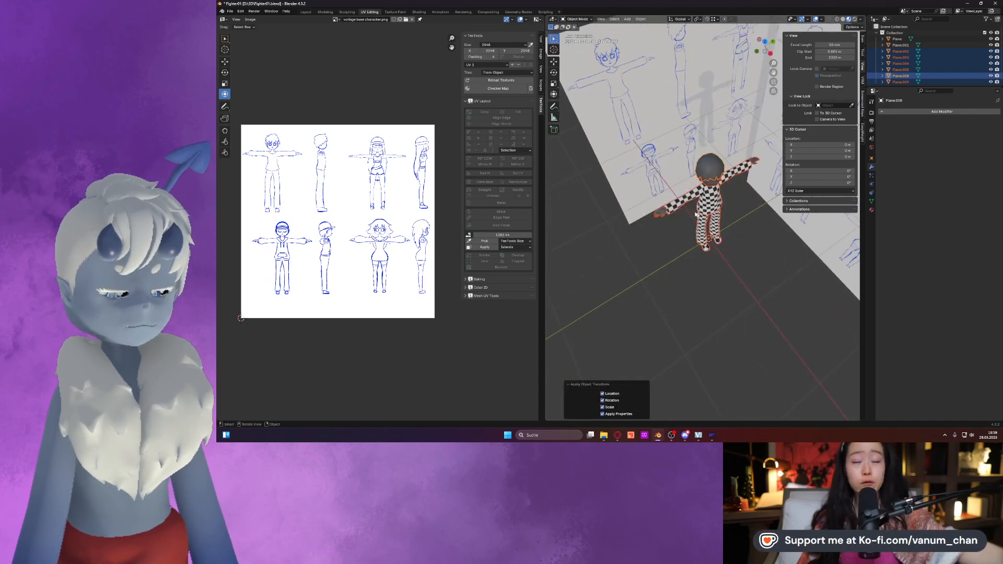
pyautogui.scroll(1, 697, 214)
pyautogui.hotkey('ctrl', 's')
pyautogui.scroll(3, 663, 174)
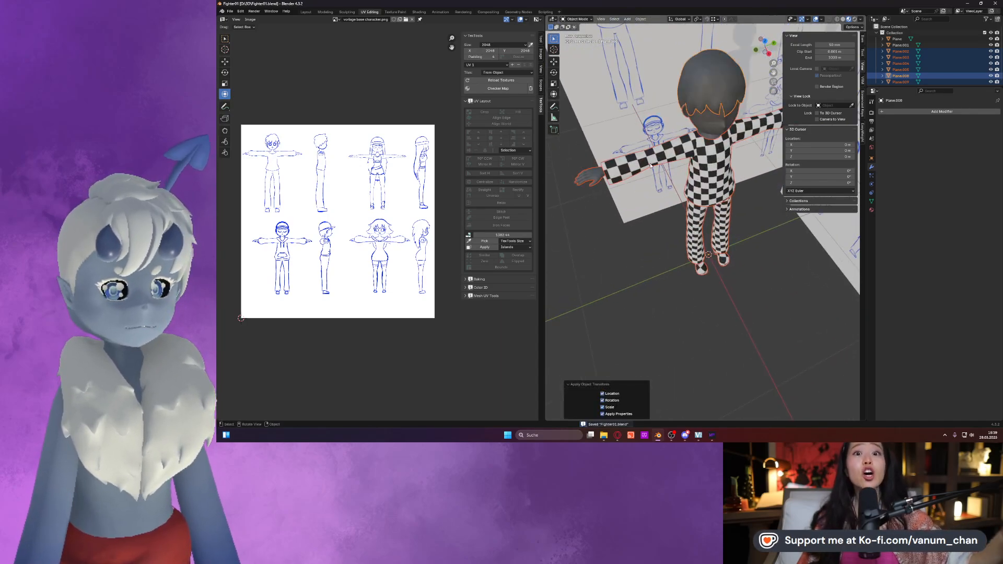
# Export the character as FBX into the Painter folder under the name Fighter01_Painter.fbx.
pyautogui.click(230, 11)
pyautogui.moveTo(249, 125)
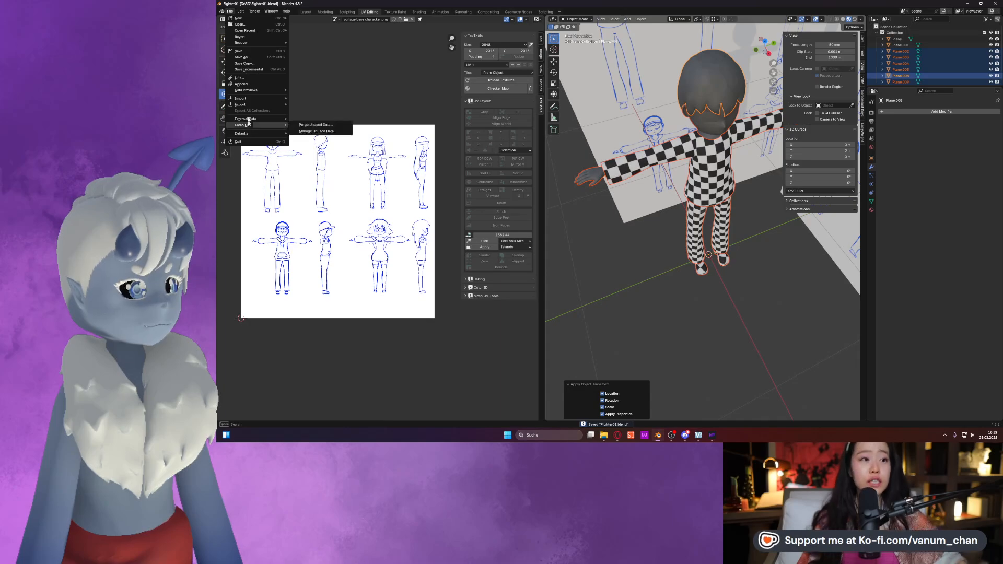
pyautogui.moveTo(246, 106)
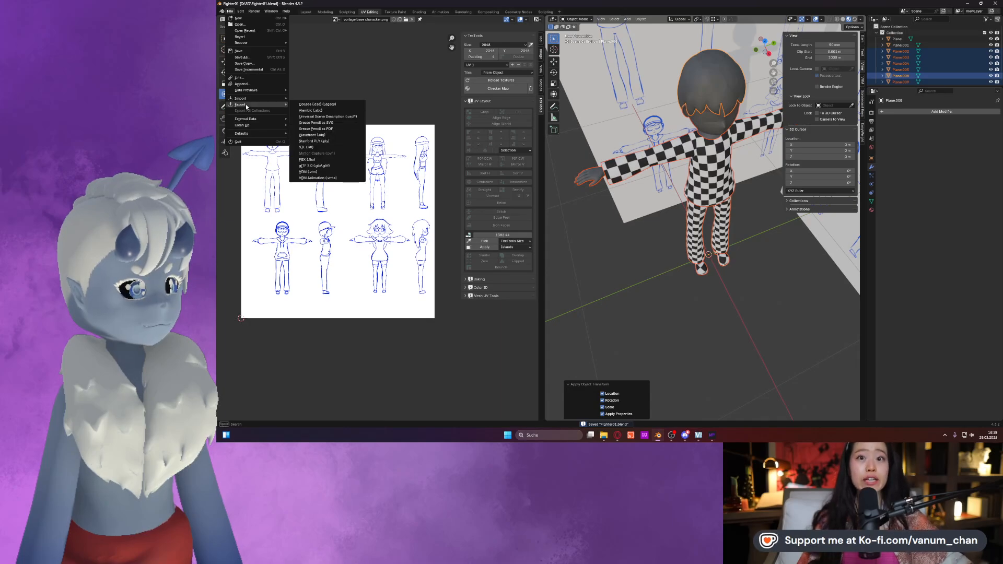
pyautogui.click(330, 160)
pyautogui.click(559, 293)
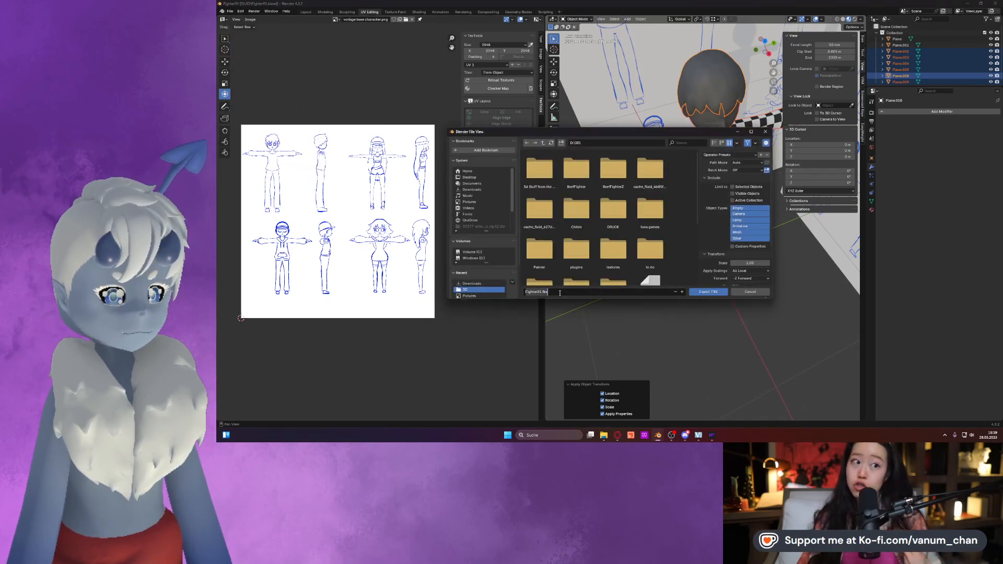
pyautogui.press('Left')
pyautogui.press('Left')
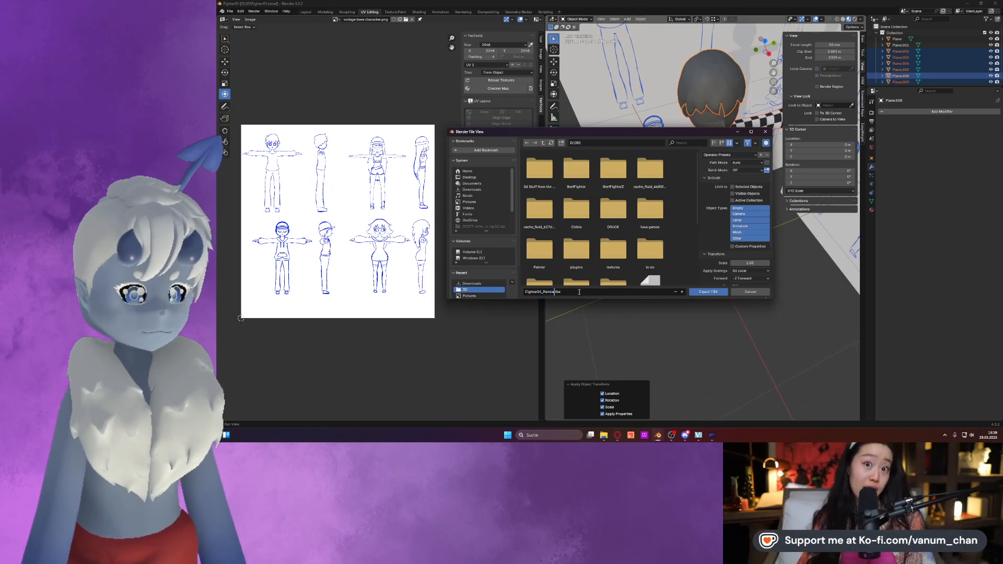
pyautogui.click(550, 292)
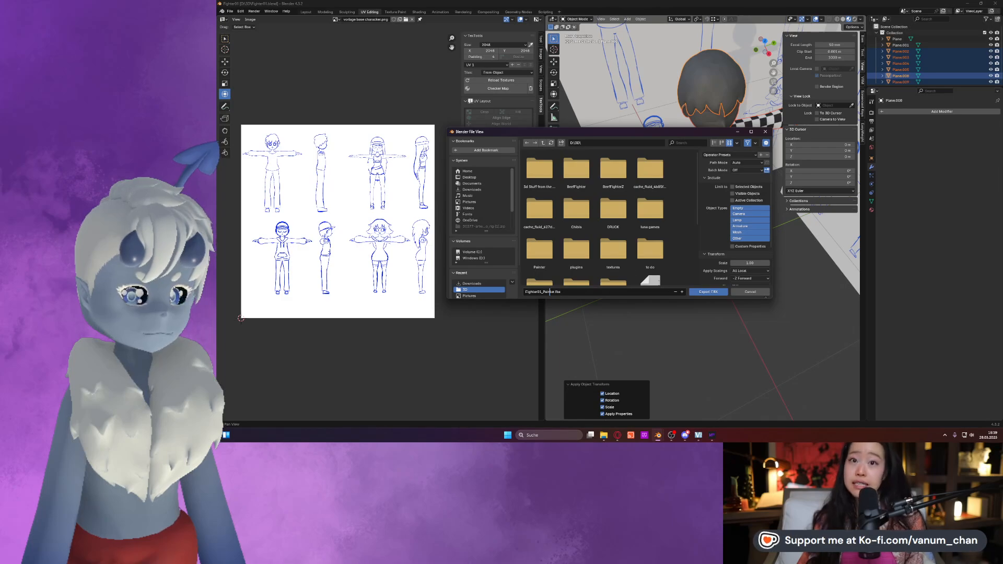
pyautogui.click(539, 250)
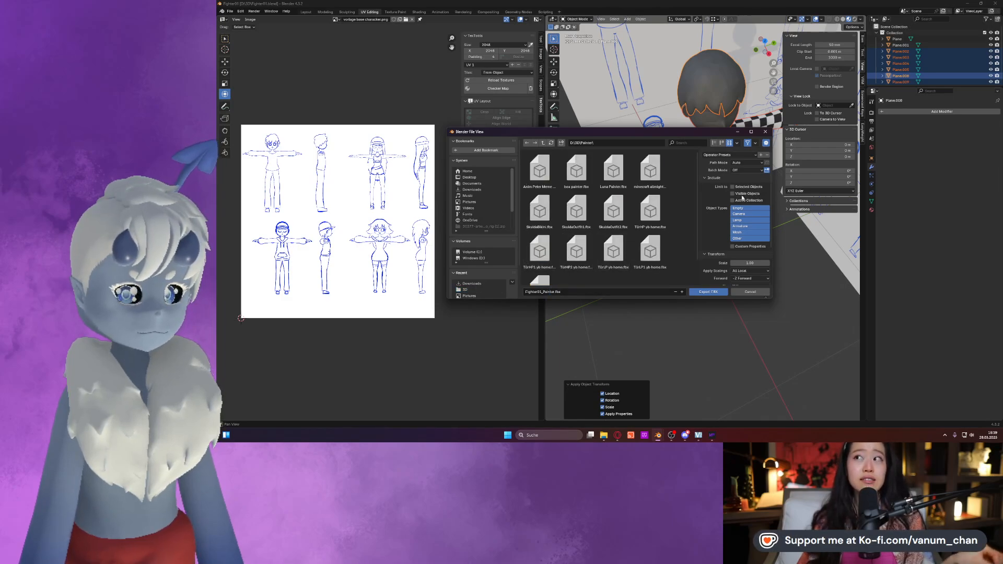
pyautogui.click(708, 294)
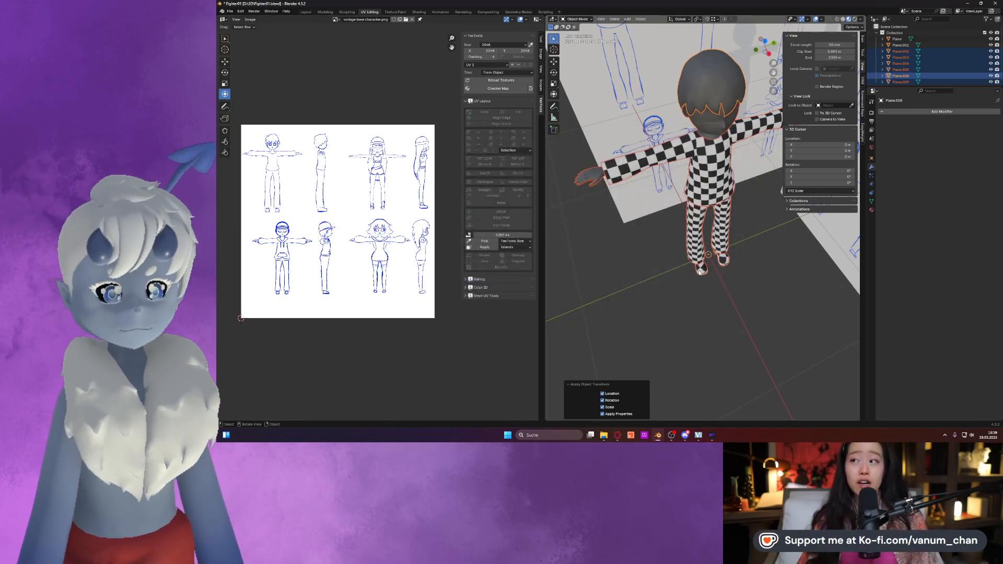
# Find and launch Adobe Substance 3D Painter.
pyautogui.moveTo(697, 291); pyautogui.dragTo(684, 271, button='middle')
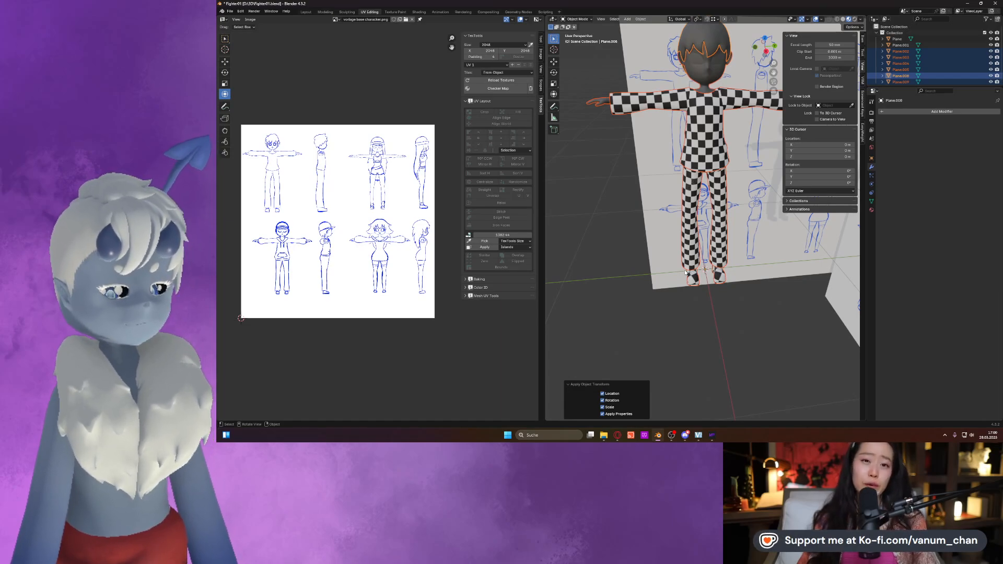
pyautogui.click(548, 439)
pyautogui.write('painter')
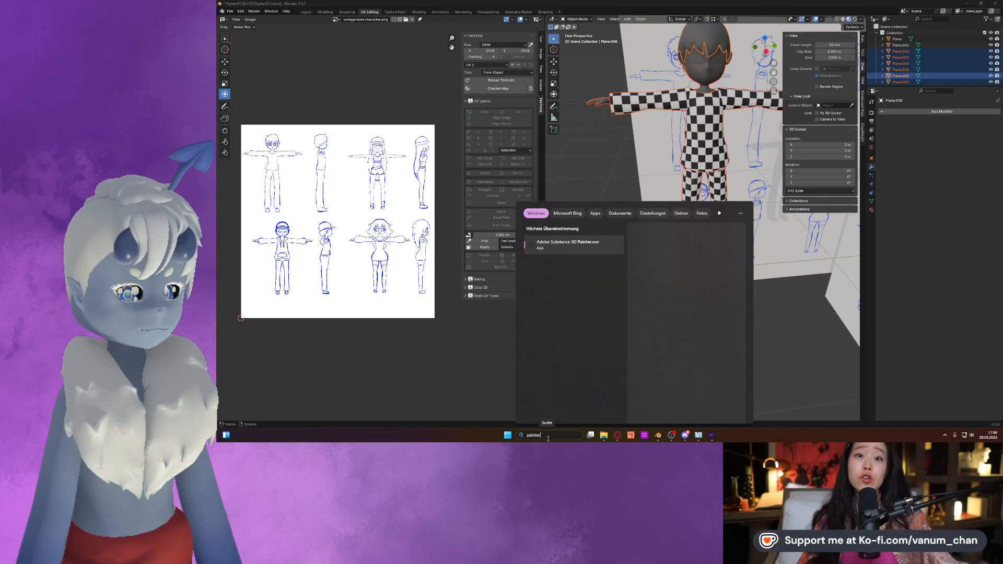
pyautogui.click(581, 243)
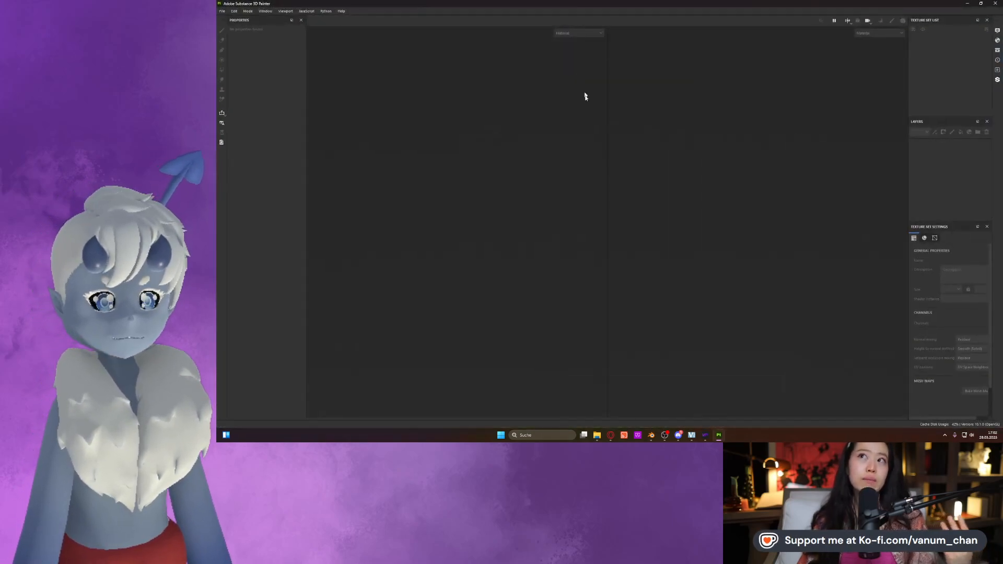
# Create a new project from the mesh Fighter01_Painter.fbx with a document resolution of 2048.
pyautogui.click(222, 11)
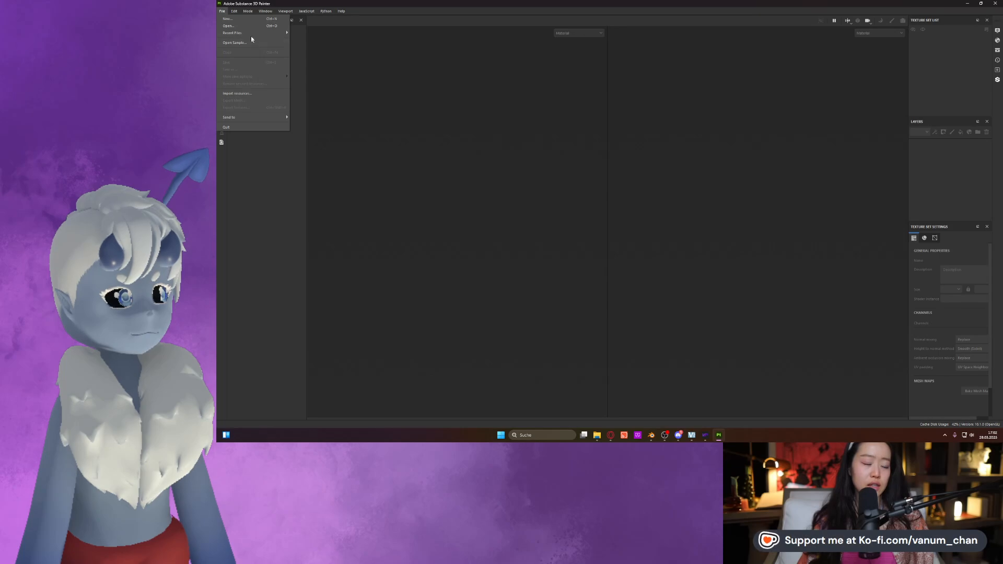
pyautogui.click(244, 19)
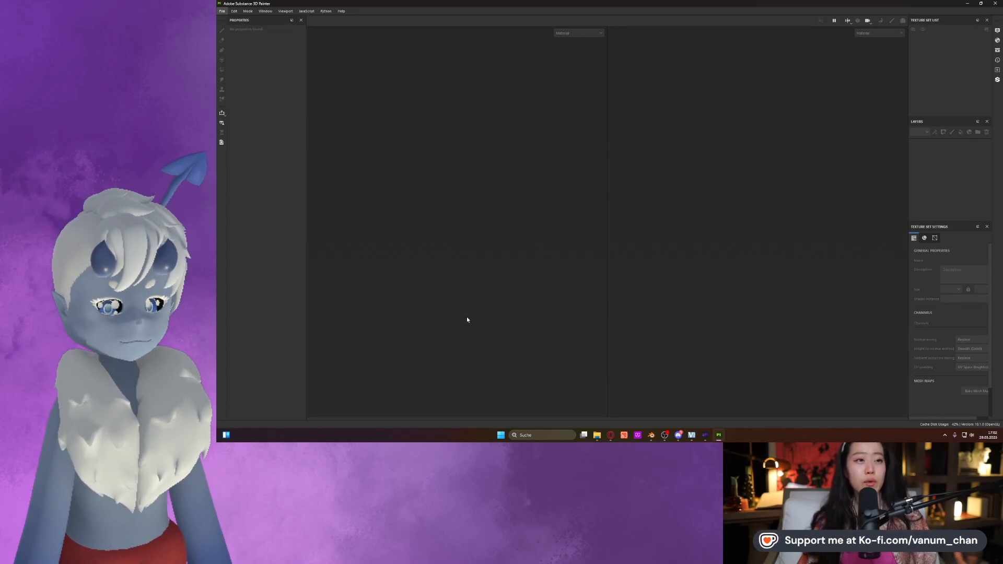
pyautogui.moveTo(680, 438)
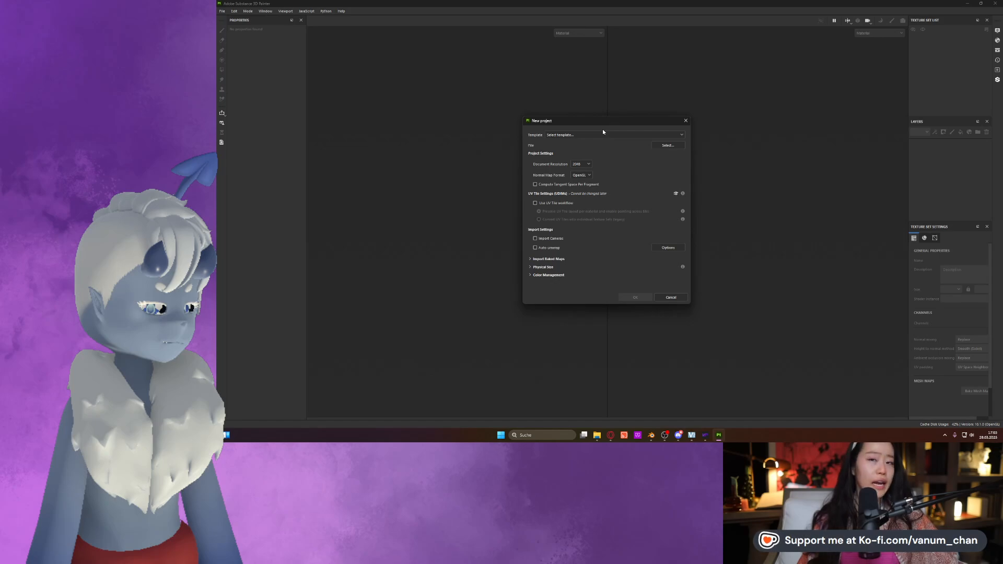
pyautogui.click(659, 146)
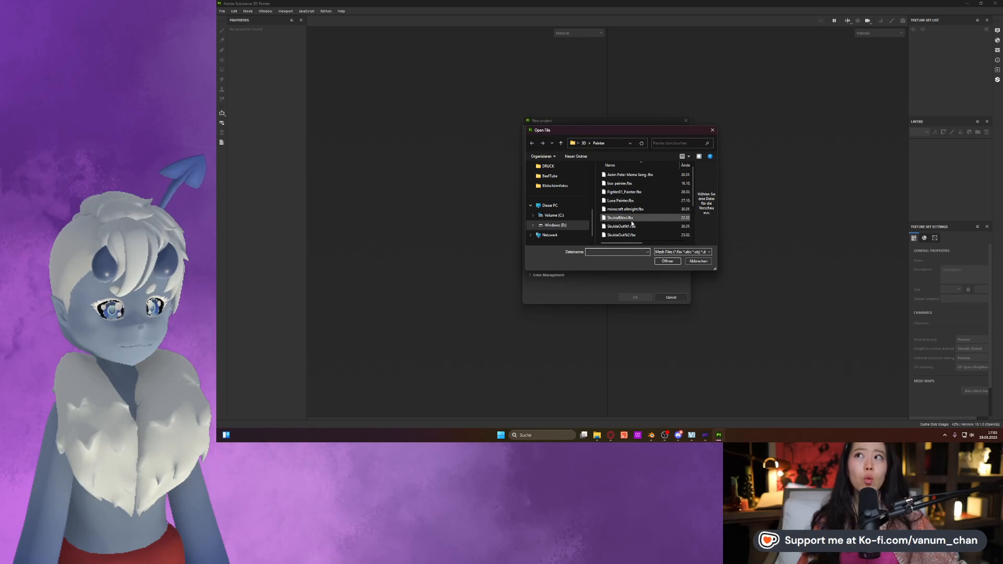
pyautogui.click(624, 192)
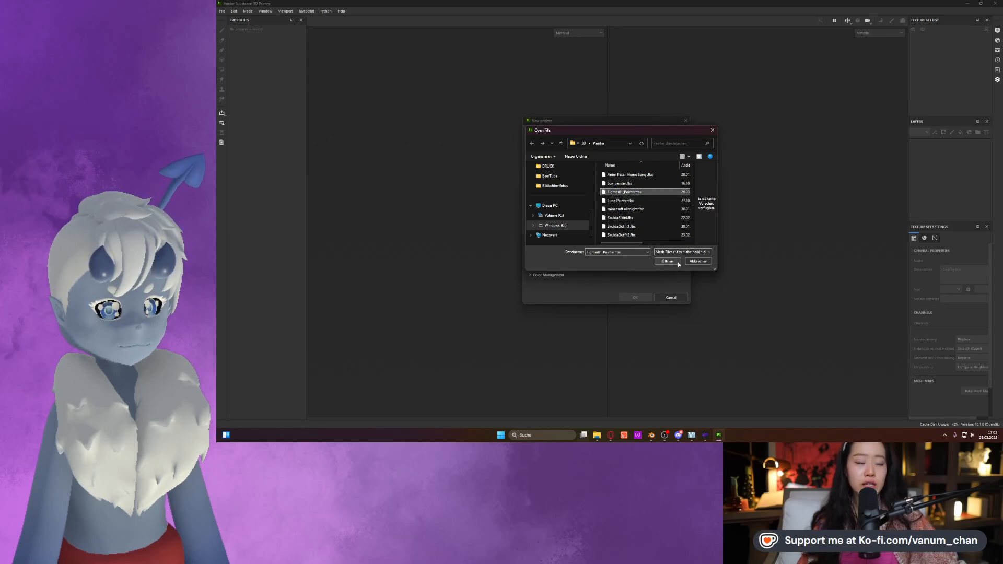
pyautogui.click(677, 261)
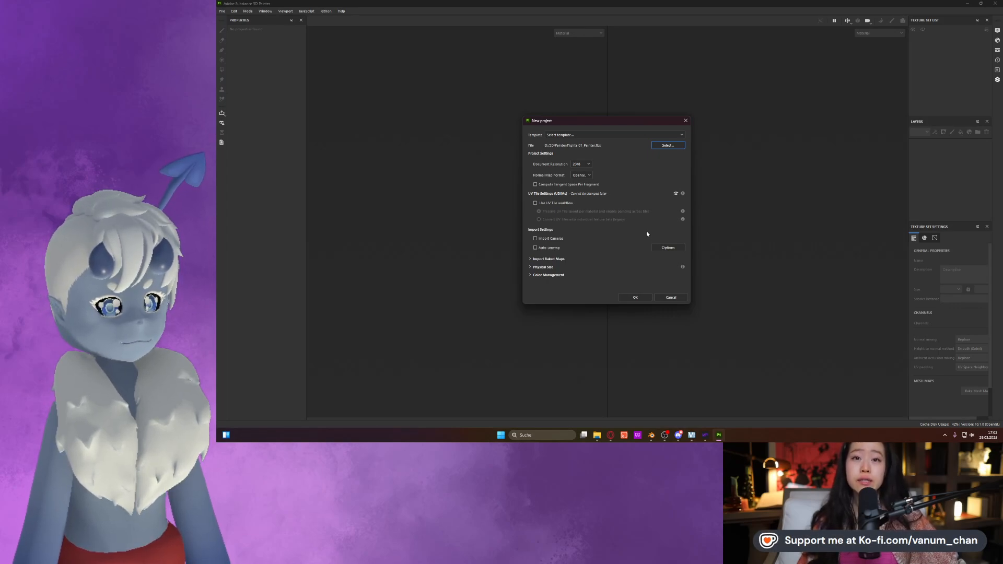
pyautogui.click(643, 299)
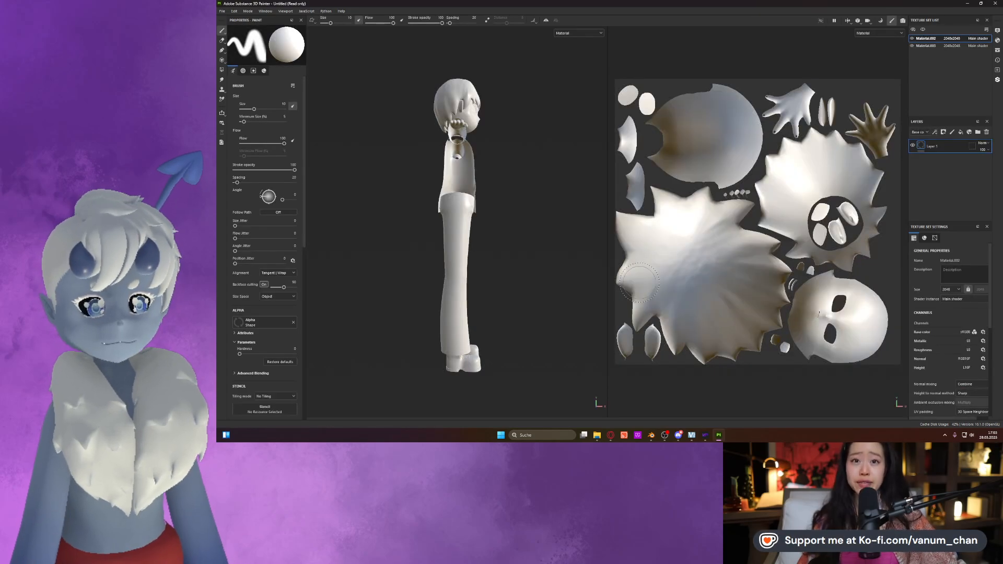
# Examine the imported character mesh from the side and front in the 3D view.
pyautogui.scroll(-2, 543, 253)
pyautogui.scroll(1, 551, 286)
pyautogui.moveTo(550, 270)
pyautogui.keyDown('alt'); pyautogui.mouseDown(button='middle')
pyautogui.moveTo(496, 283)
pyautogui.moveTo(520, 291)
pyautogui.mouseUp(button='middle'); pyautogui.keyUp('alt')
pyautogui.rightClick(521, 291)
pyautogui.click(502, 300)
pyautogui.rightClick(524, 269)
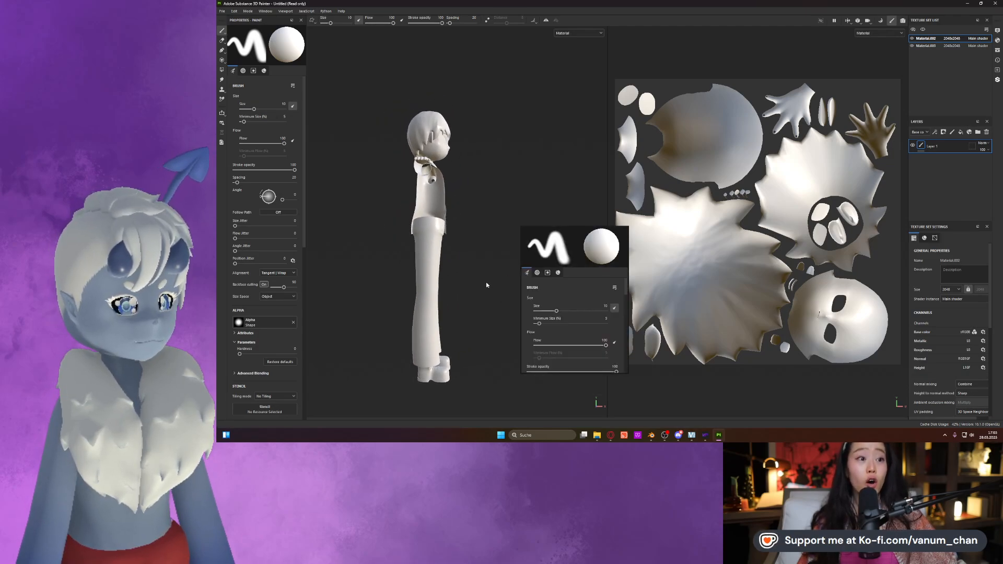
pyautogui.keyDown('ctrl'); pyautogui.moveTo(546, 213); pyautogui.dragTo(486, 225); pyautogui.keyUp('ctrl')
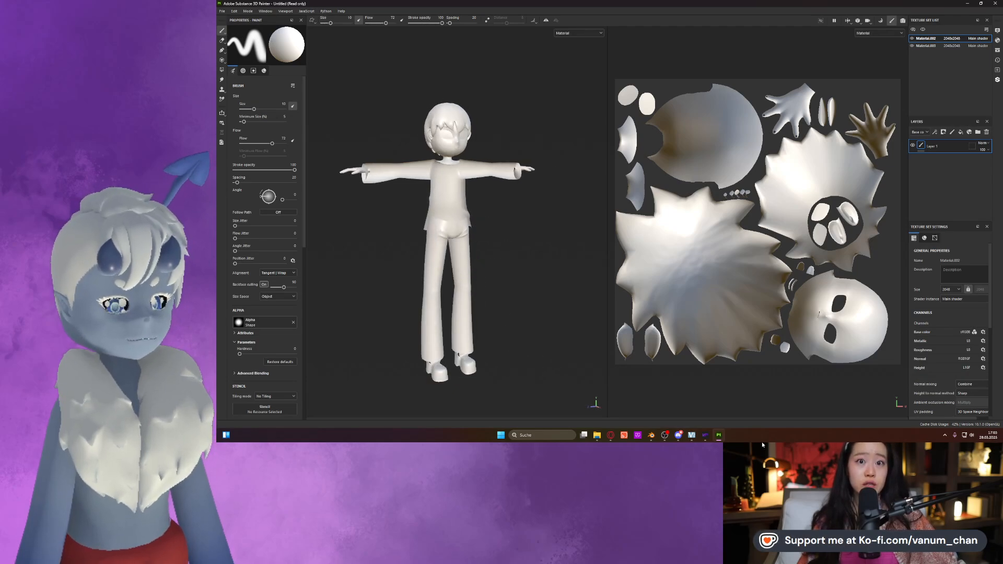
# Switch back to Blender and turn on the Face Orientation overlay to inspect the character's normals.
pyautogui.click(651, 435)
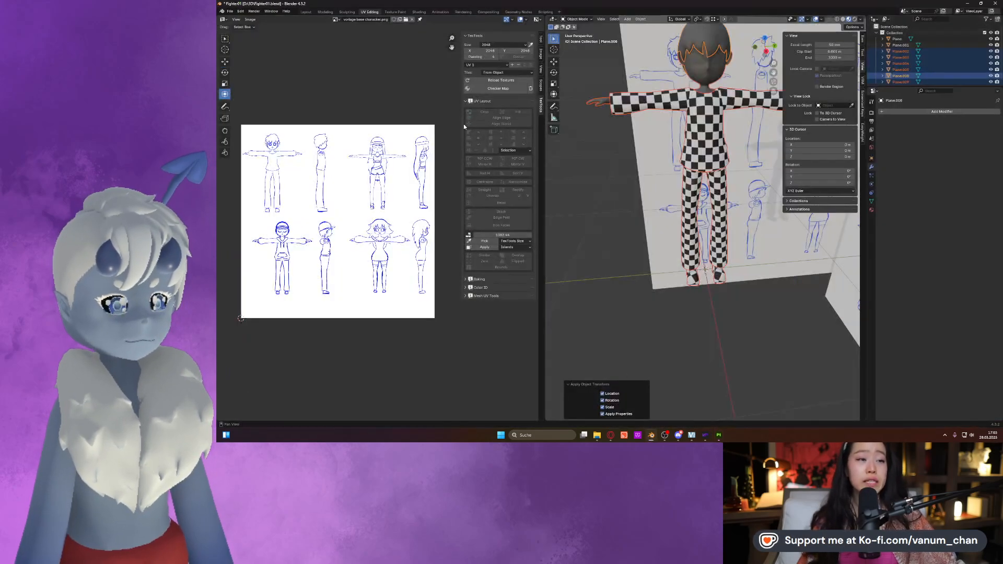
pyautogui.click(822, 19)
pyautogui.click(783, 137)
pyautogui.keyDown('alt'); pyautogui.moveTo(758, 125); pyautogui.dragTo(723, 116); pyautogui.keyUp('alt')
# In Edit Mode, select the whole linked shirt mesh and flip its normals.
pyautogui.press('Tab')
pyautogui.hotkey('alt', 'a')
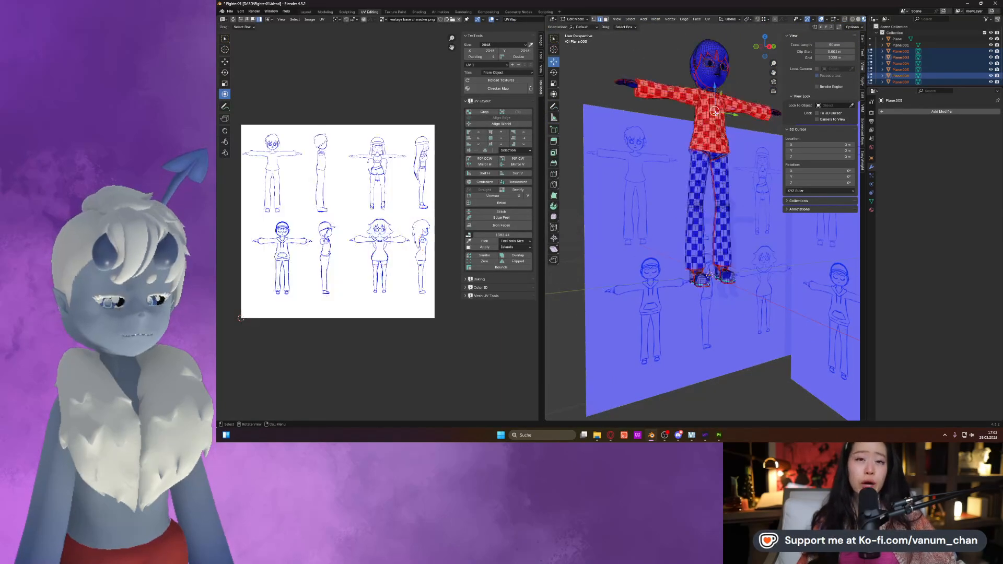
pyautogui.press('l')
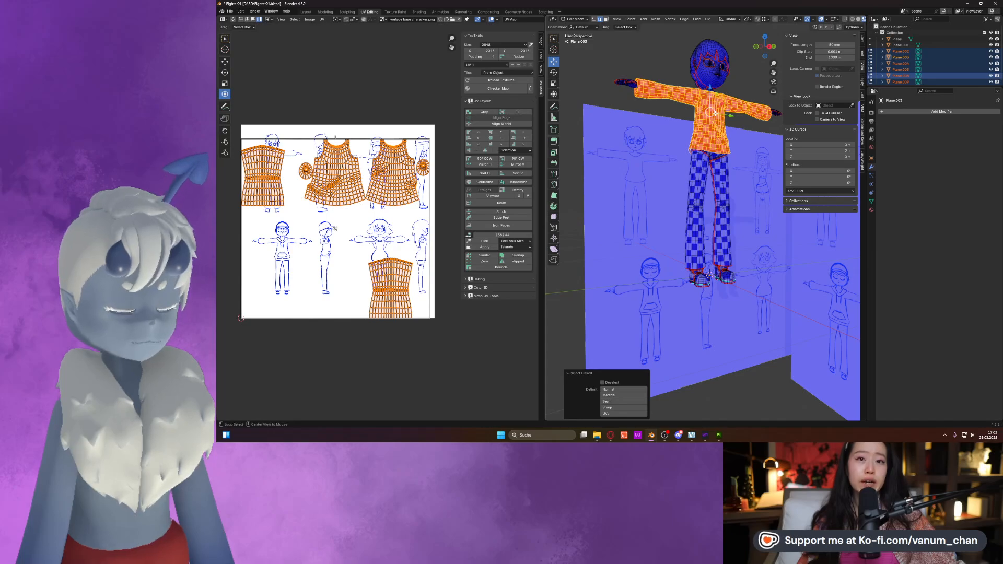
pyautogui.hotkey('alt', 'n')
pyautogui.click(676, 107)
pyautogui.scroll(3, 684, 258)
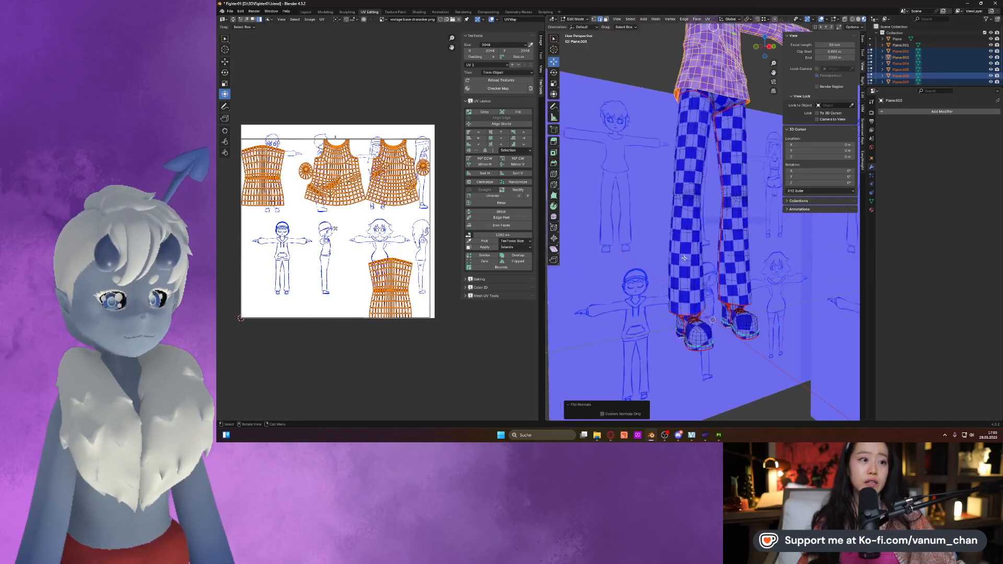
# Select the character's nearer shoe as linked geometry and recalculate its normals to the outside.
pyautogui.click(682, 316)
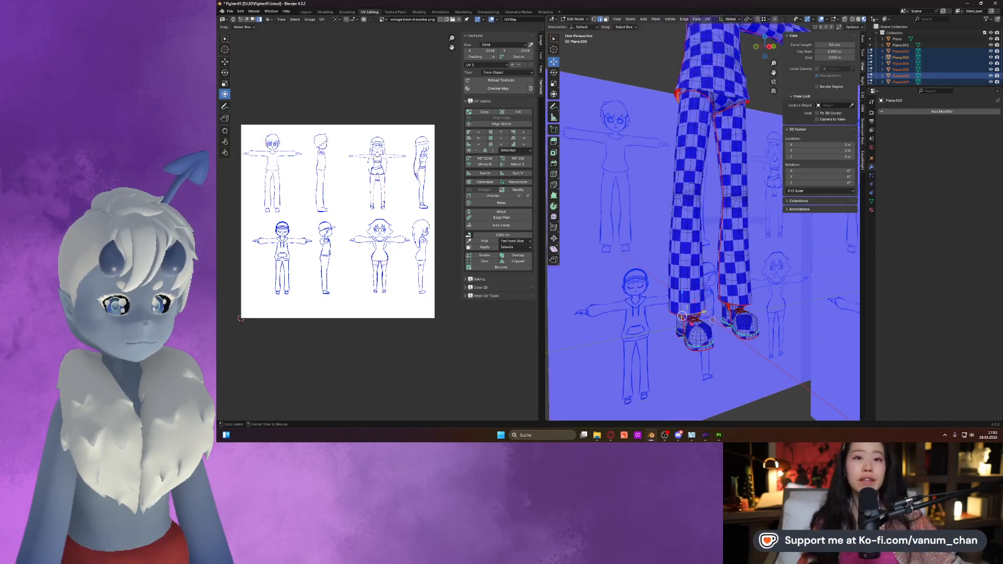
pyautogui.keyDown('shift'); pyautogui.moveTo(682, 317); pyautogui.dragTo(703, 281, button='middle'); pyautogui.keyUp('shift')
pyautogui.scroll(7, 704, 281)
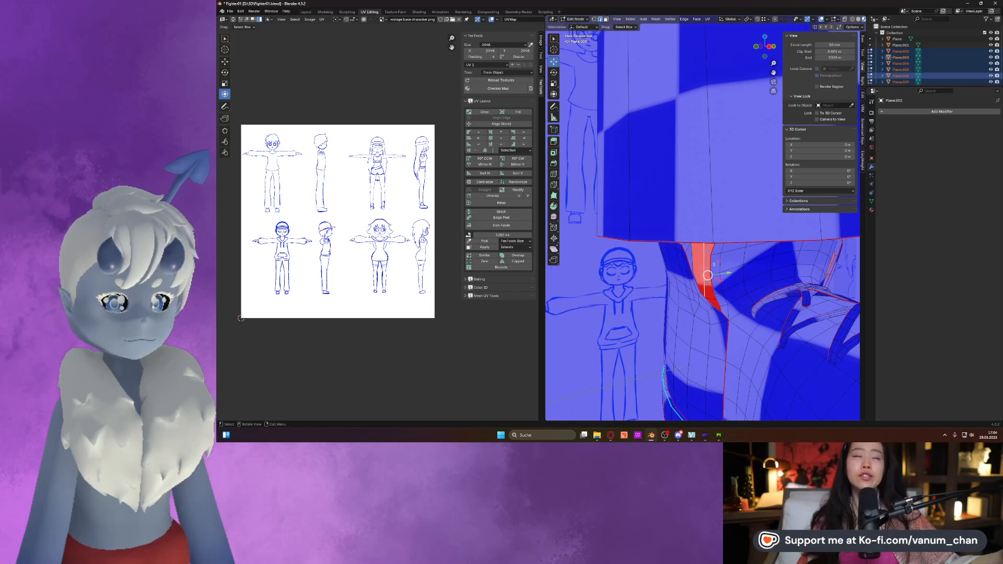
pyautogui.press('l')
pyautogui.hotkey('alt', 'n')
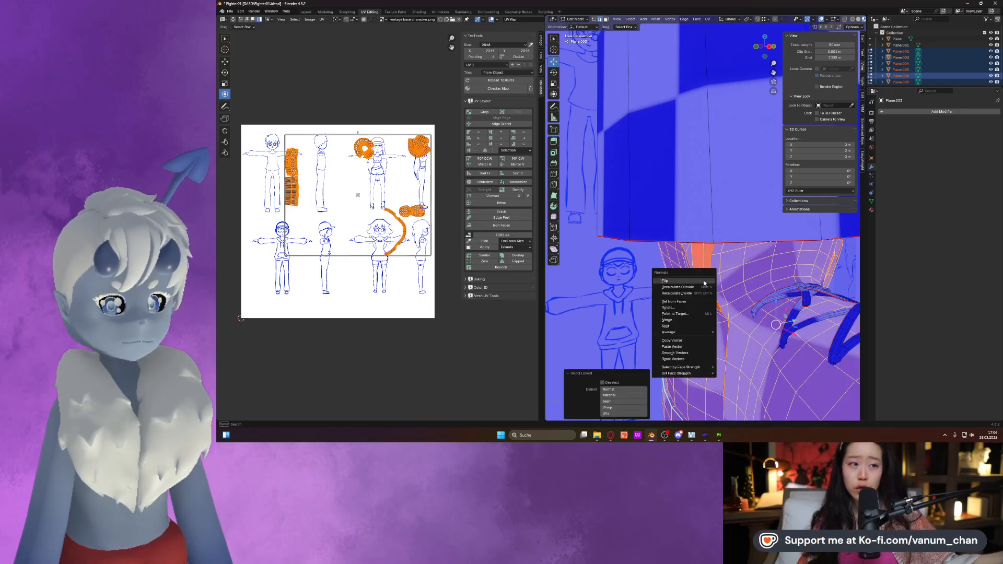
pyautogui.click(704, 287)
pyautogui.scroll(-5, 695, 288)
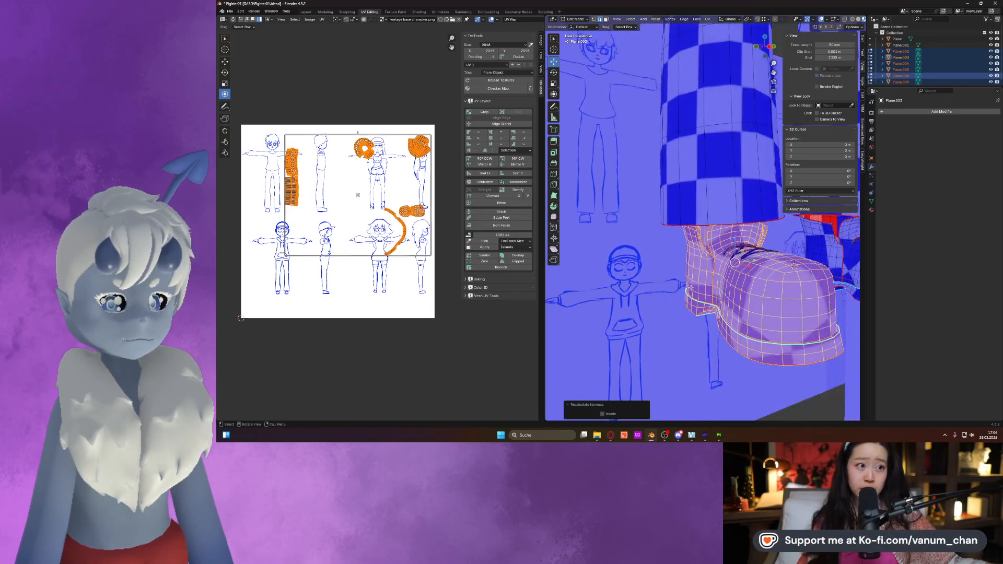
# Select the linked geometry of the other shoe and recalculate its normals outside.
pyautogui.press('Tab')
pyautogui.press('Tab')
pyautogui.click(786, 221)
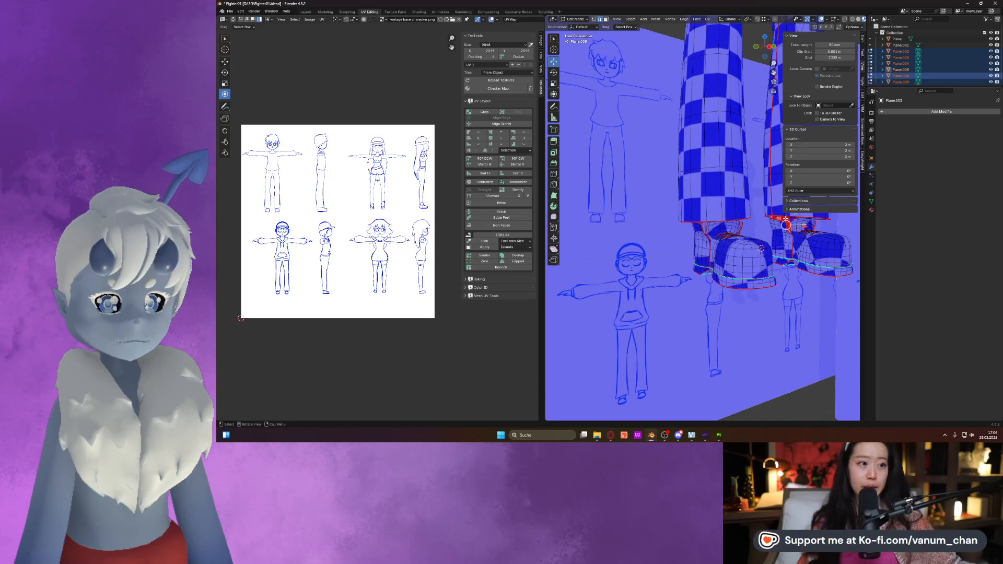
pyautogui.press('l')
pyautogui.rightClick(785, 220)
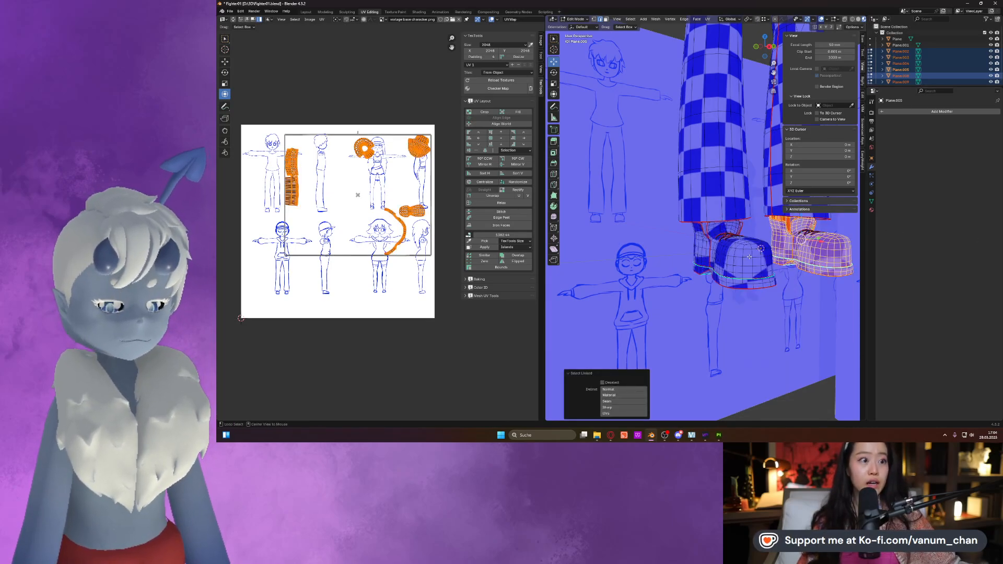
pyautogui.hotkey('alt', 'n')
pyautogui.click(739, 255)
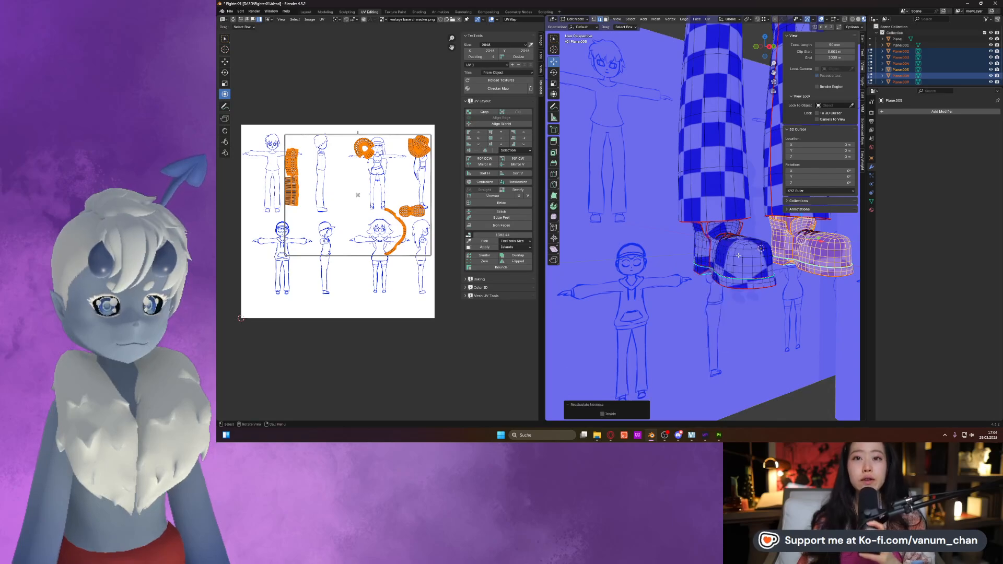
# Return to Object Mode, turn off the Face Orientation overlay and select all of the character's objects.
pyautogui.scroll(-6, 738, 255)
pyautogui.click(571, 21)
pyautogui.click(574, 27)
pyautogui.scroll(-4, 651, 139)
pyautogui.moveTo(652, 139); pyautogui.dragTo(675, 177, button='middle')
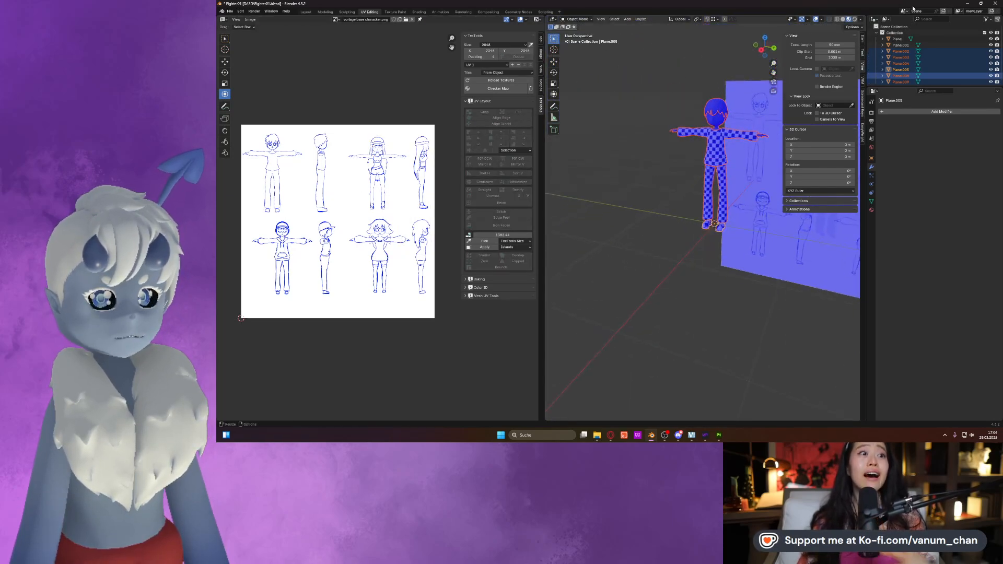
pyautogui.click(821, 19)
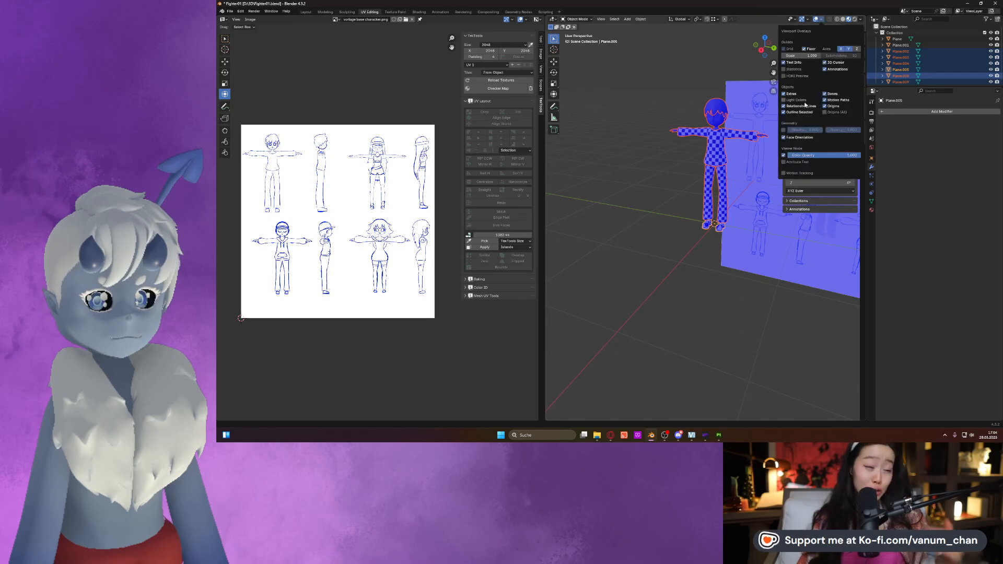
pyautogui.click(783, 138)
pyautogui.moveTo(726, 127); pyautogui.dragTo(651, 86, button='middle')
pyautogui.moveTo(652, 87); pyautogui.dragTo(742, 260)
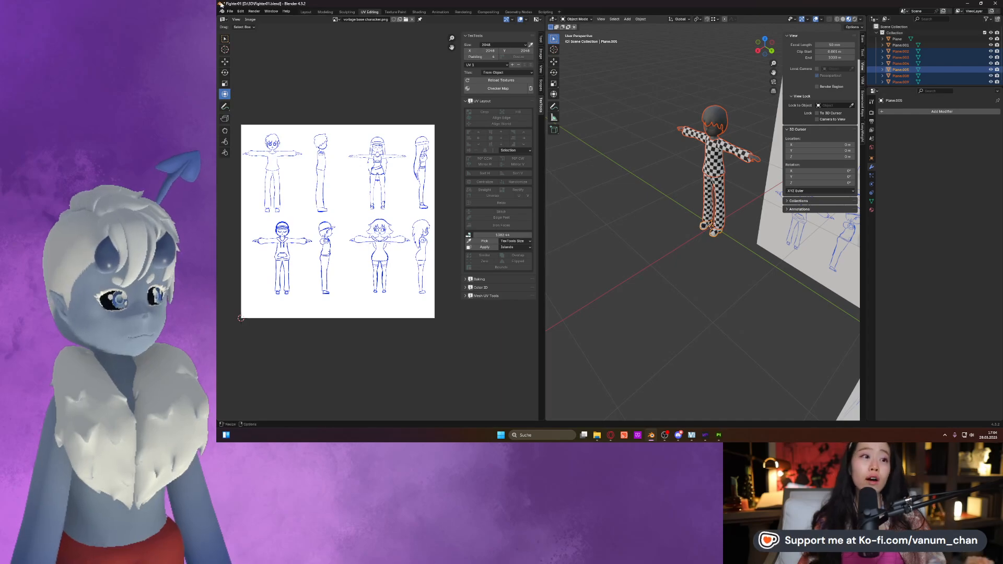
# Export the selected character objects as FBX, overwriting Fighter01_Painter.fbx in the Painter folder.
pyautogui.click(230, 11)
pyautogui.moveTo(269, 99)
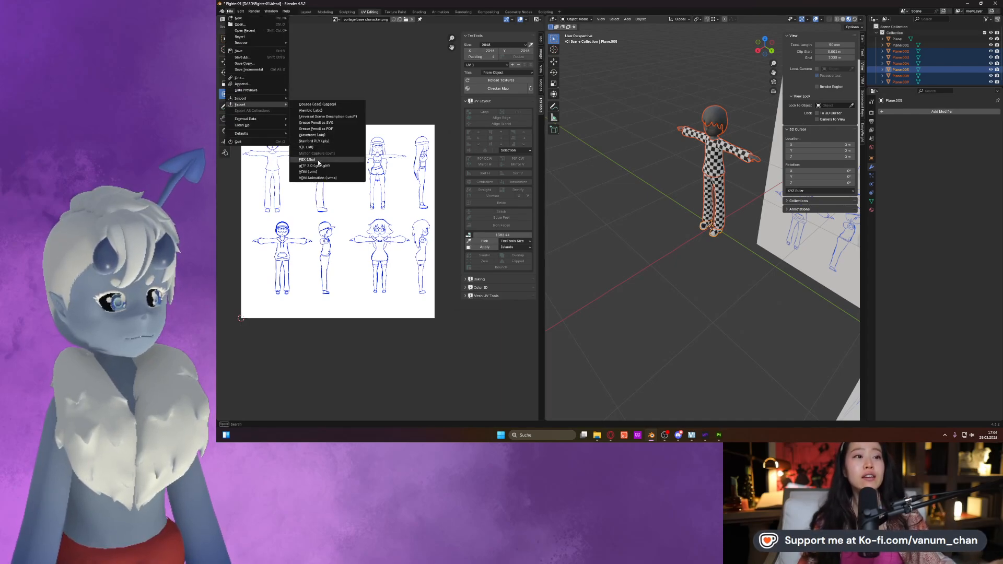
pyautogui.click(318, 159)
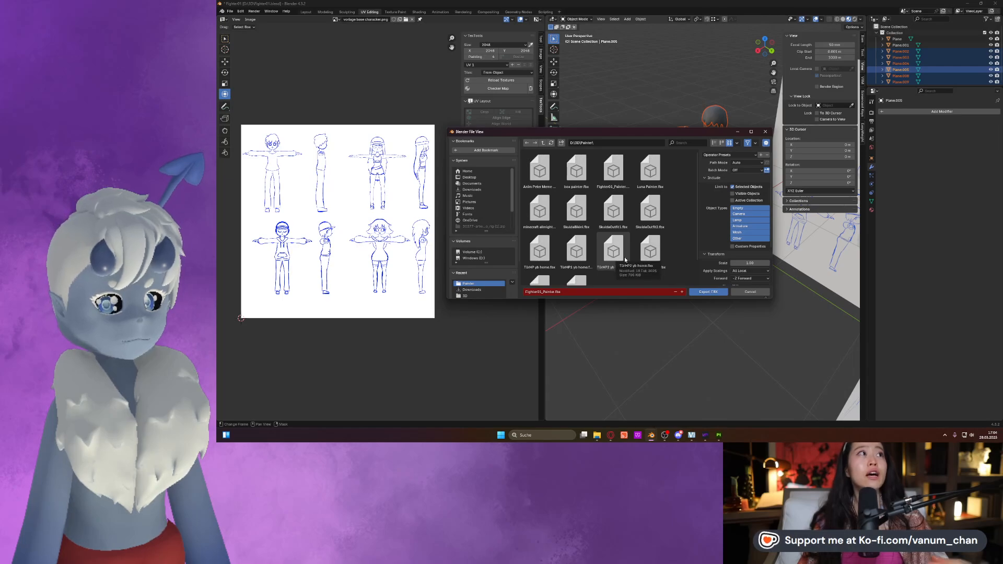
pyautogui.scroll(-2, 661, 275)
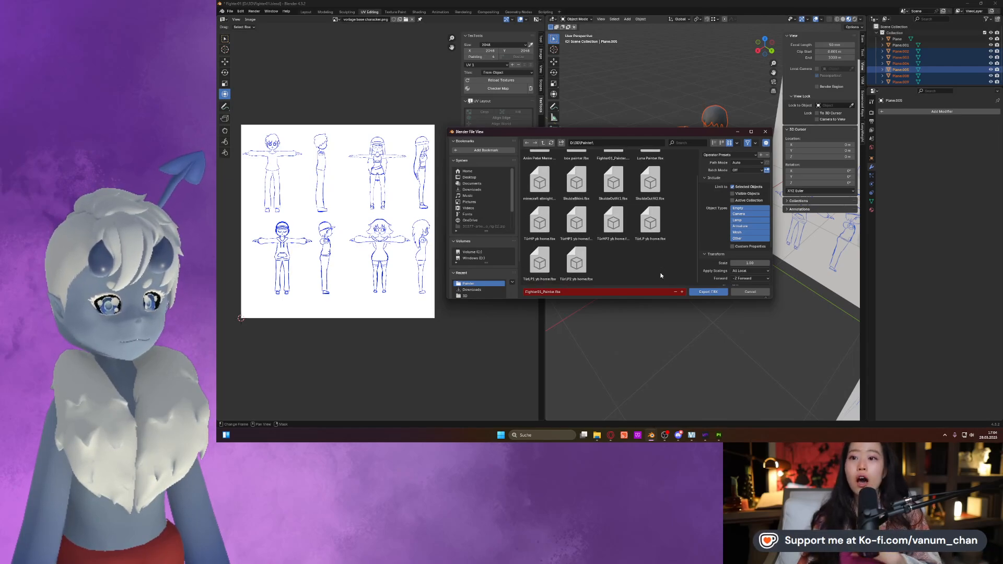
pyautogui.scroll(1, 661, 275)
pyautogui.click(702, 292)
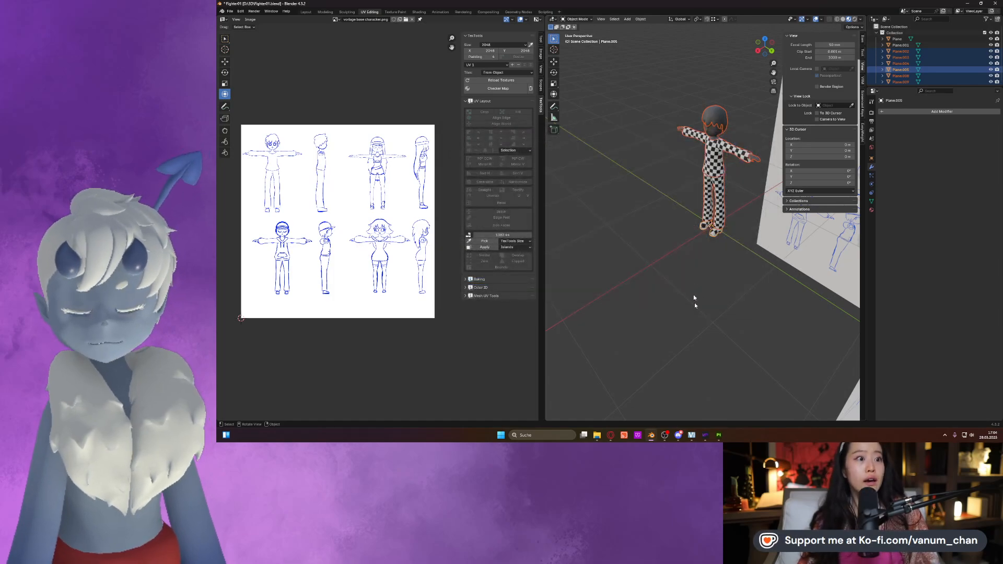
# Switch to Substance 3D Painter and reload the project's updated mesh, checking the character in the 3D view.
pyautogui.click(718, 434)
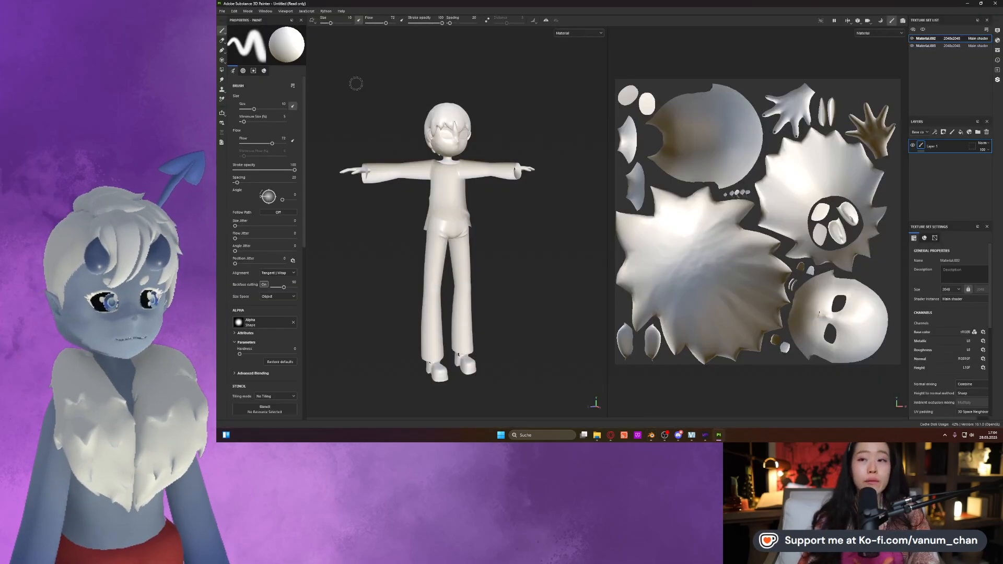
pyautogui.click(248, 11)
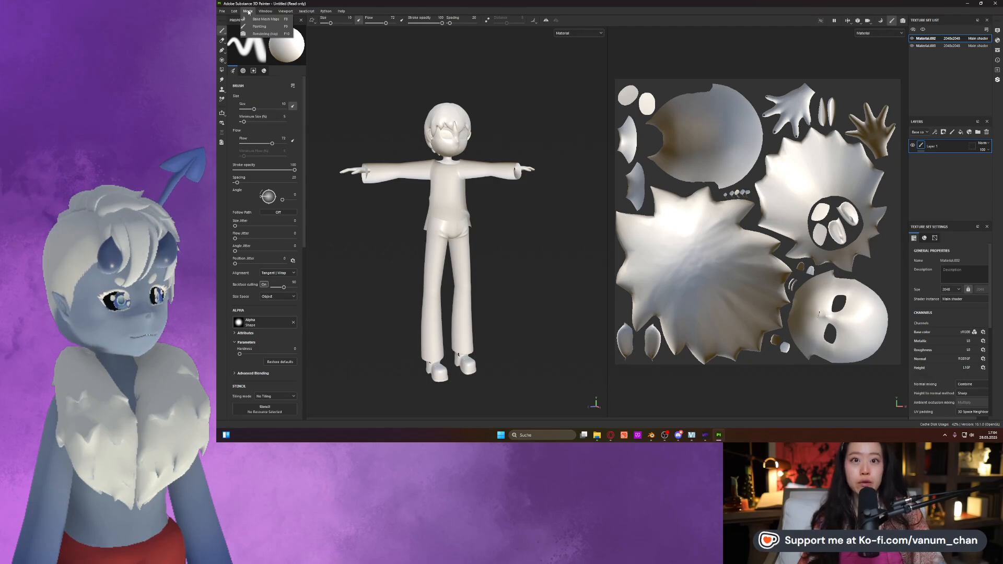
pyautogui.moveTo(266, 13)
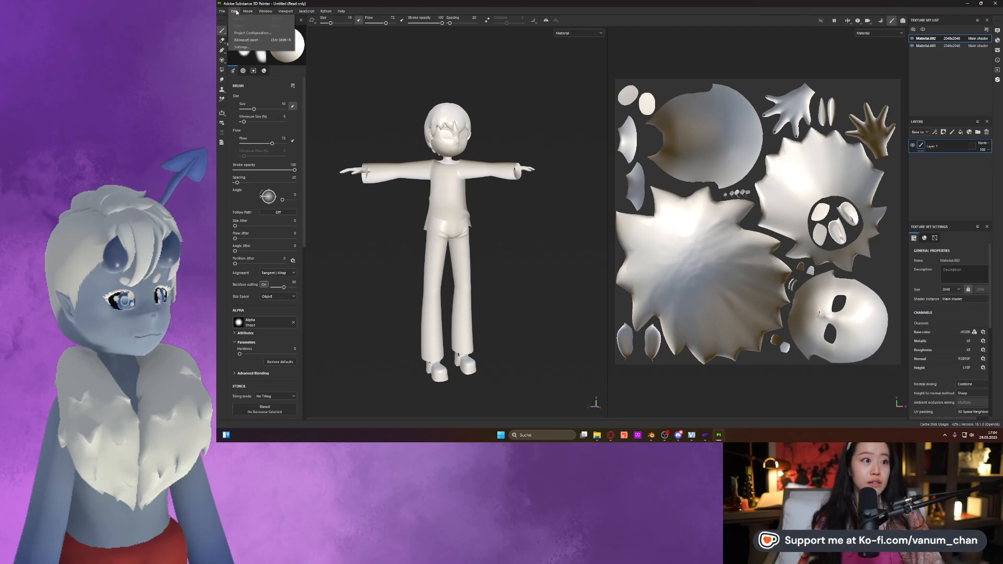
pyautogui.click(248, 40)
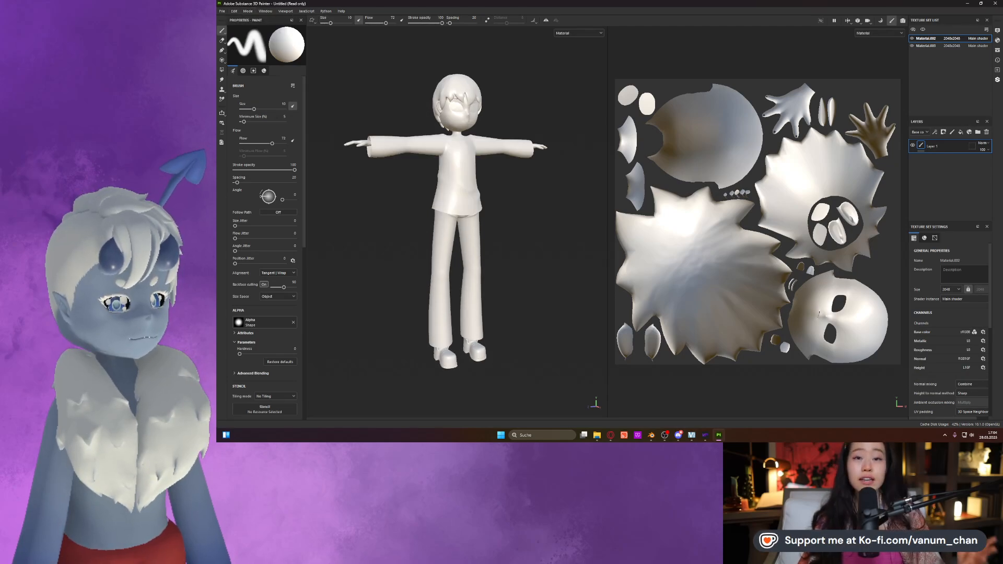
pyautogui.scroll(-2, 535, 168)
pyautogui.scroll(-1, 528, 197)
pyautogui.scroll(3, 528, 197)
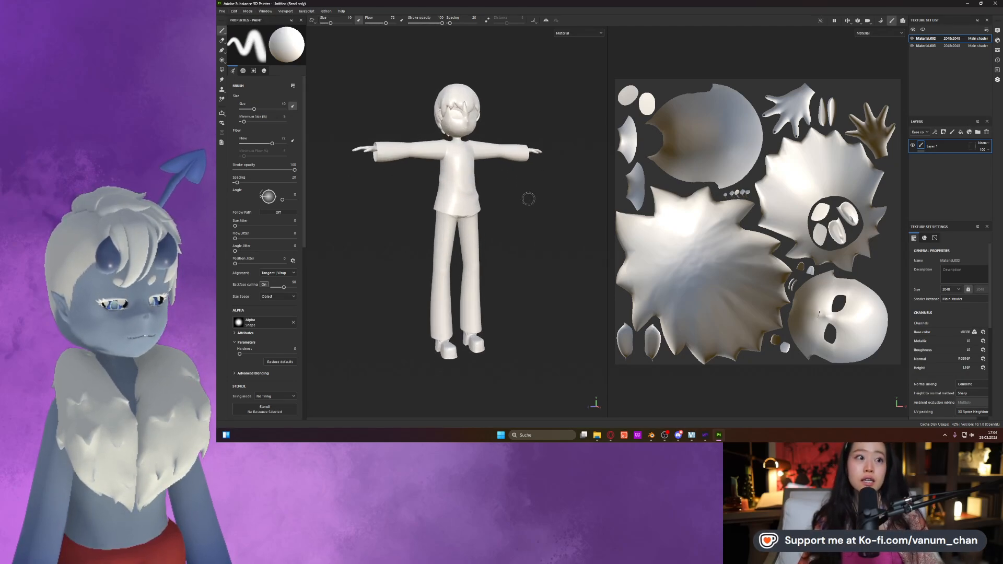
# In the head-and-hands texture set, delete the default paint layer and add a folder named Face.
pyautogui.click(920, 46)
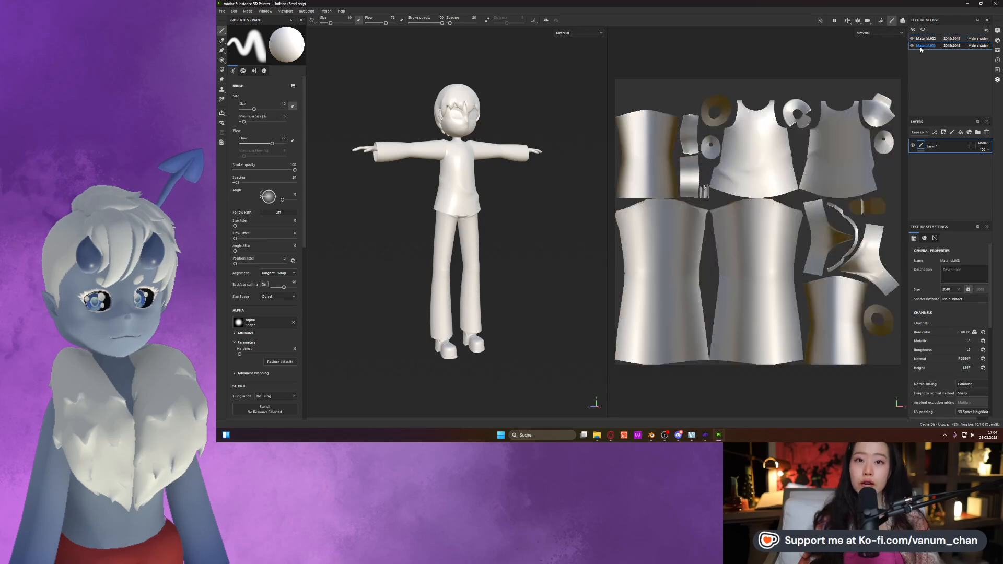
pyautogui.click(921, 39)
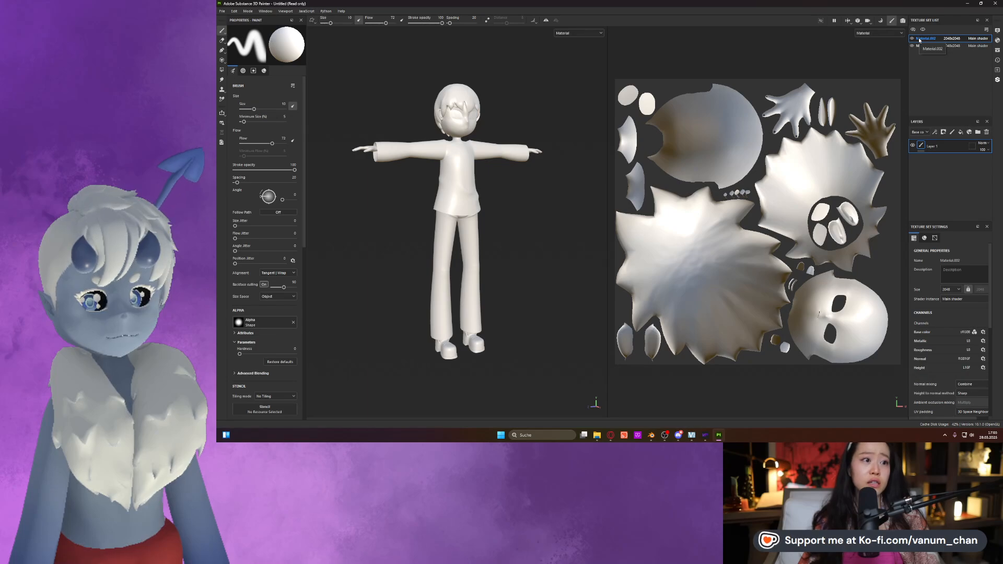
pyautogui.click(986, 134)
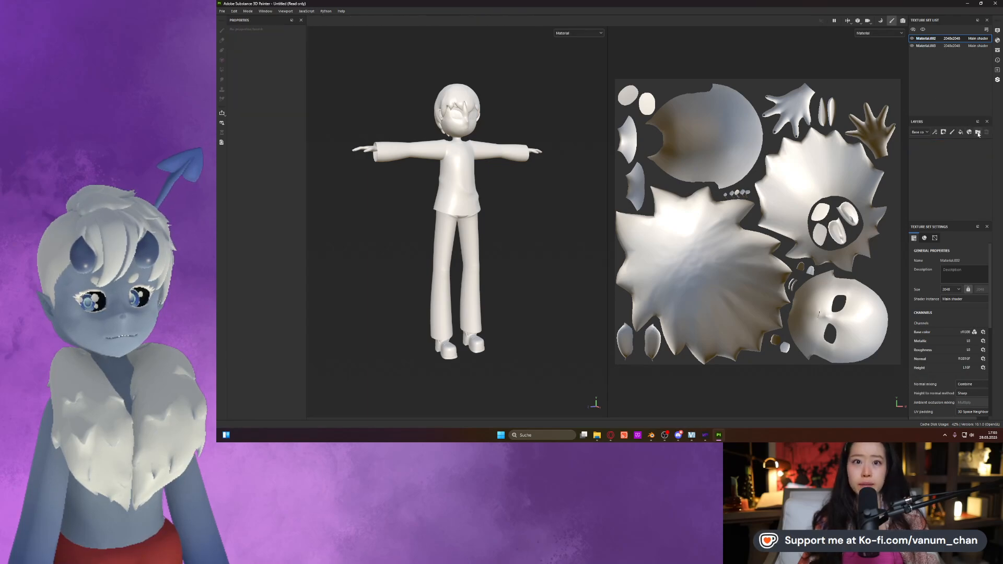
pyautogui.click(978, 133)
pyautogui.doubleClick(937, 146)
pyautogui.write('Ski')
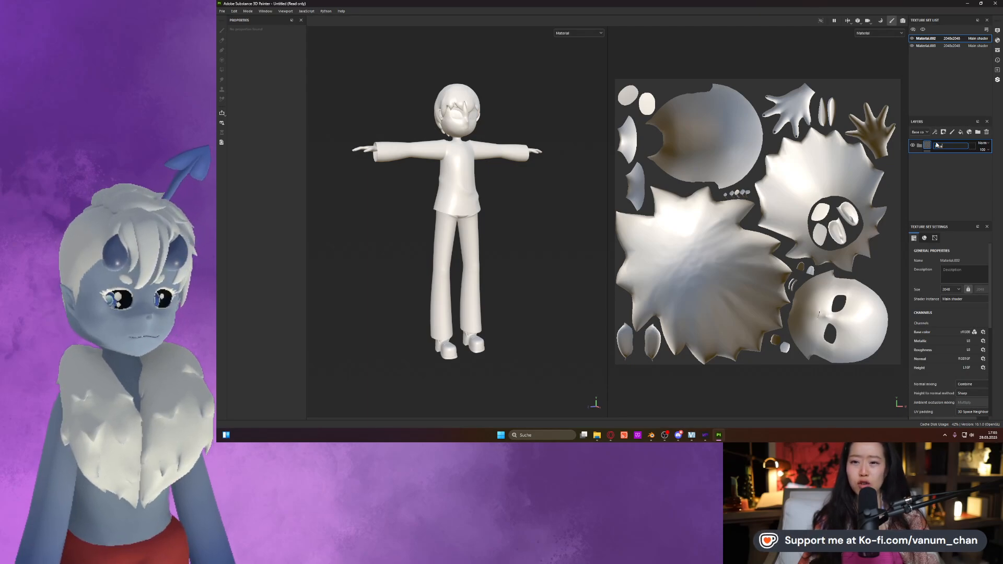
pyautogui.press('Return')
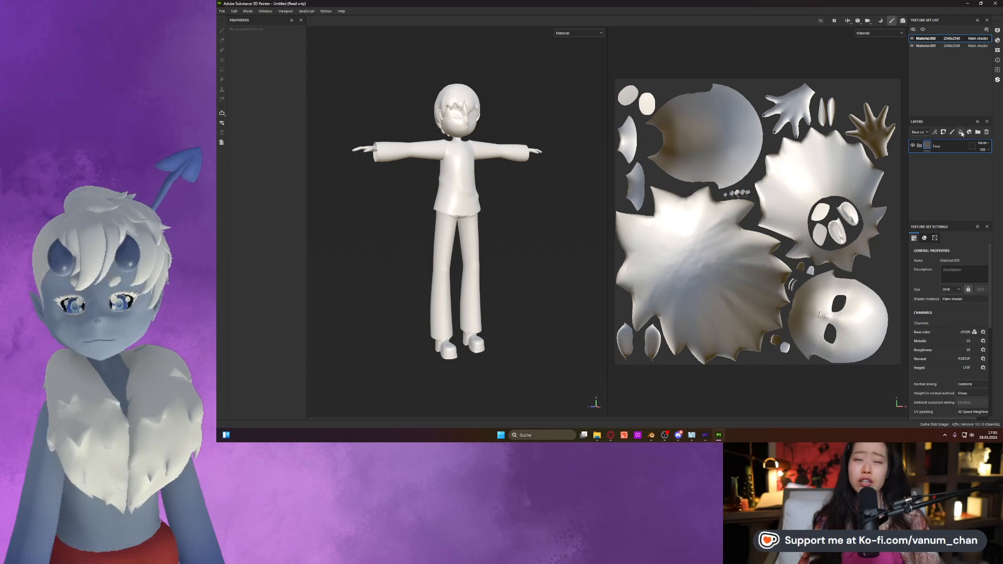
# Add a fill layer to the head-and-hands texture set and raise its roughness to about 0.8.
pyautogui.click(961, 132)
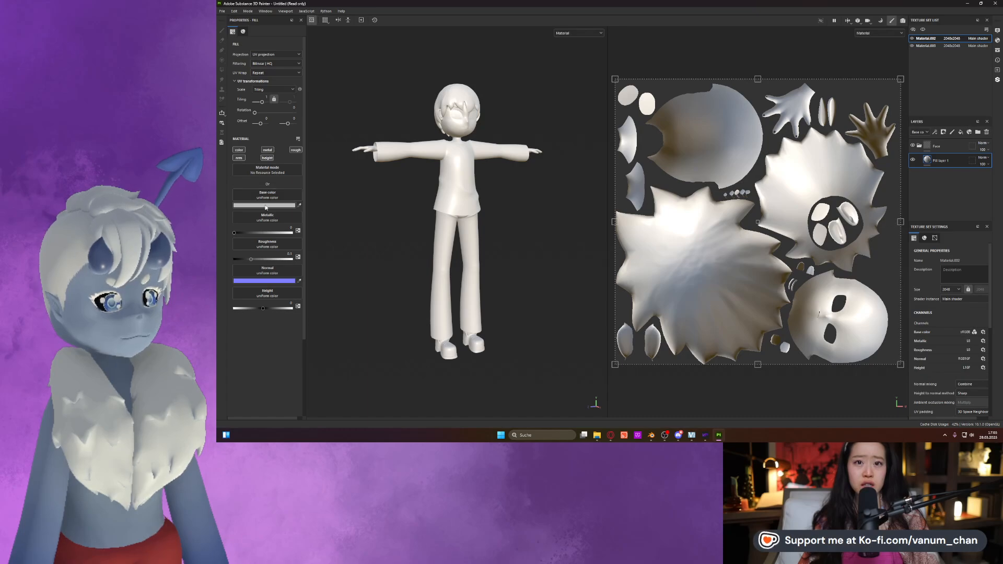
pyautogui.moveTo(285, 260); pyautogui.dragTo(283, 260)
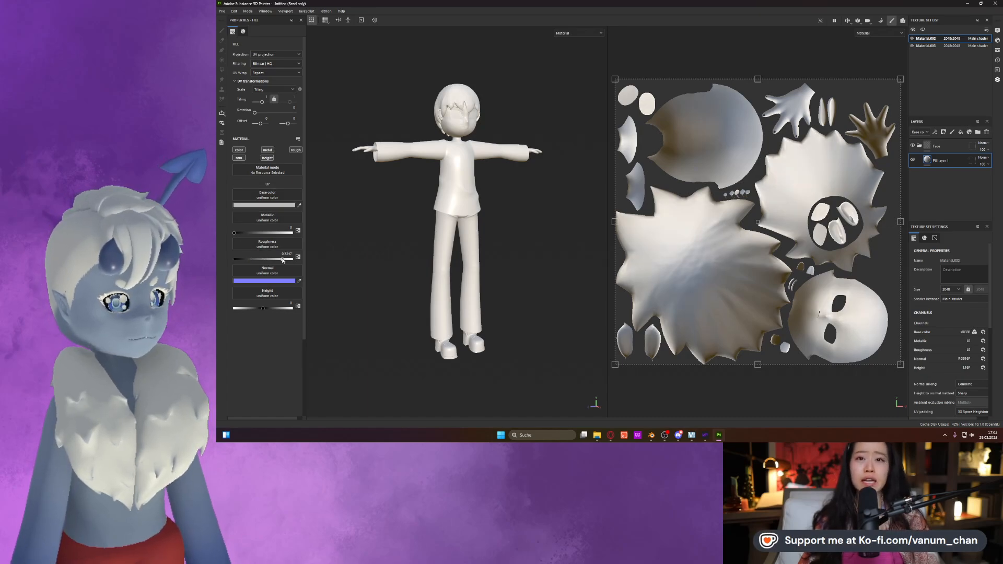
pyautogui.moveTo(291, 259); pyautogui.dragTo(282, 258)
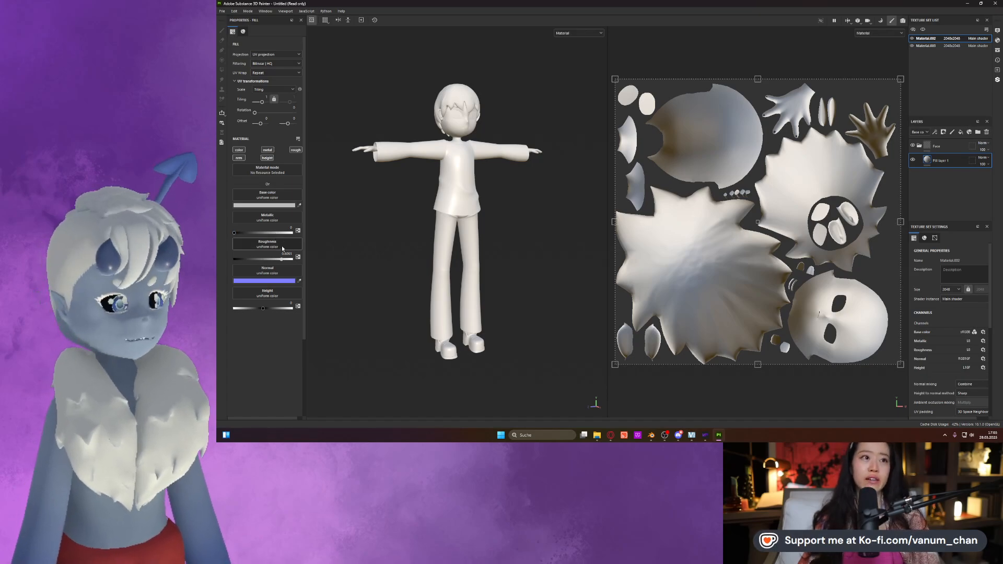
# Set the fill layer's base color to a light peach skin tone, fine-tuning its hue, saturation and brightness.
pyautogui.click(283, 205)
pyautogui.moveTo(303, 236); pyautogui.dragTo(318, 238)
pyautogui.moveTo(363, 297); pyautogui.dragTo(362, 295)
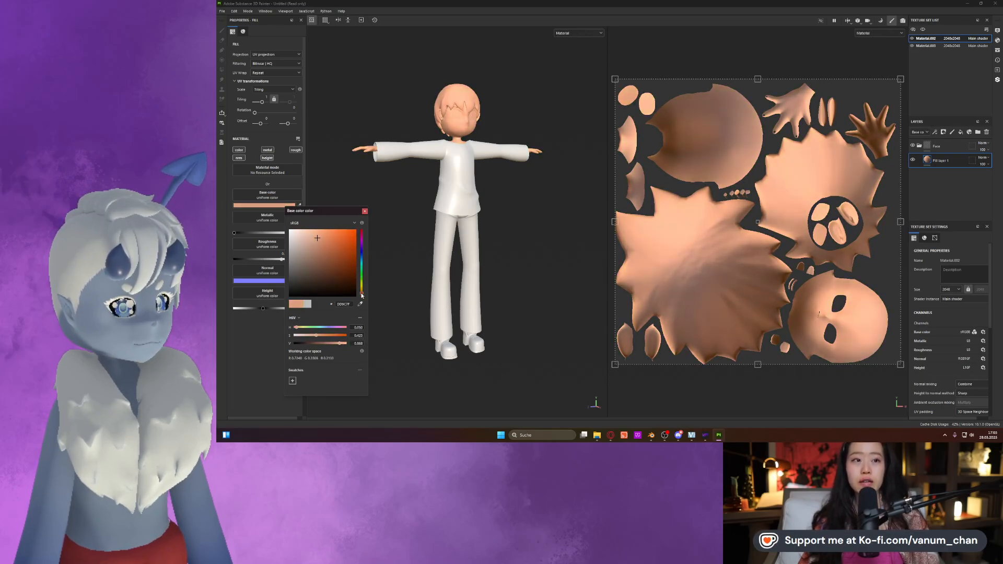
pyautogui.moveTo(315, 234); pyautogui.dragTo(316, 234)
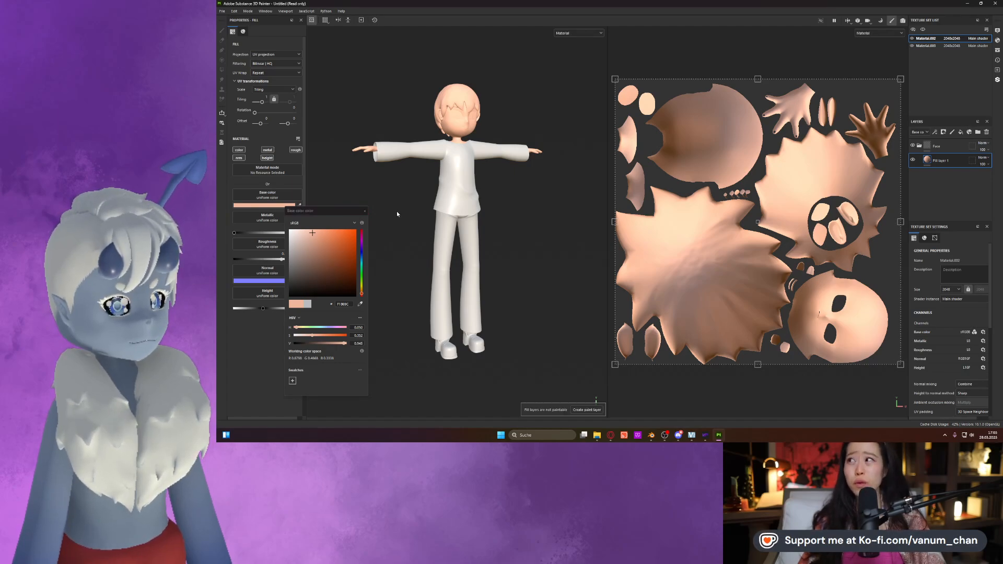
pyautogui.click(310, 233)
pyautogui.click(314, 231)
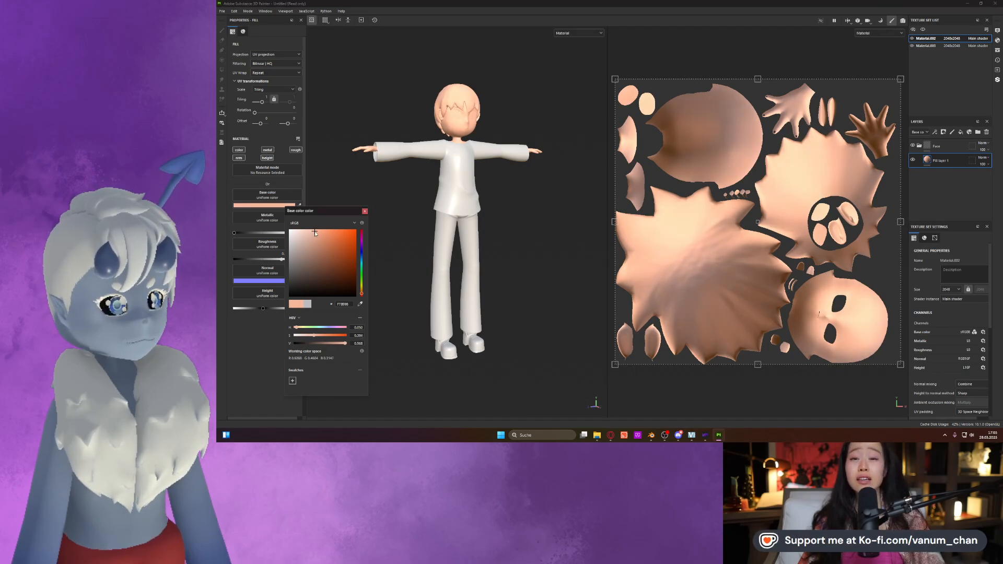
pyautogui.click(313, 232)
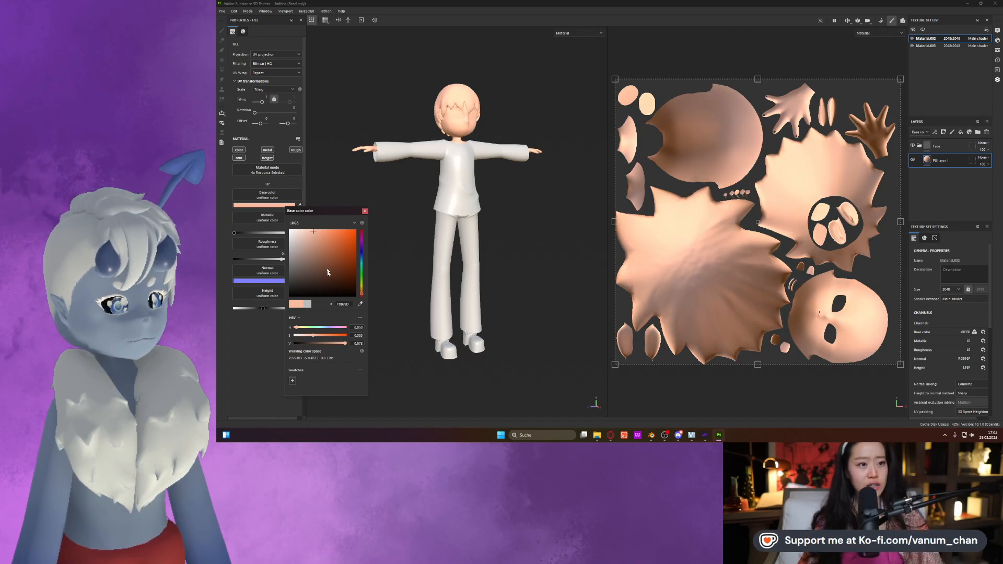
pyautogui.click(362, 296)
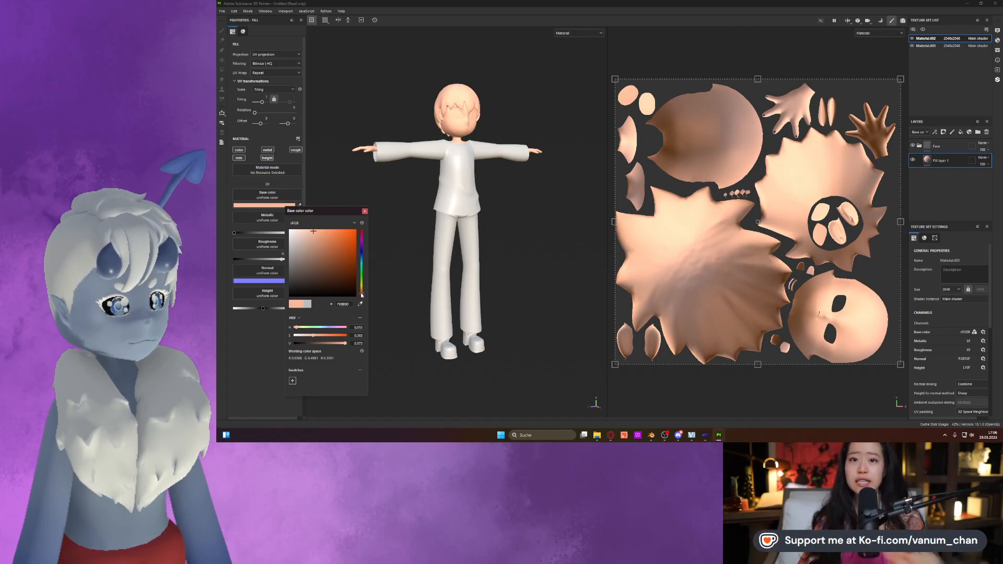
# Nudge the hue of the fill layer's skin base color slightly and close the color picker.
pyautogui.moveTo(361, 296); pyautogui.dragTo(362, 296)
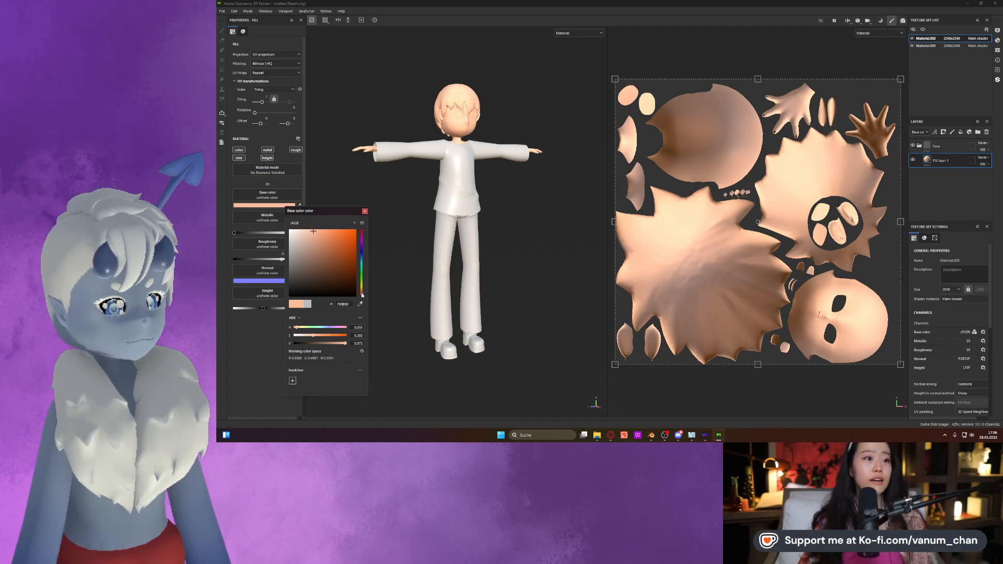
pyautogui.click(384, 244)
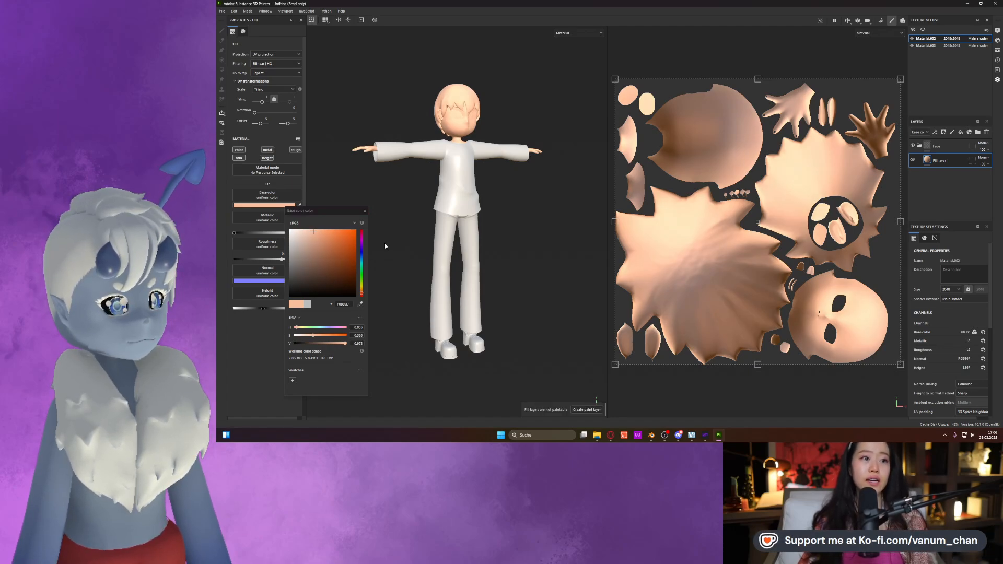
pyautogui.click(365, 212)
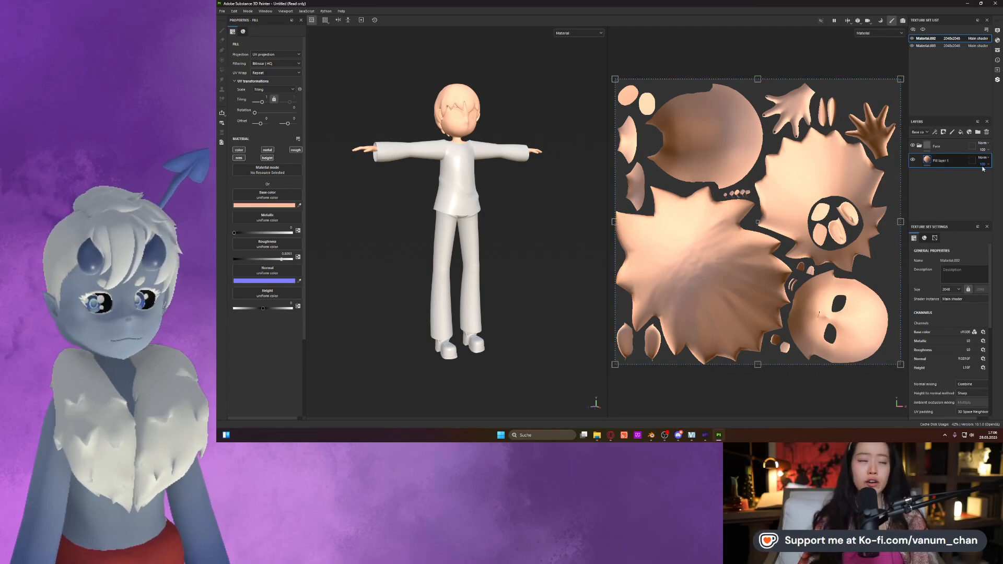
# Add a black mask to the Face folder.
pyautogui.click(943, 150)
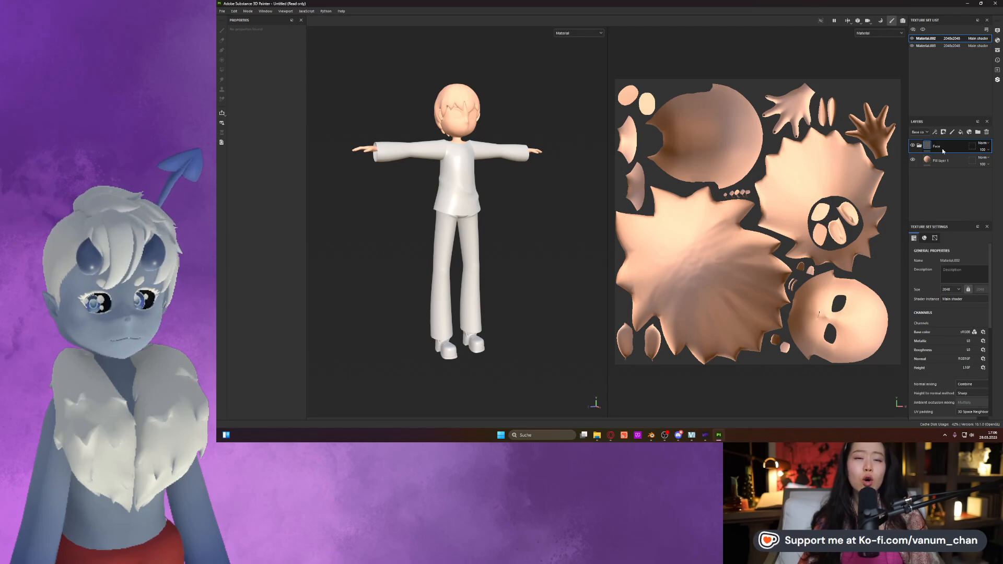
pyautogui.rightClick(943, 151)
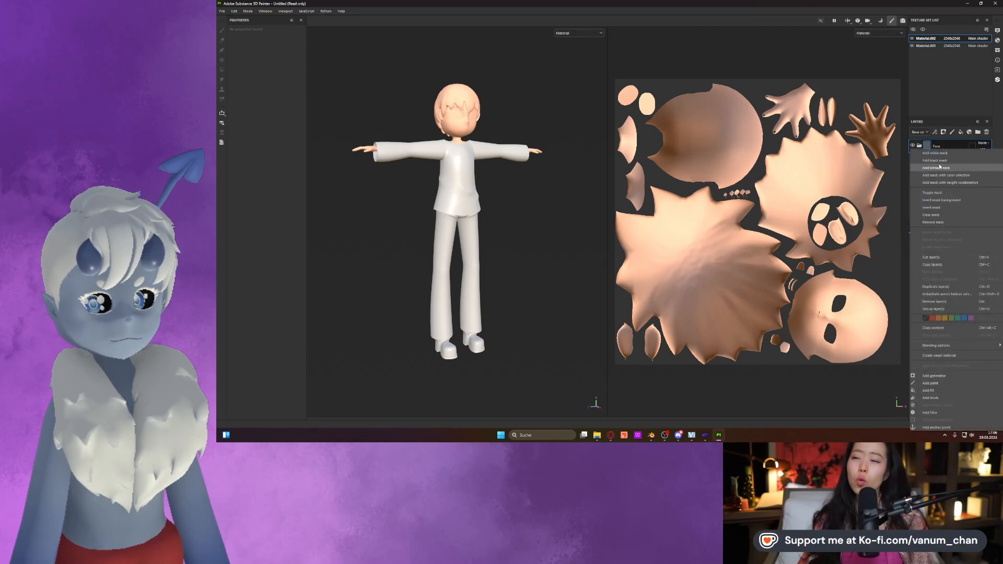
pyautogui.click(940, 161)
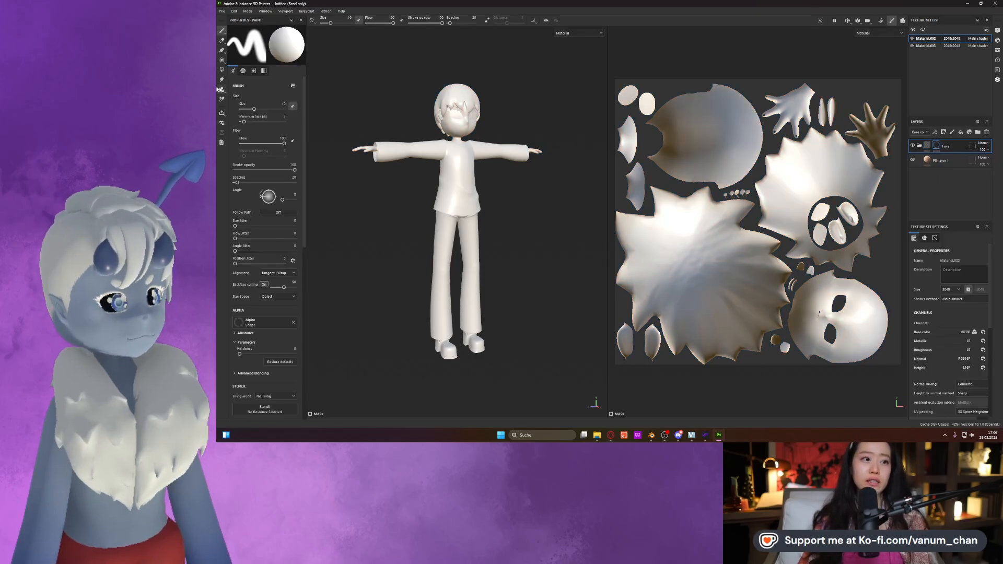
# Reveal the face UV island in the Face mask with a polygon fill, then the whole head mesh with a mesh fill.
pyautogui.click(221, 71)
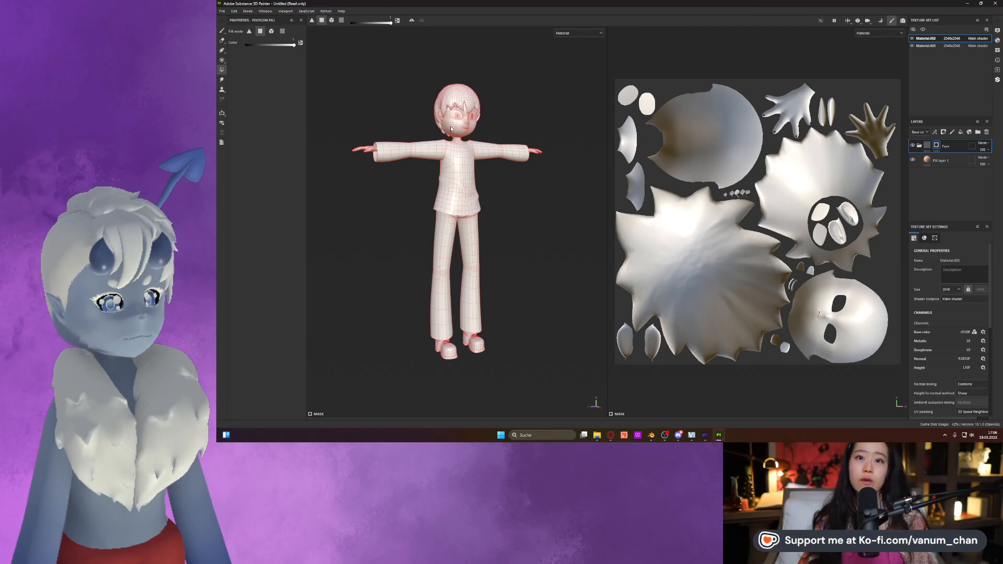
pyautogui.moveTo(886, 372); pyautogui.dragTo(803, 277)
pyautogui.scroll(2, 804, 281)
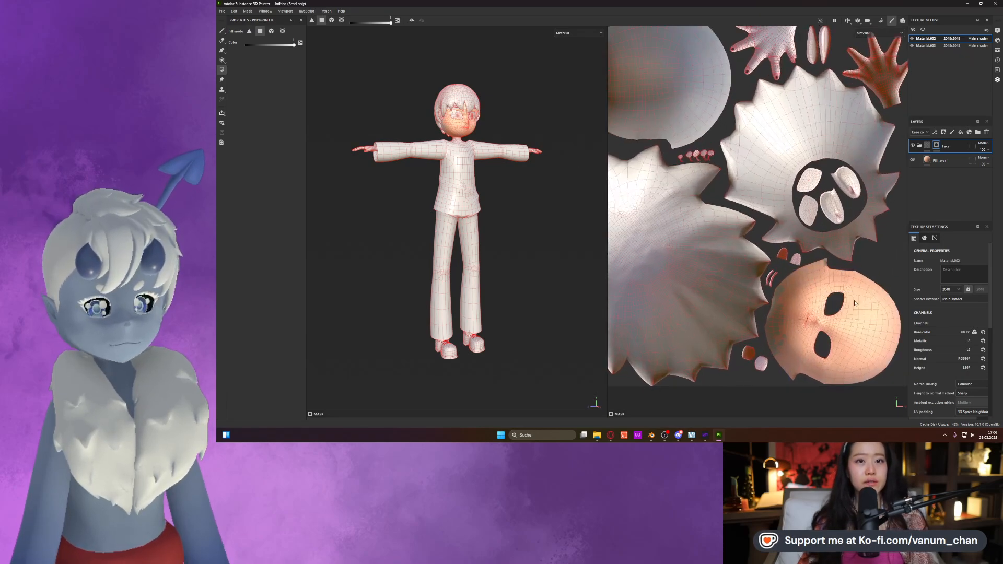
pyautogui.click(331, 20)
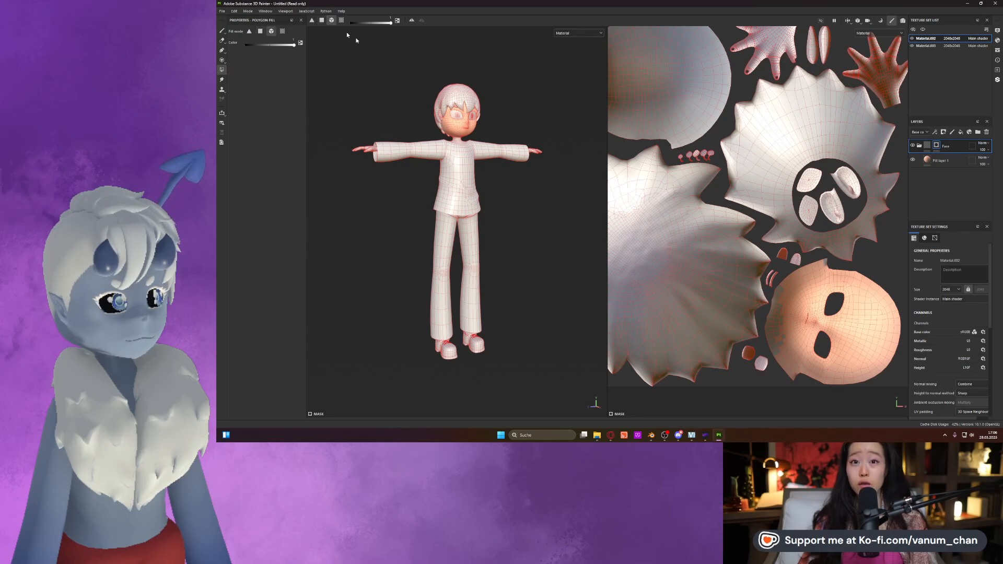
pyautogui.click(814, 315)
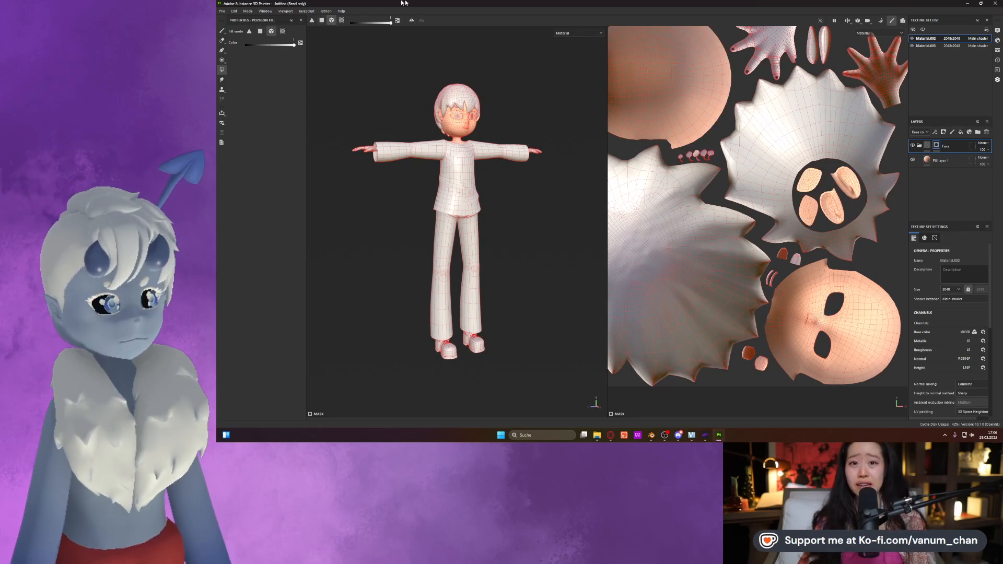
# Hide the head mesh in the Face mask with a black mesh fill, and reveal it again with a white one.
pyautogui.click(322, 20)
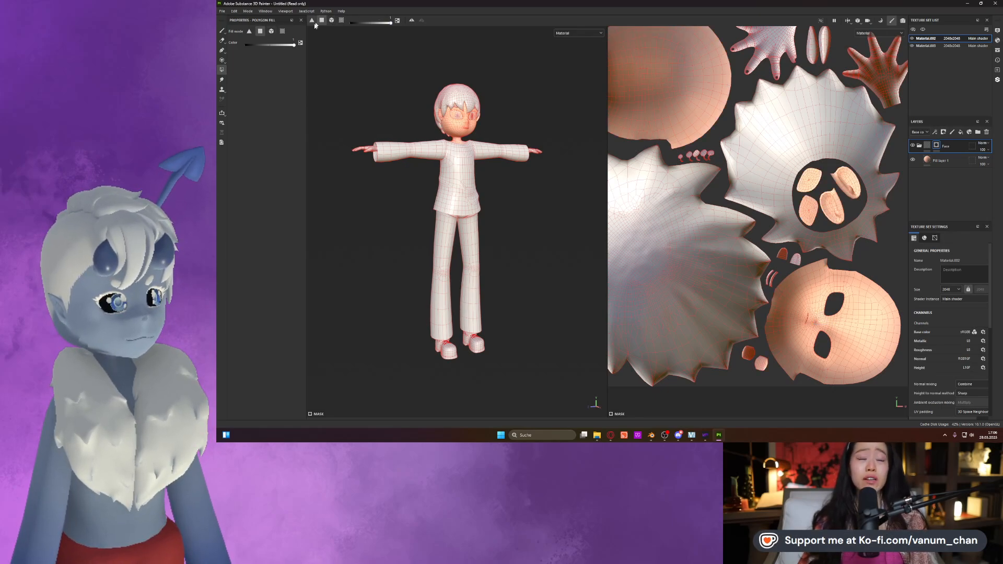
pyautogui.click(358, 24)
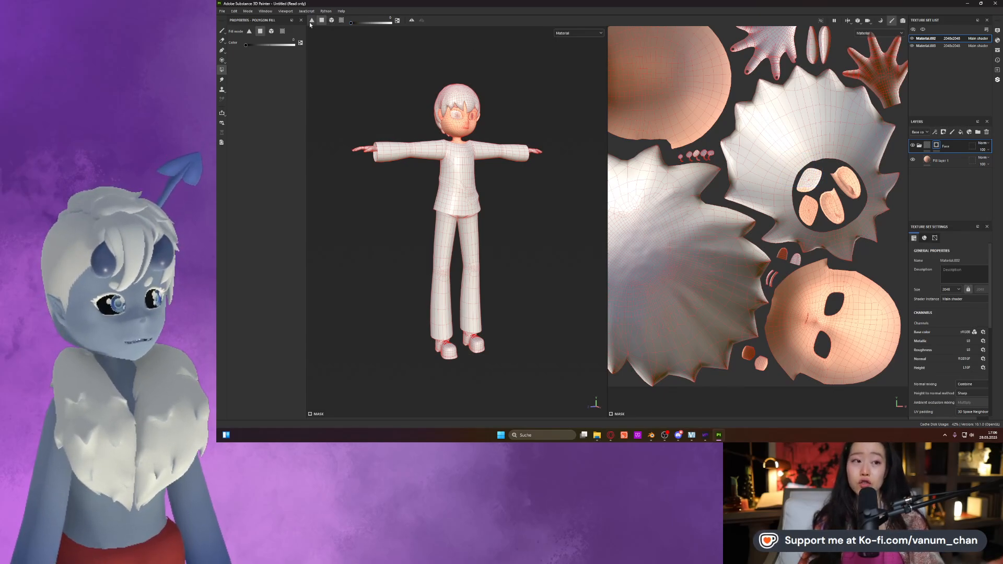
pyautogui.click(332, 19)
pyautogui.click(813, 185)
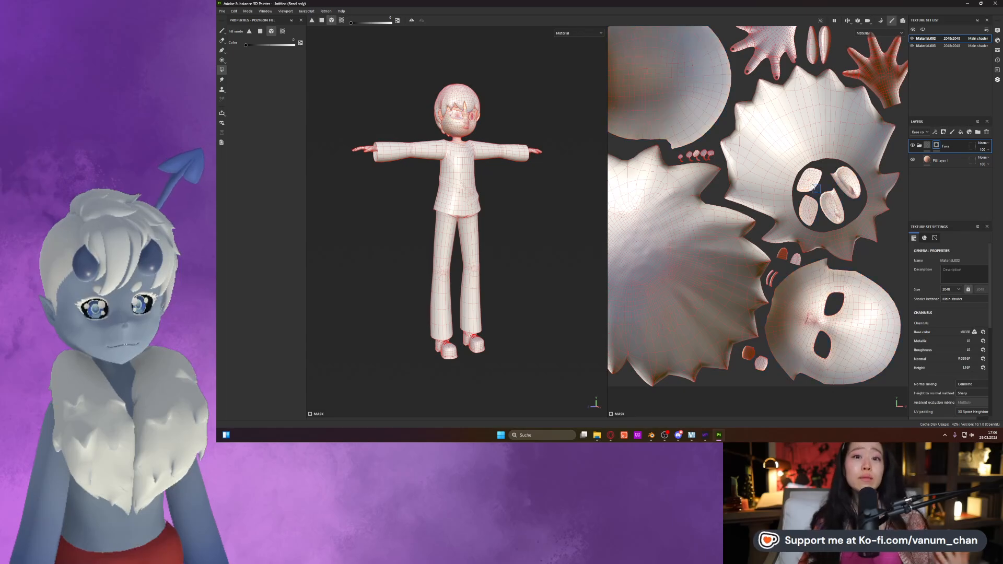
pyautogui.moveTo(369, 23); pyautogui.dragTo(460, 24)
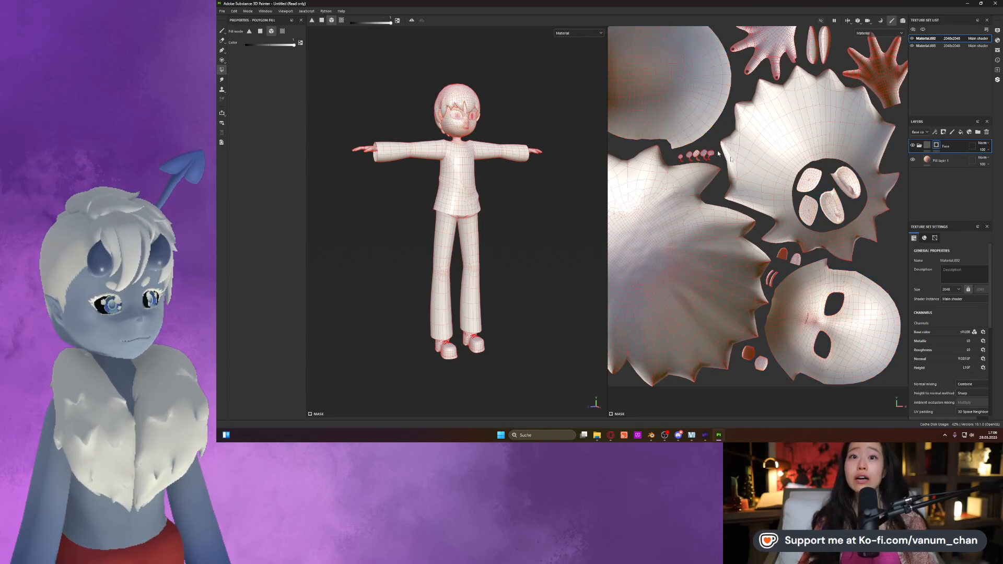
pyautogui.click(826, 194)
# In quad polygon fill mode, switch the fill to black and remove two of the ear UV islands from the Face mask.
pyautogui.press('f')
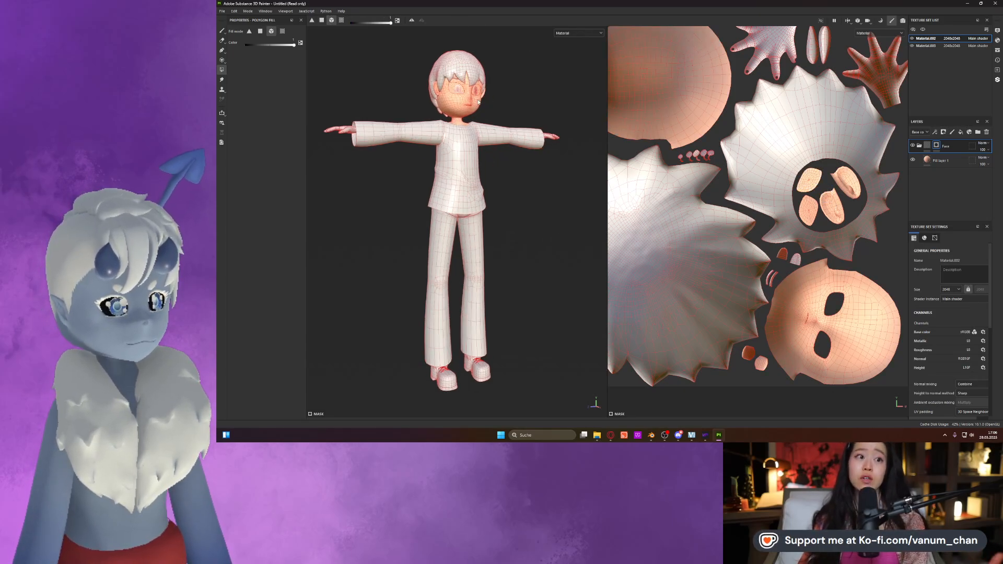
pyautogui.press('f')
pyautogui.scroll(-1, 788, 138)
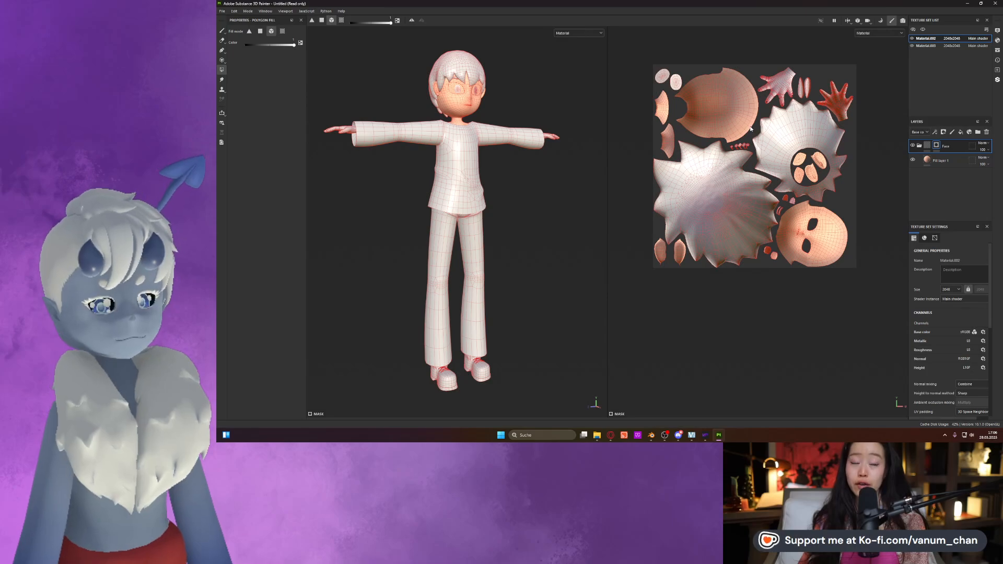
pyautogui.moveTo(671, 65)
pyautogui.mouseDown()
pyautogui.moveTo(663, 80)
pyautogui.moveTo(673, 66)
pyautogui.mouseUp()
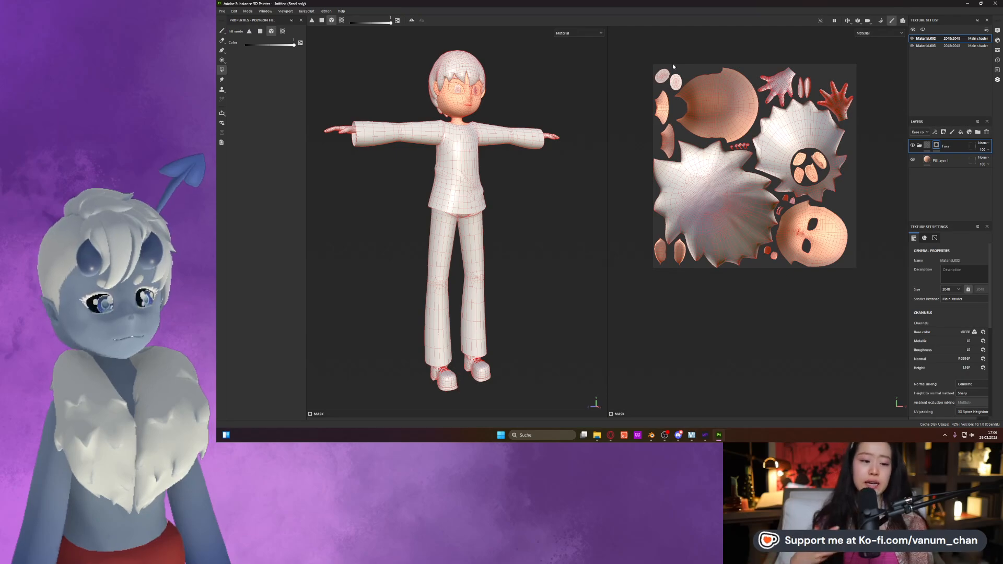
pyautogui.click(321, 20)
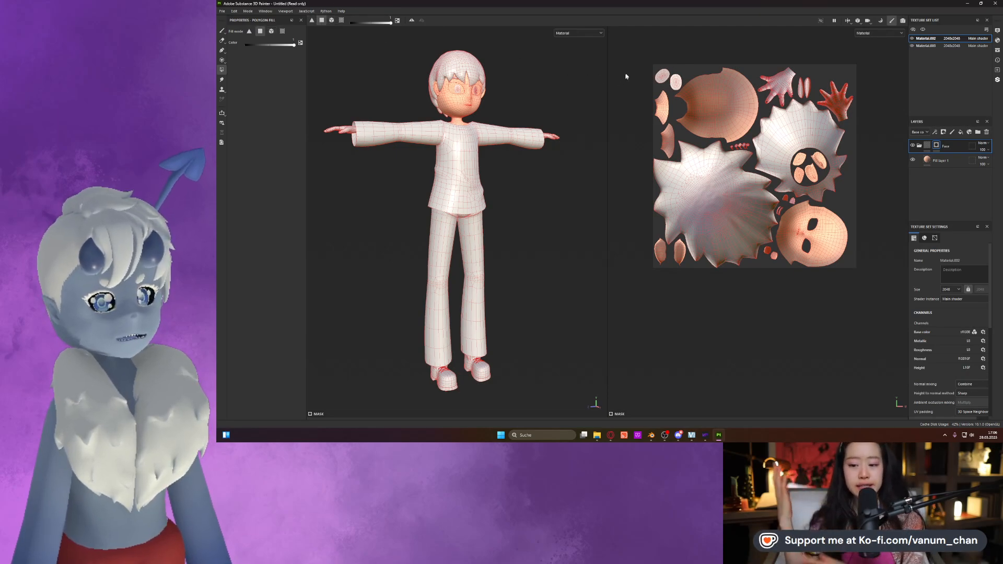
pyautogui.scroll(3, 821, 176)
pyautogui.scroll(1, 471, 230)
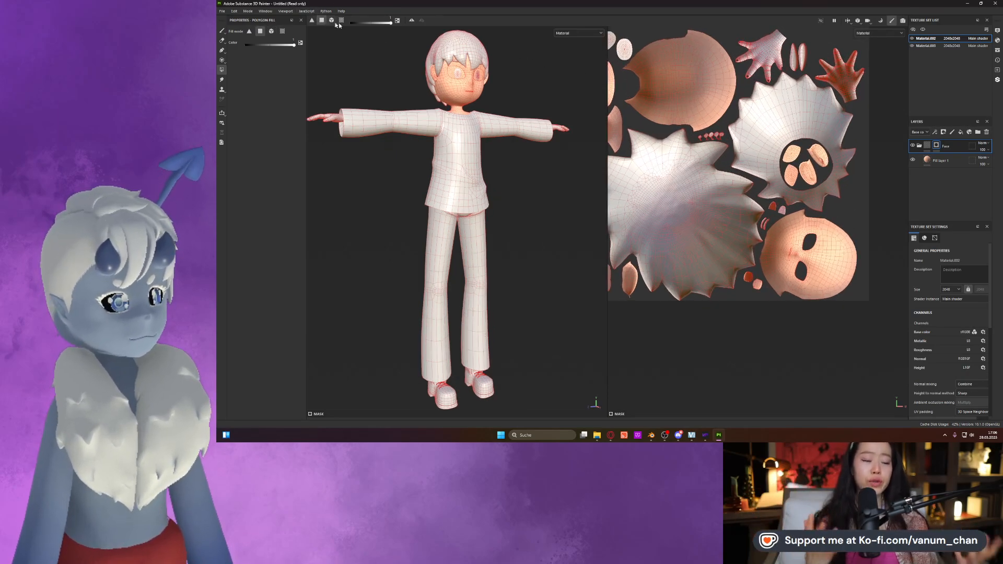
pyautogui.moveTo(774, 127); pyautogui.dragTo(801, 215)
pyautogui.press('x')
pyautogui.scroll(3, 794, 152)
pyautogui.scroll(1, 795, 155)
pyautogui.scroll(-2, 503, 135)
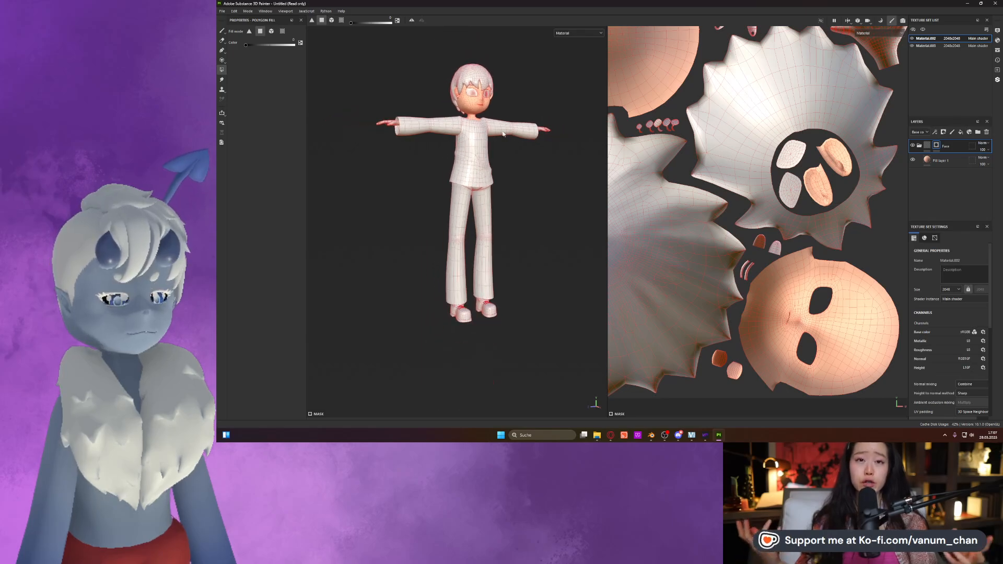
# Collapse the Face folder in the layer stack.
pyautogui.keyDown('alt'); pyautogui.moveTo(488, 171); pyautogui.dragTo(491, 197, button='middle'); pyautogui.keyUp('alt')
pyautogui.scroll(-1, 491, 198)
pyautogui.moveTo(490, 198)
pyautogui.keyDown('alt'); pyautogui.mouseDown()
pyautogui.moveTo(423, 205)
pyautogui.moveTo(439, 215)
pyautogui.moveTo(478, 209)
pyautogui.mouseUp(); pyautogui.keyUp('alt')
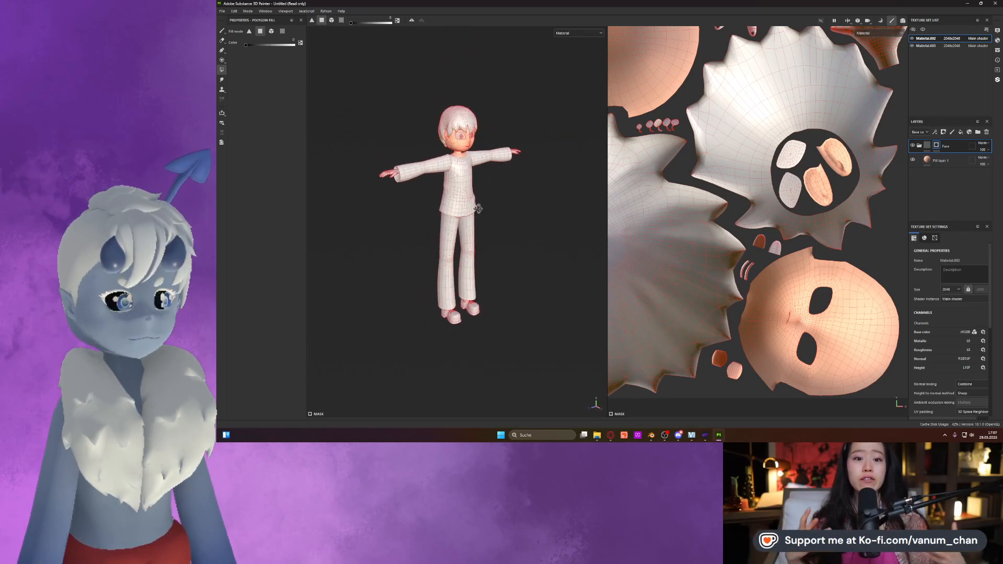
pyautogui.click(921, 147)
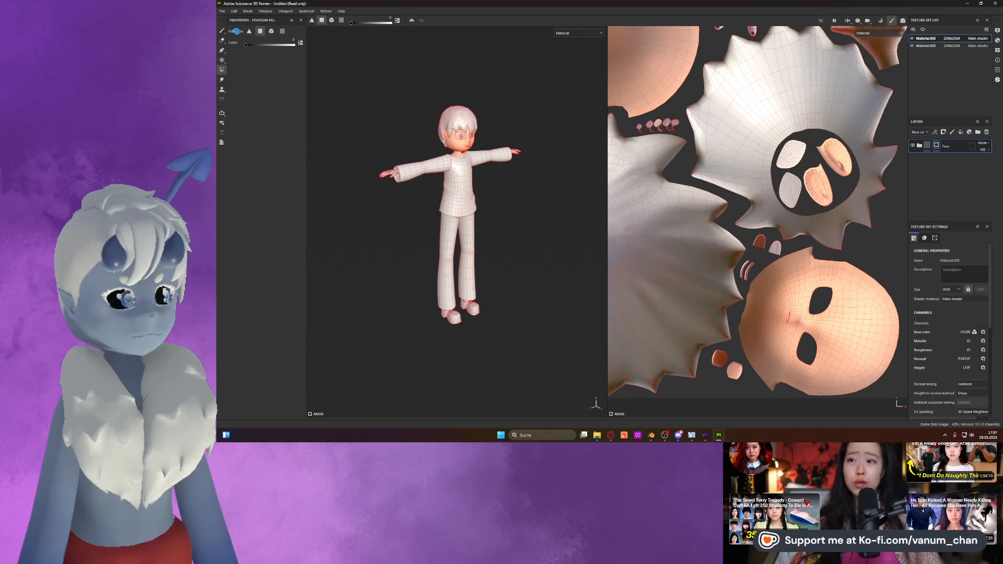
# Try to save the project in the Painter folder as Fighter01_Painter.fbx, and decline replacing the existing file.
pyautogui.hotkey('ctrl', 's')
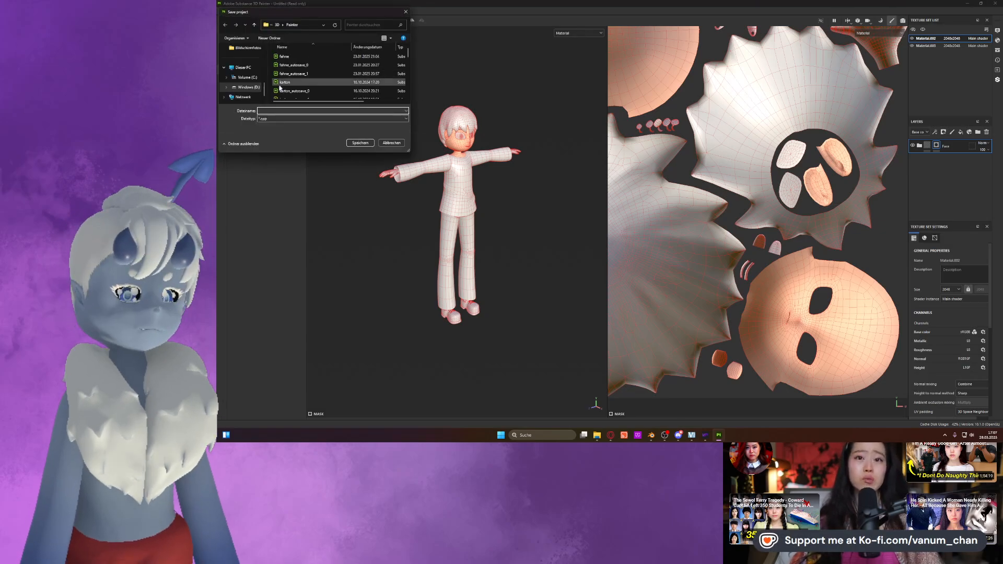
pyautogui.write('Fi')
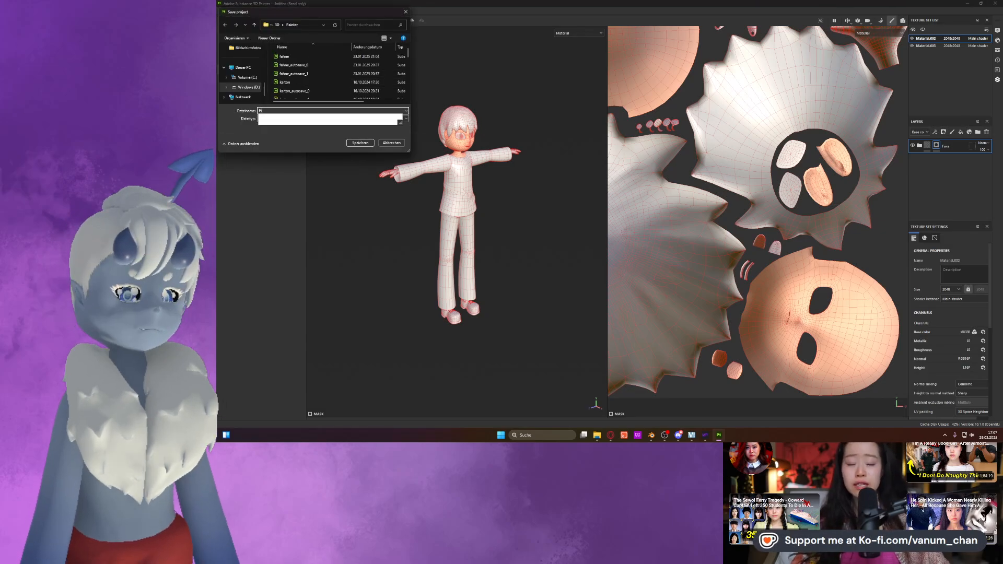
pyautogui.write('ghter01')
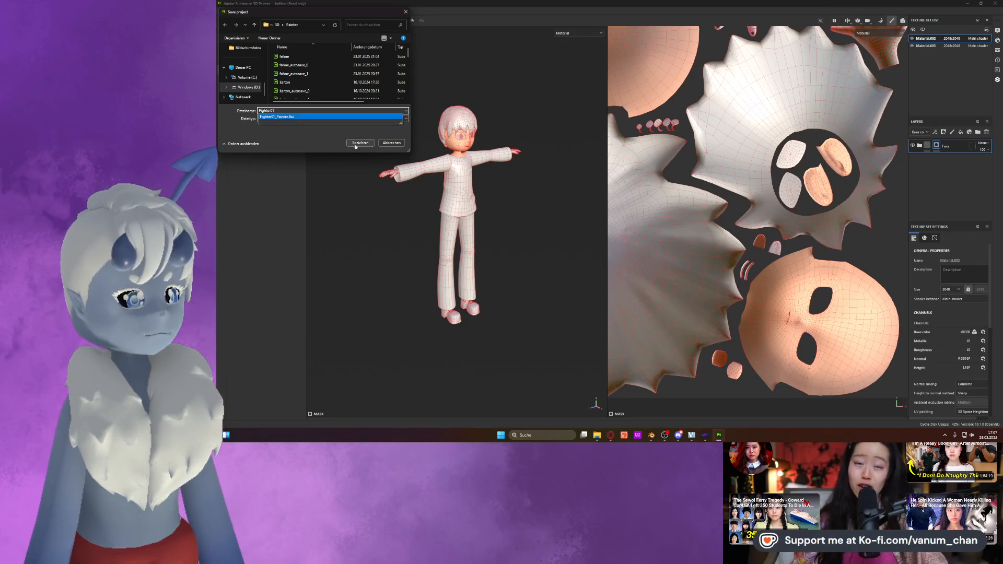
pyautogui.click(345, 118)
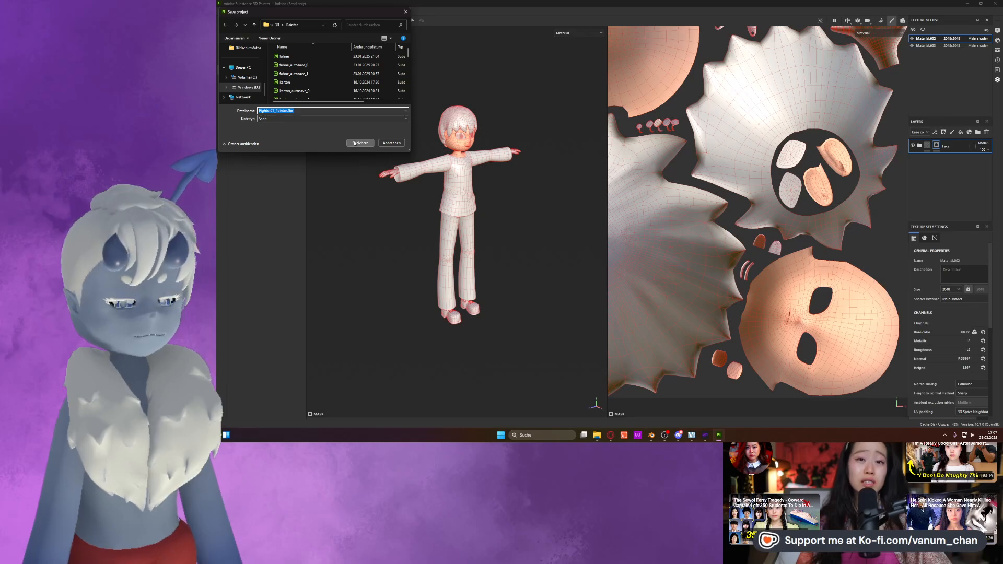
pyautogui.click(354, 143)
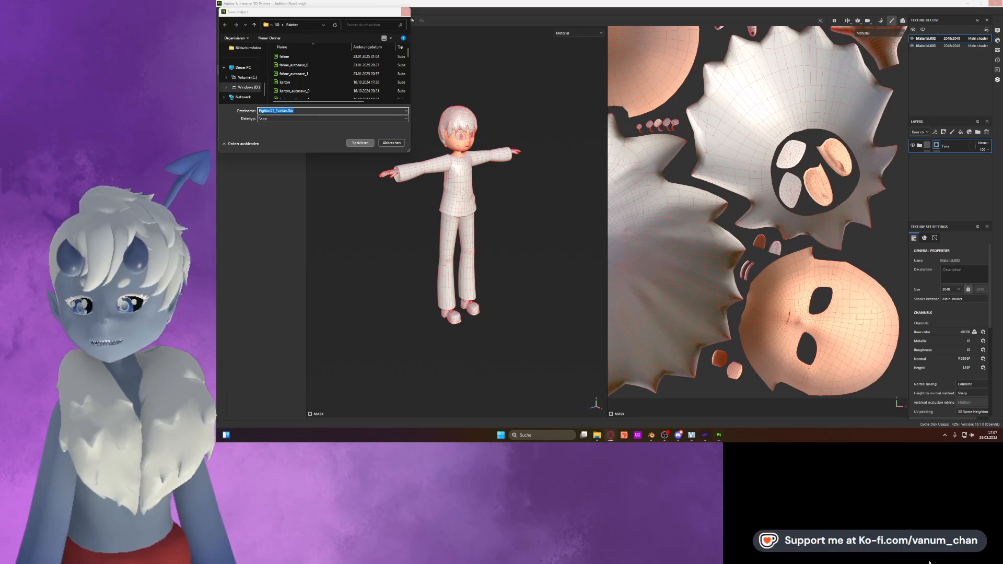
pyautogui.moveTo(660, 437)
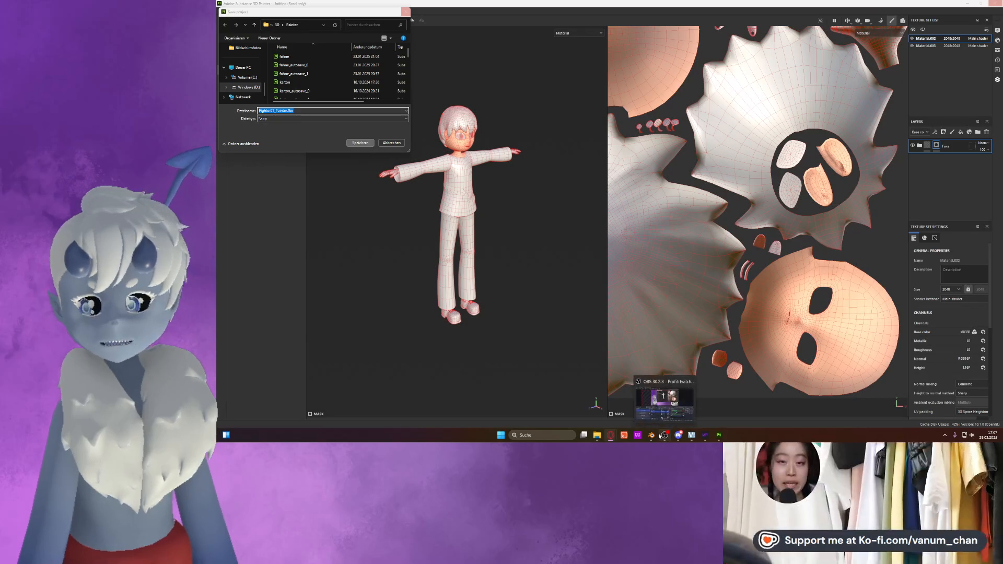
pyautogui.press('Return')
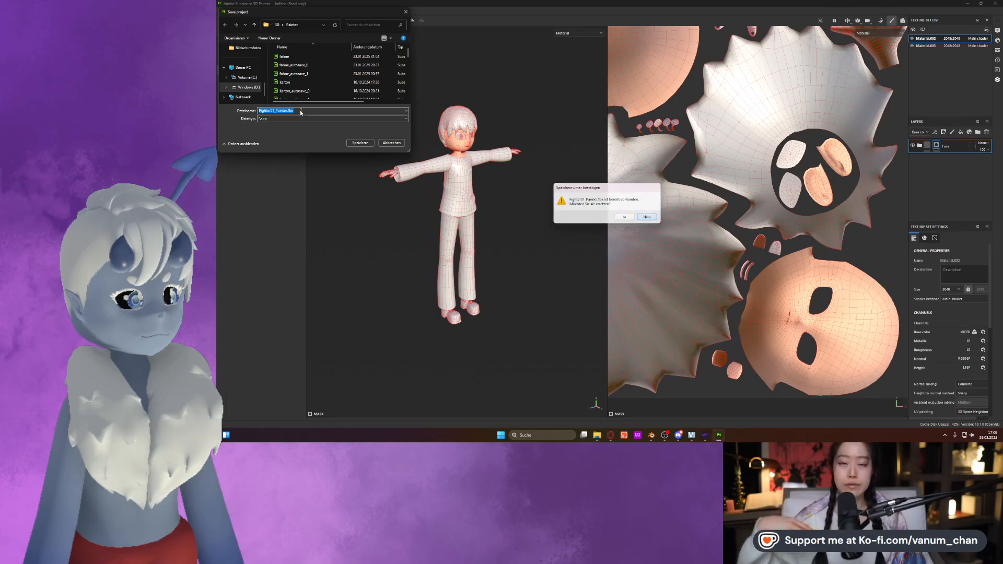
pyautogui.press('Escape')
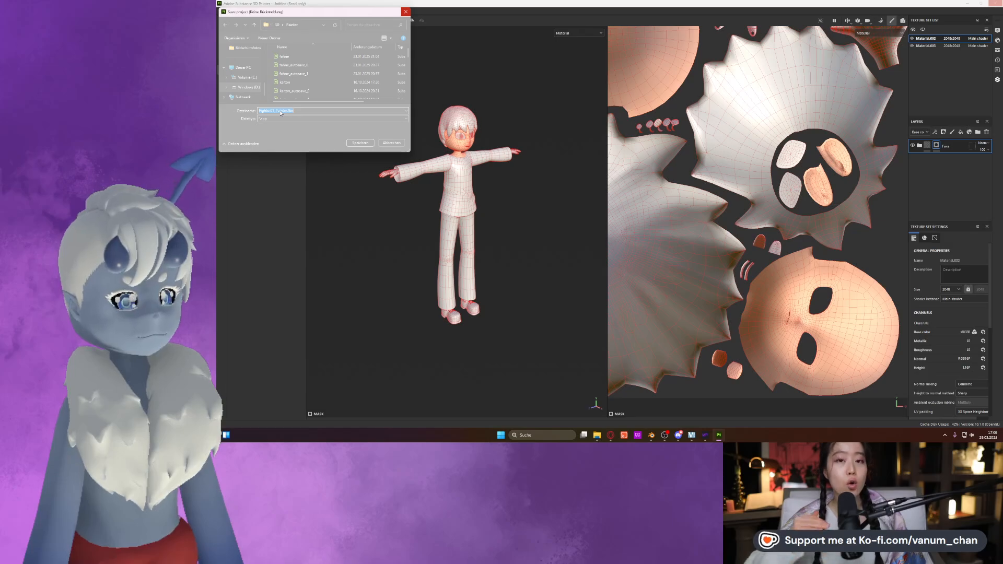
pyautogui.moveTo(300, 14); pyautogui.dragTo(317, 24)
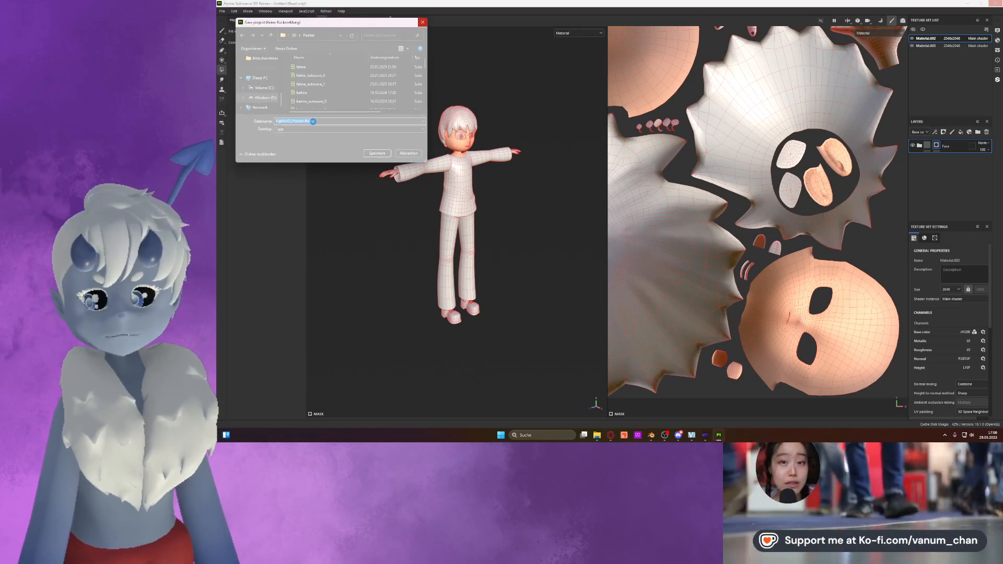
pyautogui.press('Return')
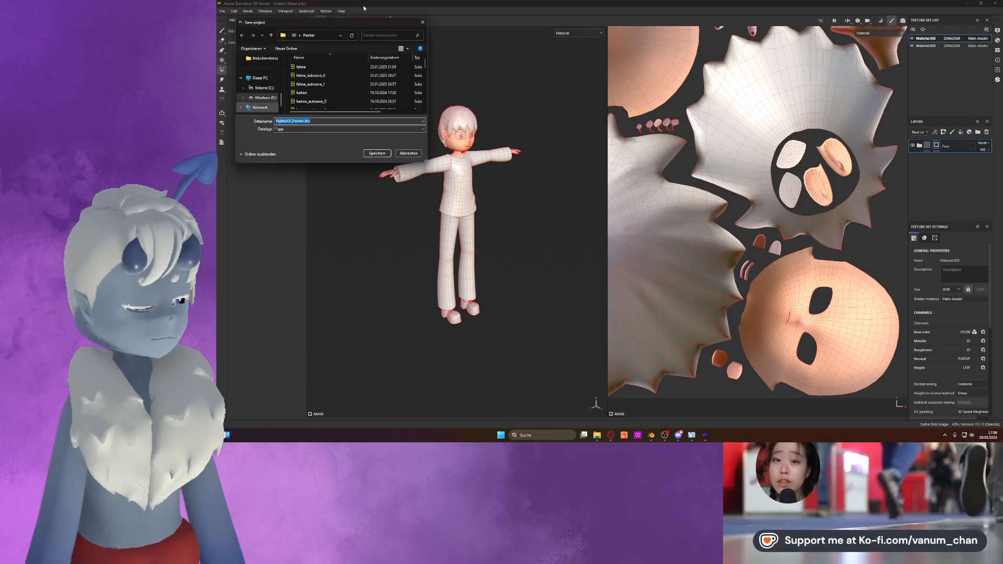
pyautogui.click(291, 122)
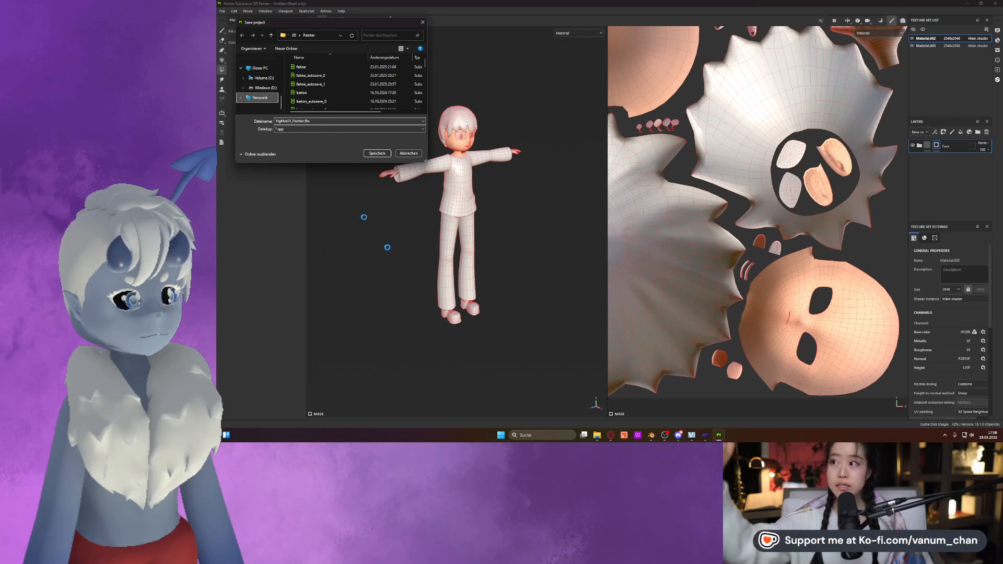
pyautogui.moveTo(651, 434)
pyautogui.moveTo(648, 413)
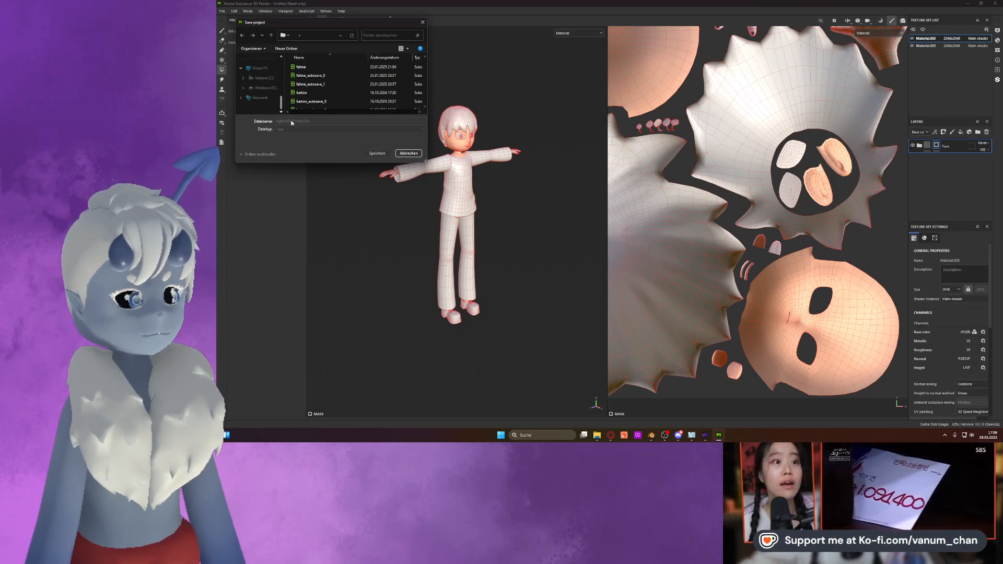
pyautogui.click(719, 434)
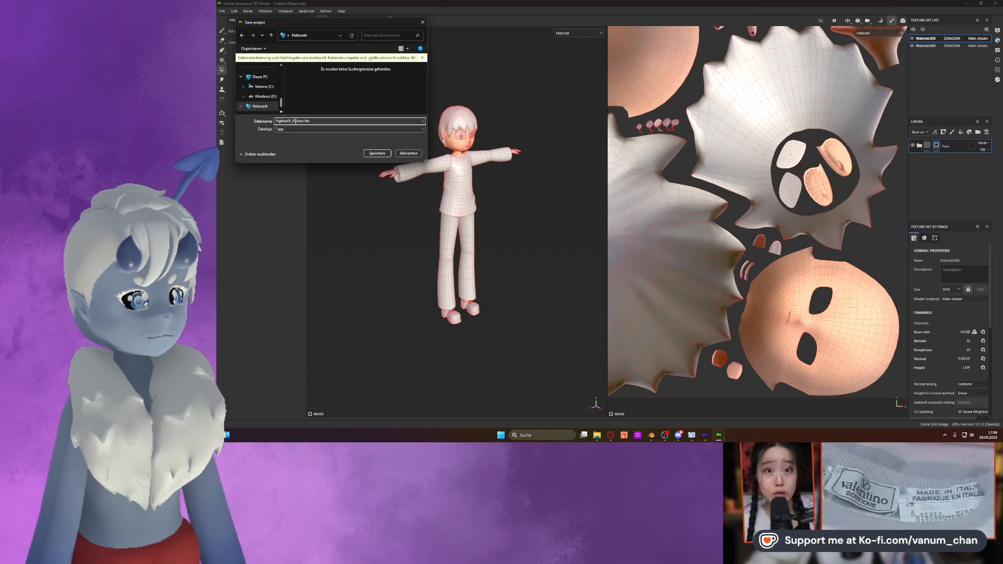
# Shorten the project's file name in the save dialog to Fighter01, removing the _Painter.fbx ending.
pyautogui.moveTo(295, 121); pyautogui.dragTo(321, 121)
pyautogui.hotkey('shift', 'Left')
pyautogui.hotkey('shift', 'Left')
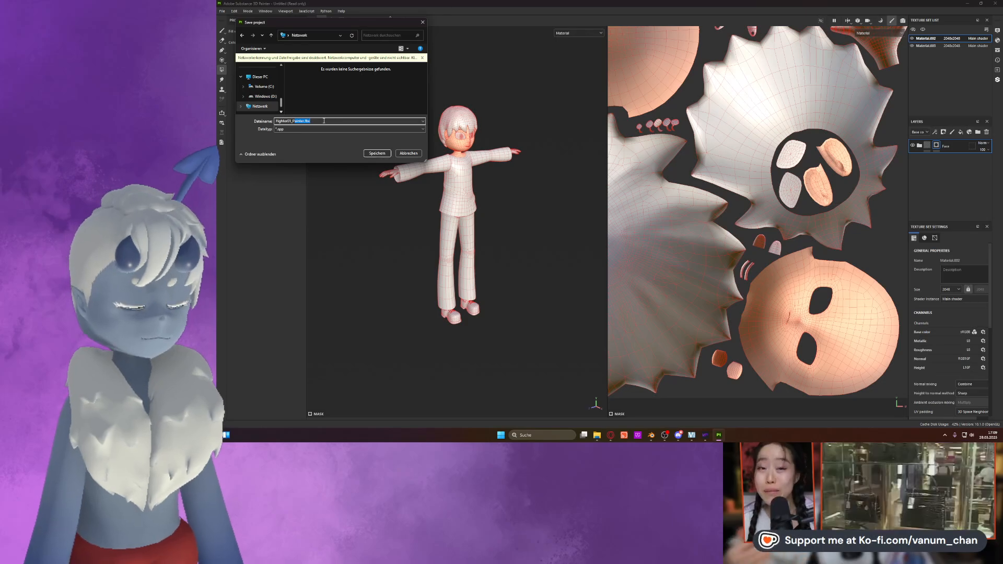
pyautogui.press('BackSpace')
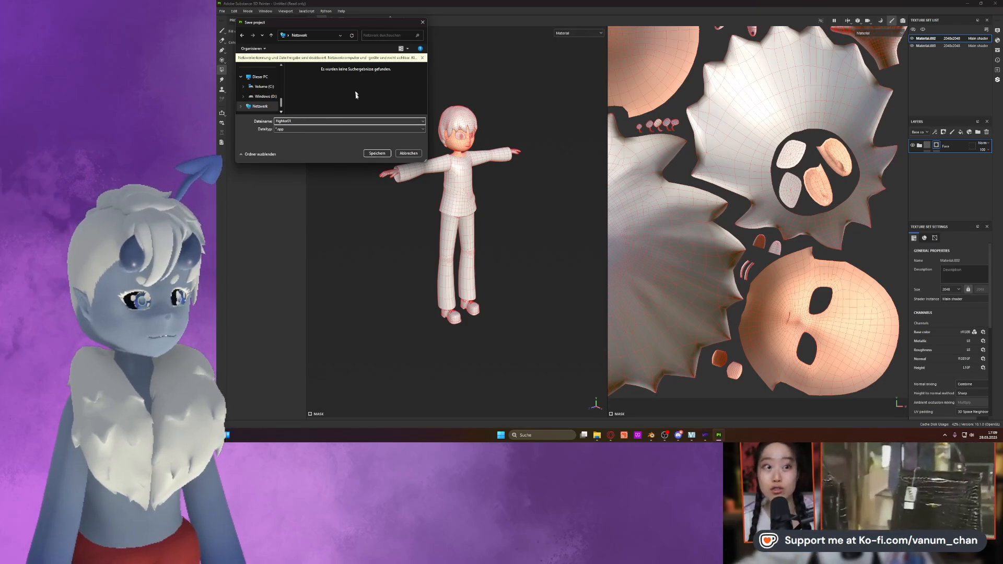
# Try to save the Fighter01 project in the Network location.
pyautogui.click(374, 154)
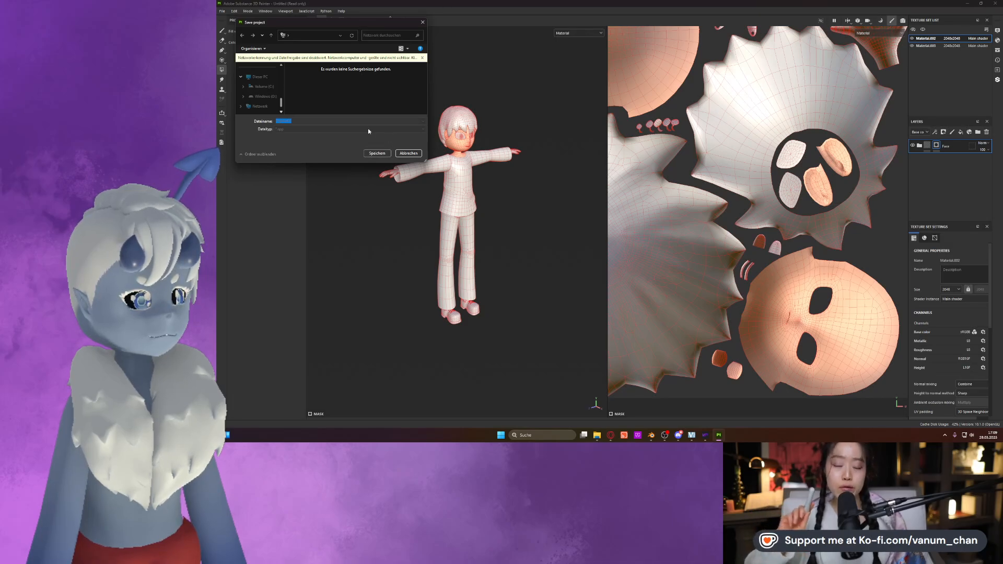
pyautogui.moveTo(428, 95); pyautogui.dragTo(506, 93)
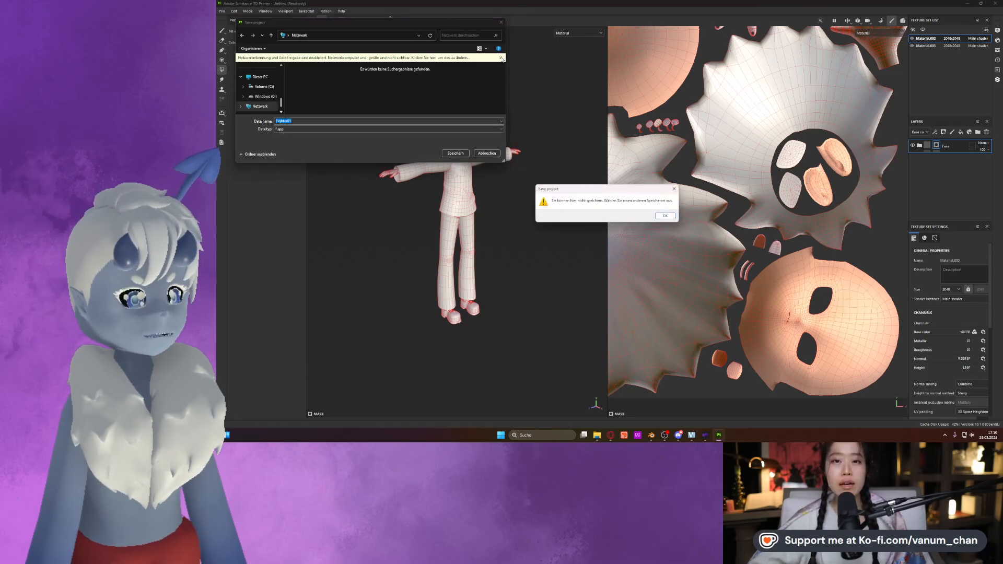
pyautogui.click(671, 216)
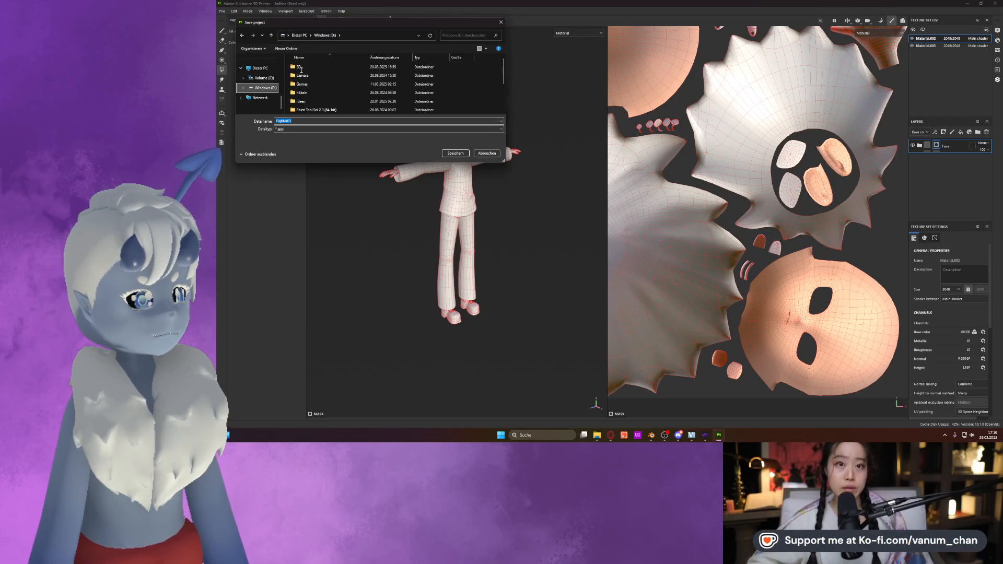
# Save the project as Fighter01 in the Painter folder inside the 3D folder on the Windows (D:) drive.
pyautogui.click(299, 68)
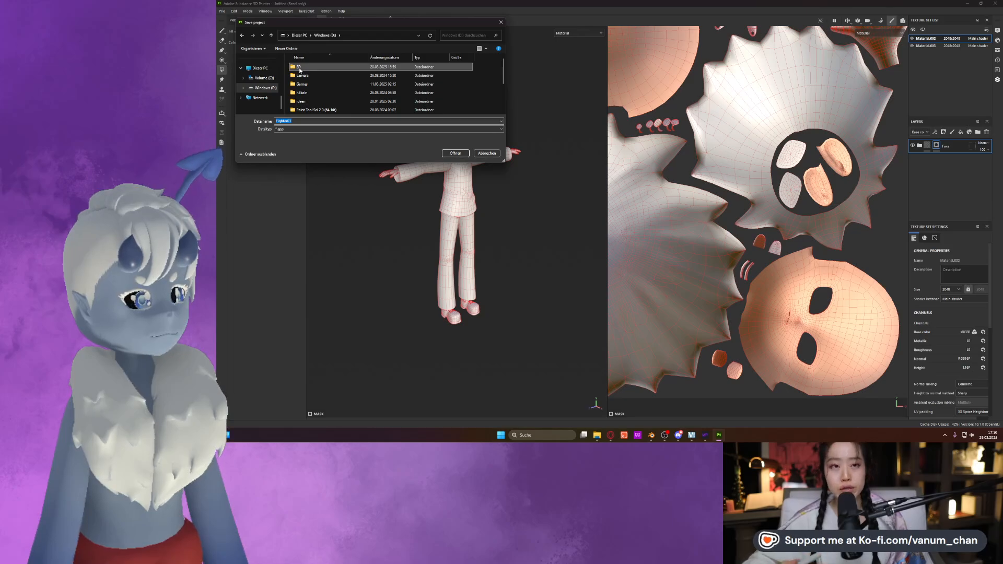
pyautogui.doubleClick(300, 68)
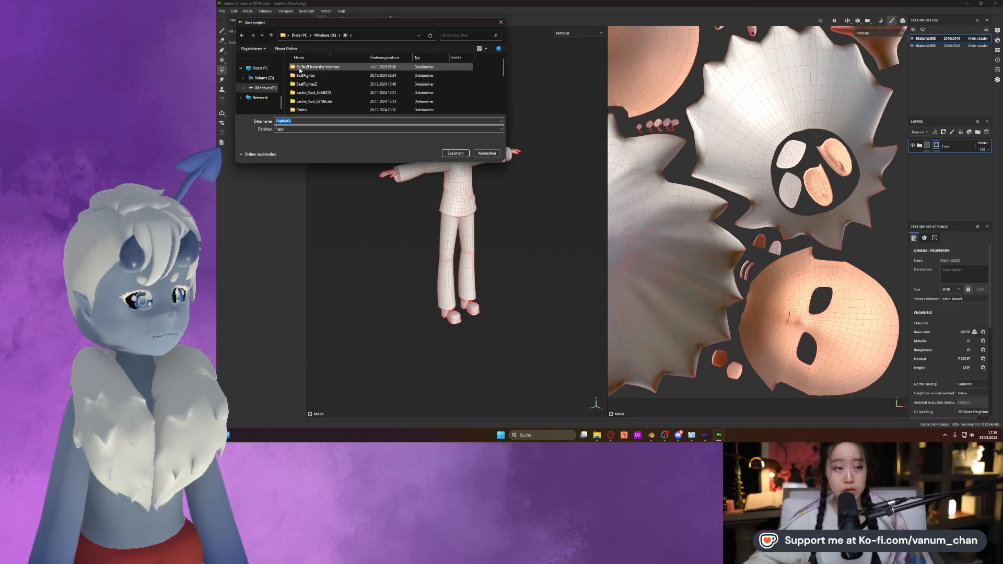
pyautogui.scroll(-4, 335, 93)
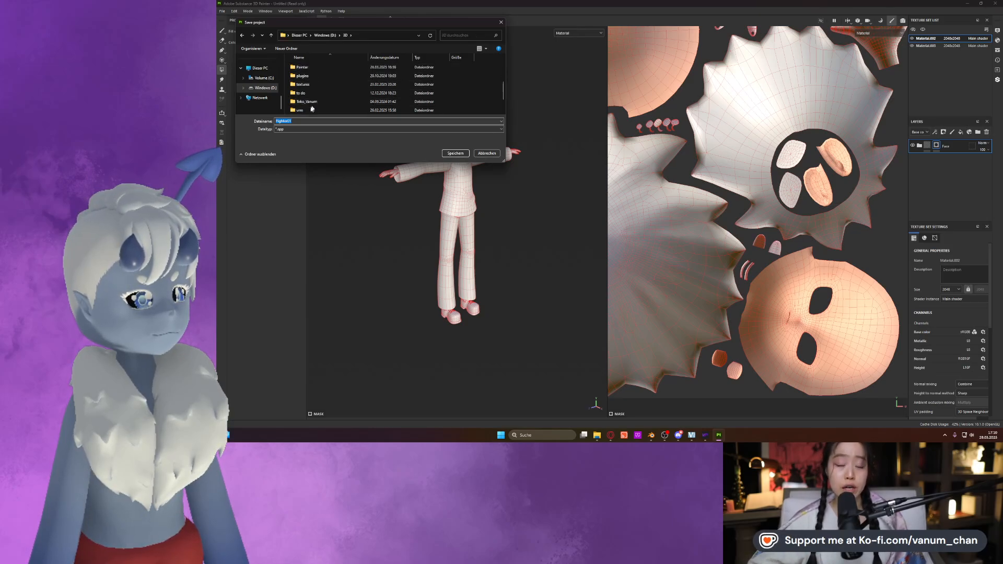
pyautogui.doubleClick(314, 66)
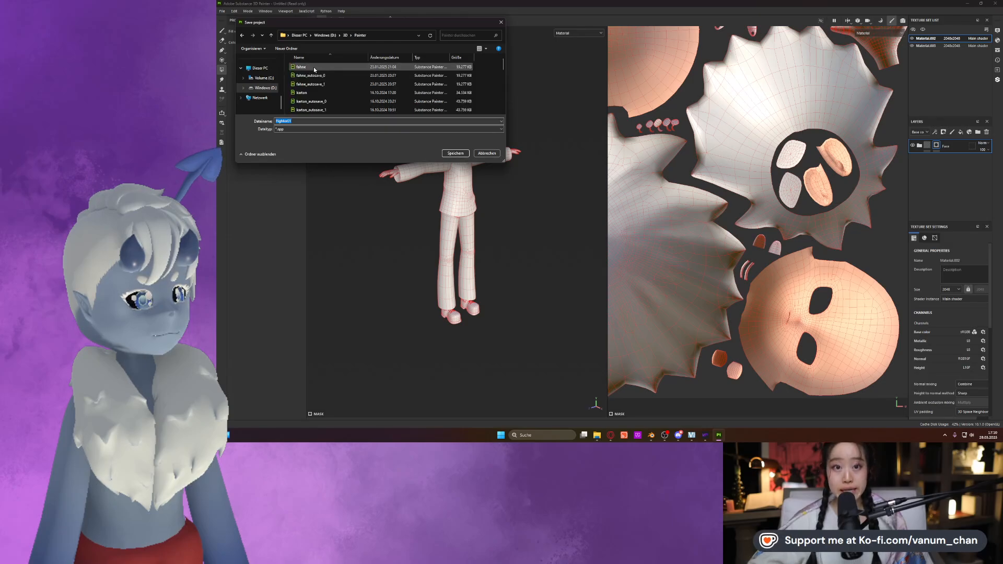
pyautogui.click(455, 153)
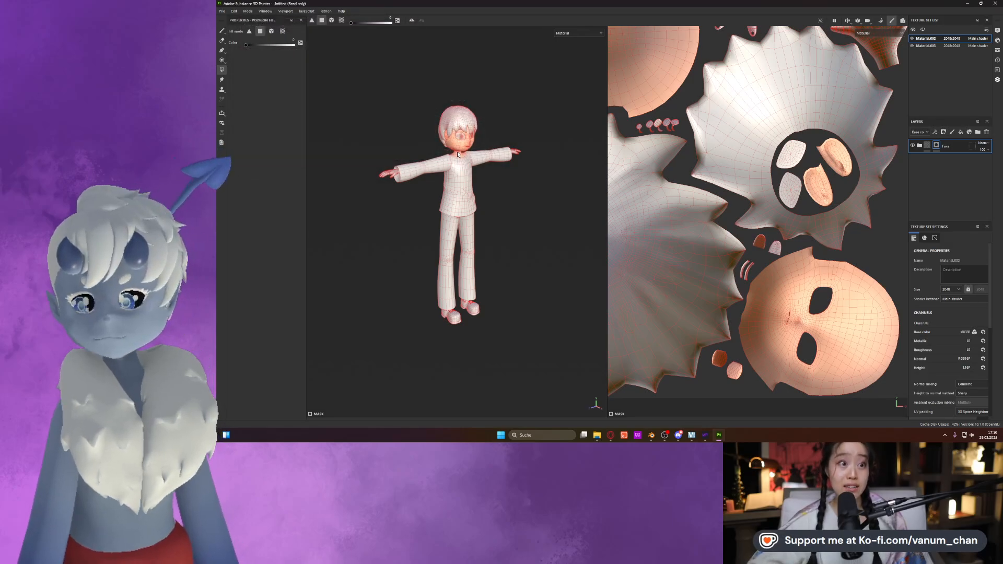